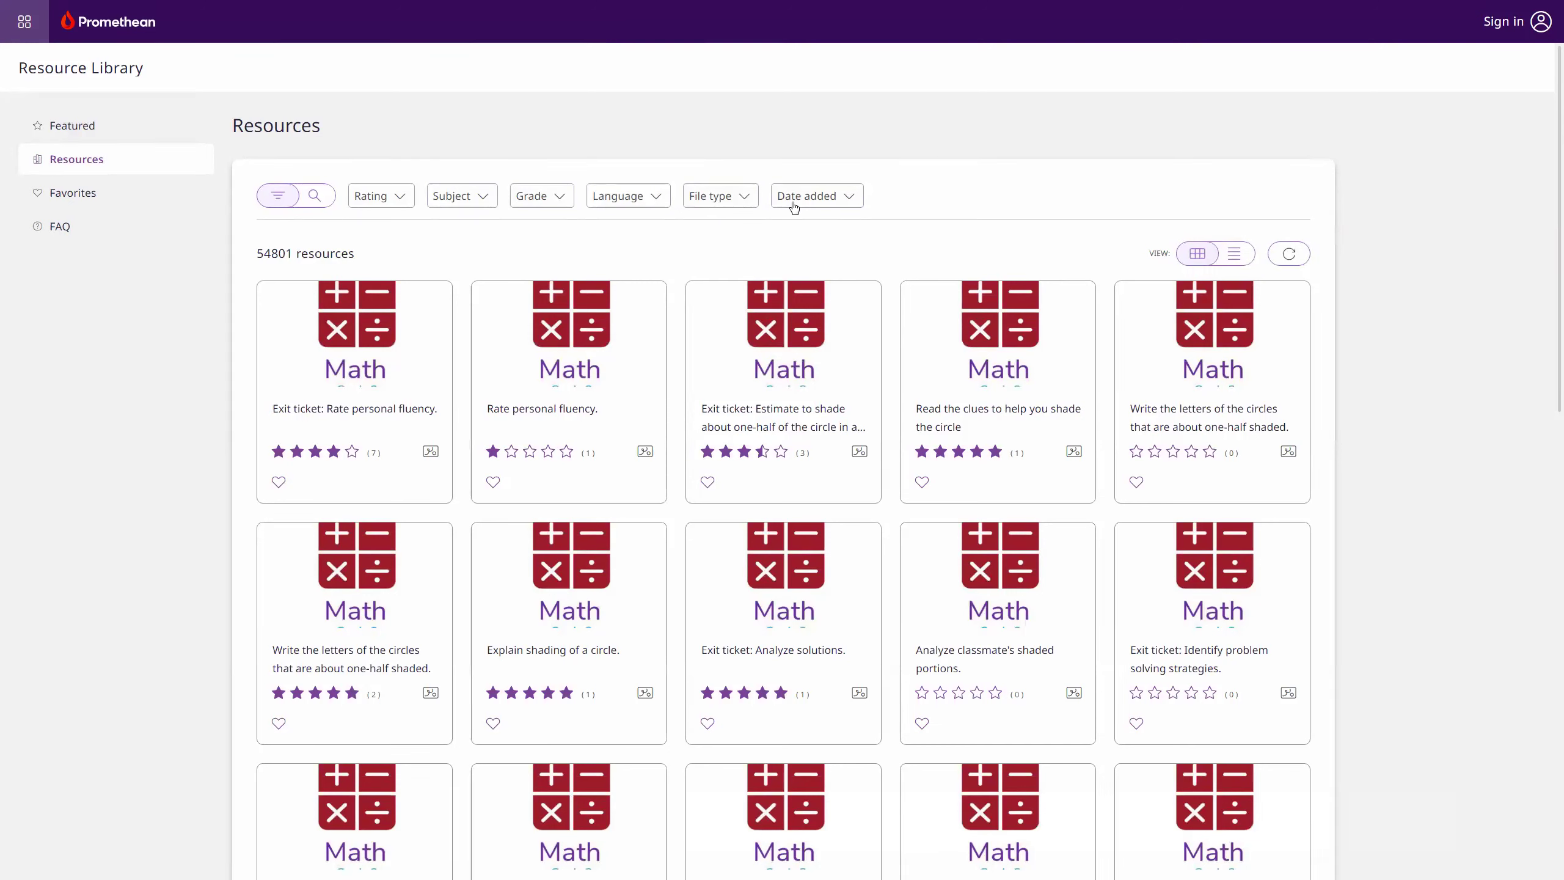
Switch to ActivInspire and look through the personal and shared resource folders in the Resource Browser
{"action": "left_click", "coordinate": [745, 202]}
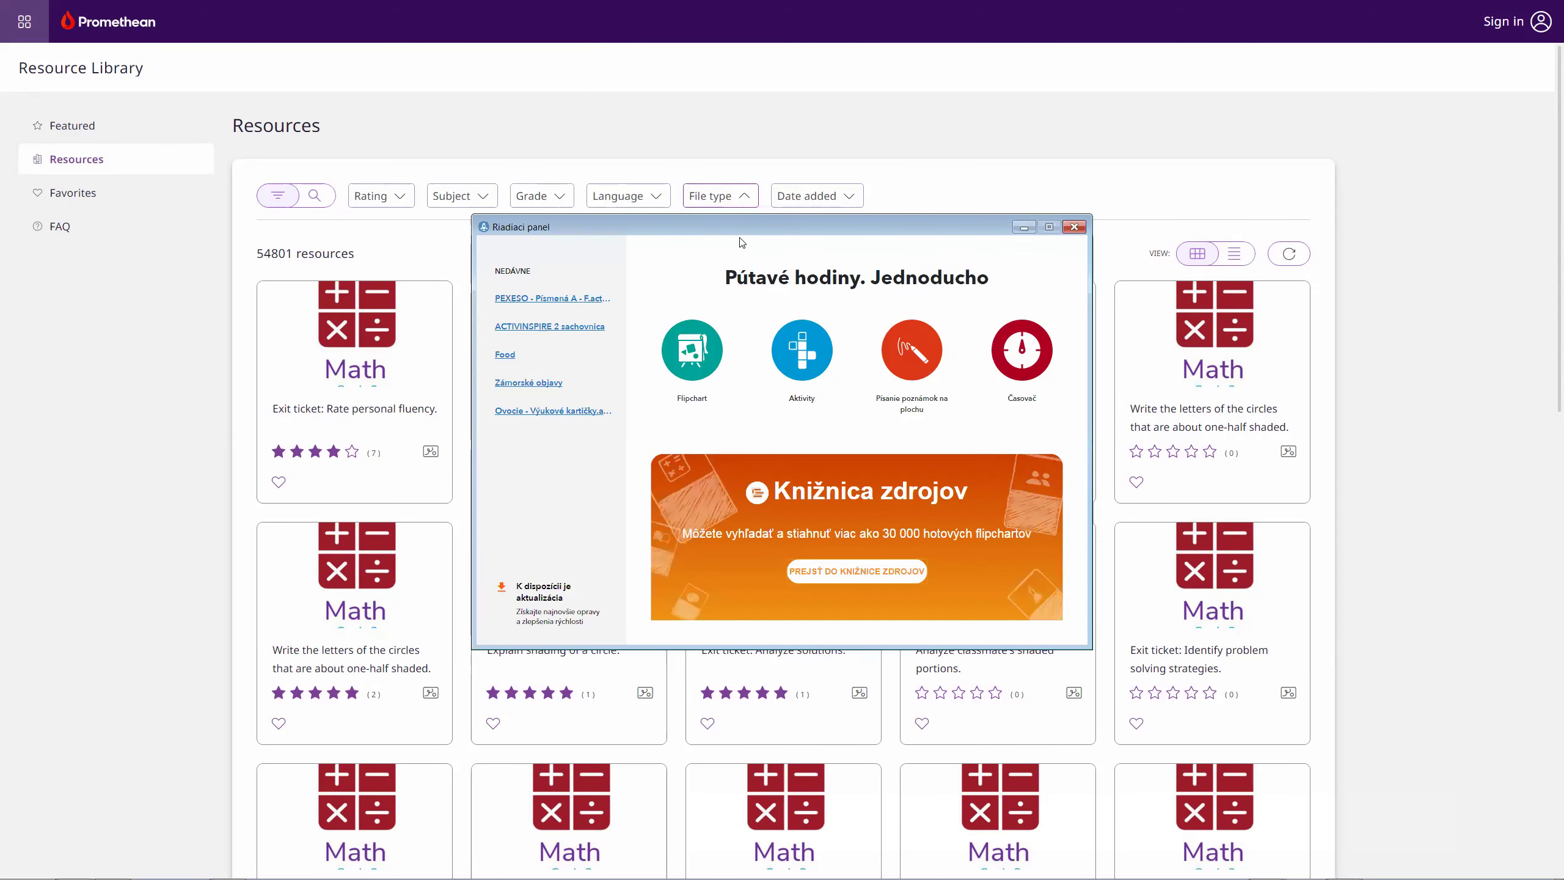
{"action": "key", "text": "alt+Tab"}
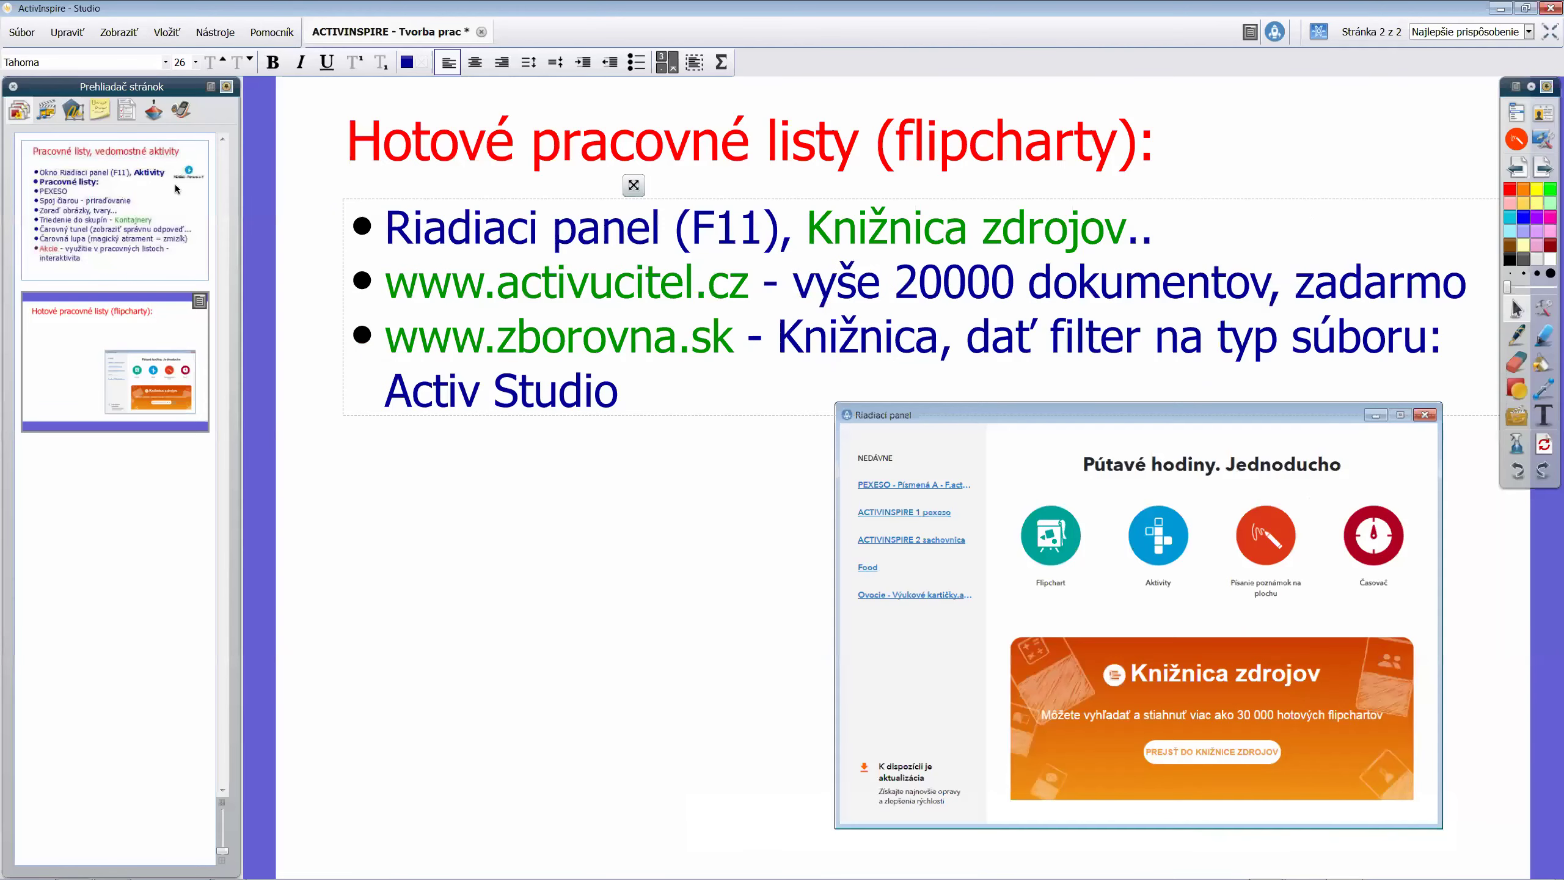
{"action": "left_click", "coordinate": [48, 111]}
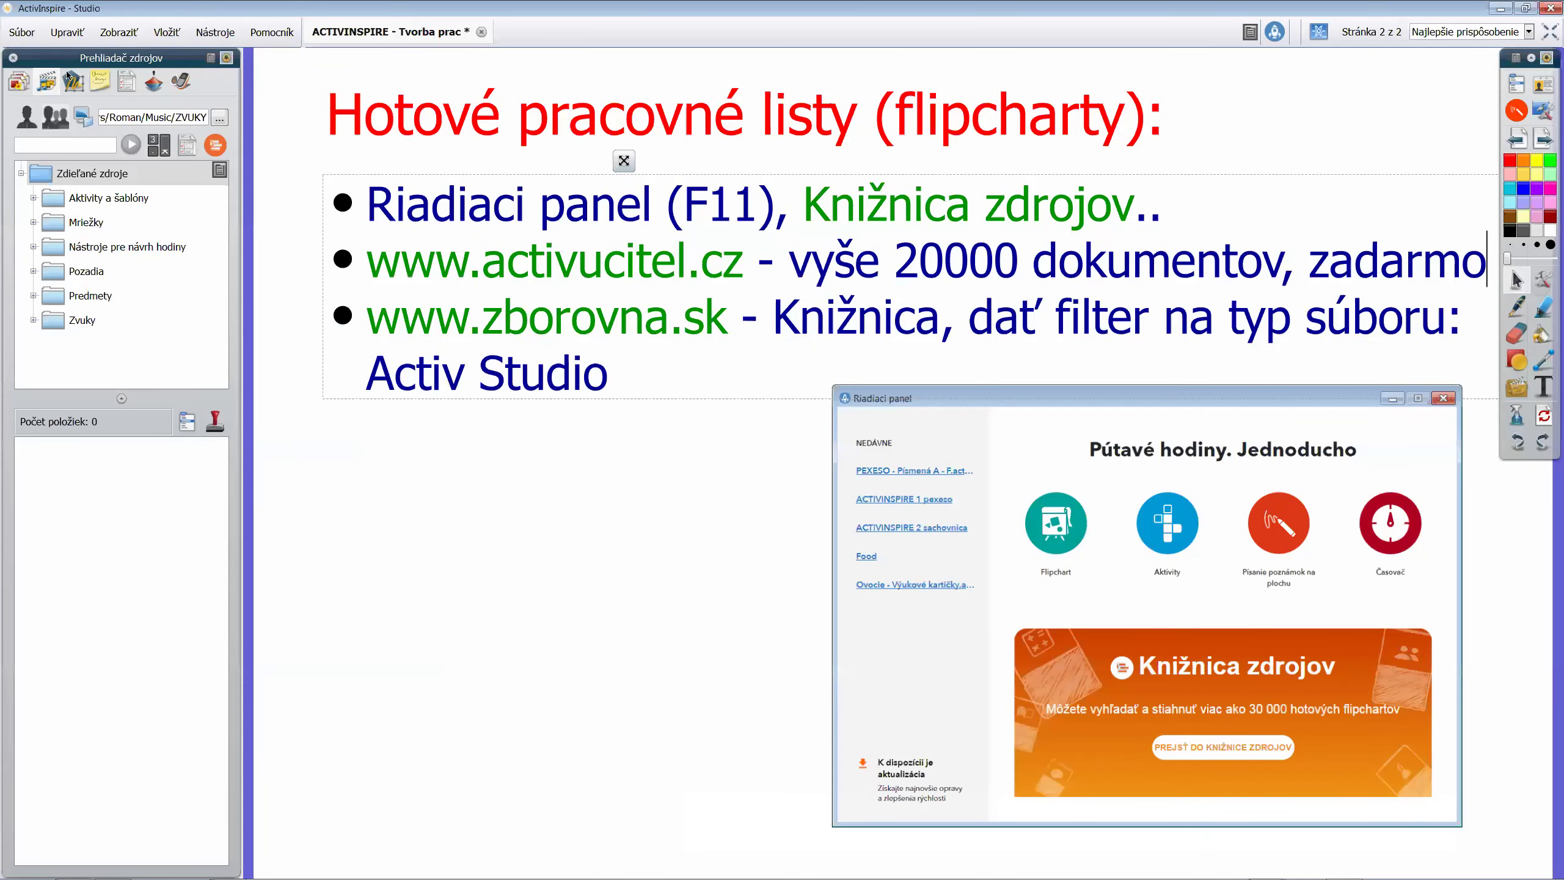
{"action": "left_click", "coordinate": [27, 121]}
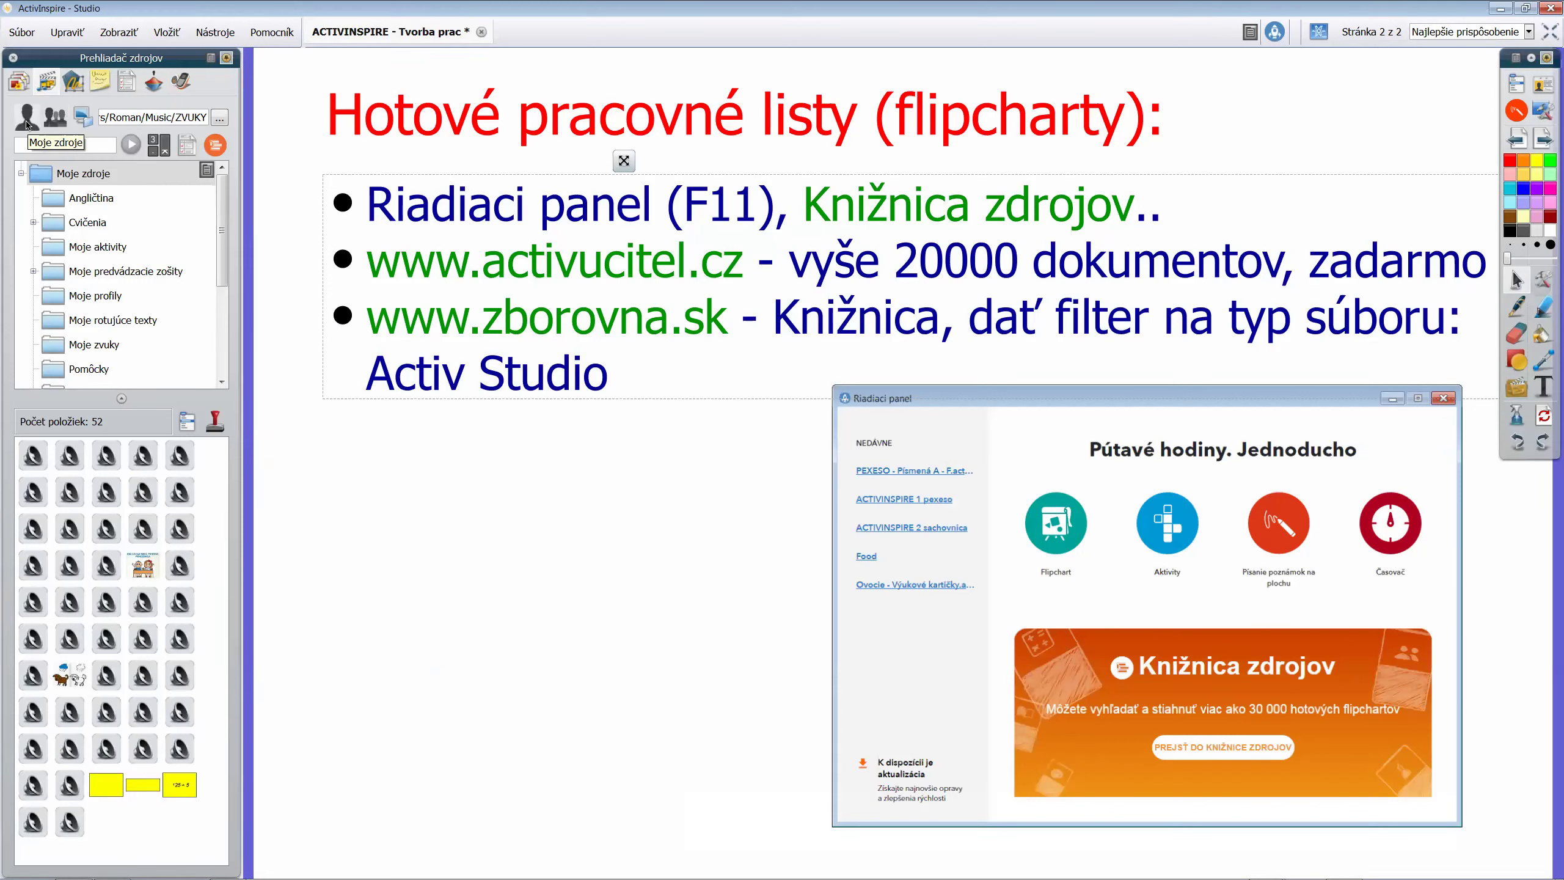
{"action": "left_click", "coordinate": [58, 121]}
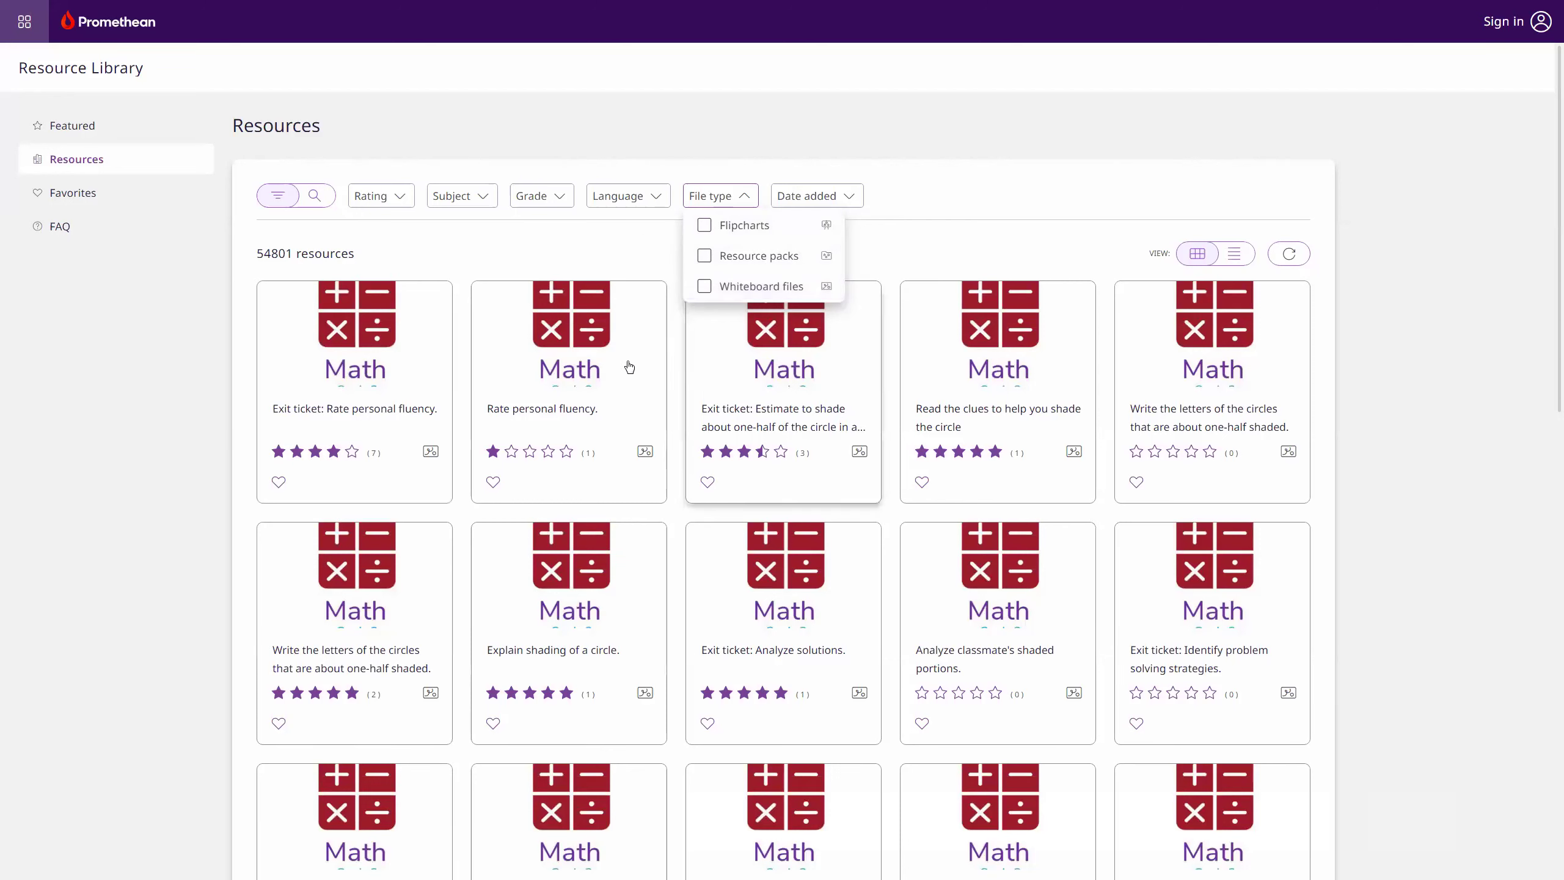
Switch to the Promethean Resource Library, filter the resources by grade Pre-K, and open the "Fargelegge former barnehage" flipchart
{"action": "left_click", "coordinate": [547, 196]}
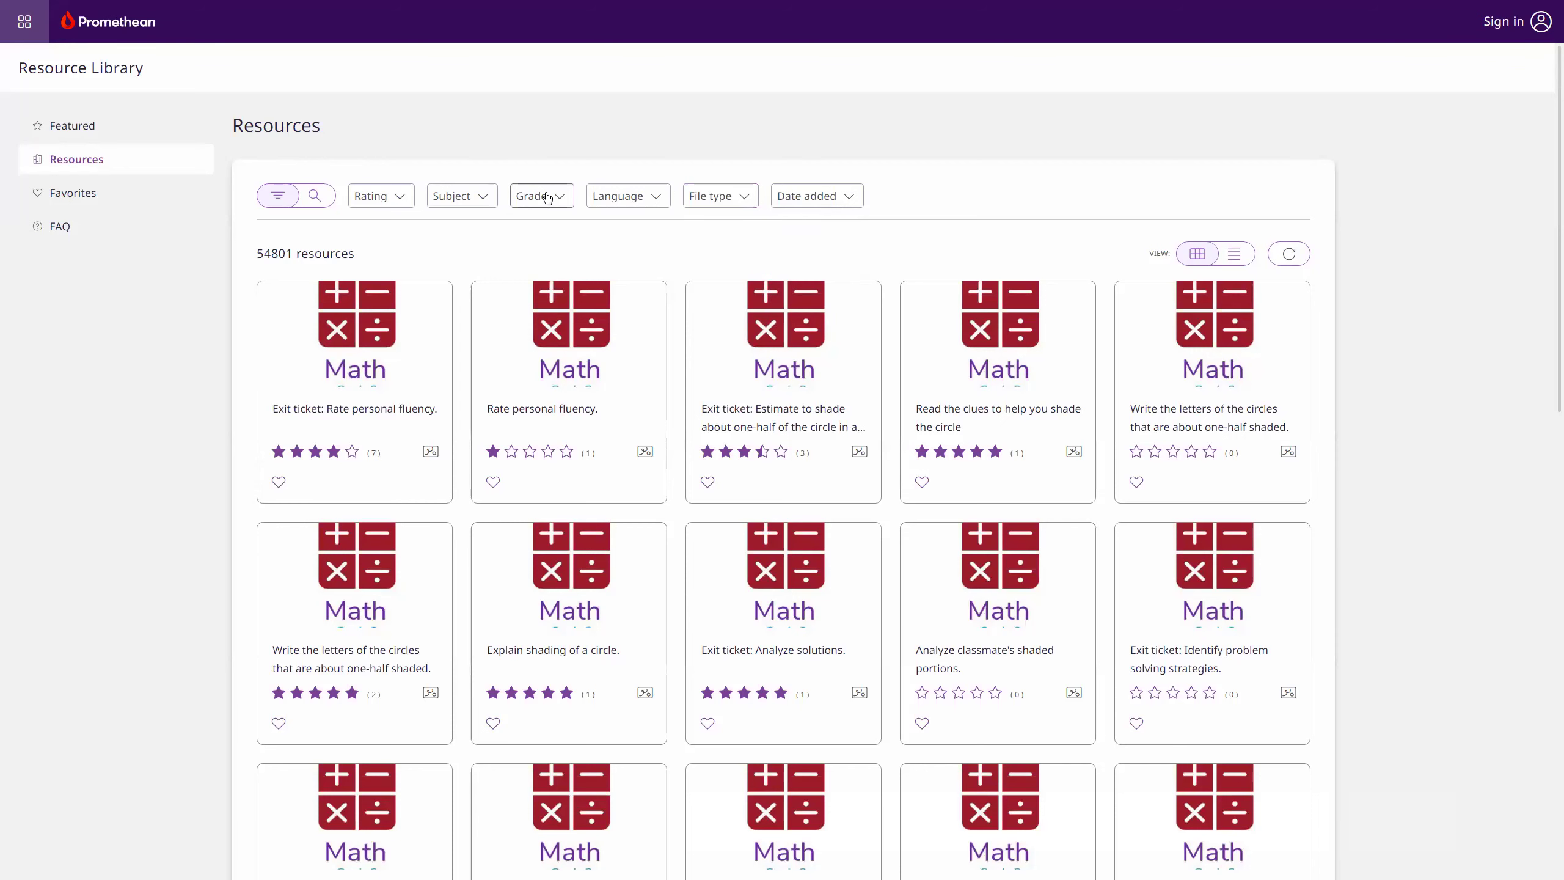
{"action": "left_click", "coordinate": [546, 197]}
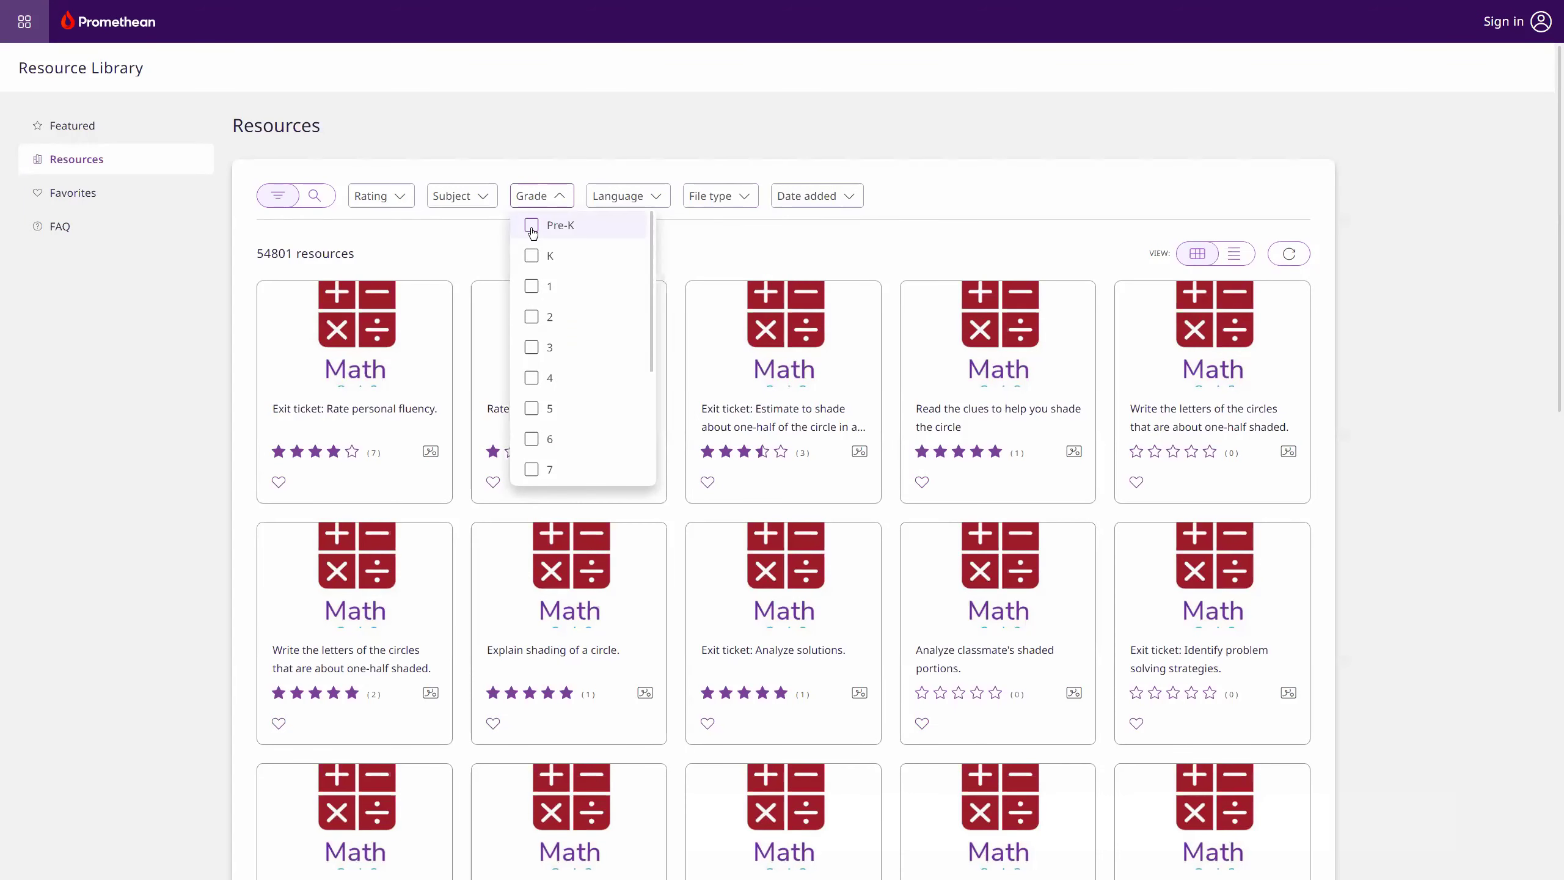
{"action": "left_click", "coordinate": [532, 225]}
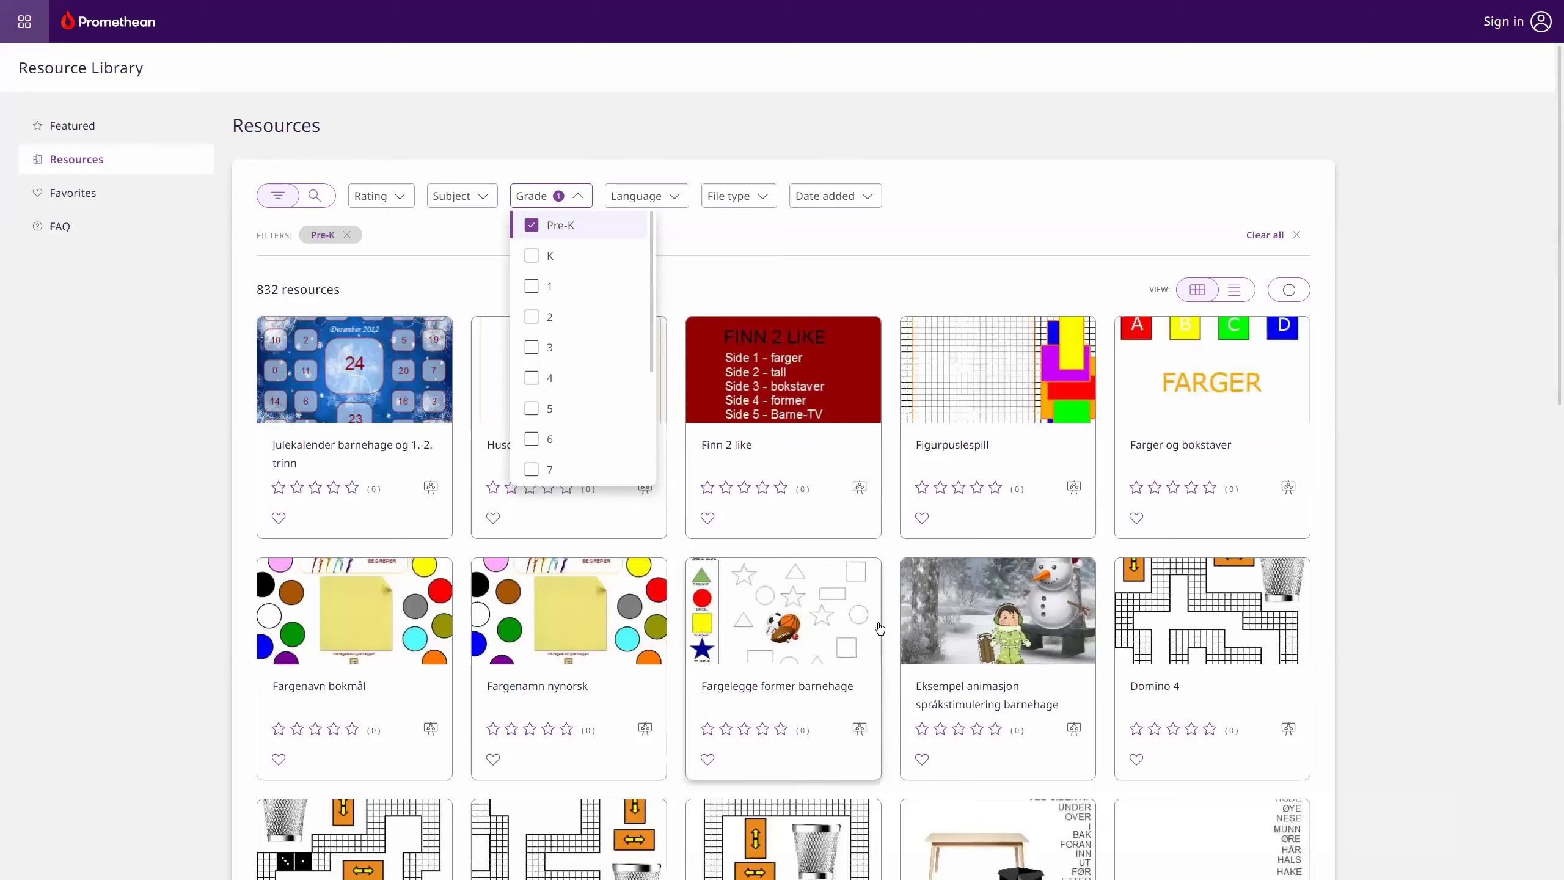
{"action": "scroll", "coordinate": [832, 629], "scroll_direction": "down", "scroll_amount": 1}
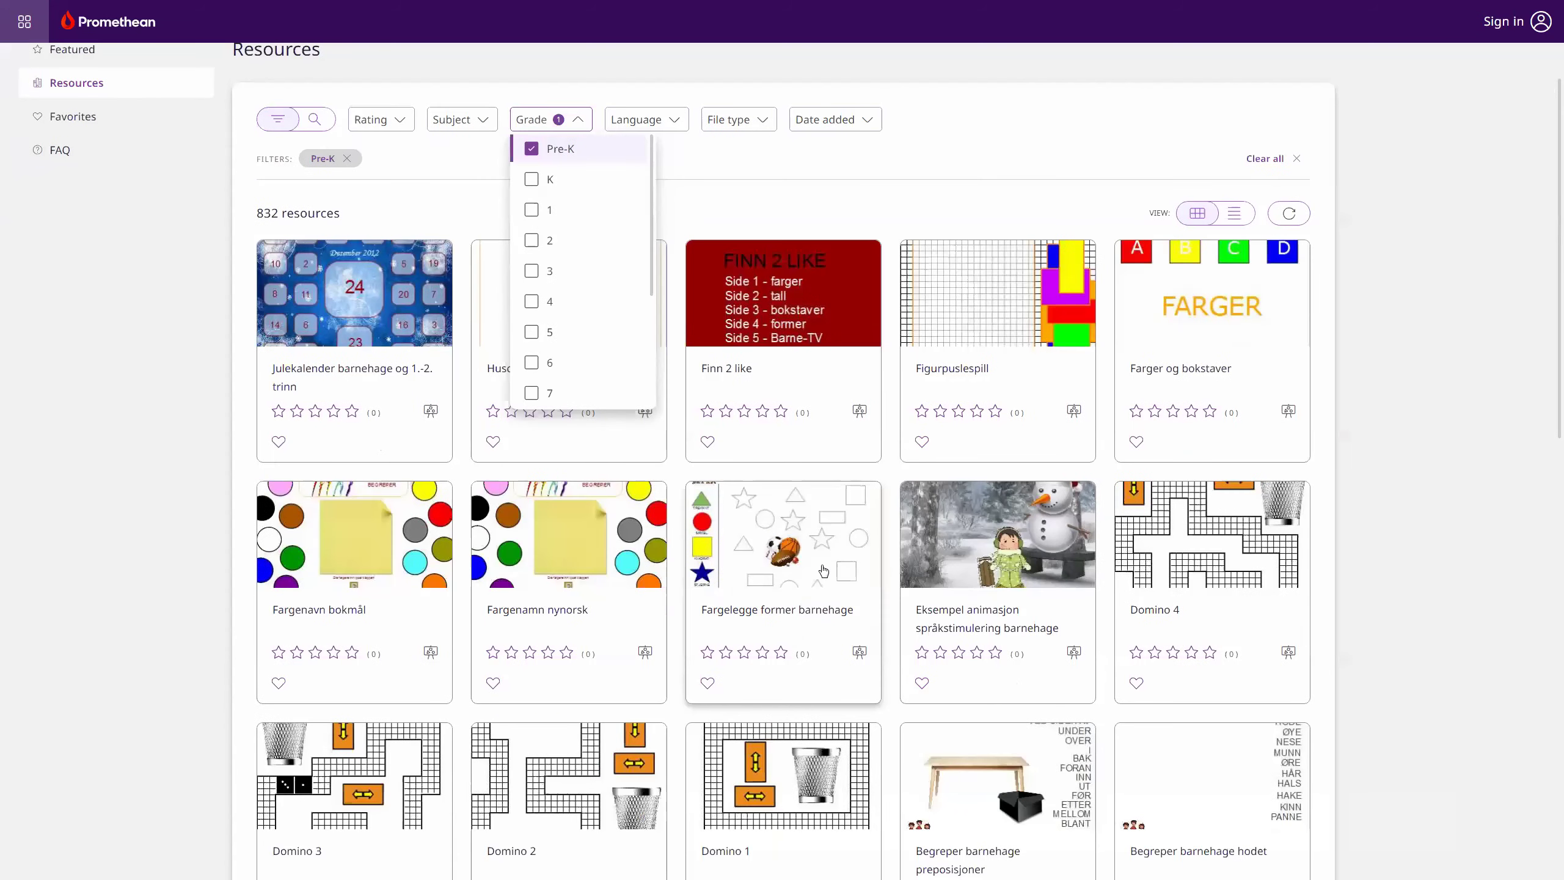
{"action": "left_click", "coordinate": [824, 570]}
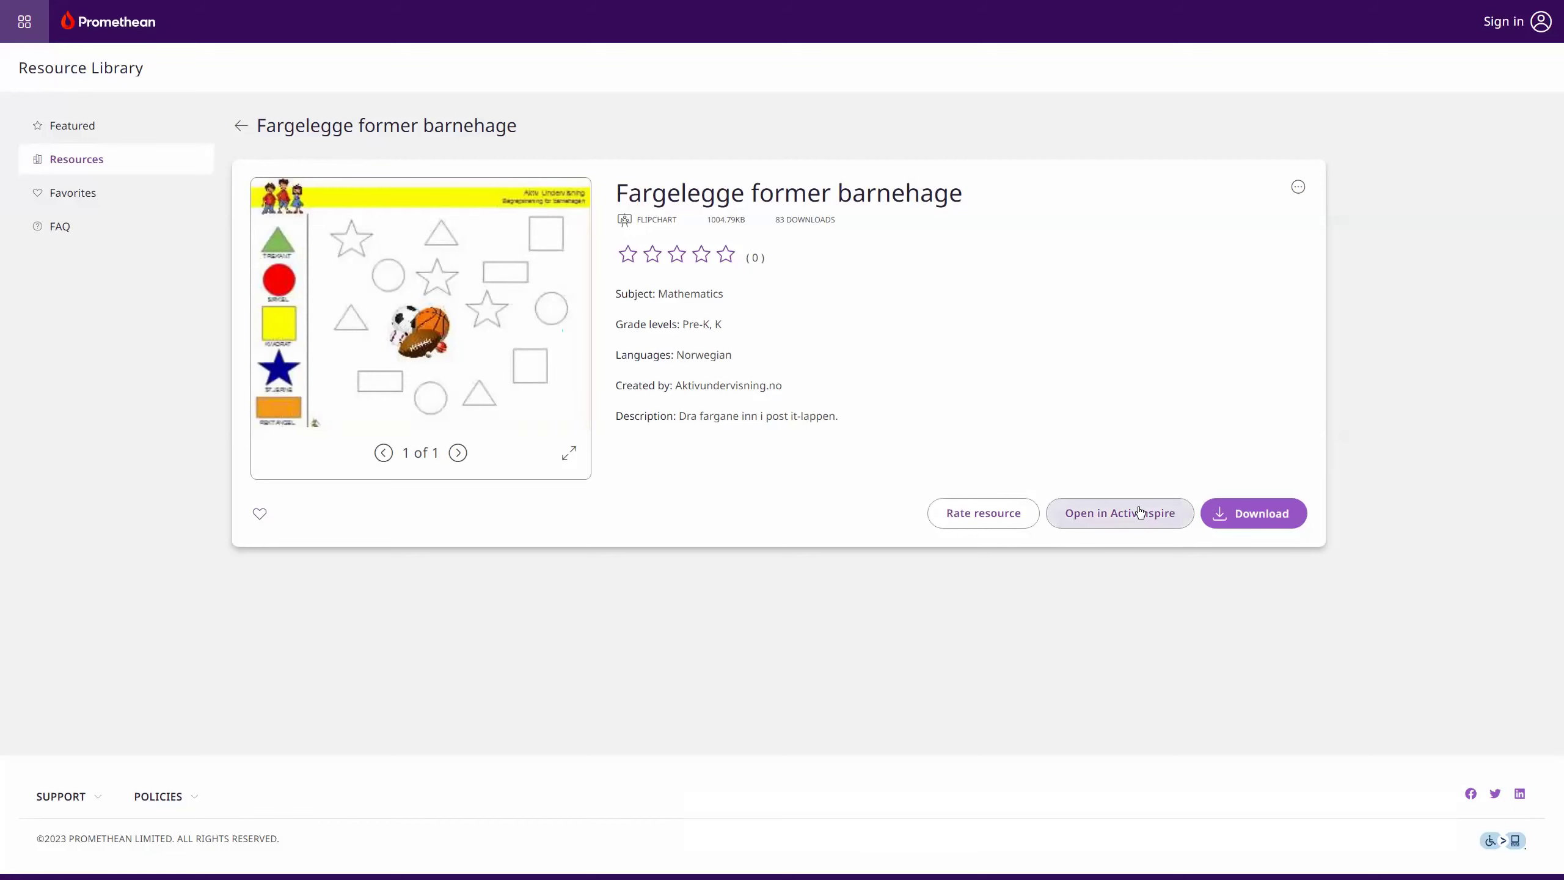
Try to download the flipchart and choose signing in with email
{"action": "left_click", "coordinate": [1251, 518]}
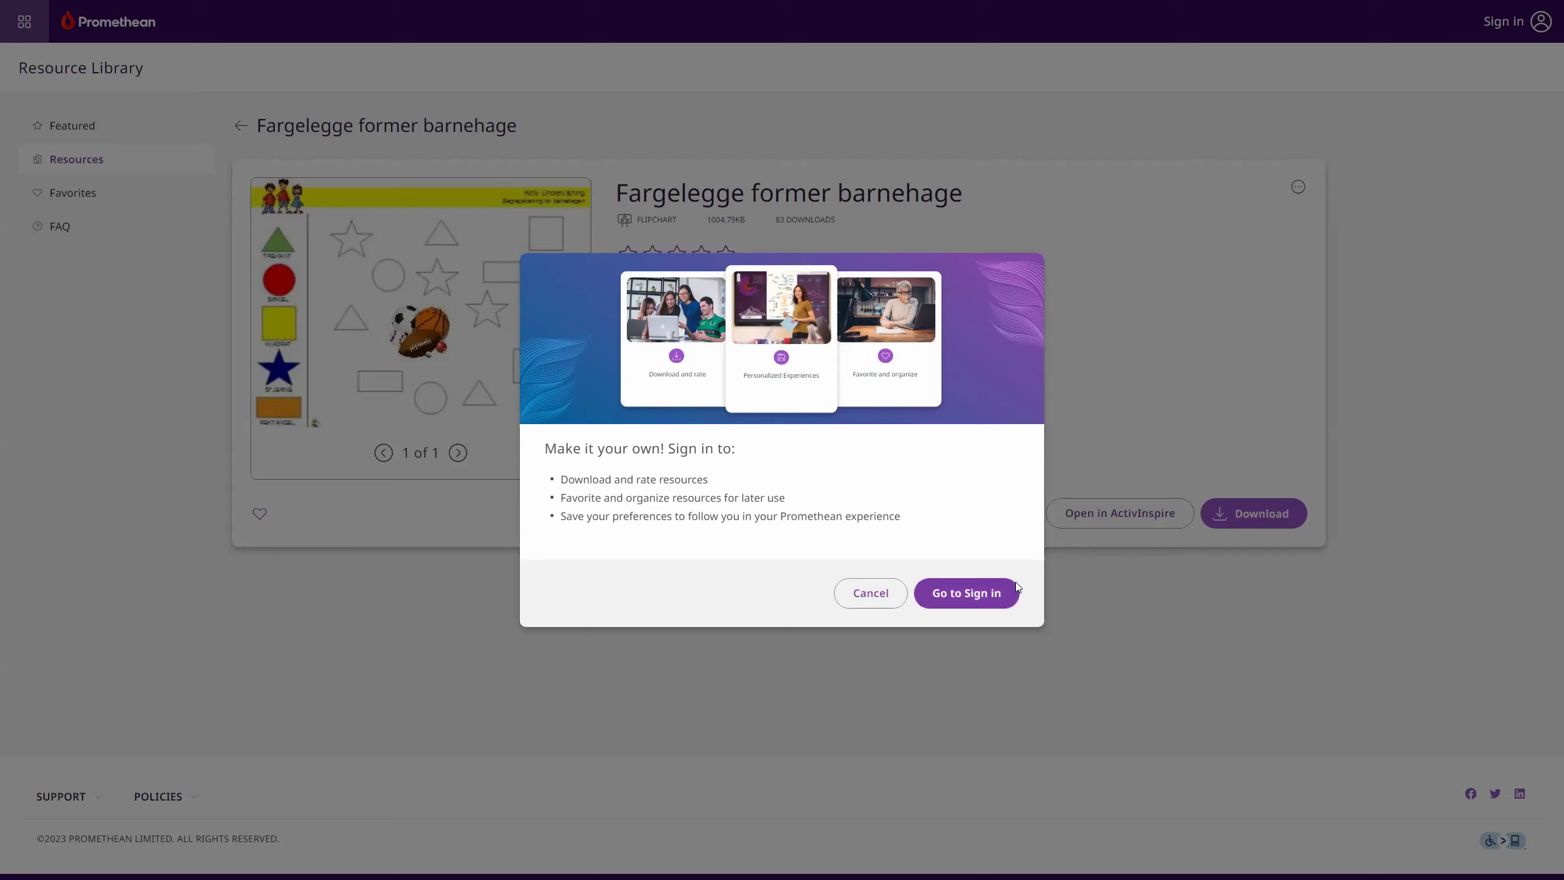
{"action": "left_click", "coordinate": [988, 600]}
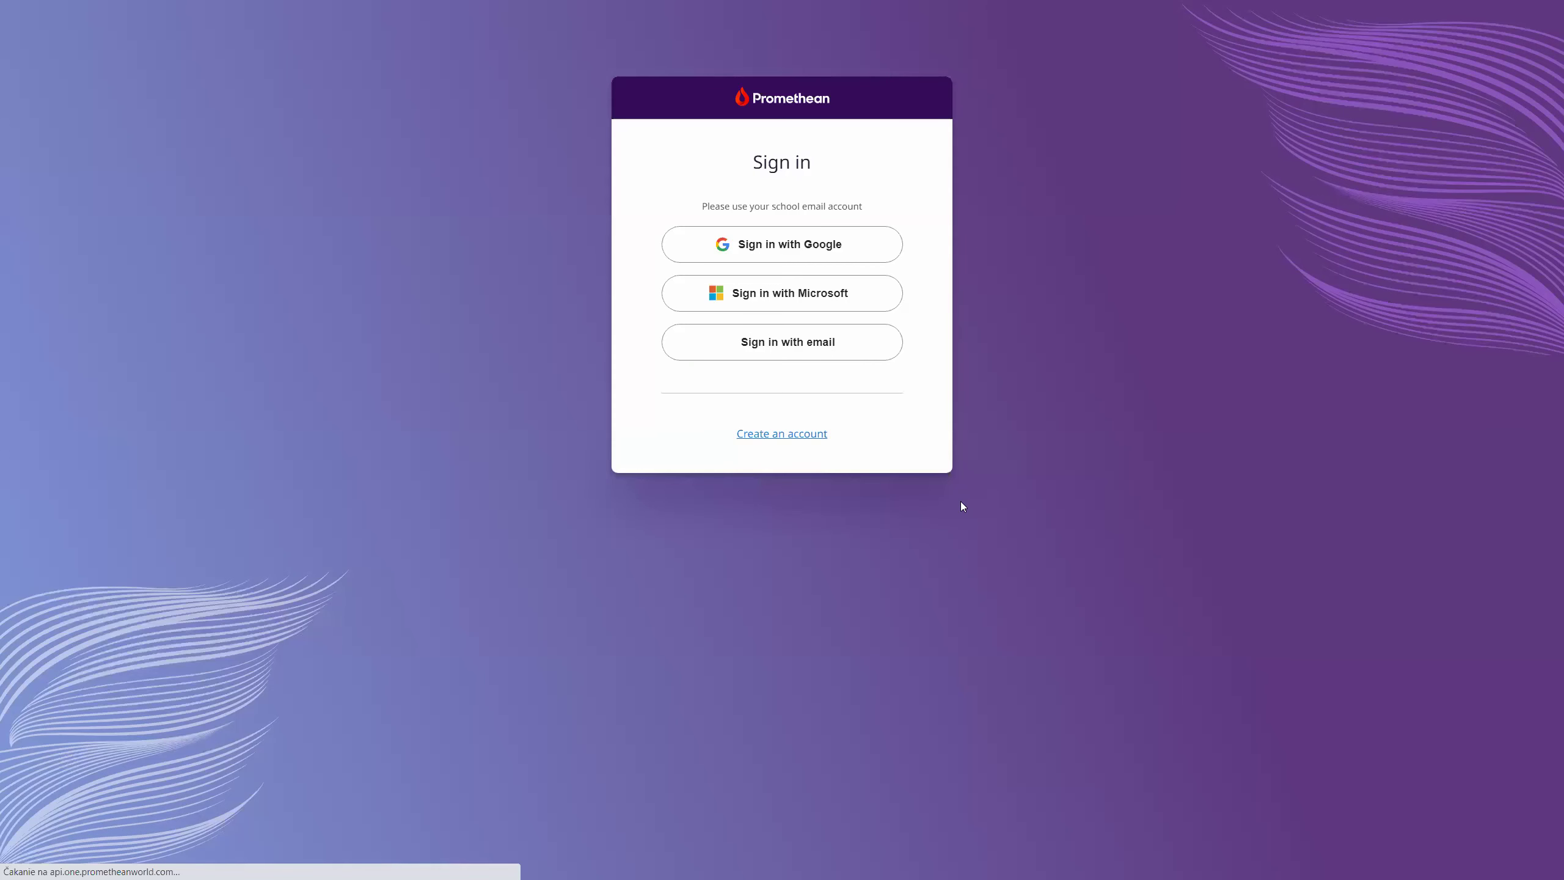
{"action": "left_click", "coordinate": [774, 435]}
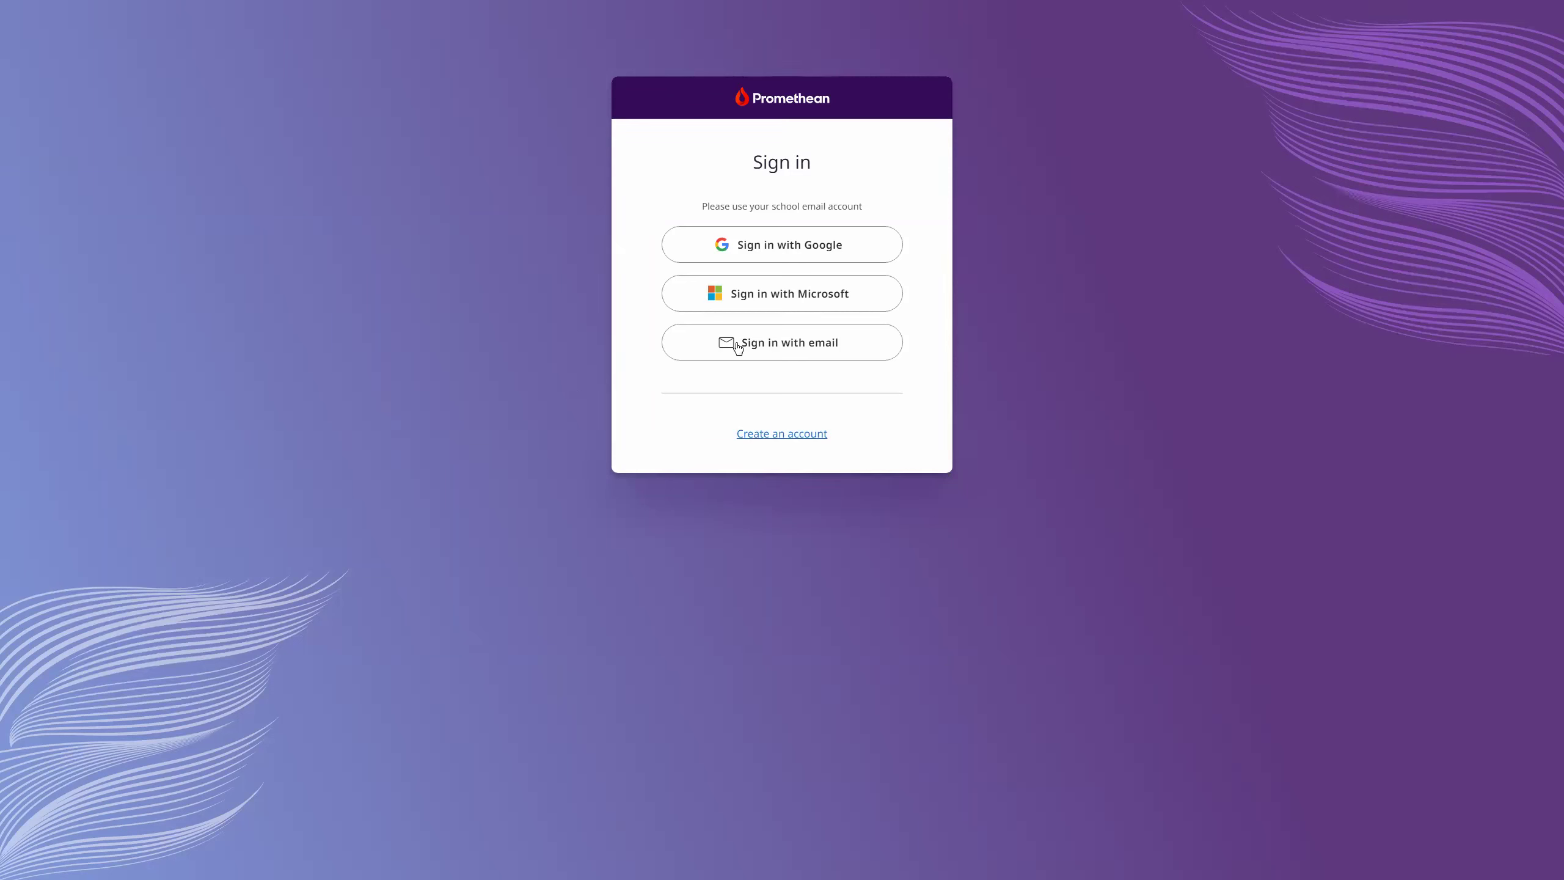
{"action": "left_click", "coordinate": [770, 343]}
{"action": "left_click", "coordinate": [841, 246]}
{"action": "left_click", "coordinate": [795, 349]}
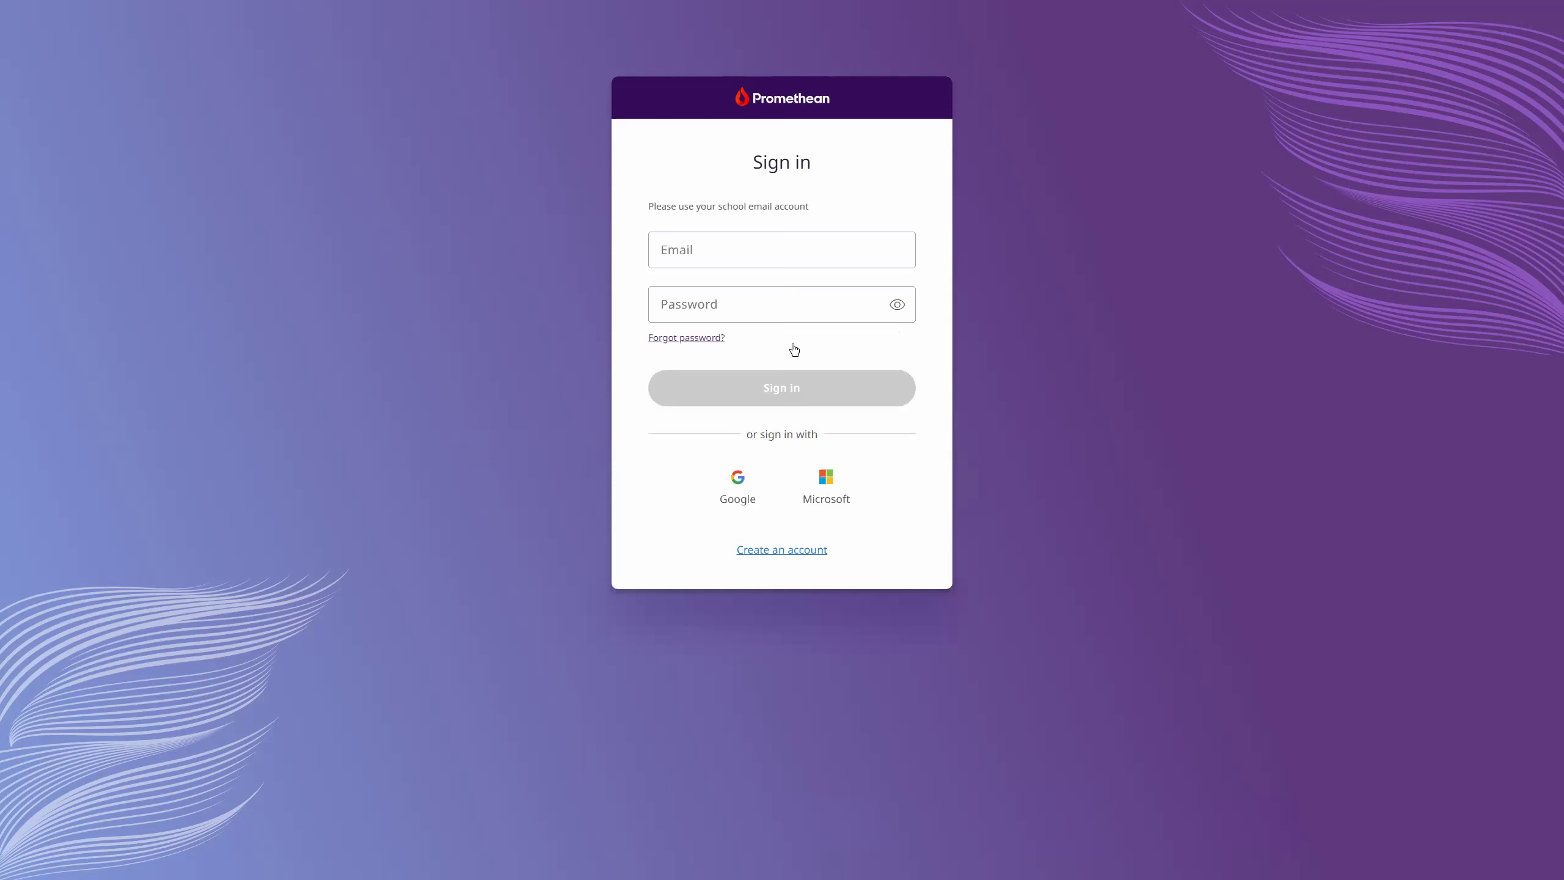
Fill in the account's e-mail address on the sign-in form, leaving the password empty
{"action": "left_click", "coordinate": [764, 251]}
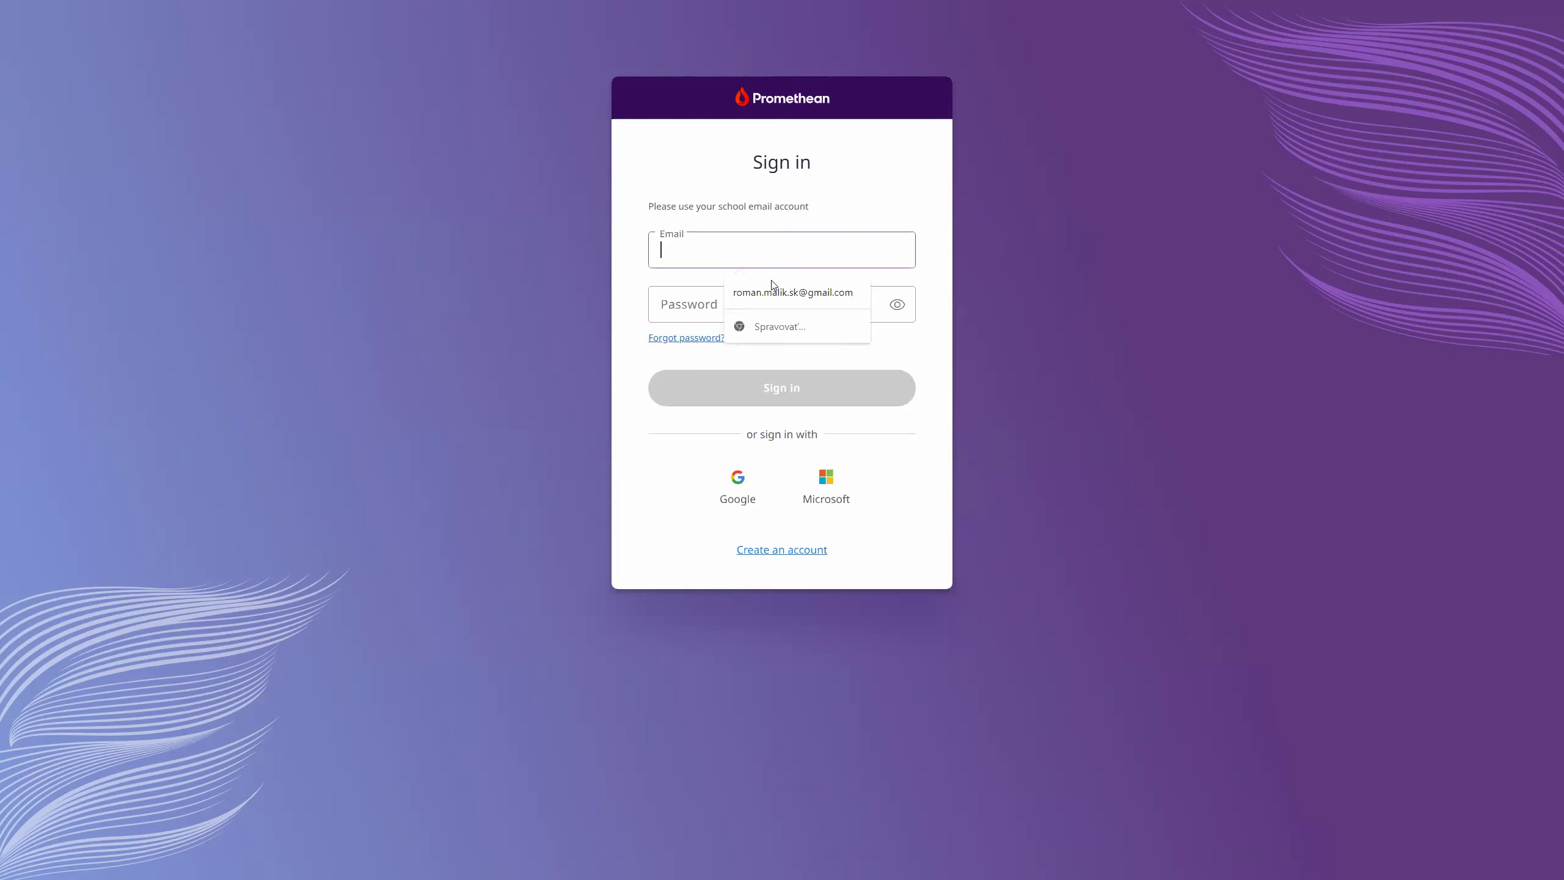
{"action": "left_click", "coordinate": [775, 303]}
{"action": "left_click", "coordinate": [775, 304]}
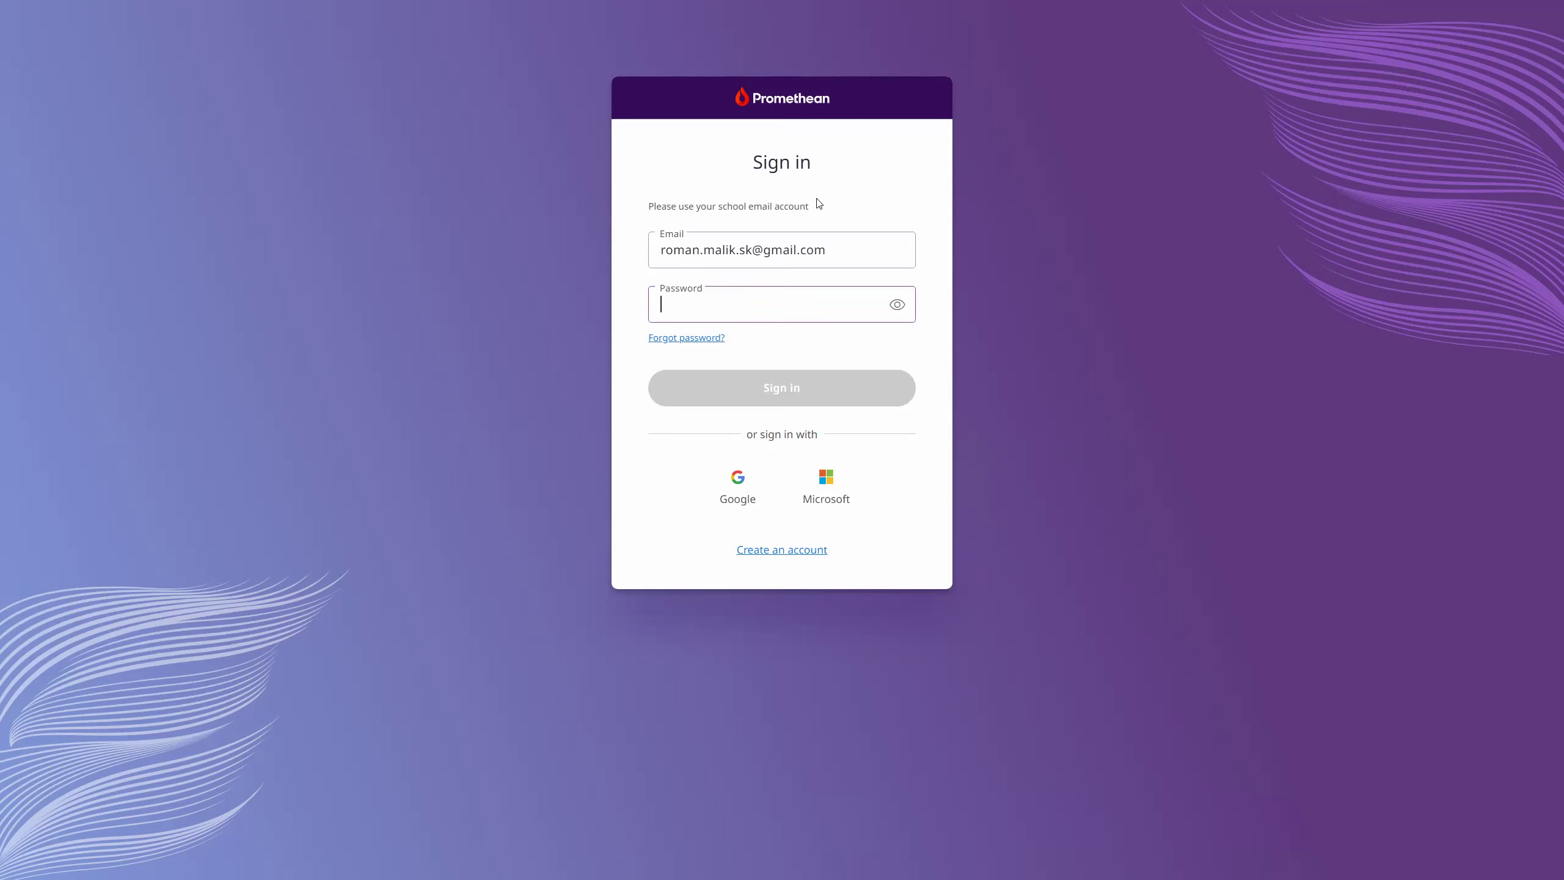
{"action": "left_click", "coordinate": [1043, 207]}
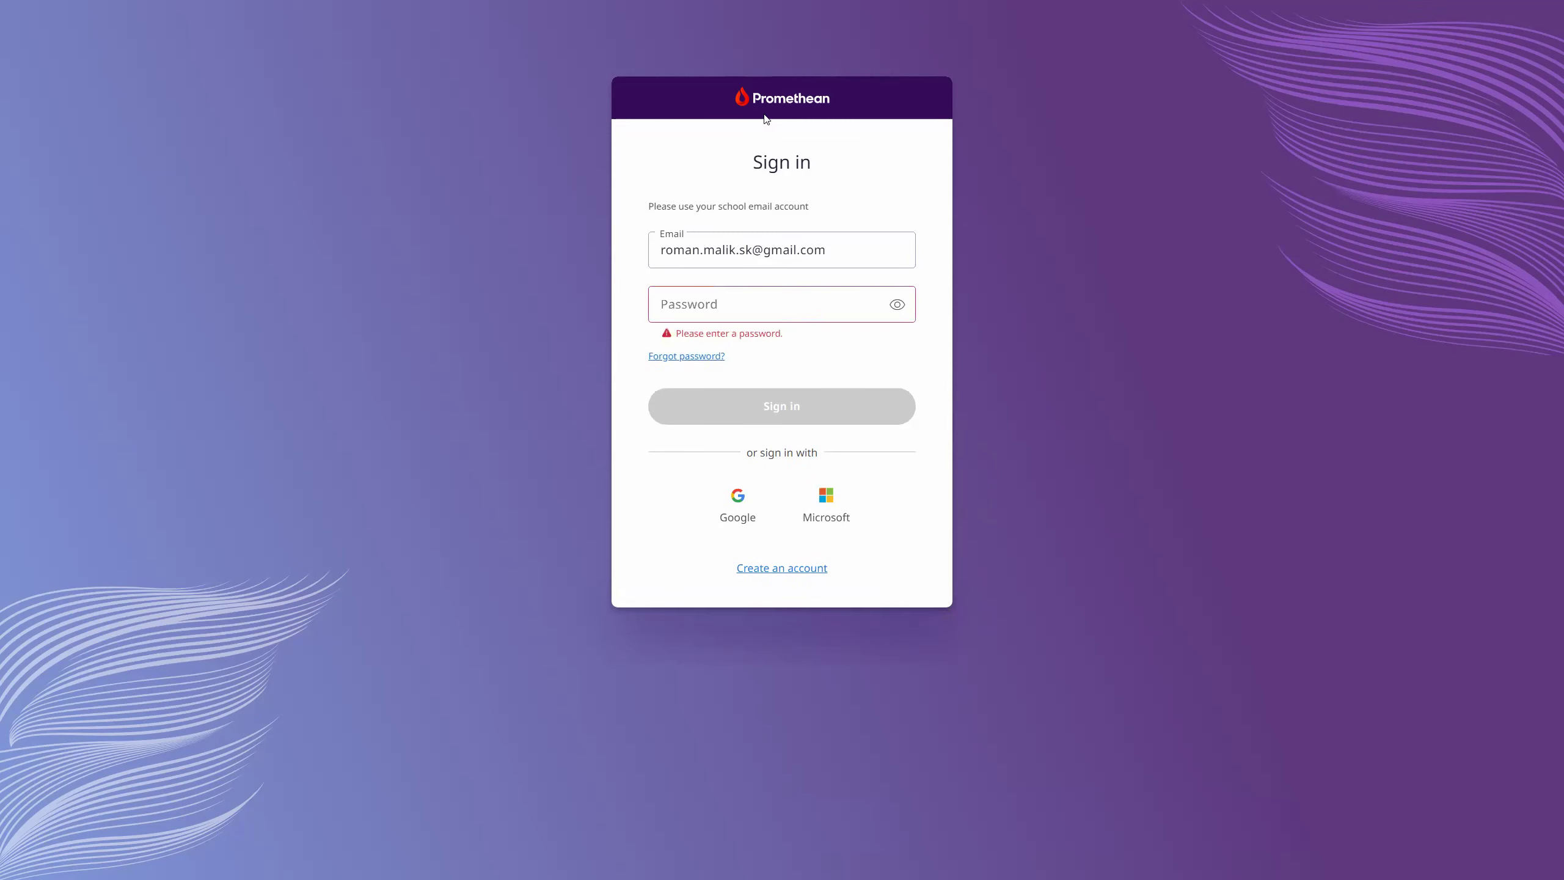
Leave the sign-in form and go back to the "Fargelegge former barnehage" resource page in the browser
{"action": "key", "text": "alt+Tab"}
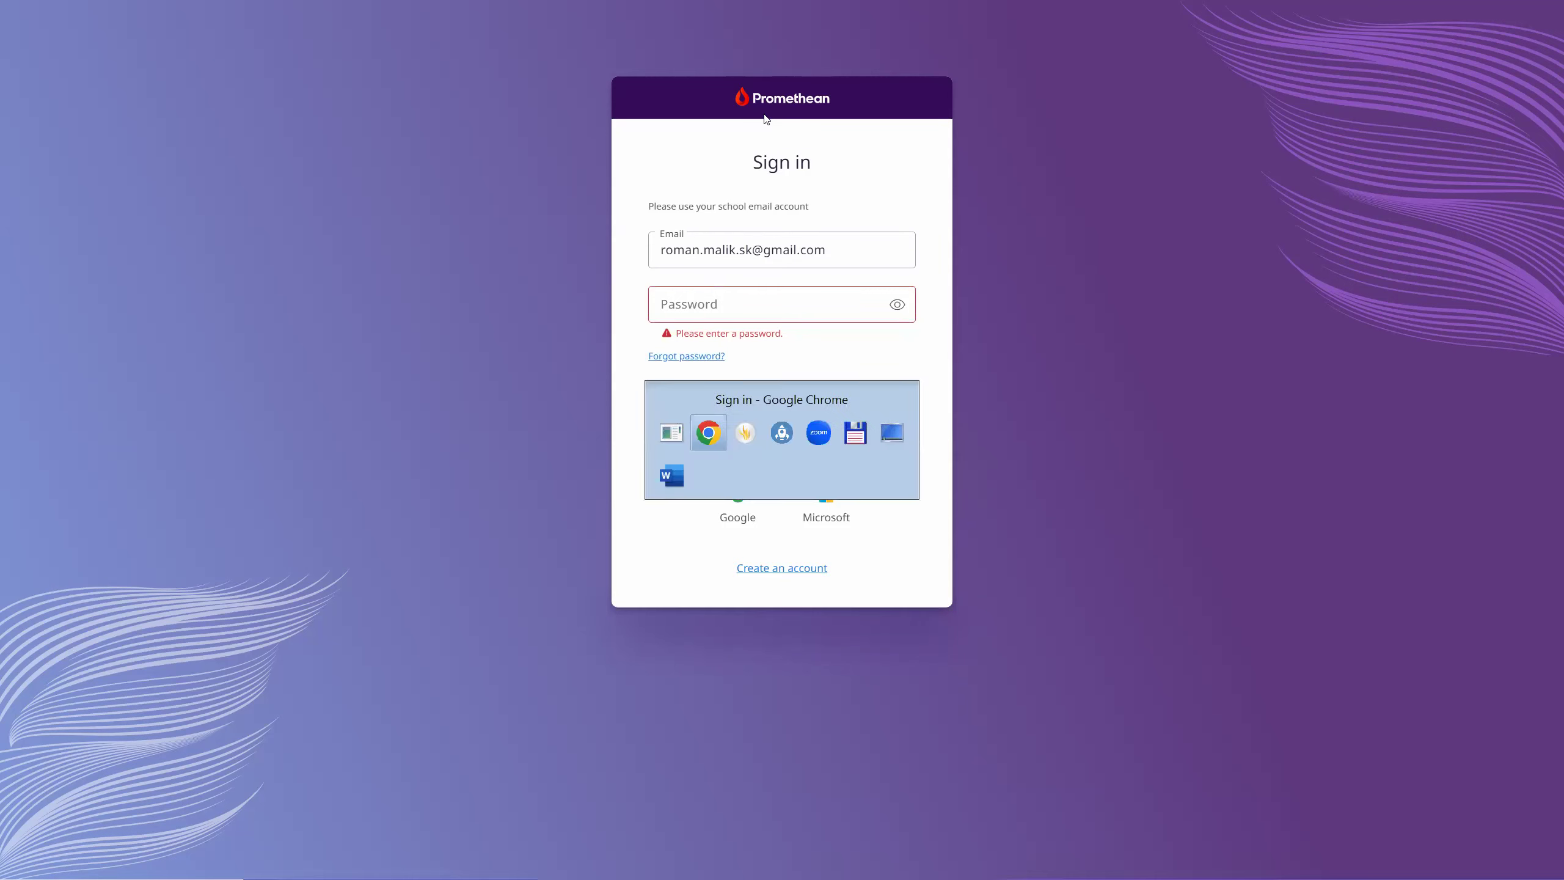
{"action": "key", "text": "alt+Tab"}
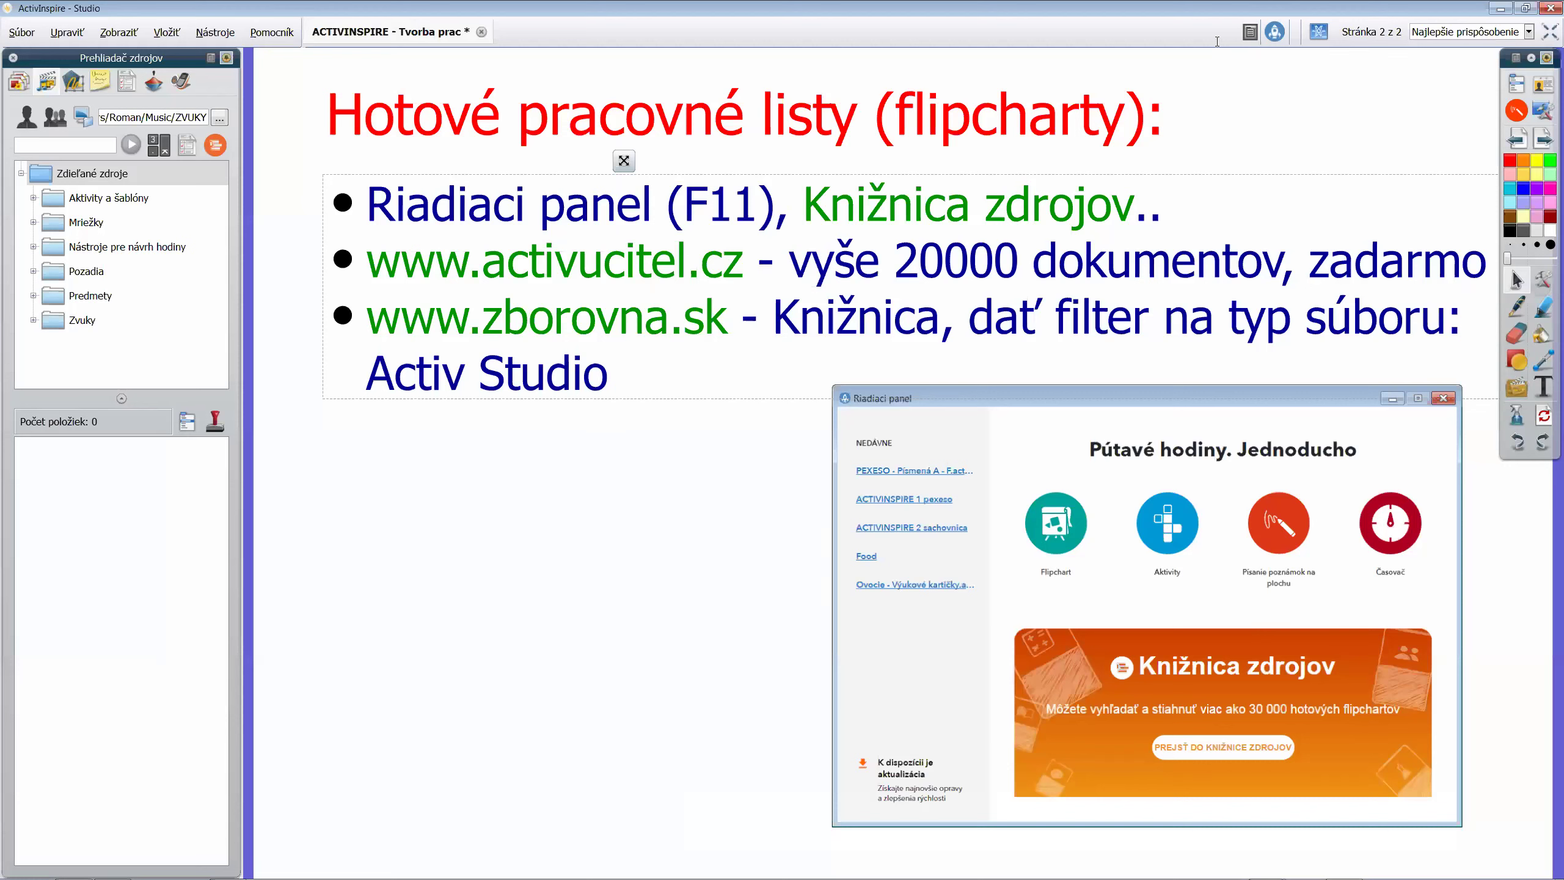
{"action": "key", "text": "alt+Tab"}
{"action": "left_click", "coordinate": [1365, 12]}
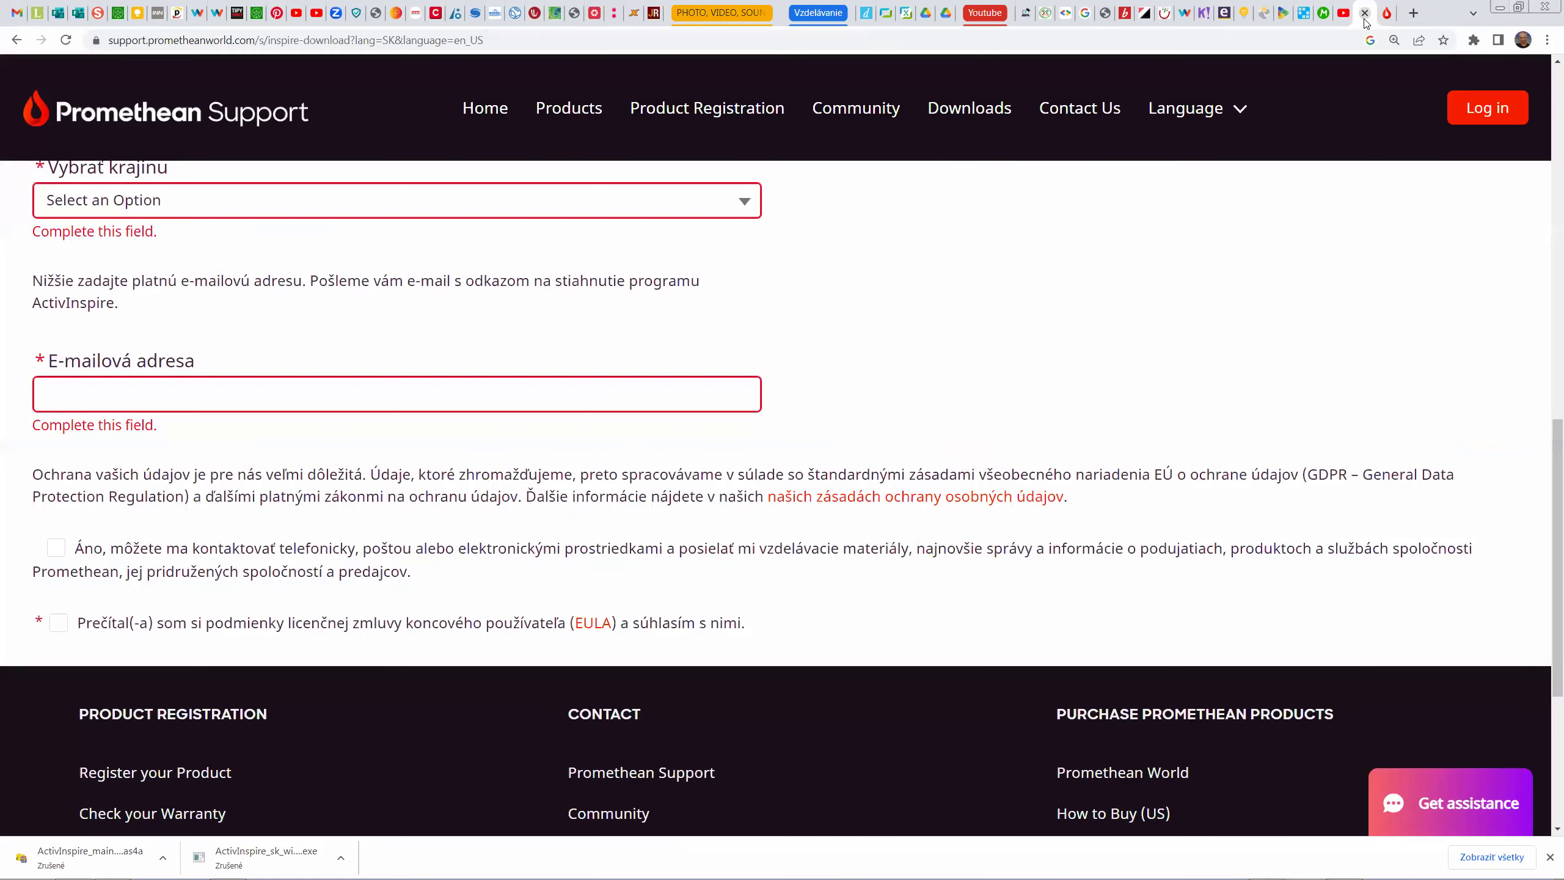
{"action": "left_click", "coordinate": [1384, 14]}
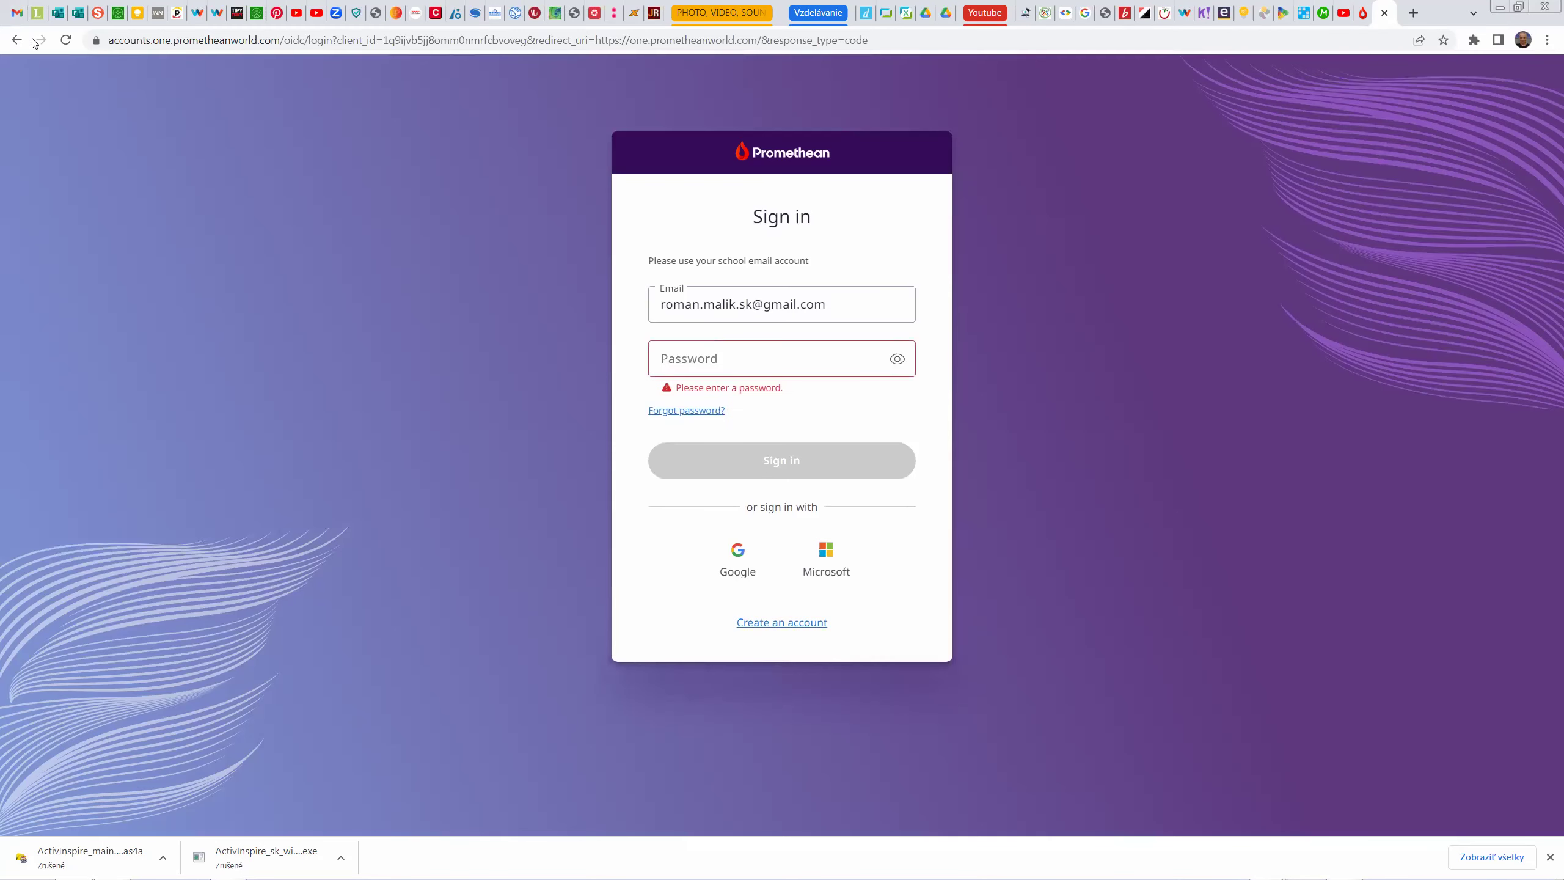
{"action": "left_click", "coordinate": [17, 41]}
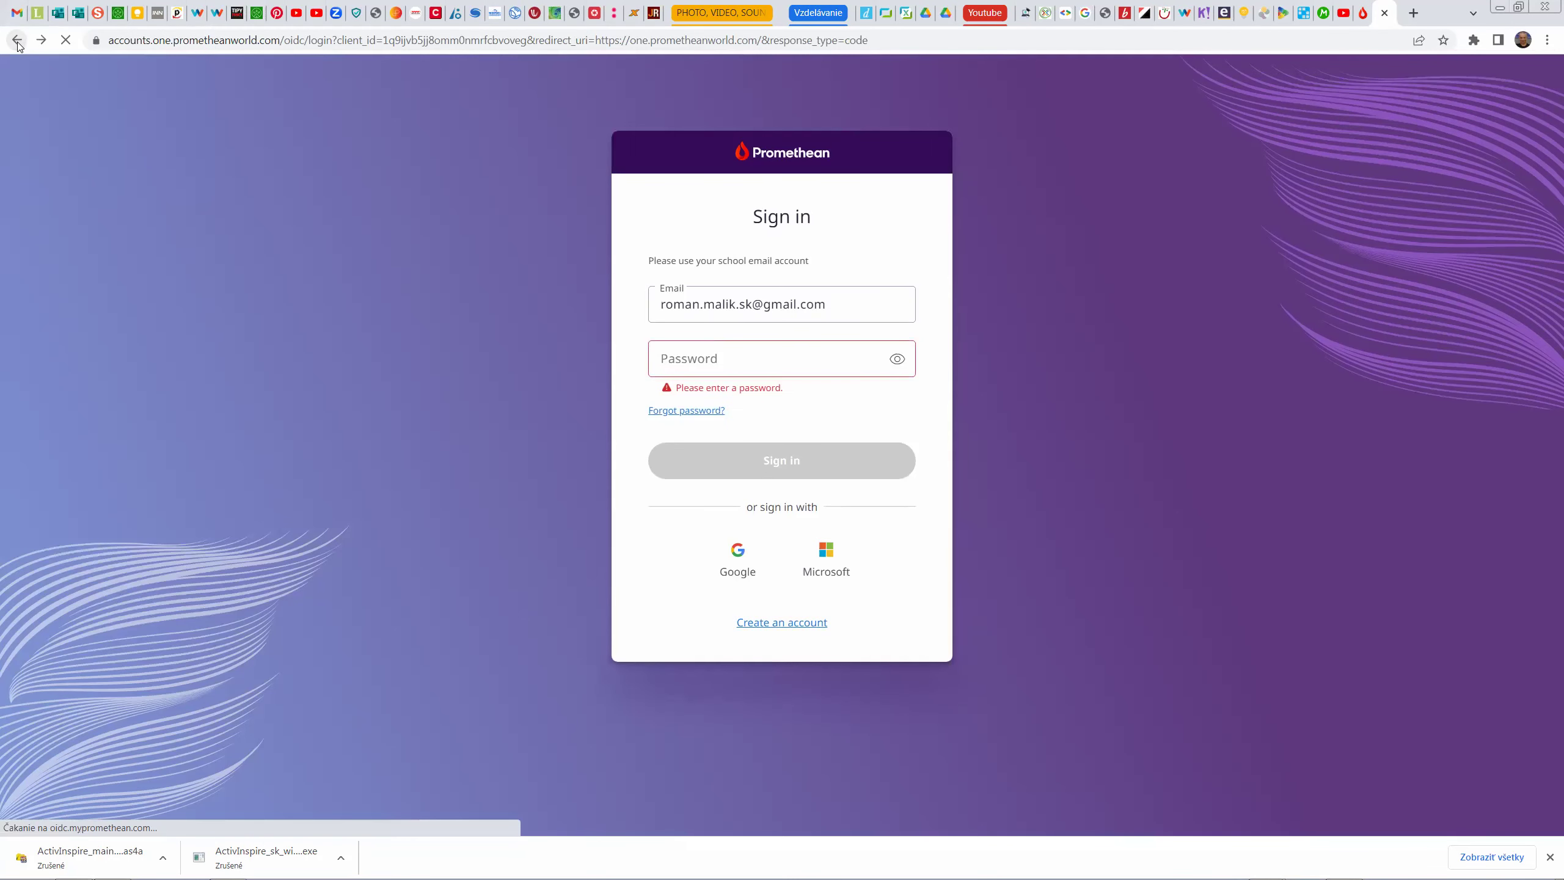
{"action": "left_click", "coordinate": [15, 42]}
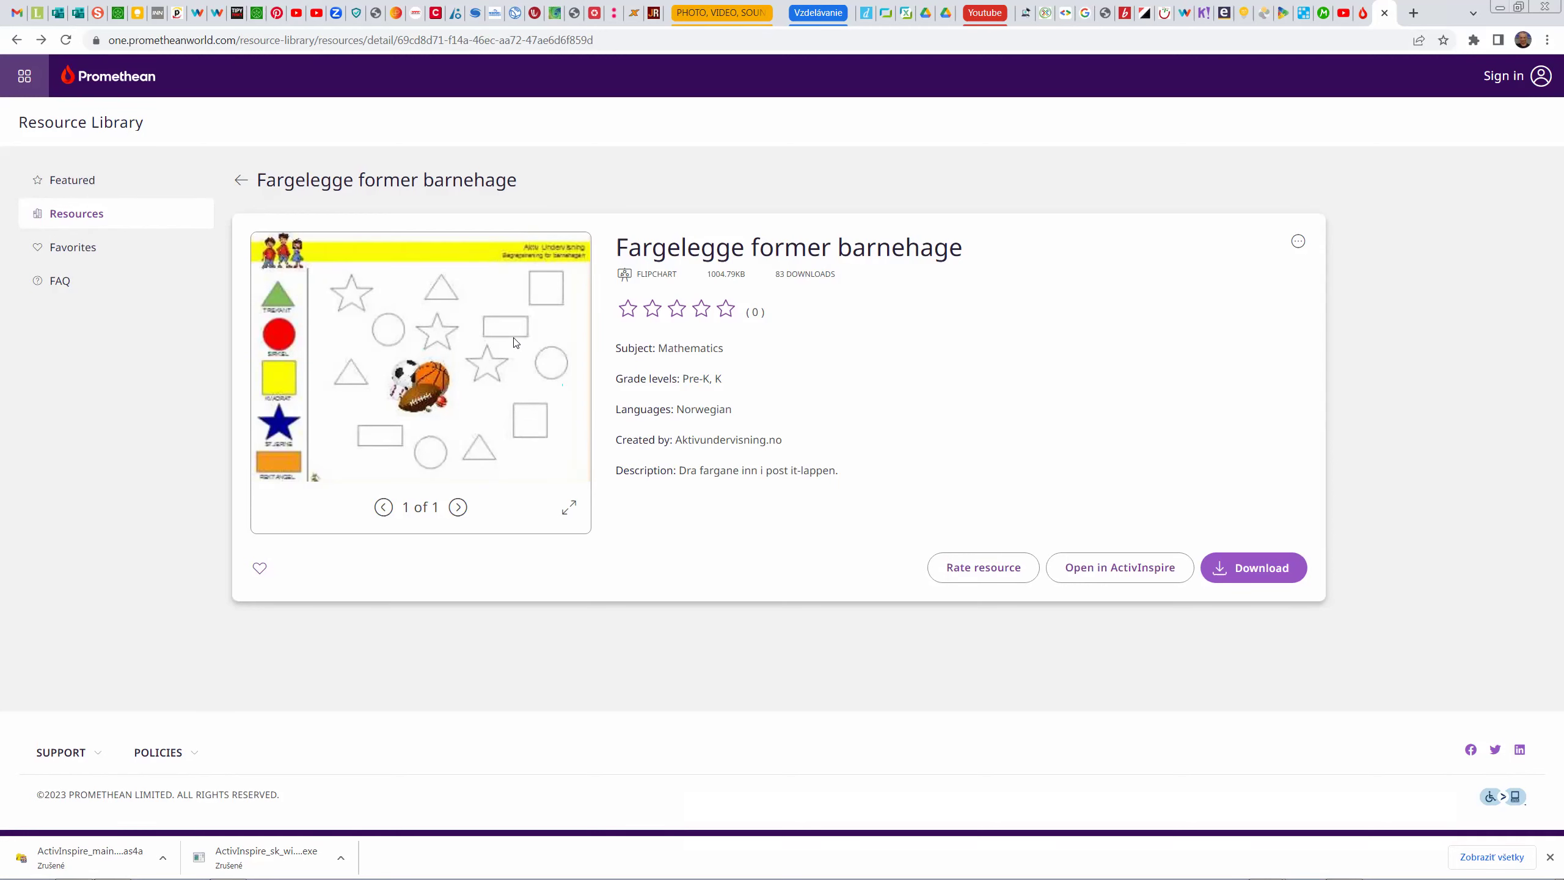
Switch to ActivInspire, show the Page Browser, and review page 1 before returning to page 2
{"action": "key", "text": "alt+Tab"}
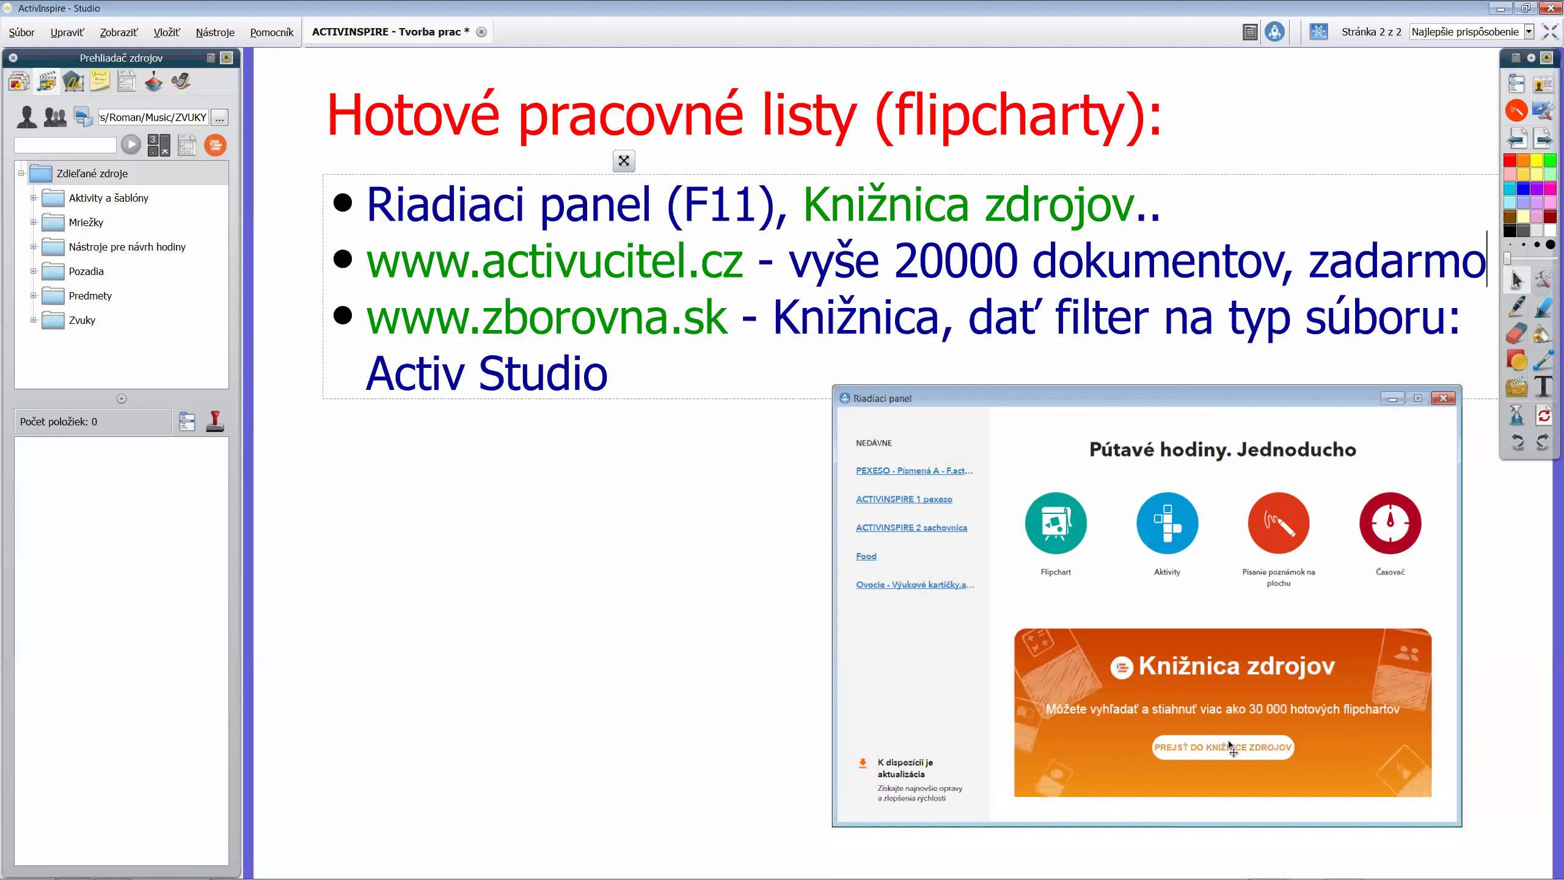
{"action": "left_click", "coordinate": [698, 701]}
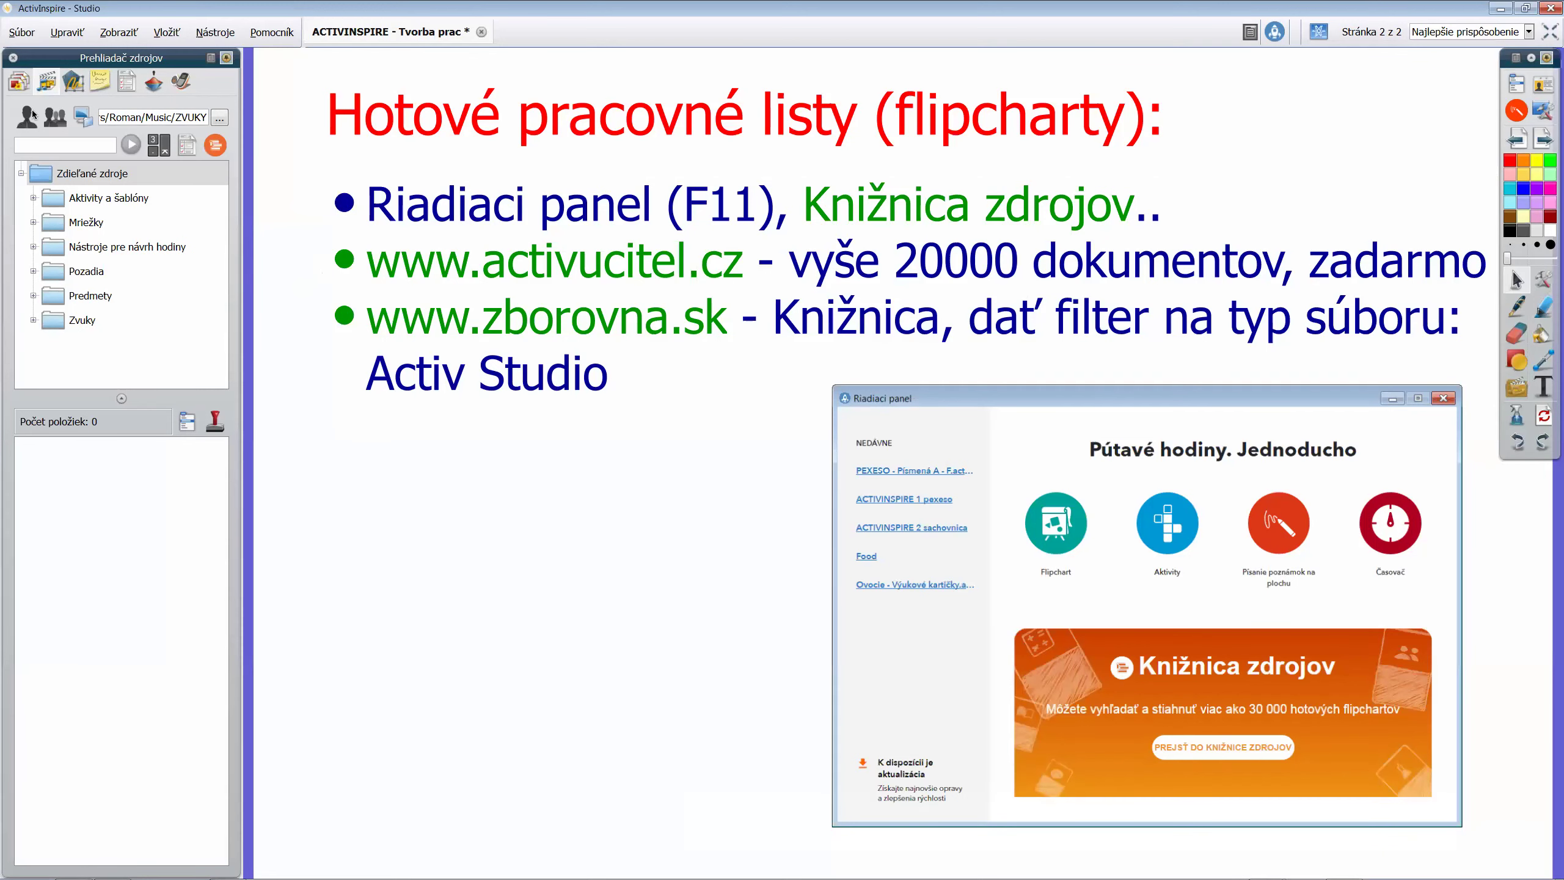
{"action": "left_click", "coordinate": [21, 88]}
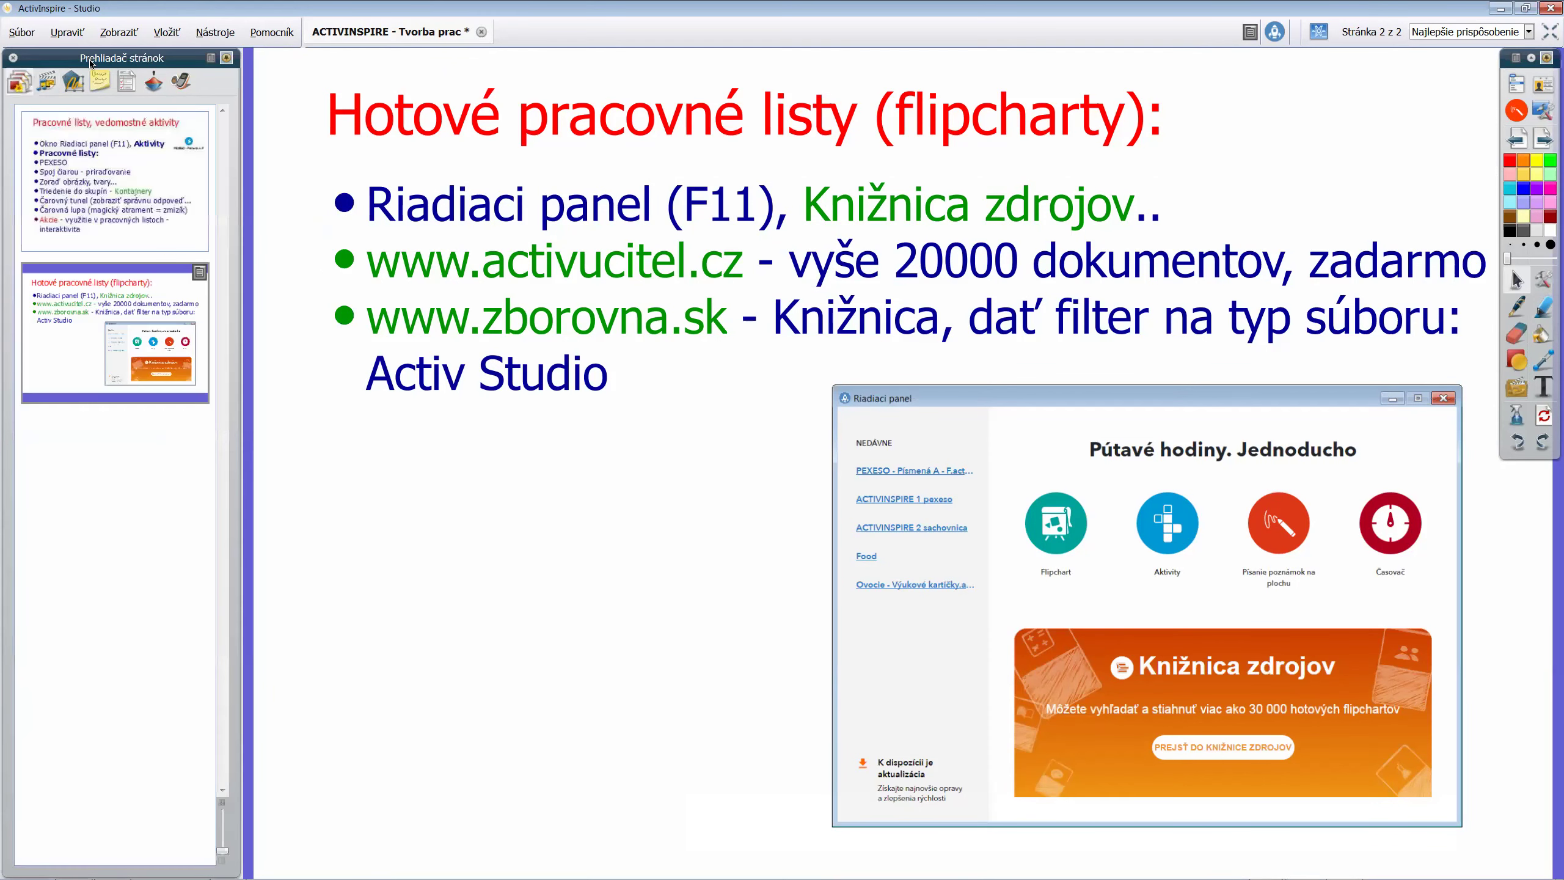
{"action": "left_click", "coordinate": [71, 174]}
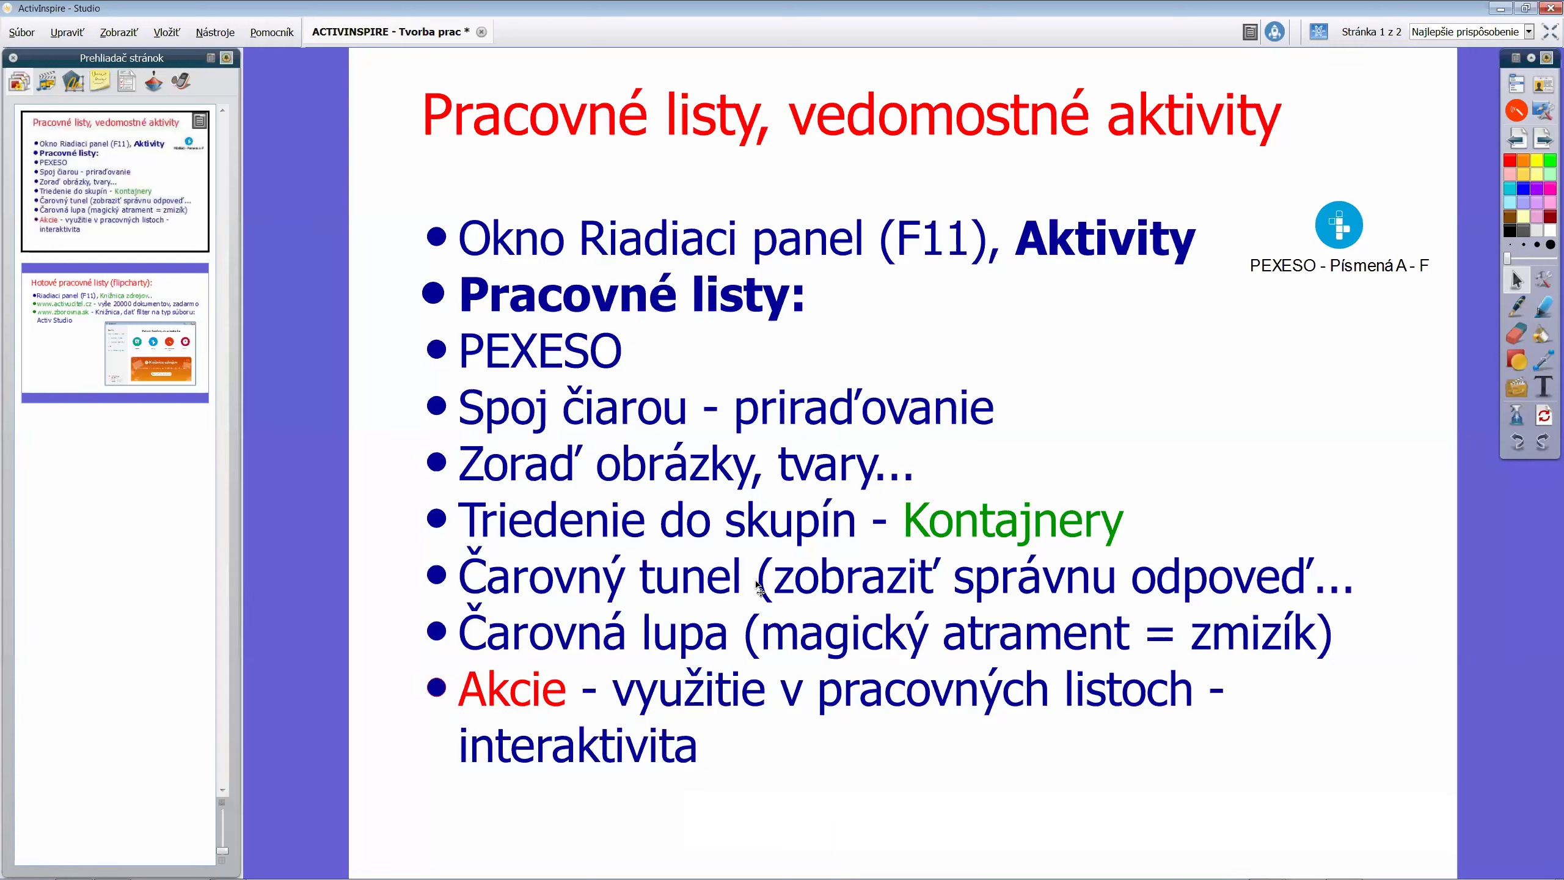
{"action": "left_click", "coordinate": [130, 367]}
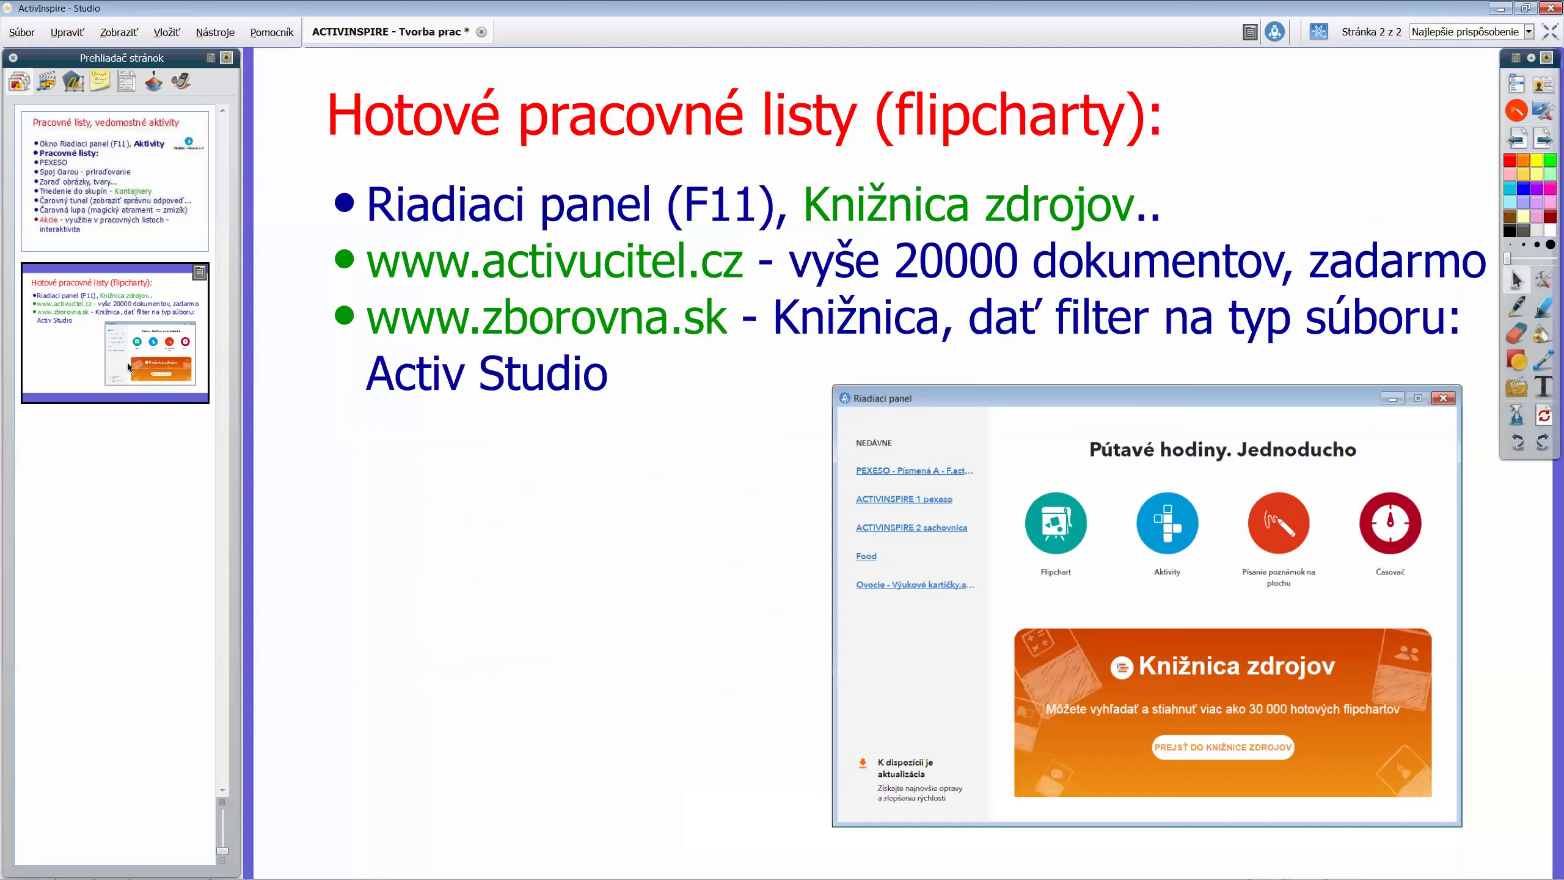
Add a blank page after page 2 of the flipchart
{"action": "left_click", "coordinate": [167, 32]}
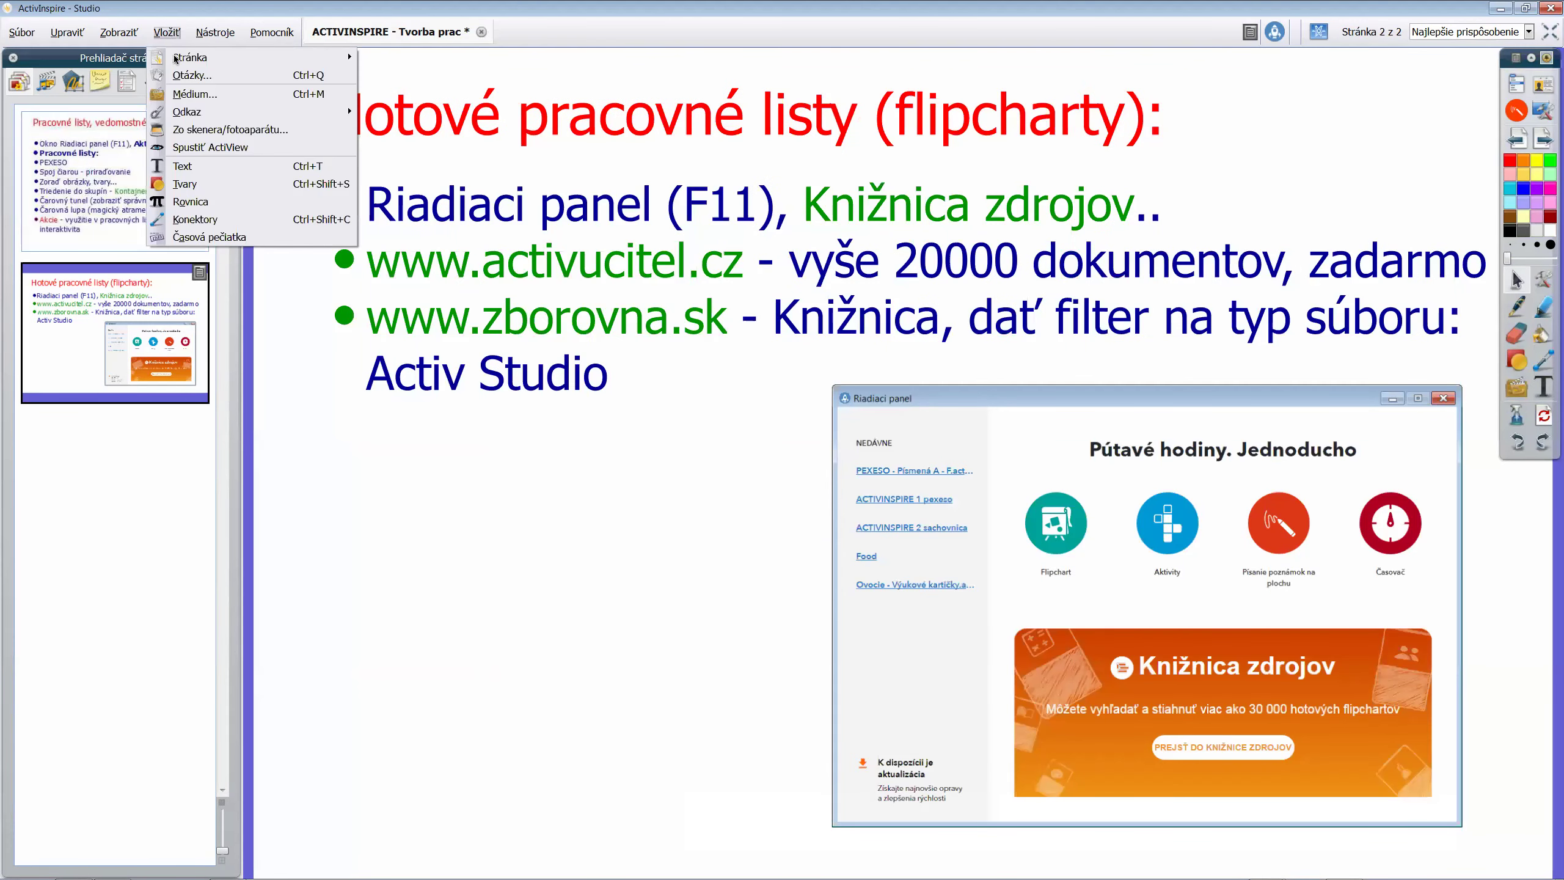
{"action": "mouse_move", "coordinate": [180, 57]}
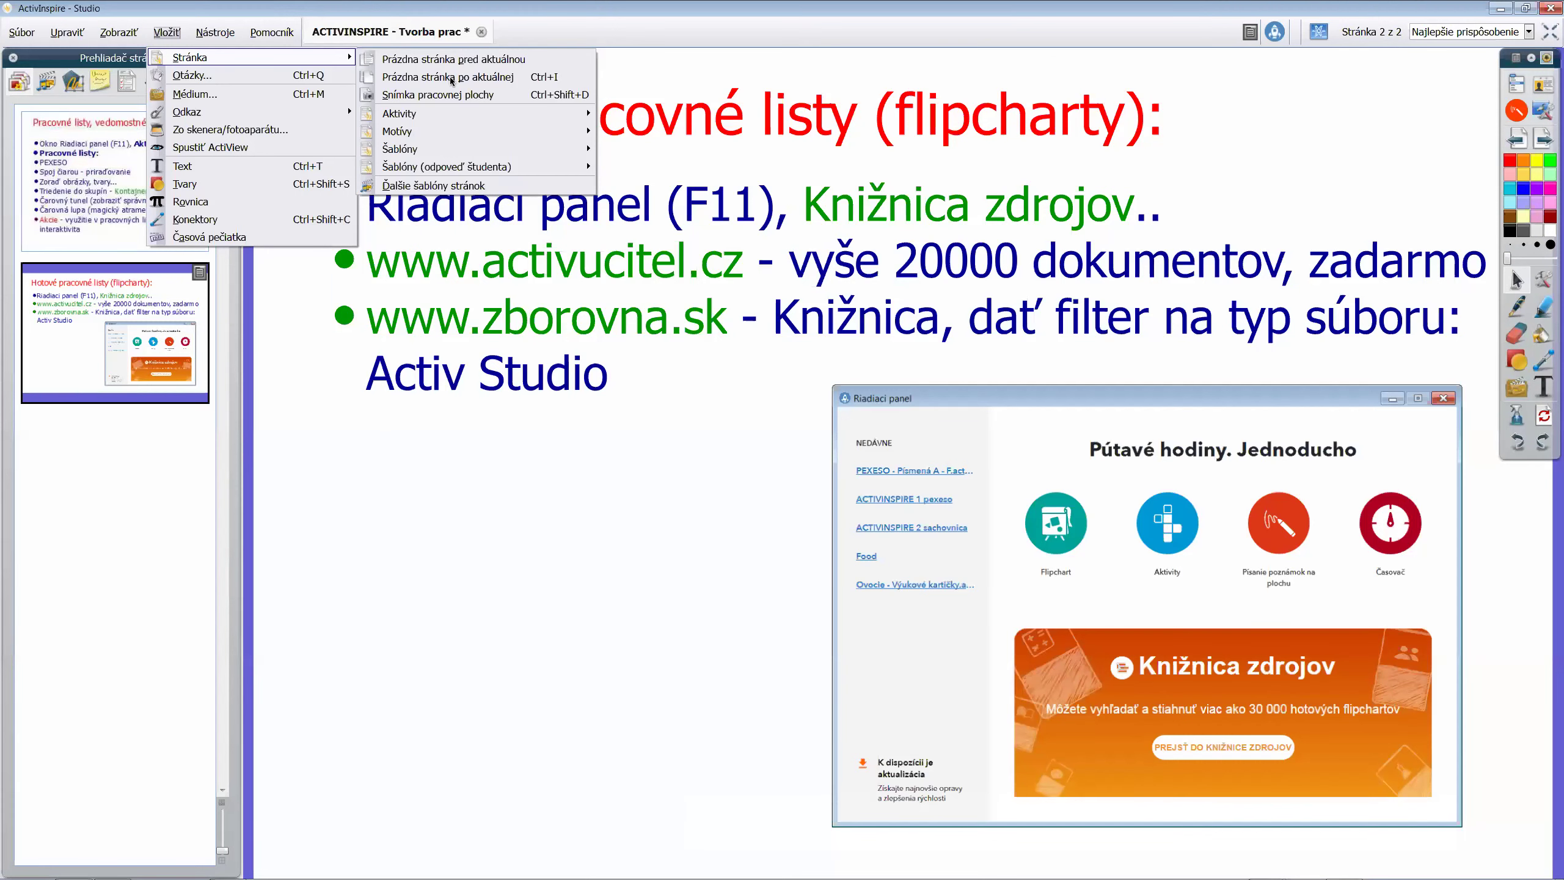
{"action": "left_click", "coordinate": [1544, 146]}
{"action": "left_click", "coordinate": [1545, 145]}
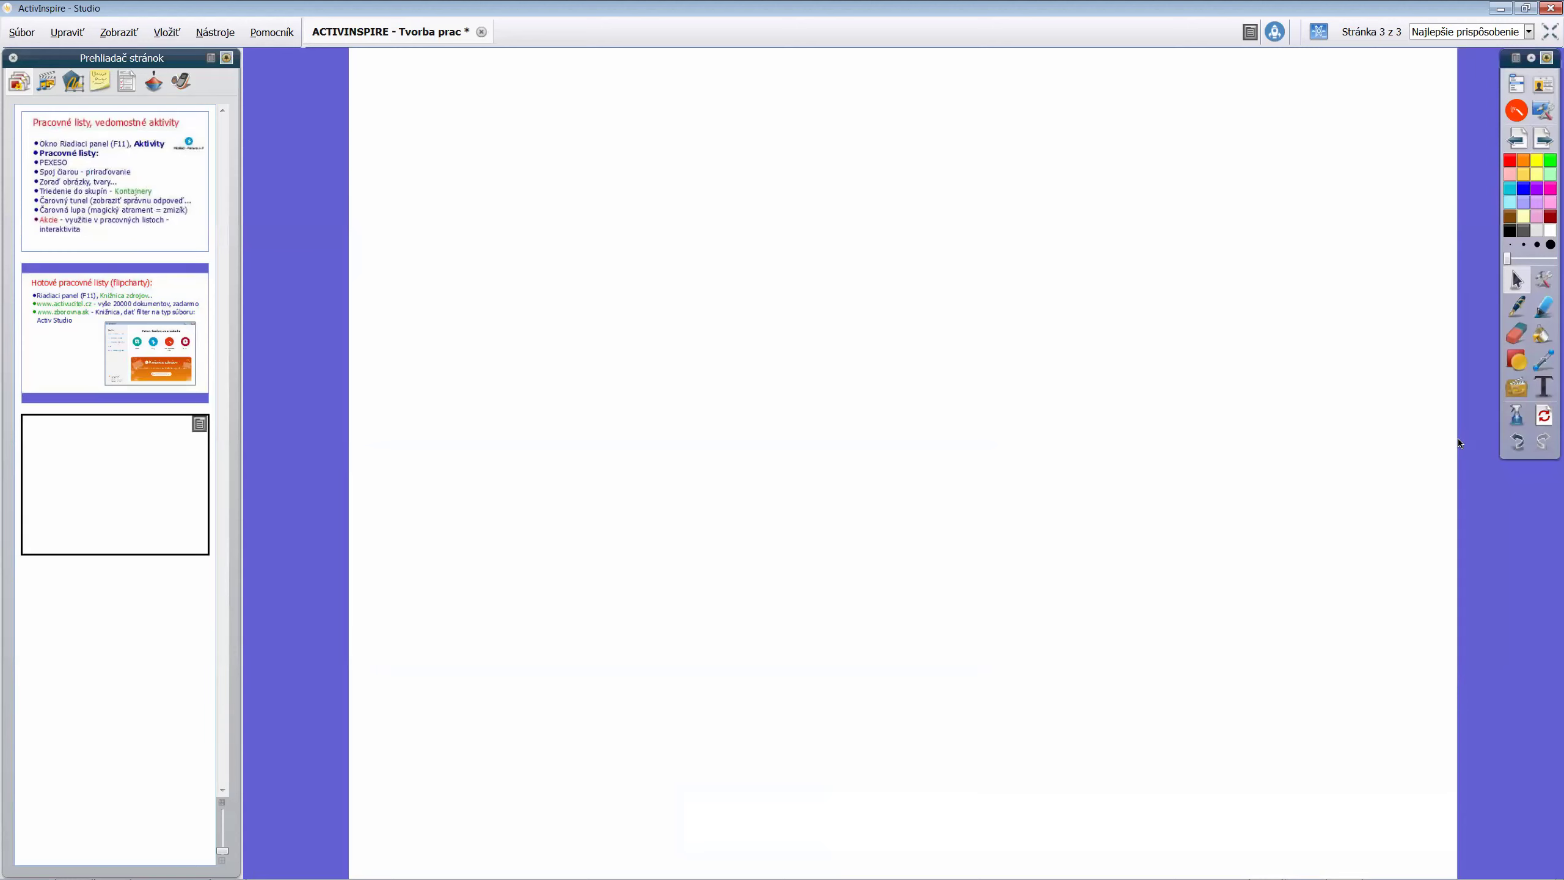
Add the title text "ČAROVNÝ TUNEL" near the top of the blank page 3
{"action": "left_click", "coordinate": [1544, 386]}
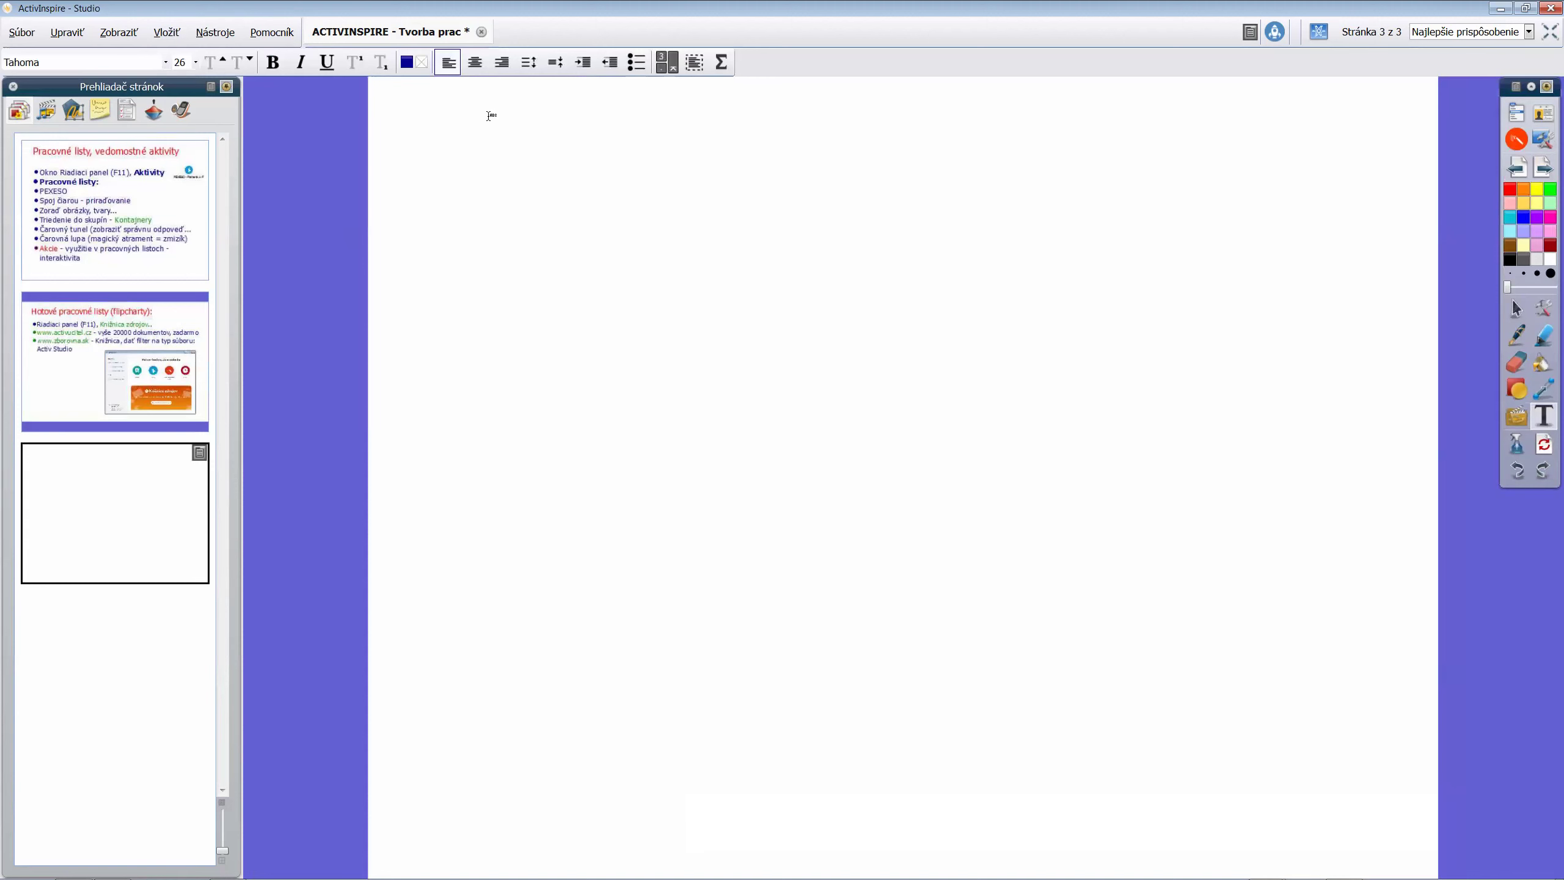
{"action": "left_click", "coordinate": [489, 118]}
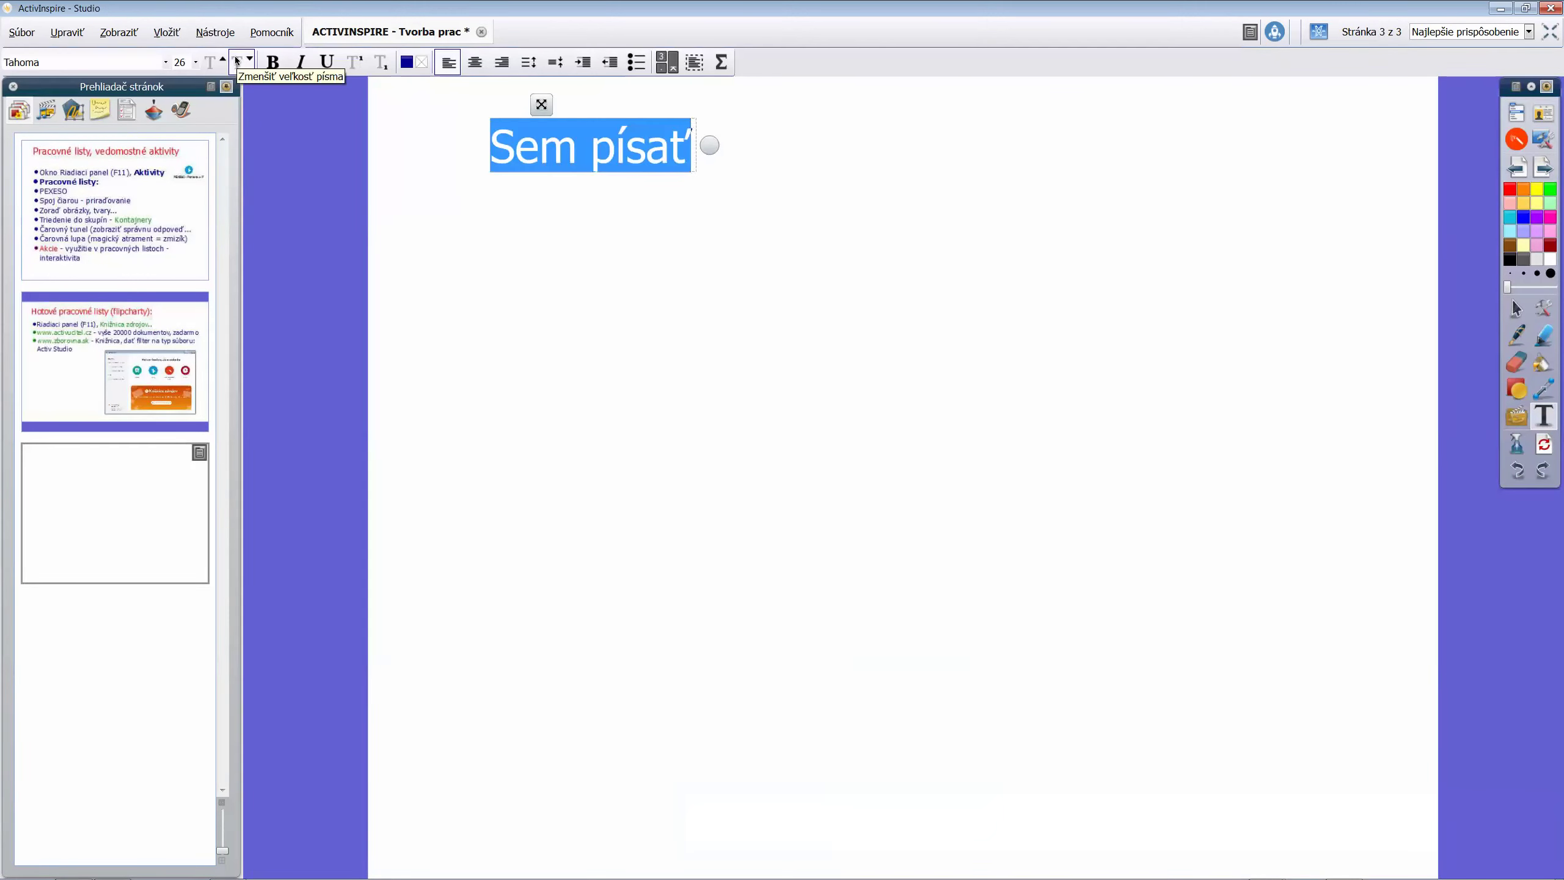
{"action": "type", "text": "ČAROVNý"}
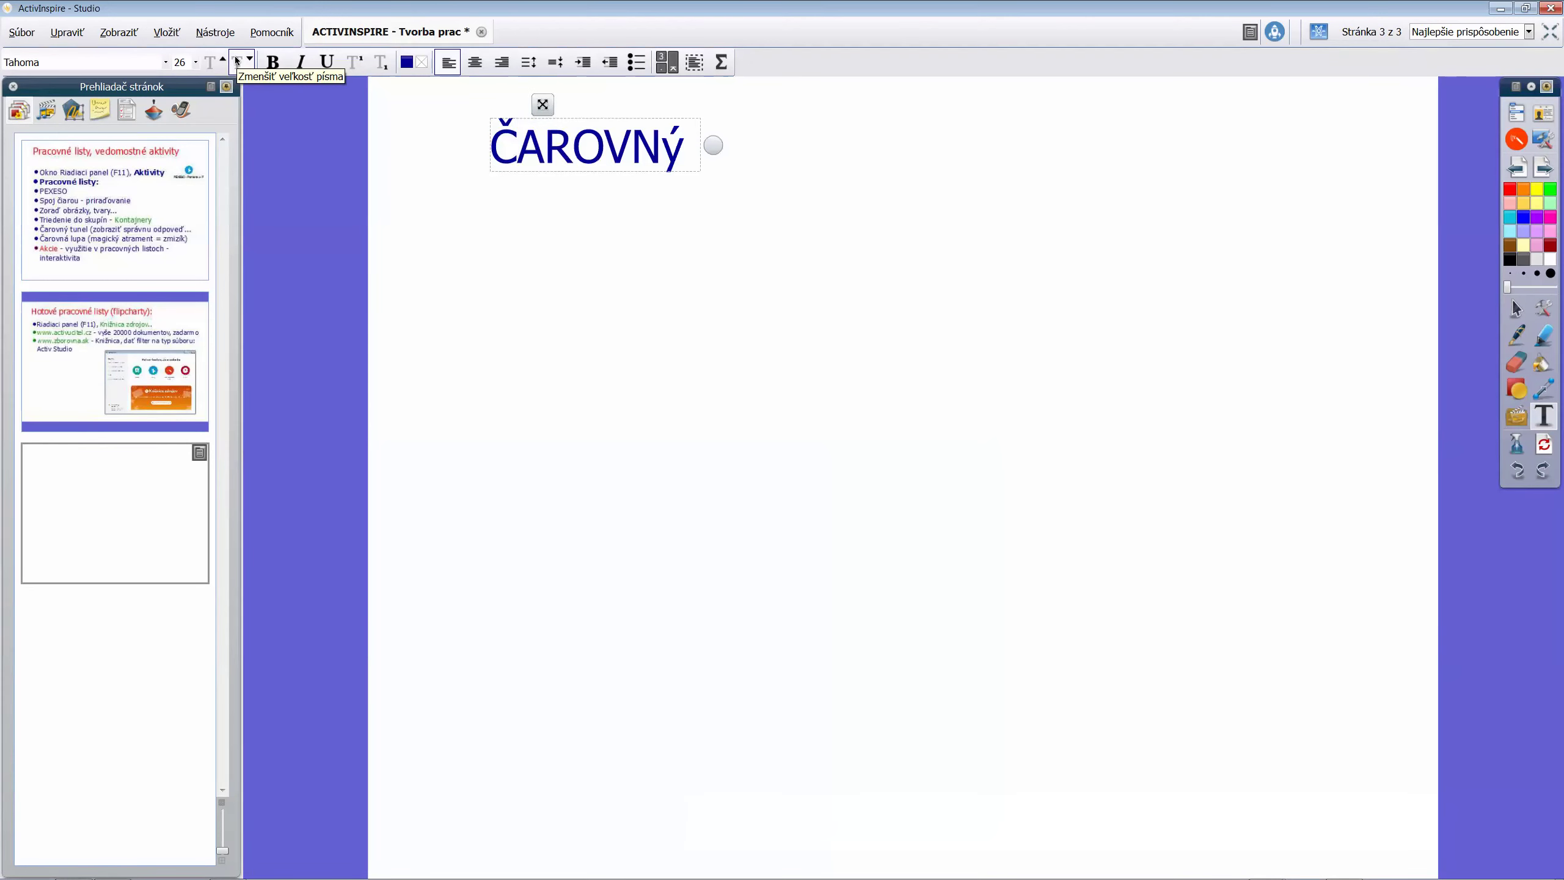
{"action": "key", "text": "BackSpace"}
{"action": "type", "text": "Ý "}
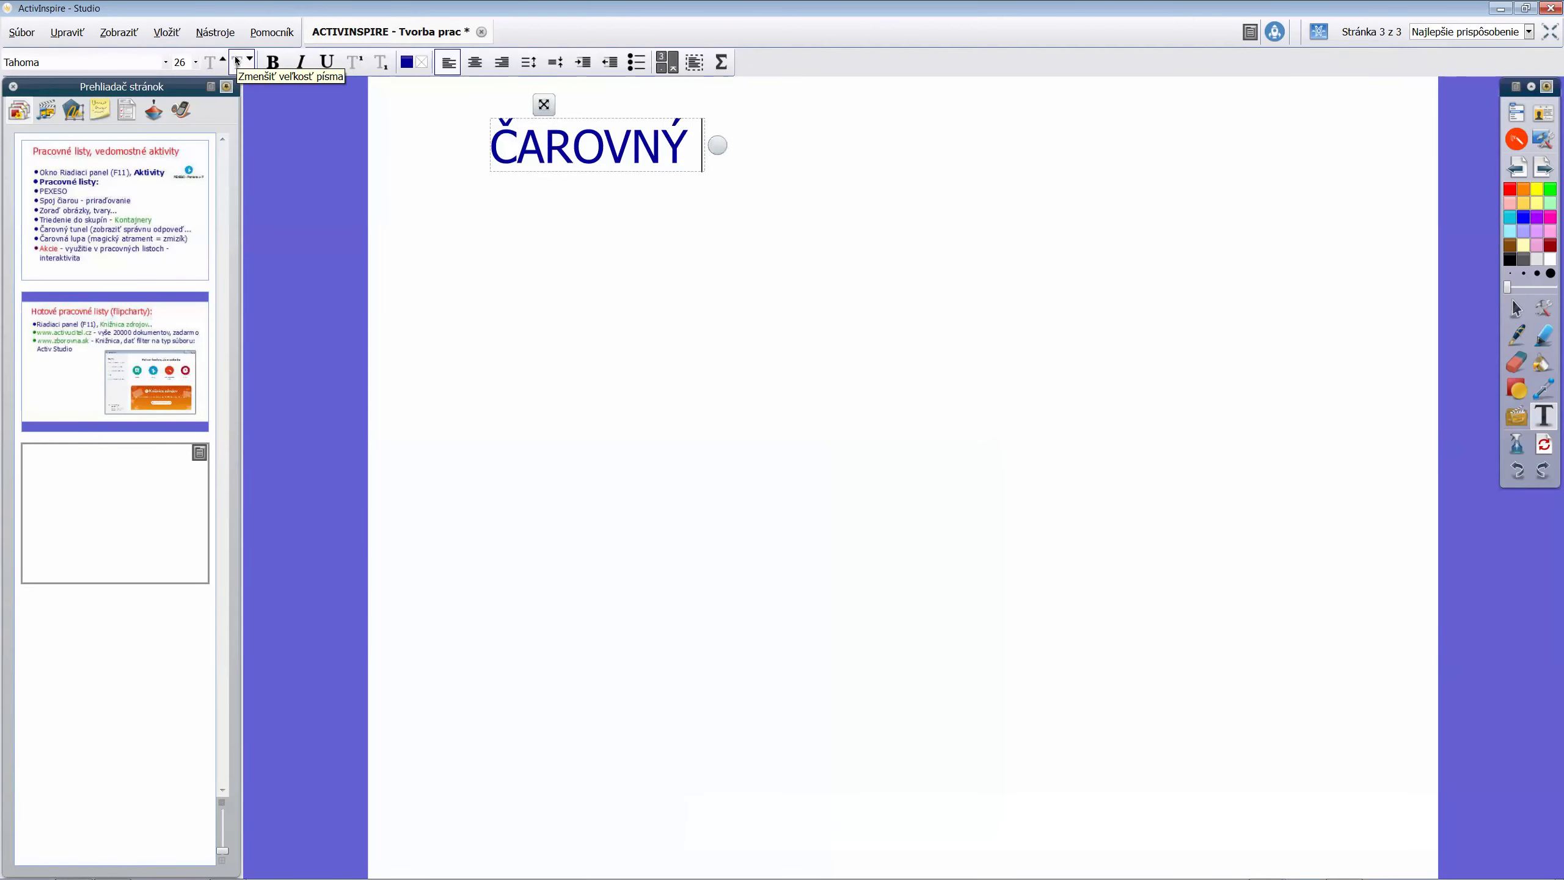
{"action": "type", "text": "TUNEL"}
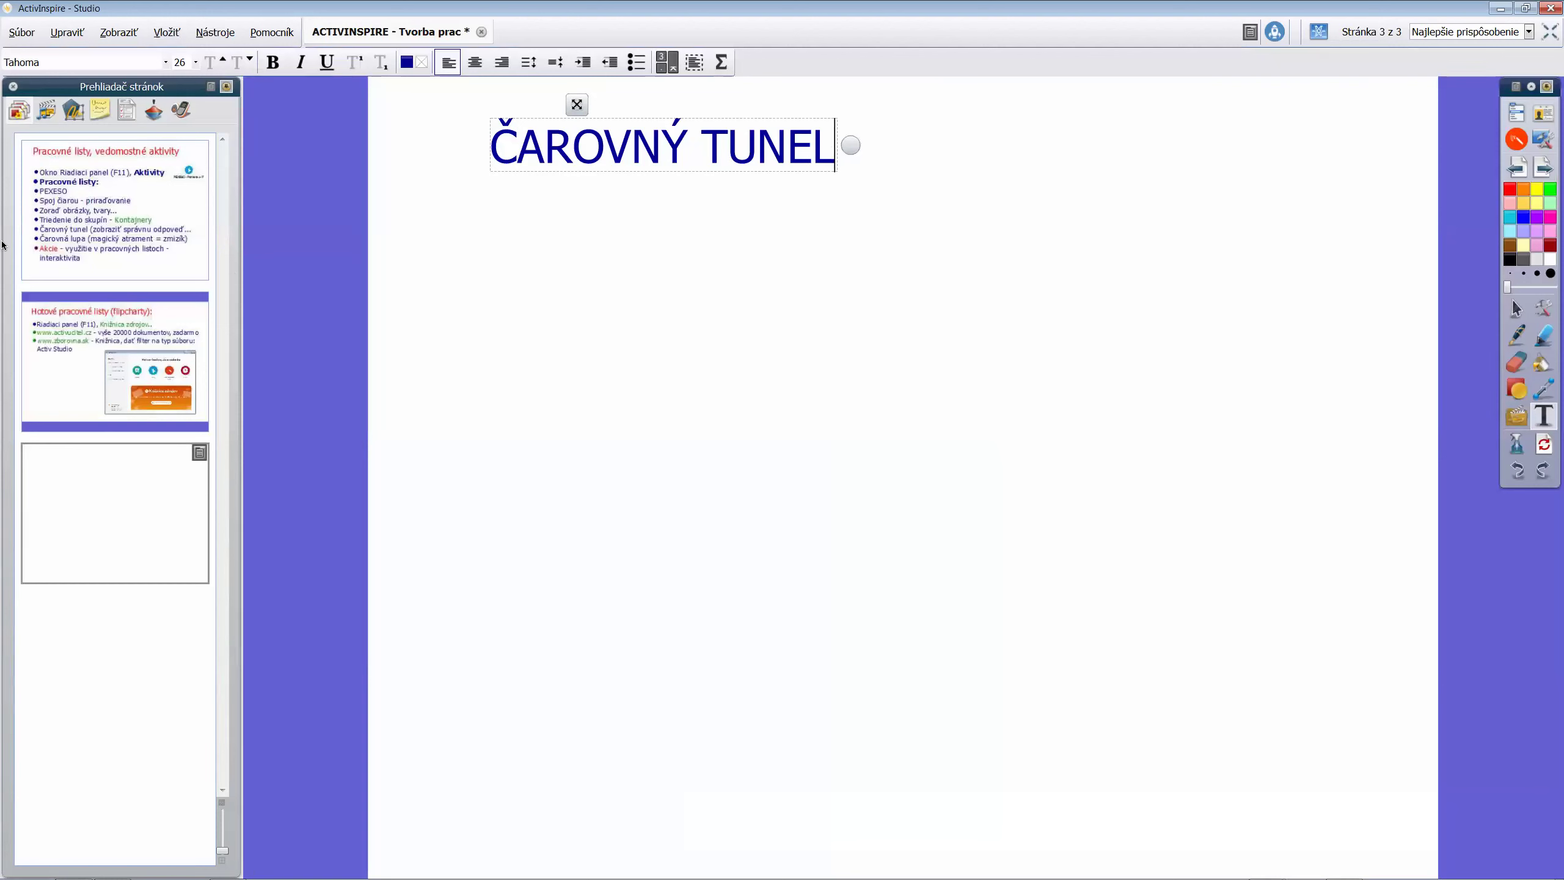
Colour the whole "ČAROVNÝ TUNEL" title red and finish editing the text
{"action": "key", "text": "ctrl+a"}
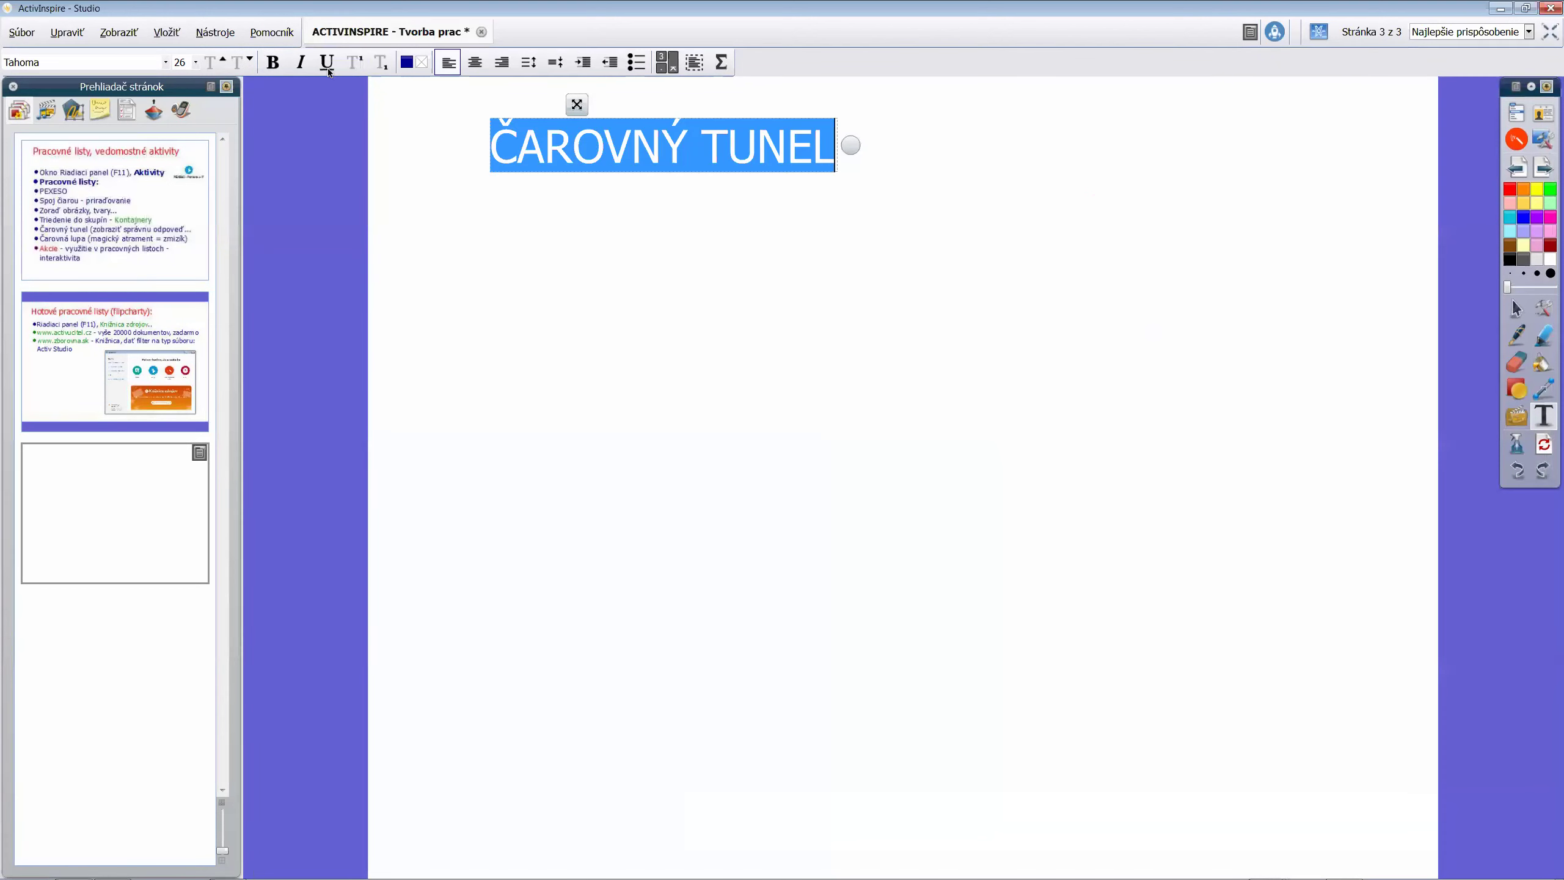
{"action": "left_click", "coordinate": [407, 64]}
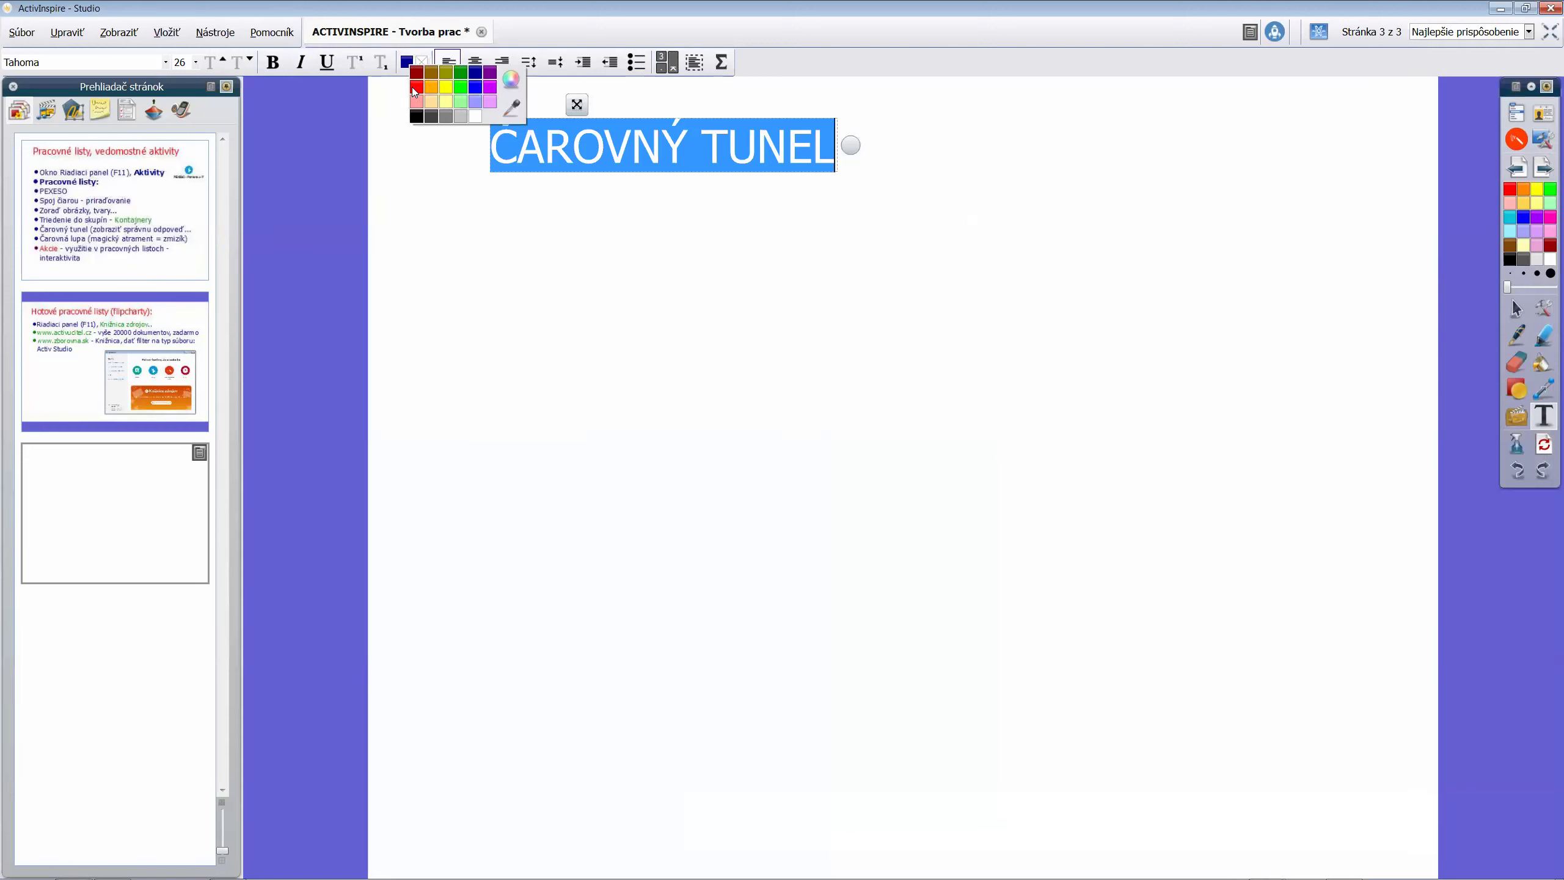
{"action": "left_click", "coordinate": [415, 93]}
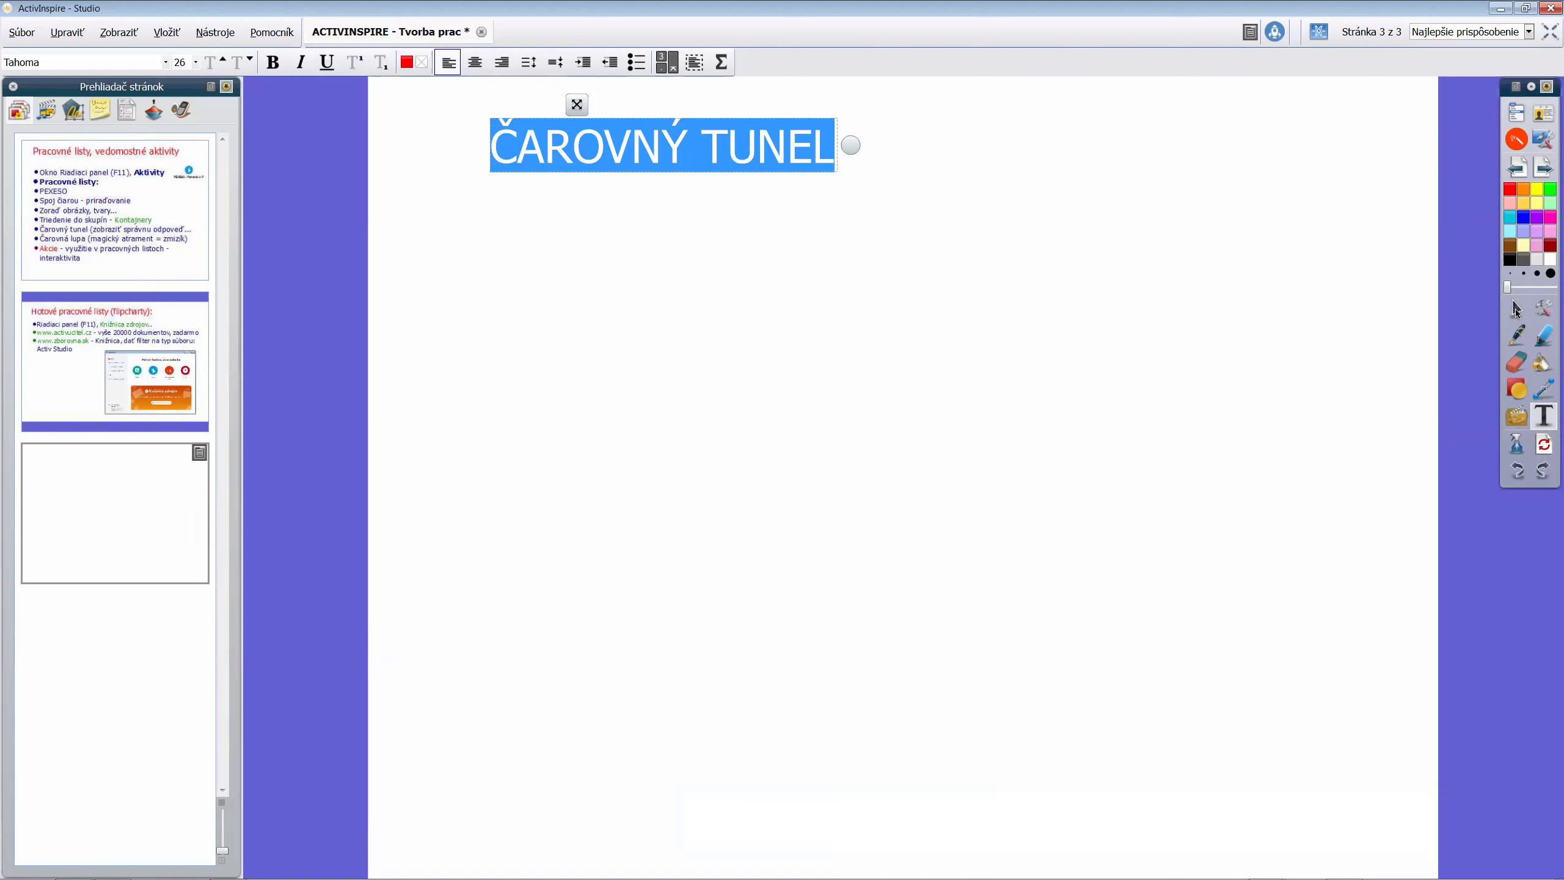
{"action": "left_click", "coordinate": [1516, 308]}
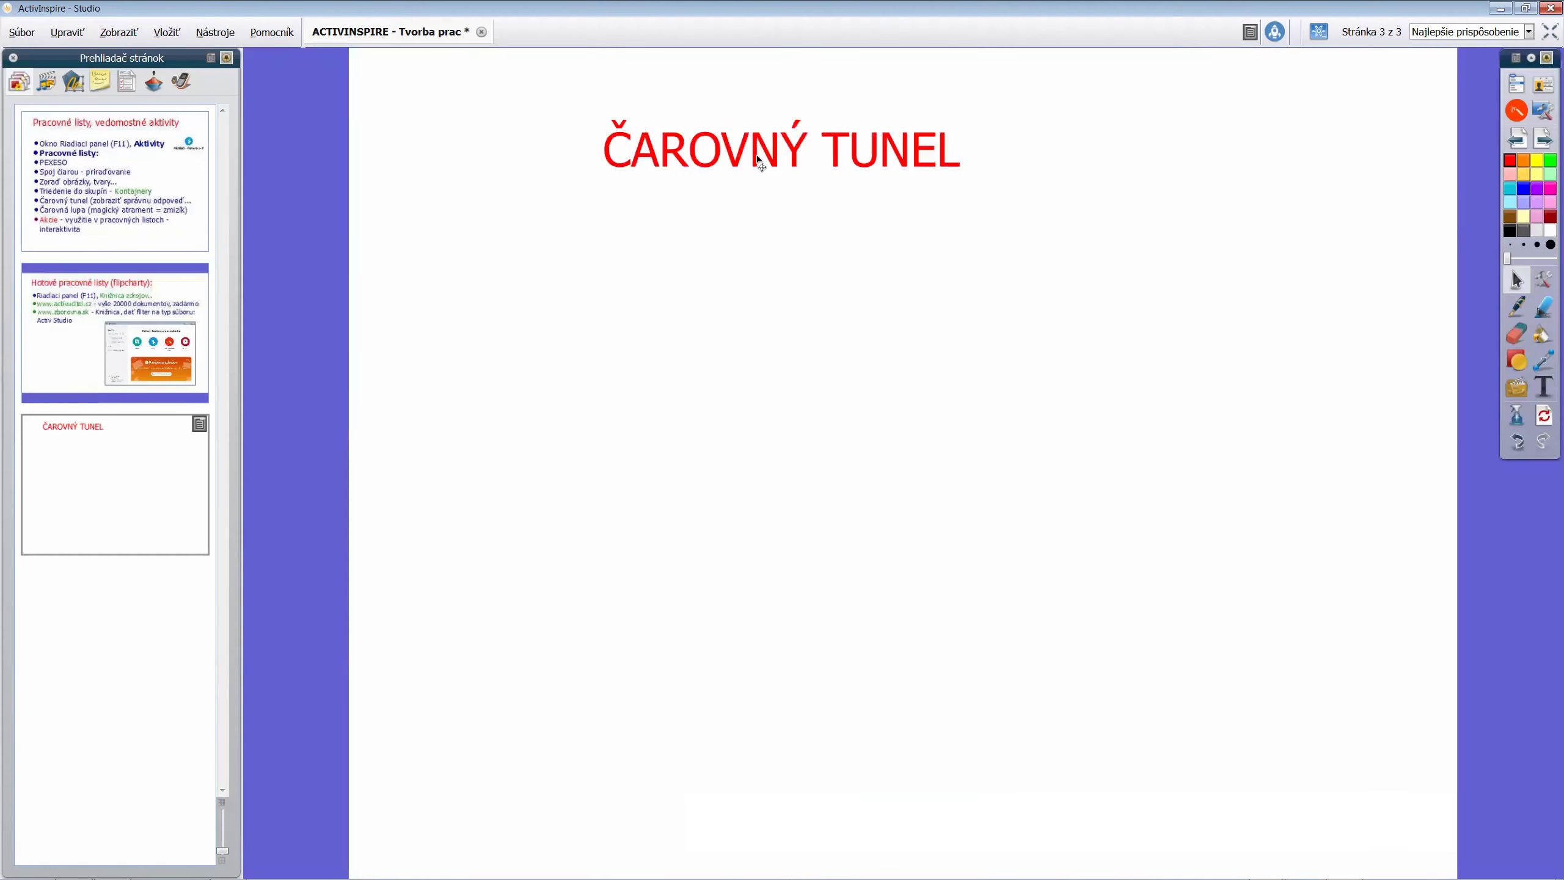
Enlarge the "ČAROVNÝ TUNEL" title by several increments and move it to the top centre of the page
{"action": "left_click", "coordinate": [762, 164]}
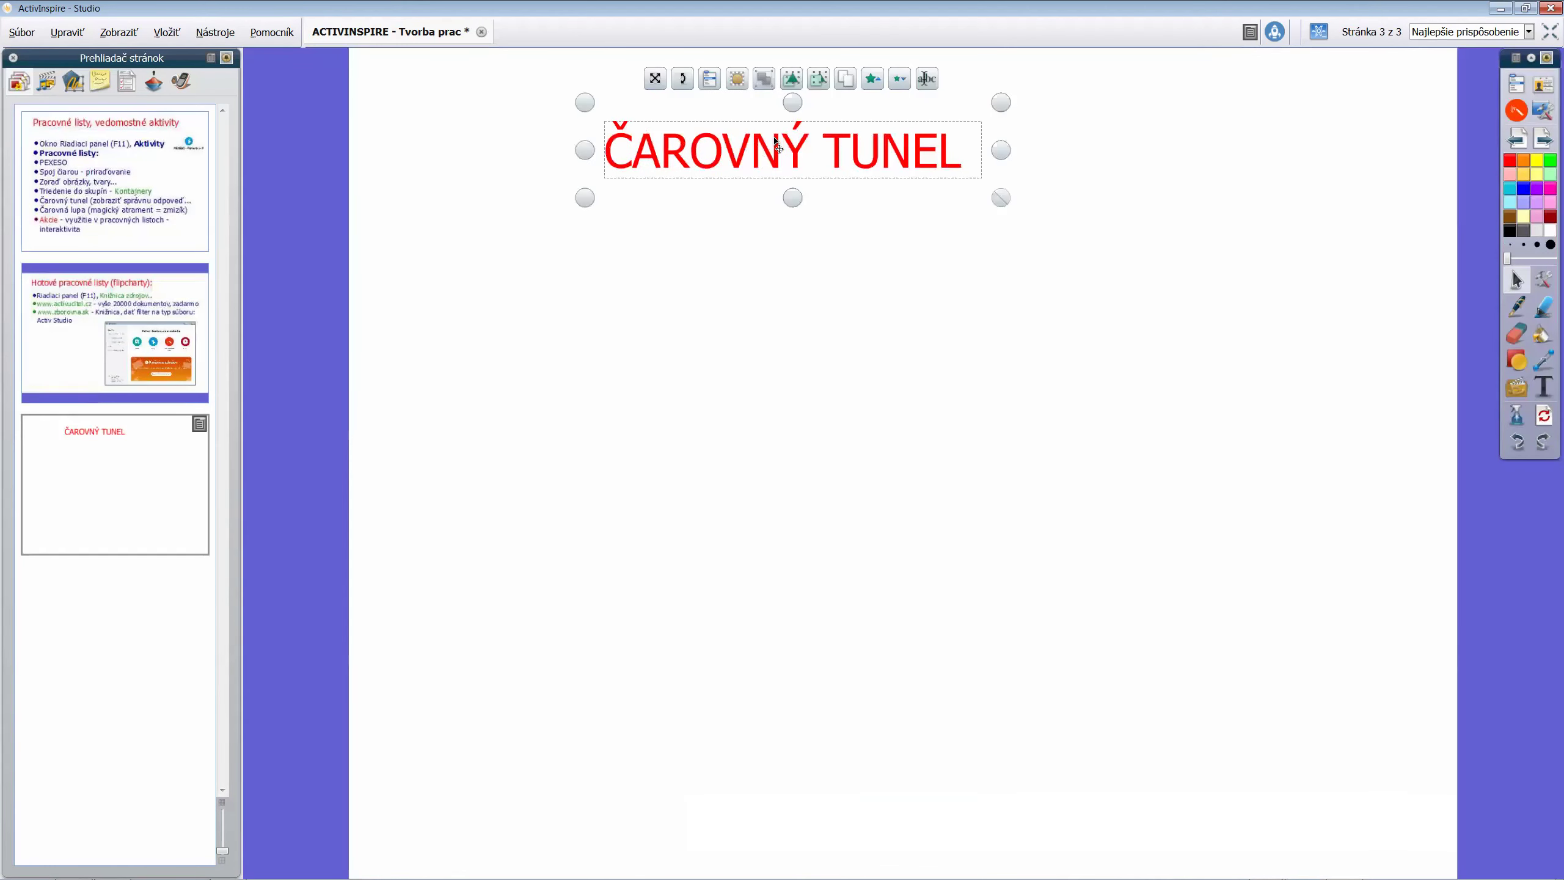
{"action": "left_click", "coordinate": [875, 78]}
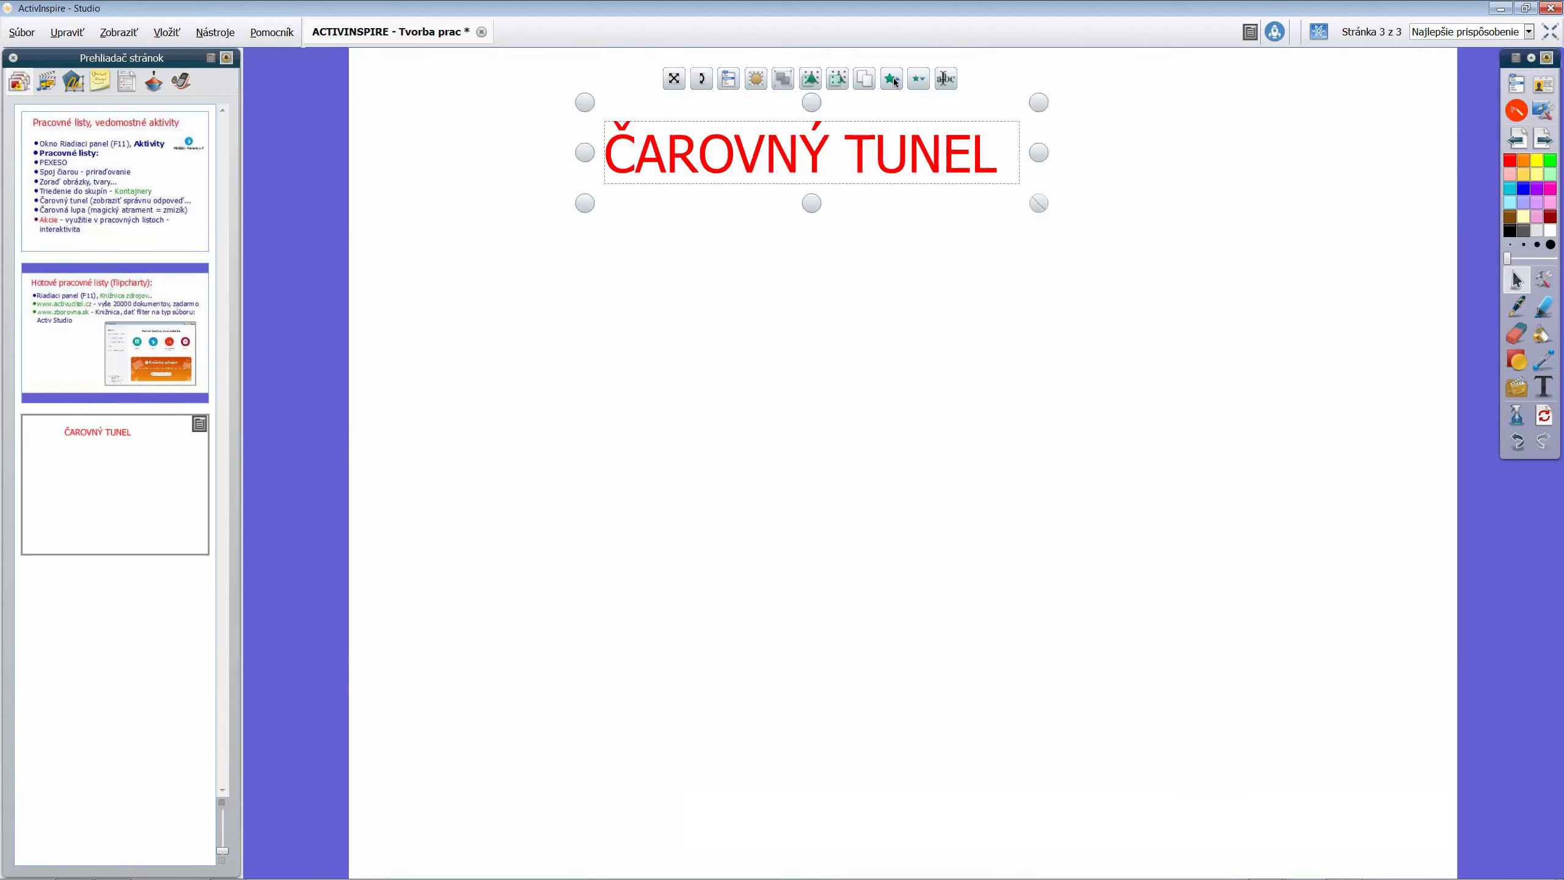
{"action": "left_click", "coordinate": [901, 80]}
{"action": "left_click", "coordinate": [918, 78]}
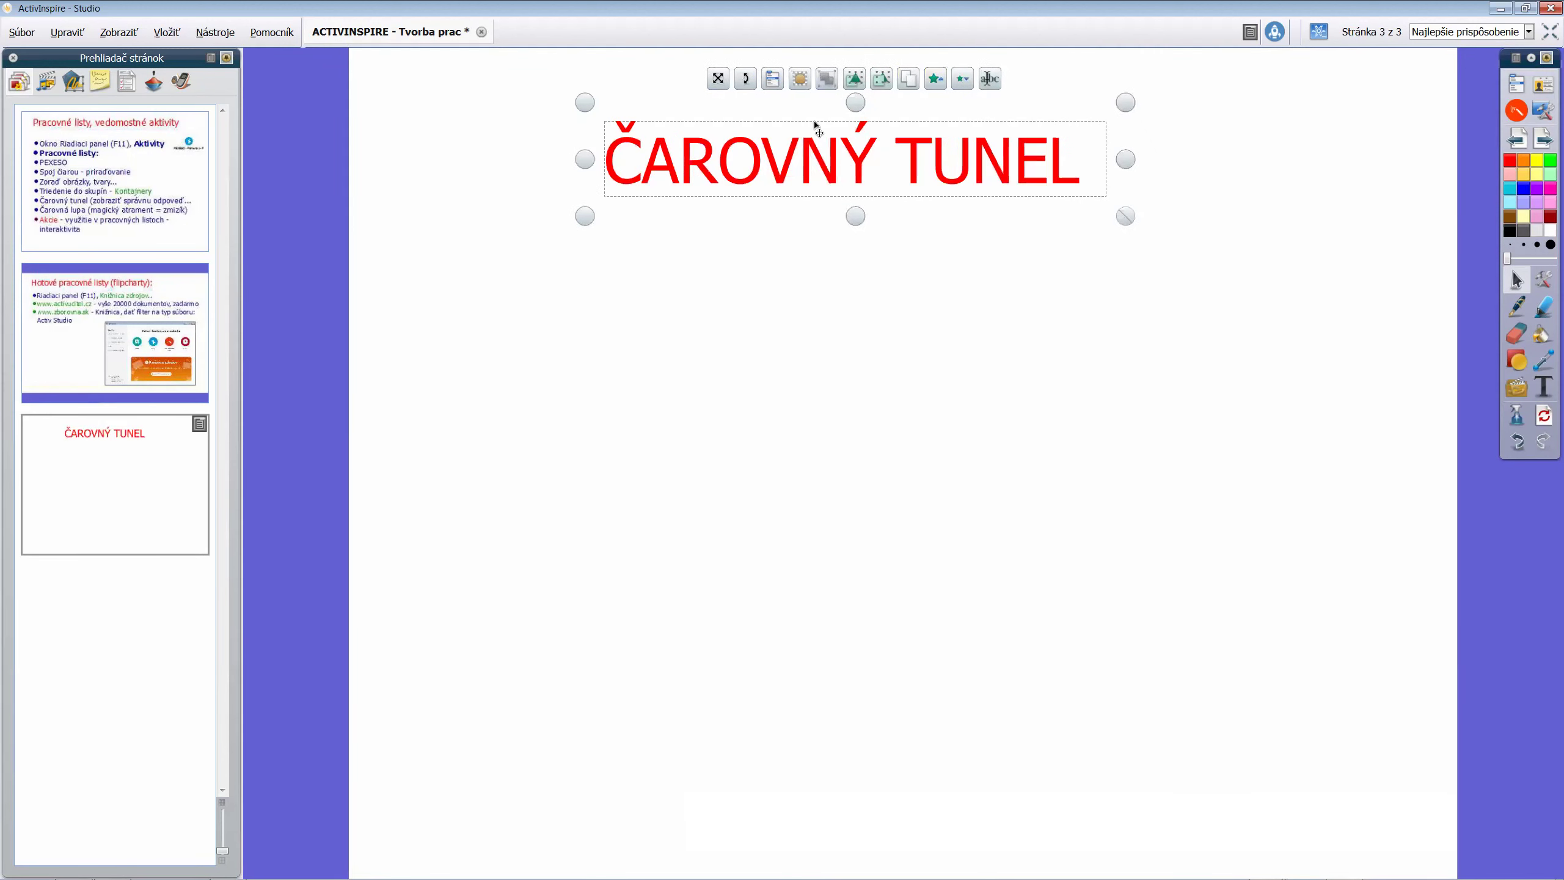
{"action": "left_click_drag", "start_coordinate": [816, 126], "coordinate": [823, 103]}
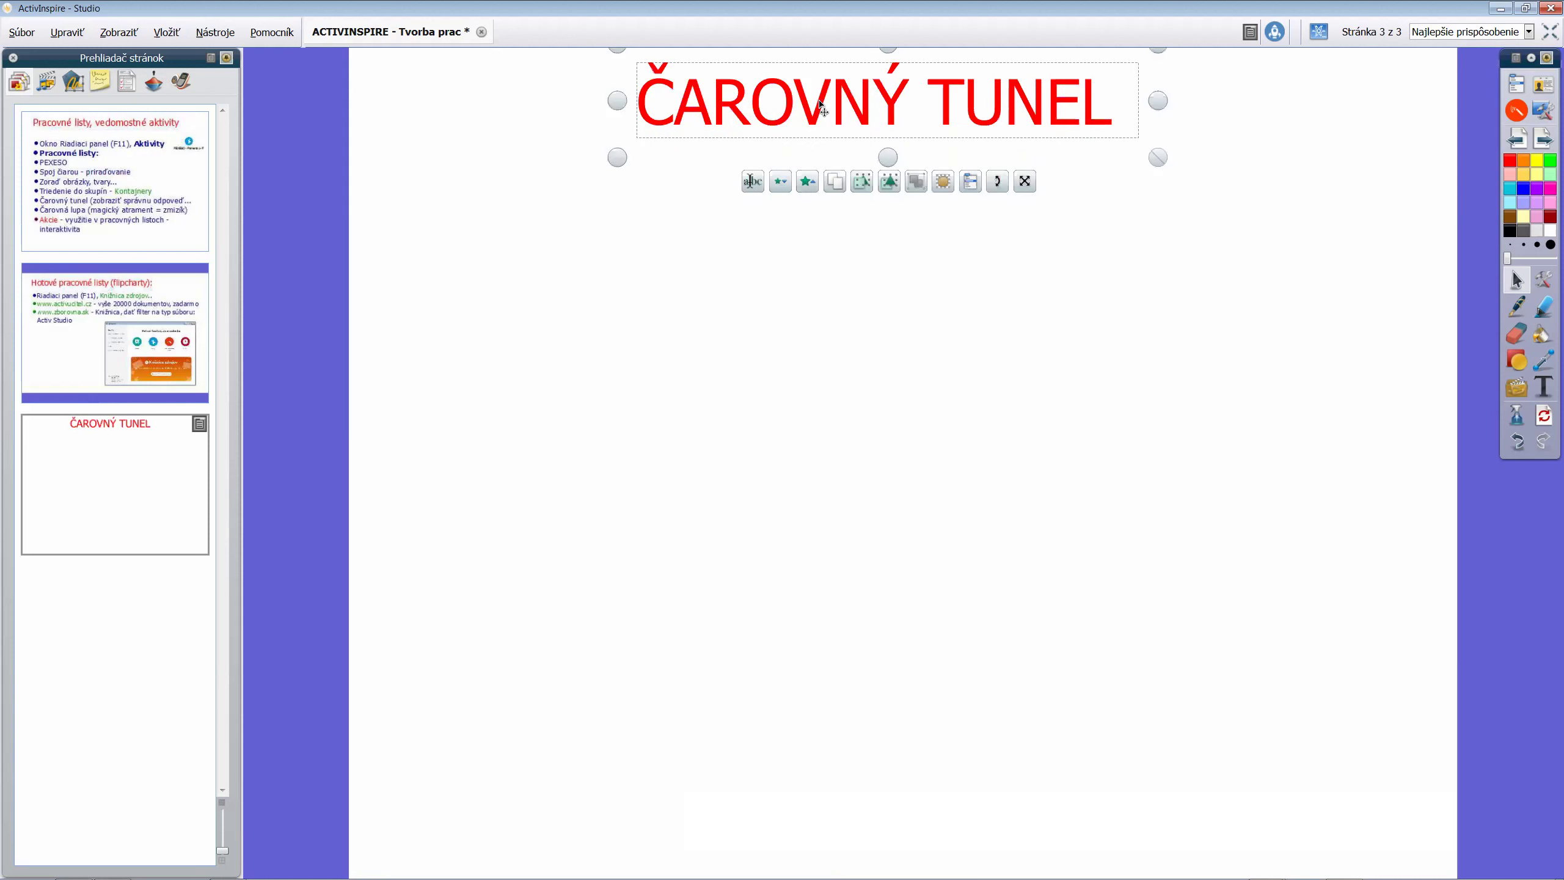
{"action": "left_click", "coordinate": [925, 311]}
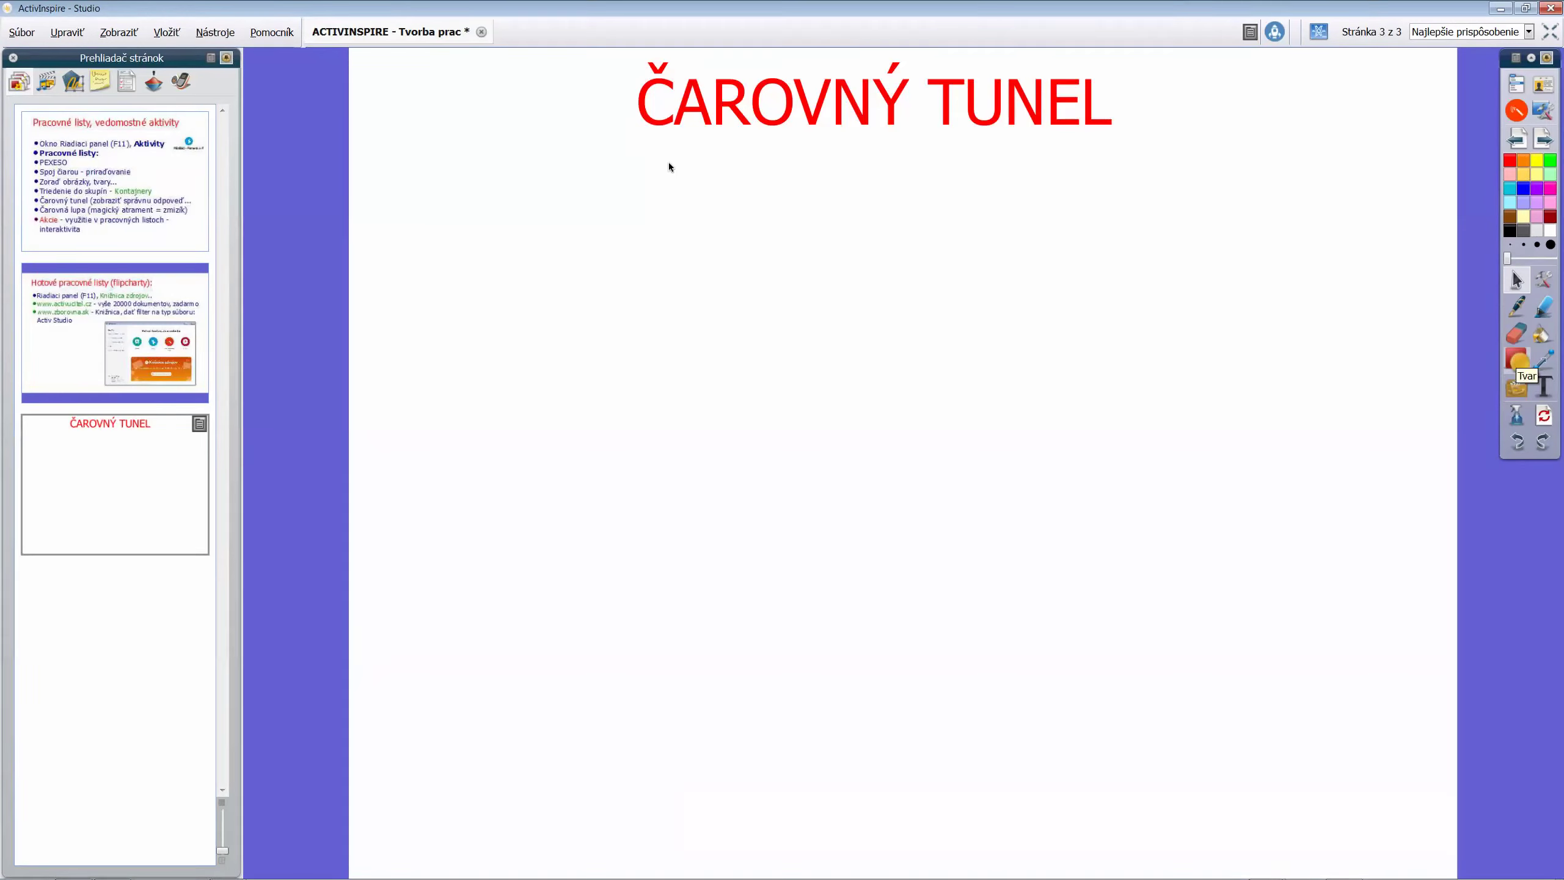
Look up the program's edition and version in its About information and close it again
{"action": "left_click", "coordinate": [164, 32]}
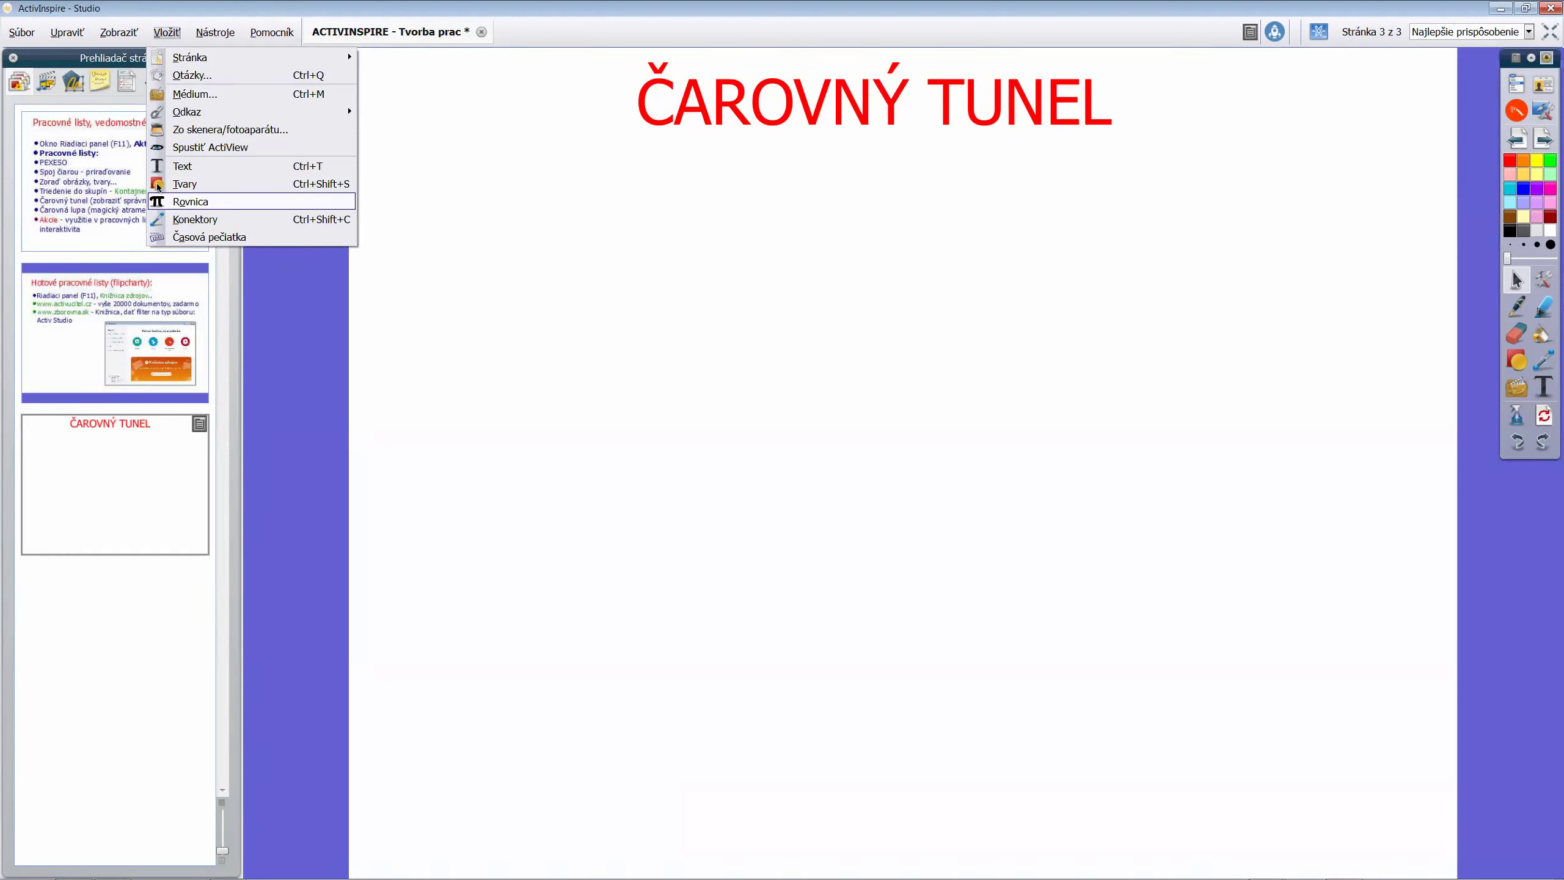
{"action": "left_click", "coordinate": [285, 34]}
{"action": "left_click", "coordinate": [284, 34]}
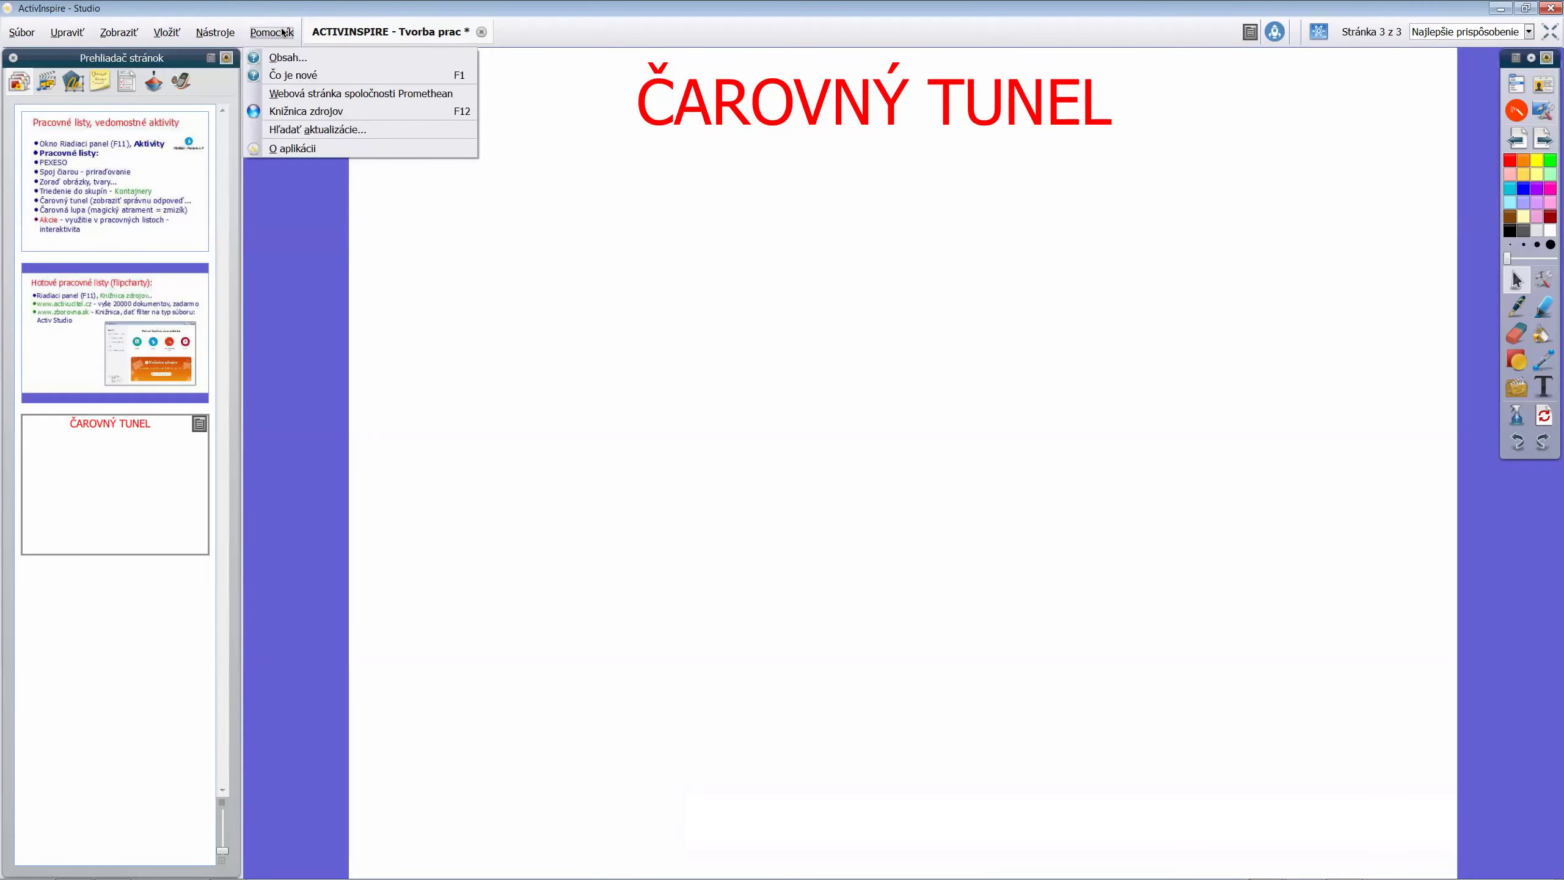
{"action": "left_click", "coordinate": [277, 149]}
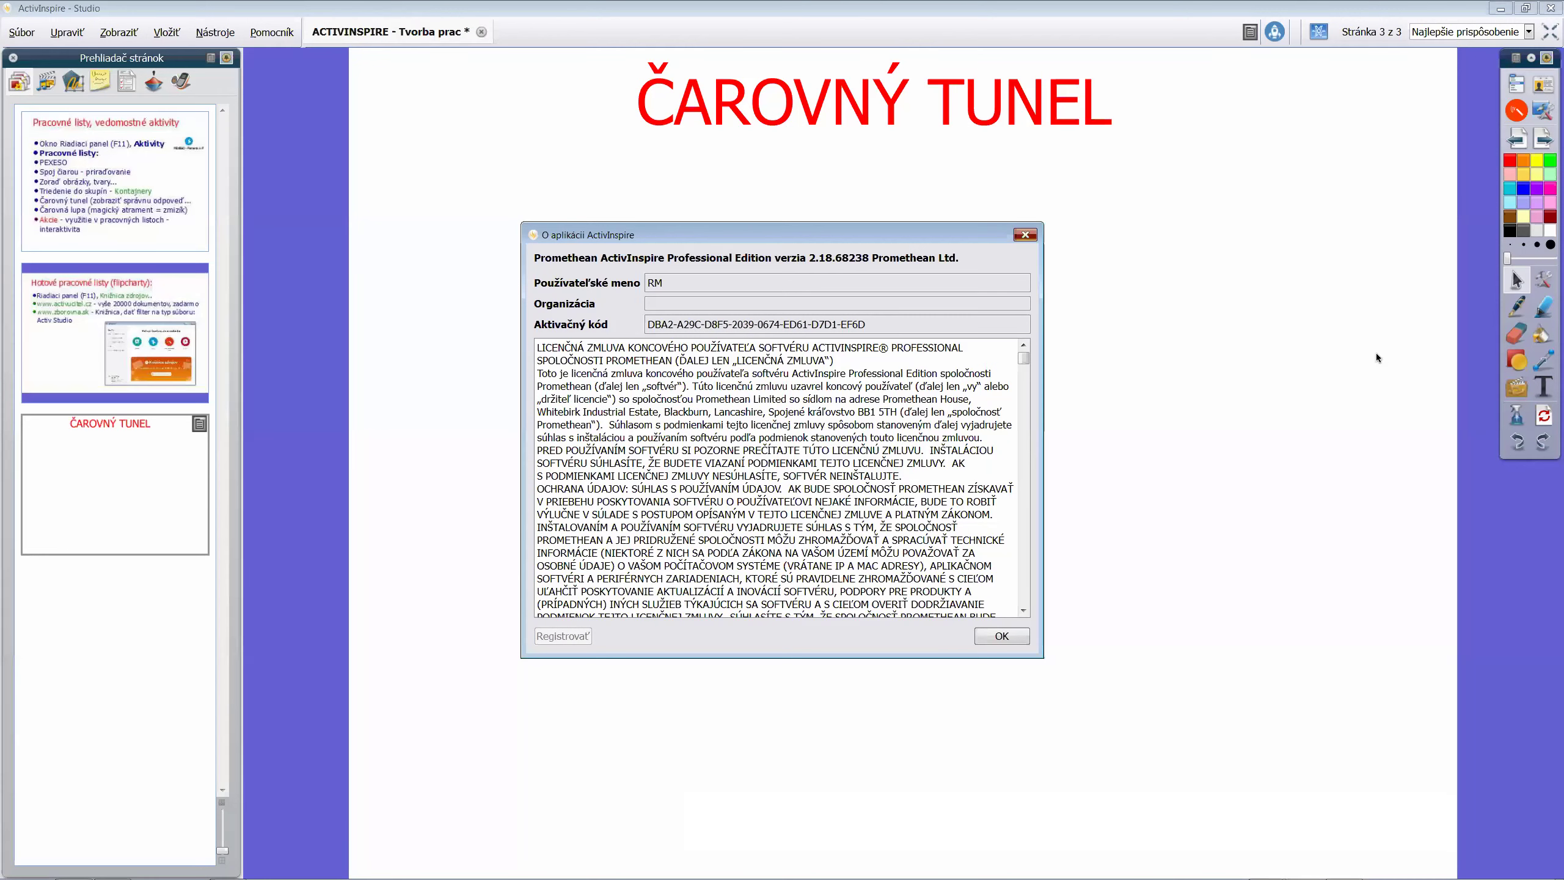
{"action": "left_click", "coordinate": [219, 35]}
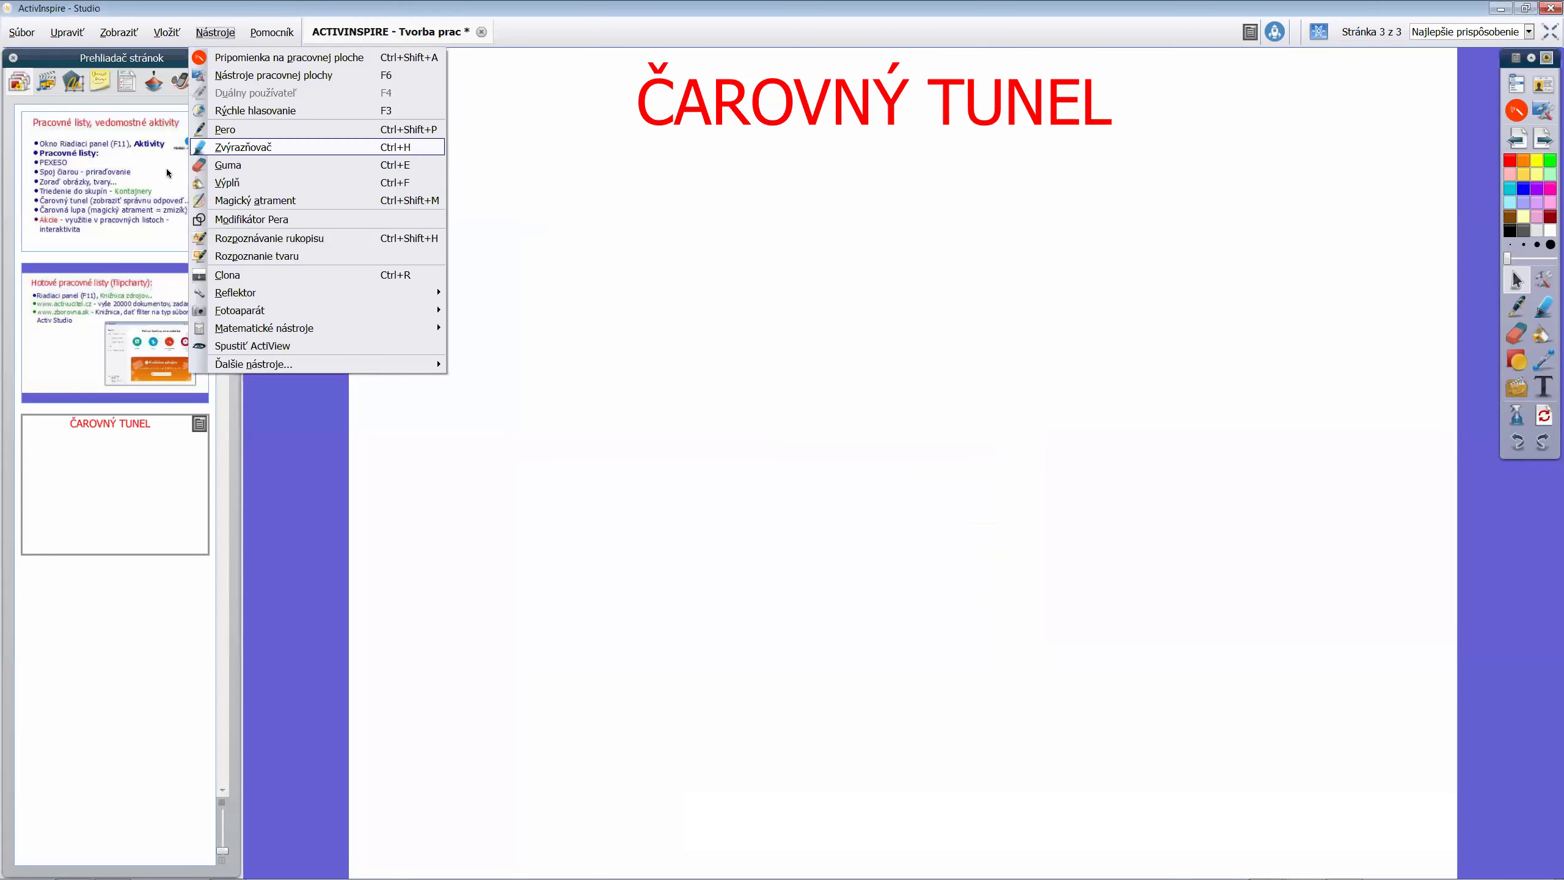
{"action": "mouse_move", "coordinate": [174, 32]}
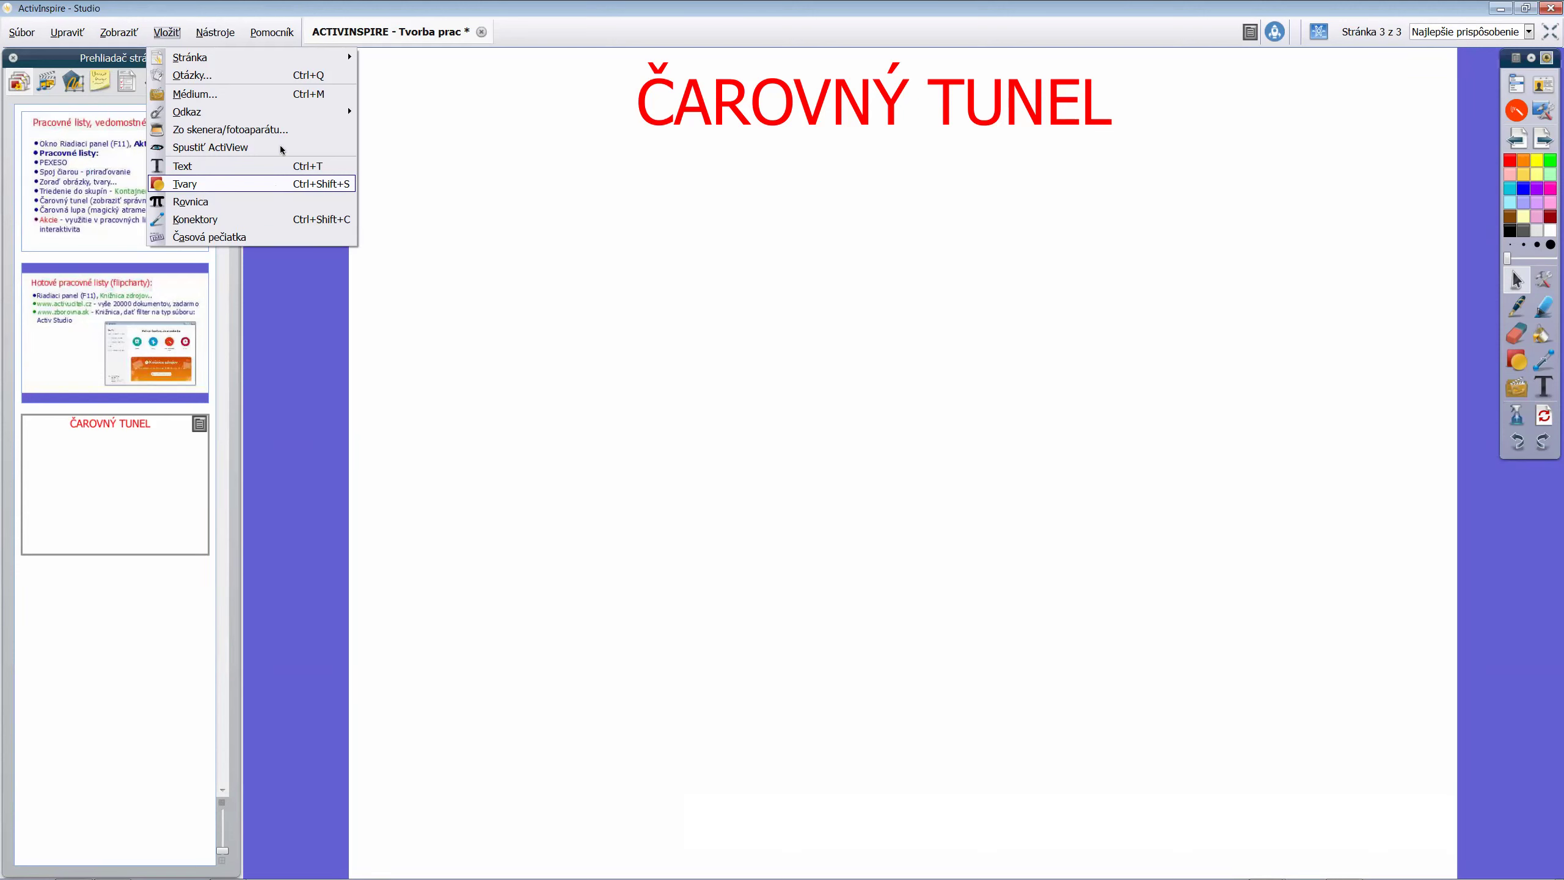
{"action": "left_click", "coordinate": [291, 32]}
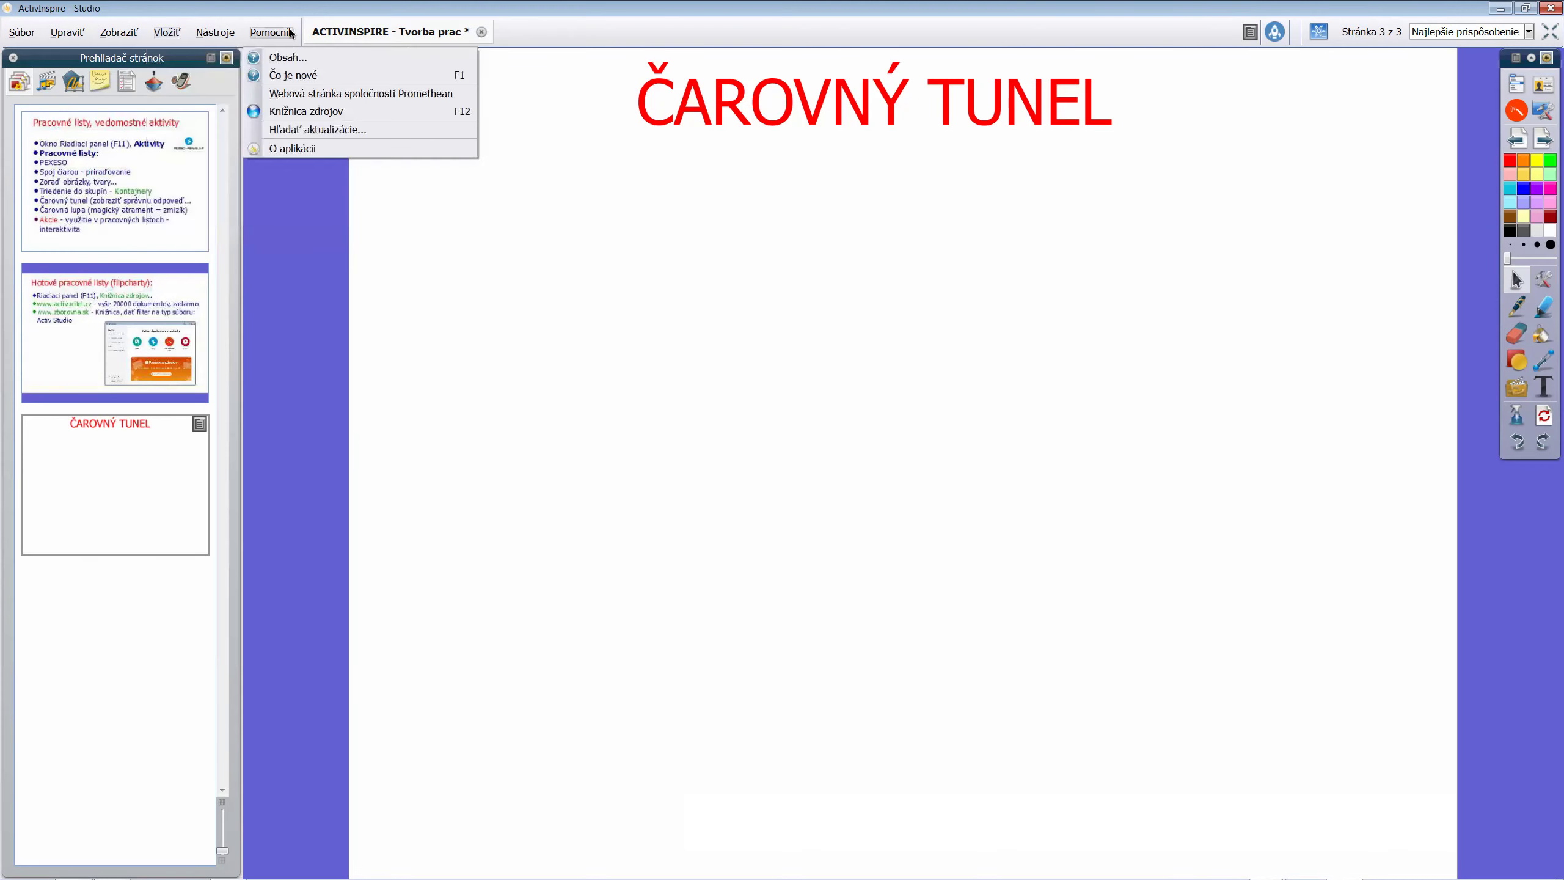
{"action": "left_click", "coordinate": [300, 151]}
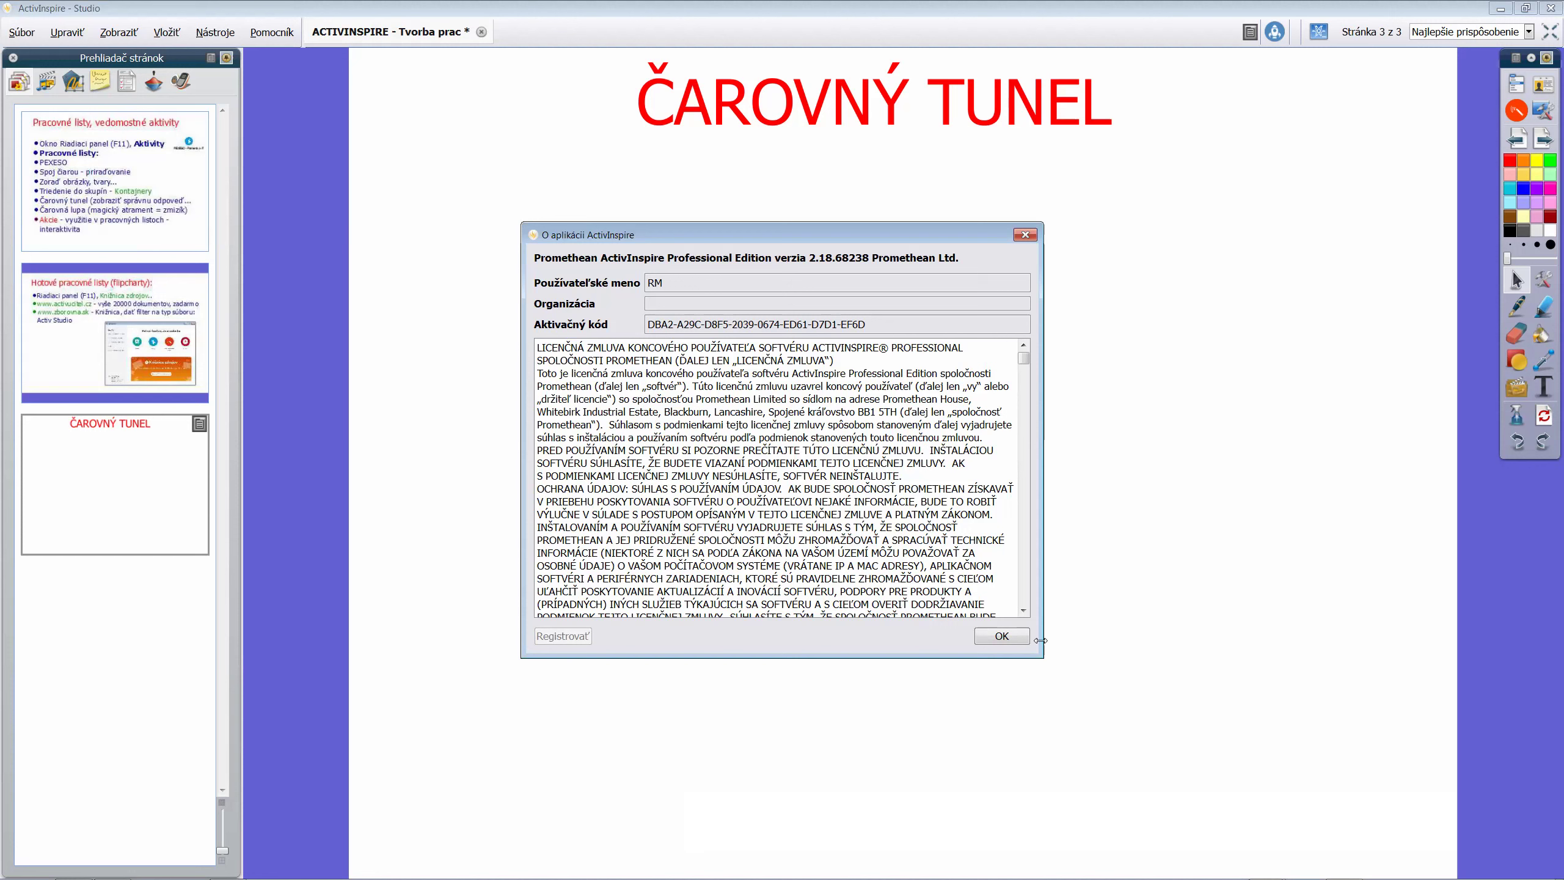
{"action": "left_click", "coordinate": [1003, 636]}
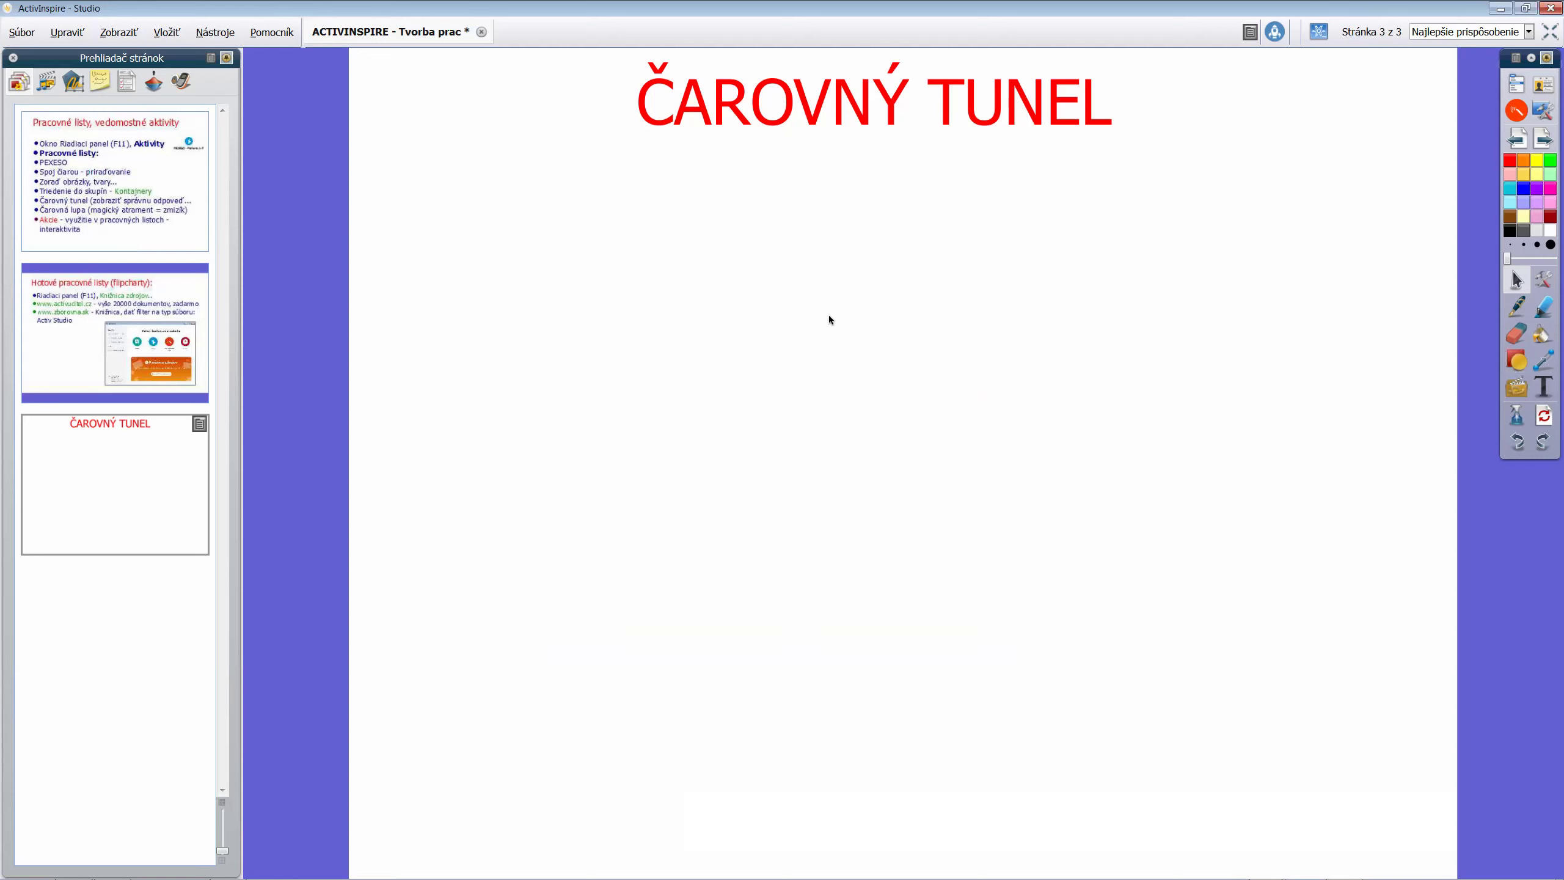
Draw a yellow rectangle over the page's left half and a blue rectangle over its right half, below the title
{"action": "left_click", "coordinate": [1512, 360]}
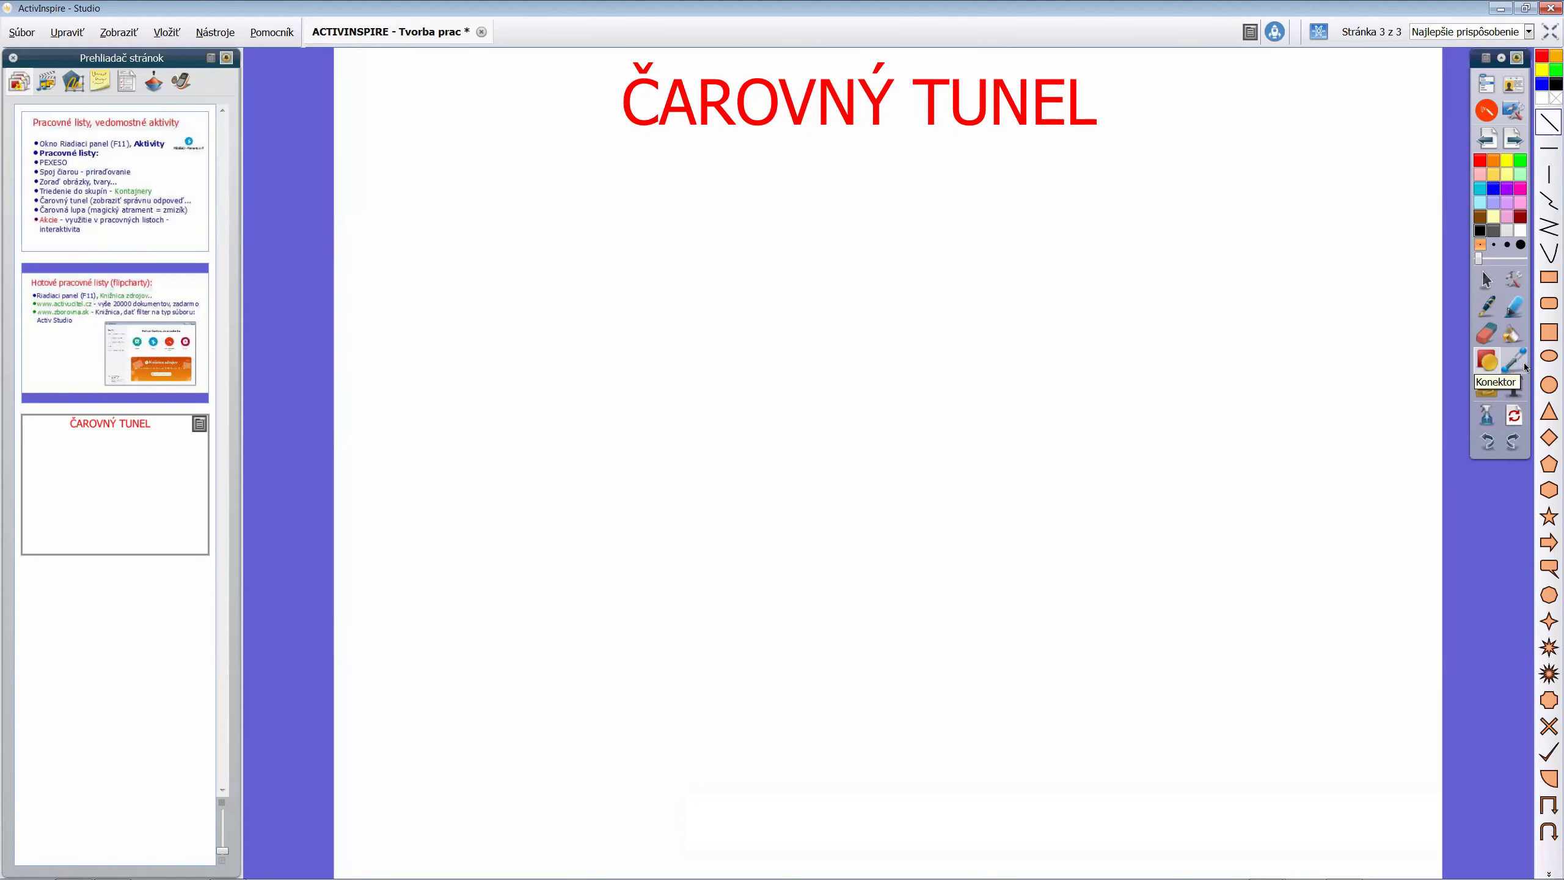
{"action": "left_click", "coordinate": [1544, 284]}
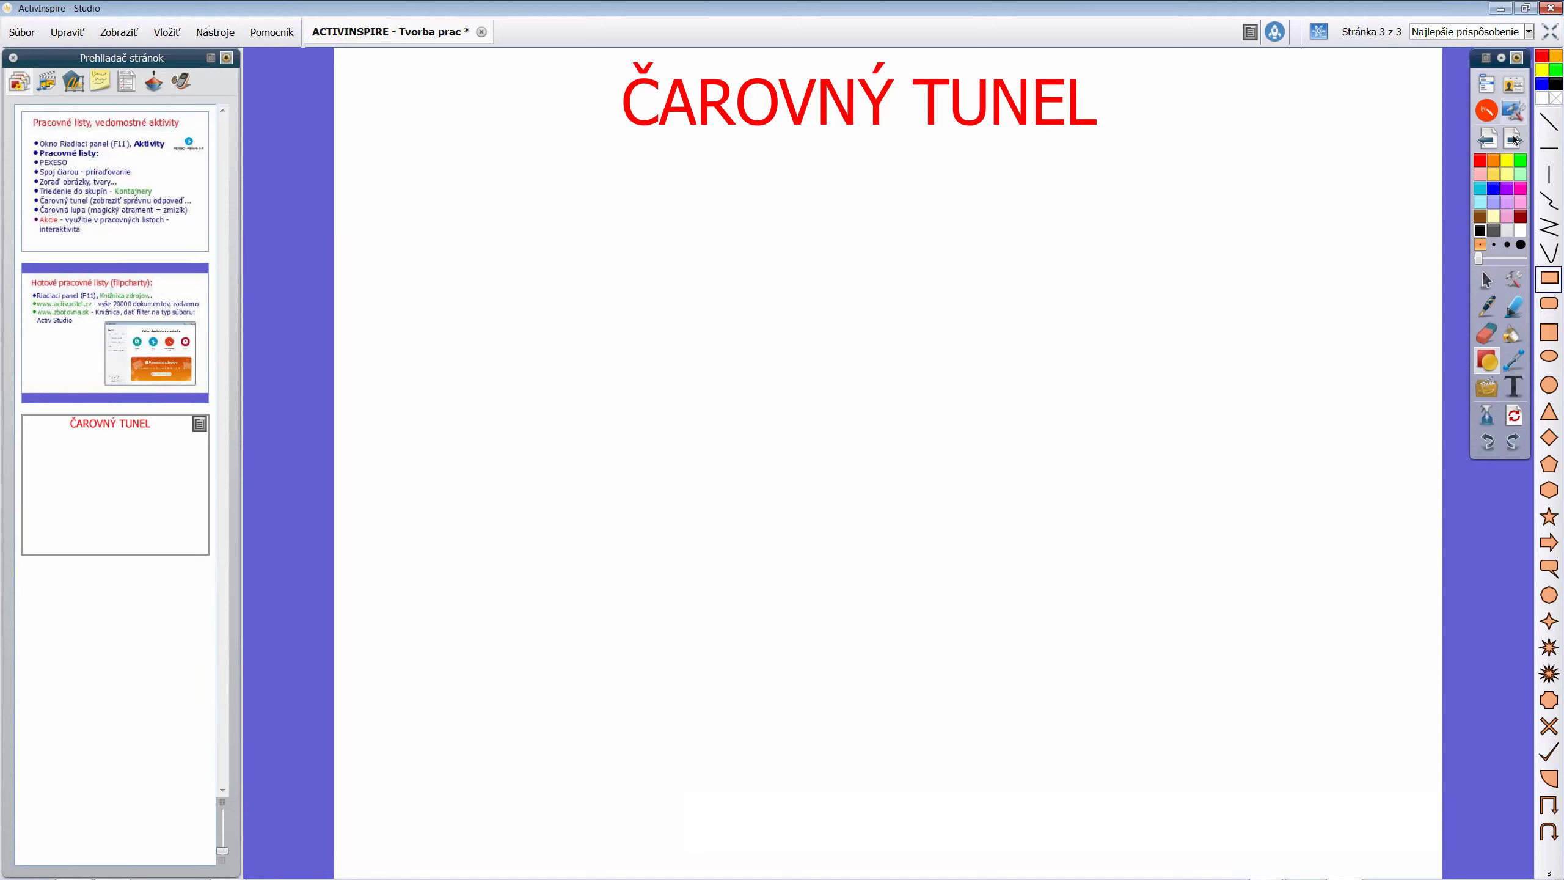
{"action": "right_click", "coordinate": [1546, 103]}
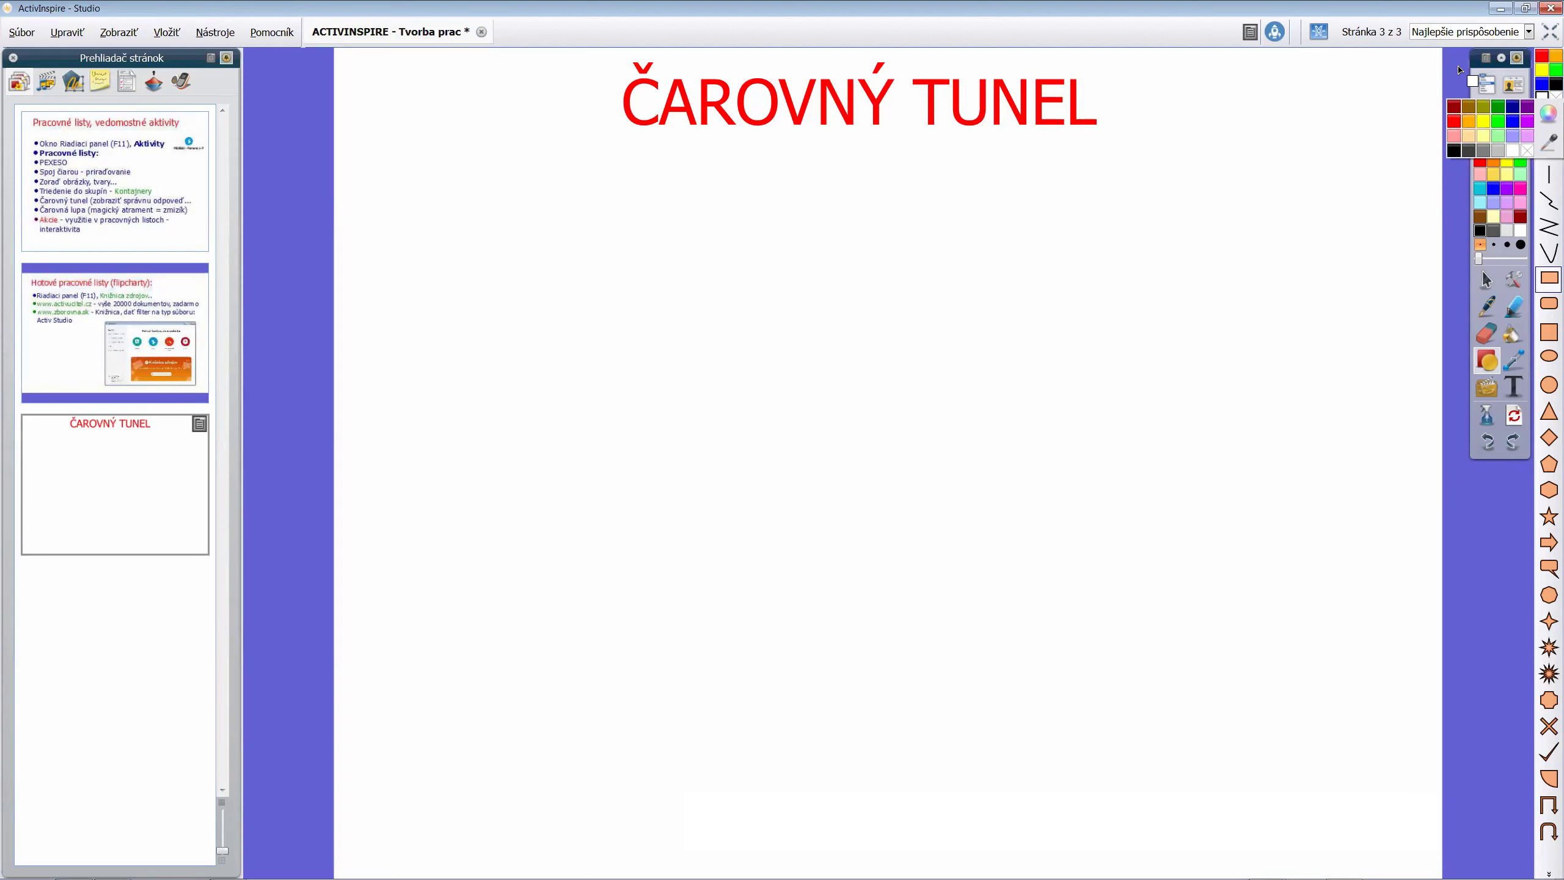
{"action": "left_click", "coordinate": [1457, 68]}
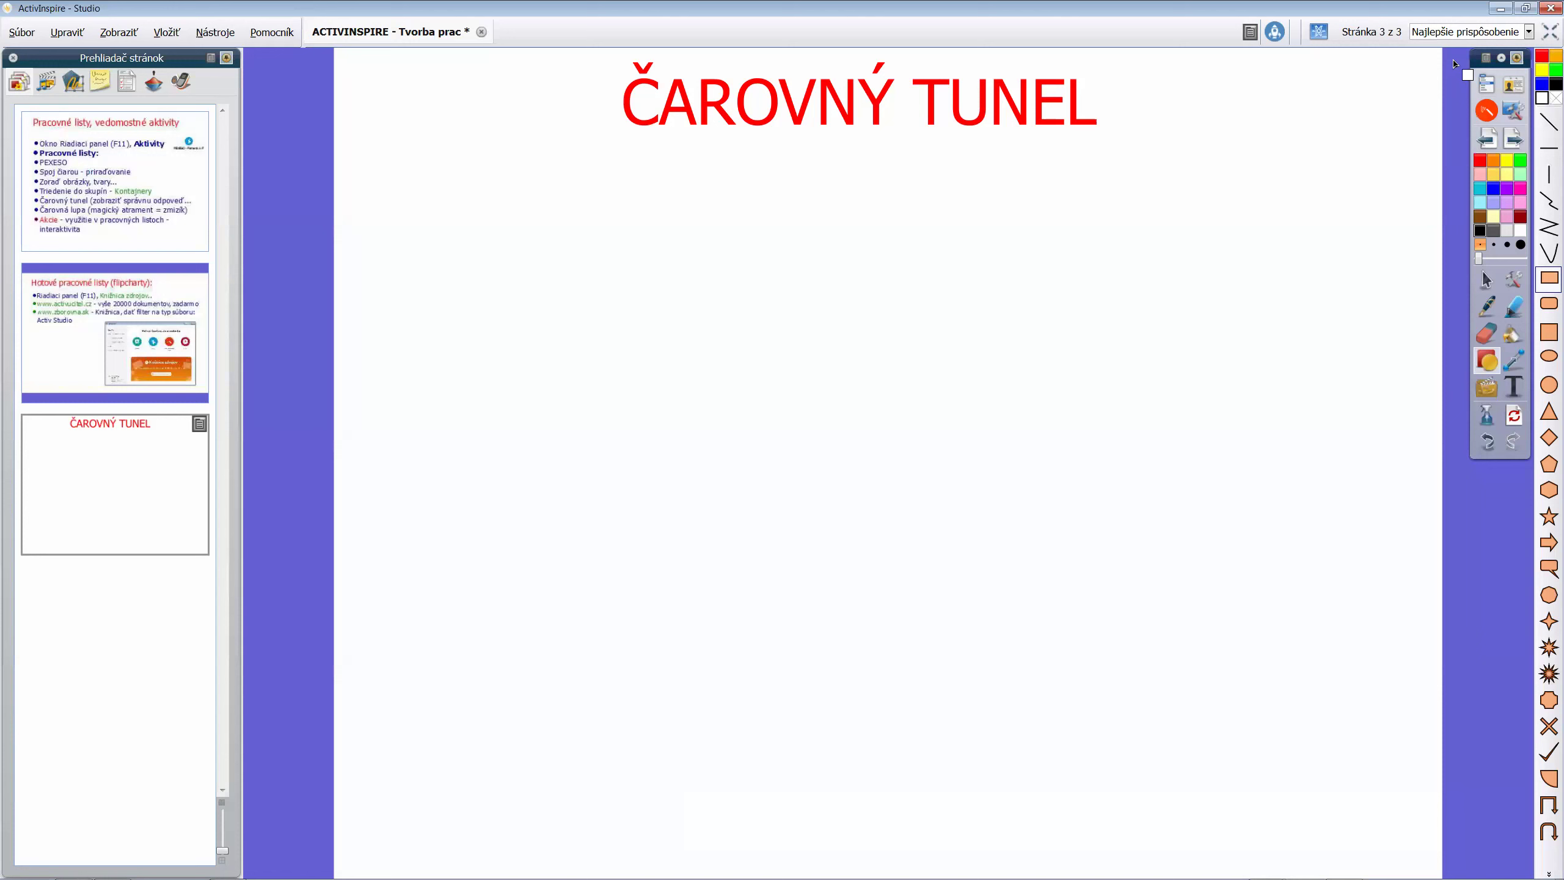
{"action": "left_click", "coordinate": [1544, 75]}
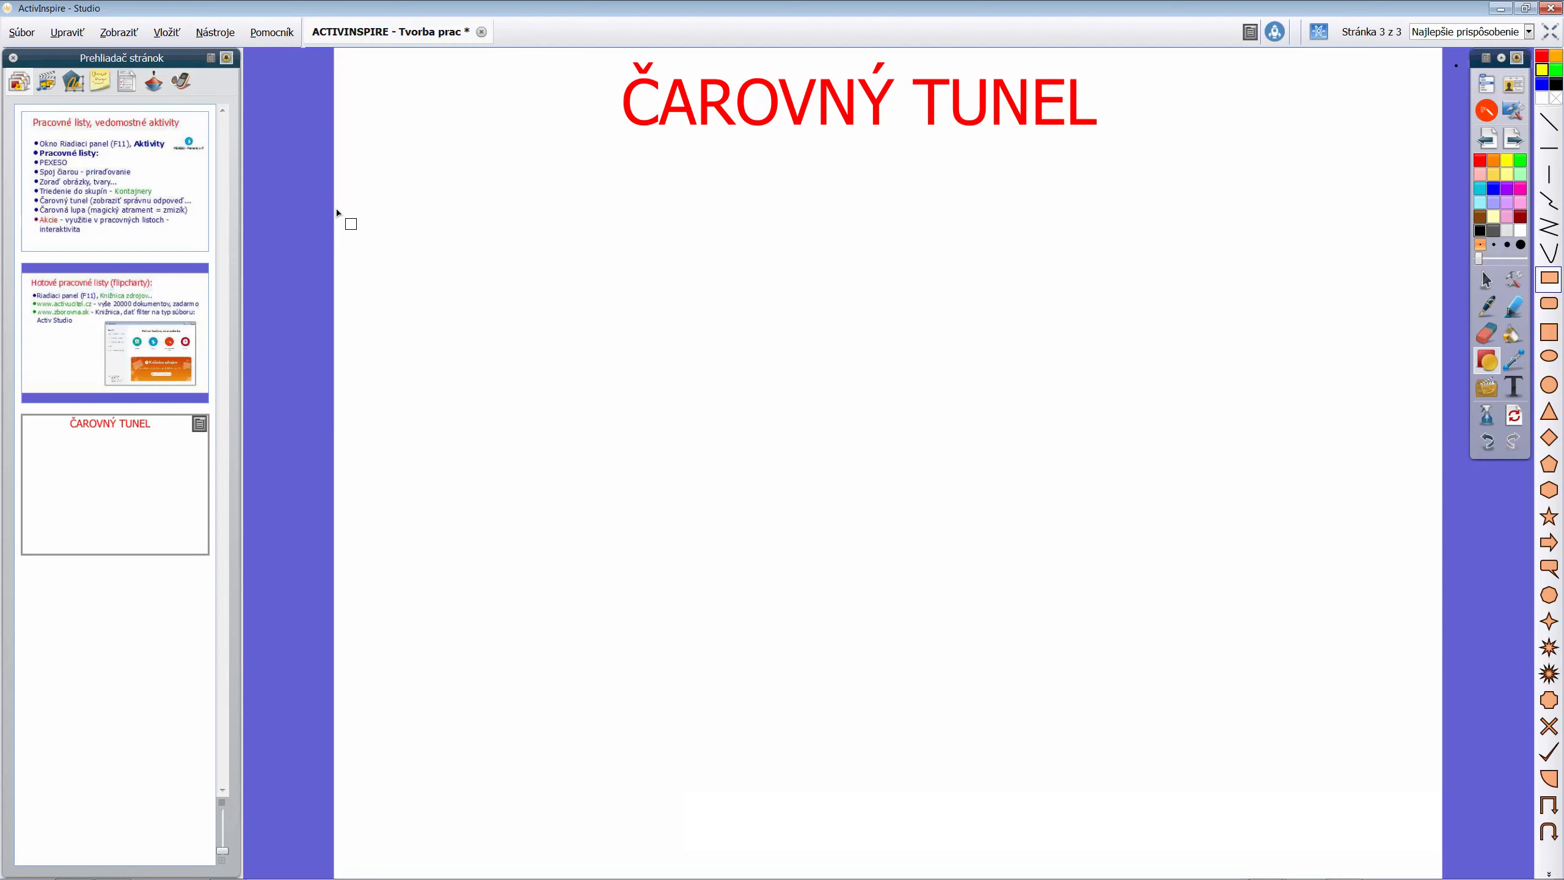
{"action": "mouse_move", "coordinate": [340, 208]}
{"action": "left_mouse_down"}
{"action": "mouse_move", "coordinate": [571, 500]}
{"action": "mouse_move", "coordinate": [613, 652]}
{"action": "mouse_move", "coordinate": [777, 778]}
{"action": "mouse_move", "coordinate": [948, 869]}
{"action": "mouse_move", "coordinate": [916, 863]}
{"action": "left_mouse_up"}
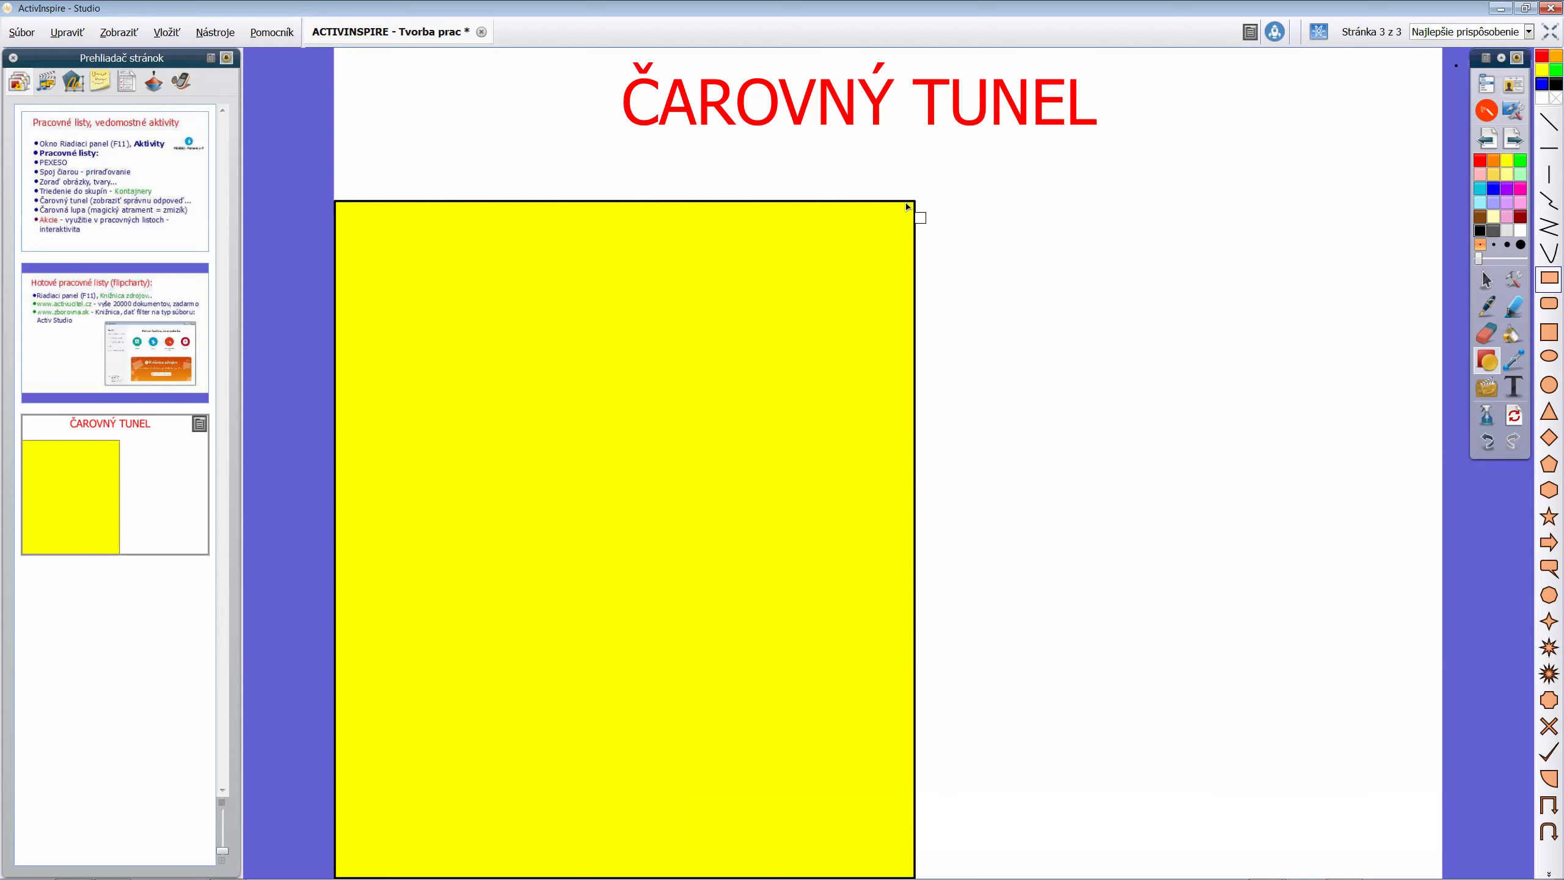
{"action": "left_click_drag", "start_coordinate": [897, 202], "coordinate": [937, 236]}
{"action": "left_click_drag", "start_coordinate": [1072, 404], "coordinate": [1442, 863]}
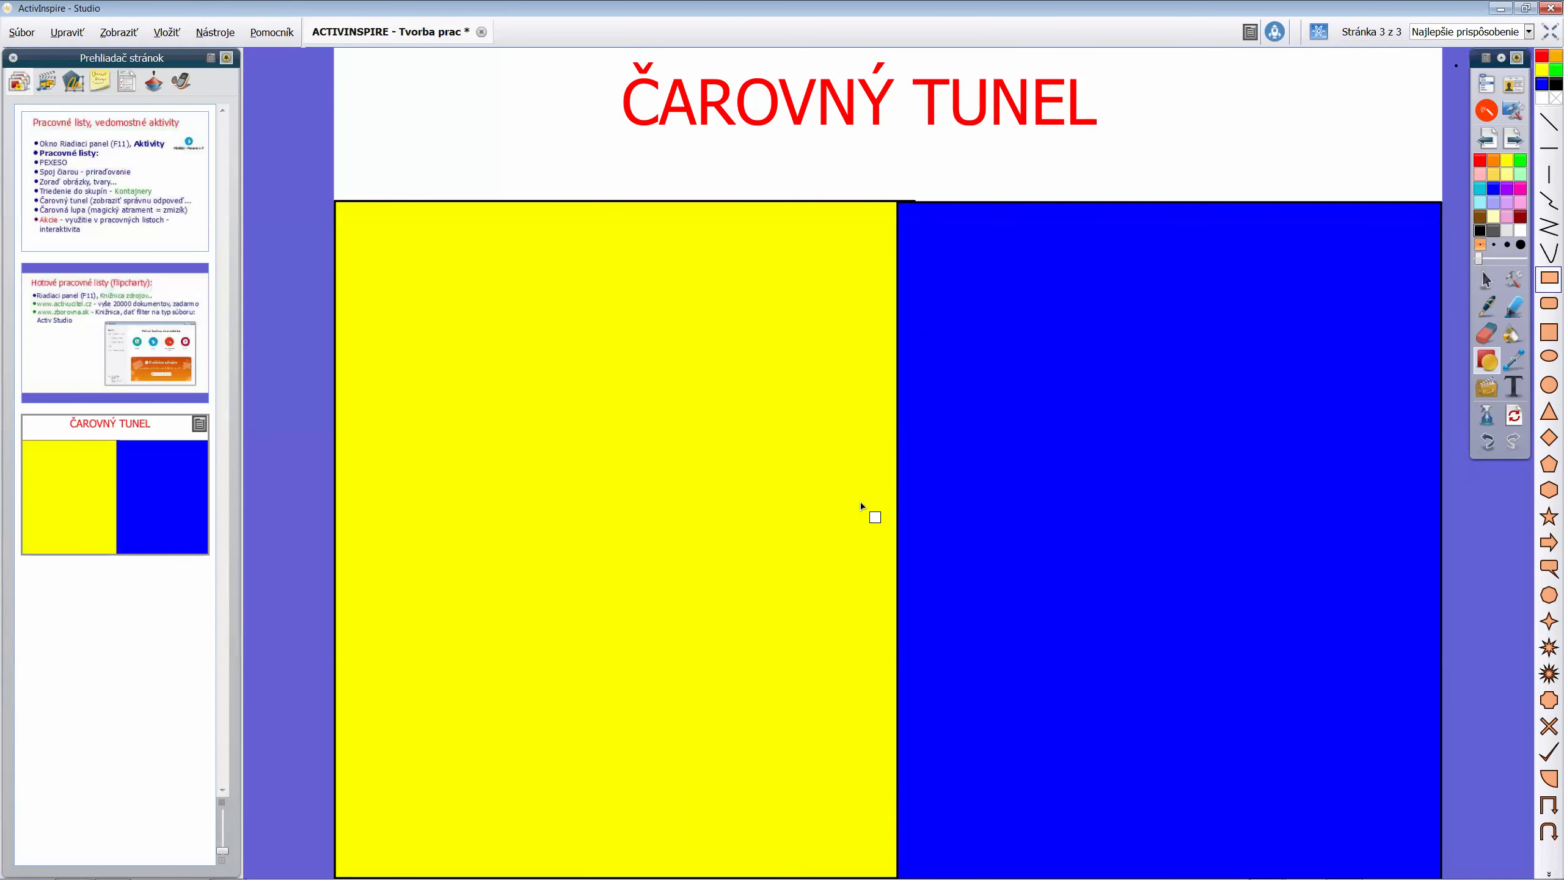
Align the blue rectangle's top with the yellow one and stretch it to the page's right edge
{"action": "left_click", "coordinate": [1489, 281]}
{"action": "mouse_move", "coordinate": [1233, 345]}
{"action": "left_mouse_down"}
{"action": "mouse_move", "coordinate": [1208, 339]}
{"action": "mouse_move", "coordinate": [1229, 342]}
{"action": "left_mouse_up"}
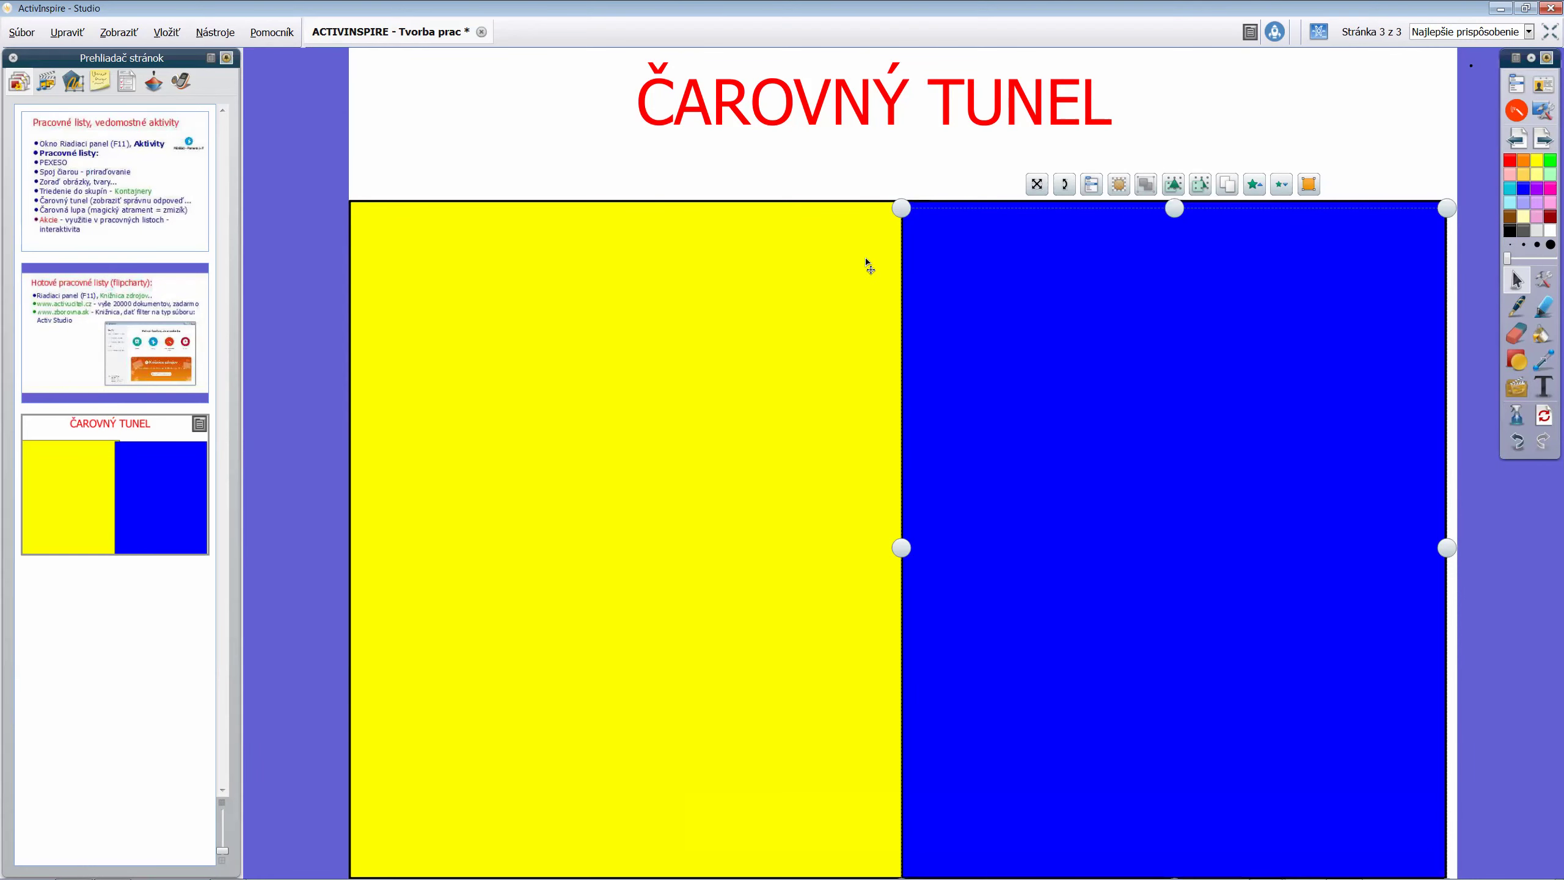
{"action": "left_click", "coordinate": [863, 164]}
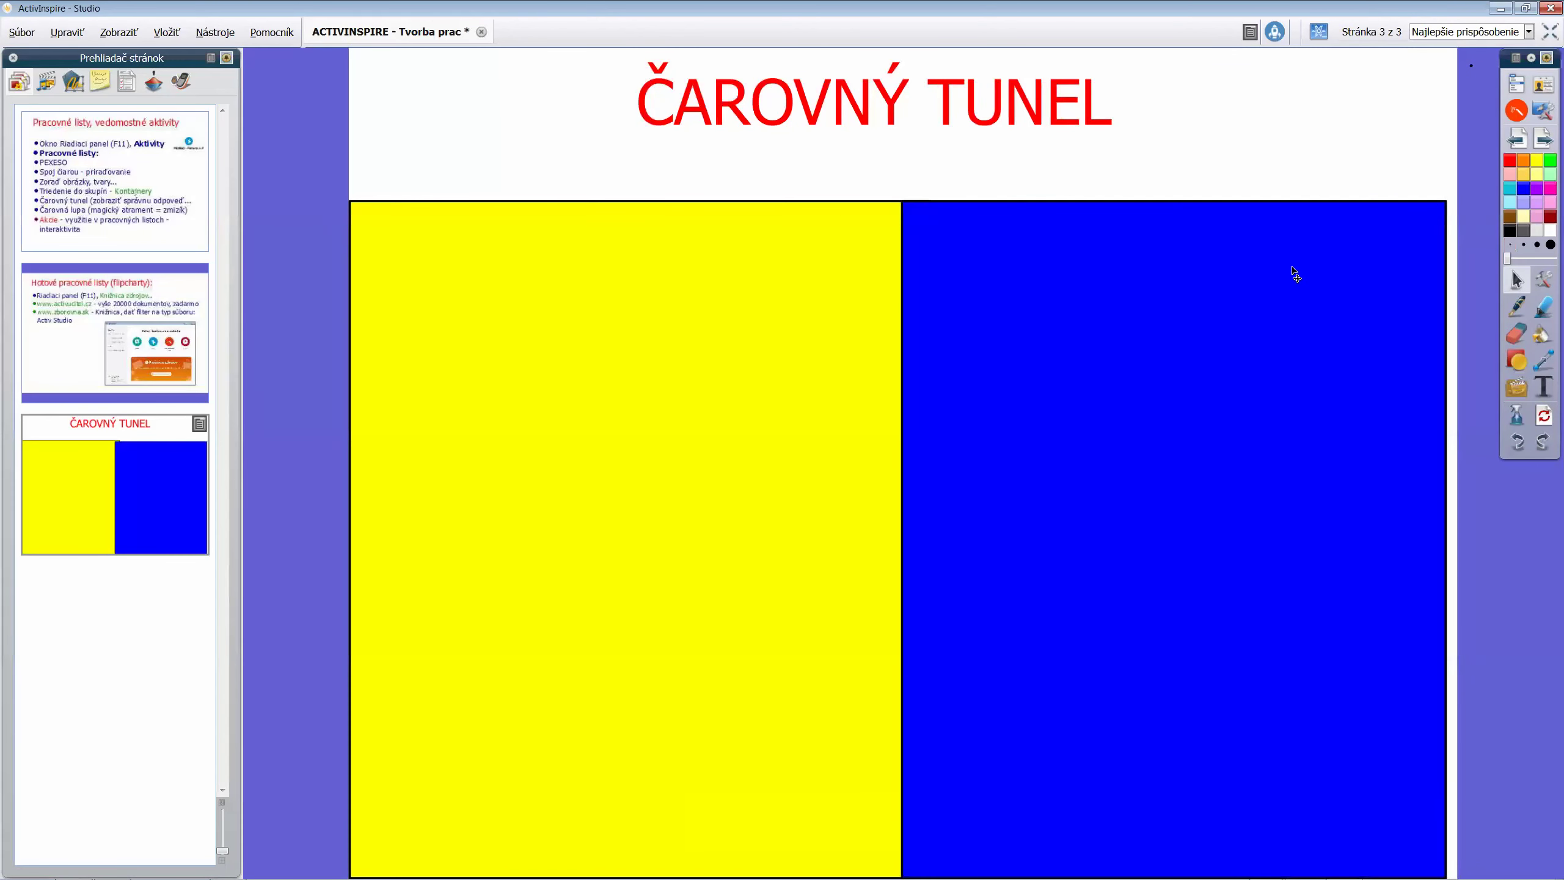
{"action": "left_click", "coordinate": [1336, 271]}
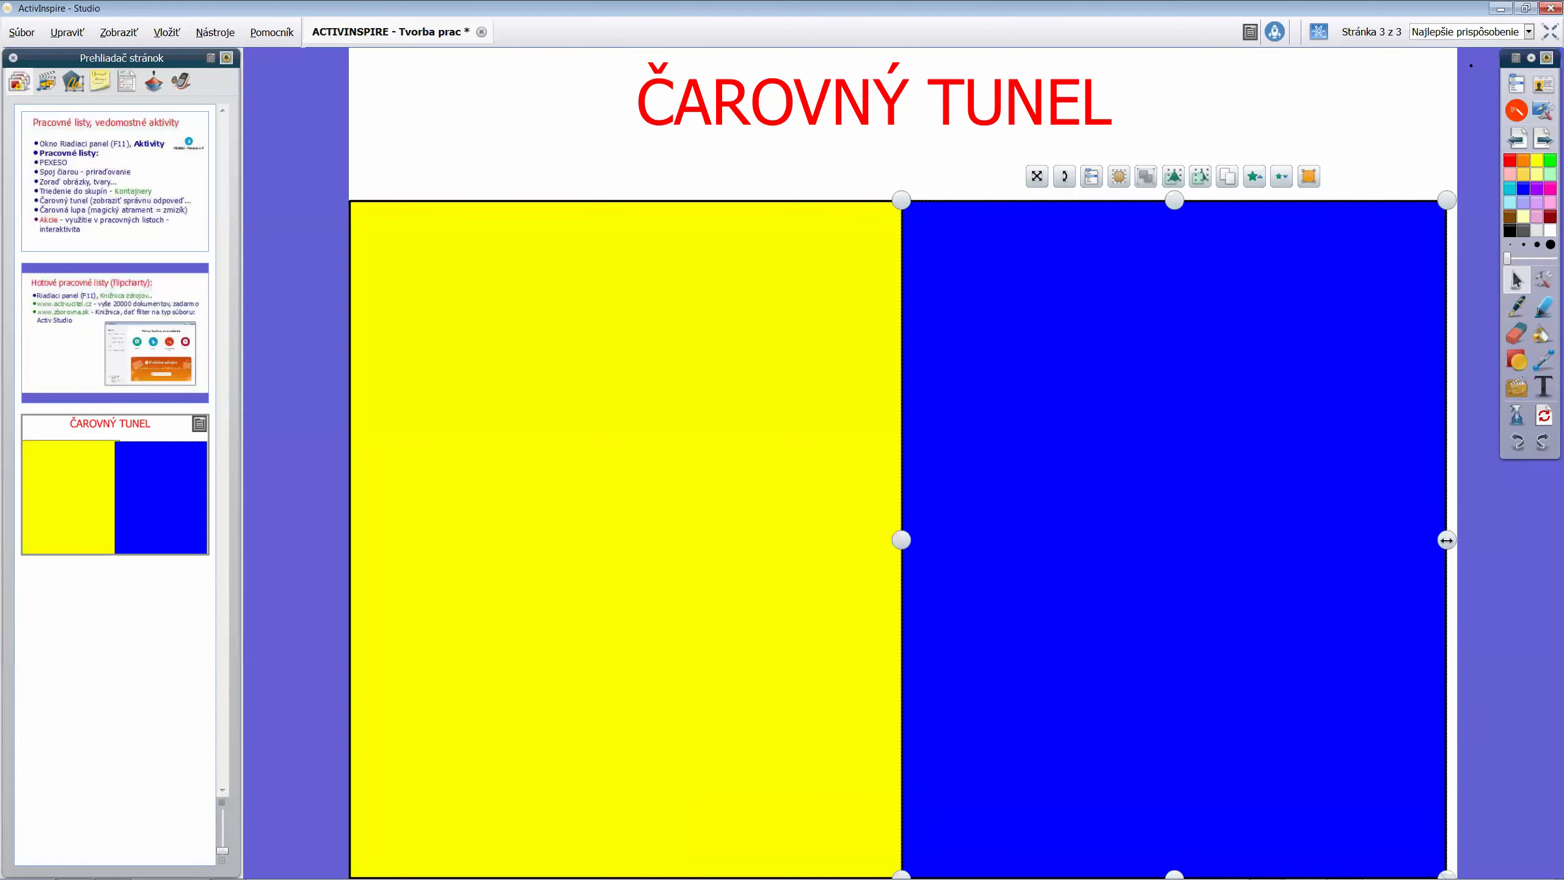
{"action": "left_click_drag", "start_coordinate": [1446, 540], "coordinate": [1460, 539]}
{"action": "left_click", "coordinate": [1448, 542]}
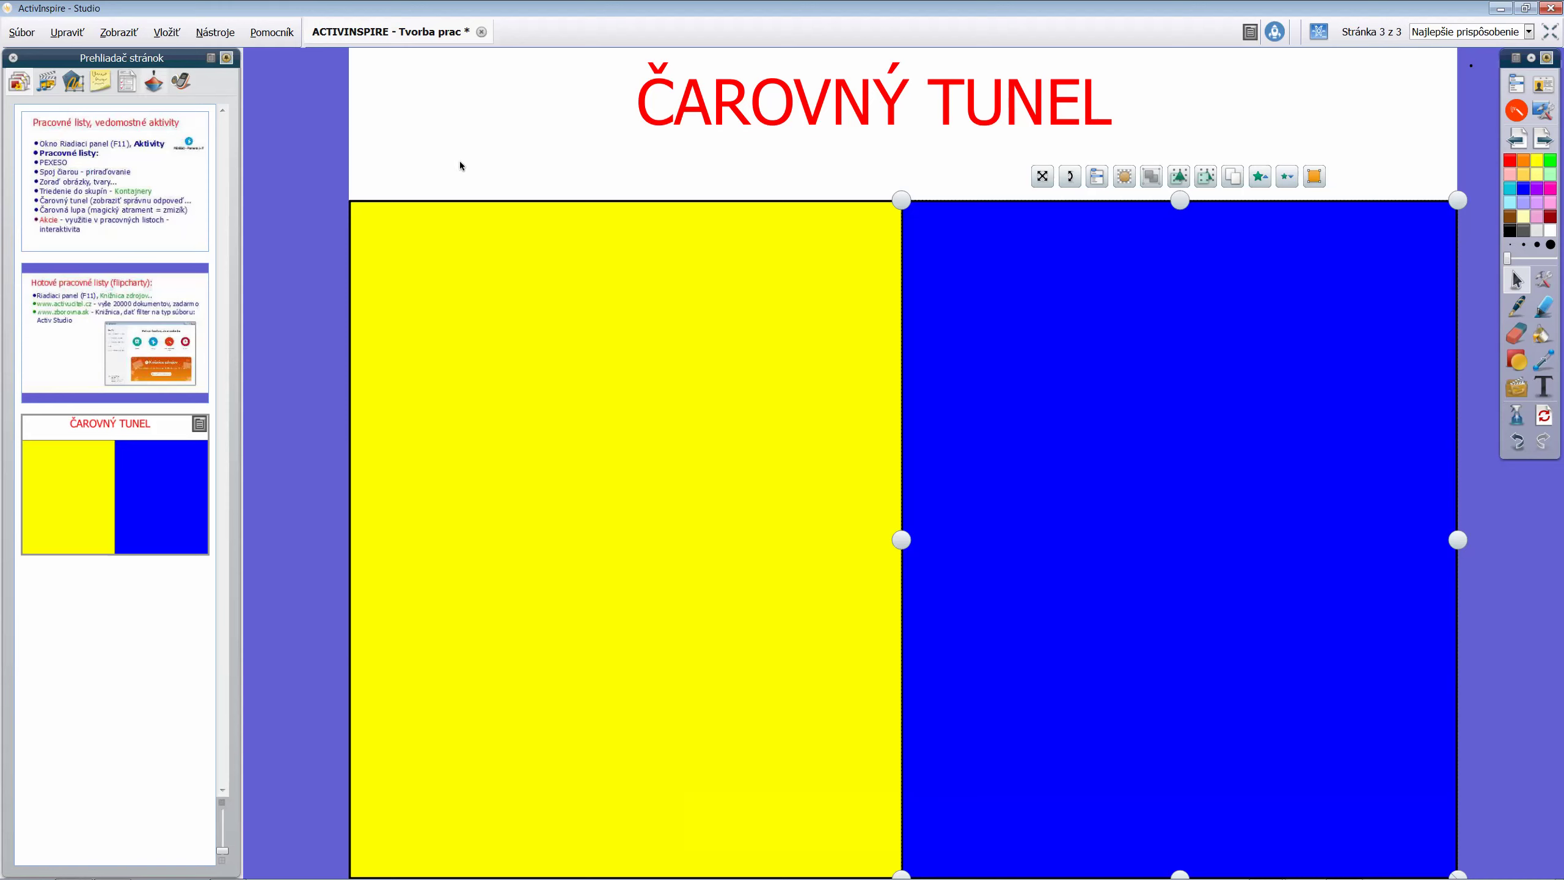
{"action": "left_click", "coordinate": [481, 143]}
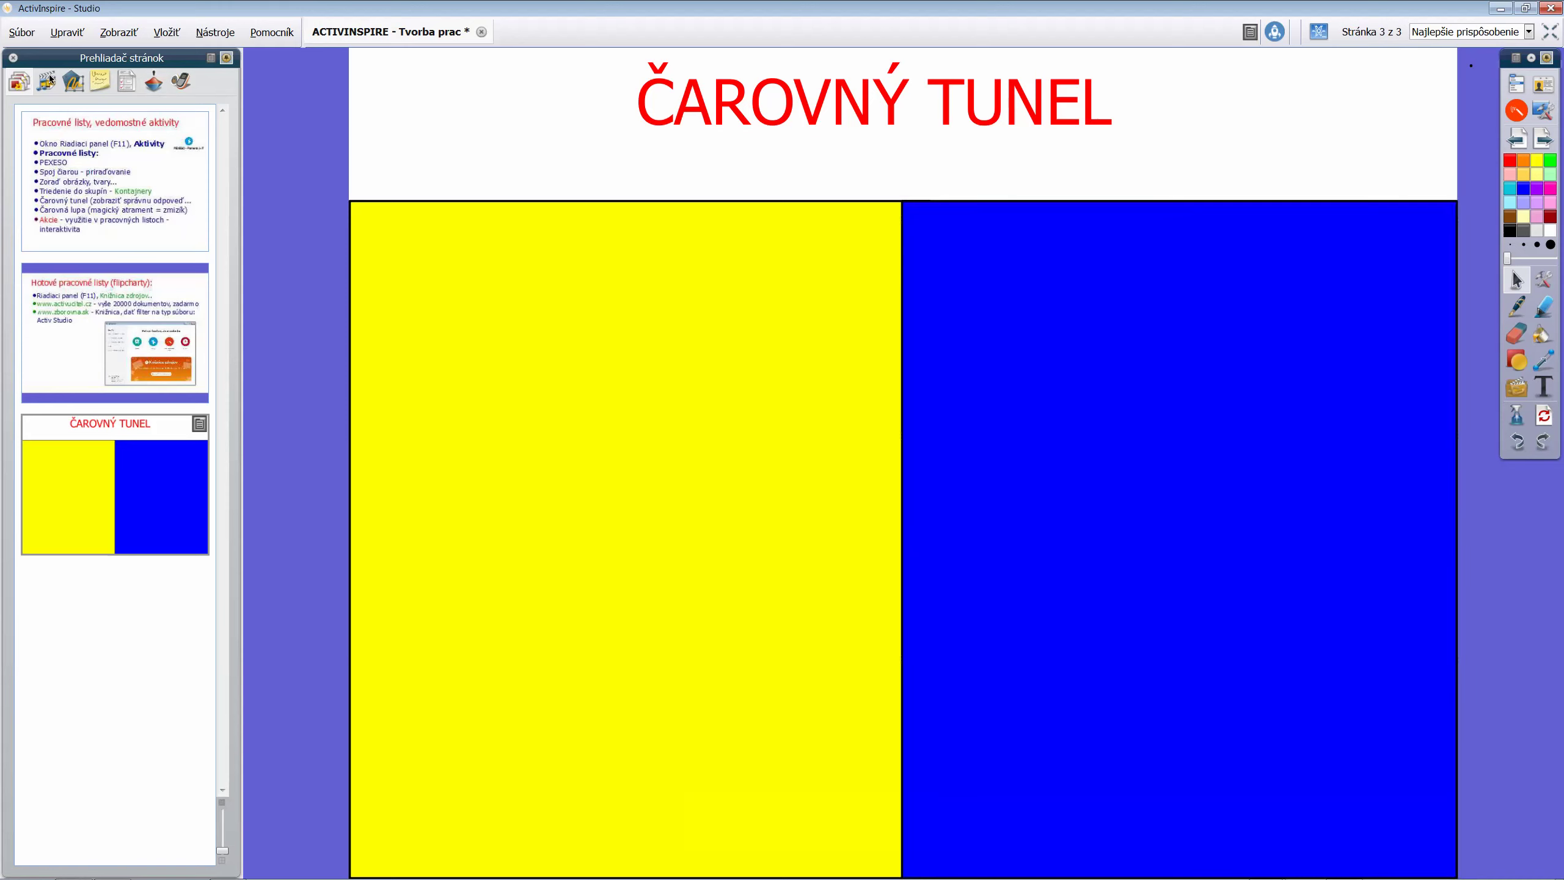
Set the page size to 1200 wide and 700 high in the page properties
{"action": "left_click", "coordinate": [127, 87]}
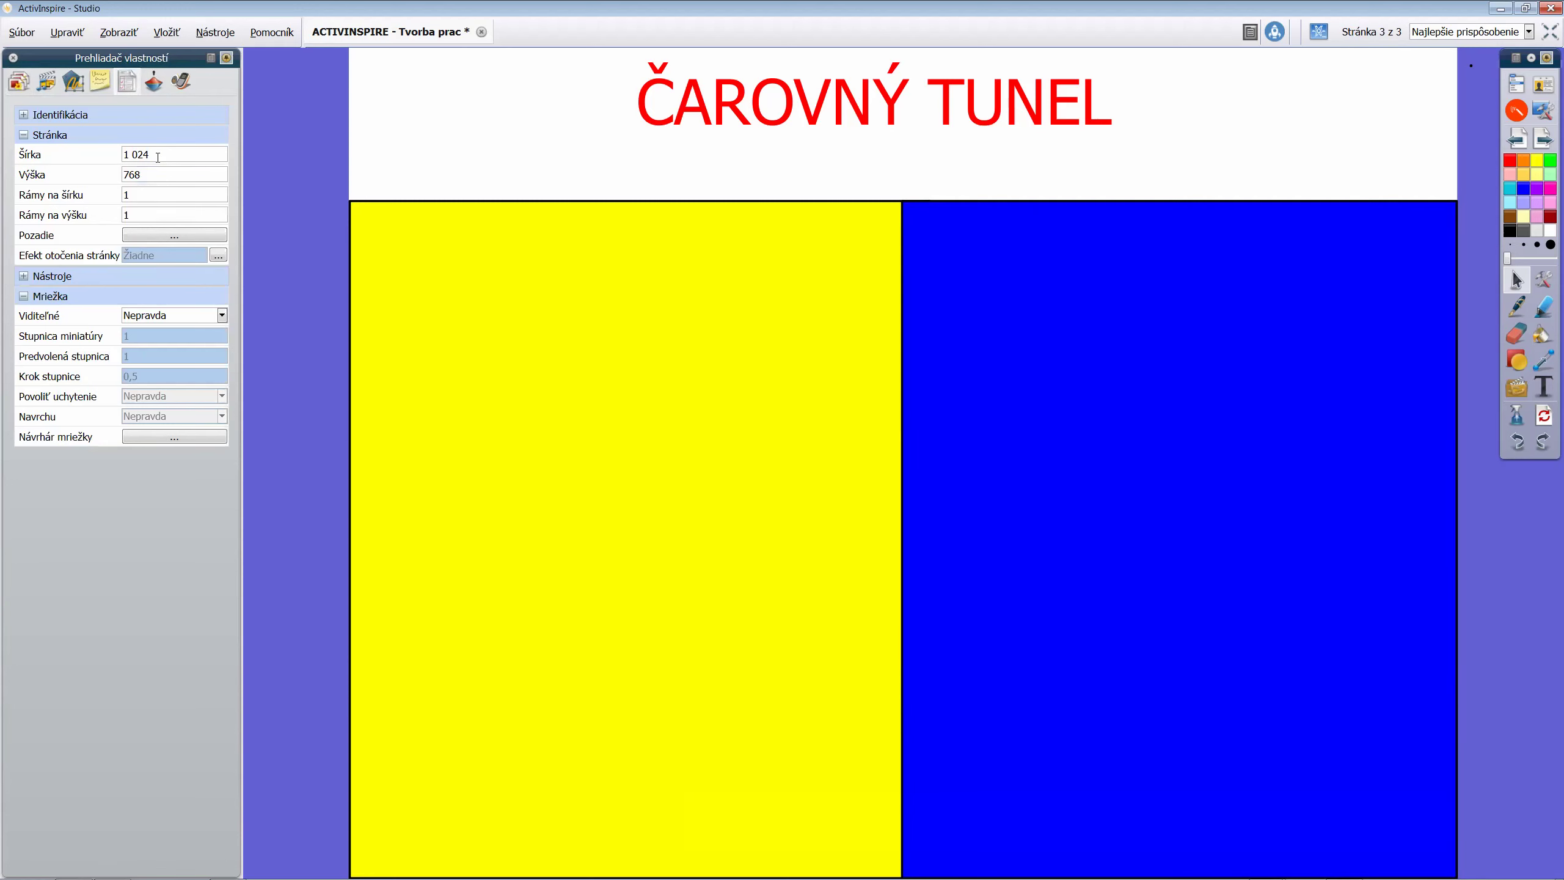
{"action": "left_click", "coordinate": [88, 142]}
{"action": "type", "text": "1200"}
{"action": "key", "text": "Return"}
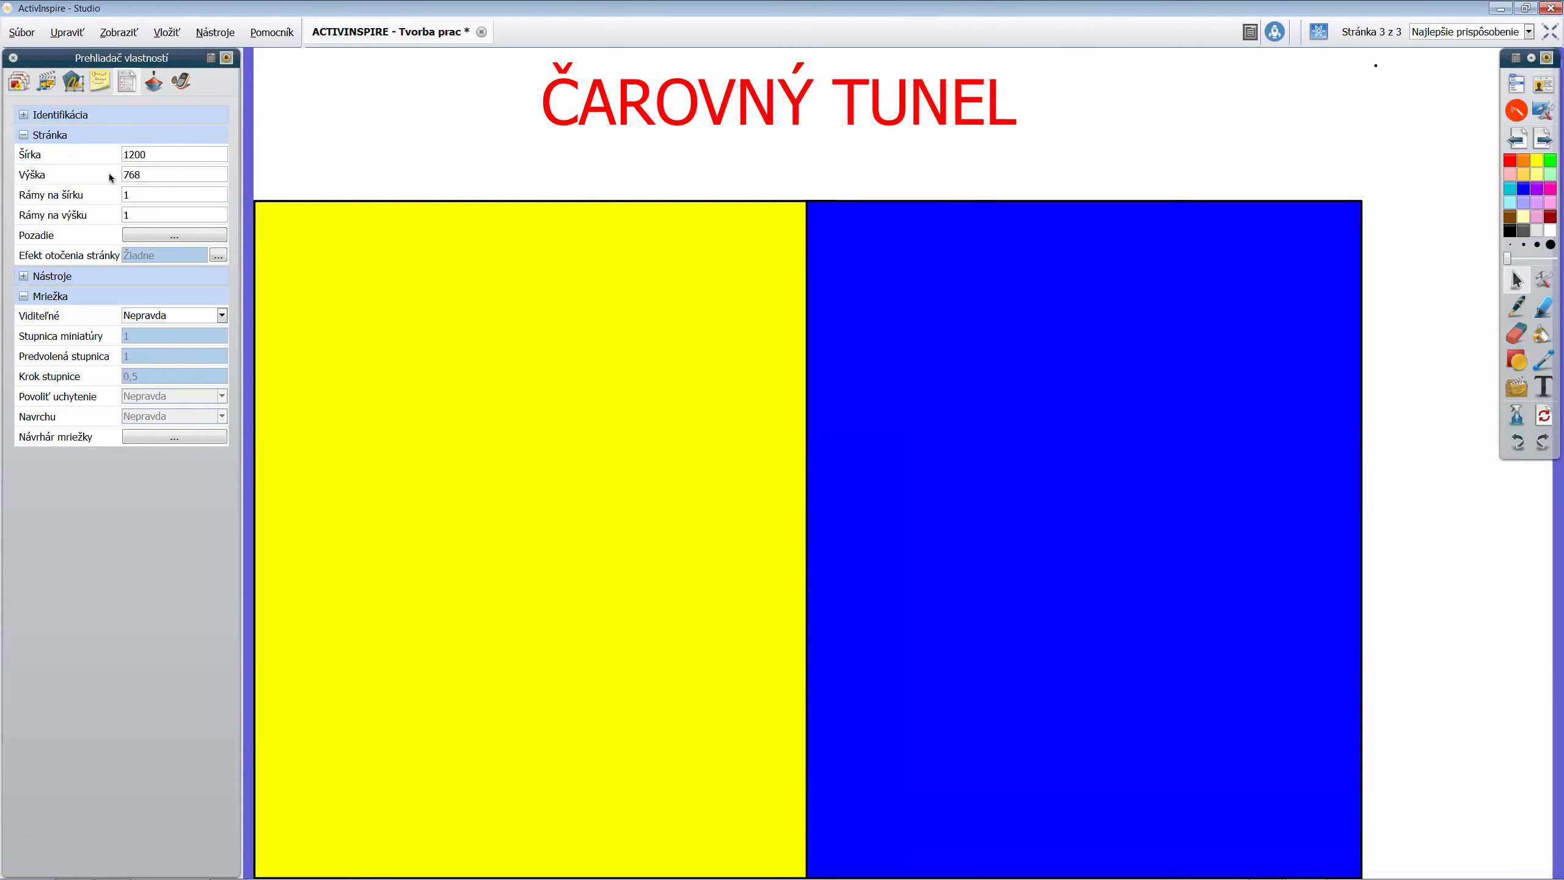
{"action": "key", "text": "Tab"}
{"action": "type", "text": "700"}
{"action": "key", "text": "Return"}
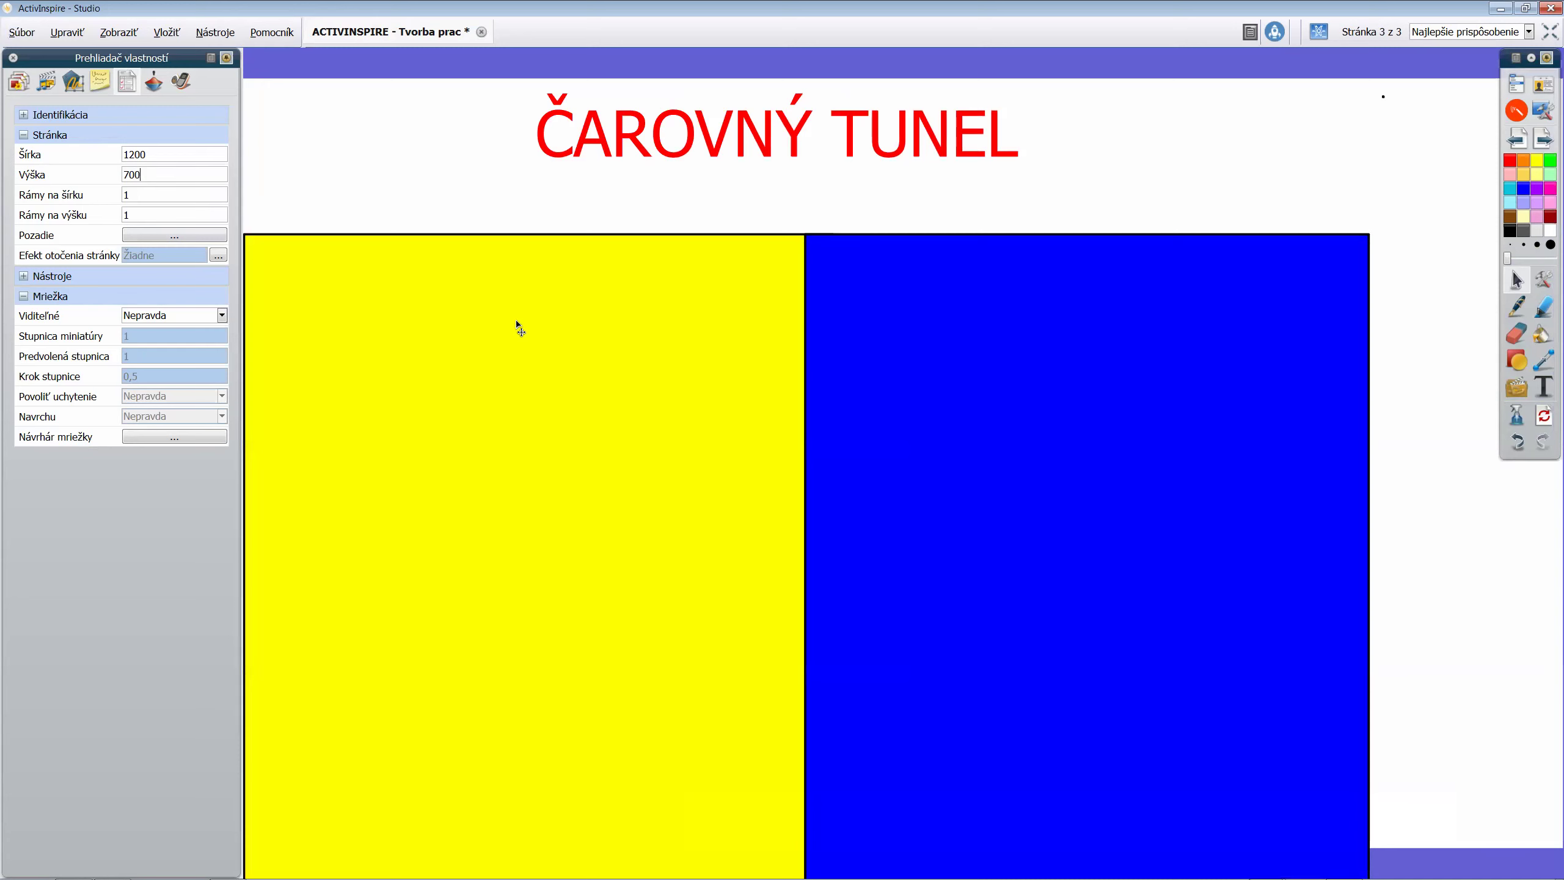
Place the yellow rectangle at left 0 and top 140 and set its width to 600
{"action": "left_click", "coordinate": [463, 358]}
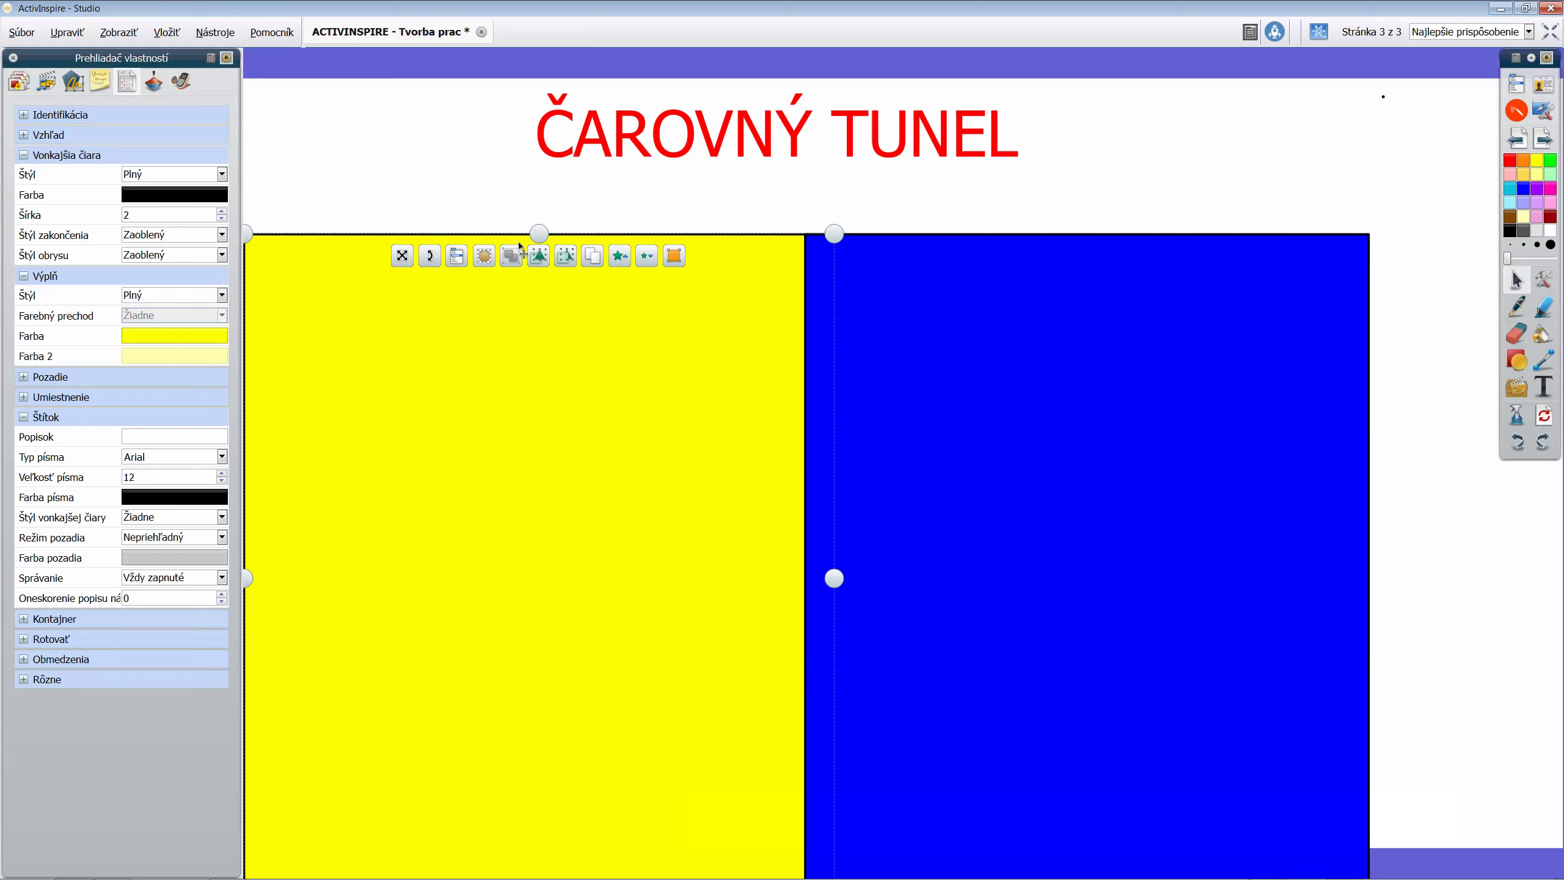
{"action": "left_click", "coordinate": [126, 86]}
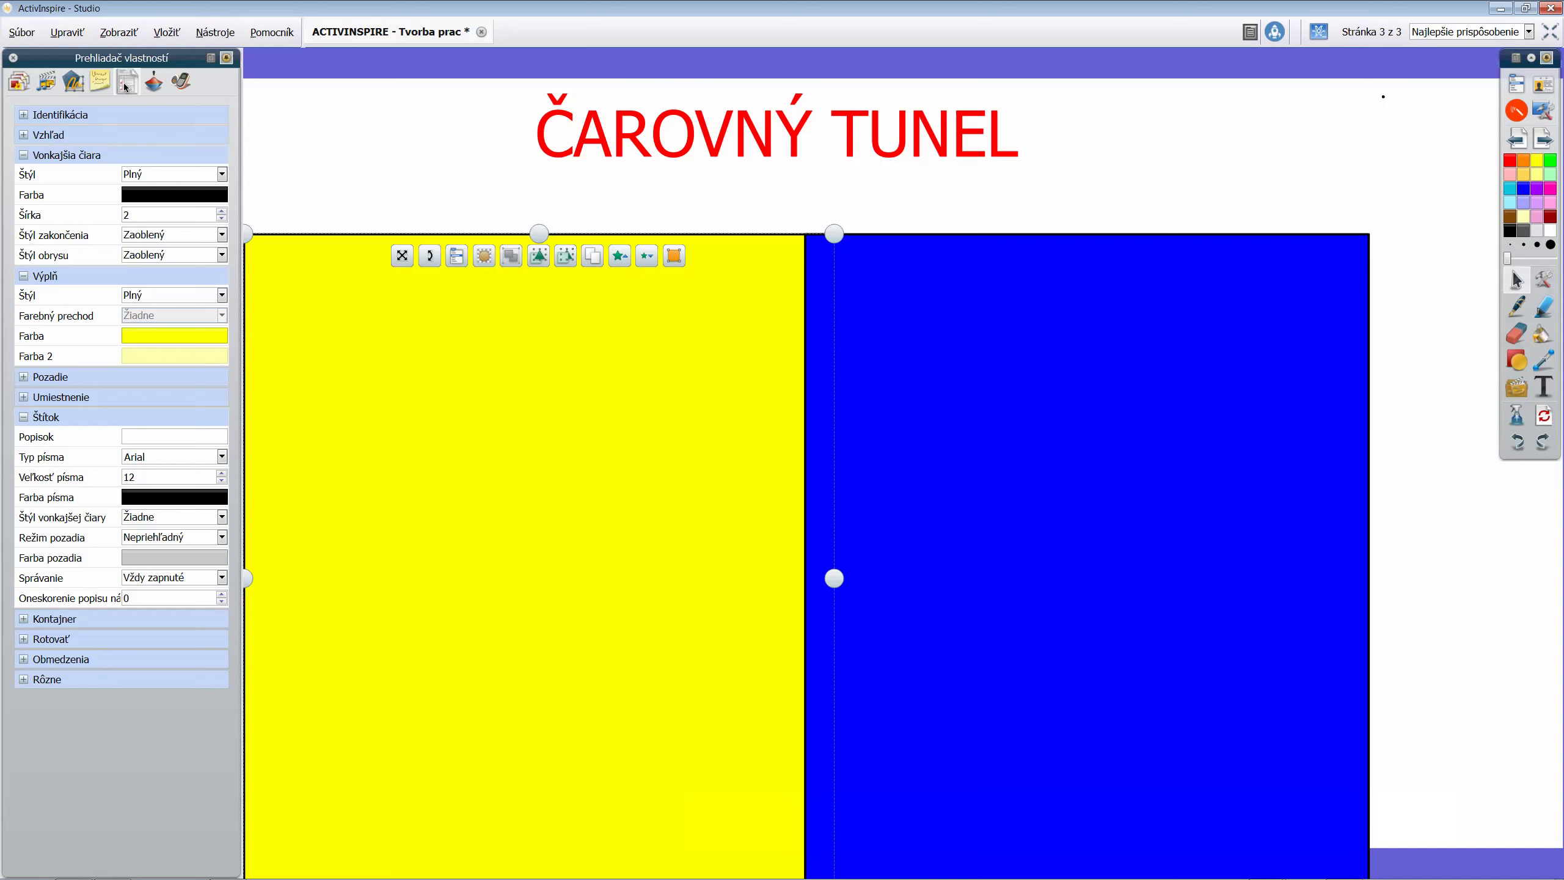
{"action": "left_click", "coordinate": [24, 397]}
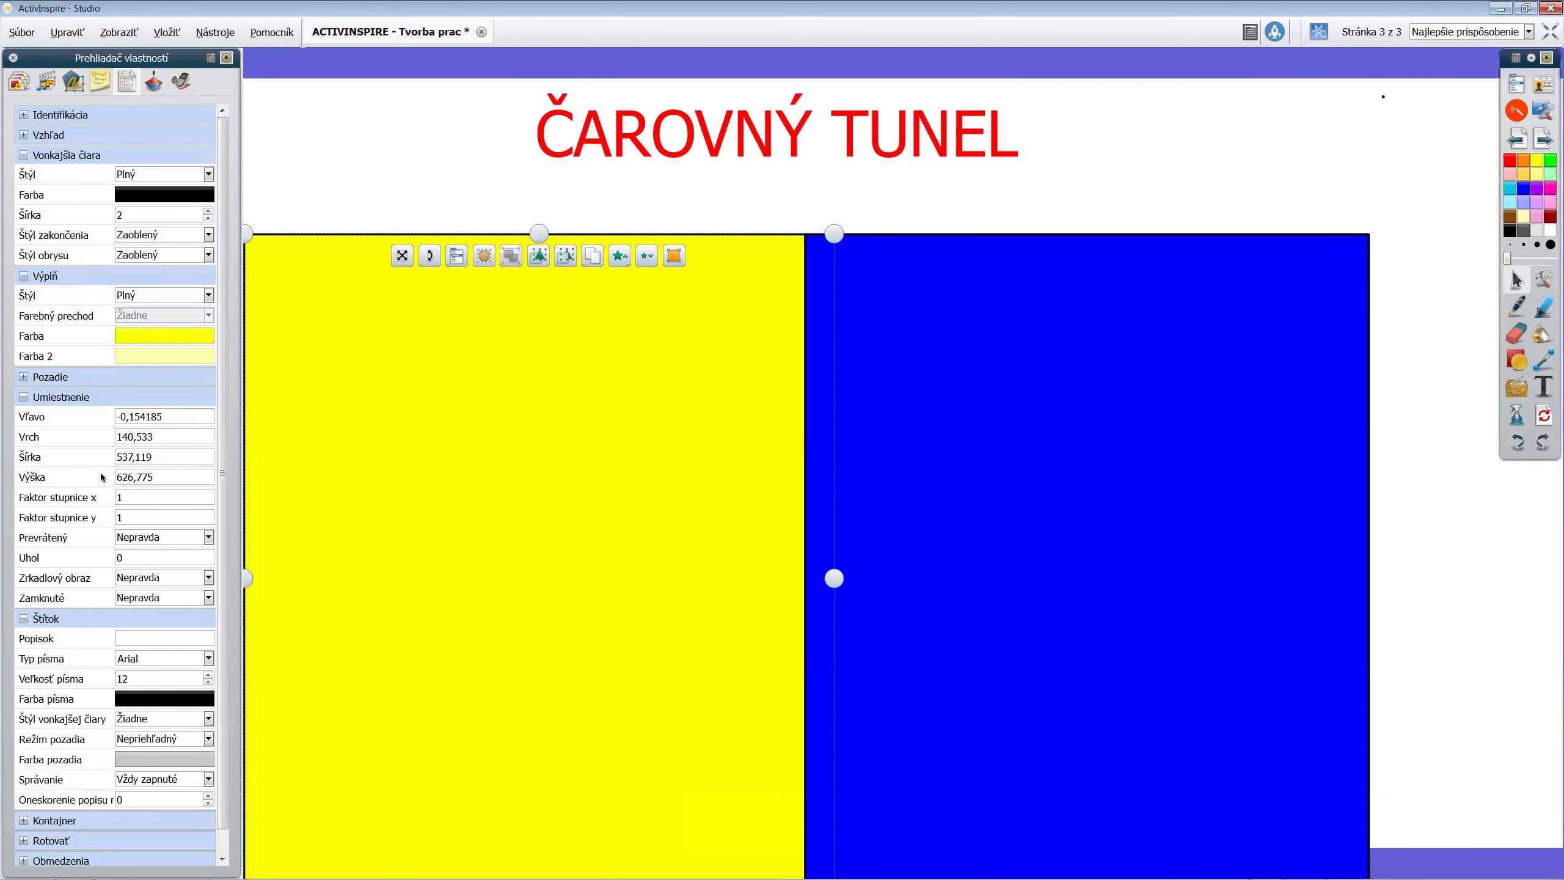
{"action": "left_click", "coordinate": [182, 418]}
{"action": "type", "text": "0"}
{"action": "key", "text": "Tab"}
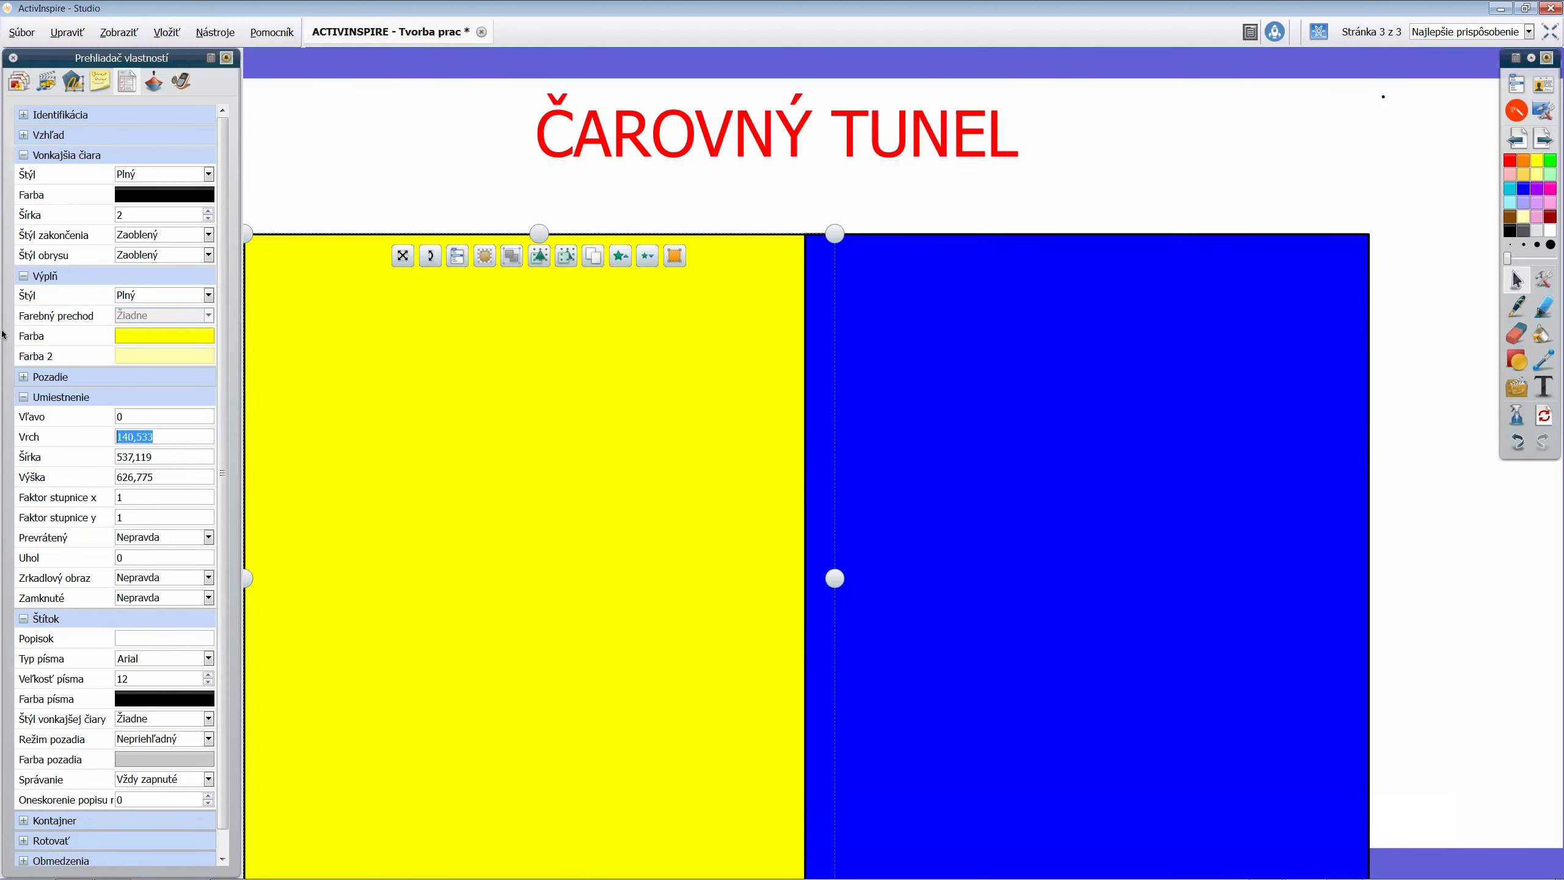
{"action": "type", "text": "140"}
{"action": "key", "text": "Tab"}
{"action": "type", "text": "600"}
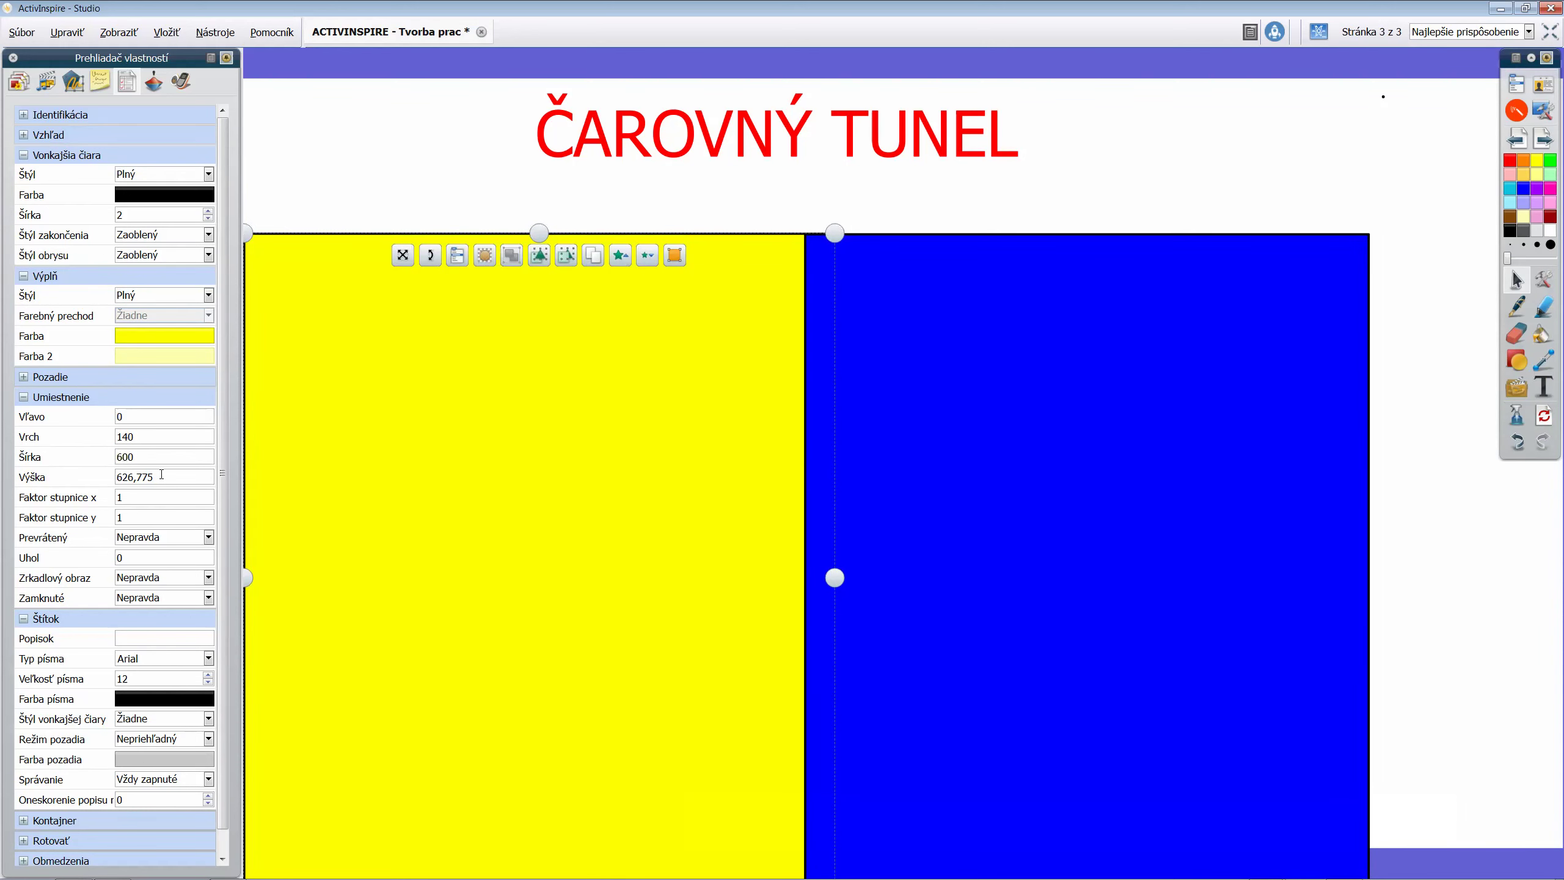
{"action": "key", "text": "Tab"}
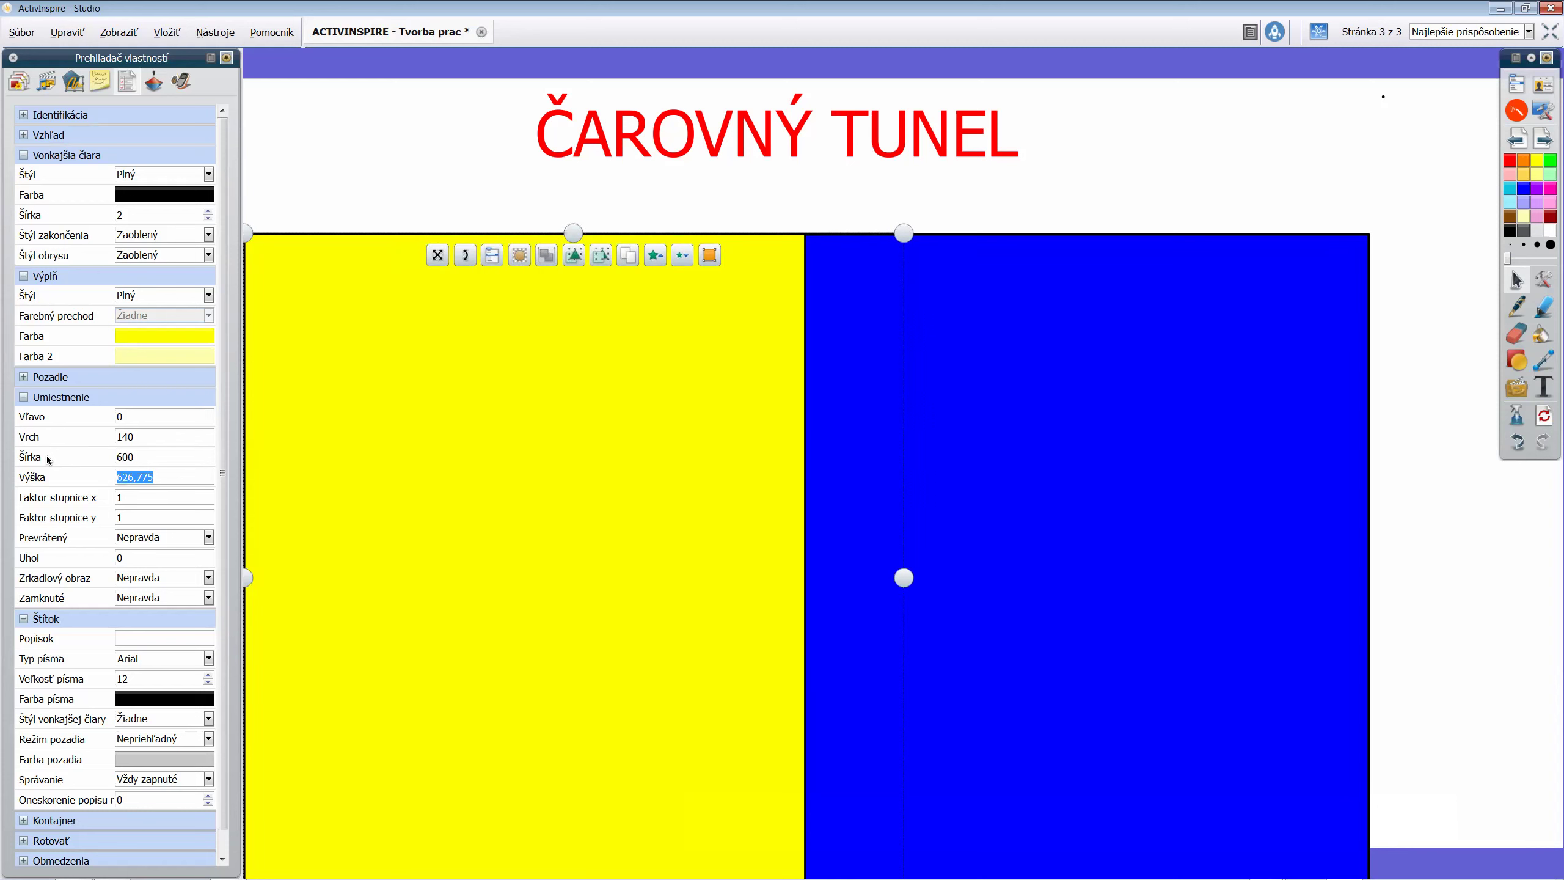
Try heights of 600 and 500 for the yellow rectangle, settling on 550
{"action": "type", "text": "600"}
{"action": "key", "text": "Return"}
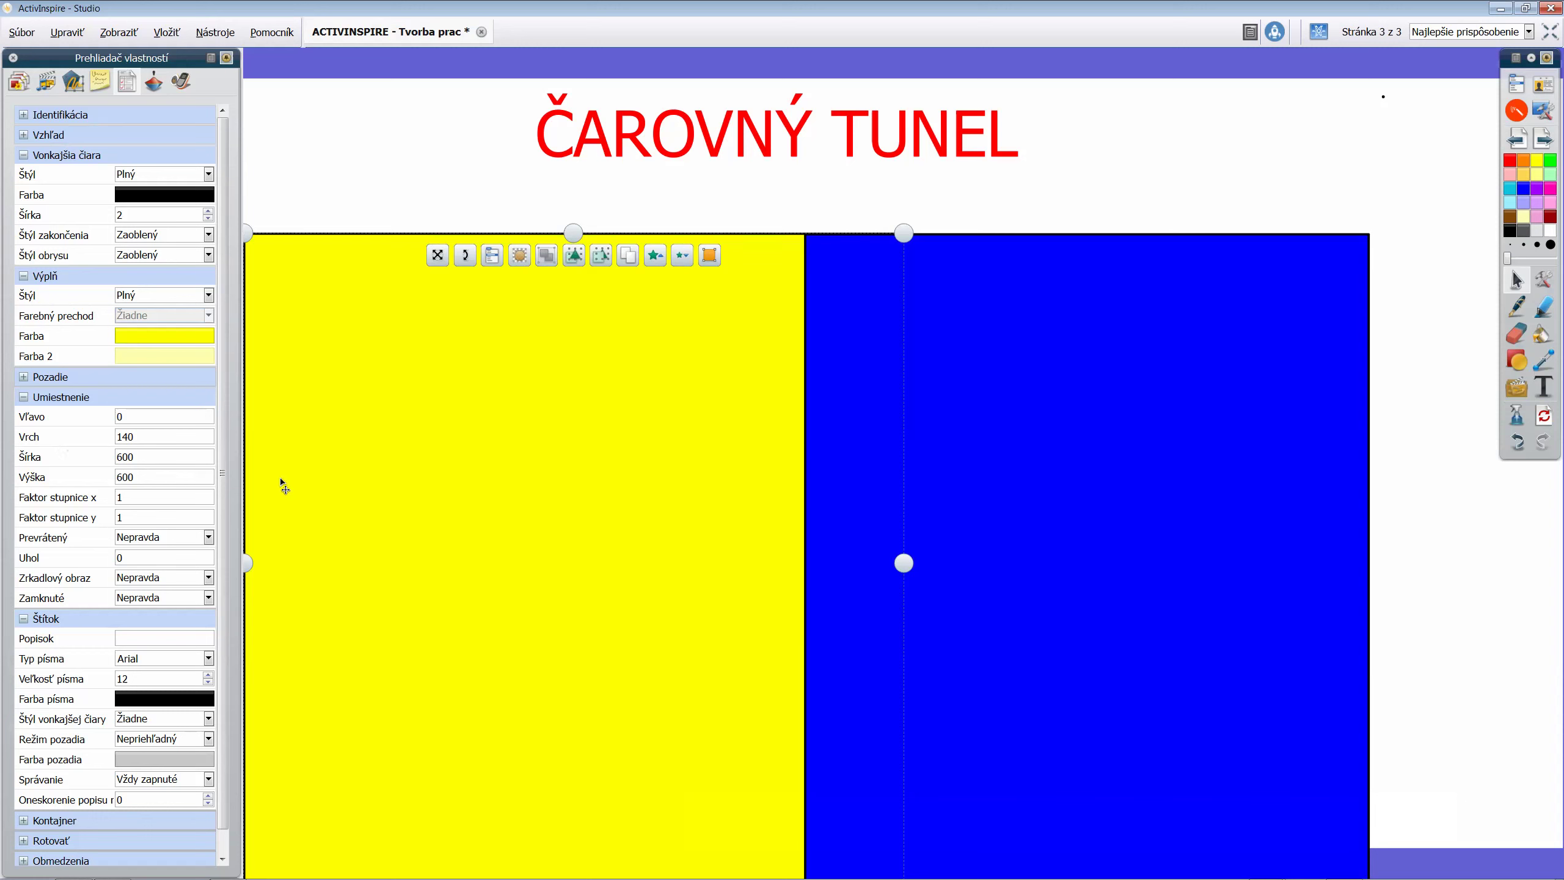
{"action": "key", "text": "ctrl+a"}
{"action": "type", "text": "8"}
{"action": "type", "text": "00"}
{"action": "key", "text": "Return"}
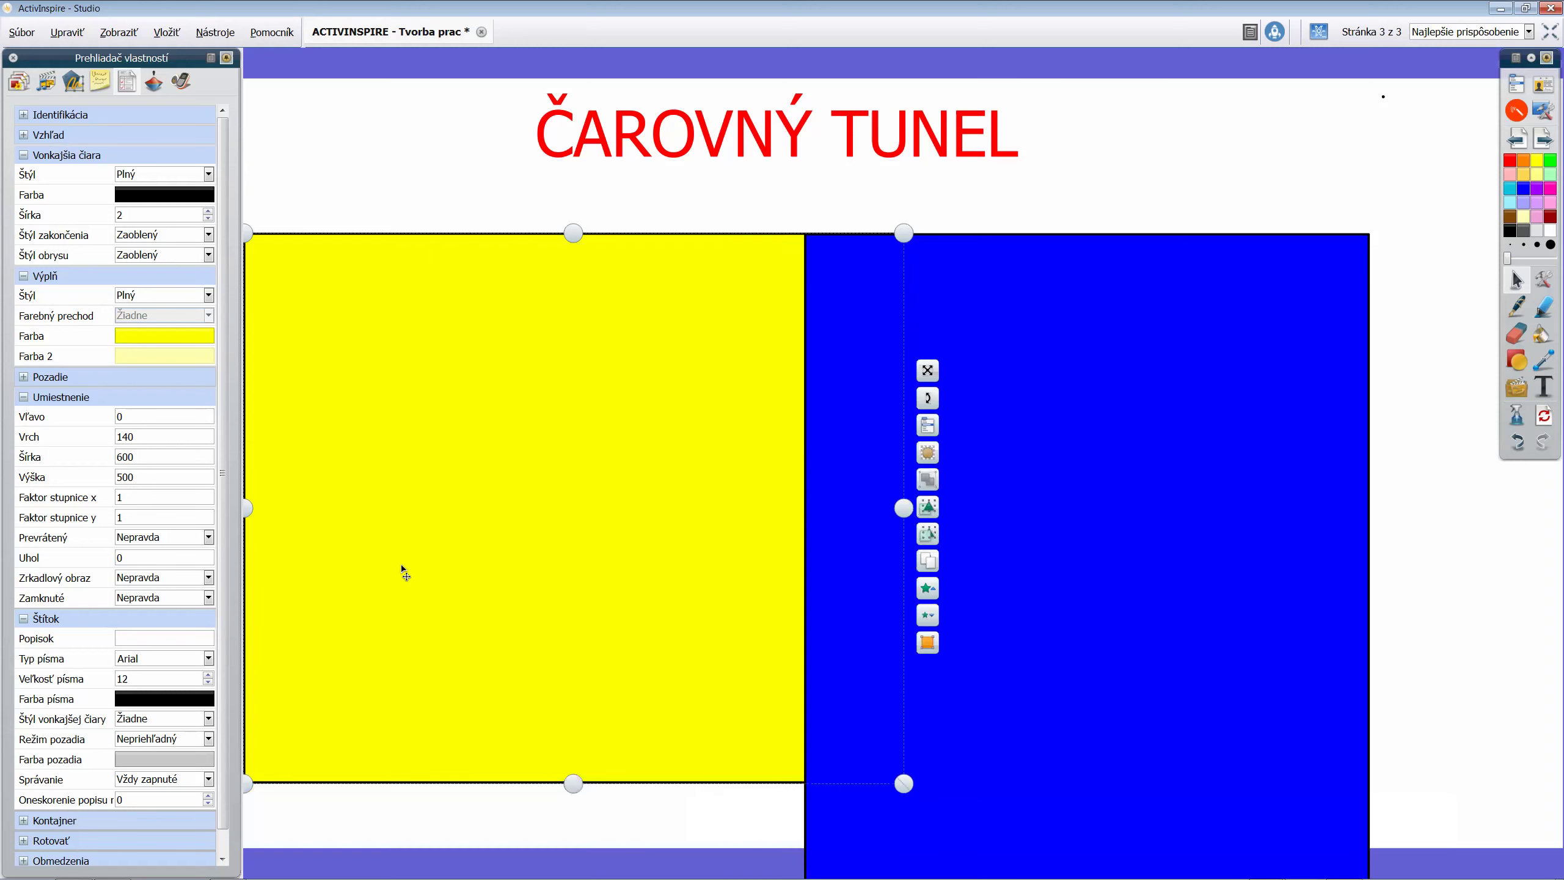
{"action": "key", "text": "ctrl+a"}
{"action": "type", "text": "550"}
{"action": "key", "text": "Return"}
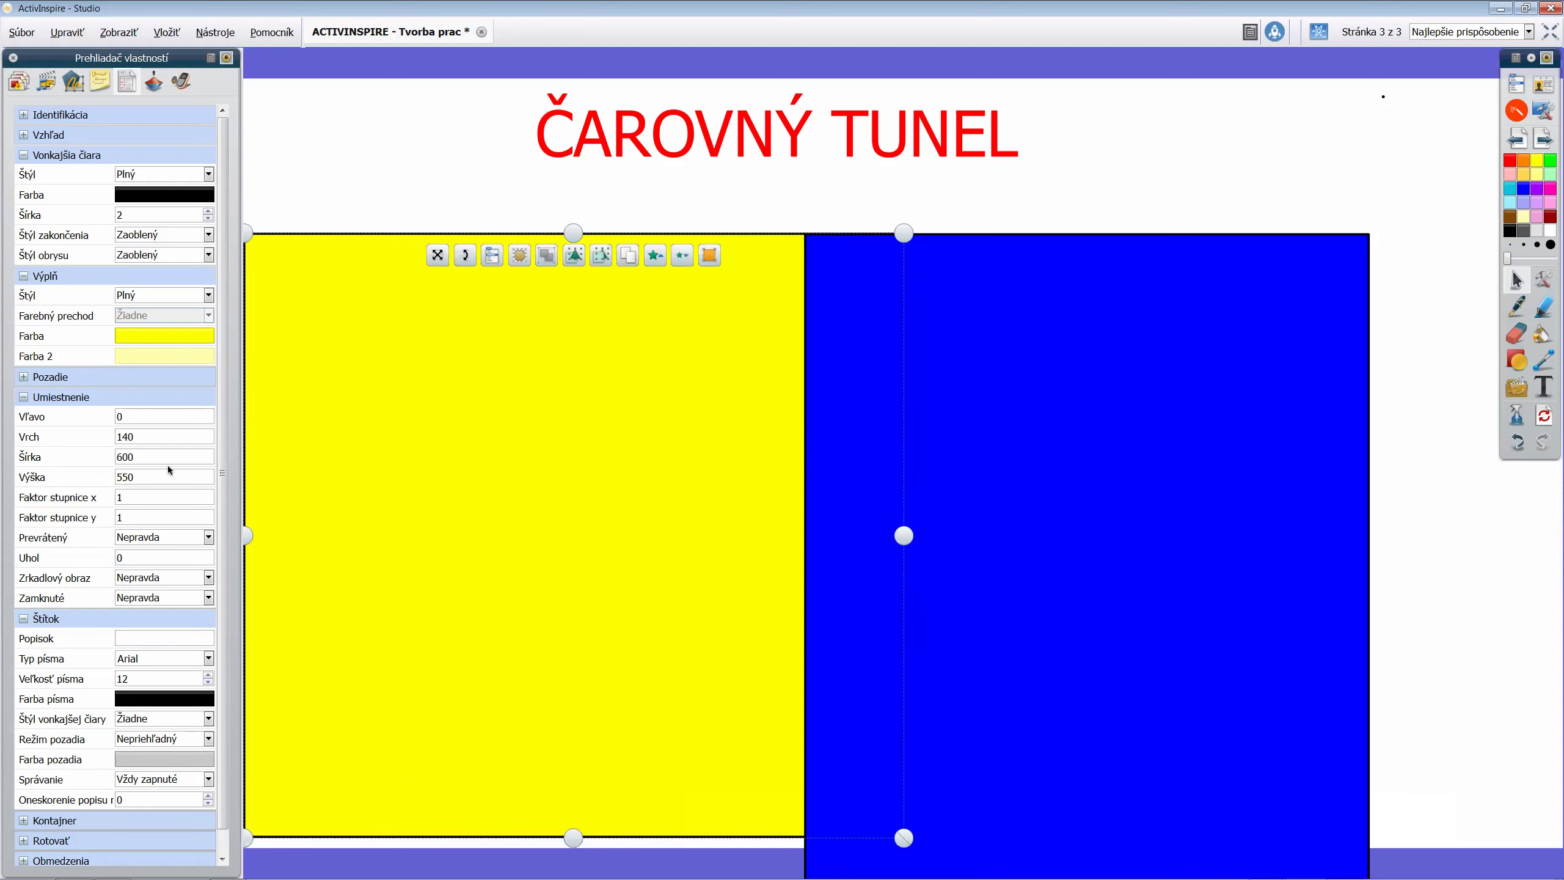
{"action": "left_click", "coordinate": [143, 471]}
Set the blue rectangle's width to 600 and its height to 550
{"action": "left_click", "coordinate": [1162, 439]}
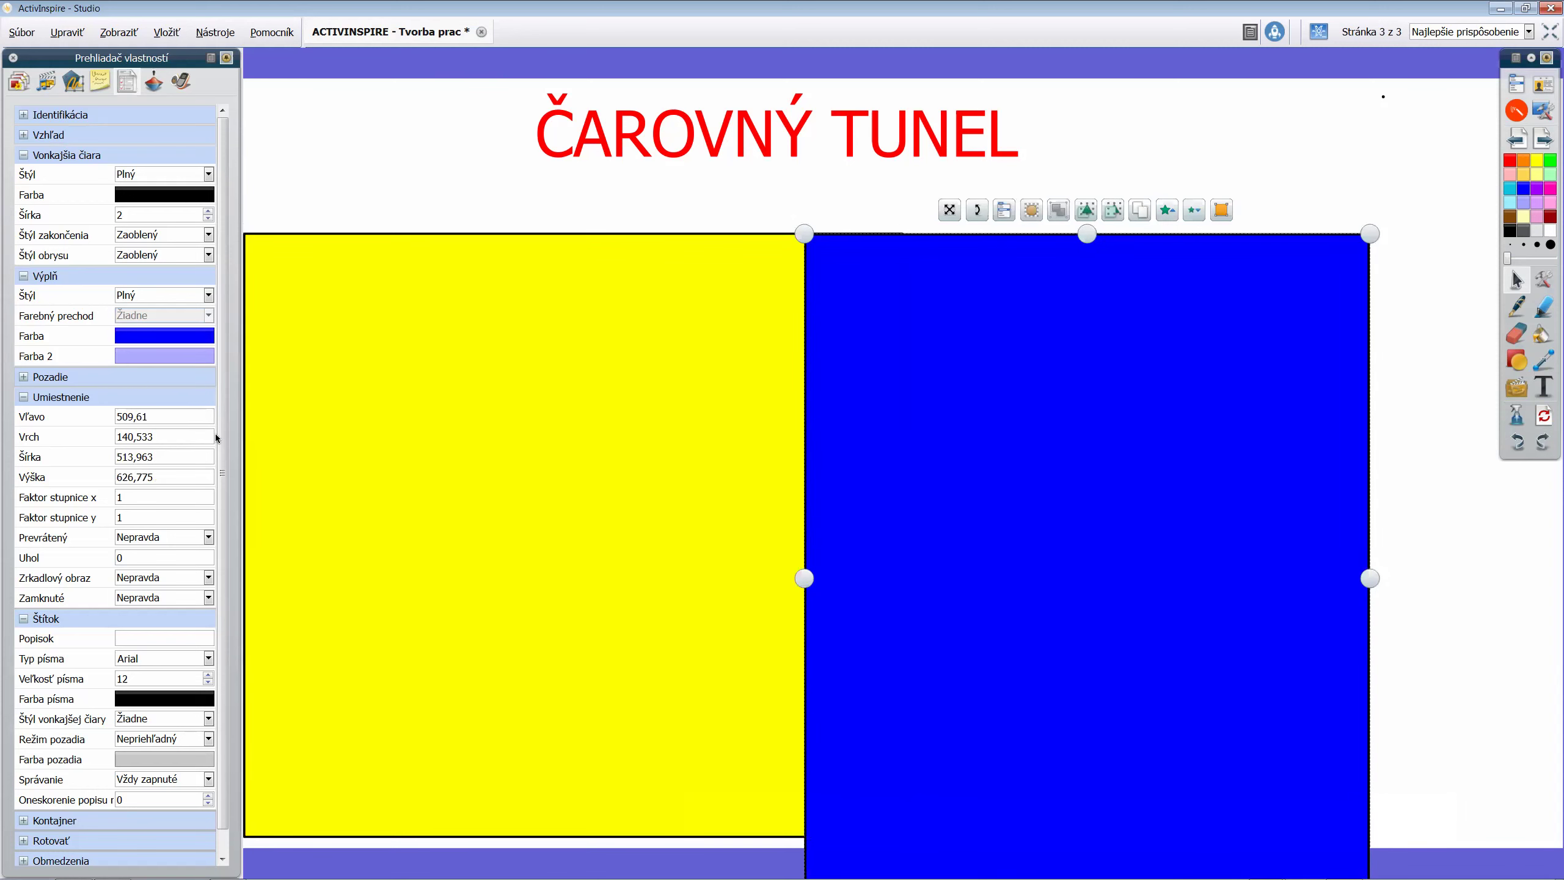
{"action": "left_click", "coordinate": [47, 448]}
{"action": "type", "text": "600"}
{"action": "left_click", "coordinate": [144, 475]}
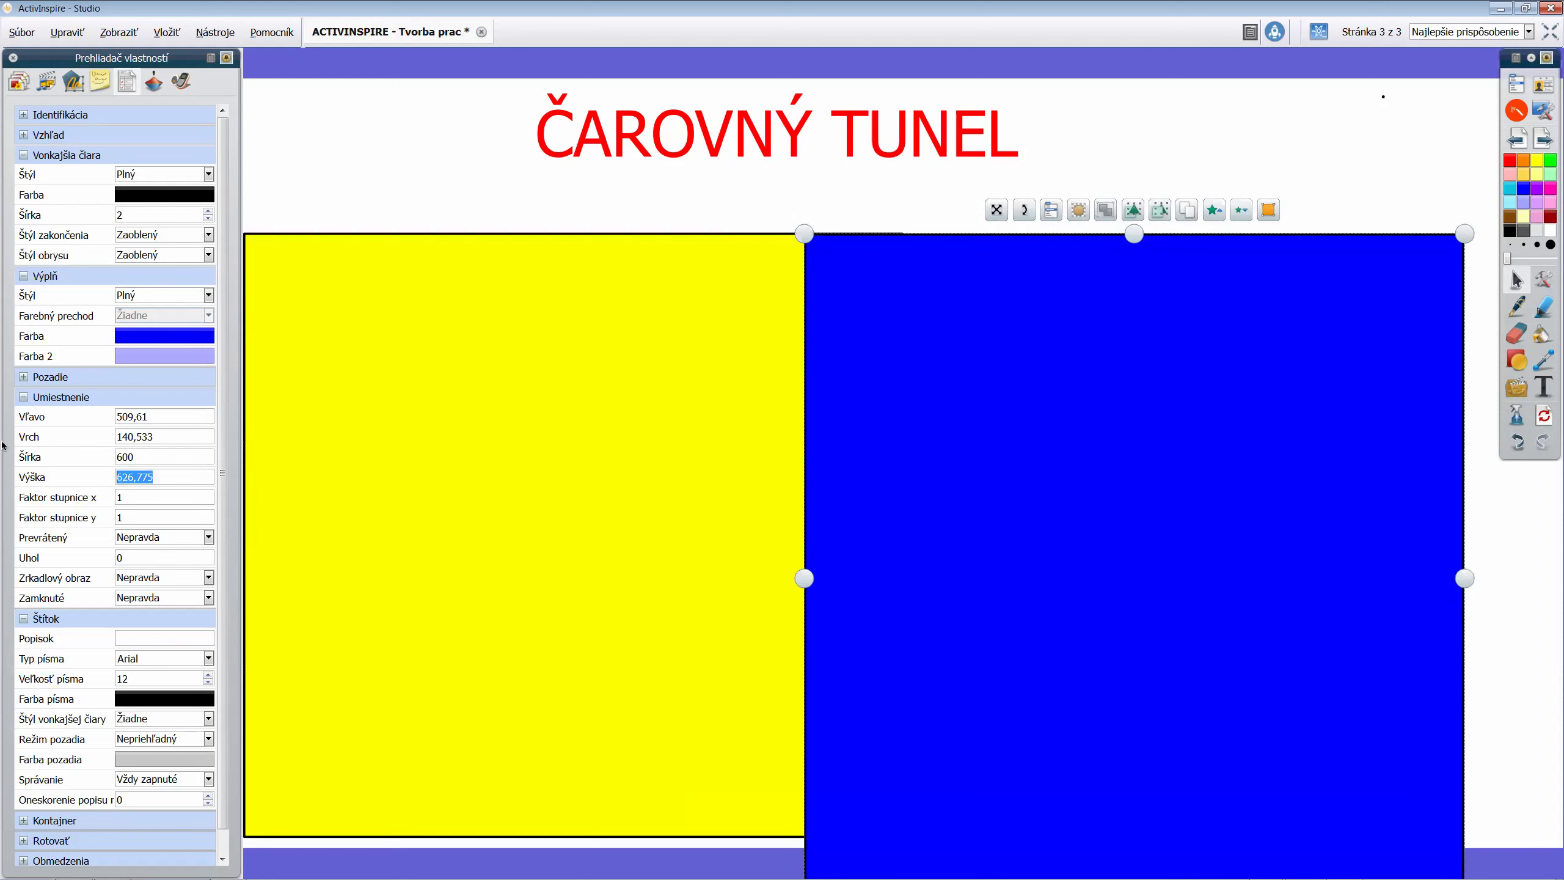
{"action": "type", "text": "550"}
{"action": "key", "text": "Return"}
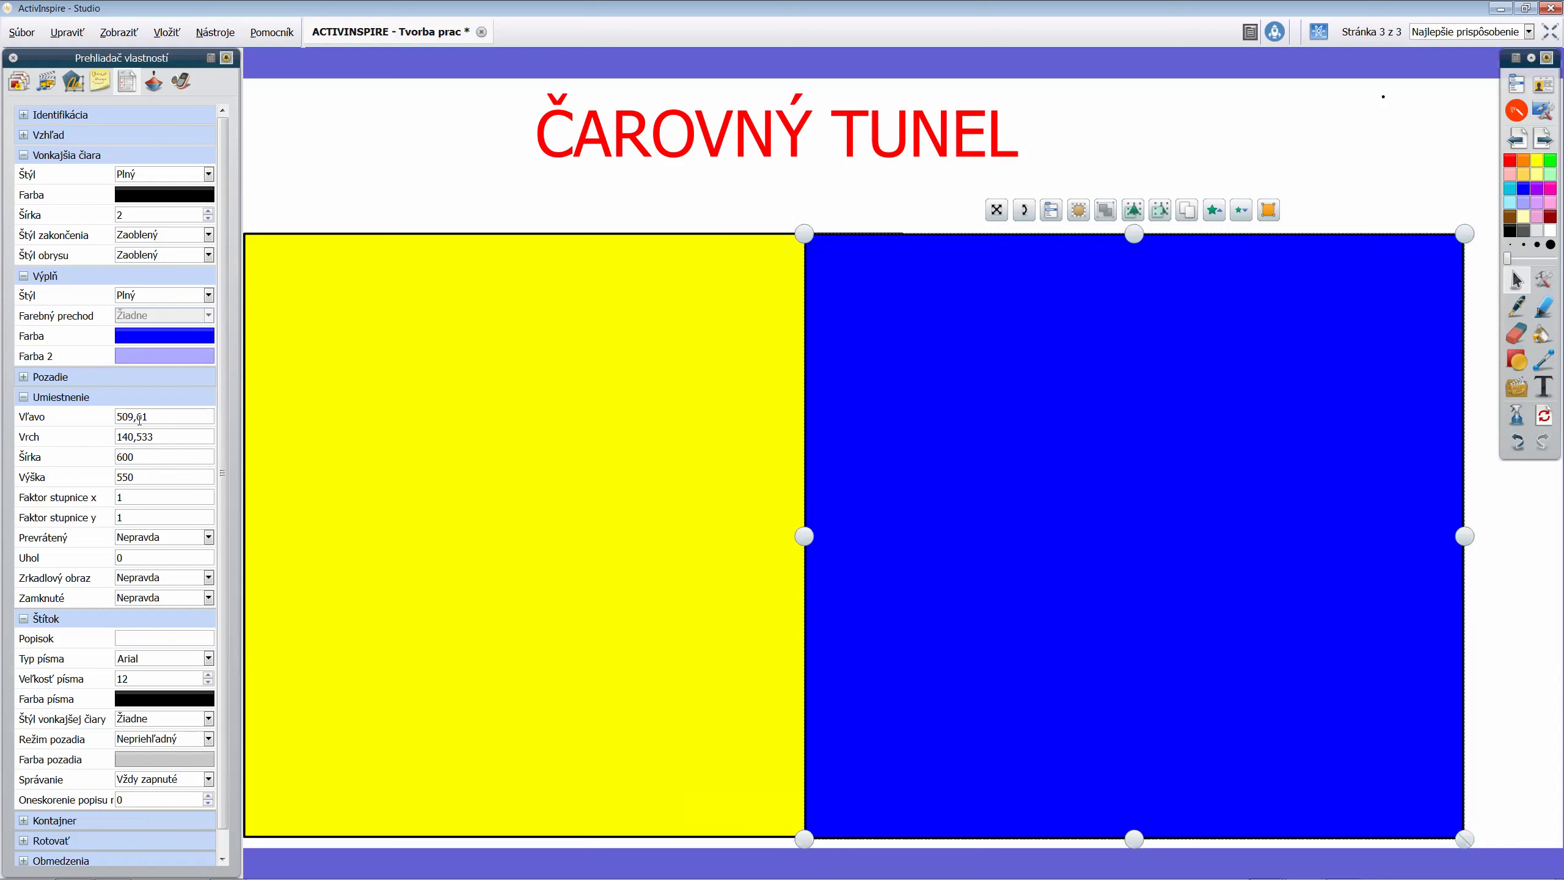
Set the blue rectangle's top position to 140 and move it flush against the yellow rectangle's right edge
{"action": "key", "text": "shift+Tab"}
{"action": "key", "text": "shift+Tab"}
{"action": "type", "text": "140"}
{"action": "key", "text": "Return"}
{"action": "left_click_drag", "start_coordinate": [1194, 446], "coordinate": [1310, 451]}
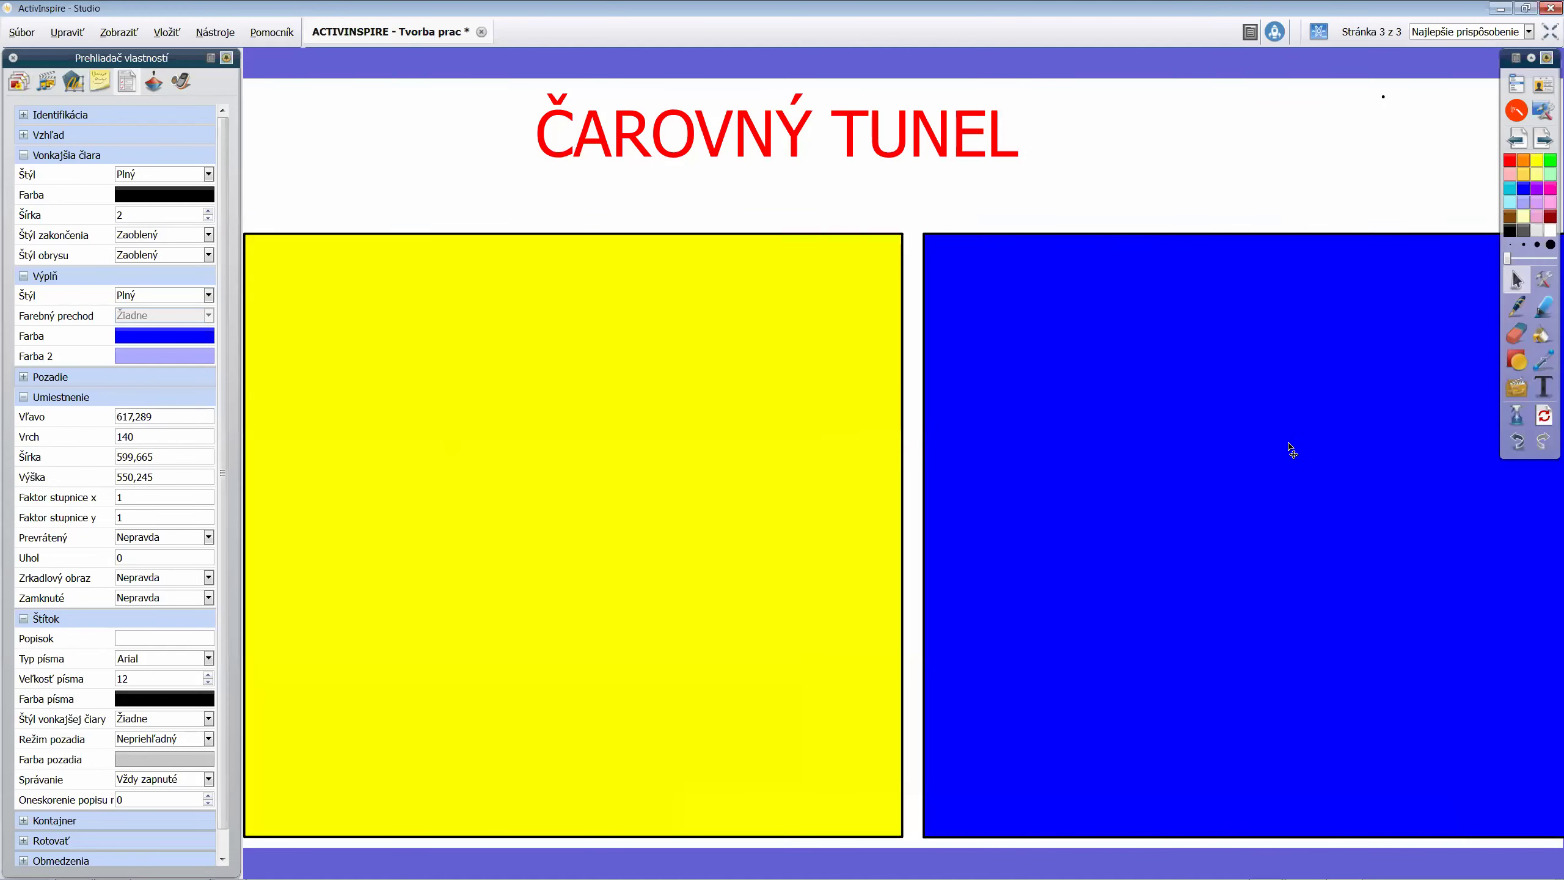
{"action": "key", "text": "Left"}
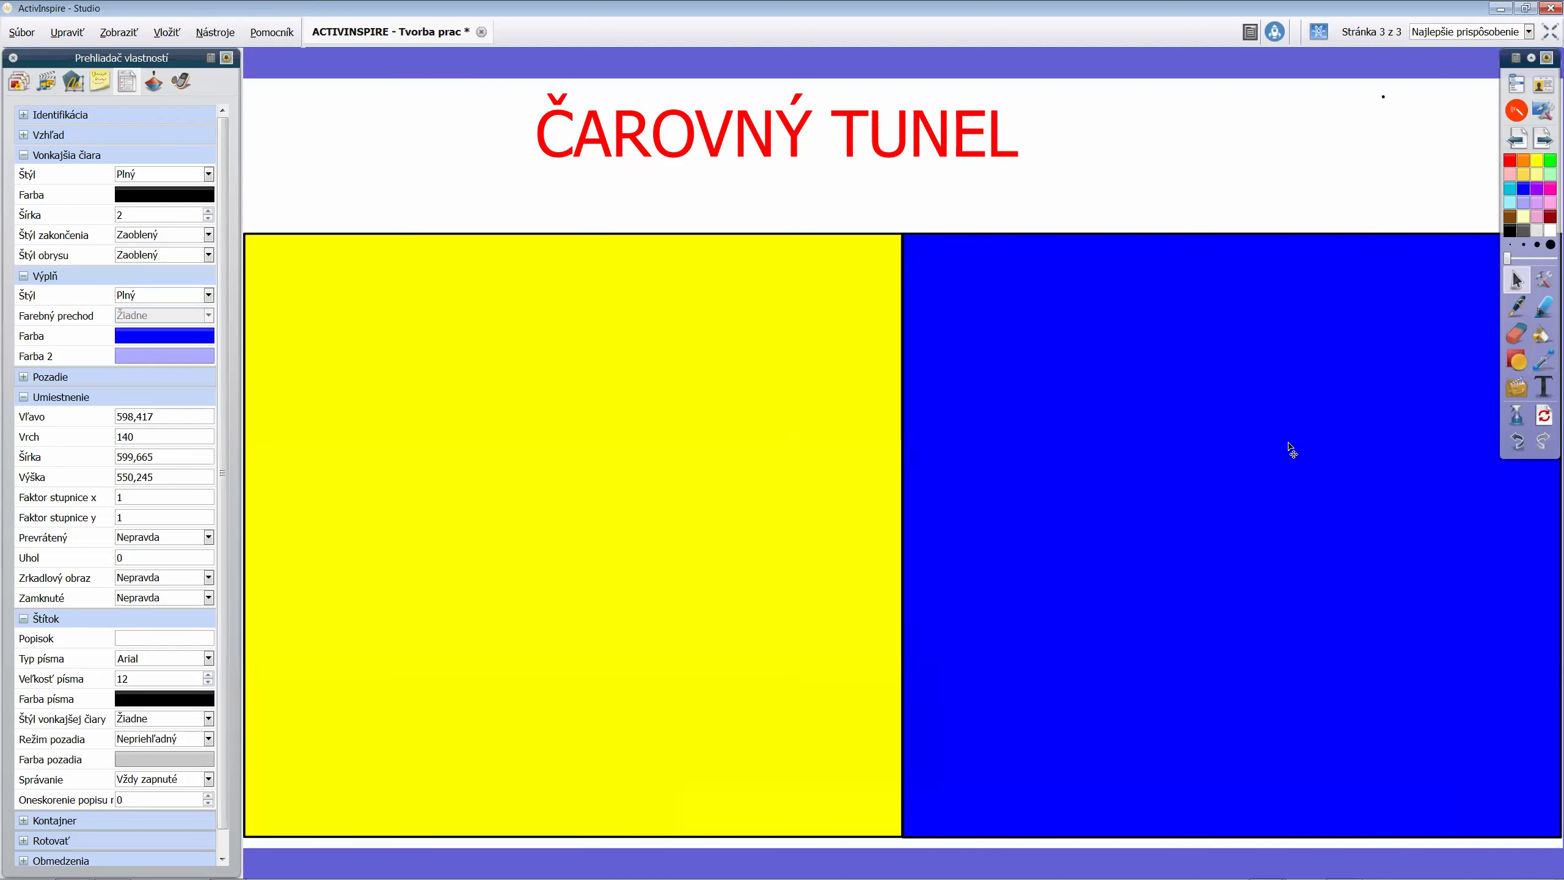
{"action": "left_click", "coordinate": [1290, 445]}
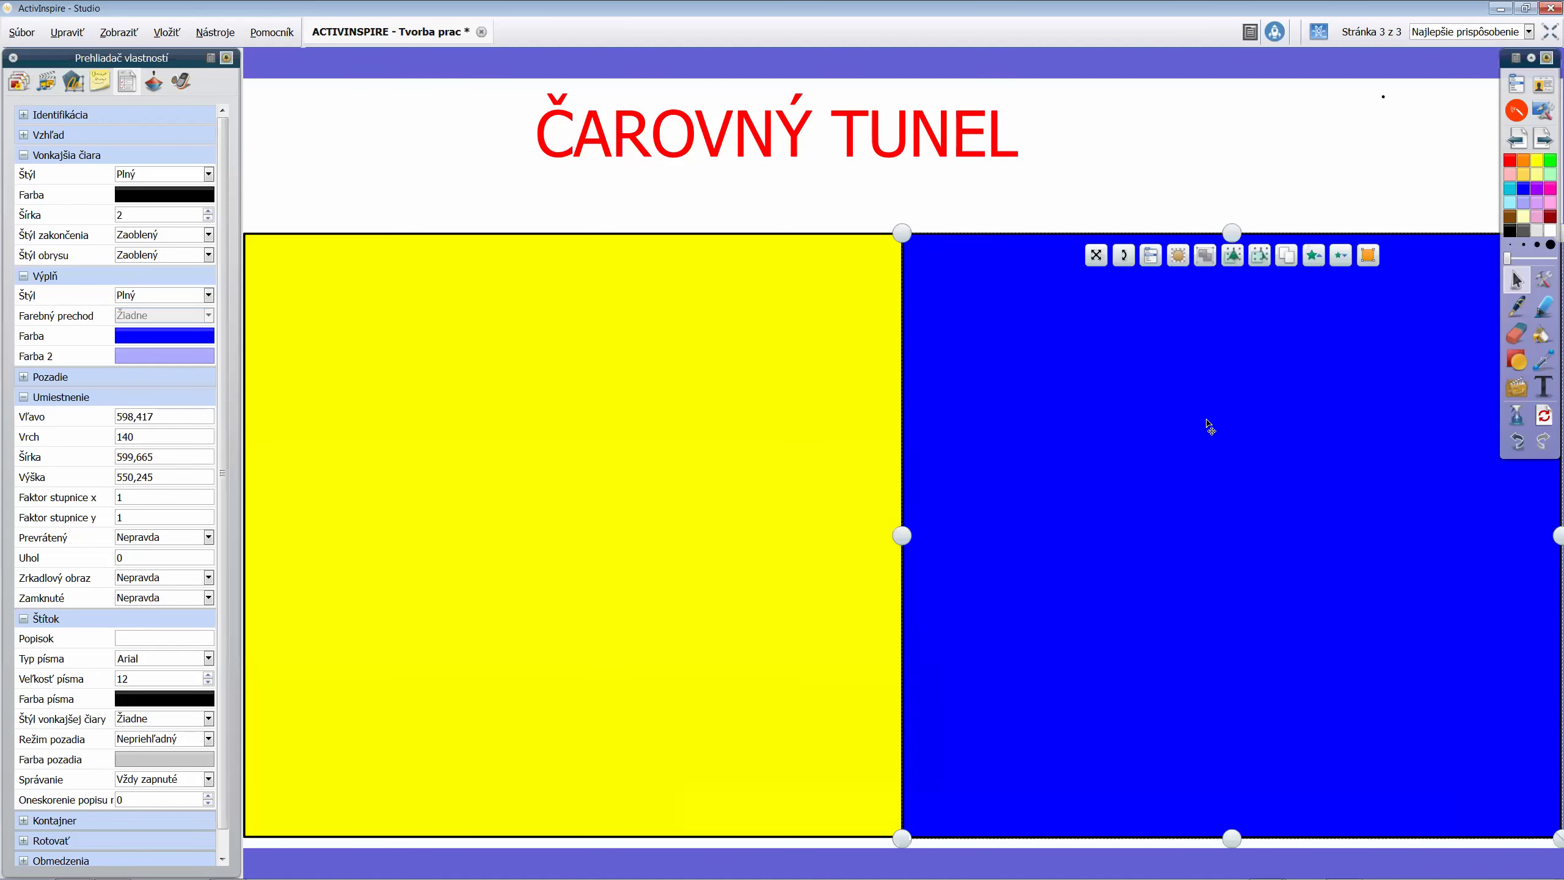
{"action": "left_click", "coordinate": [1105, 196]}
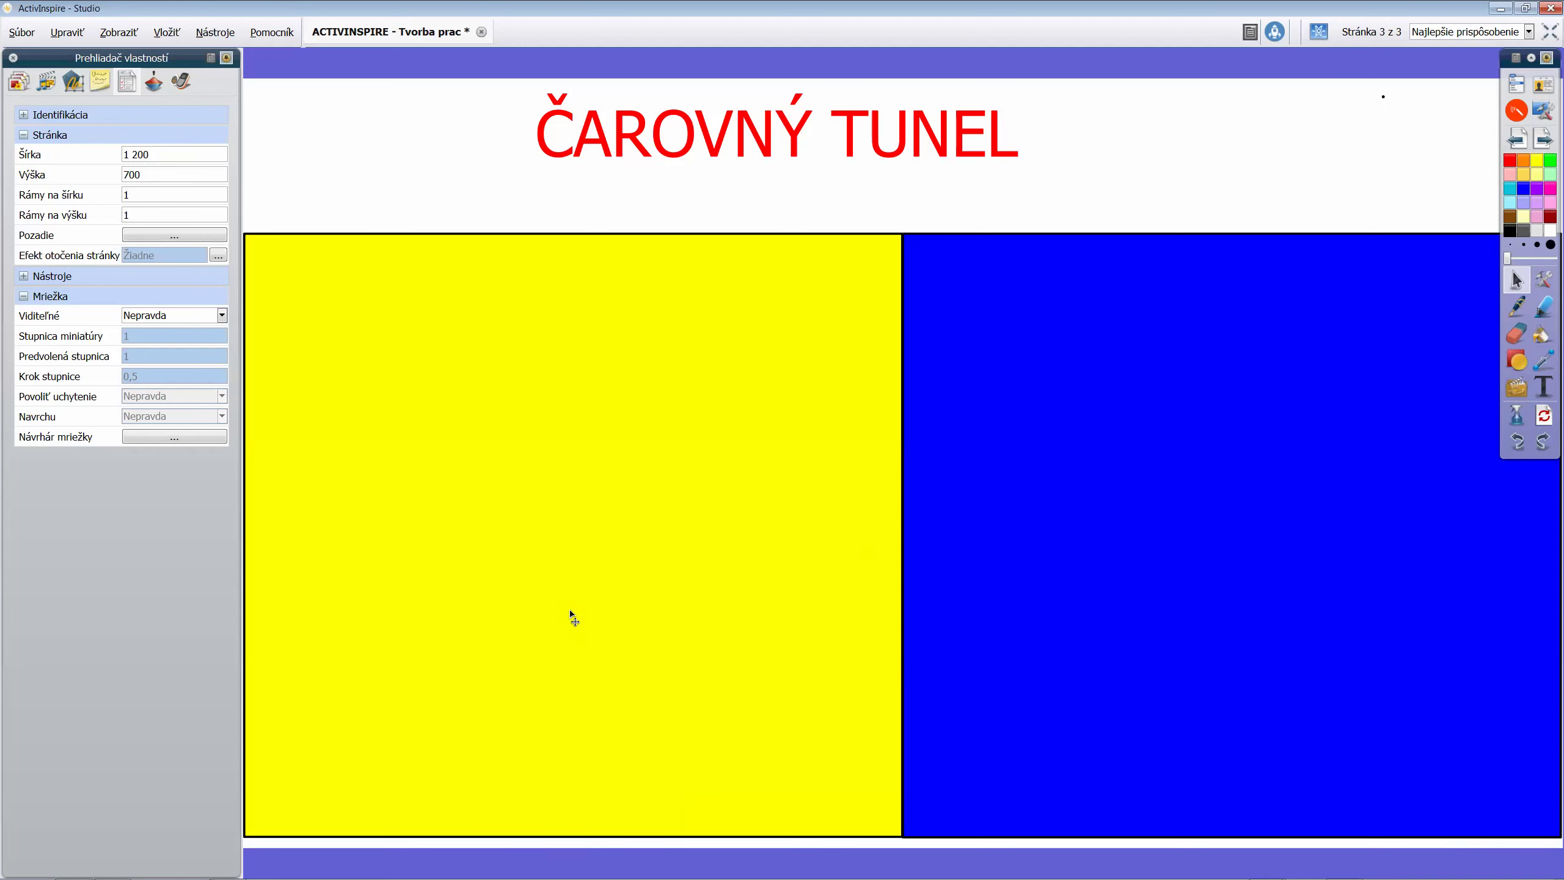
Stretch both rectangles down to the page's bottom edge and recentre the "ČAROVNÝ TUNEL" title above them
{"action": "left_click", "coordinate": [547, 595]}
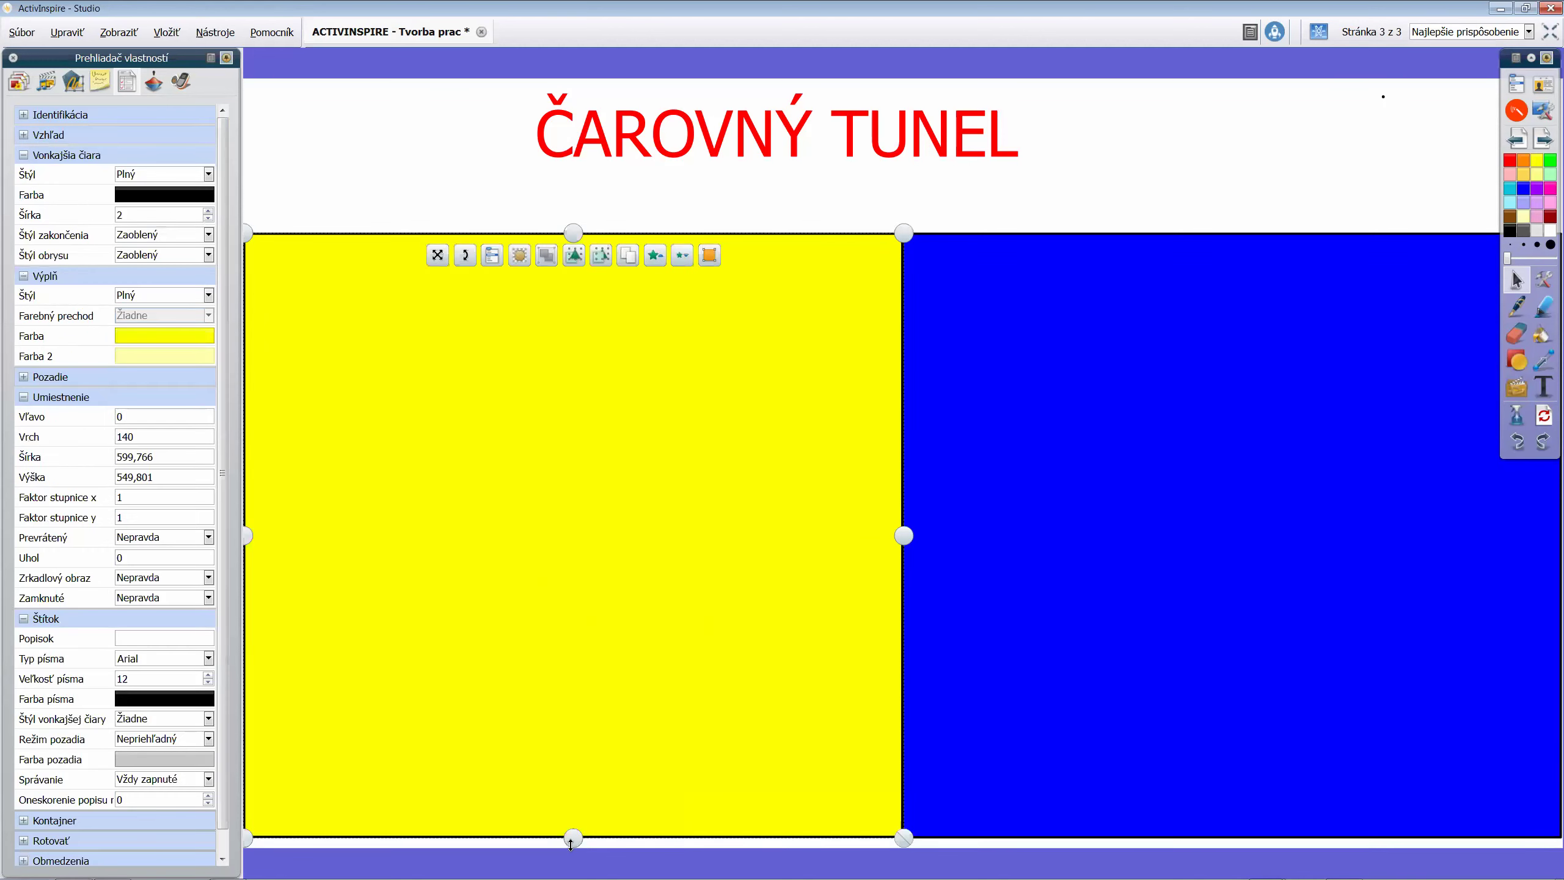
{"action": "left_click_drag", "start_coordinate": [570, 846], "coordinate": [571, 857]}
{"action": "left_click", "coordinate": [1218, 726]}
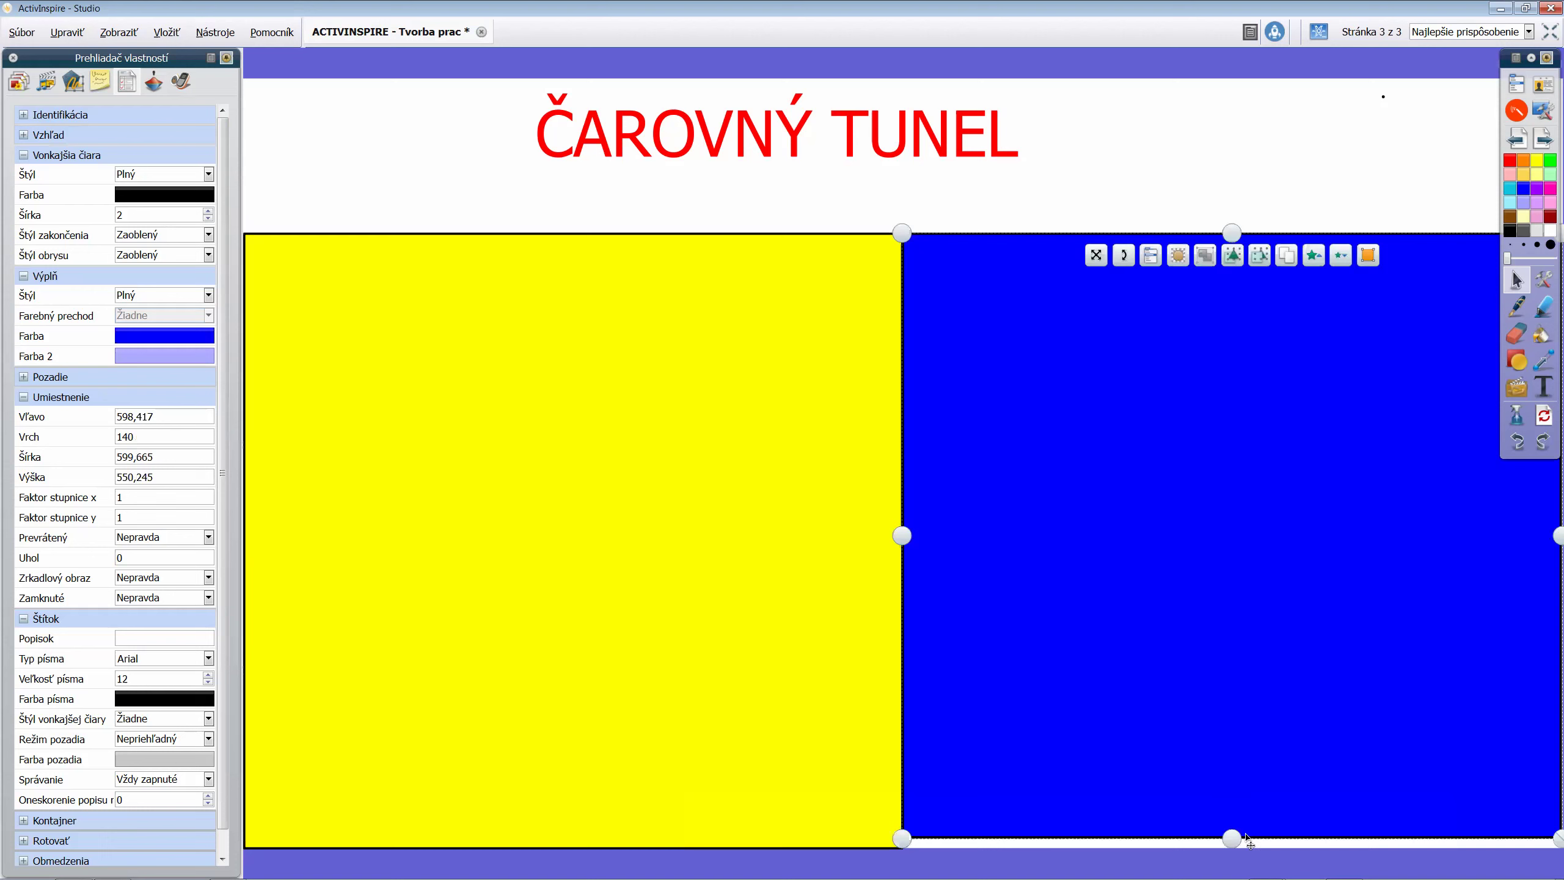
{"action": "left_click_drag", "start_coordinate": [1234, 839], "coordinate": [1235, 846]}
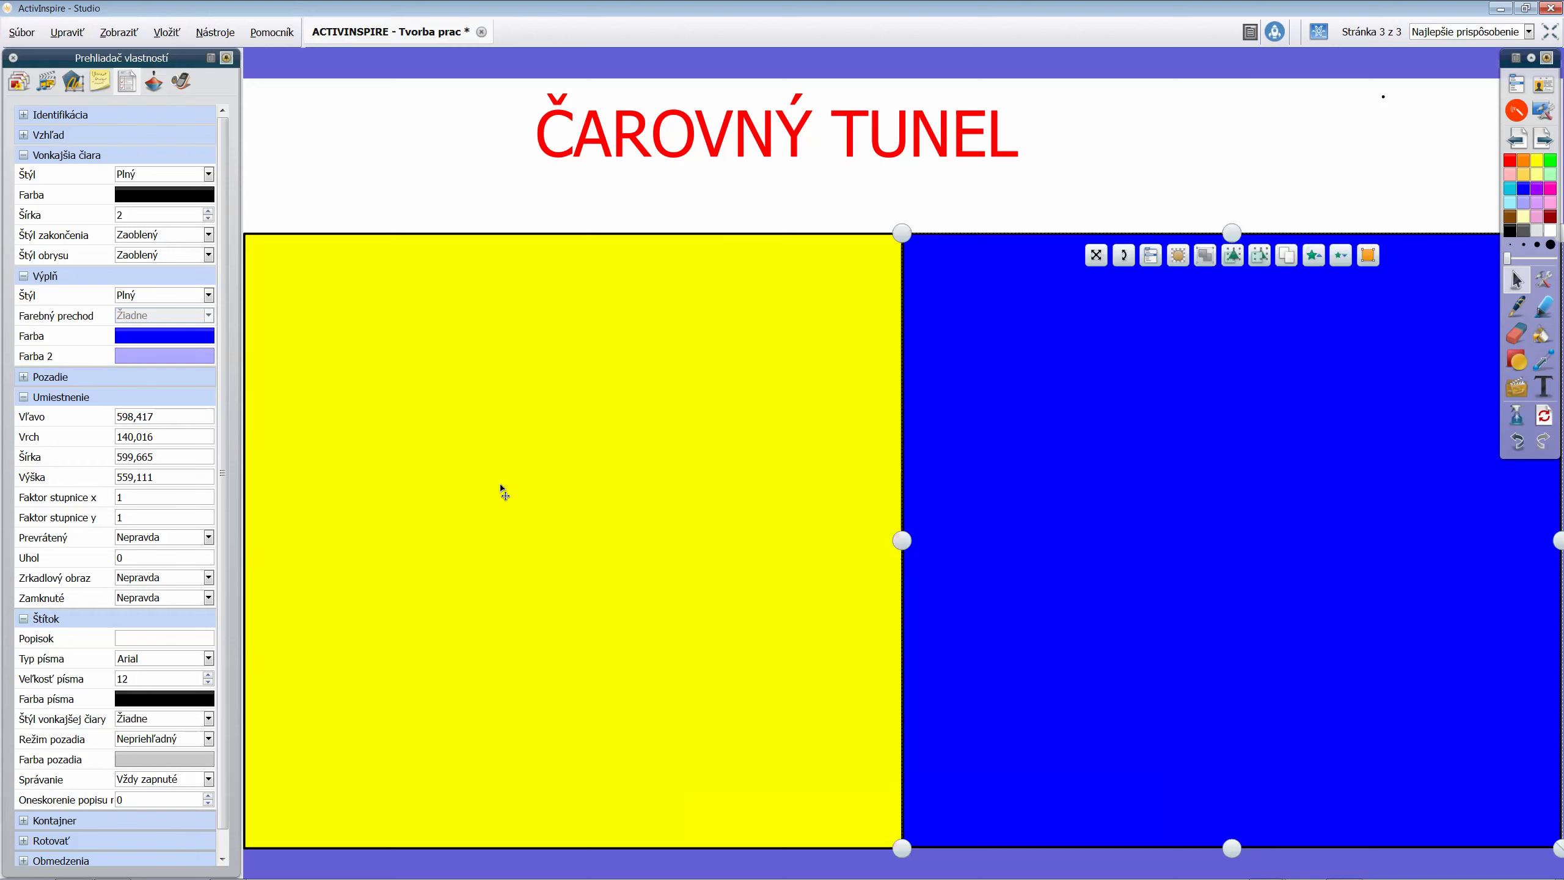
{"action": "left_click", "coordinate": [1095, 173]}
{"action": "left_click_drag", "start_coordinate": [1020, 172], "coordinate": [1141, 165]}
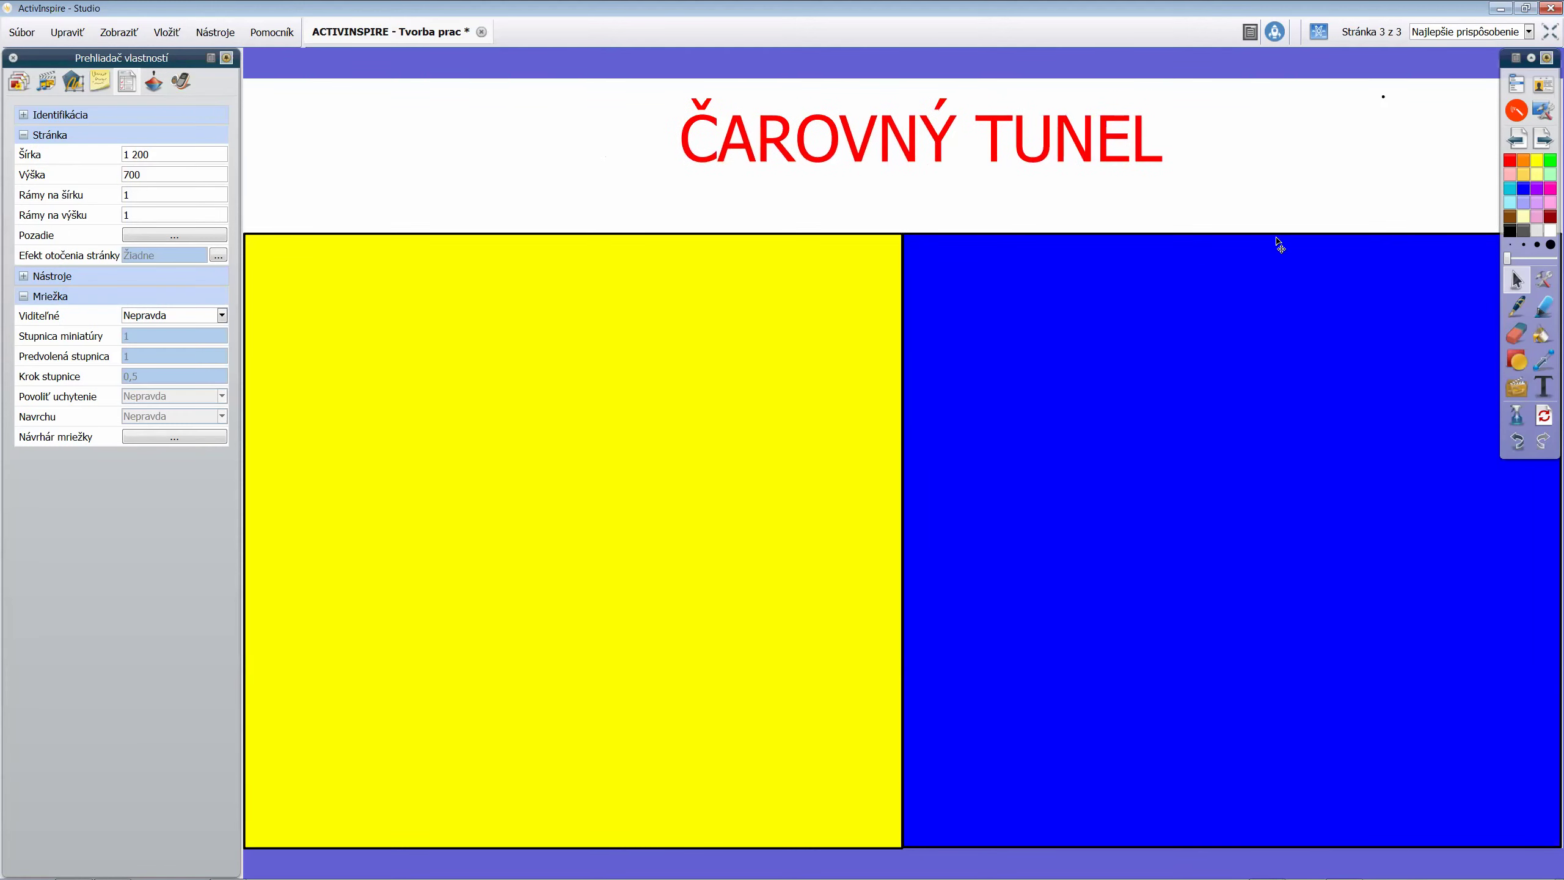
Add the question "Najvyšší vrch N. Tatier?" in blue text above the yellow rectangle
{"action": "left_click", "coordinate": [1544, 386]}
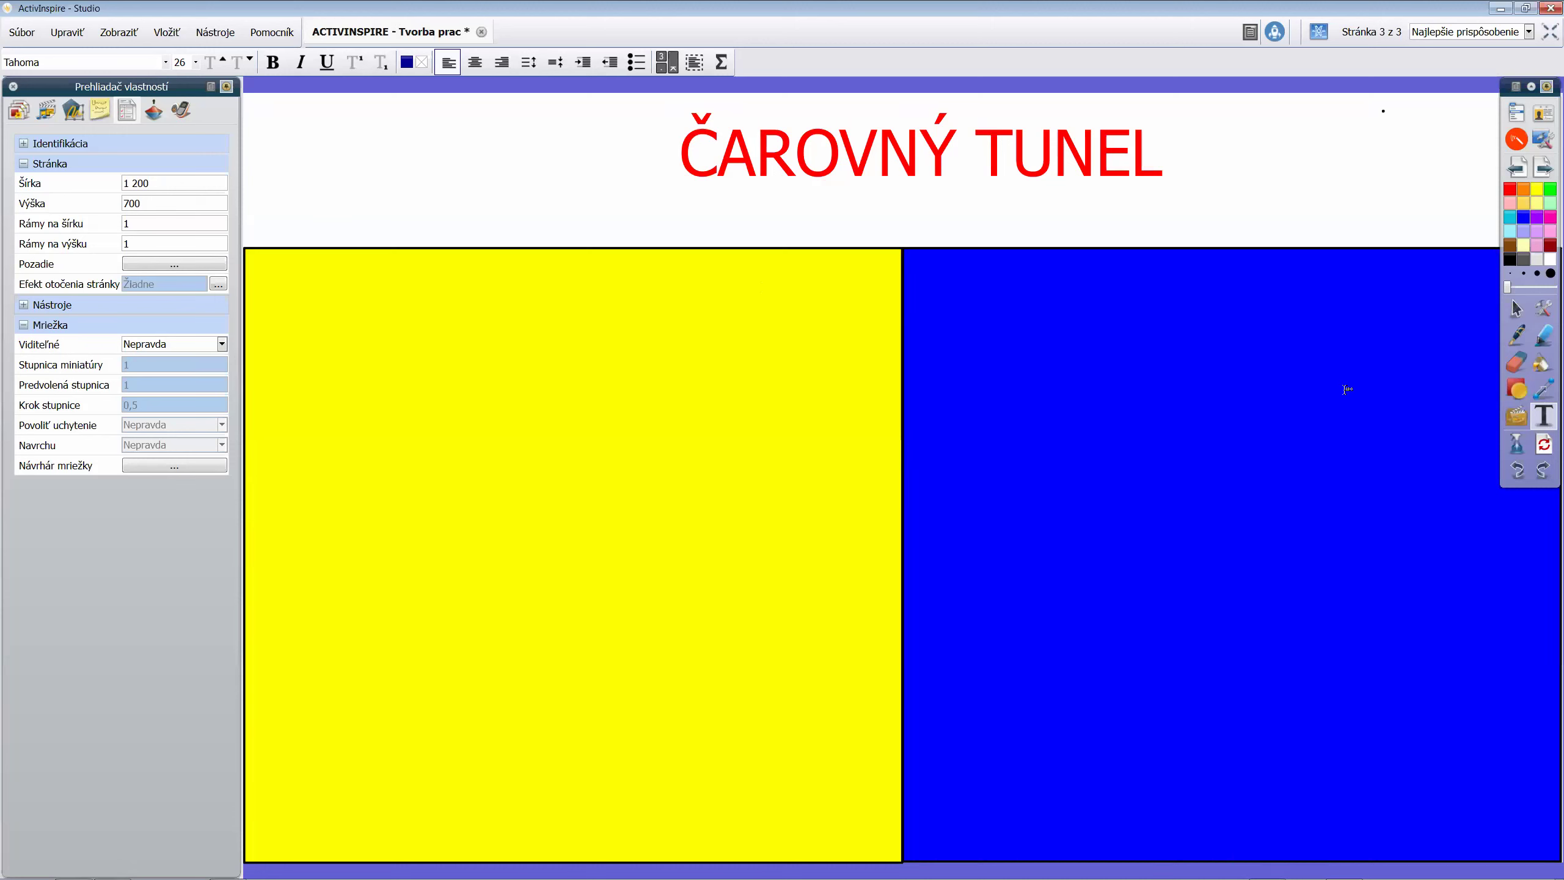
{"action": "left_click", "coordinate": [323, 204]}
{"action": "left_click_drag", "start_coordinate": [366, 188], "coordinate": [348, 144]}
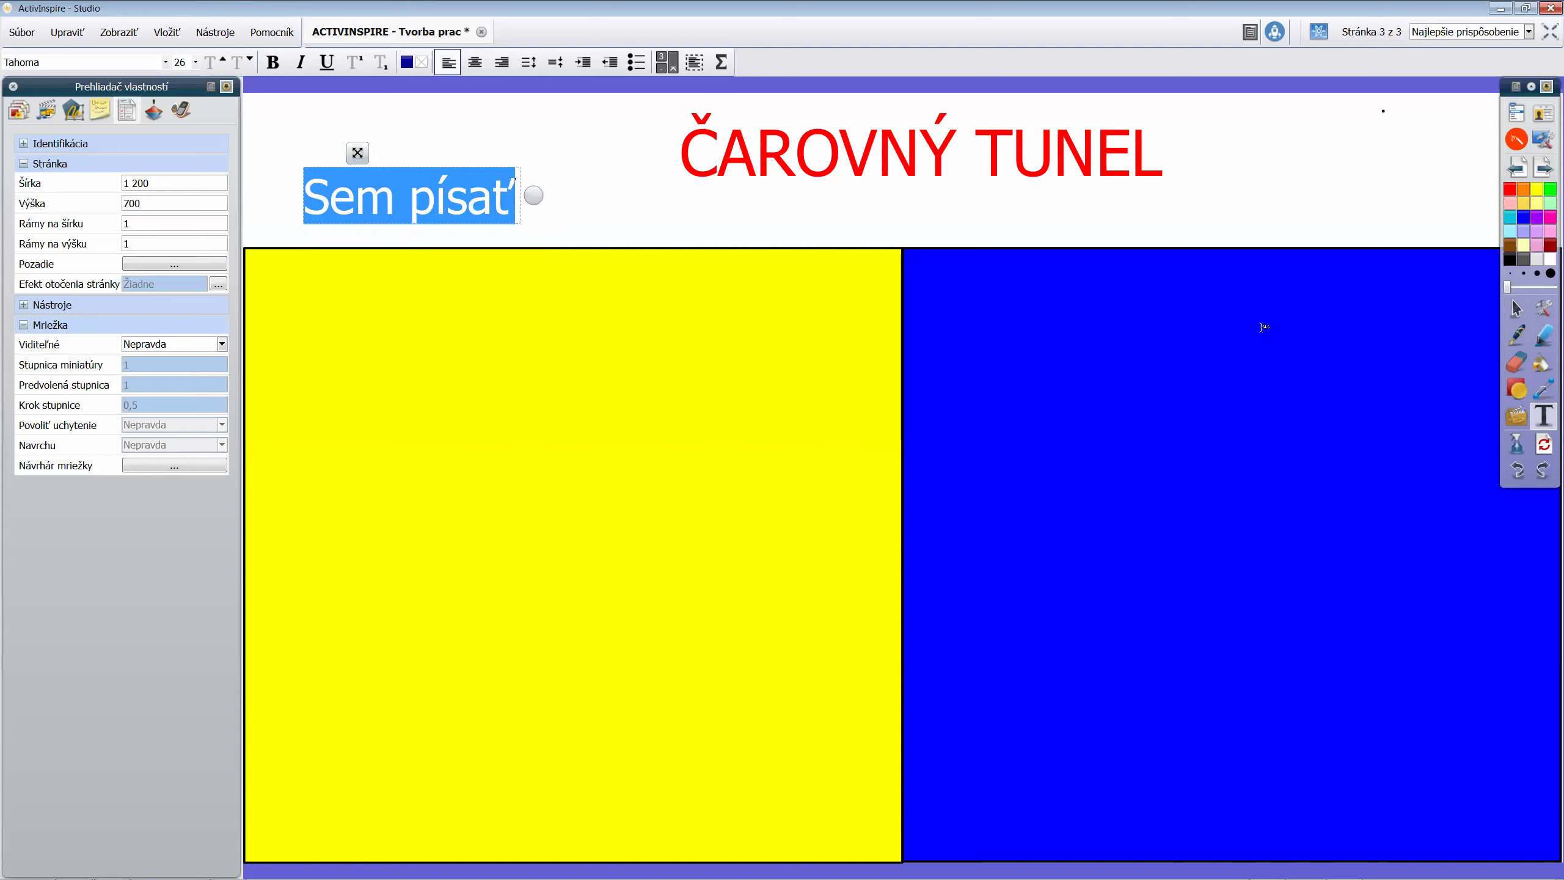
{"action": "left_click", "coordinate": [406, 63]}
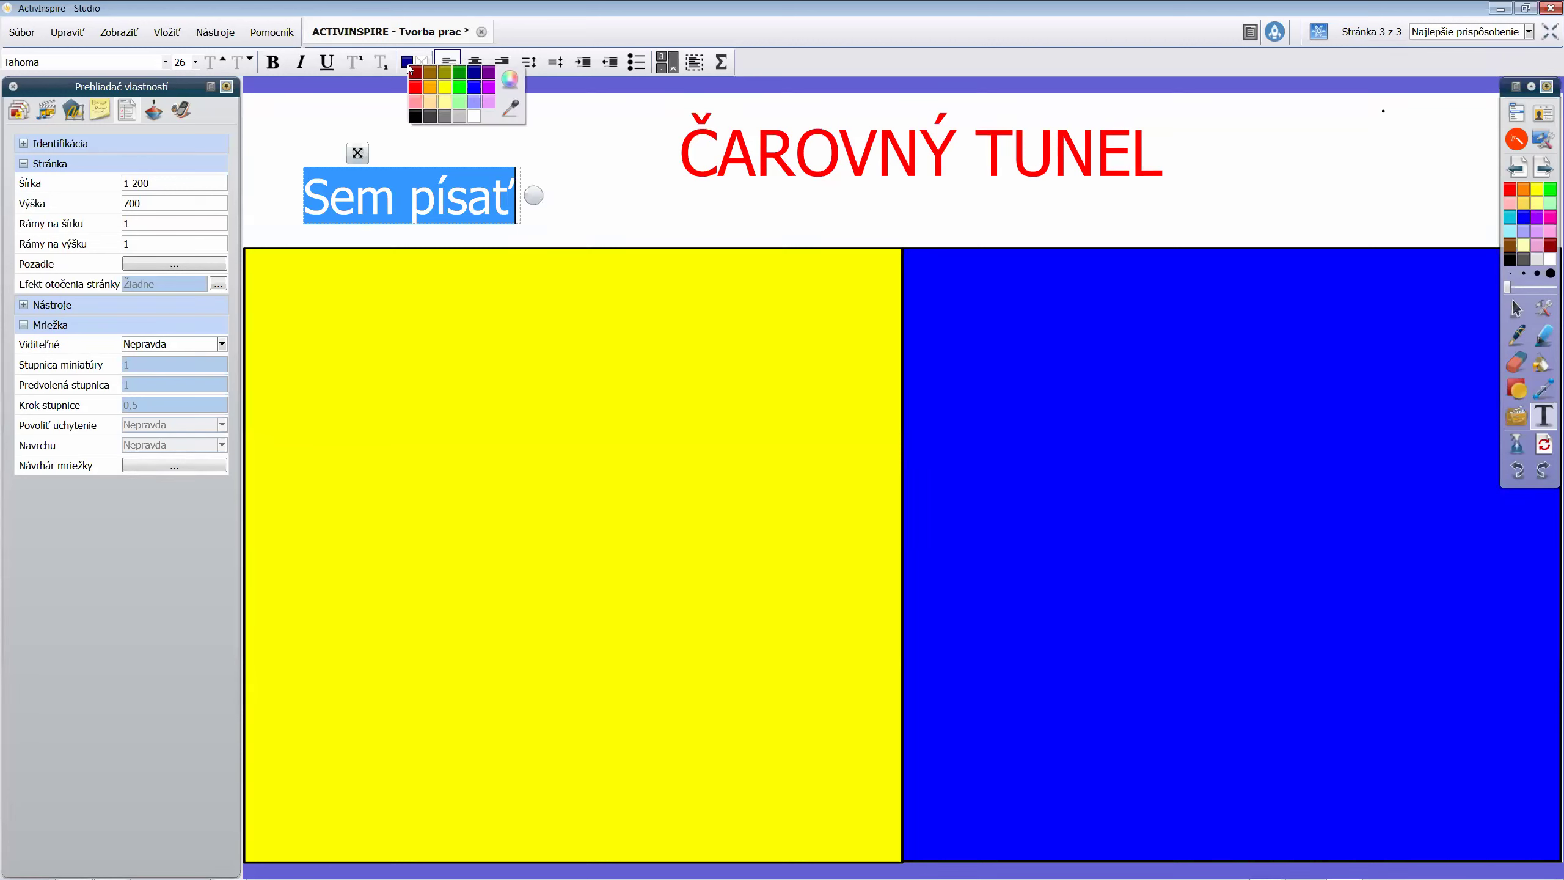
{"action": "left_click", "coordinate": [476, 88]}
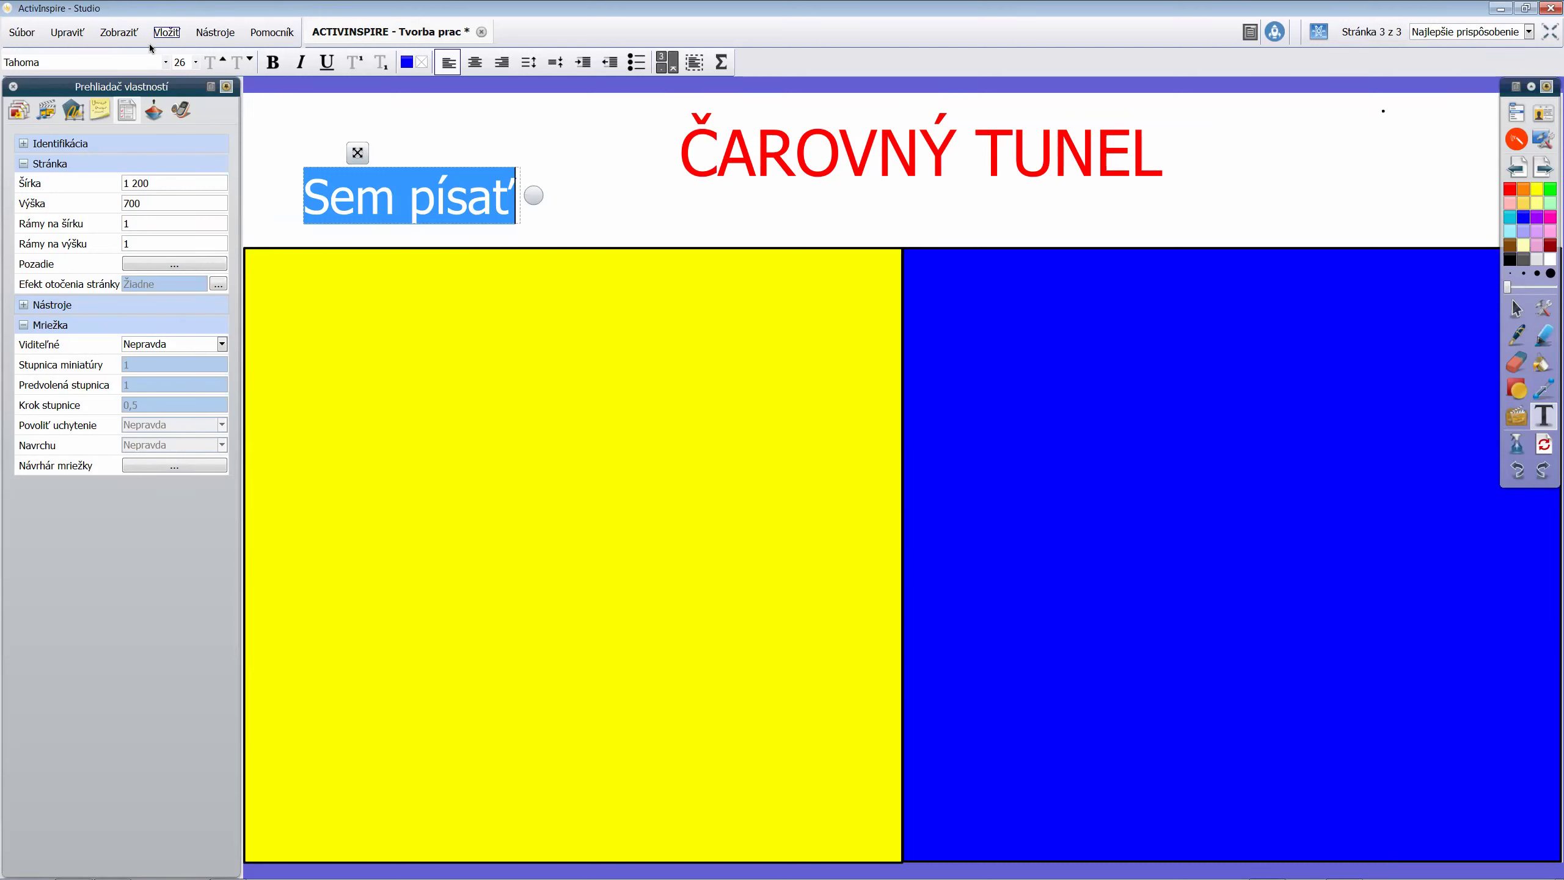
{"action": "type", "text": "Najvý"}
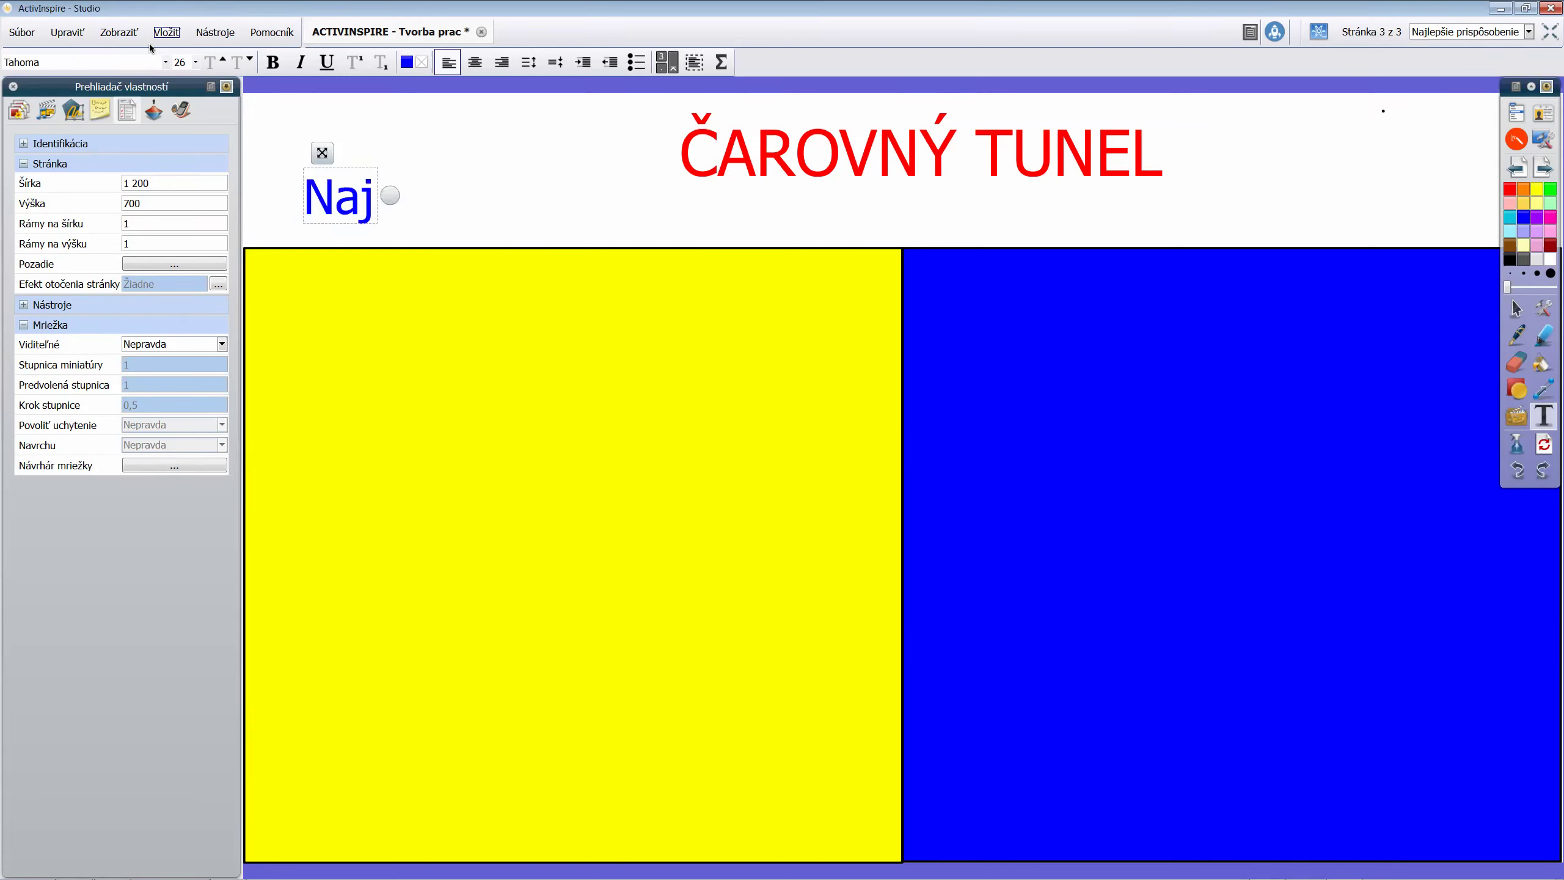
{"action": "key", "text": "BackSpace"}
{"action": "key", "text": "BackSpace"}
{"action": "type", "text": "vyšší v"}
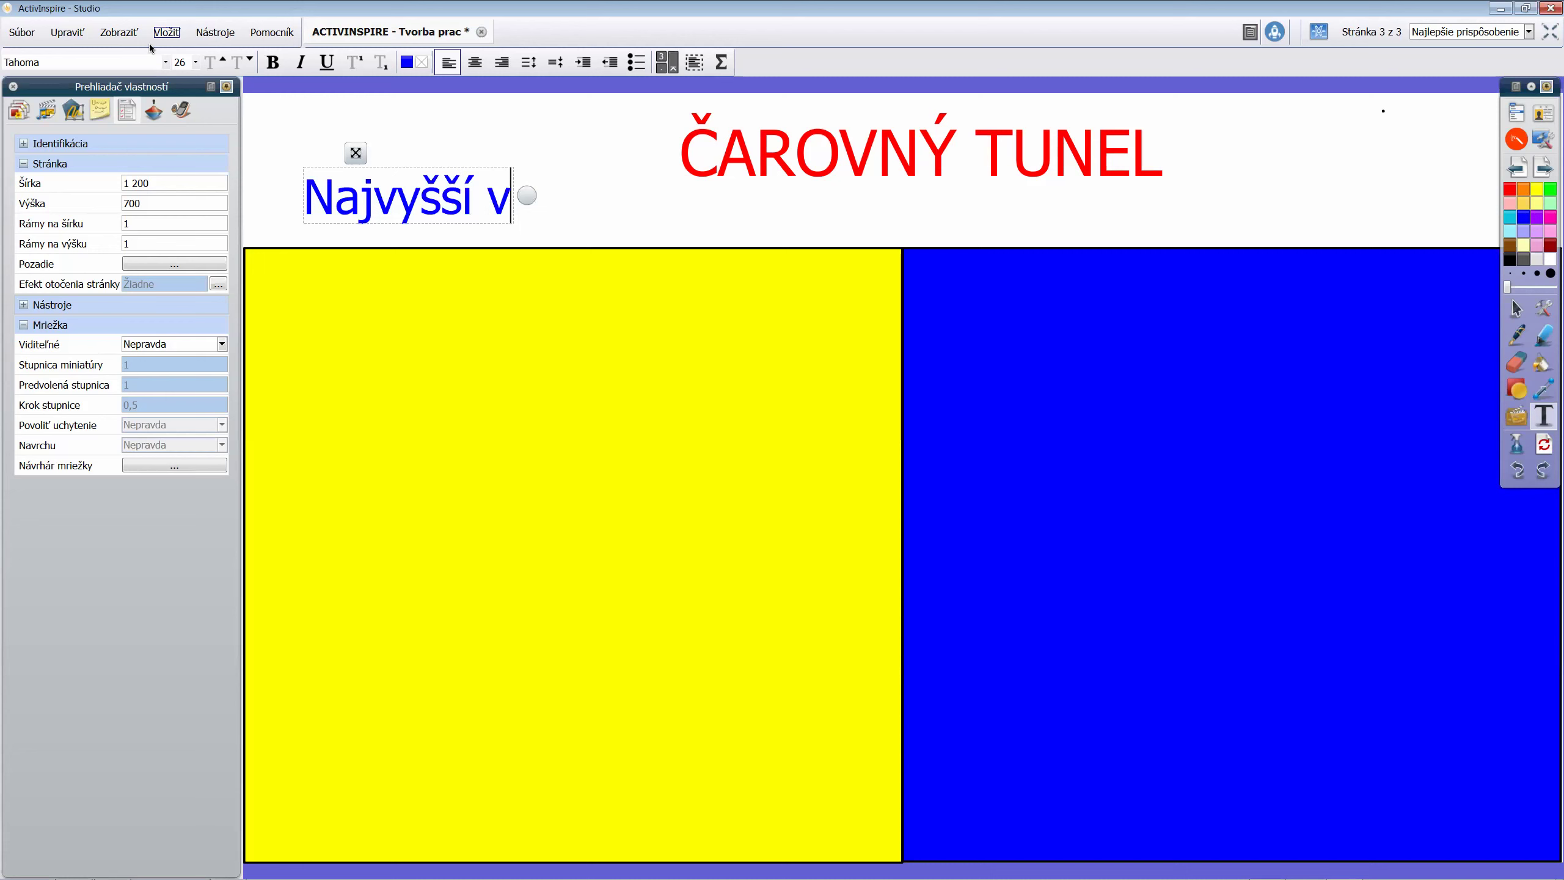
{"action": "type", "text": "rch "}
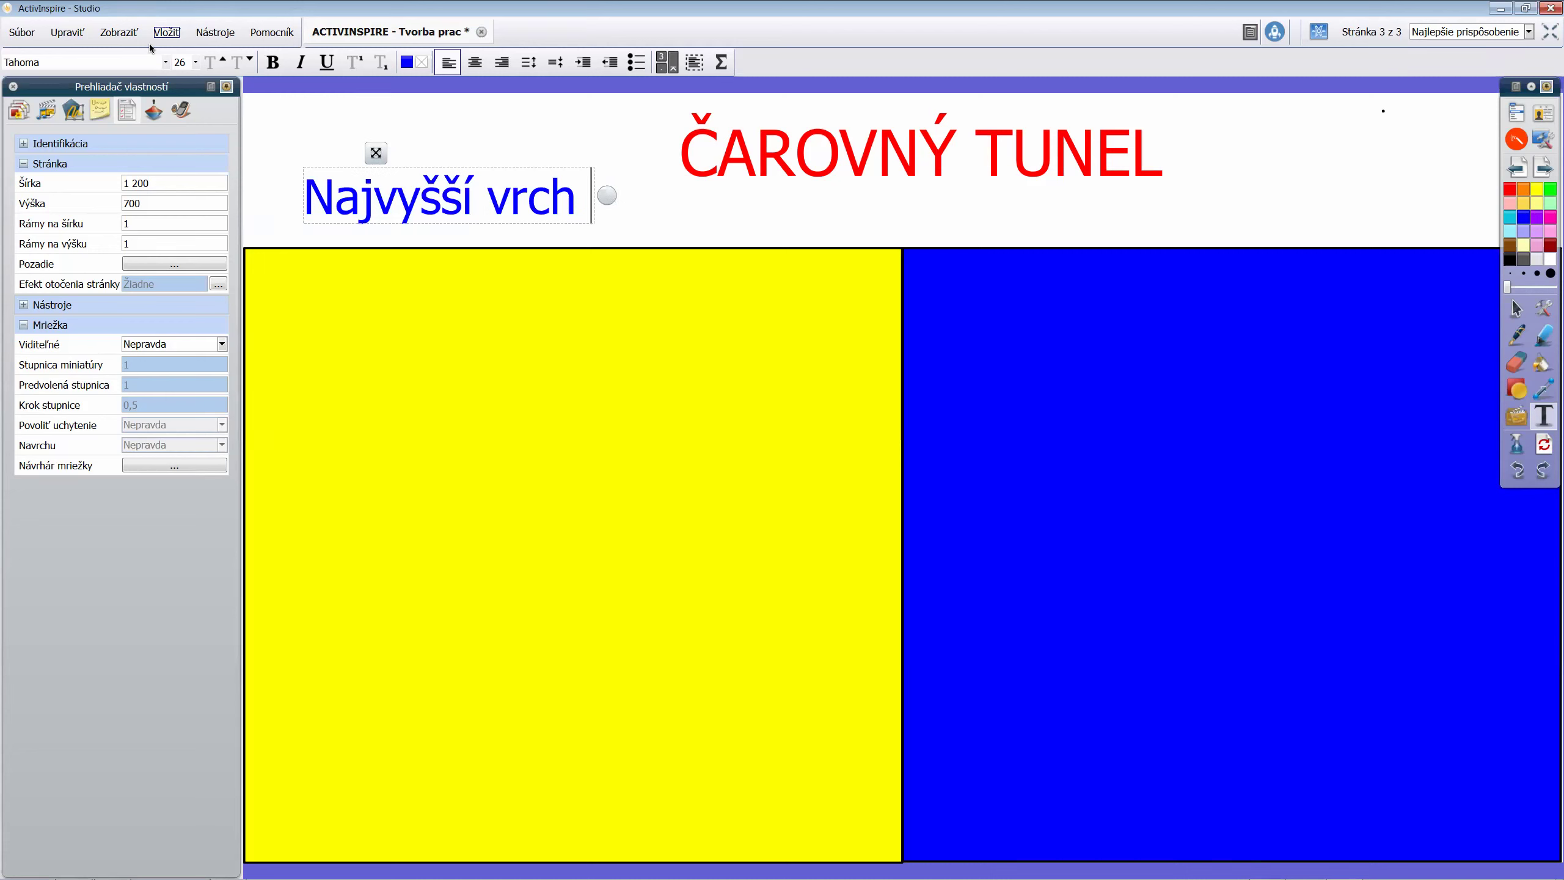
{"action": "type", "text": "N. Tatie"}
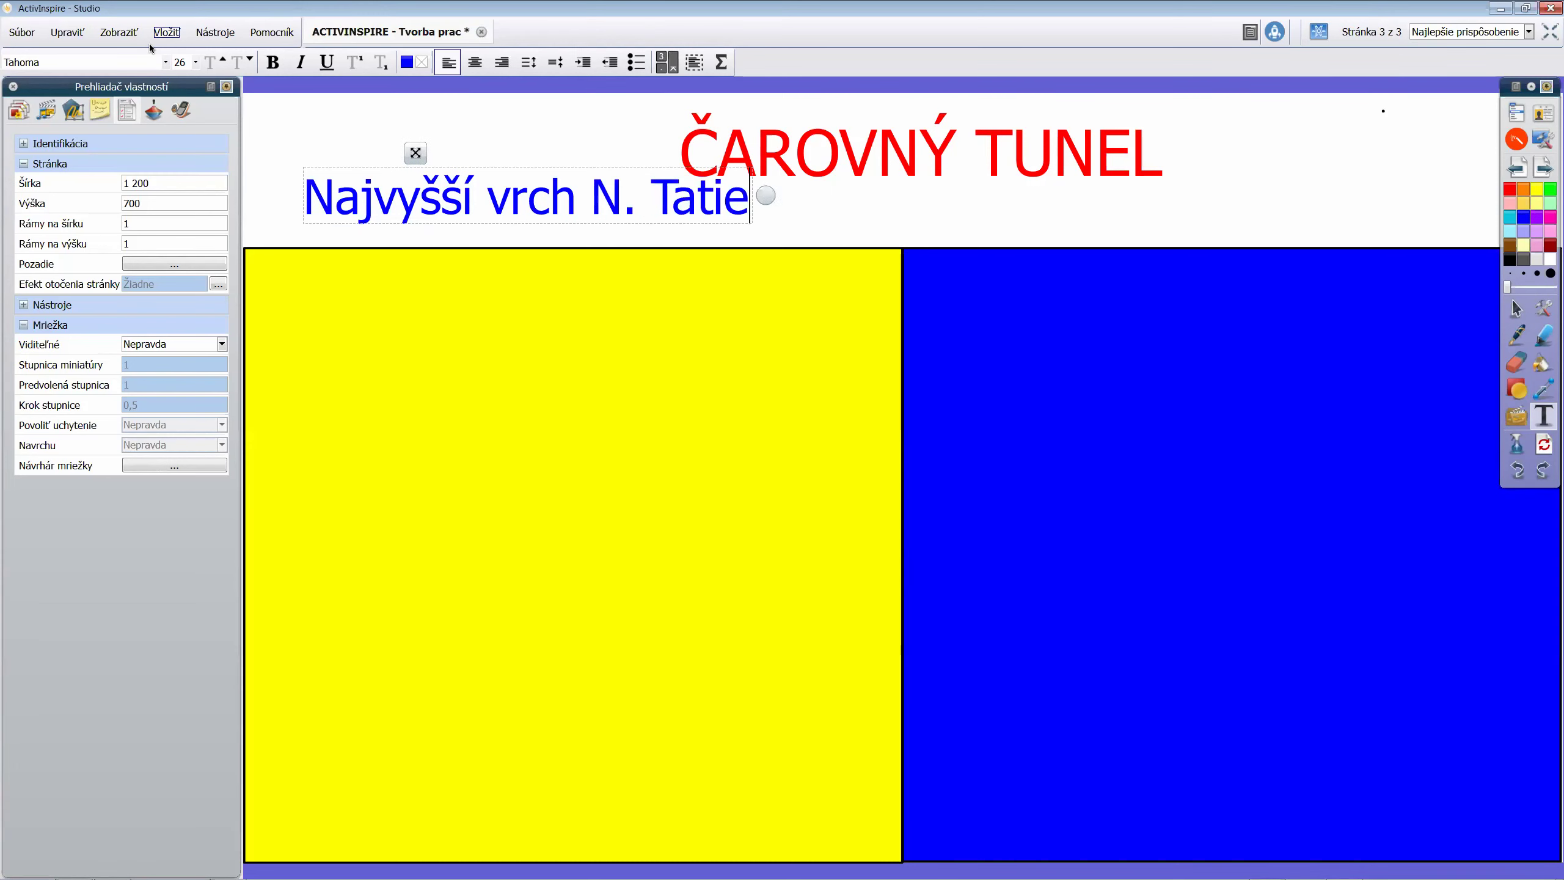
{"action": "type", "text": "r"}
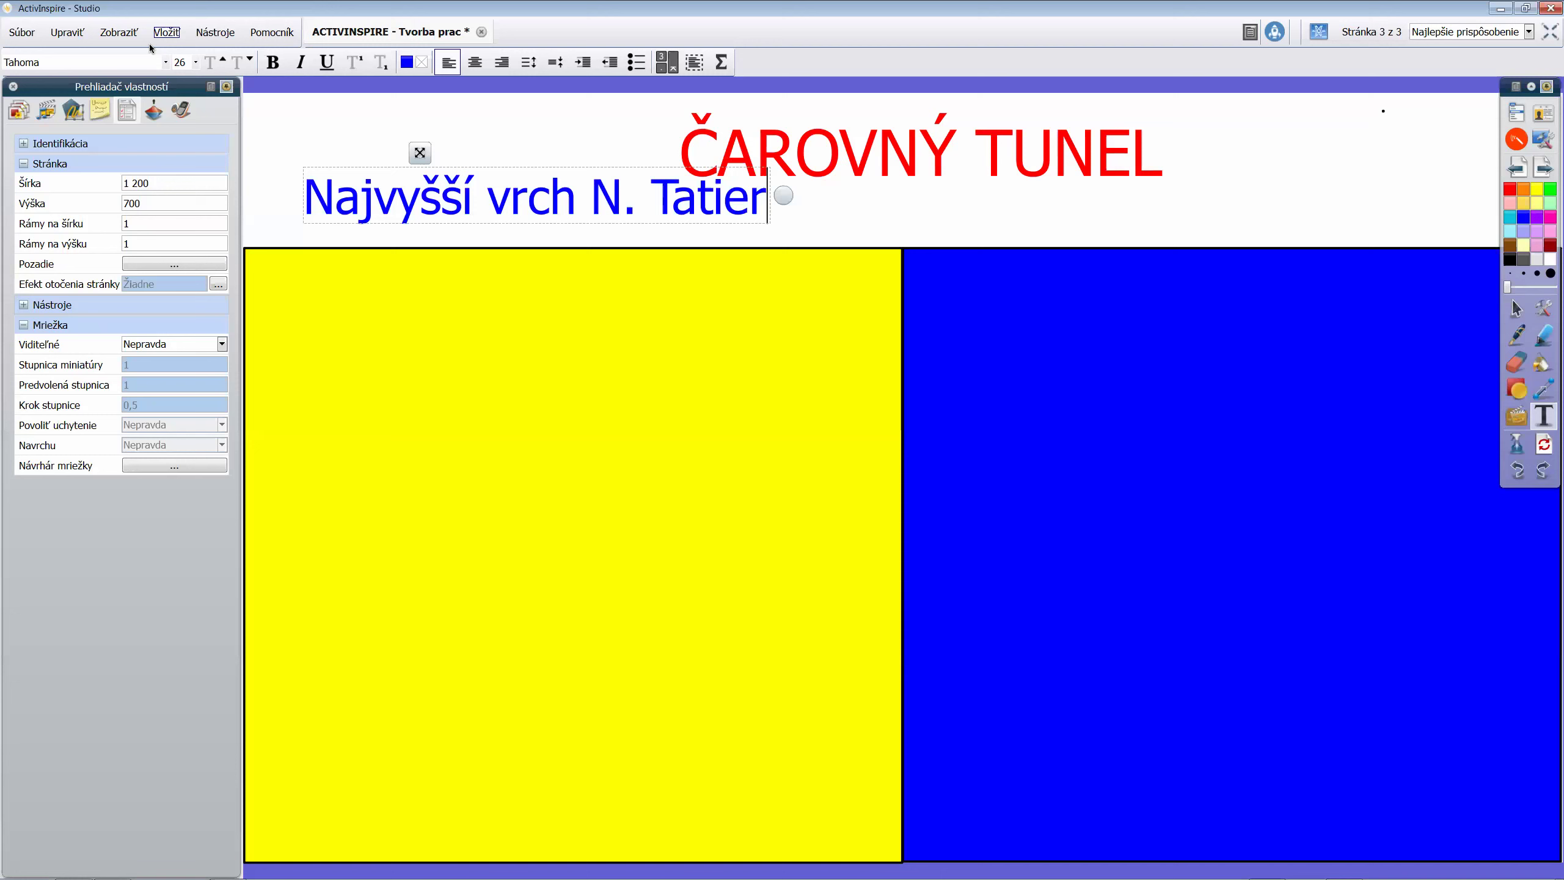
{"action": "type", "text": "?"}
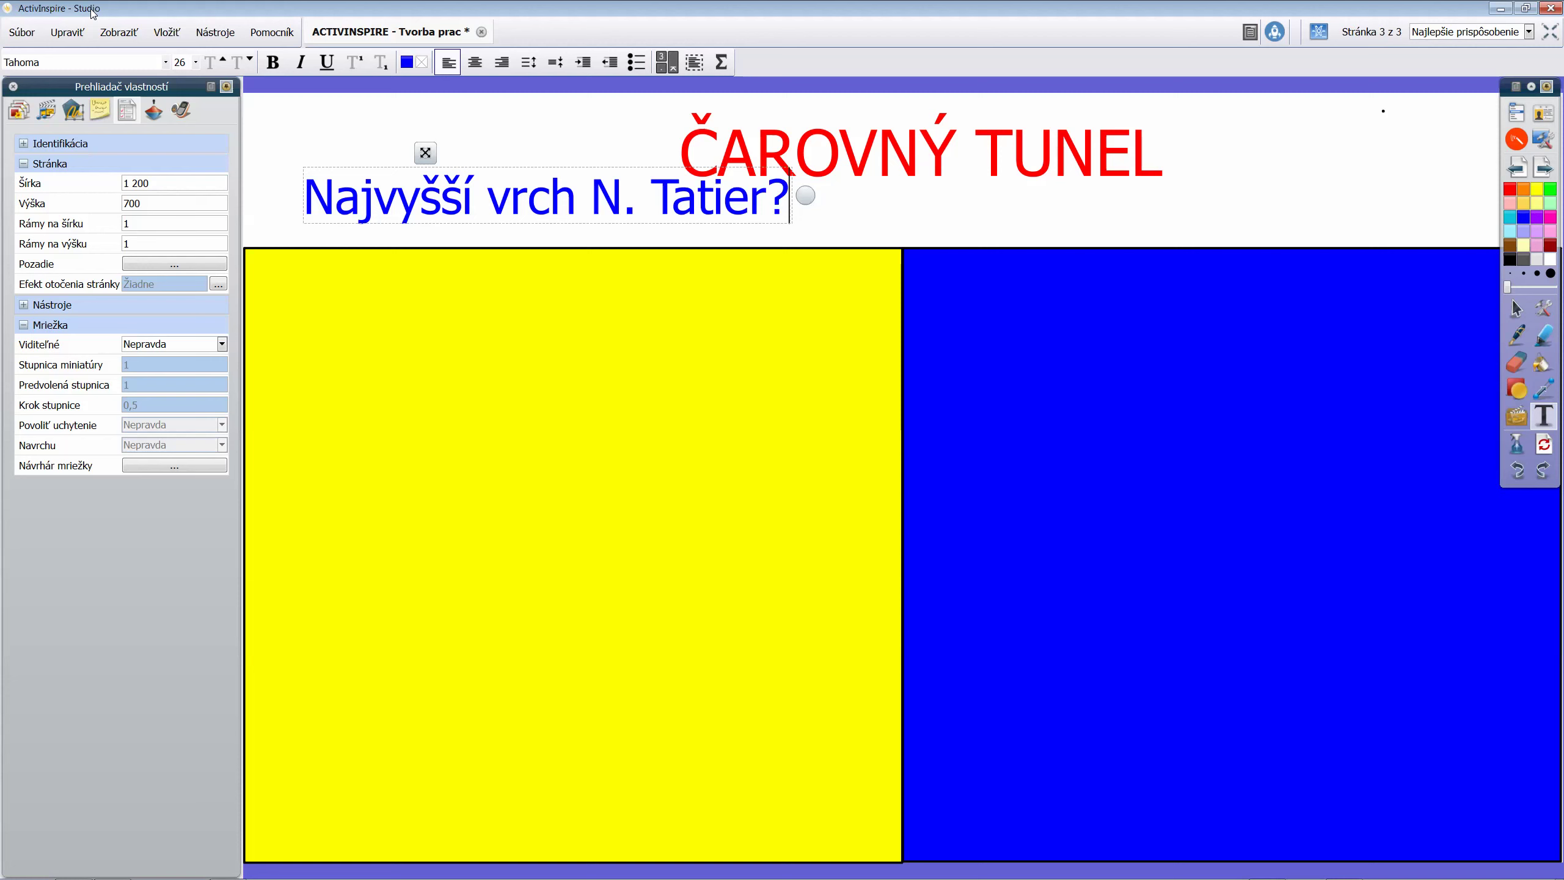
Add the answer "Ďumbier" on a second line below the question, using the yellow colour sampled from the yellow rectangle
{"action": "key", "text": "Return"}
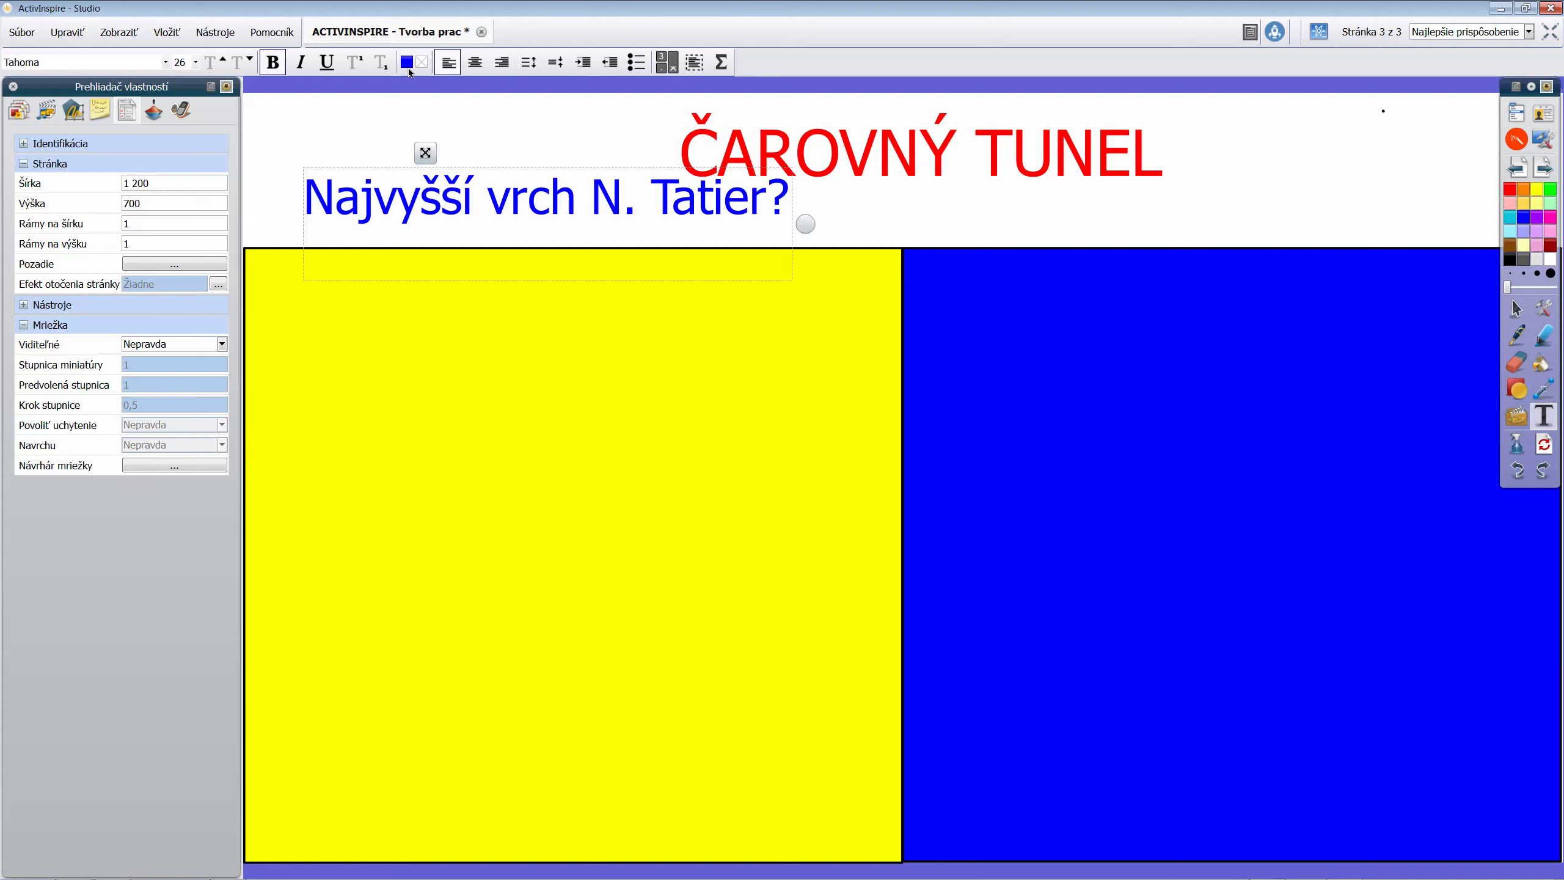
{"action": "left_click", "coordinate": [406, 64]}
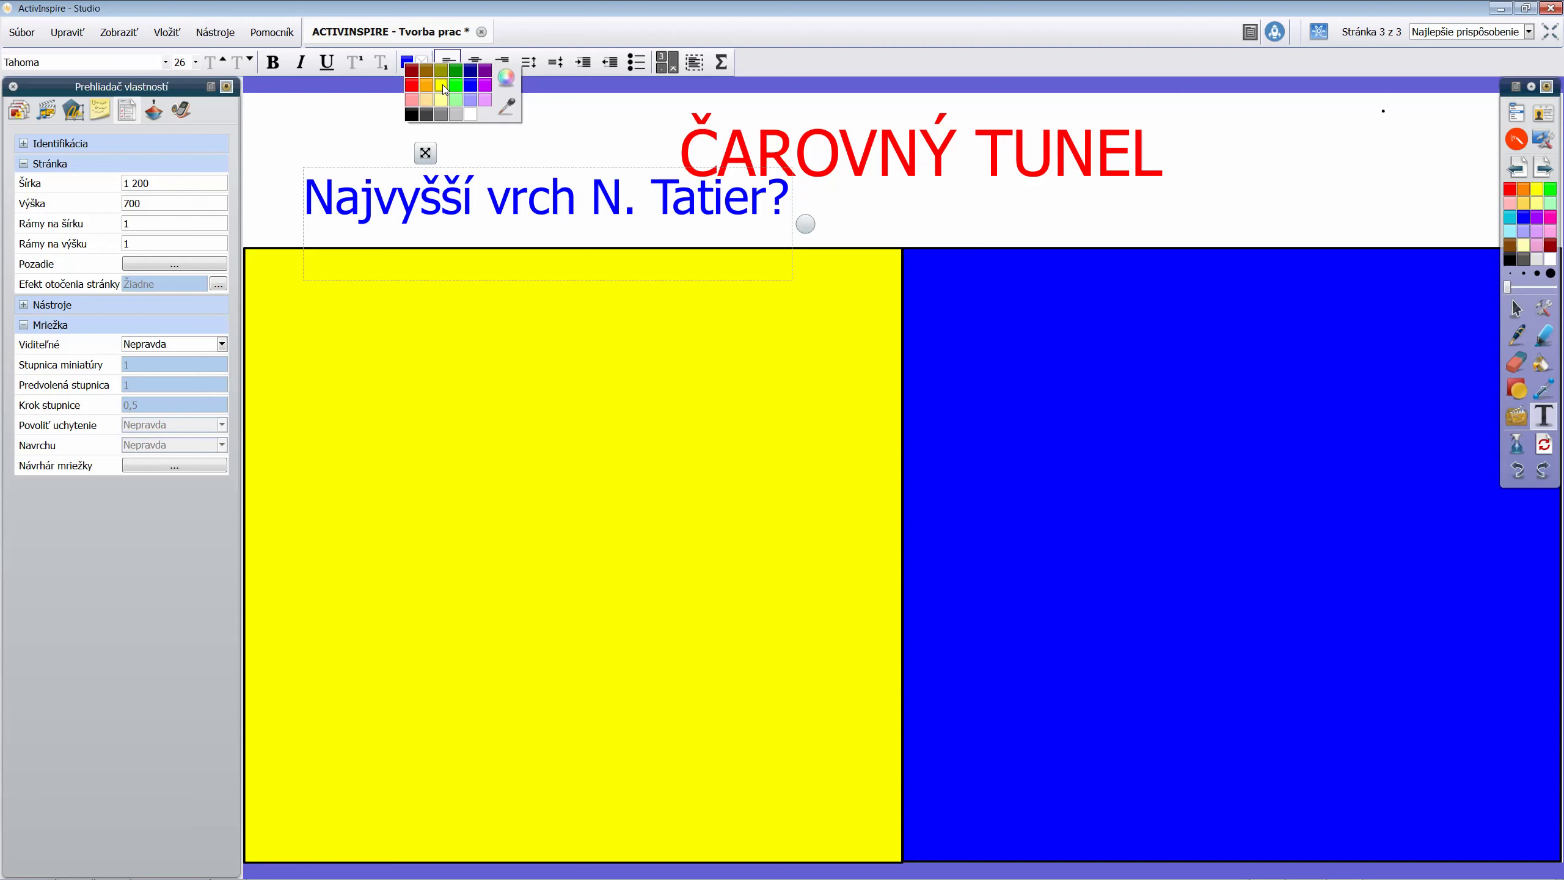
{"action": "left_click", "coordinate": [509, 106]}
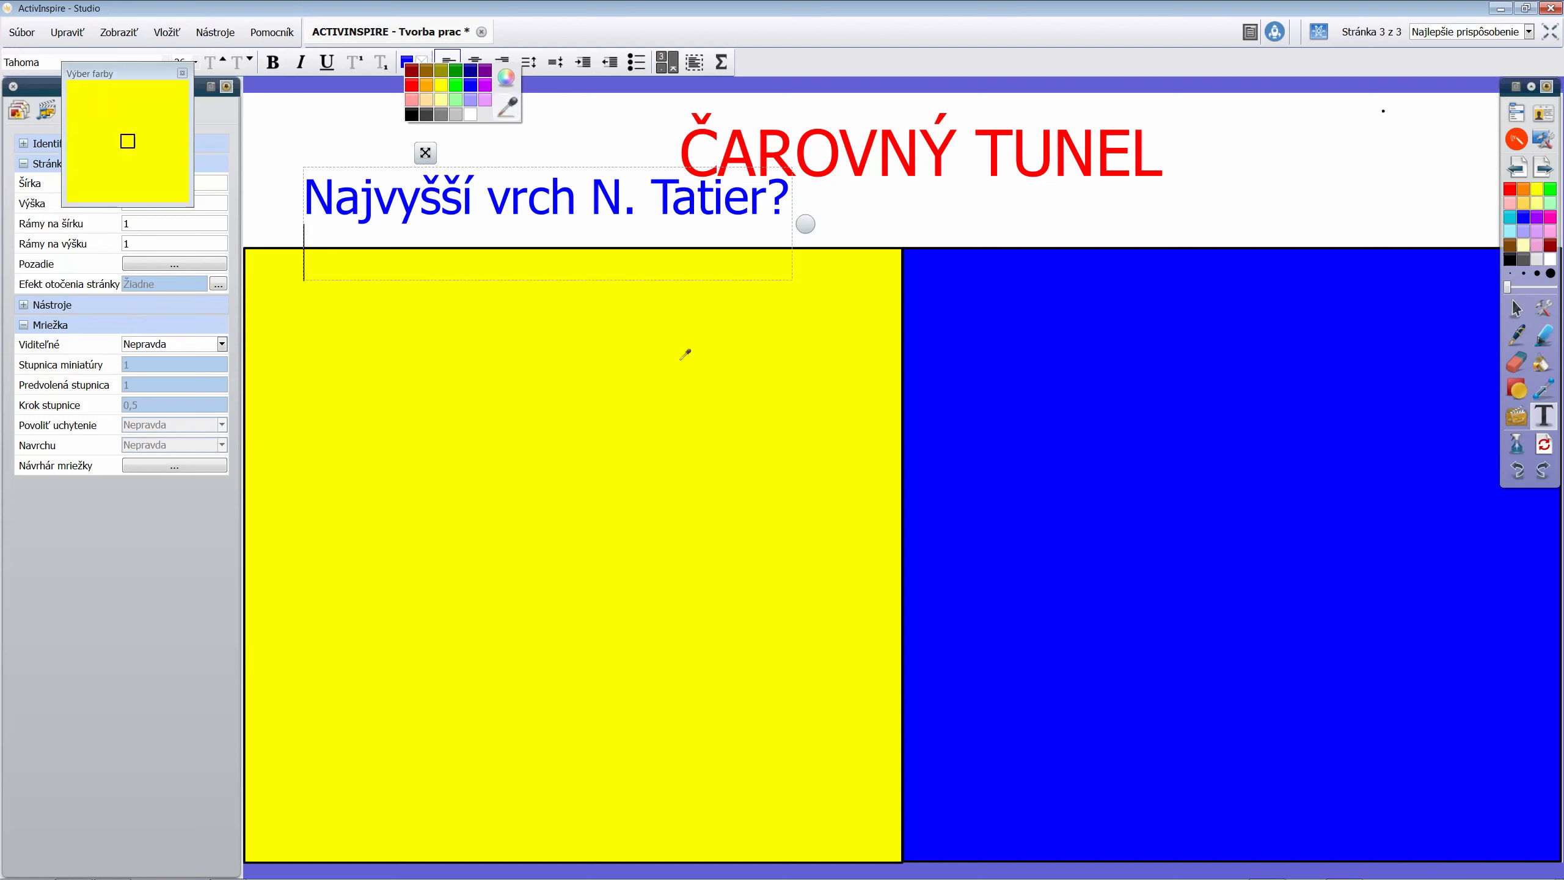
{"action": "left_click", "coordinate": [685, 354]}
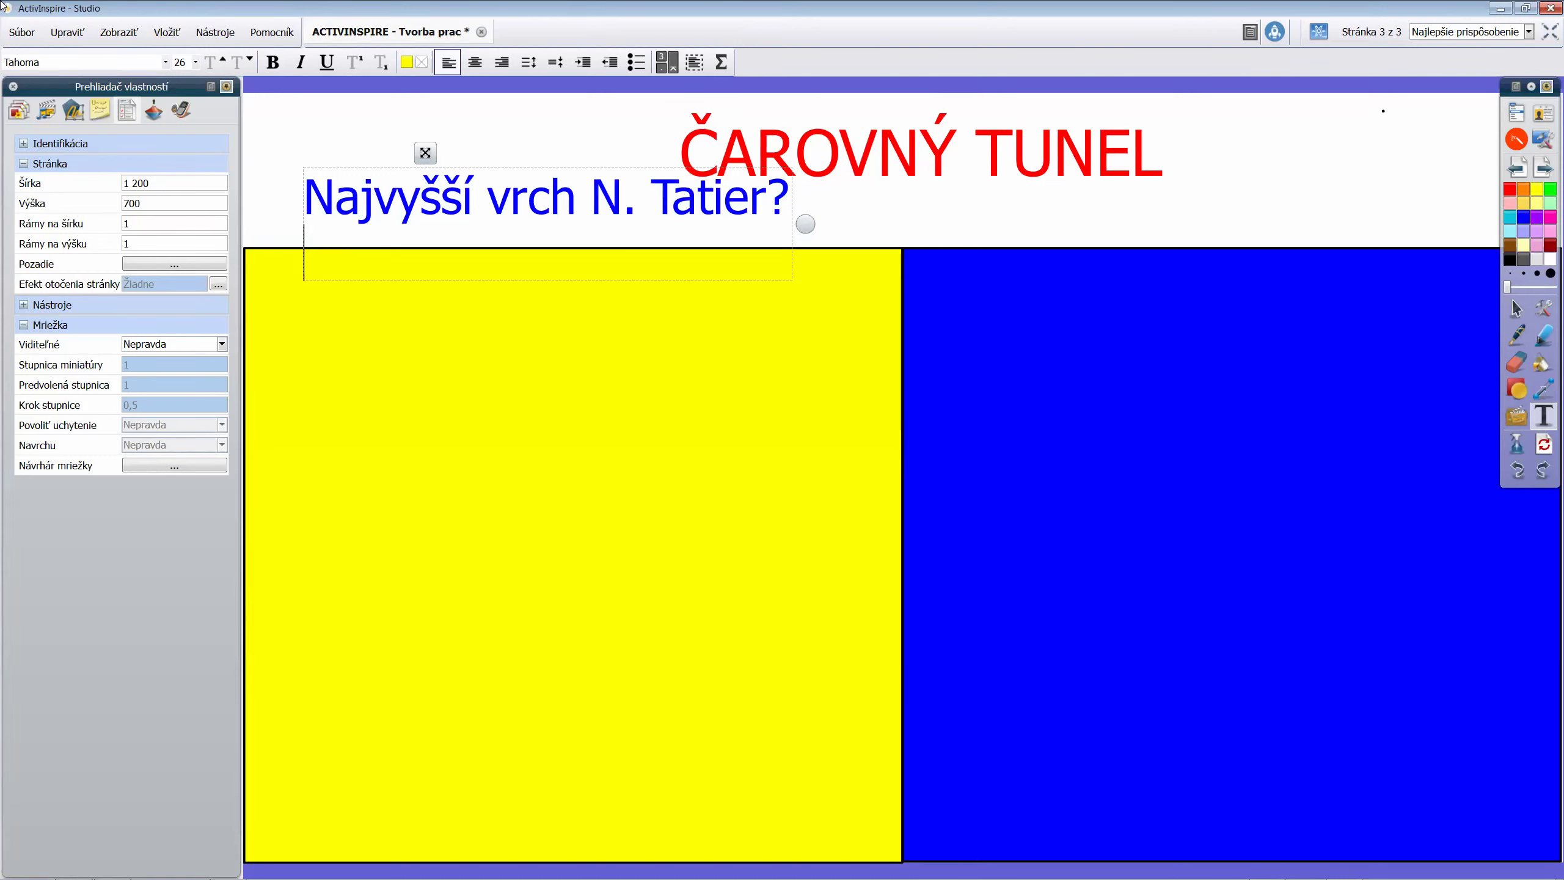
{"action": "type", "text": "Ďumbe"}
{"action": "key", "text": "BackSpace"}
{"action": "type", "text": "ier"}
Replace the abbreviation "N." in the question with "Nízkych"
{"action": "key", "text": "BackSpace"}
{"action": "type", "text": "íz"}
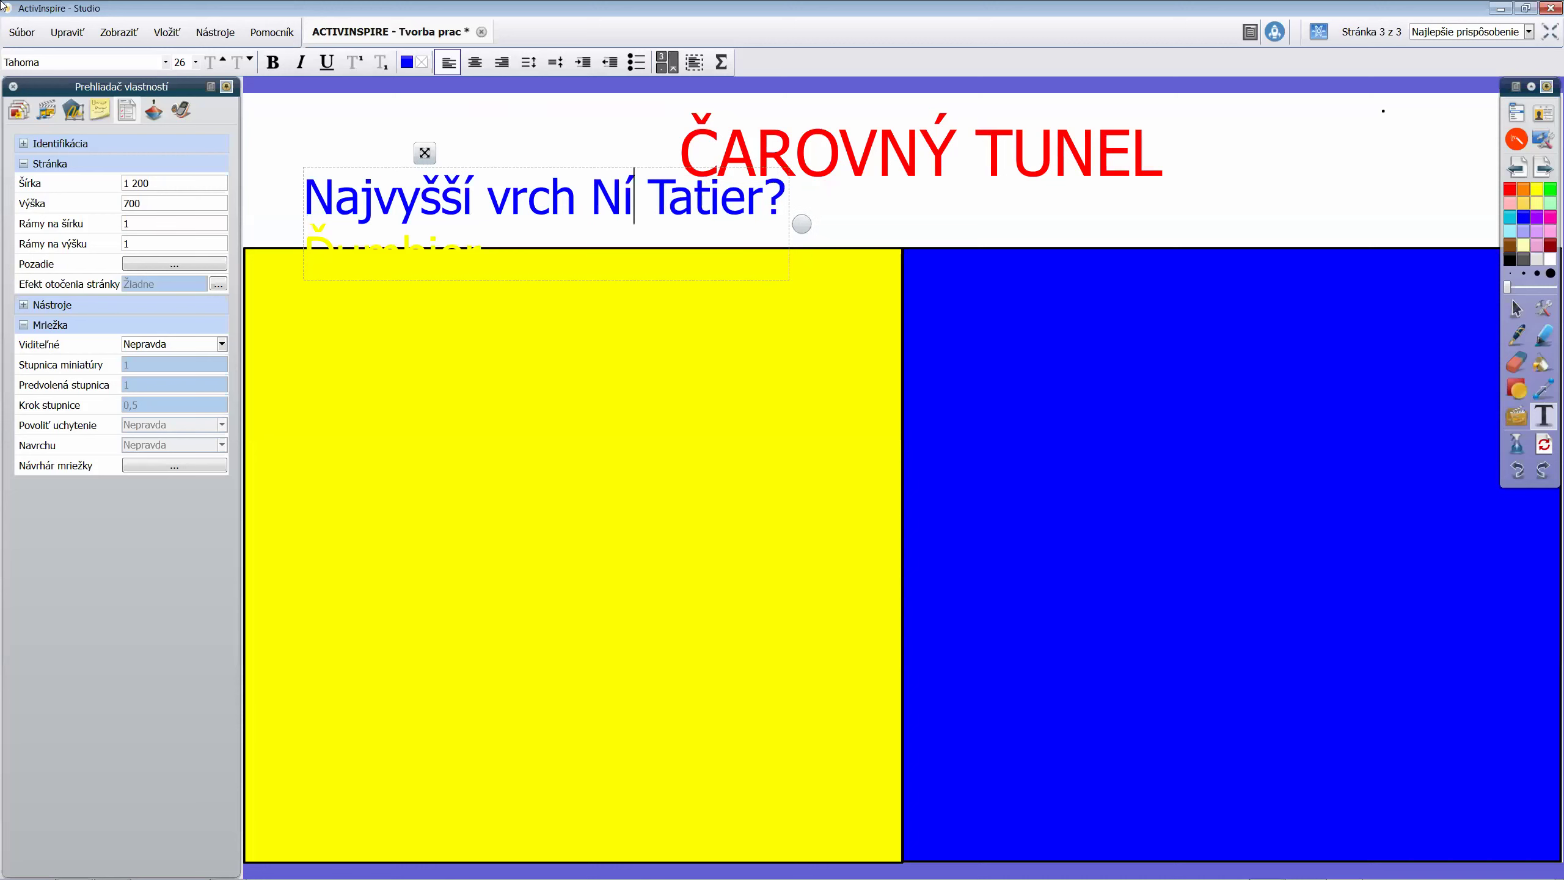
{"action": "type", "text": "kych"}
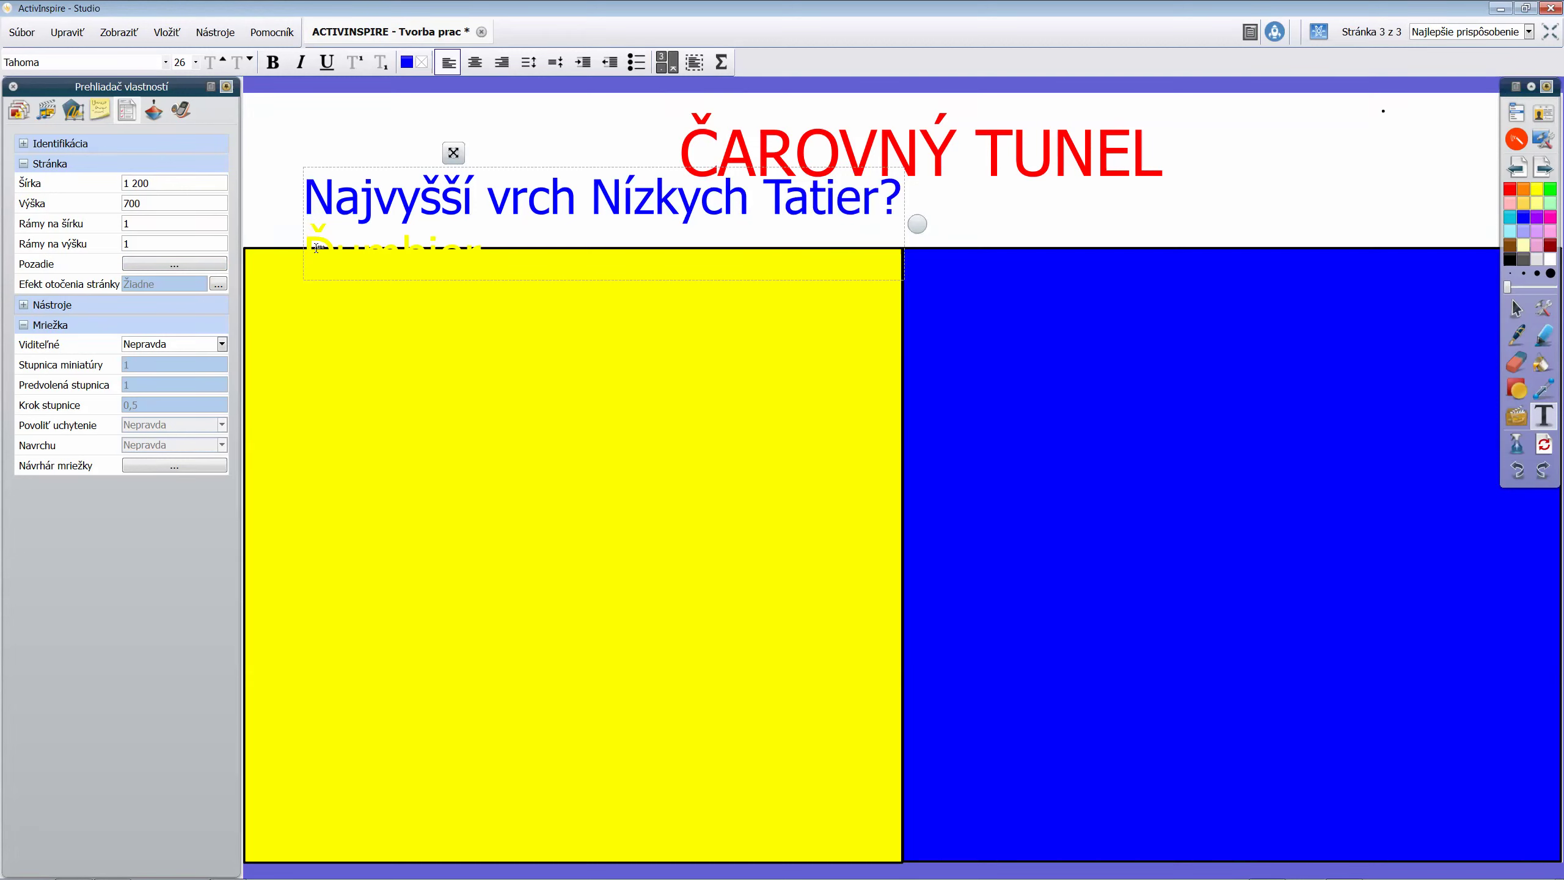
Centre the question and answer lines, widening the text box so the question fits on one line
{"action": "left_click", "coordinate": [316, 247]}
{"action": "left_click", "coordinate": [475, 64]}
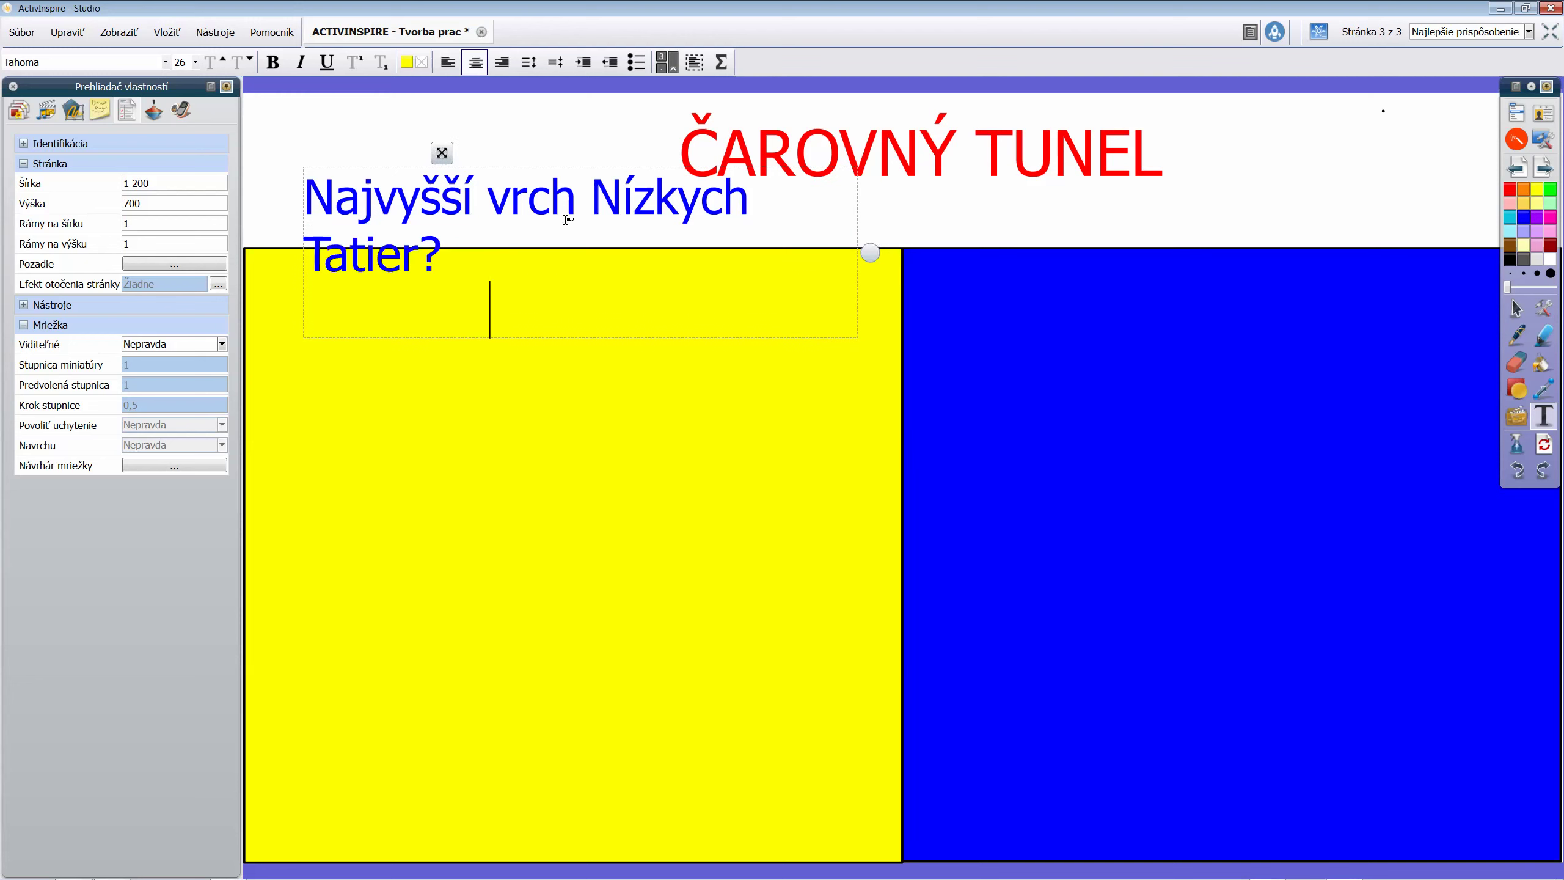
{"action": "left_click_drag", "start_coordinate": [863, 252], "coordinate": [919, 250]}
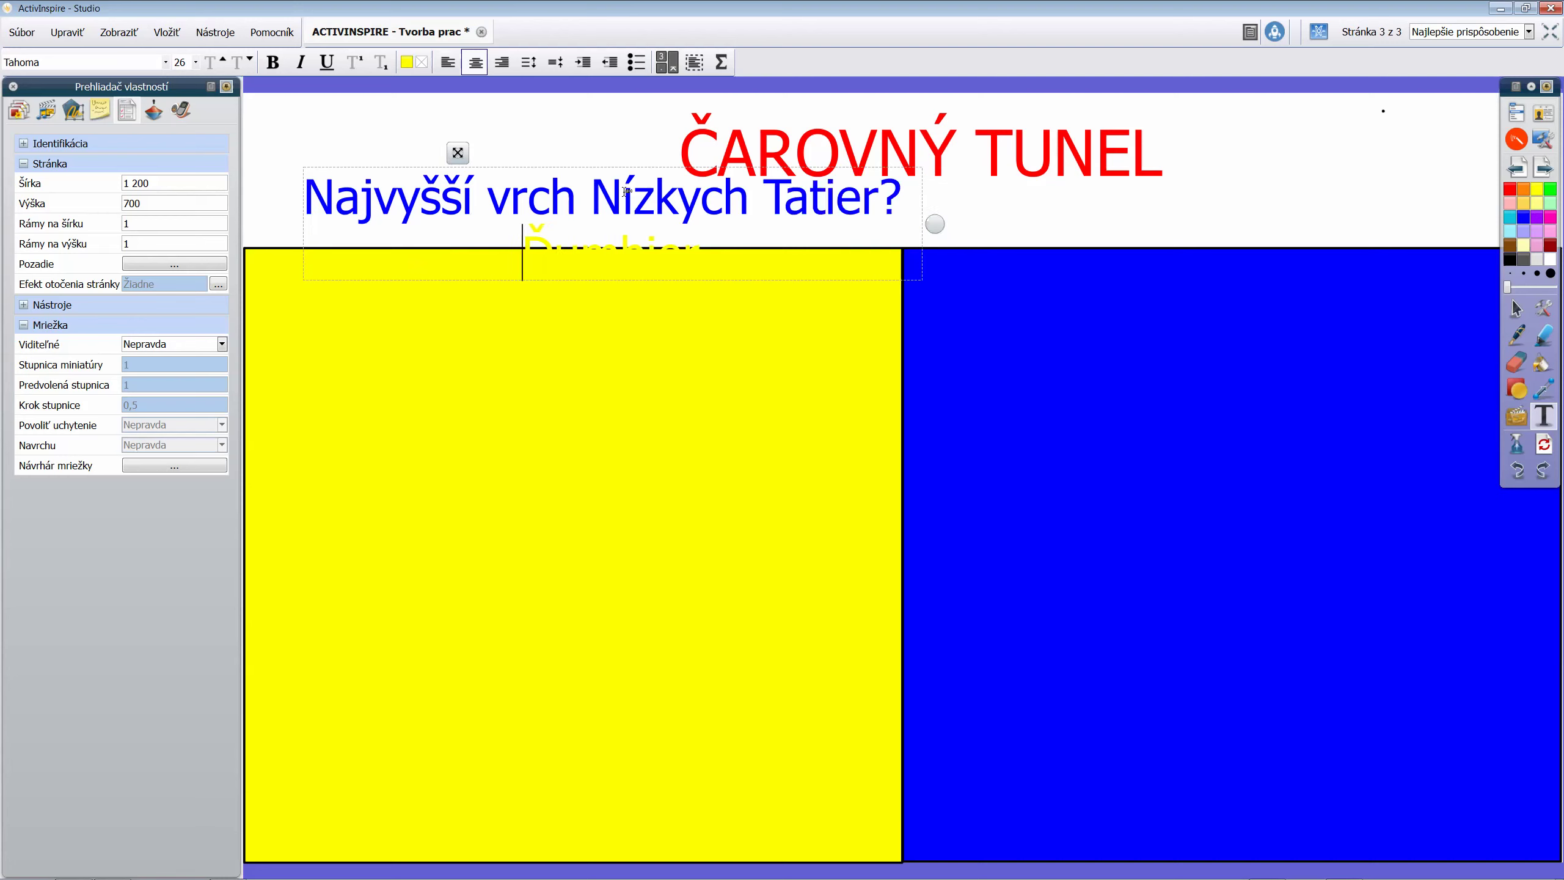
{"action": "left_click", "coordinate": [576, 196]}
{"action": "left_click", "coordinate": [475, 61]}
Shrink the question-and-answer text to a scale factor of 0.81 and place it in the upper part of the yellow rectangle
{"action": "left_click_drag", "start_coordinate": [459, 154], "coordinate": [422, 109]}
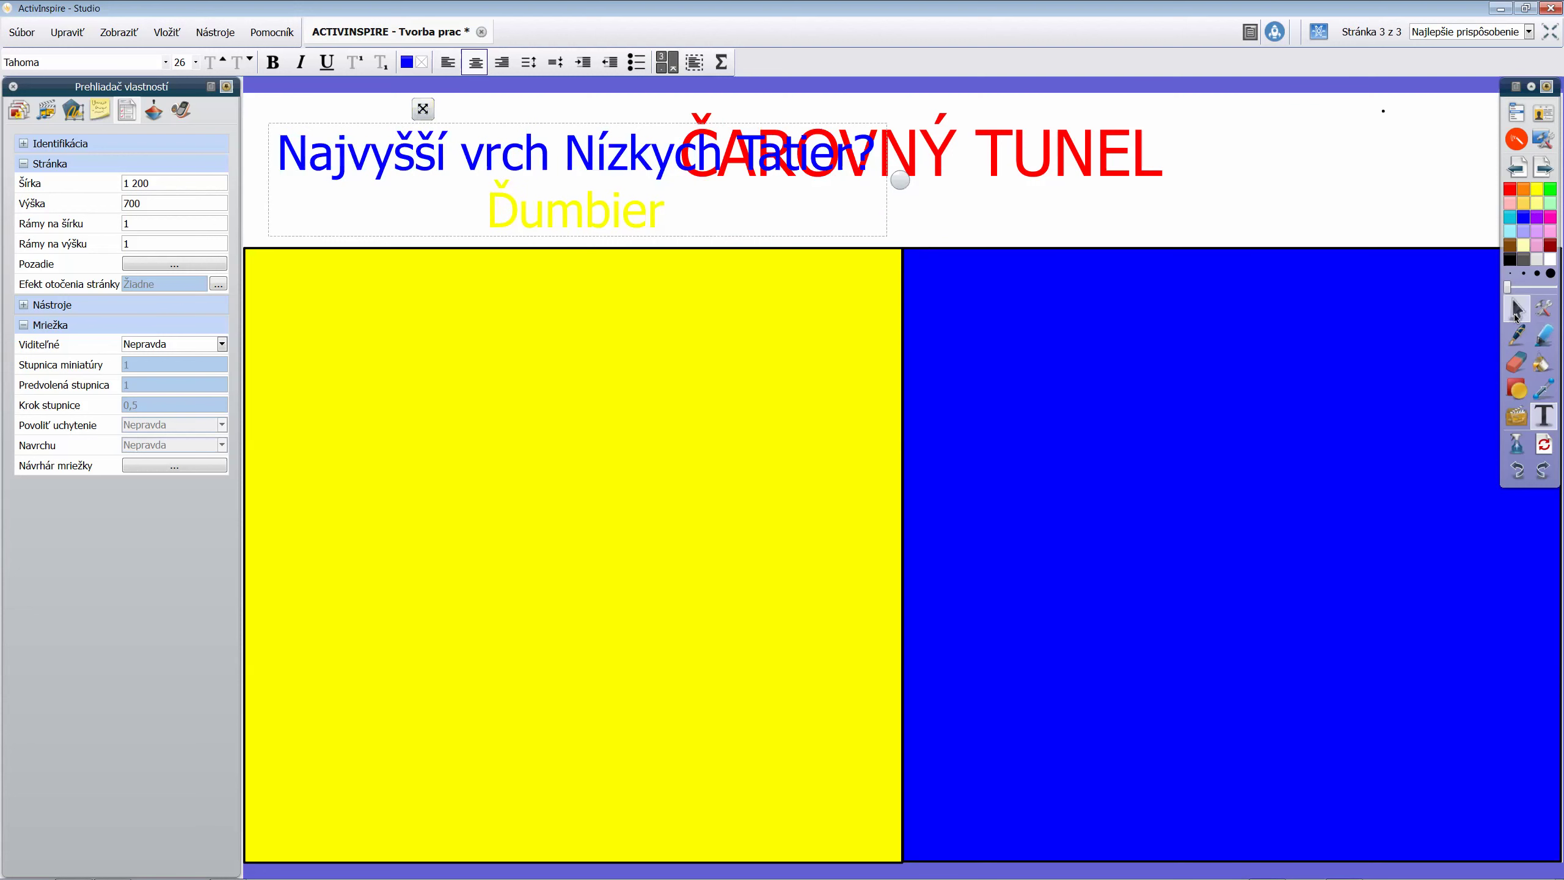
{"action": "left_click", "coordinate": [1516, 311]}
{"action": "left_click", "coordinate": [620, 146]}
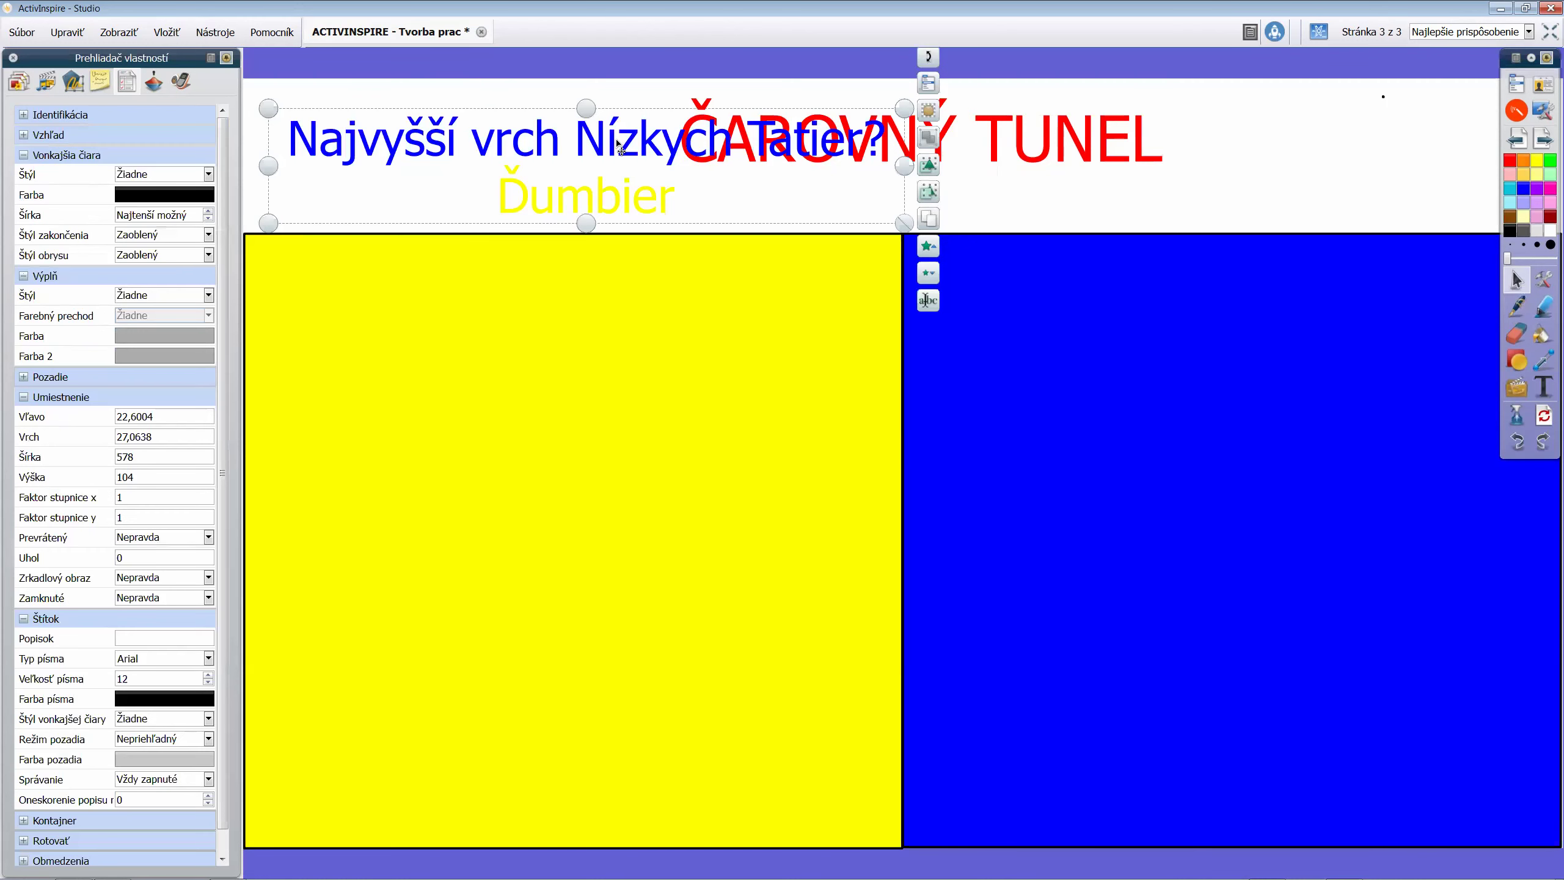
{"action": "left_click", "coordinate": [930, 276]}
{"action": "left_click", "coordinate": [870, 266]}
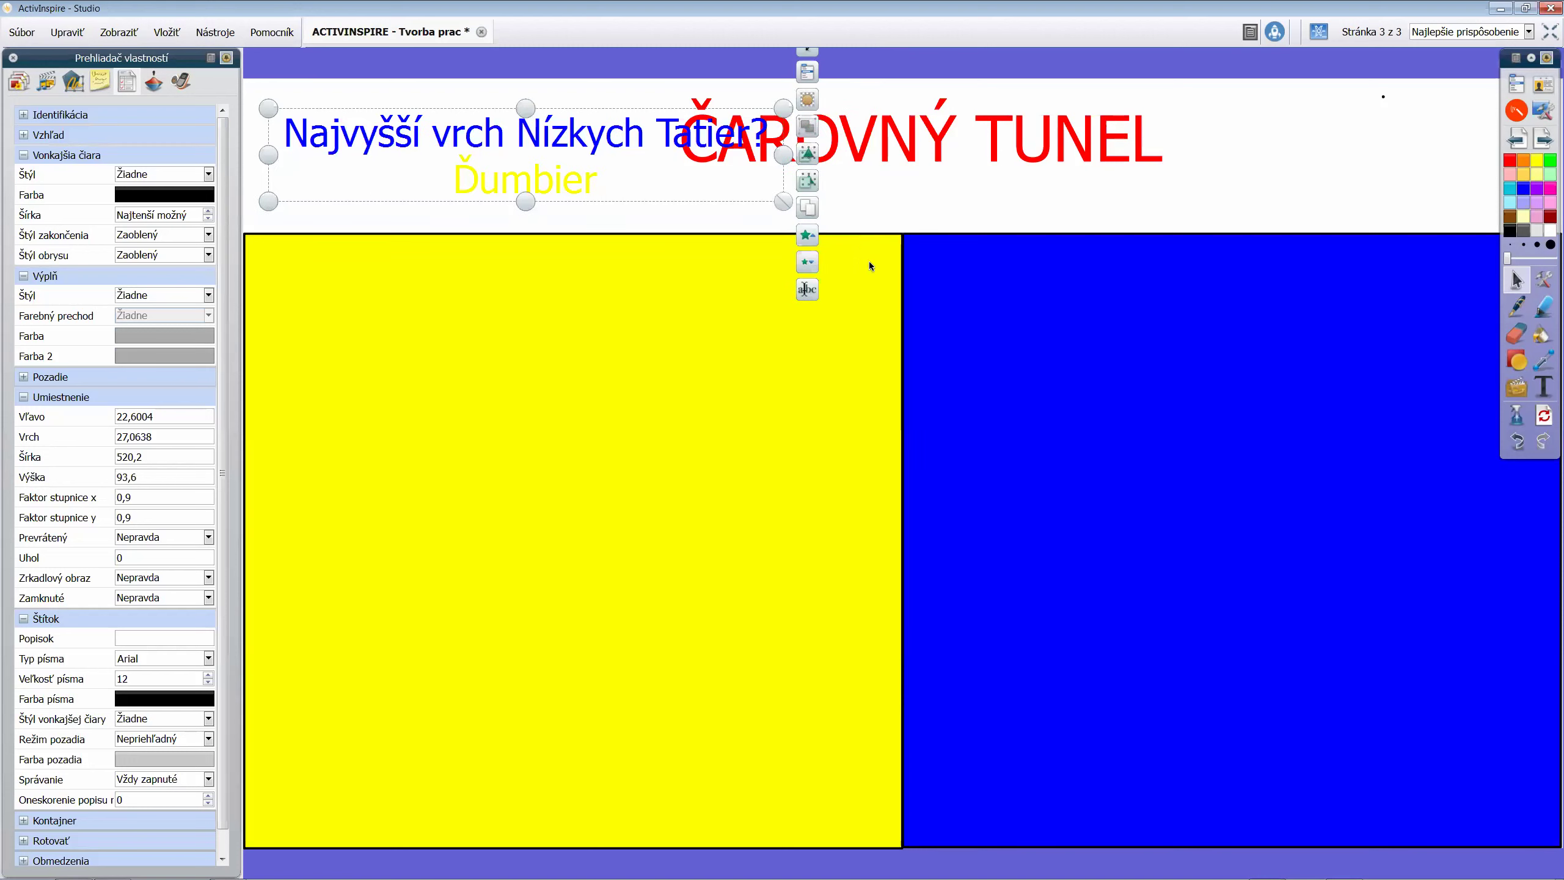
{"action": "left_click_drag", "start_coordinate": [487, 142], "coordinate": [505, 309]}
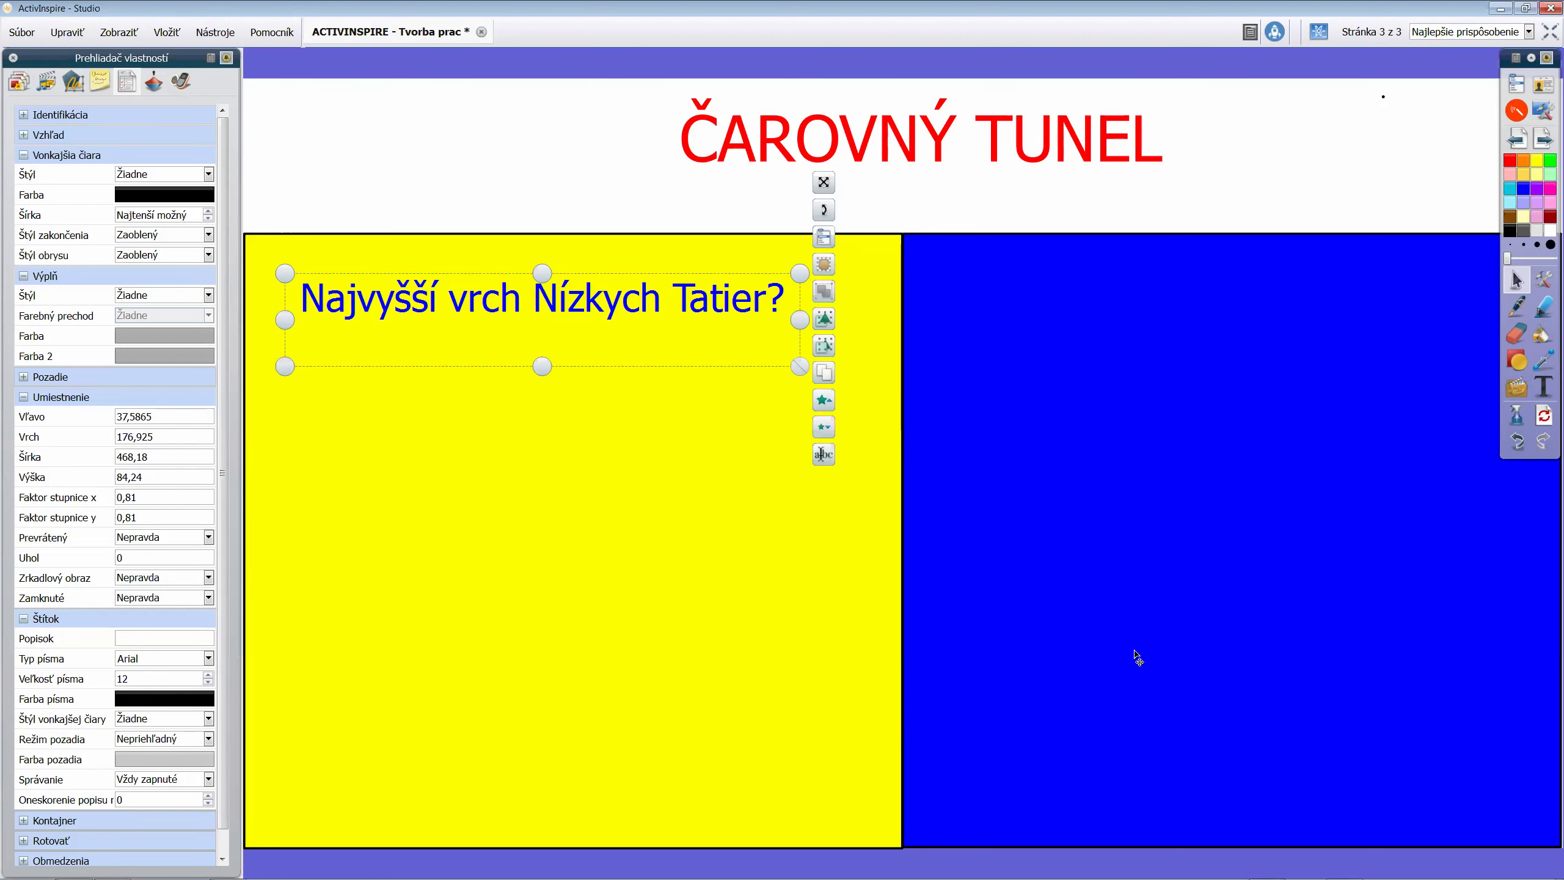
Draw a black vertical ellipse about 259 wide and 557 high over the border between the yellow and blue rectangles
{"action": "left_click", "coordinate": [1517, 362]}
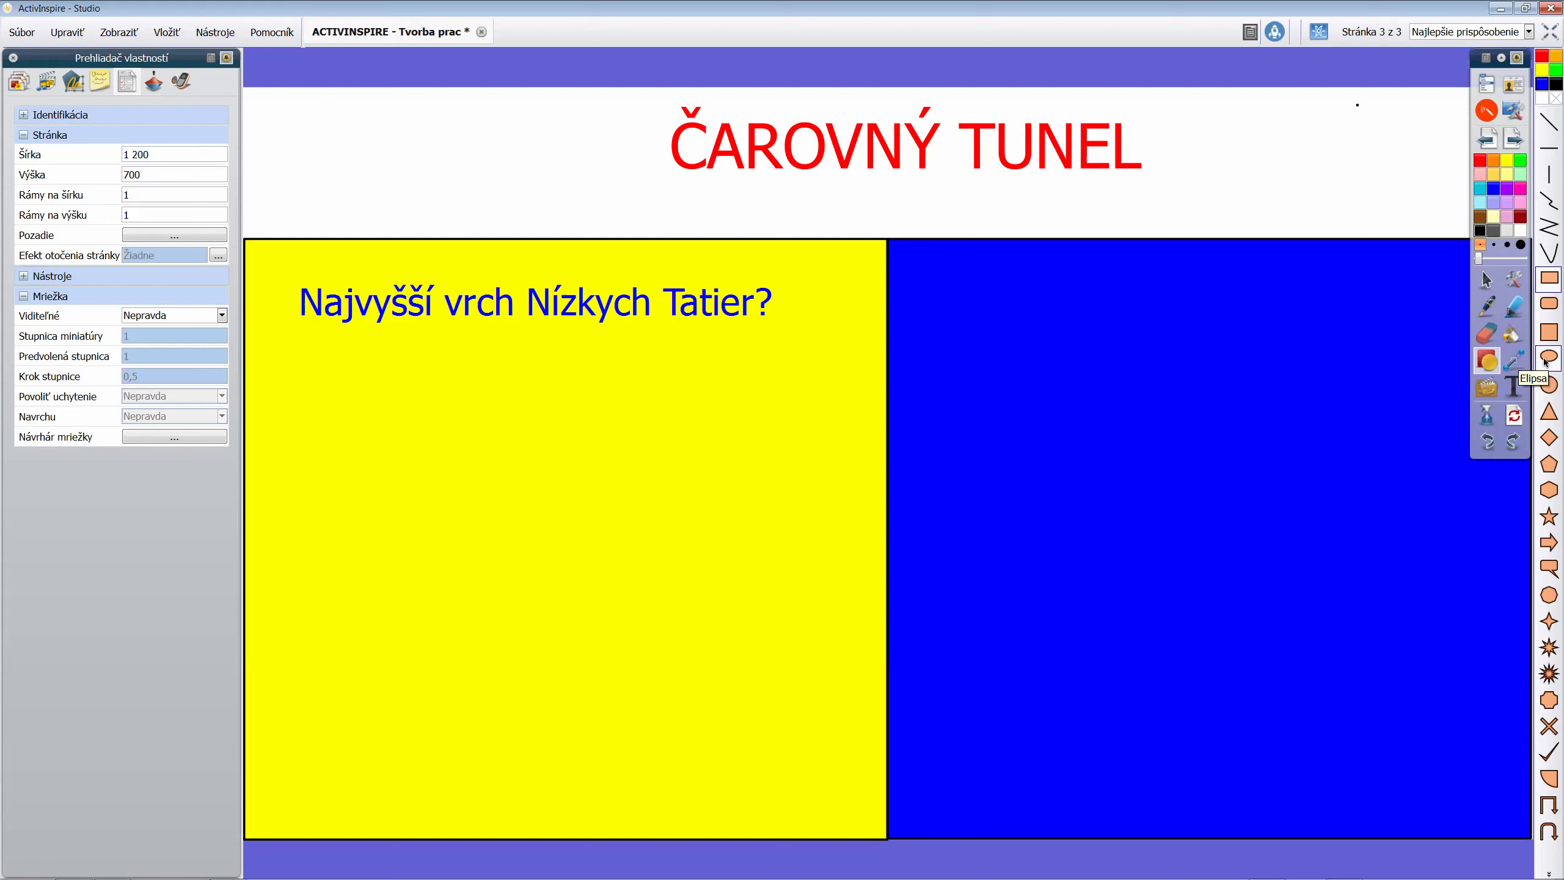
{"action": "left_click", "coordinate": [1546, 363]}
{"action": "left_click_drag", "start_coordinate": [780, 241], "coordinate": [1058, 840]}
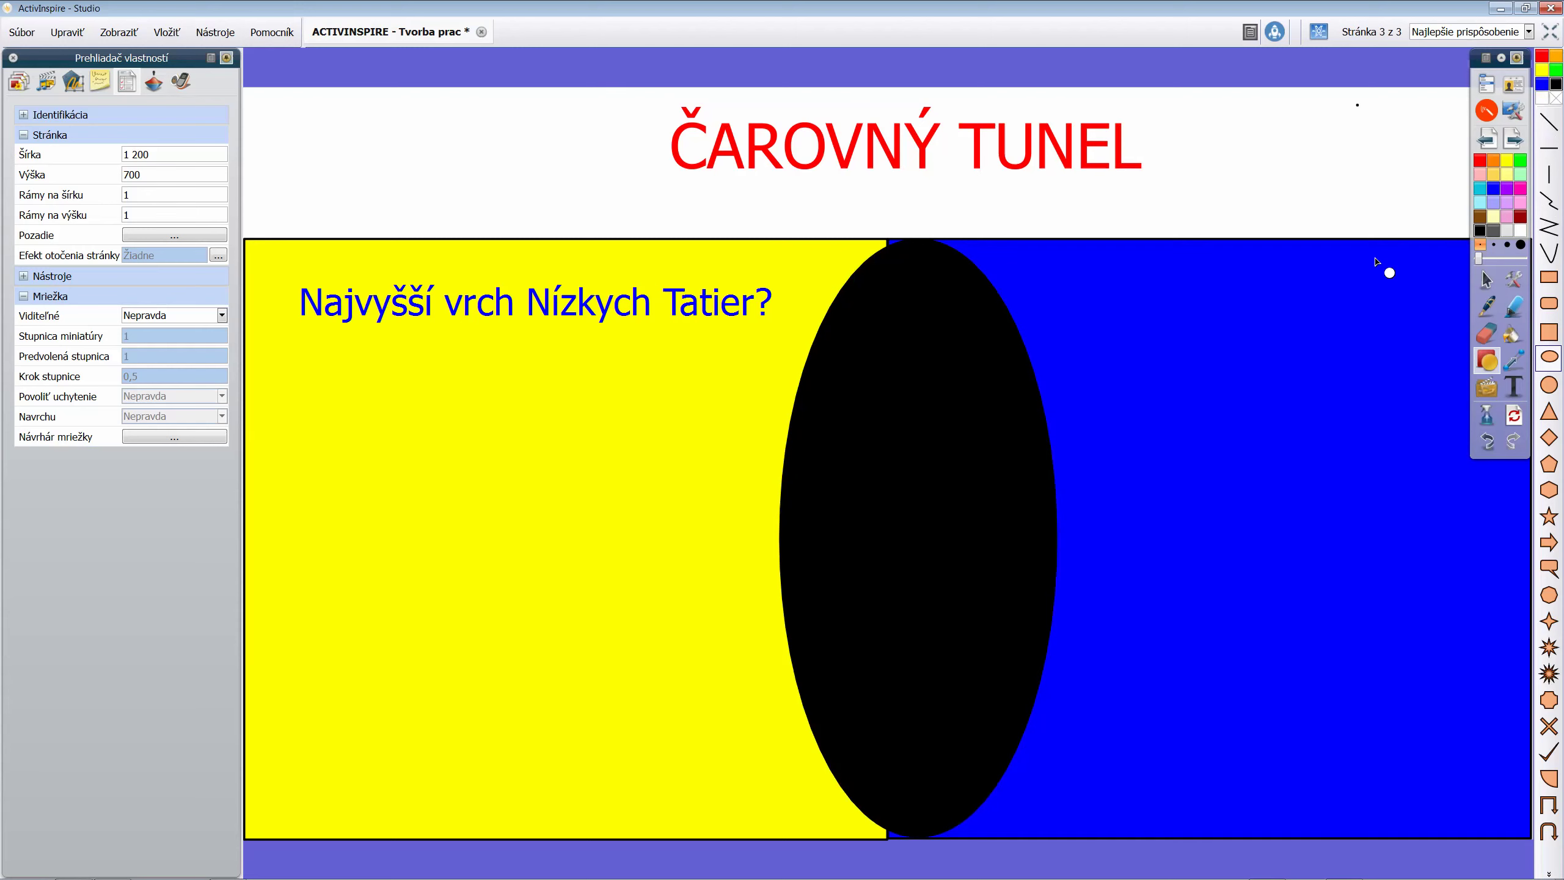
Narrow the black ellipse to about 226 wide, centre it on the rectangles' border, and stretch it to their full height, about 559
{"action": "left_click", "coordinate": [1486, 281]}
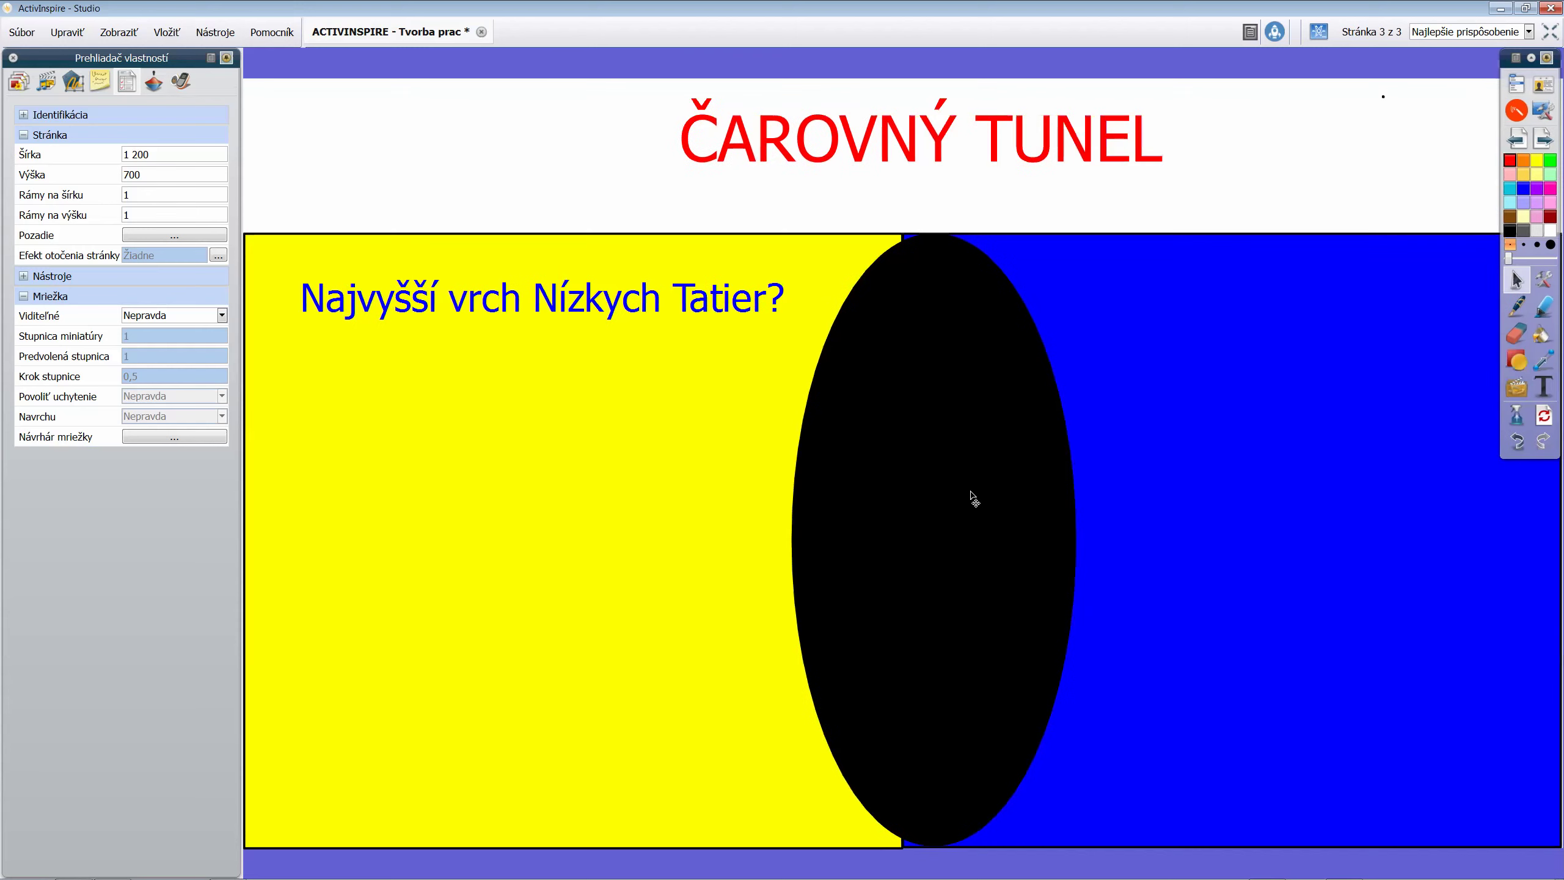
{"action": "left_click", "coordinate": [974, 500]}
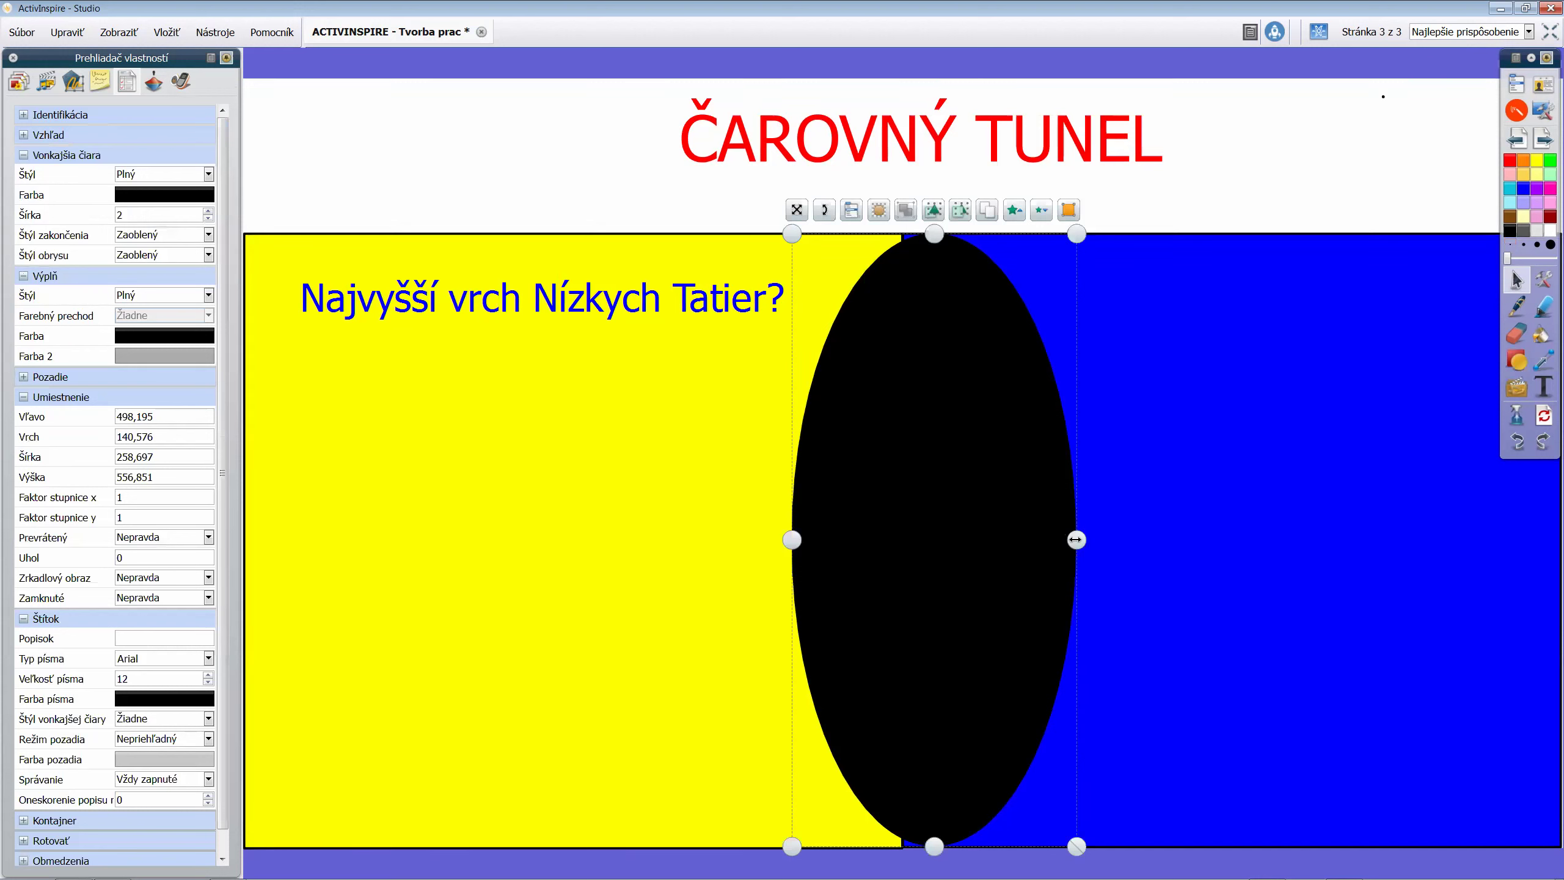
{"action": "left_click_drag", "start_coordinate": [1067, 540], "coordinate": [977, 536]}
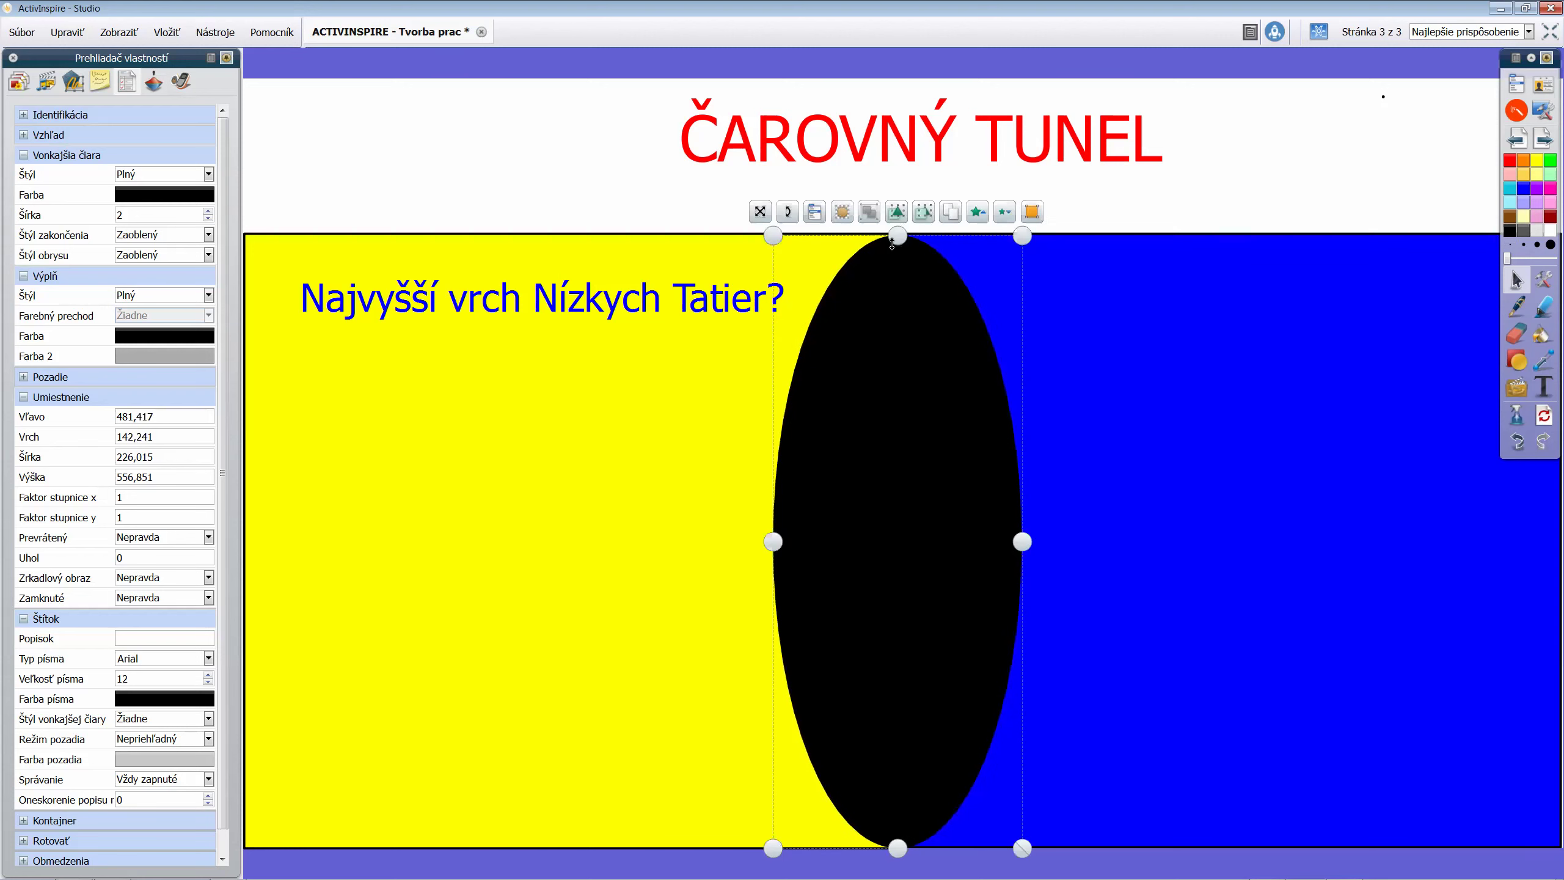
{"action": "left_click_drag", "start_coordinate": [895, 238], "coordinate": [896, 235]}
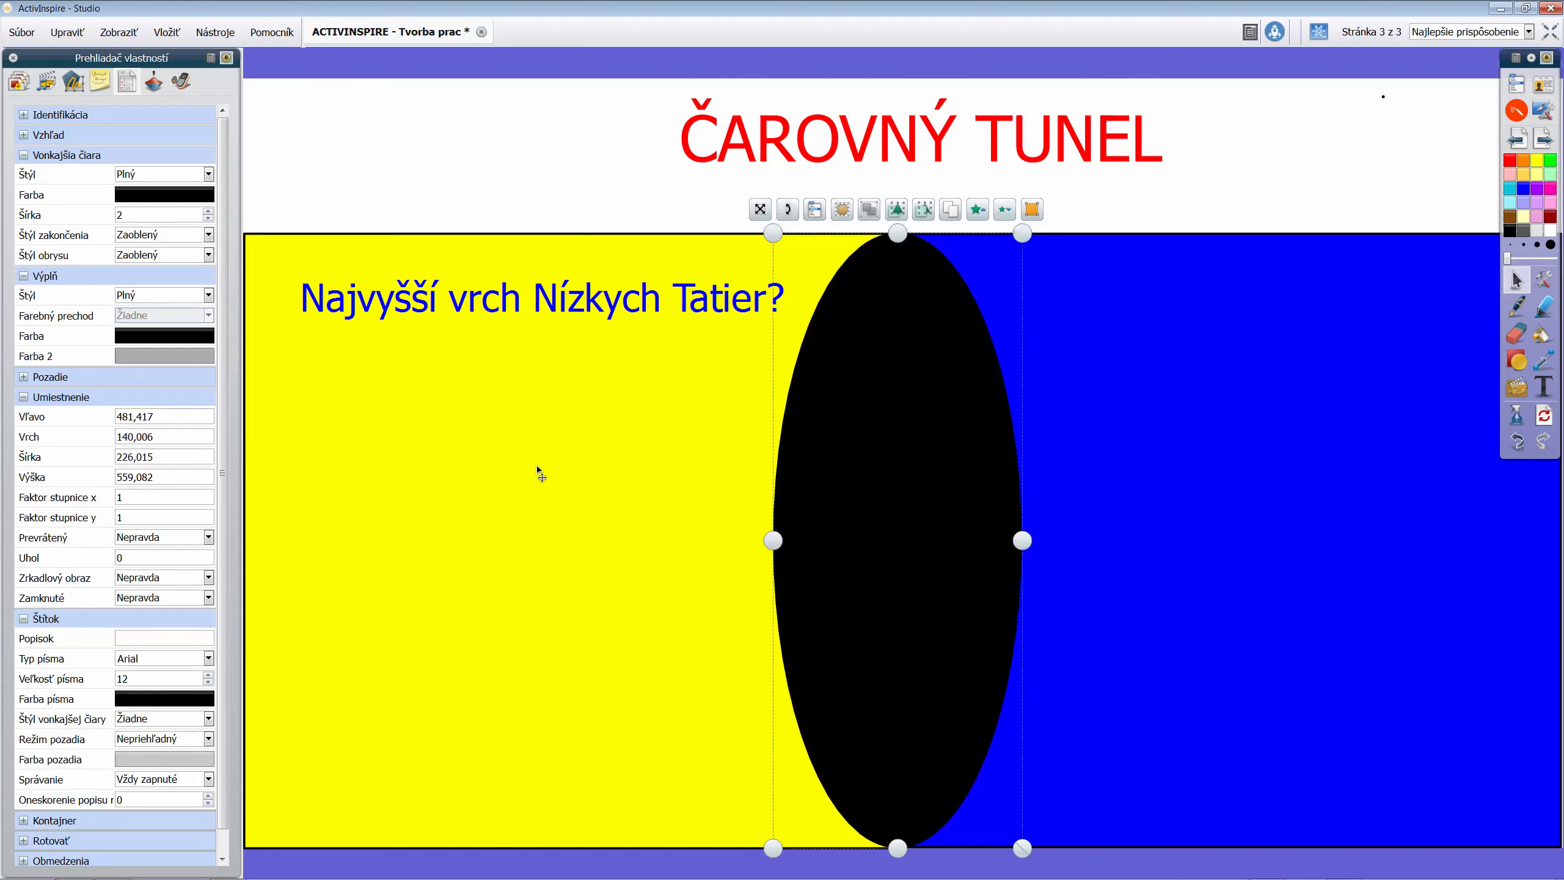
{"action": "left_click", "coordinate": [547, 446]}
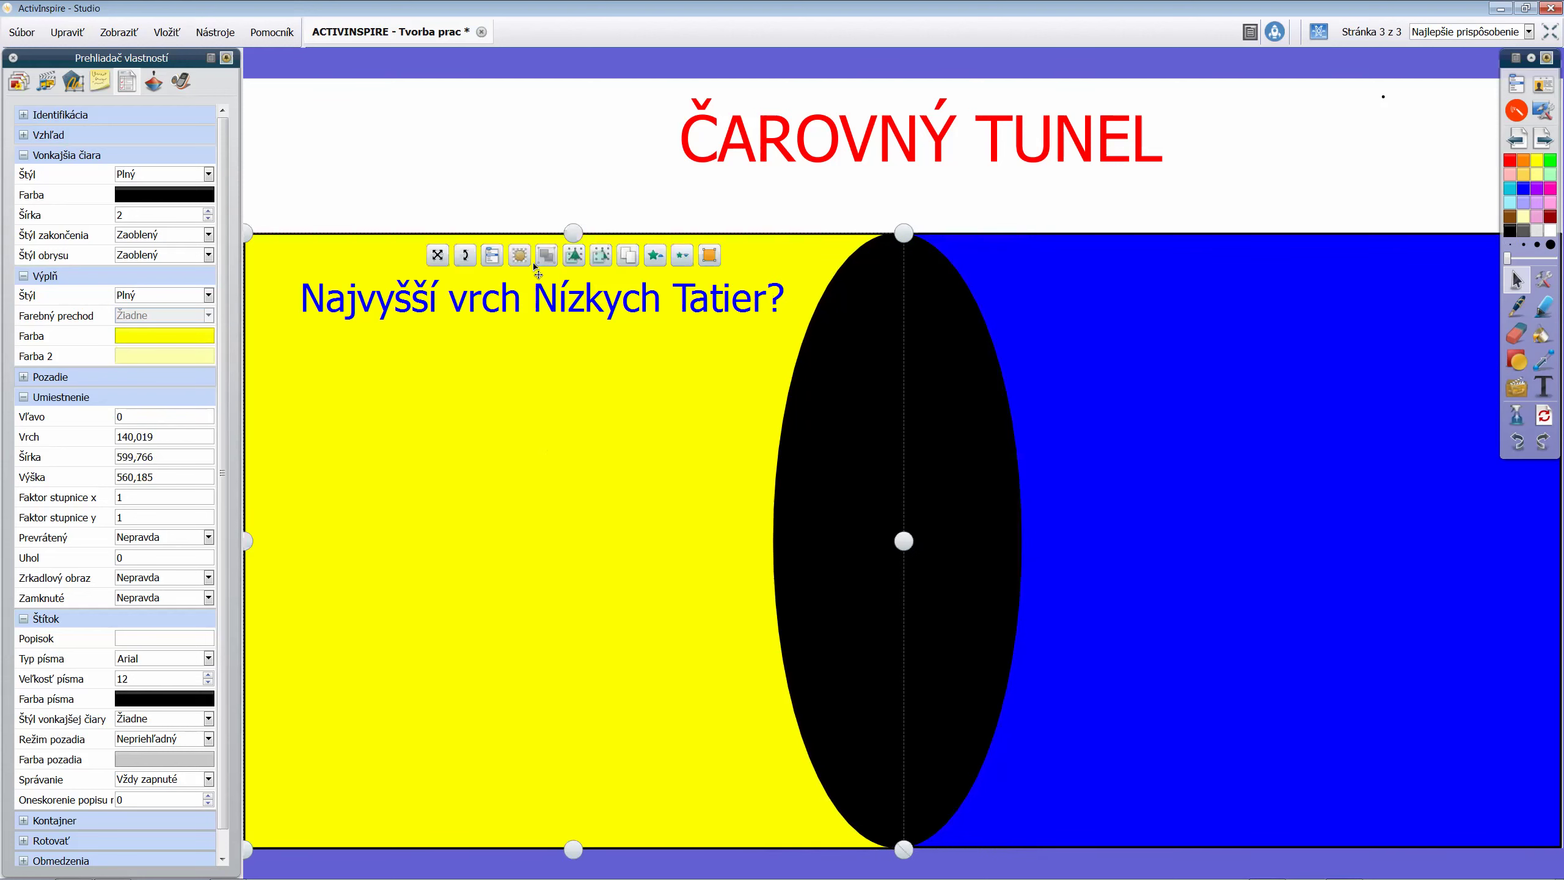
{"action": "left_click", "coordinate": [524, 160]}
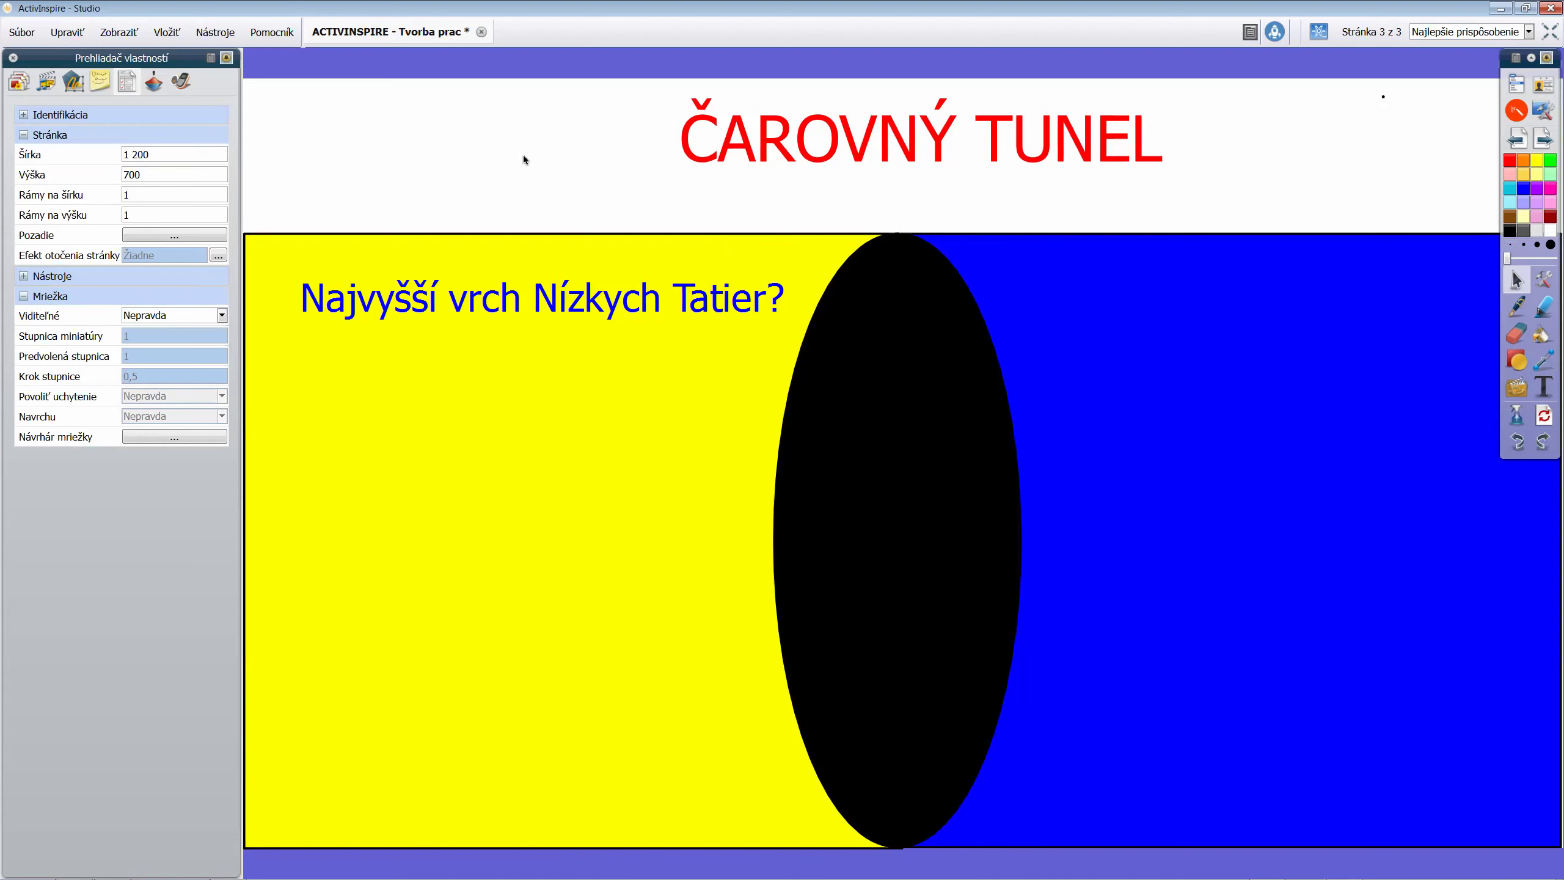
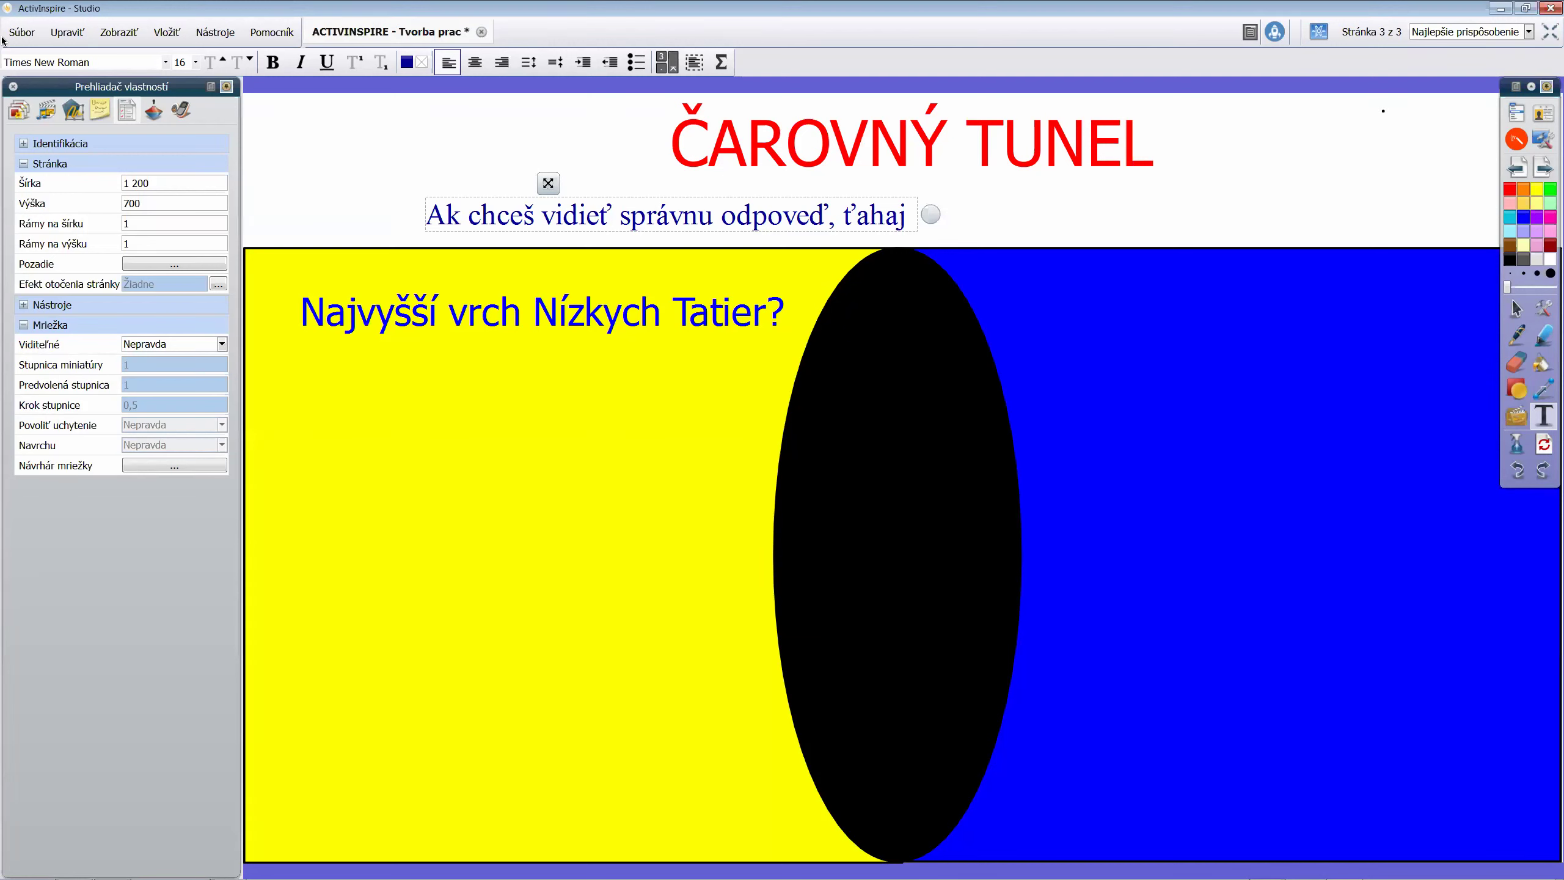
Complete the instruction "Ak chceš vidieť správnu odpoveď, ťahaj otázku do čarovného tunela!" and position it centrally below the title
{"action": "type", "text": "d"}
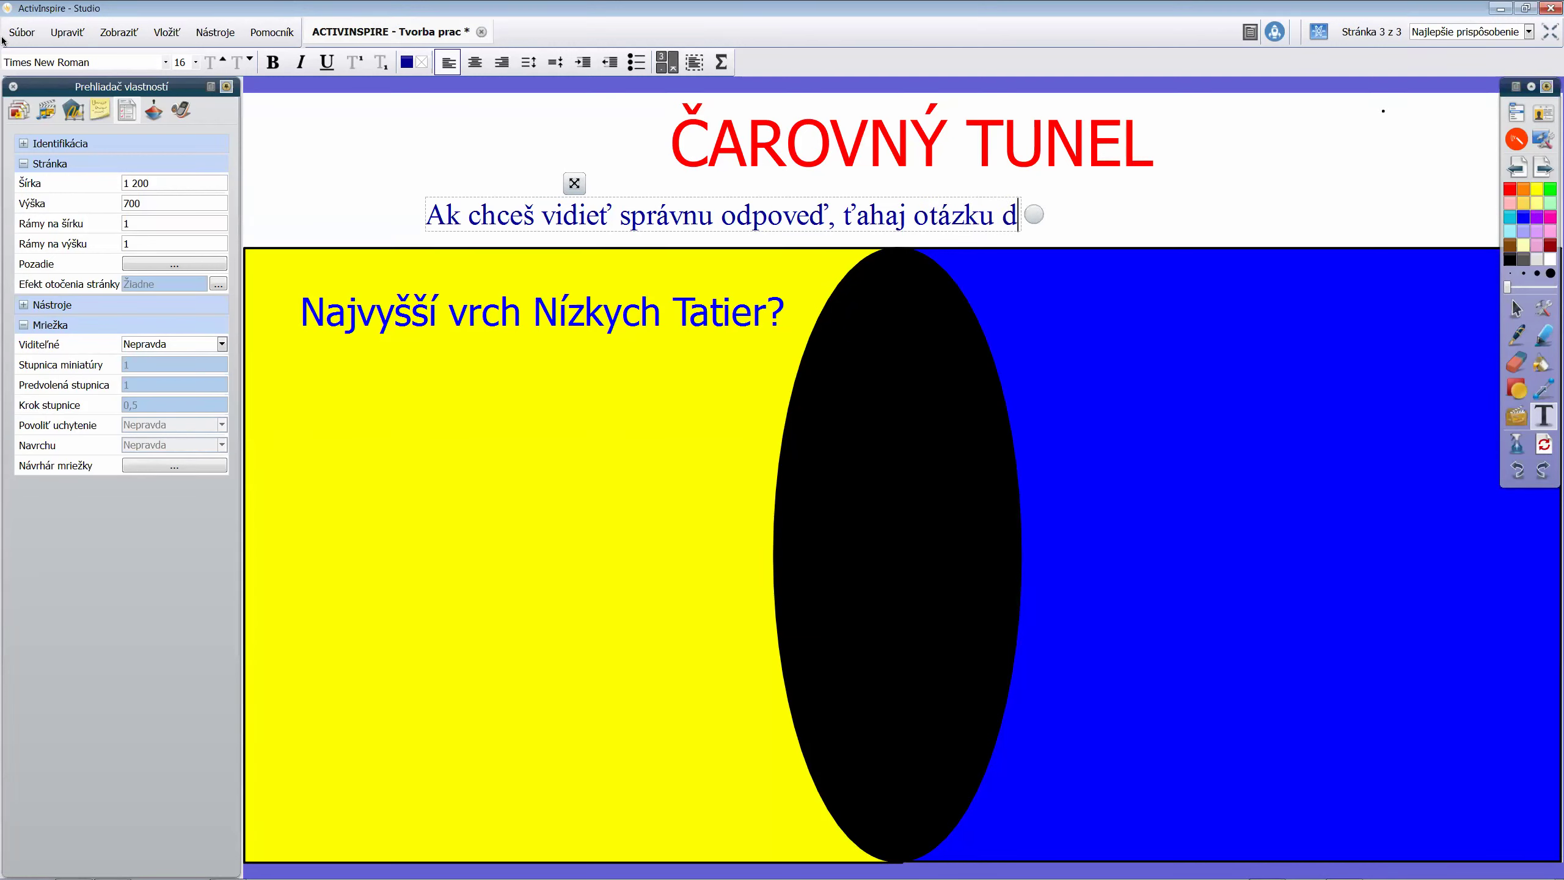
{"action": "type", "text": "o čarovn"}
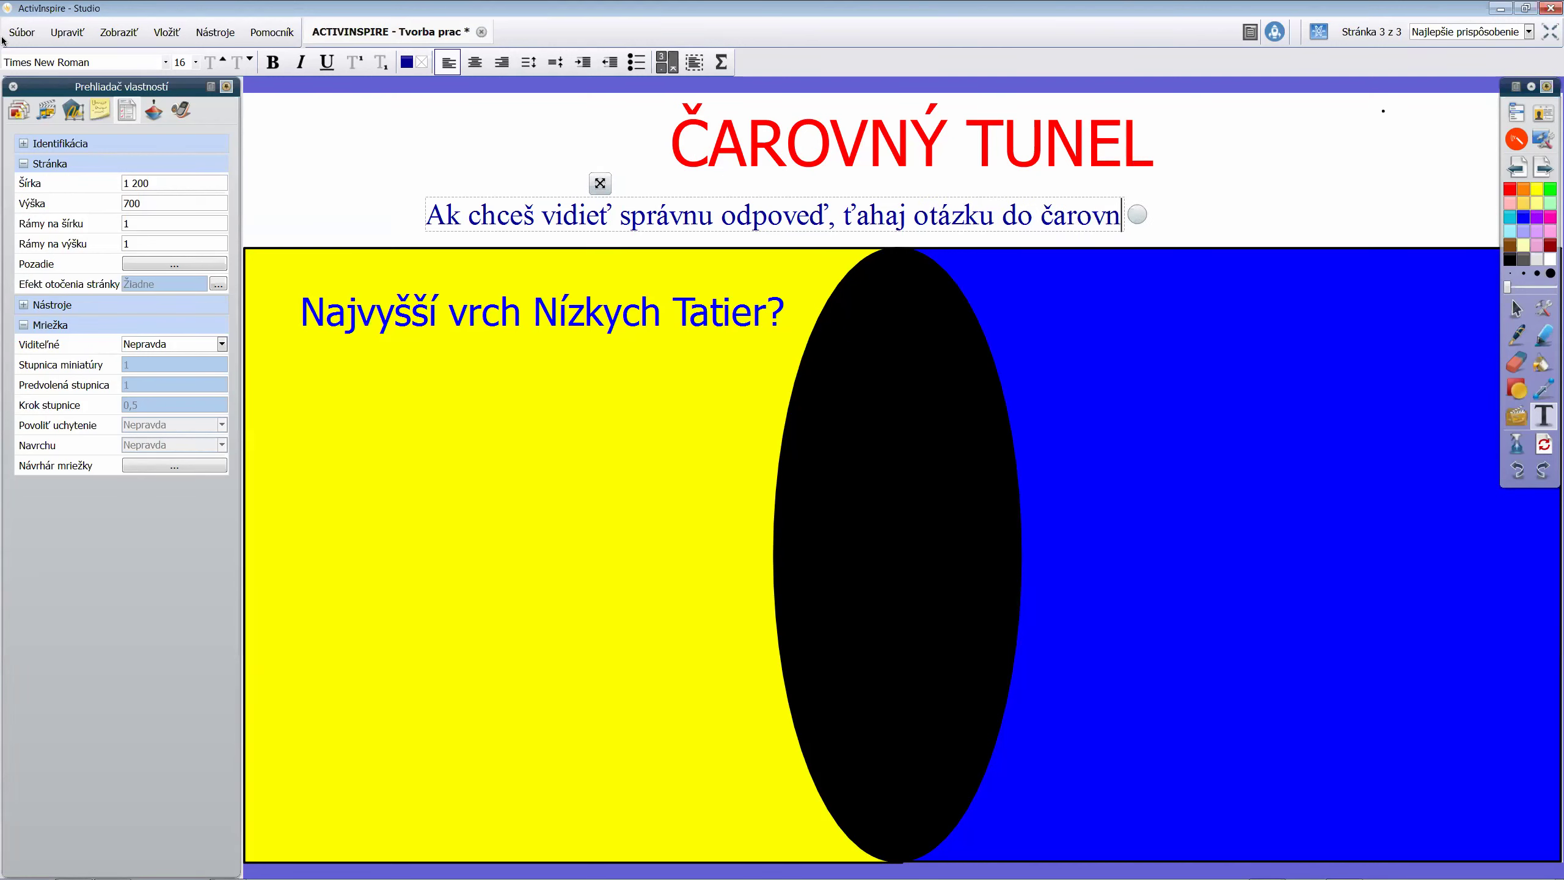
{"action": "type", "text": "ého tunela"}
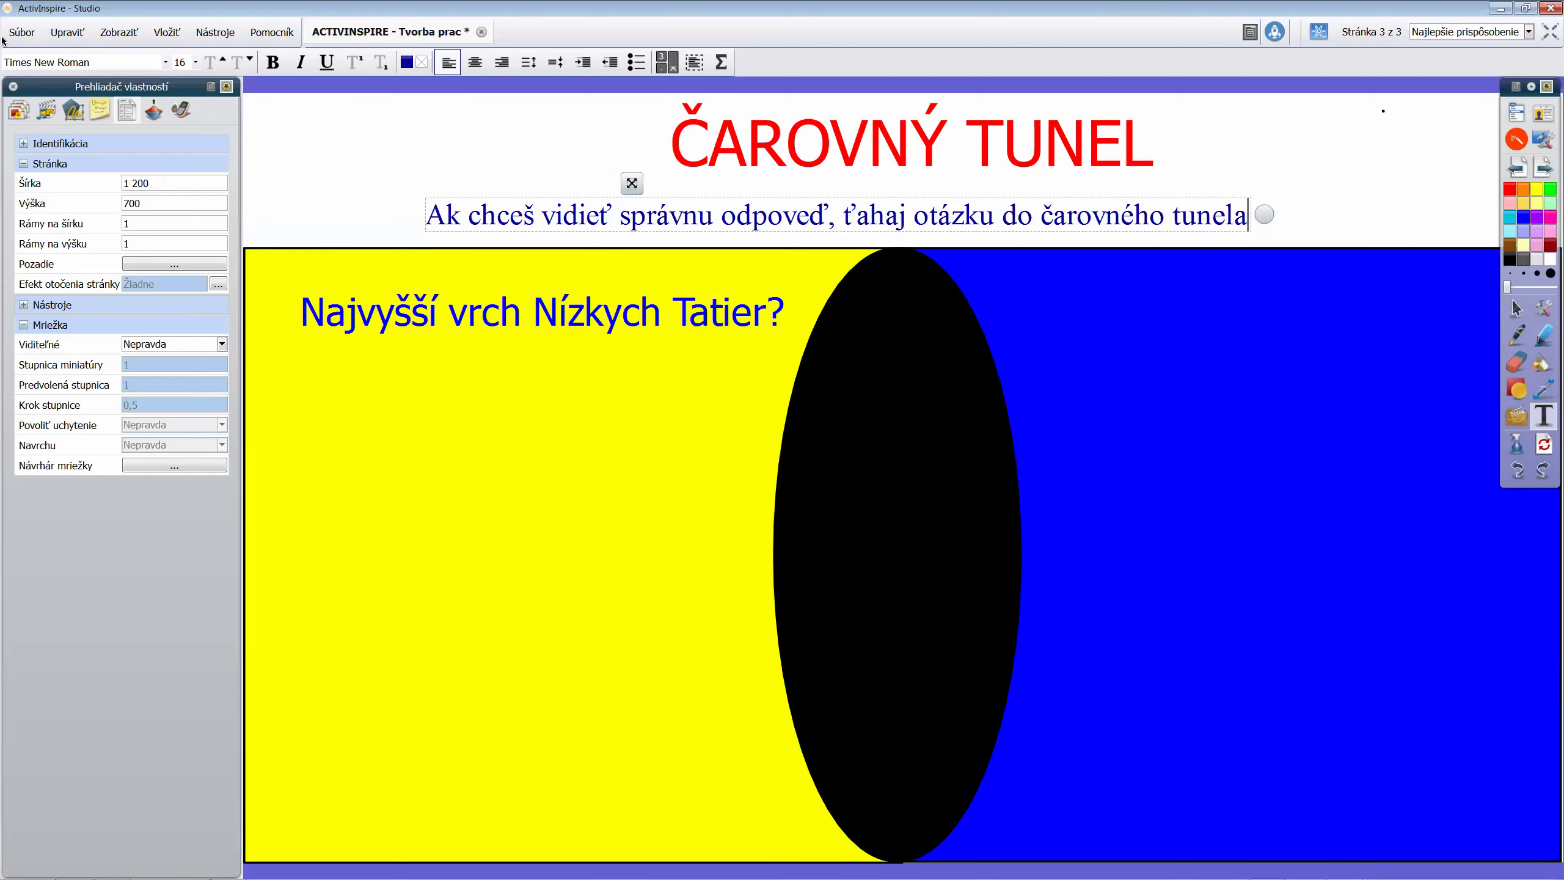
{"action": "type", "text": "!"}
{"action": "left_click_drag", "start_coordinate": [635, 182], "coordinate": [699, 171]}
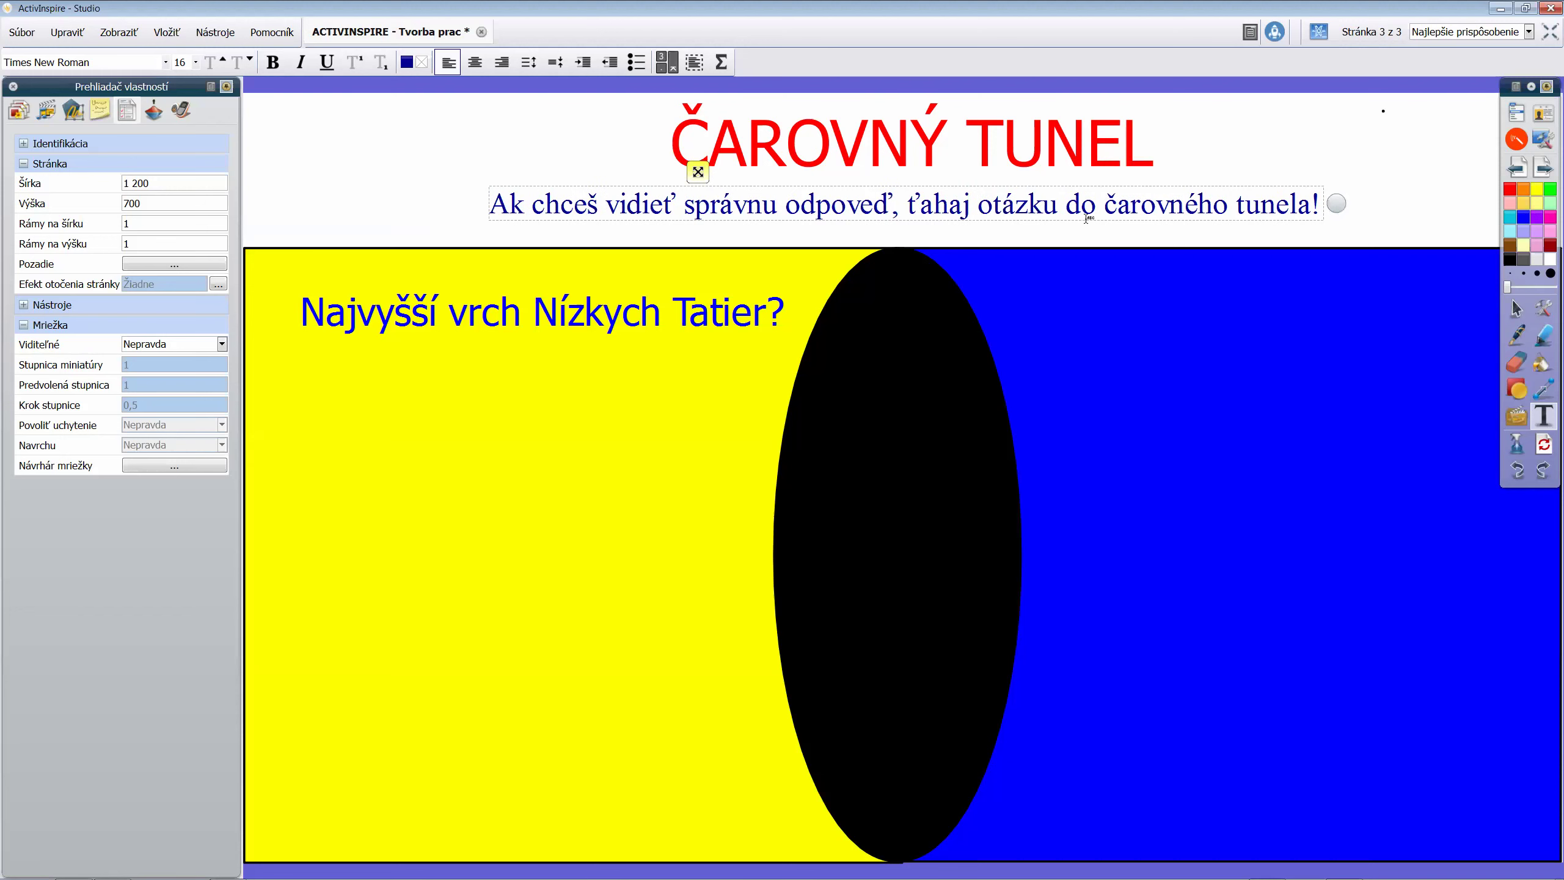
Replace "do čarovného" with "cez čarovný" in the instruction text
{"action": "left_click", "coordinate": [1057, 210]}
{"action": "key", "text": "Delete"}
{"action": "key", "text": "Delete"}
{"action": "key", "text": "Delete"}
{"action": "type", "text": "cez"}
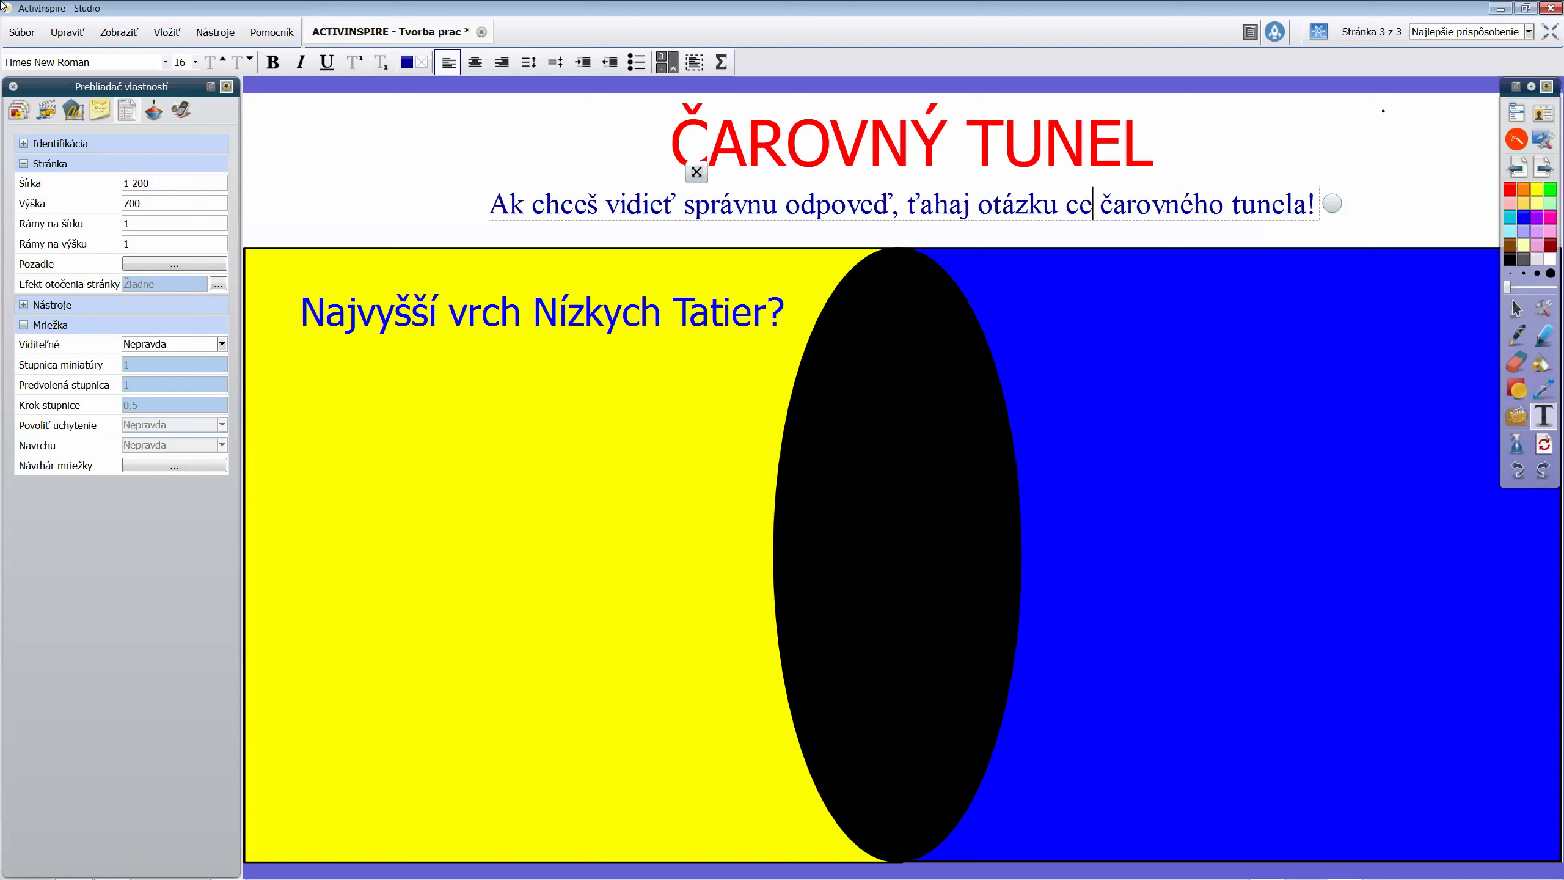
{"action": "left_click", "coordinate": [1194, 205]}
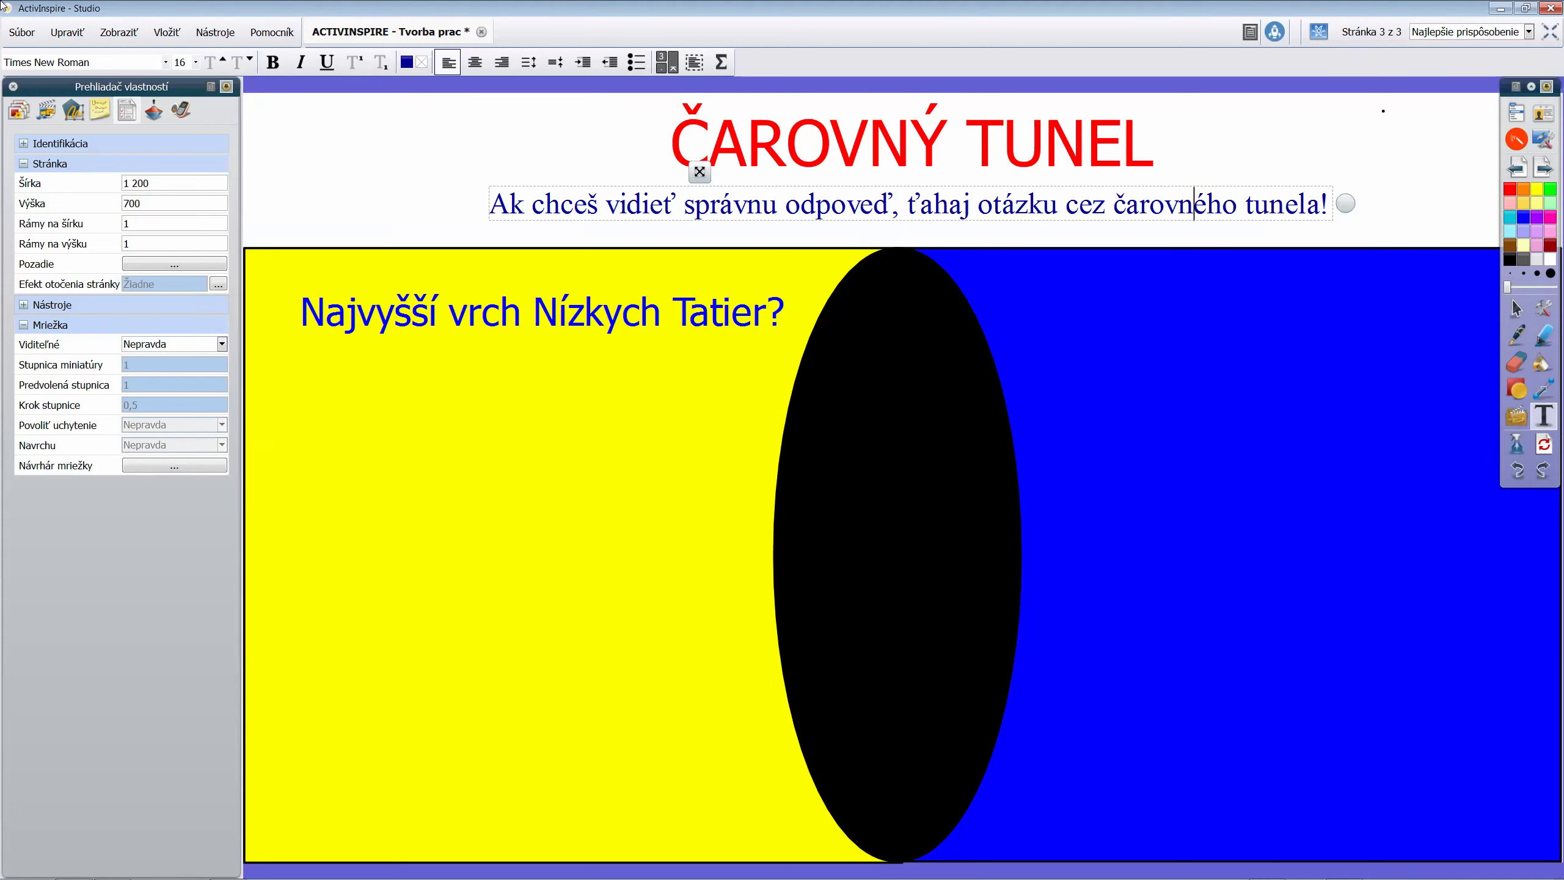
{"action": "type", "text": "y"}
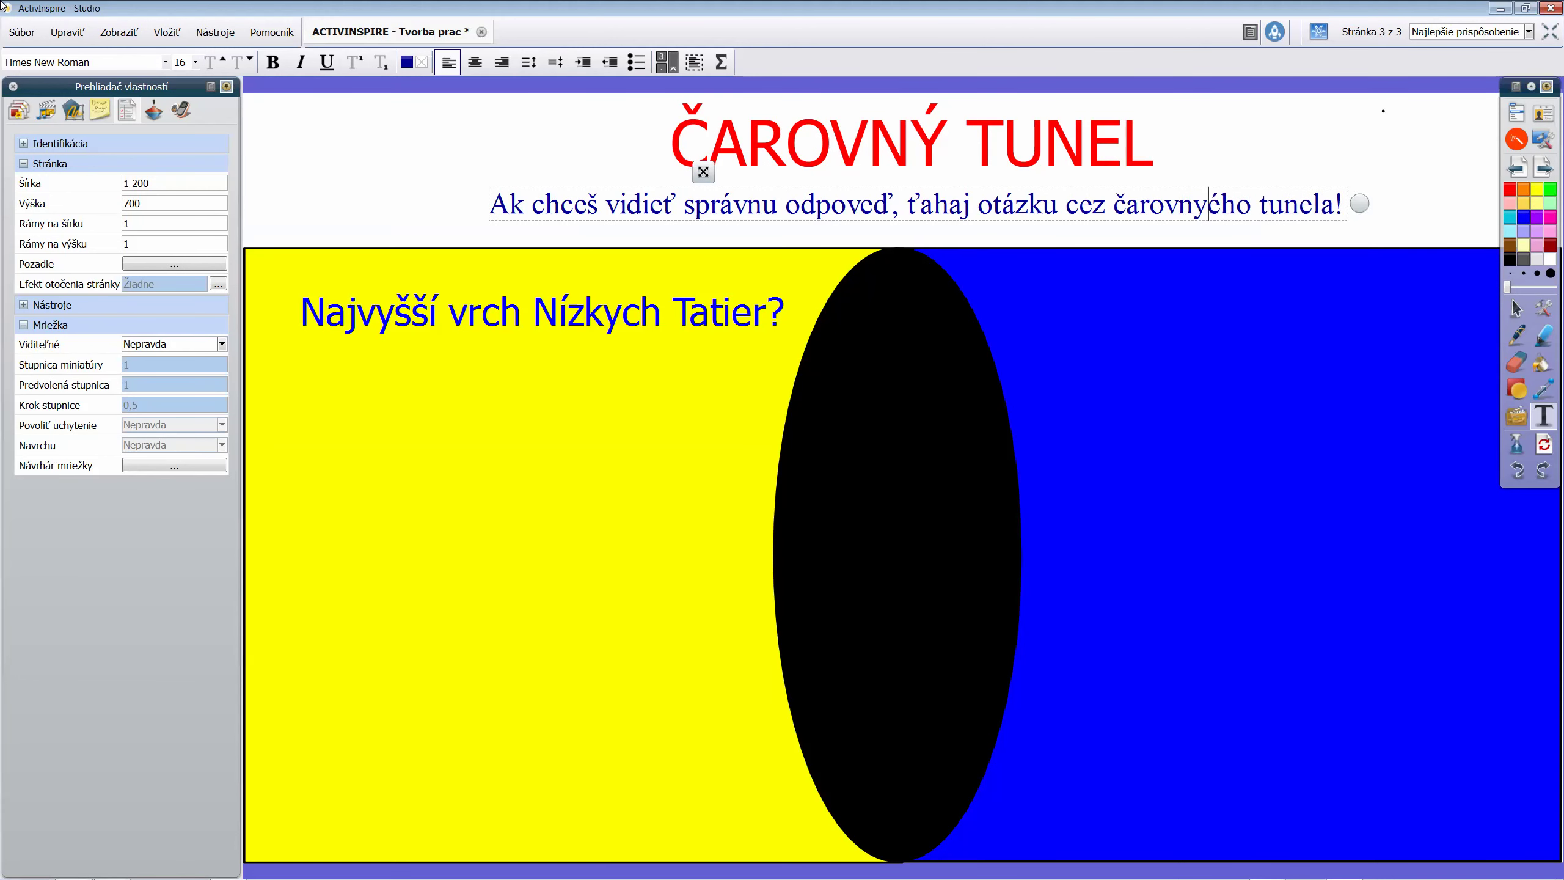
{"action": "key", "text": "BackSpace"}
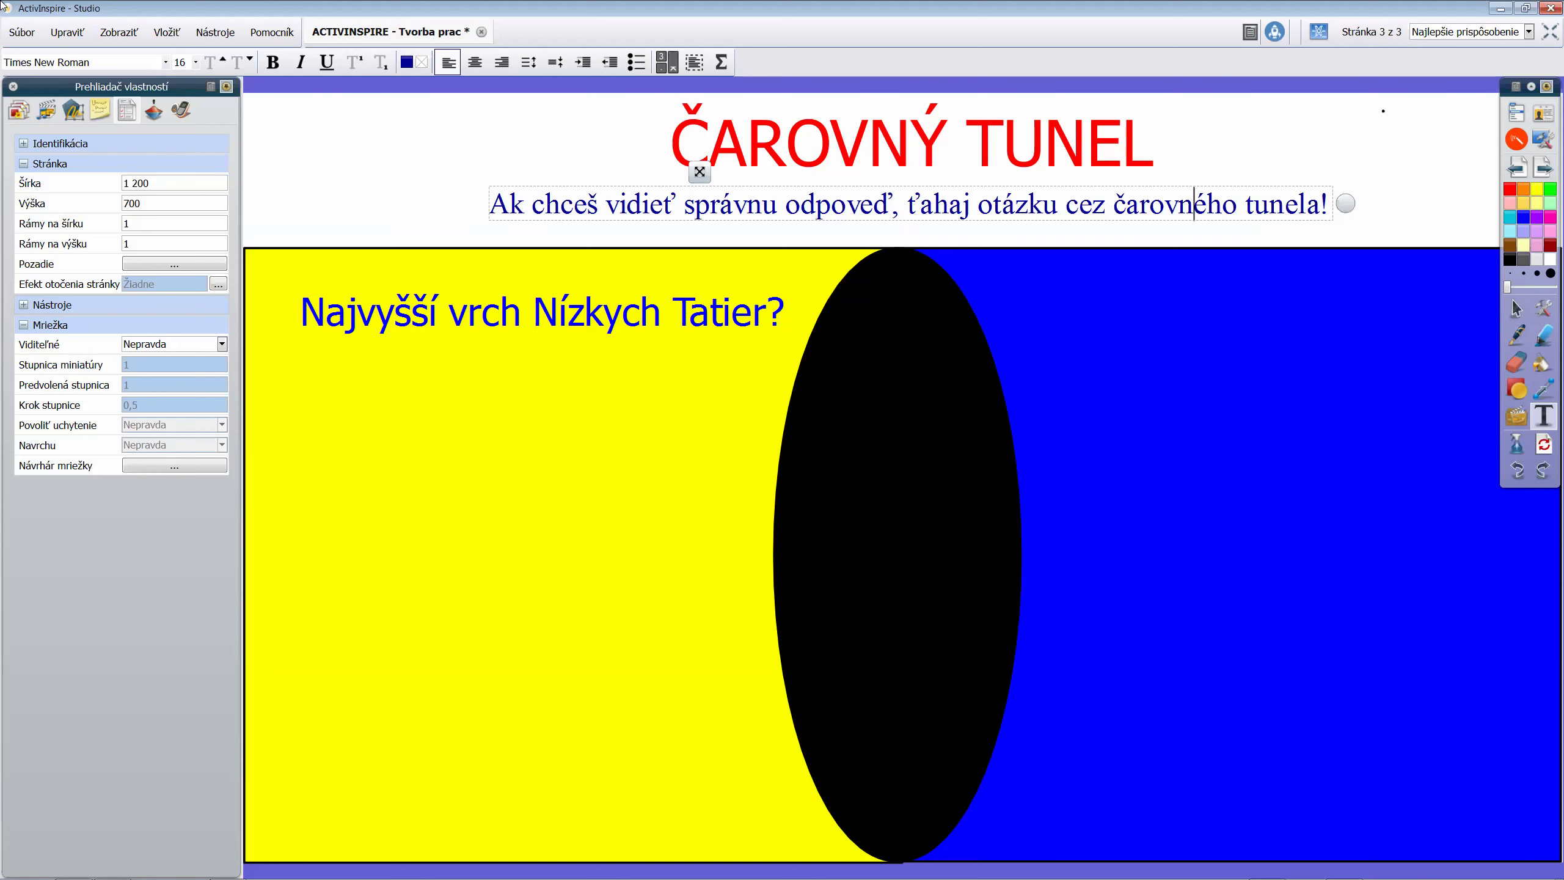
{"action": "type", "text": "ý"}
{"action": "key", "text": "Delete"}
{"action": "key", "text": "Delete"}
{"action": "key", "text": "Delete"}
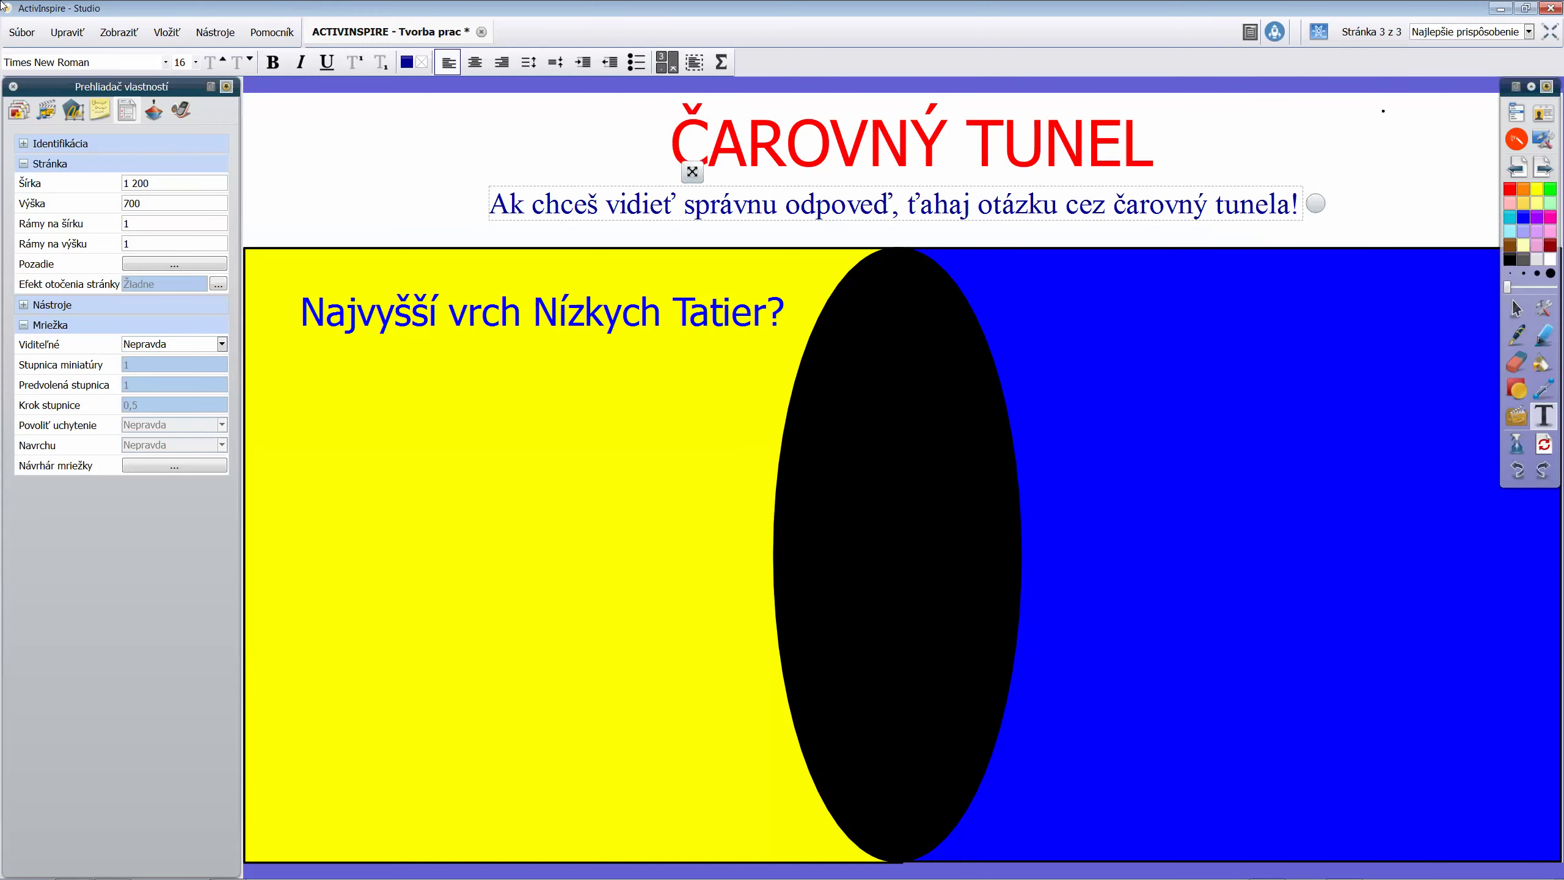
Change the end of the instruction from "tunela!" to "tunel doprava!"
{"action": "key", "text": "Left"}
{"action": "type", "text": "doprava"}
{"action": "key", "text": "Delete"}
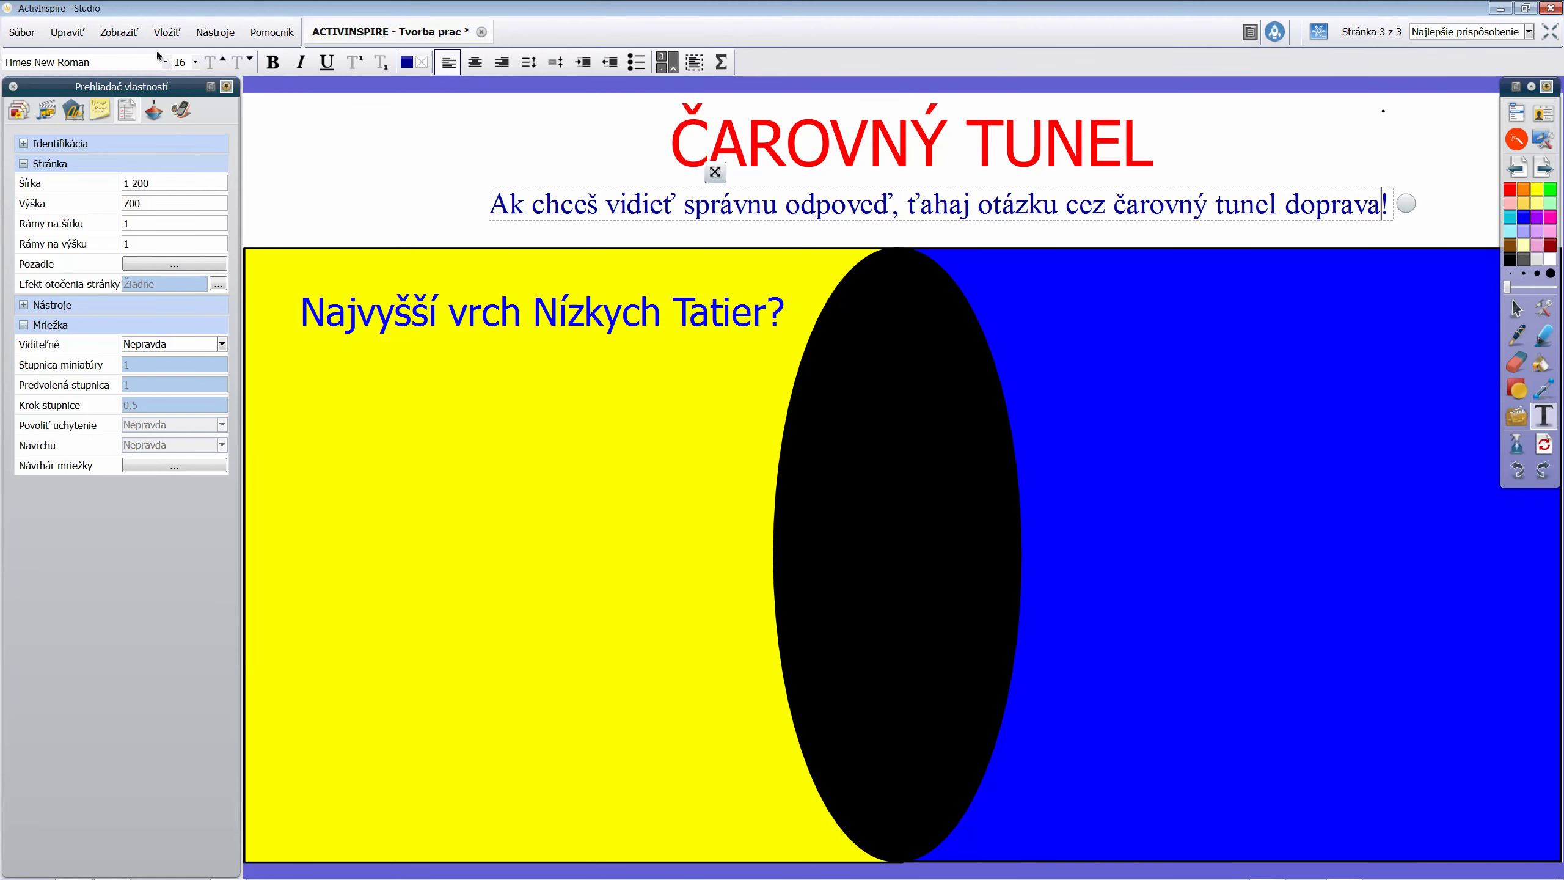
{"action": "left_click", "coordinate": [714, 172]}
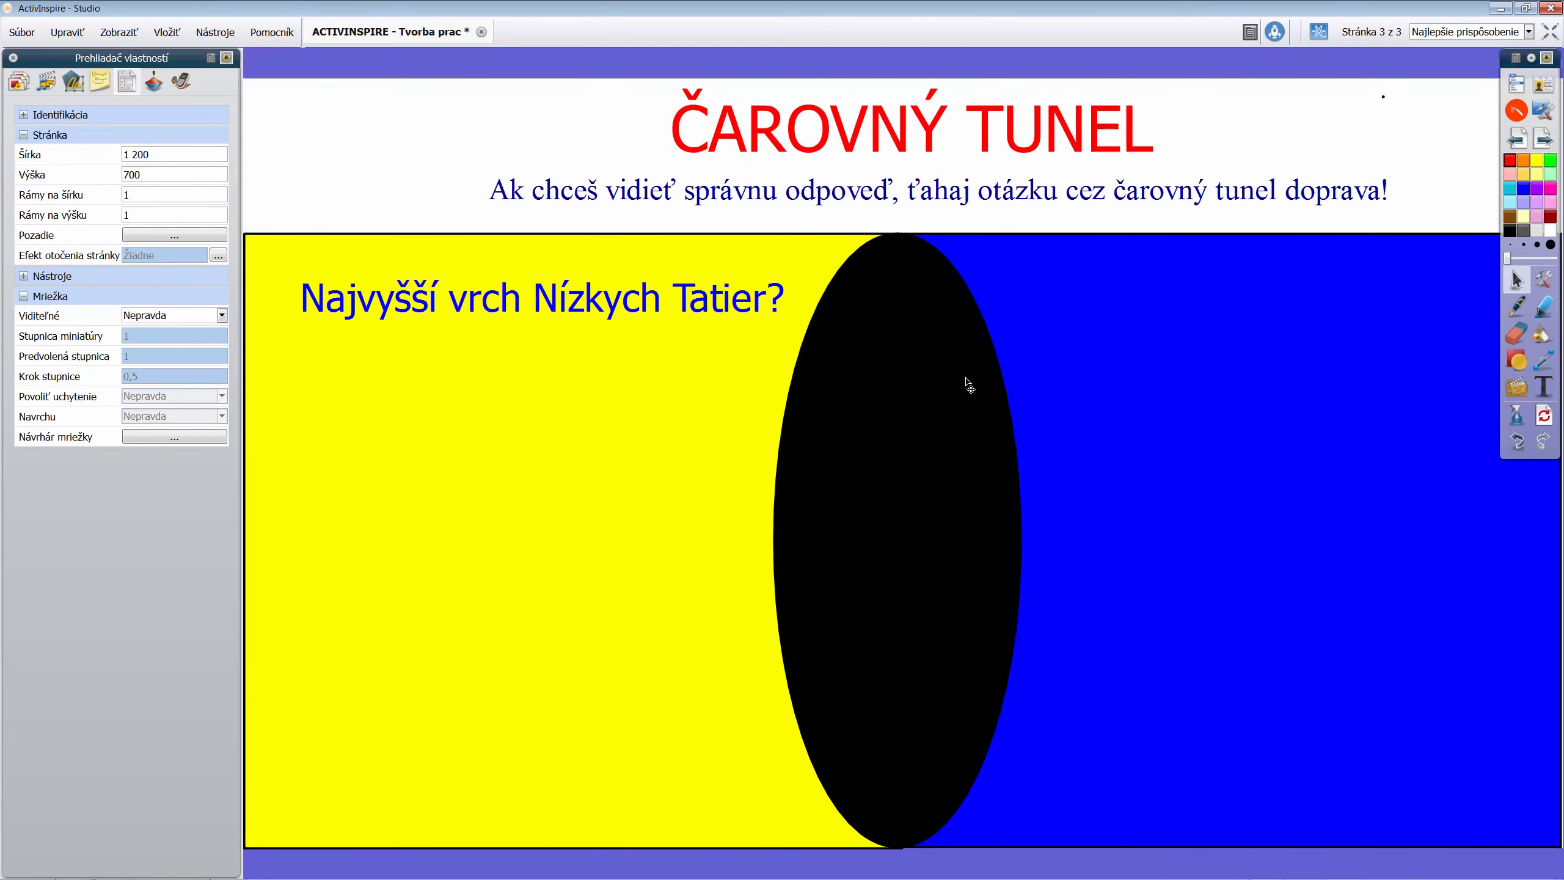
Move the question "Najvyšší vrch Nízkych Tatier?" slightly down and left within the yellow rectangle and keep it selected
{"action": "left_click_drag", "start_coordinate": [541, 308], "coordinate": [491, 316]}
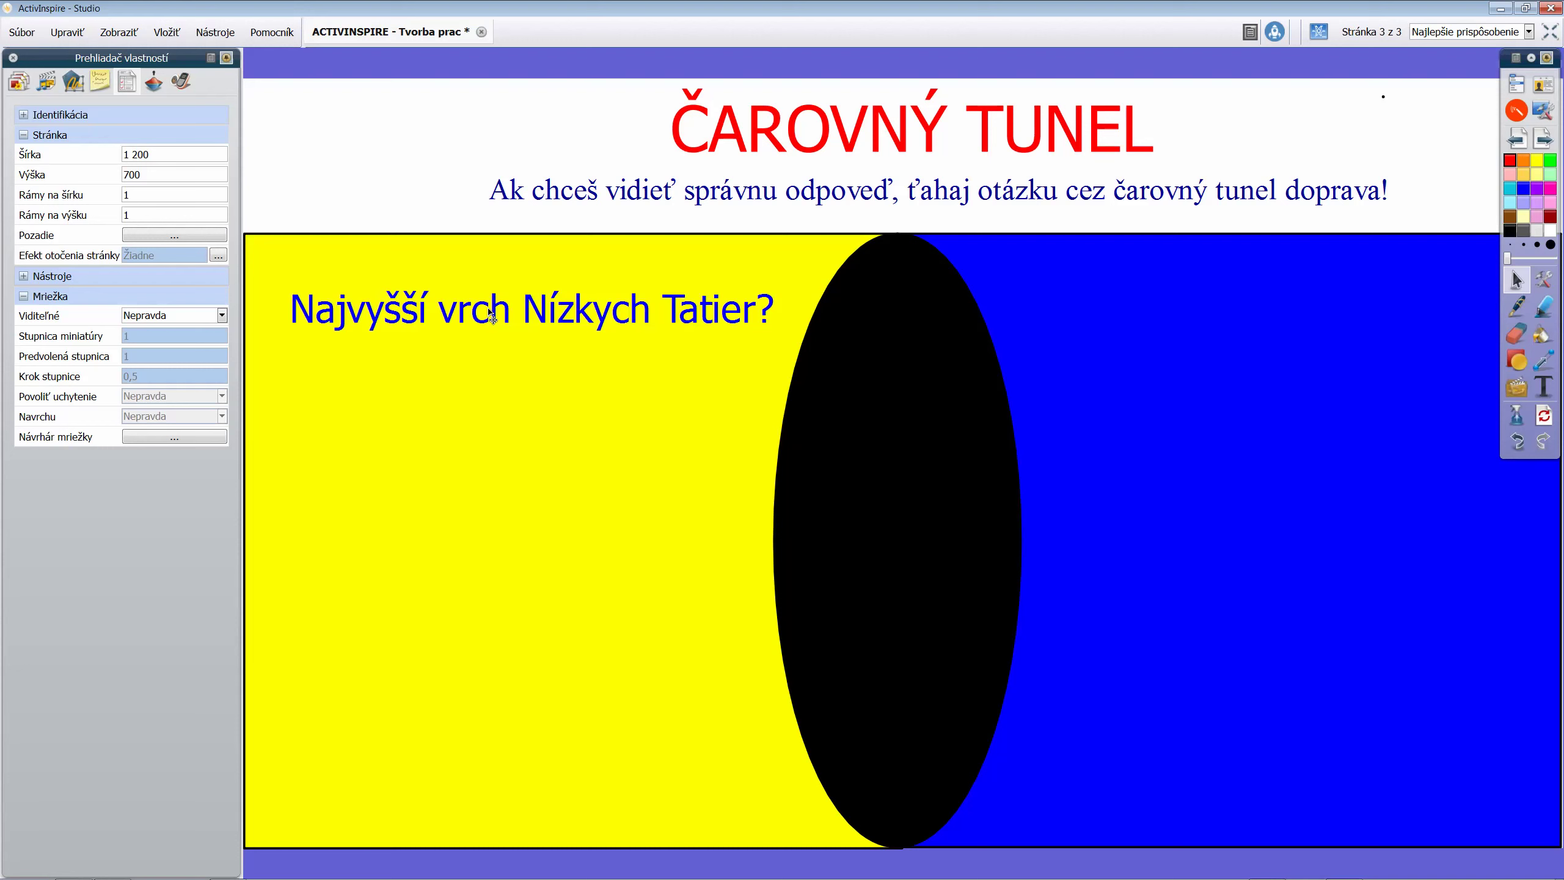
{"action": "left_click", "coordinate": [532, 304]}
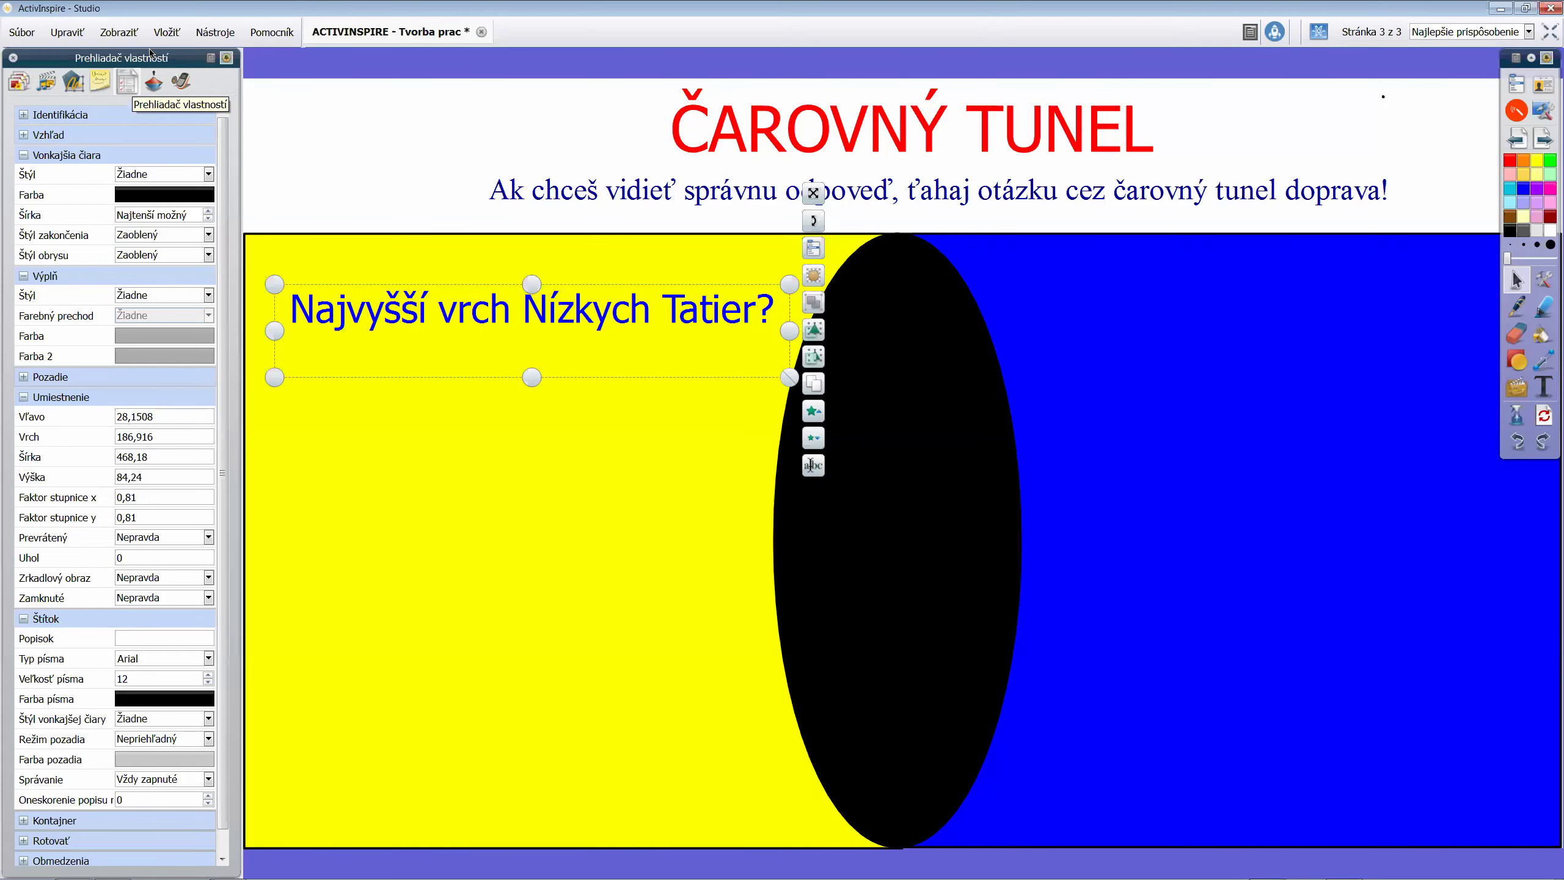
{"action": "left_click", "coordinate": [107, 31]}
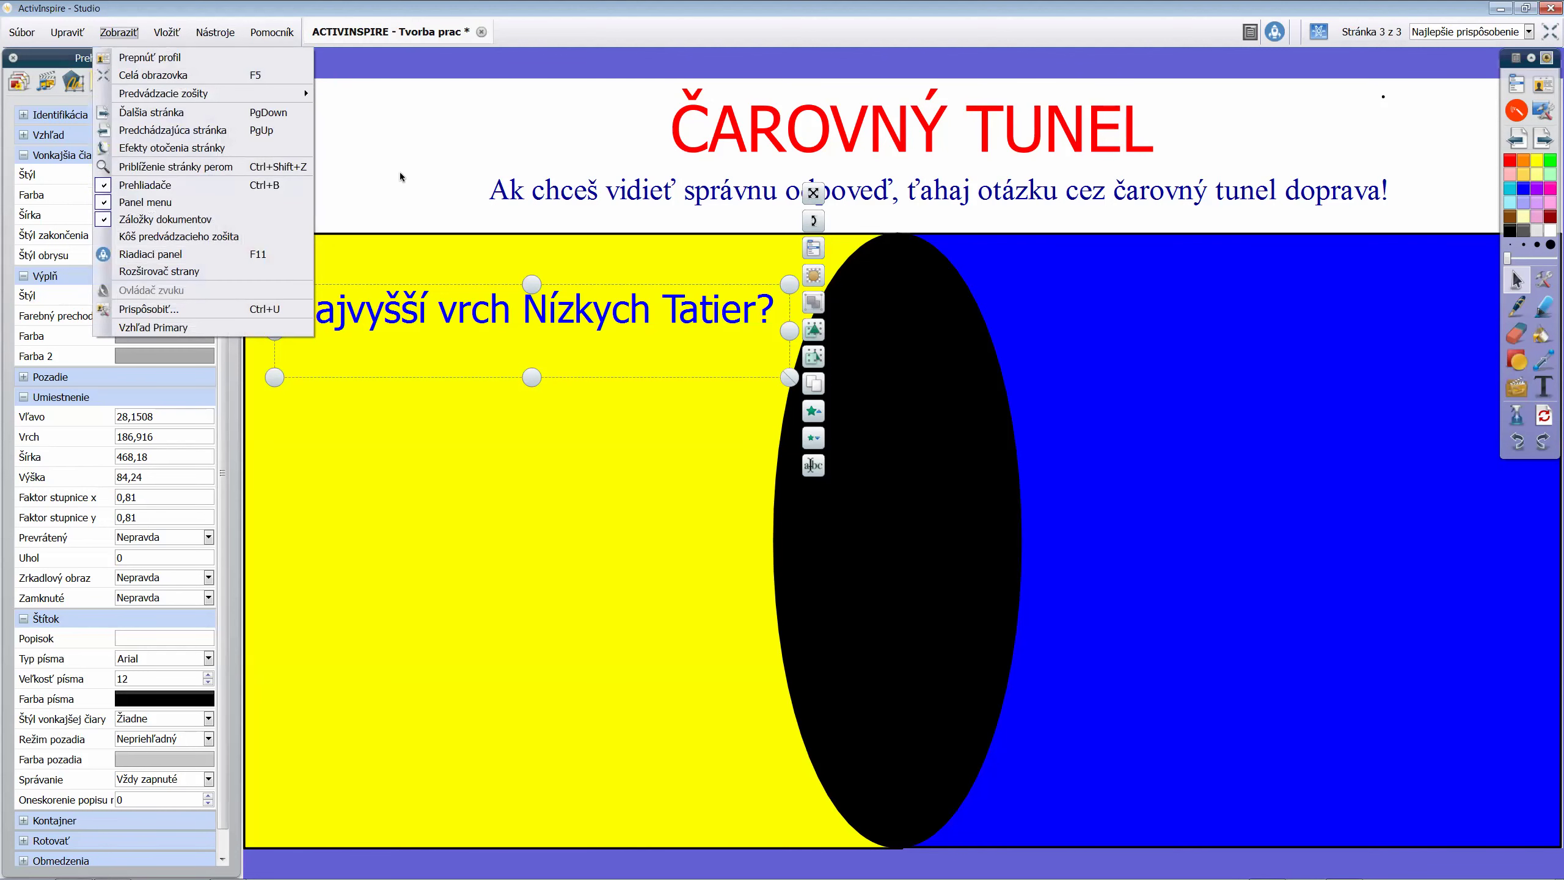
{"action": "left_click", "coordinate": [311, 49]}
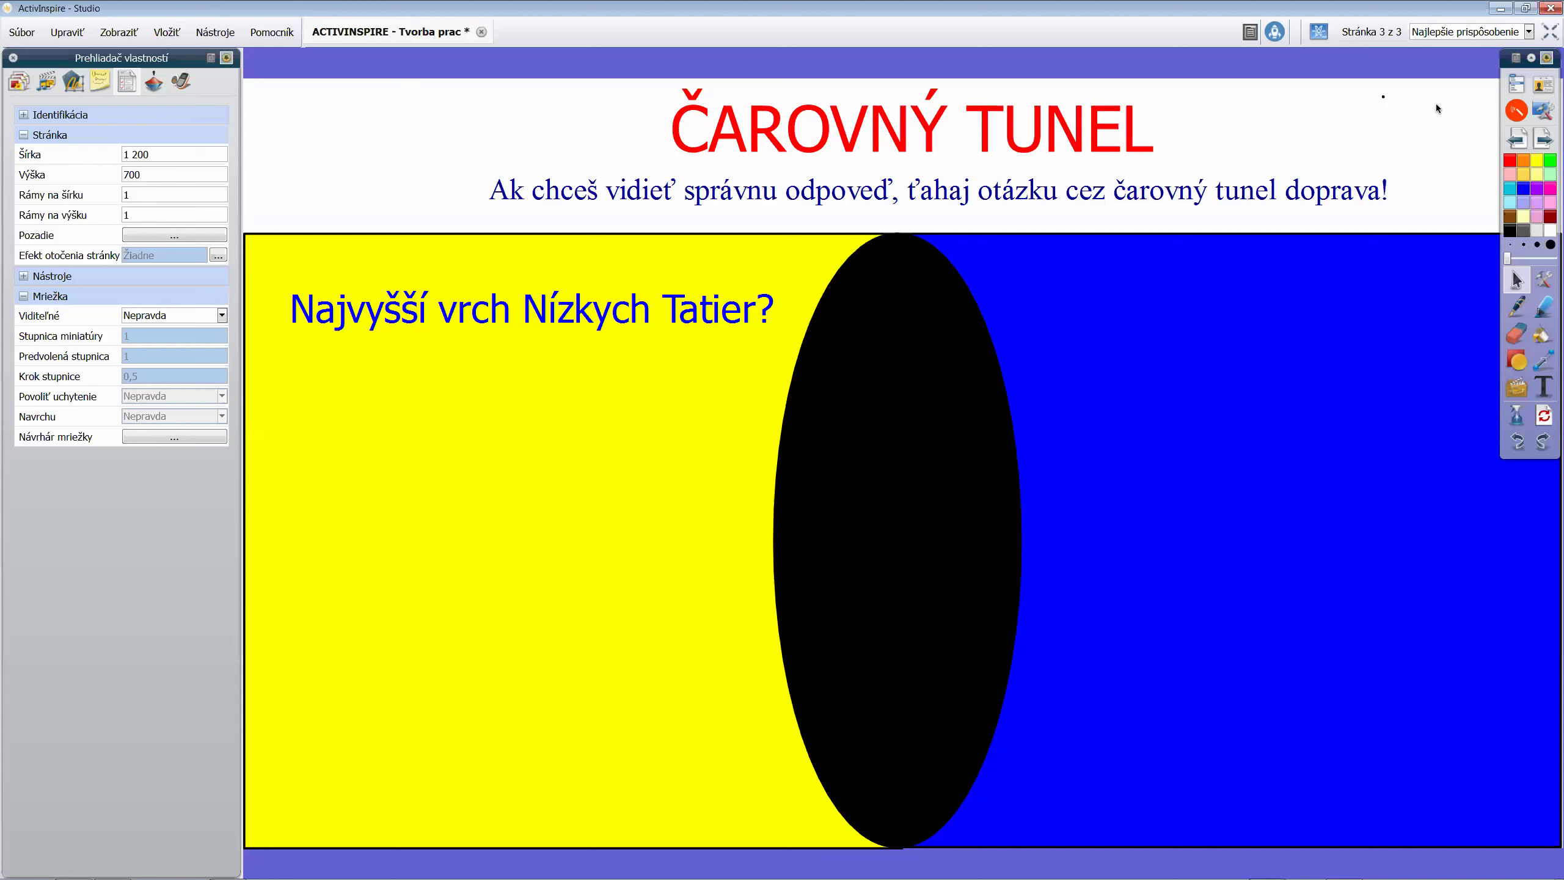
{"action": "left_click", "coordinate": [1517, 84]}
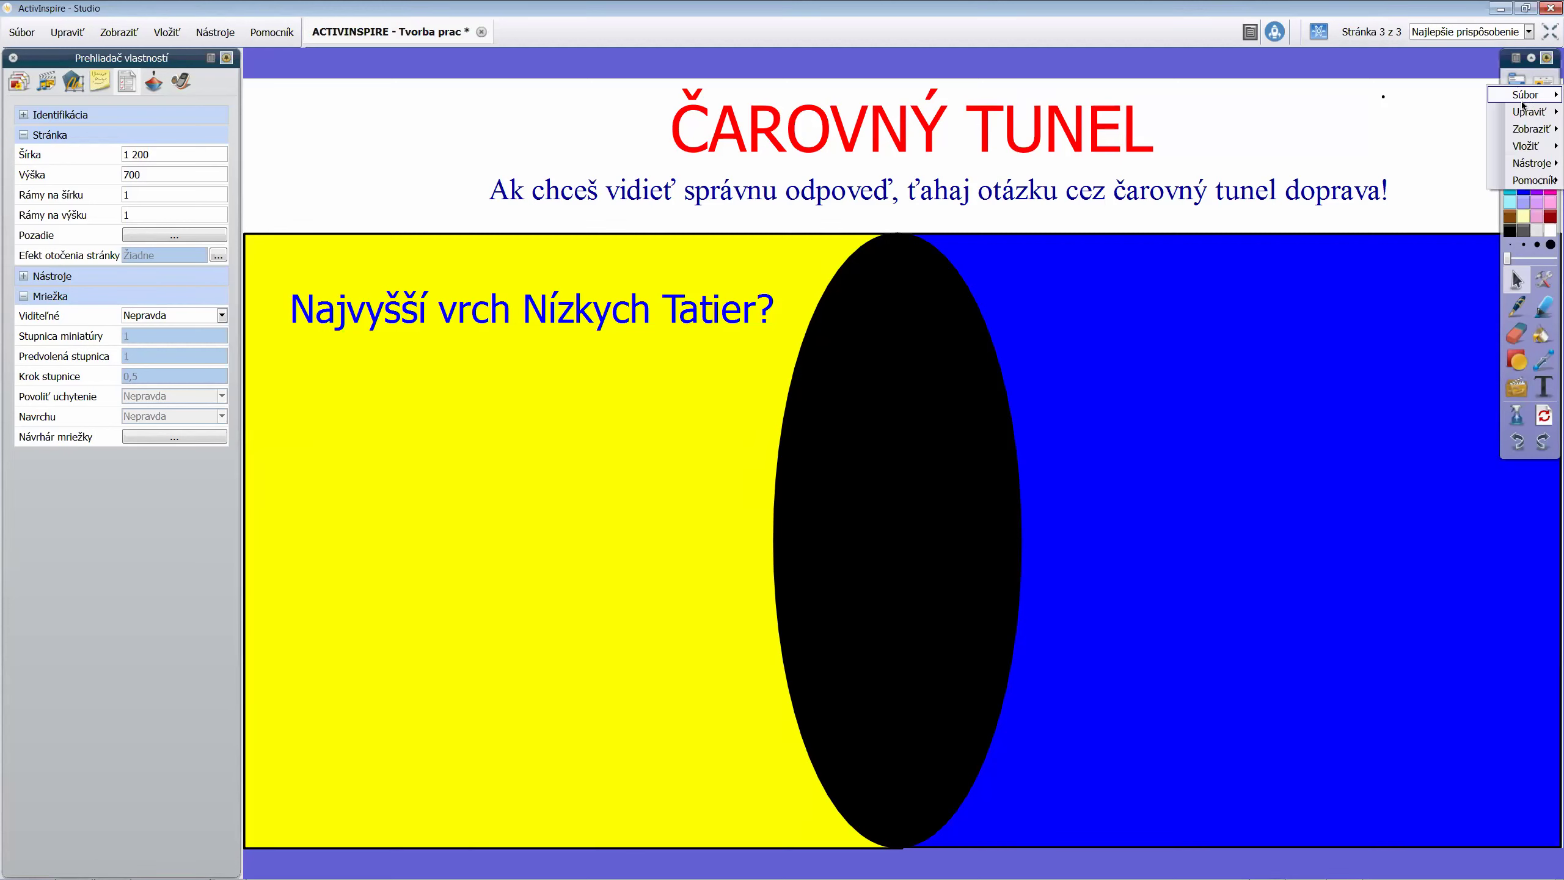
{"action": "mouse_move", "coordinate": [1534, 130]}
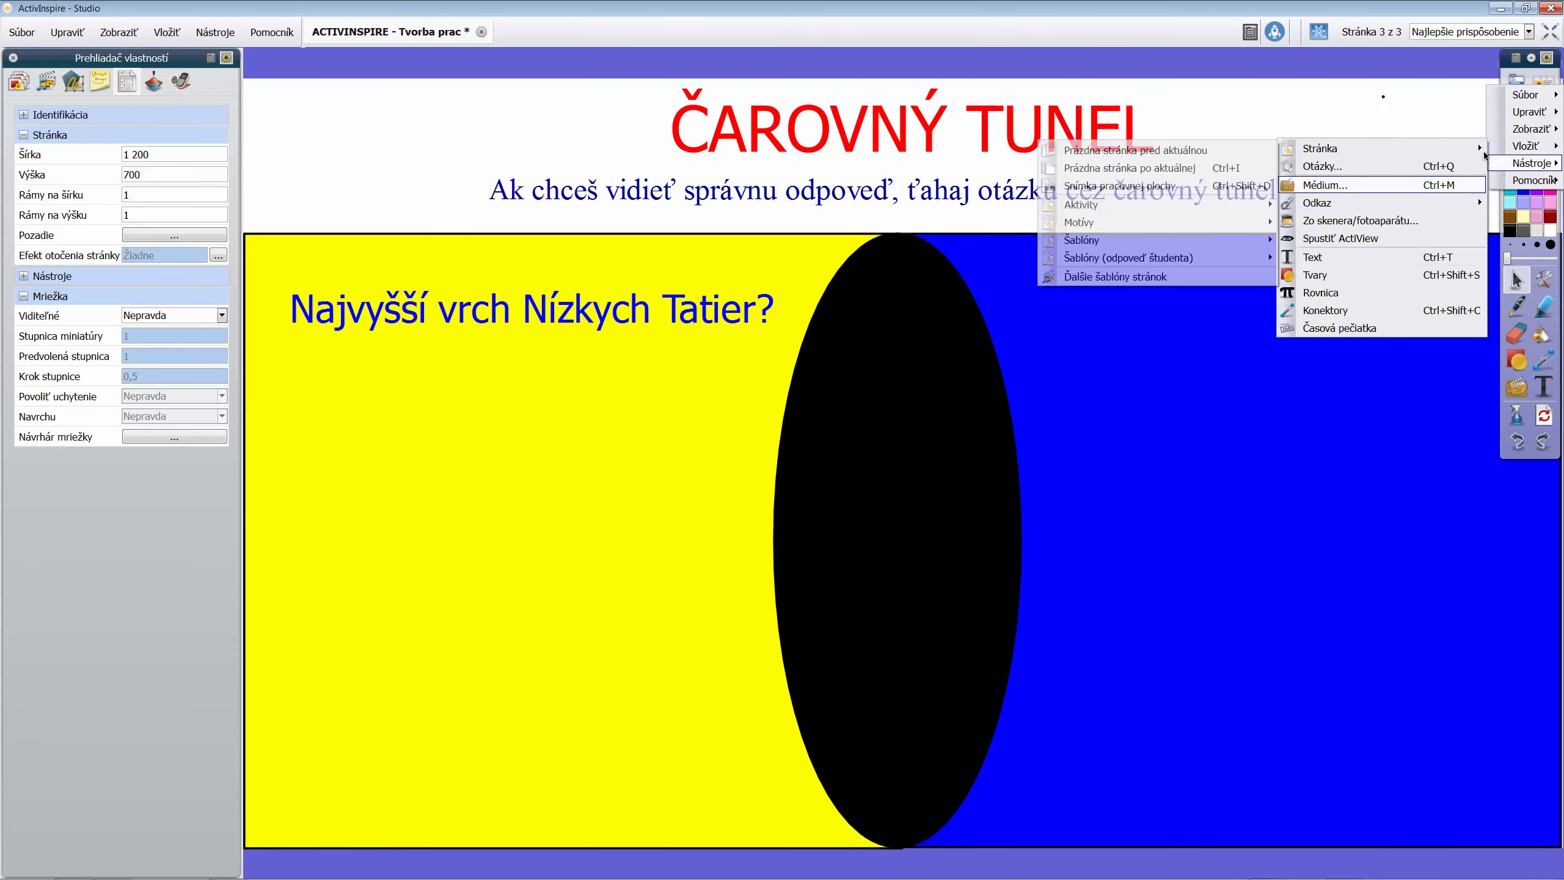
Restrict the movement of the question "Najvyšší vrch Nízkych Tatier?" to Vodorovne in its Obmedzenia properties
{"action": "left_click", "coordinate": [566, 320]}
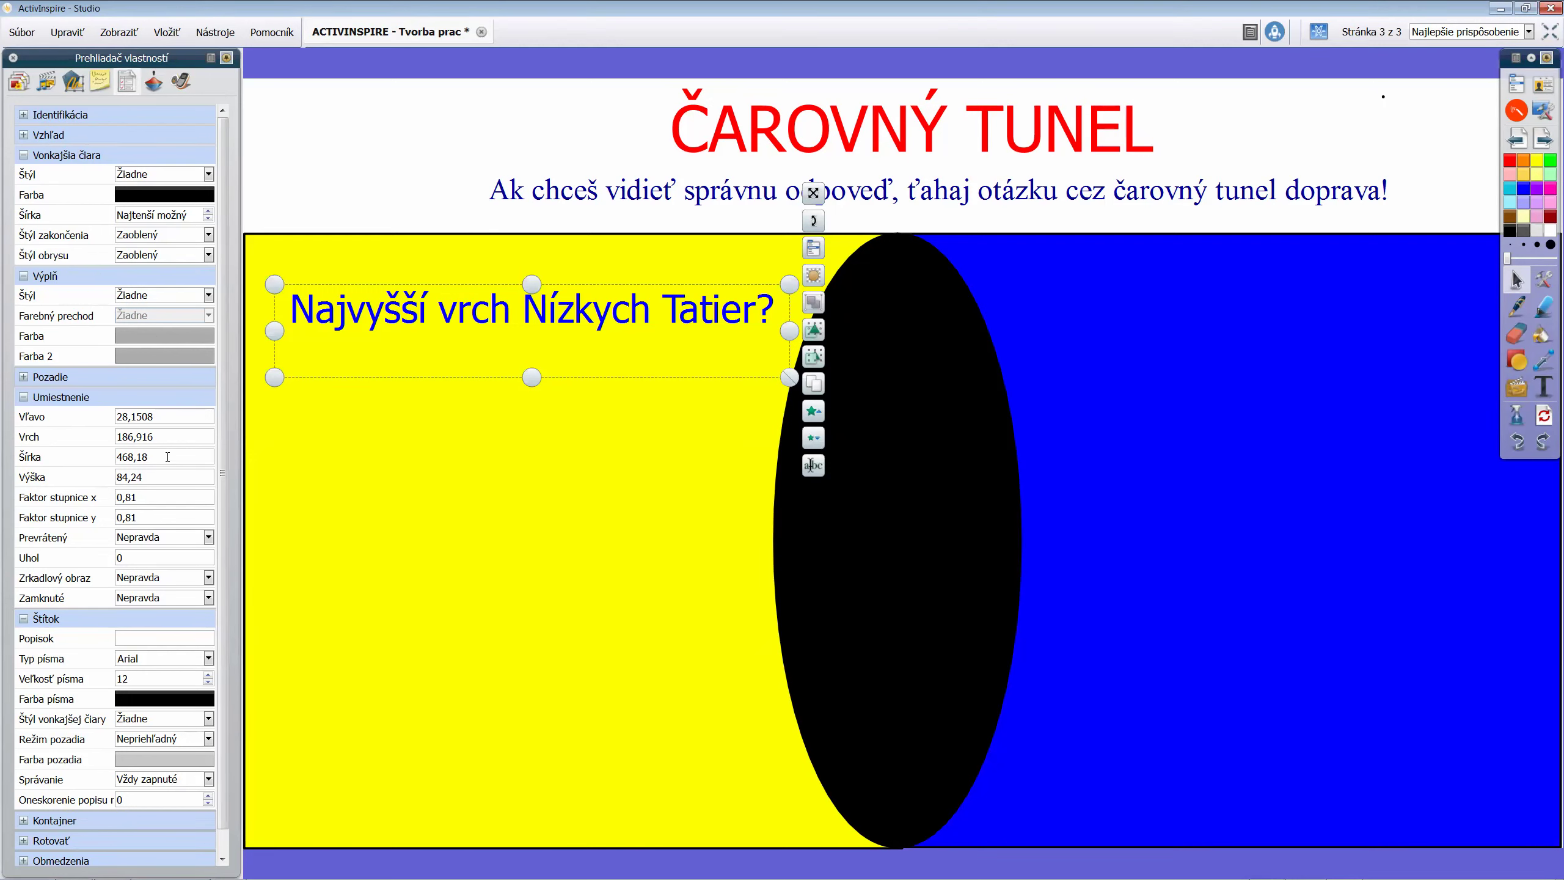
{"action": "scroll", "coordinate": [148, 555], "scroll_direction": "down", "scroll_amount": 1}
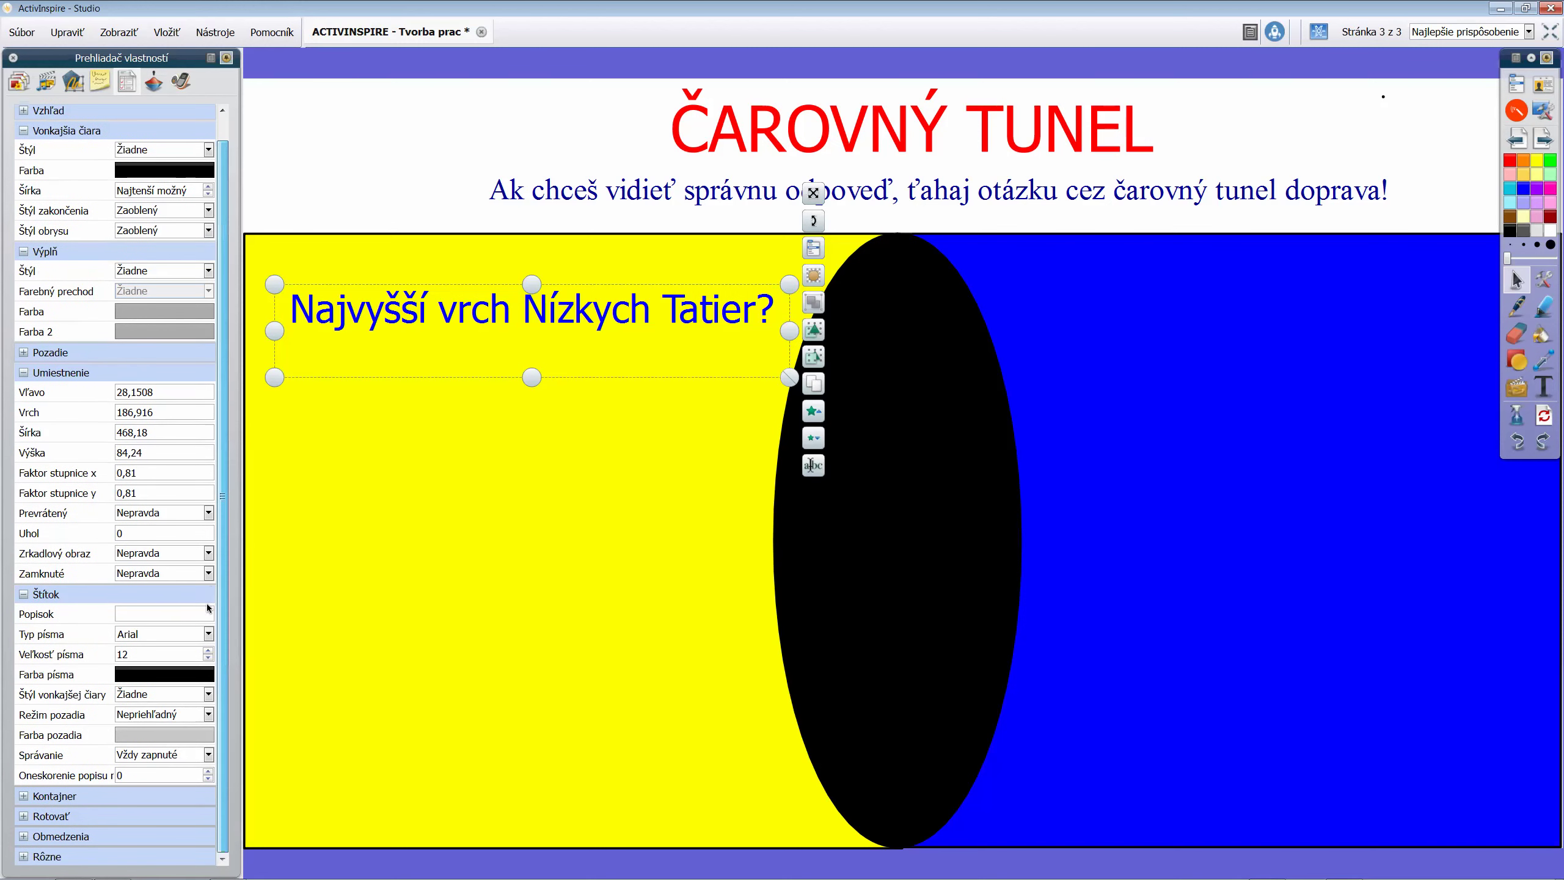
{"action": "left_click", "coordinate": [22, 836]}
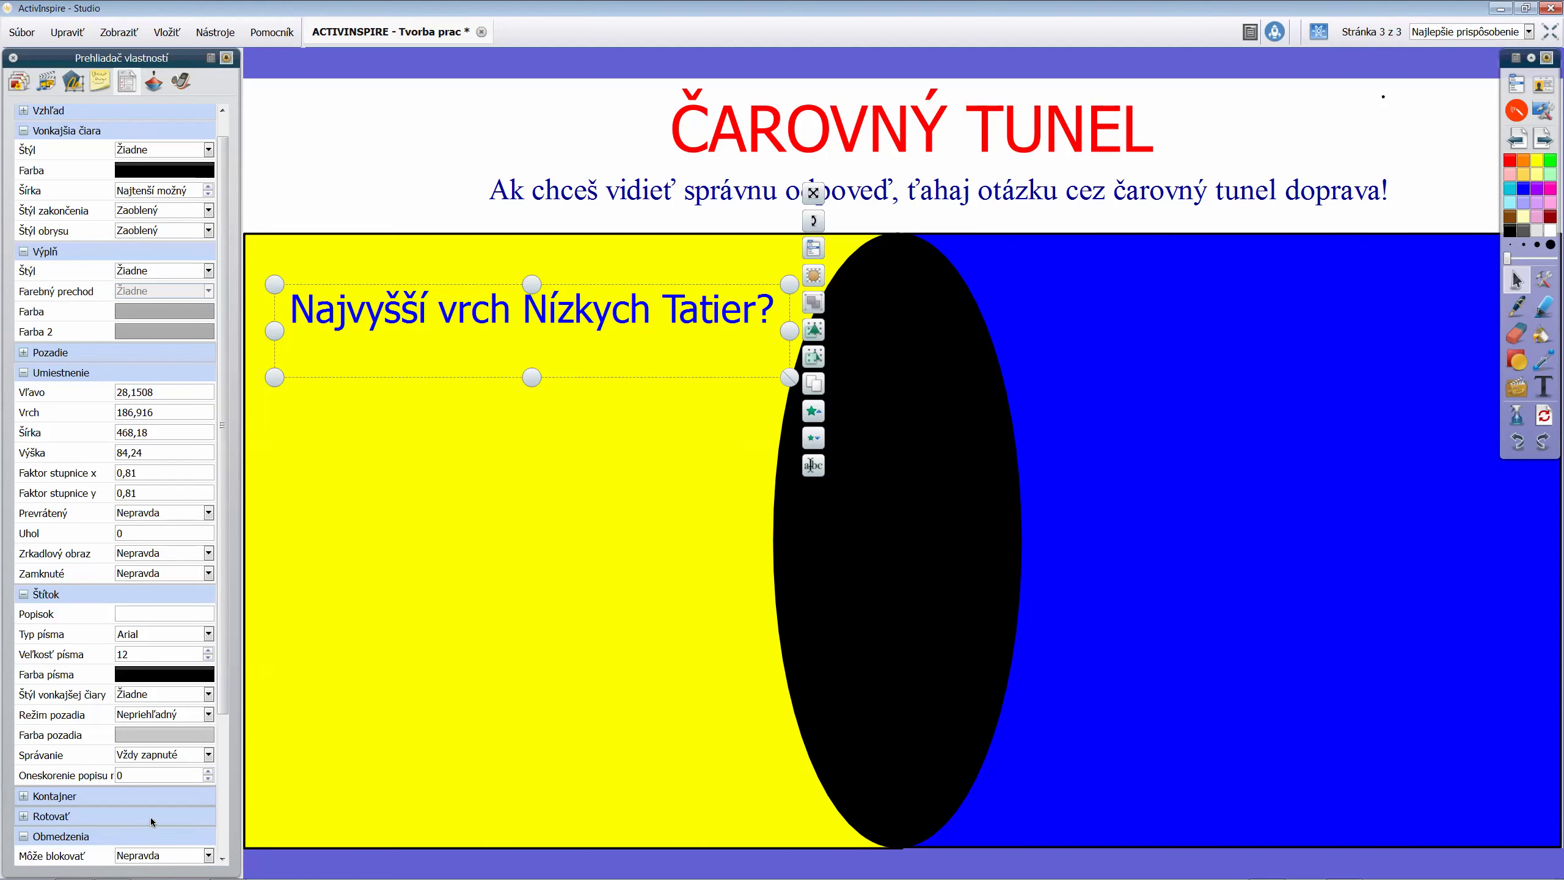
{"action": "left_click_drag", "start_coordinate": [223, 728], "coordinate": [207, 865]}
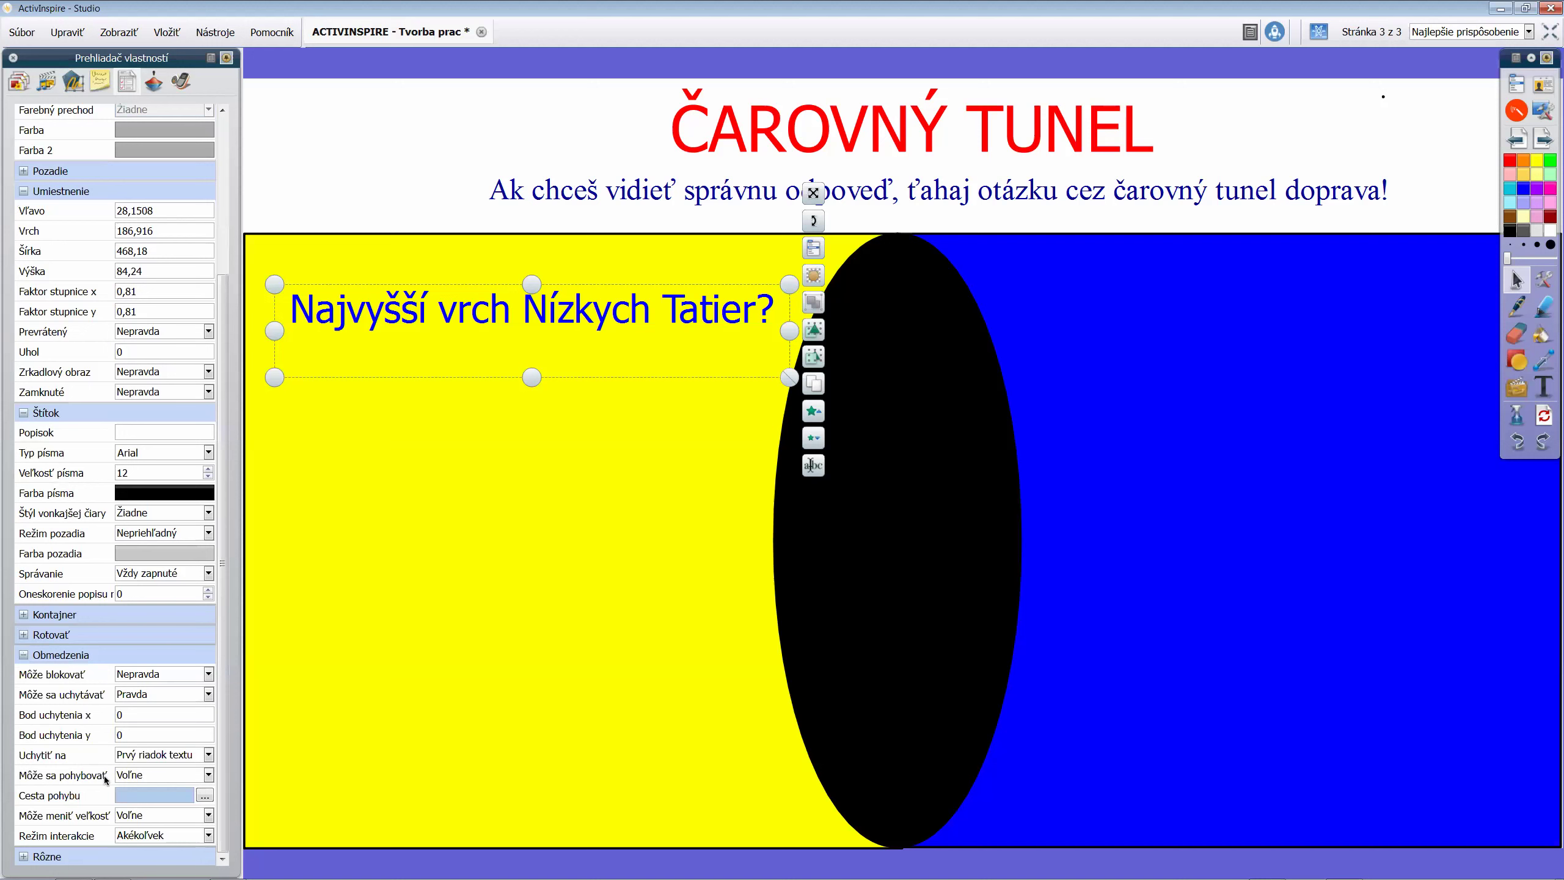
{"action": "left_click", "coordinate": [149, 780]}
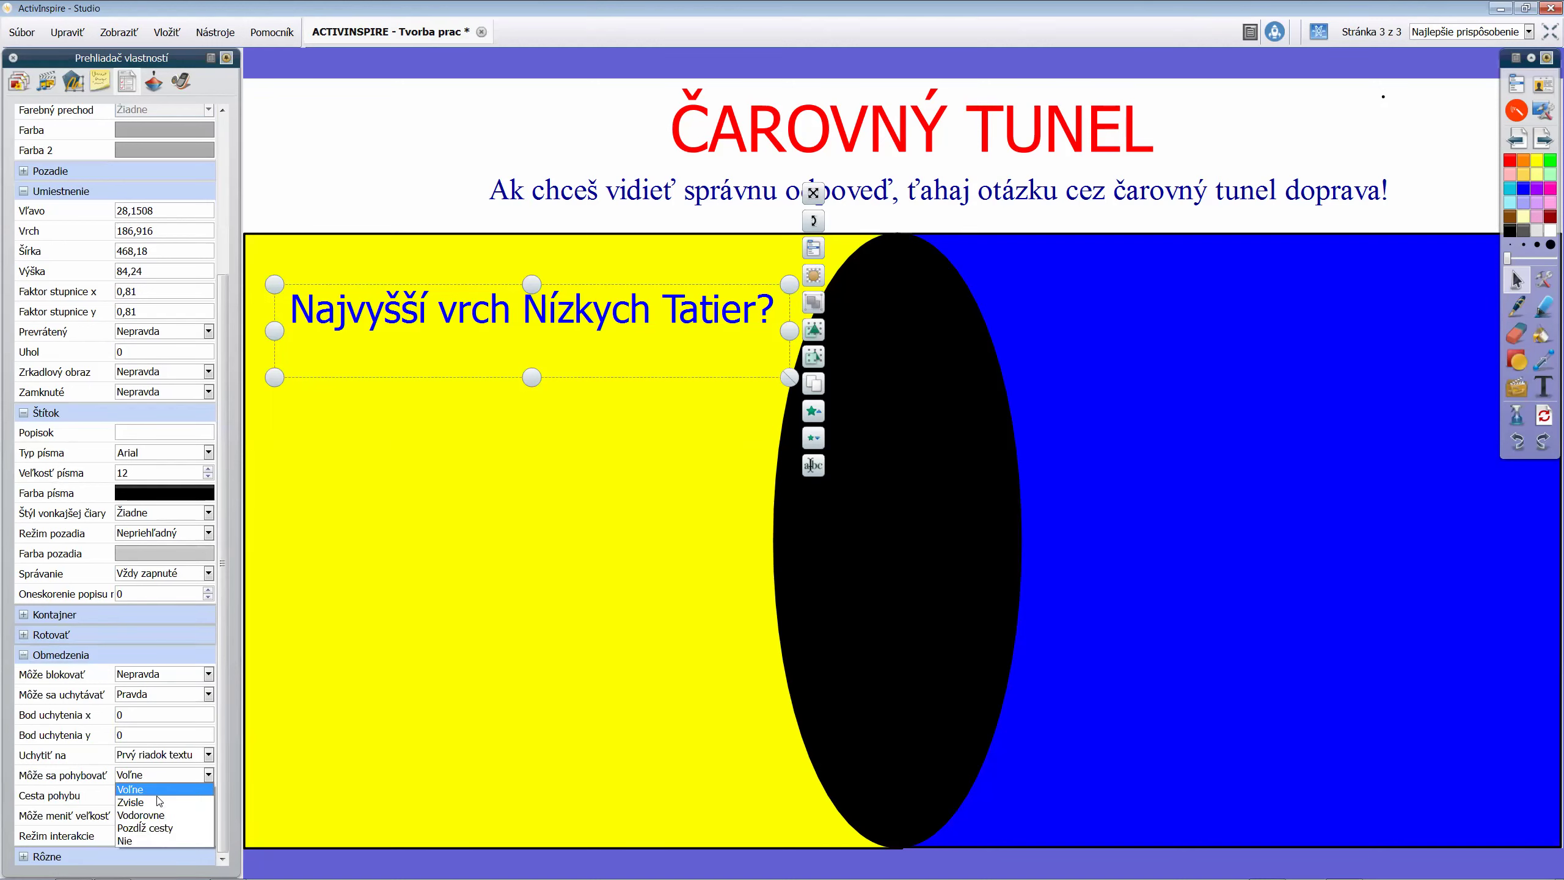
{"action": "left_click", "coordinate": [156, 815]}
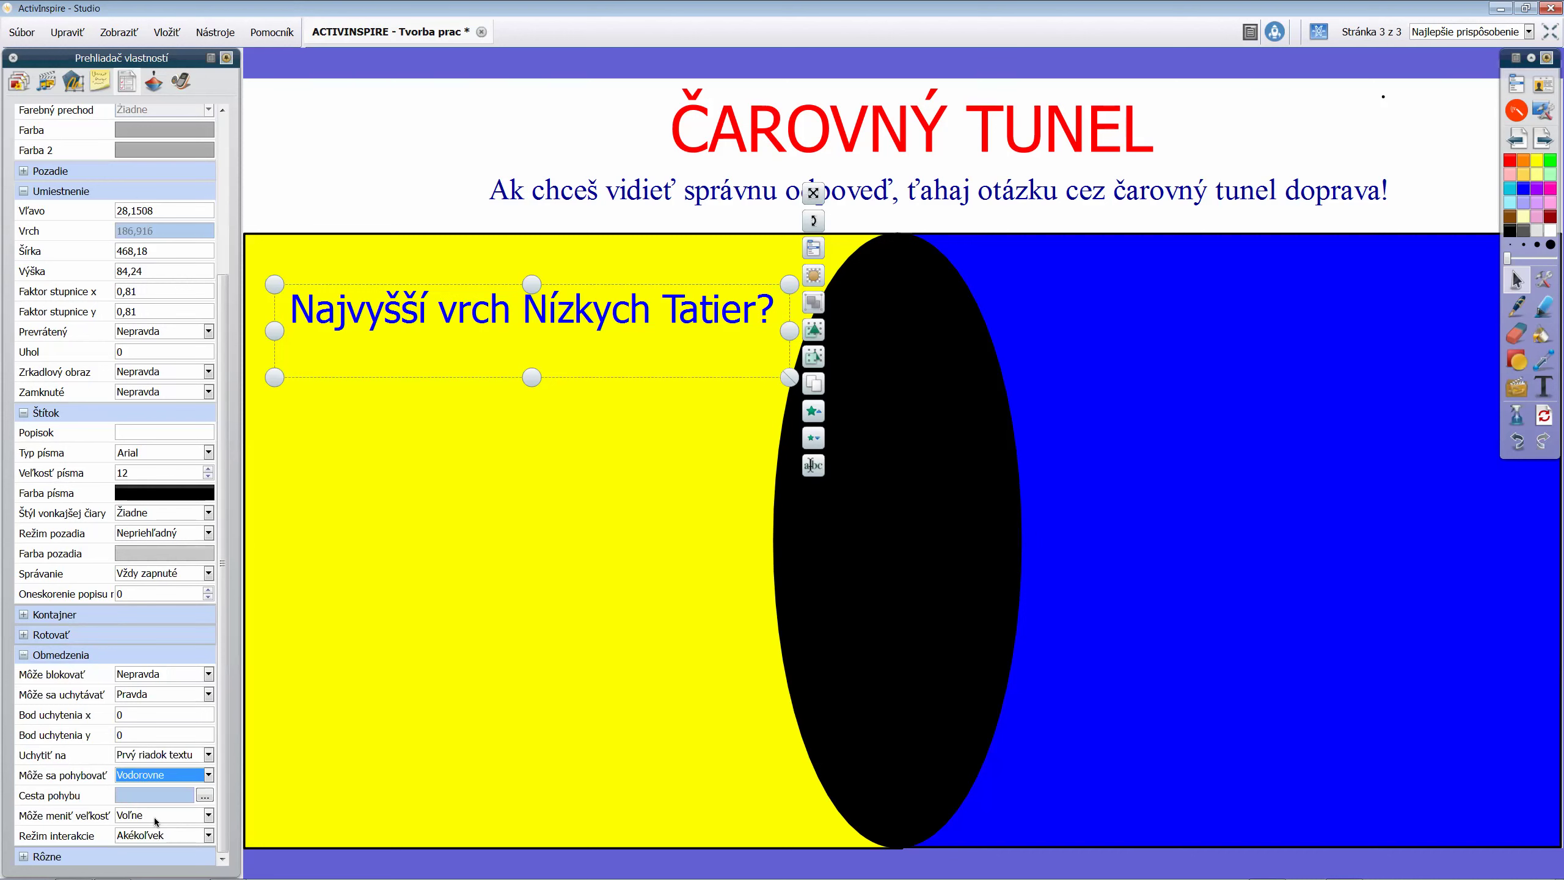
Test the movement restriction by moving the question around within the yellow rectangle
{"action": "left_click", "coordinate": [408, 664]}
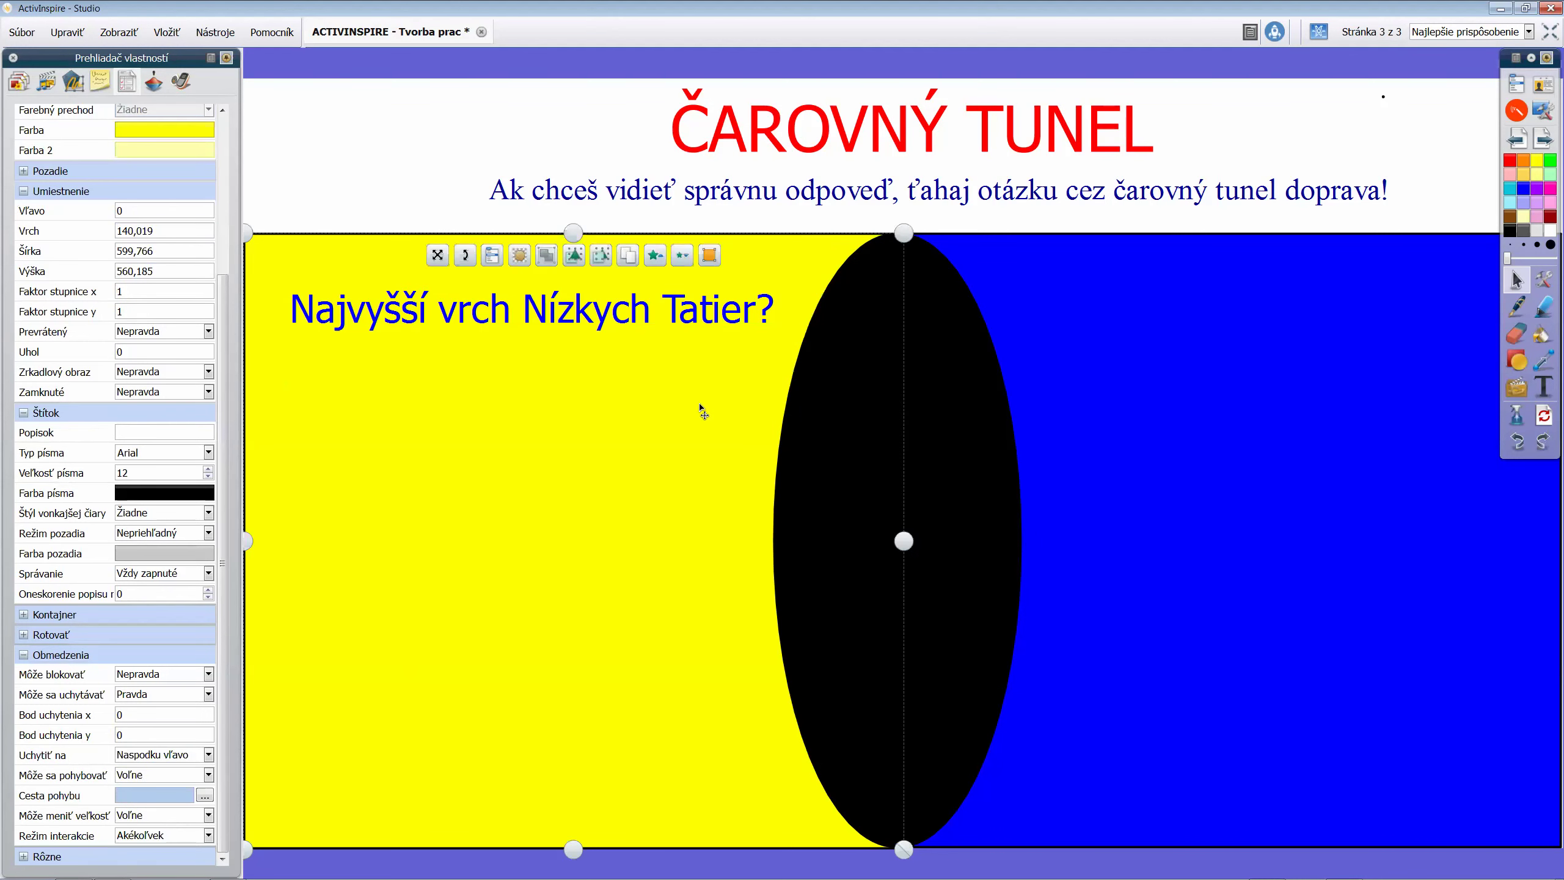
{"action": "left_click", "coordinate": [514, 152]}
{"action": "left_click_drag", "start_coordinate": [543, 308], "coordinate": [506, 334]}
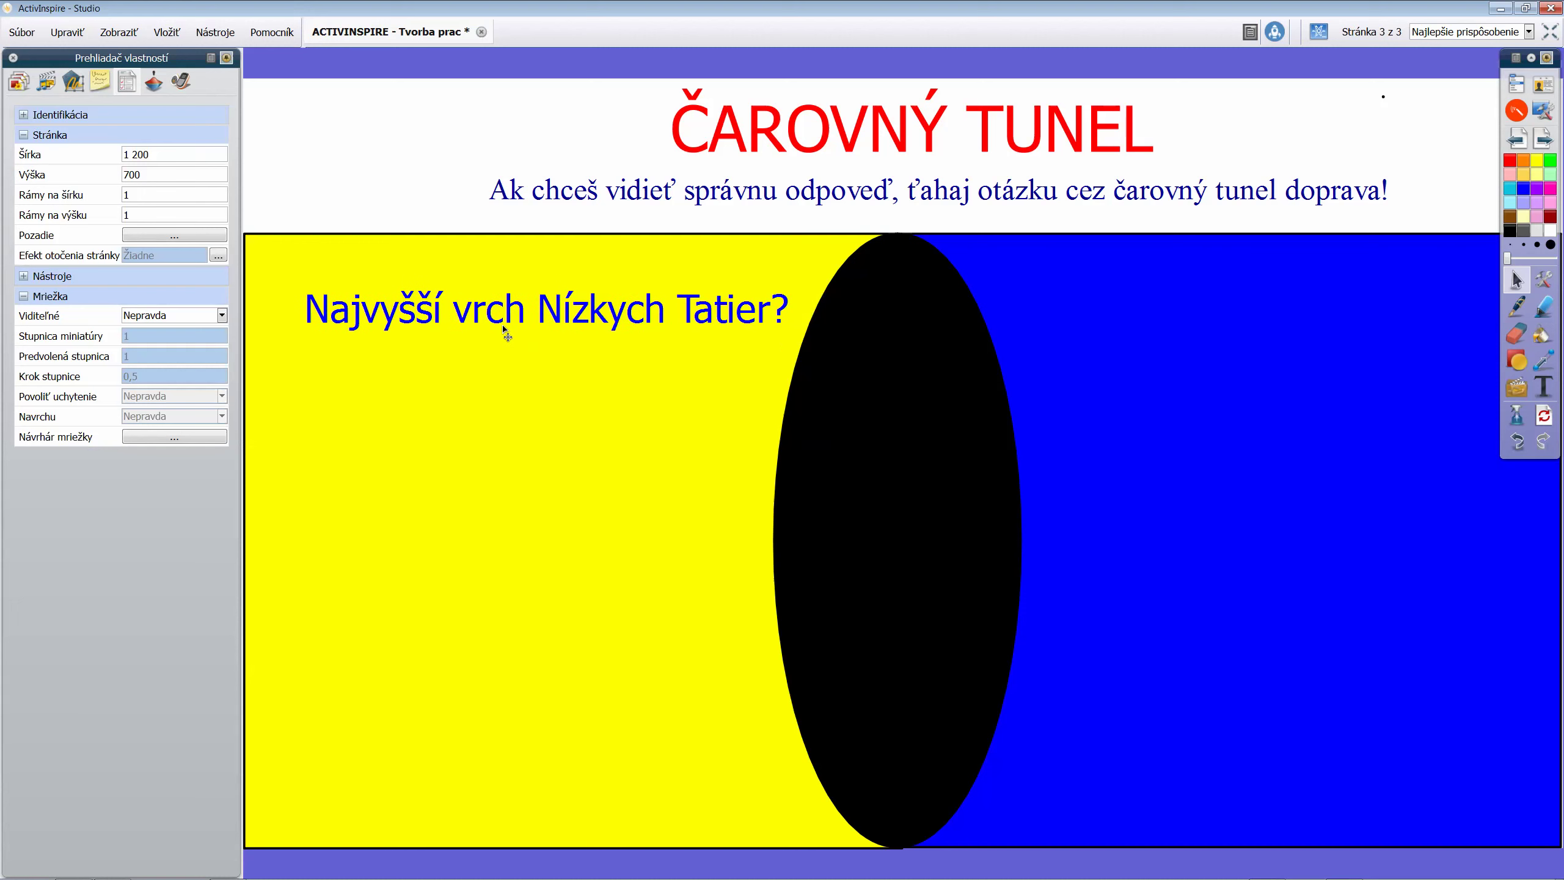
Review the options of Može sa pohybovať in the question's Obmedzenia properties without changing the setting
{"action": "left_click", "coordinate": [576, 323]}
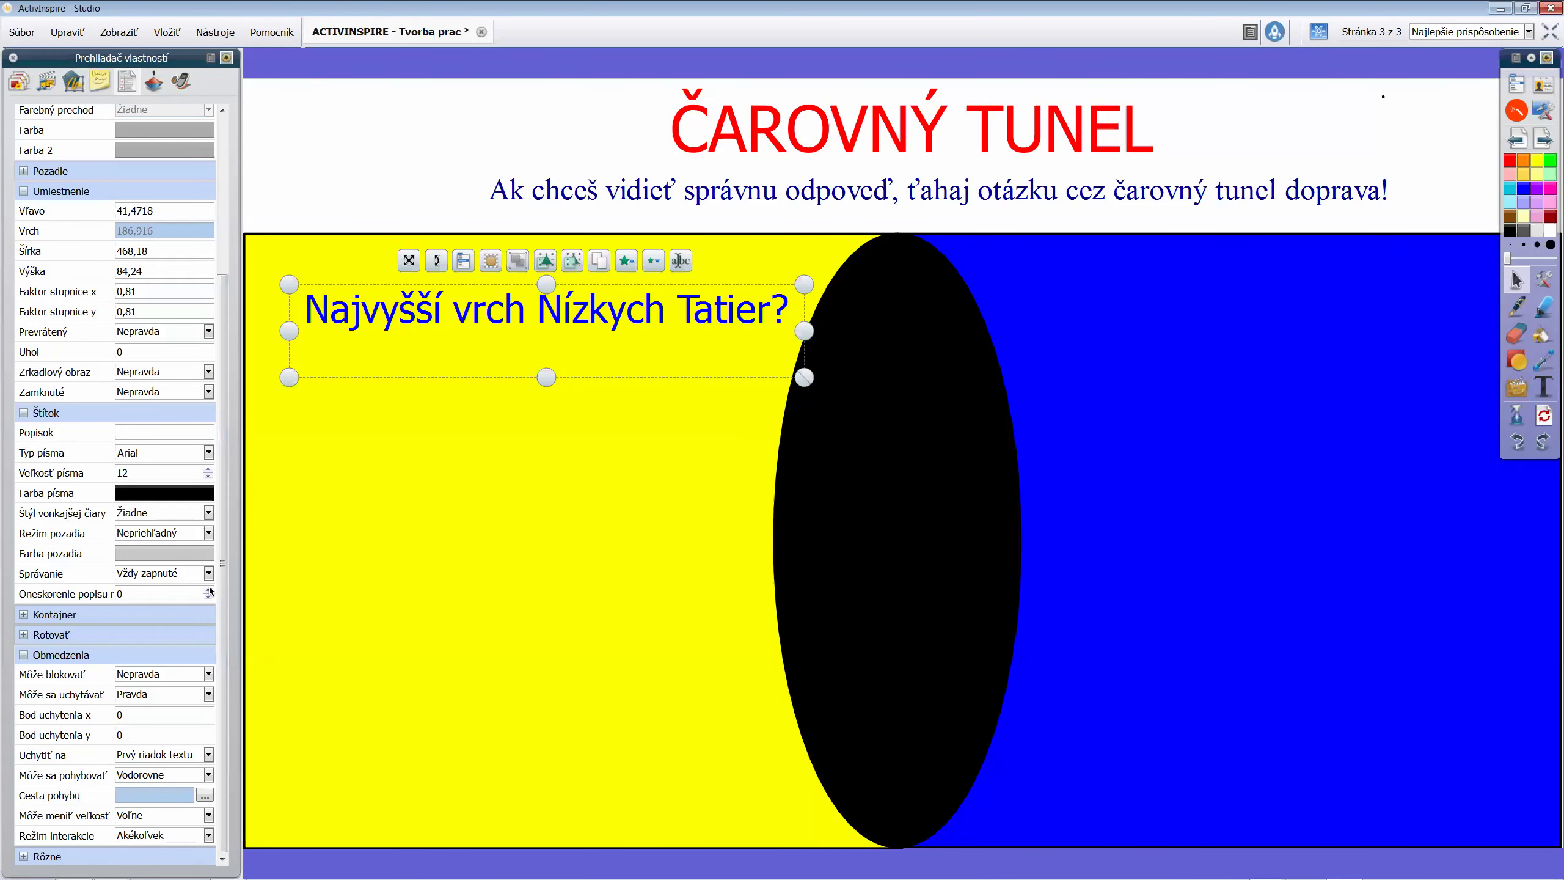
{"action": "left_click", "coordinate": [23, 655]}
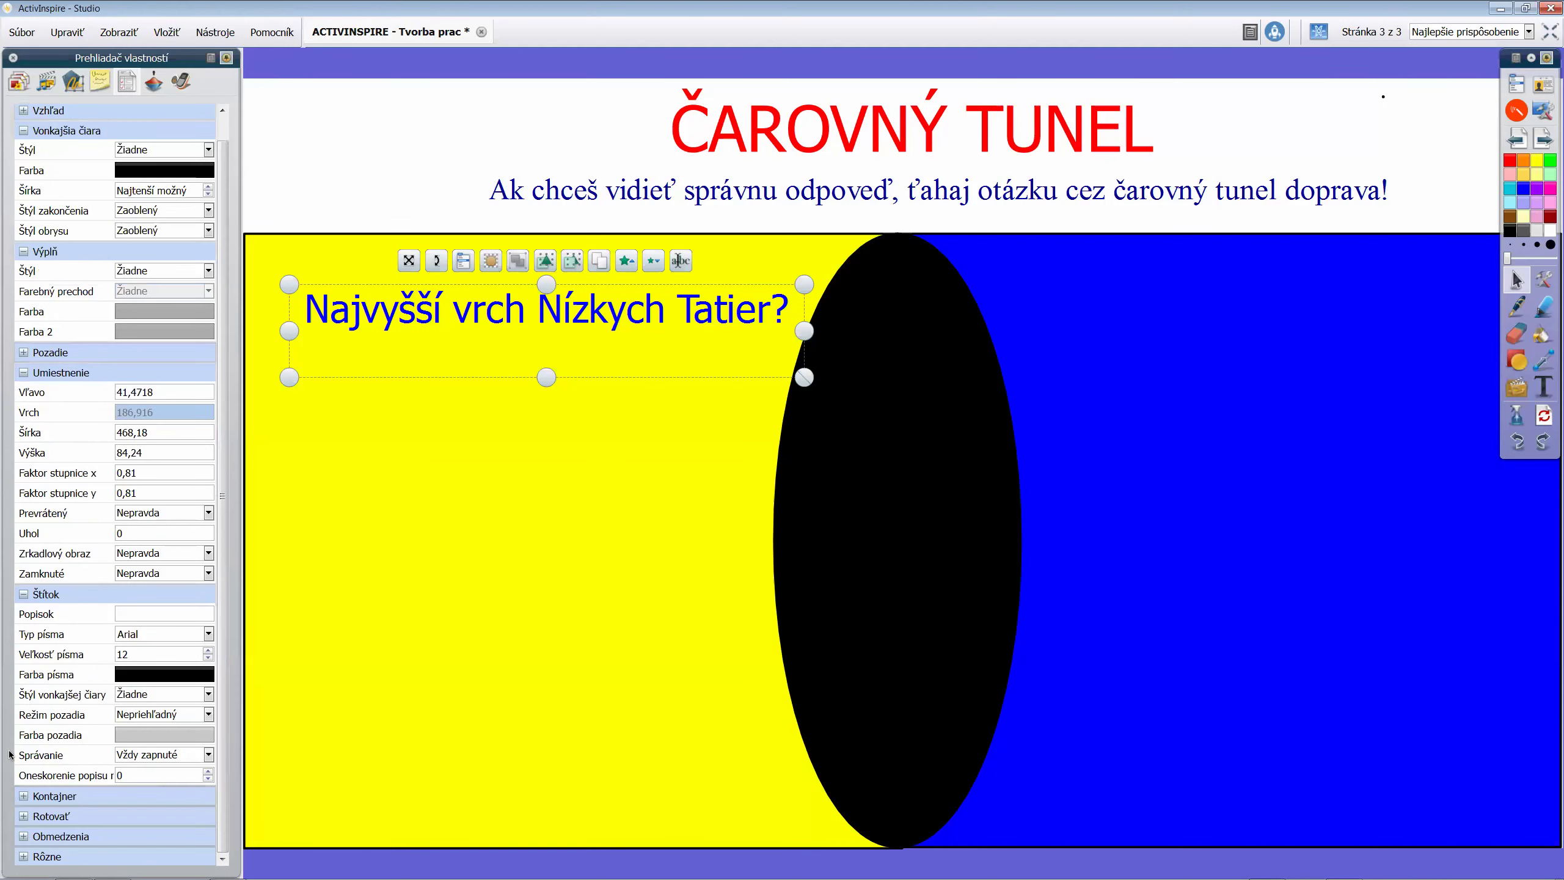
{"action": "left_click", "coordinate": [23, 836]}
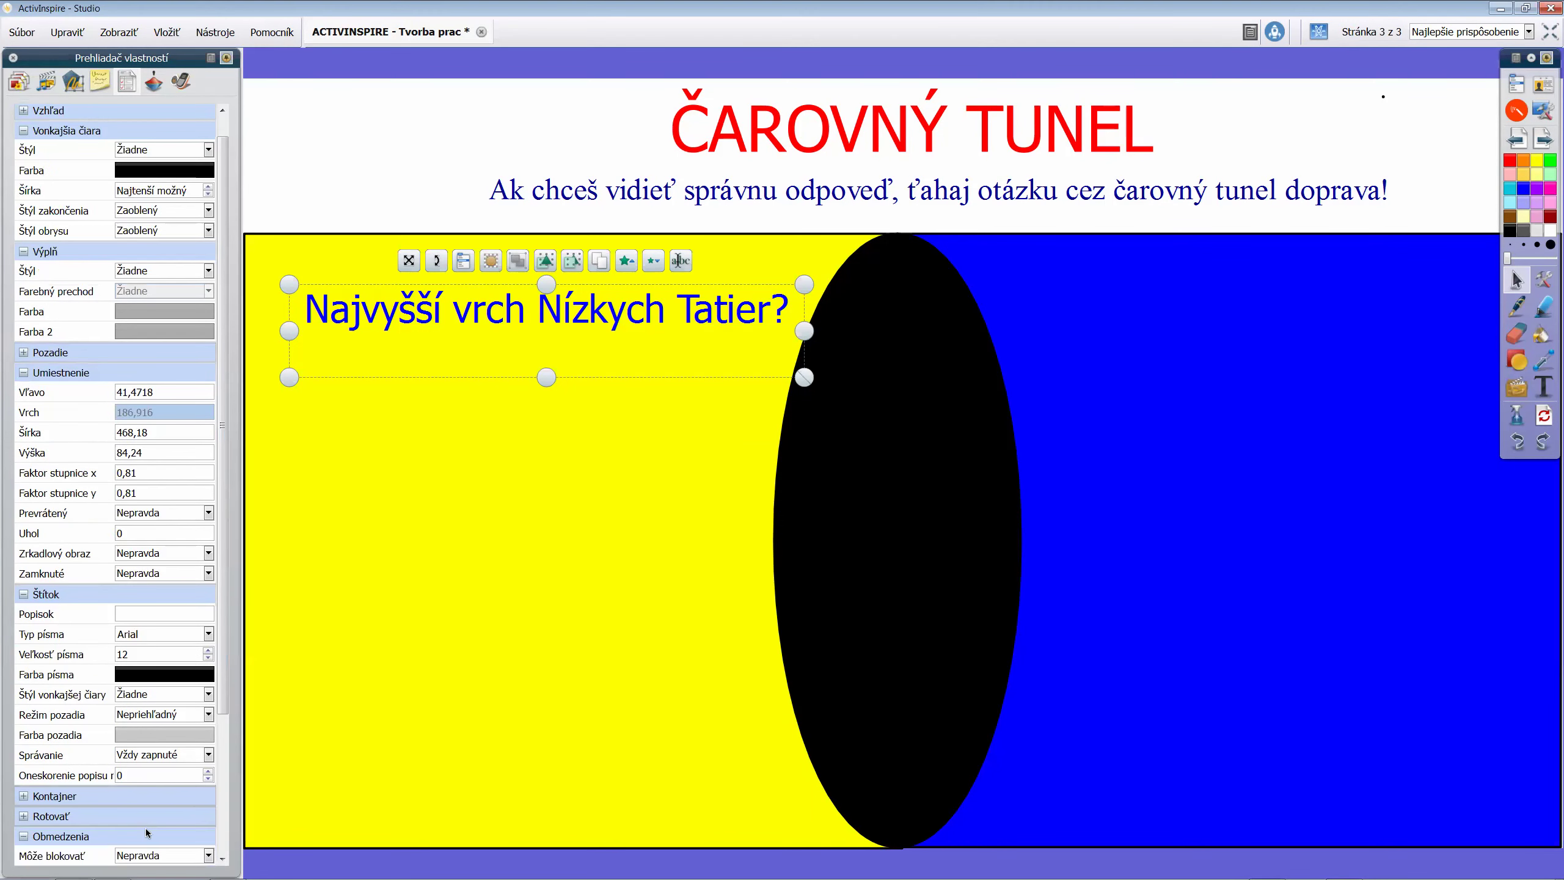
{"action": "scroll", "coordinate": [172, 780], "scroll_direction": "down", "scroll_amount": 3}
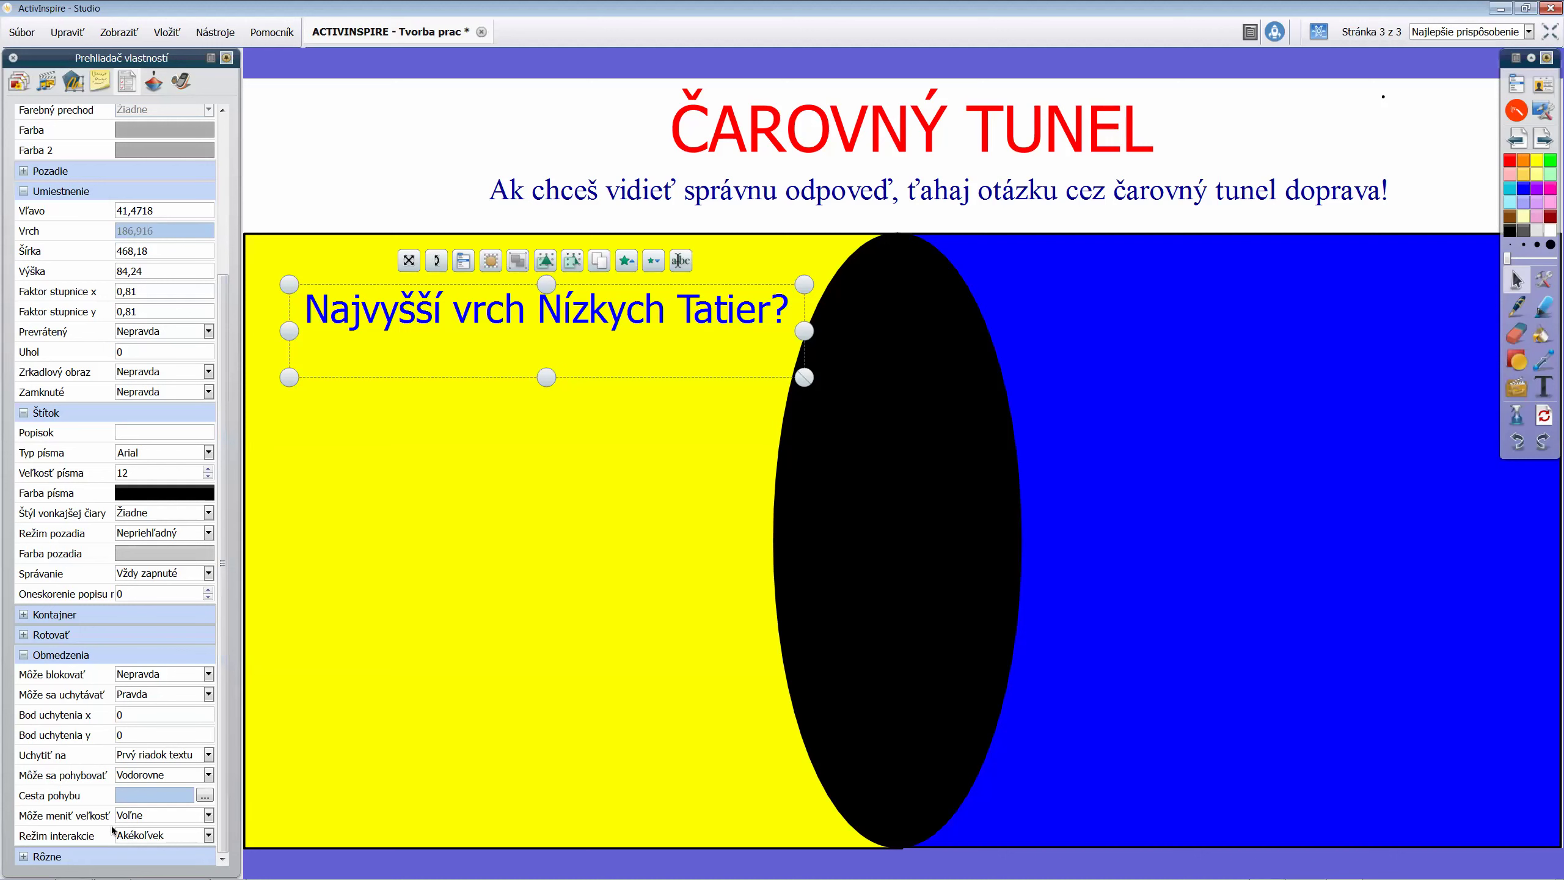
{"action": "left_click", "coordinate": [164, 778]}
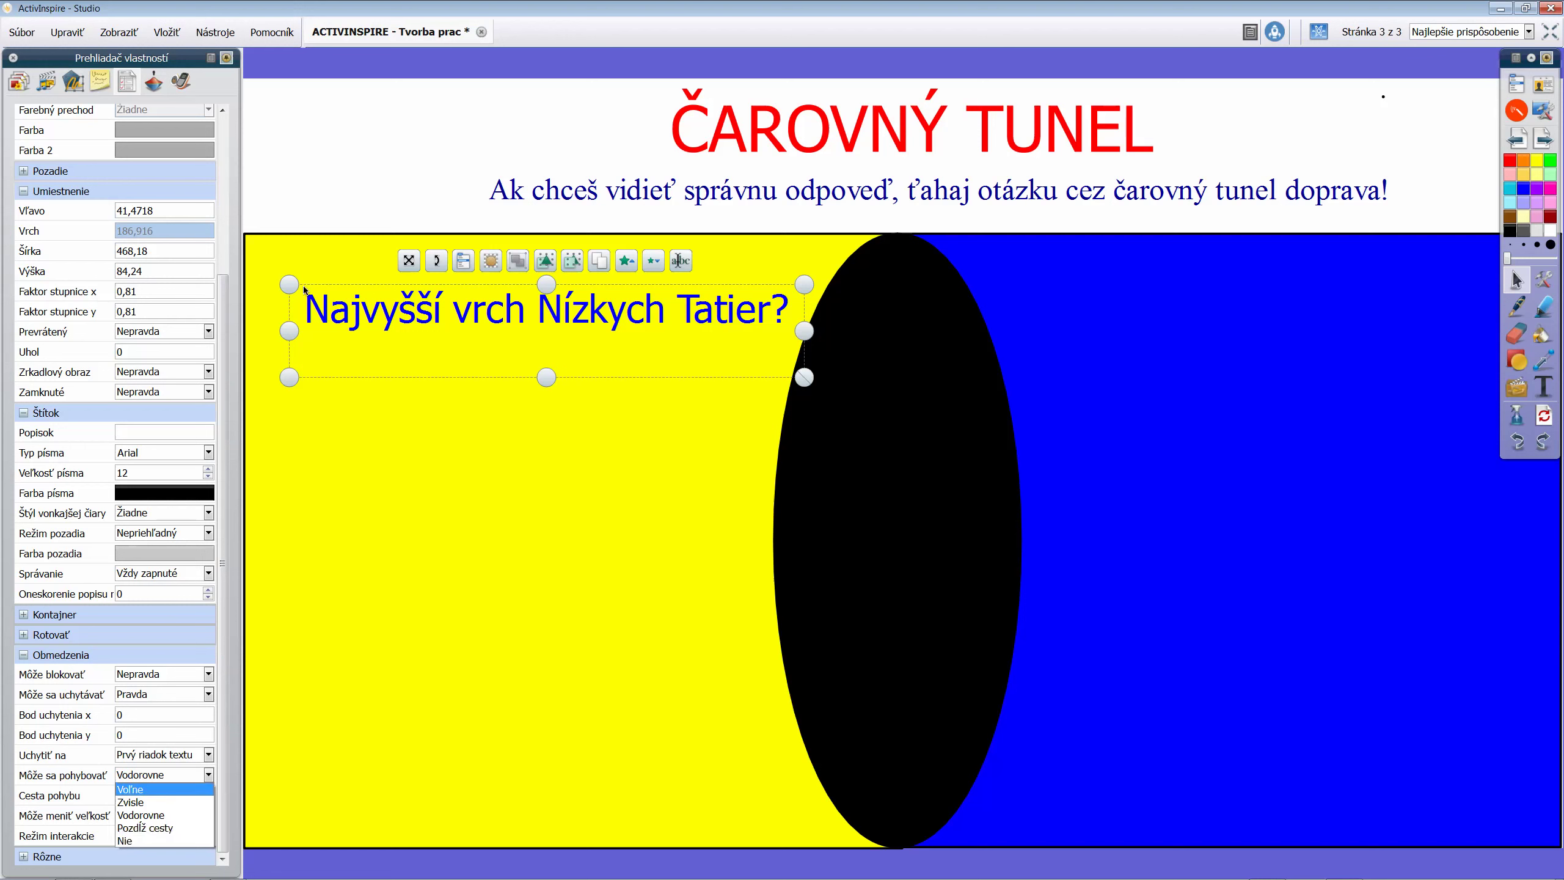
{"action": "left_click", "coordinate": [376, 167]}
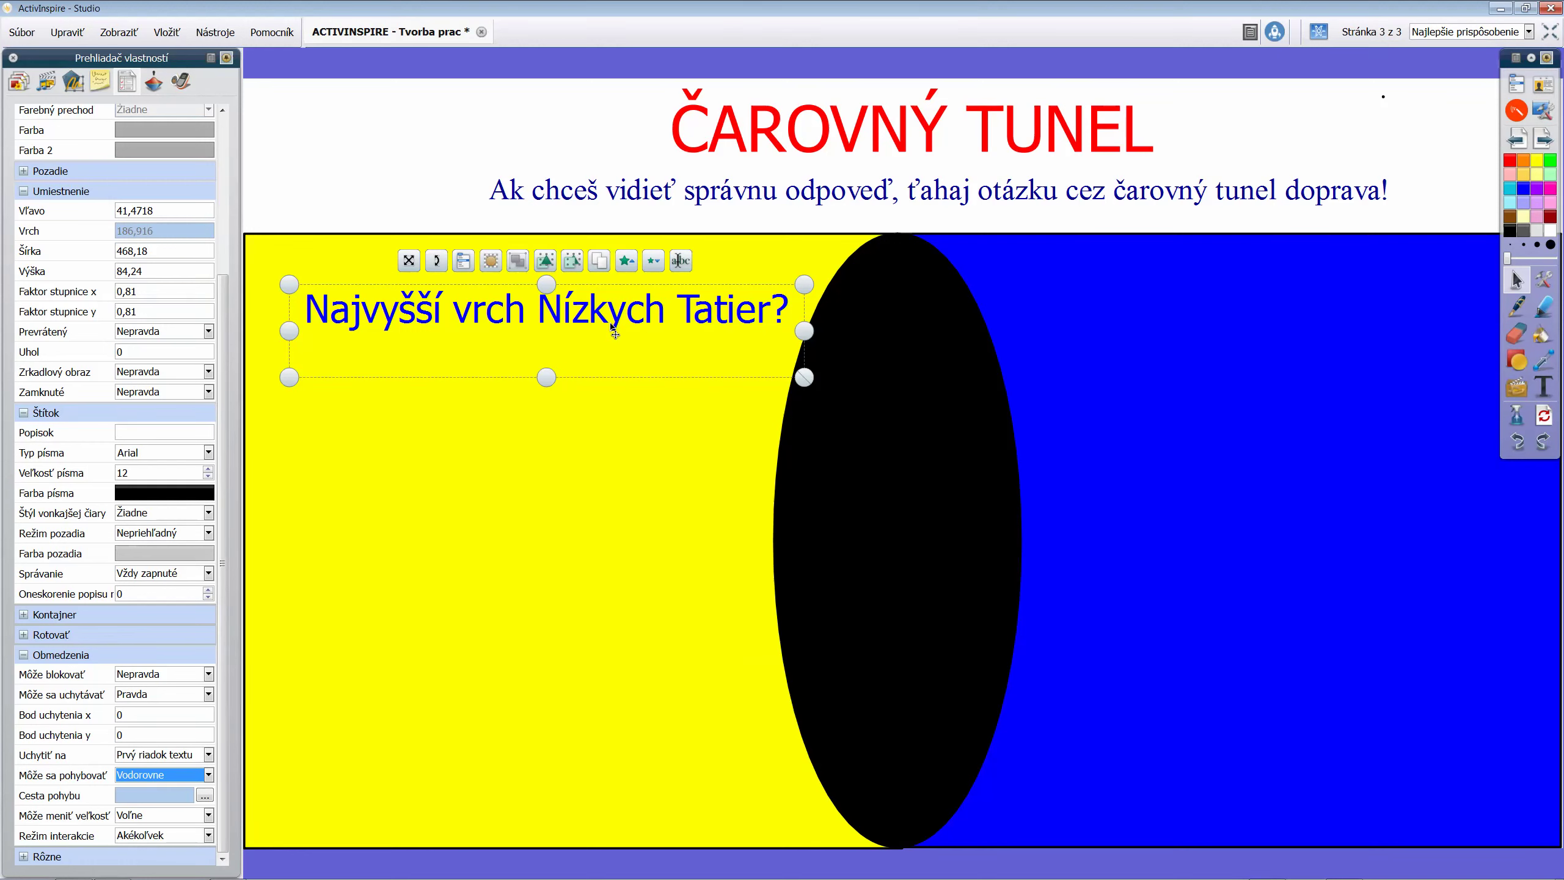
Try to duplicate the horizontally restricted question four times and move the copies apart
{"action": "left_click", "coordinate": [603, 267]}
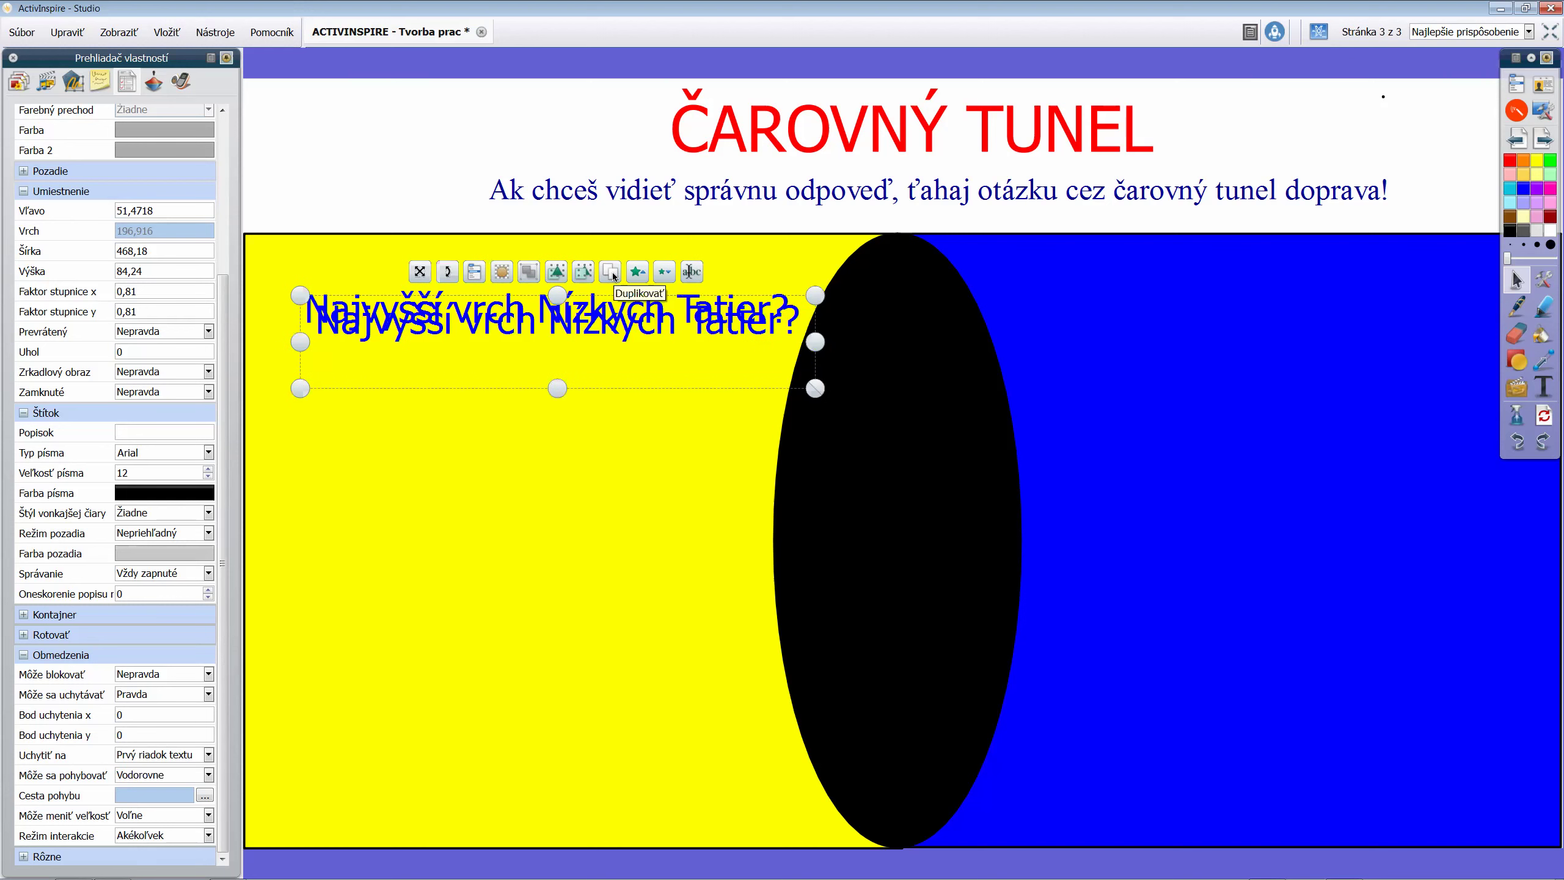
{"action": "right_click", "coordinate": [576, 329]}
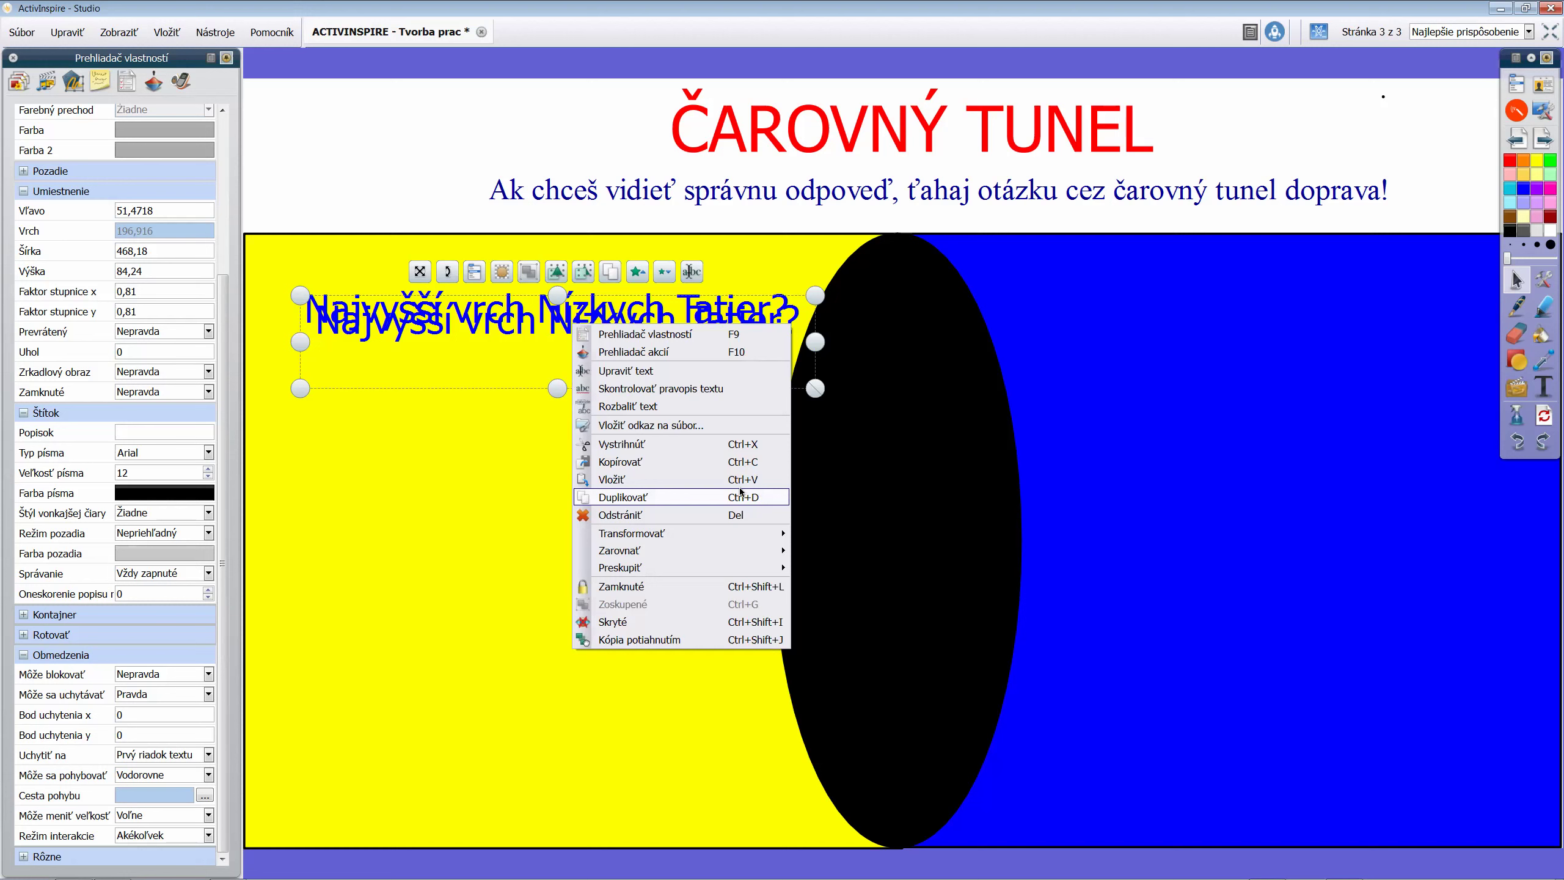
{"action": "left_click", "coordinate": [616, 276]}
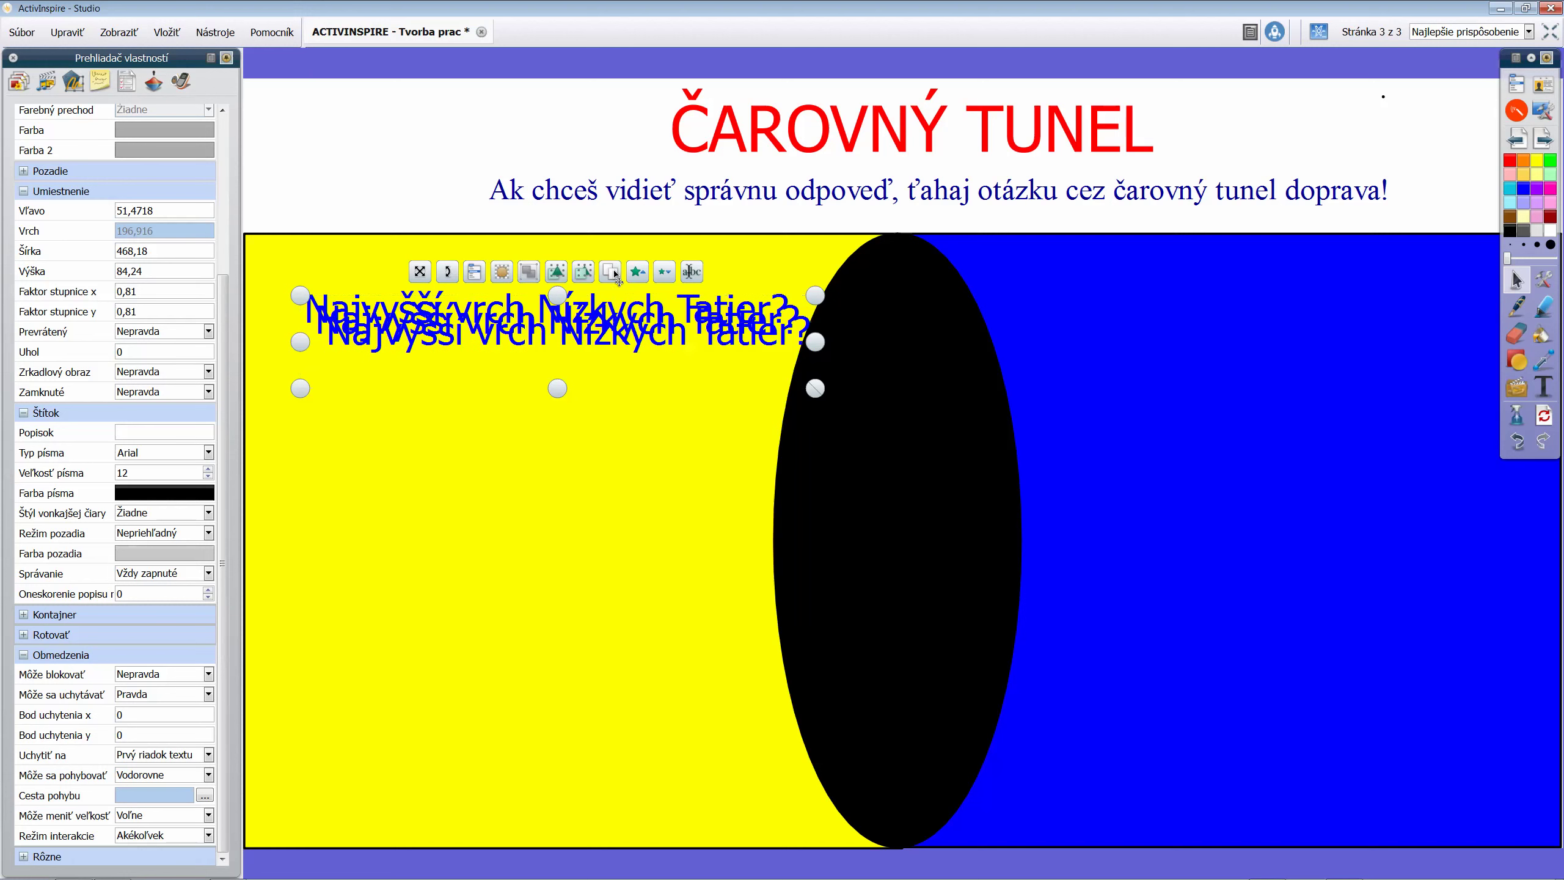
{"action": "left_click", "coordinate": [618, 279]}
{"action": "left_click", "coordinate": [623, 284]}
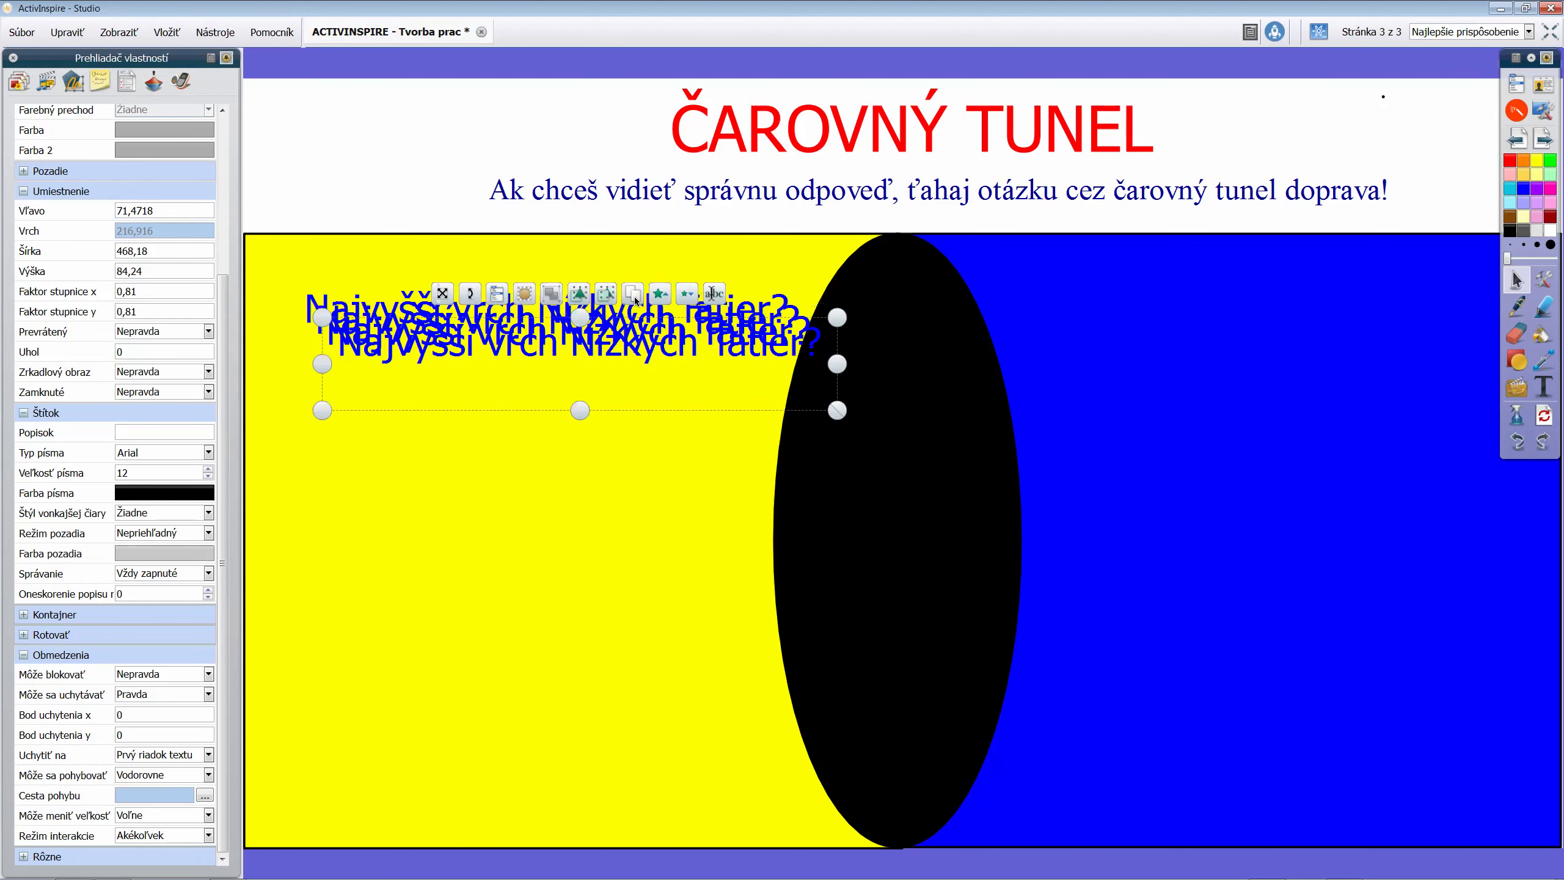
{"action": "left_click", "coordinate": [636, 301]}
{"action": "left_click", "coordinate": [608, 478]}
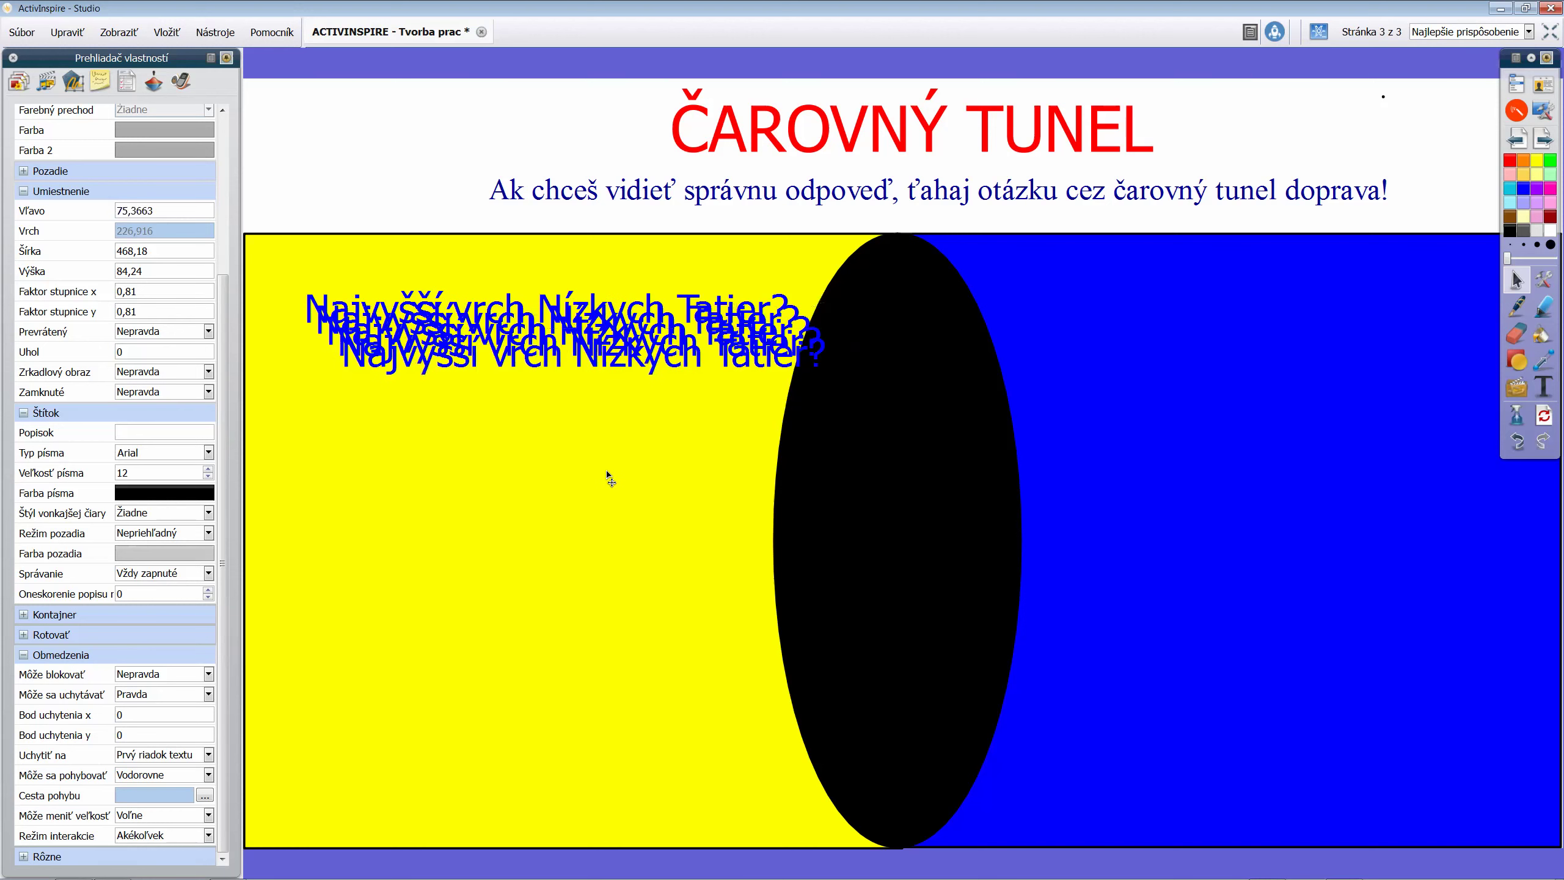
{"action": "left_click_drag", "start_coordinate": [595, 367], "coordinate": [508, 351]}
{"action": "left_click", "coordinate": [737, 355]}
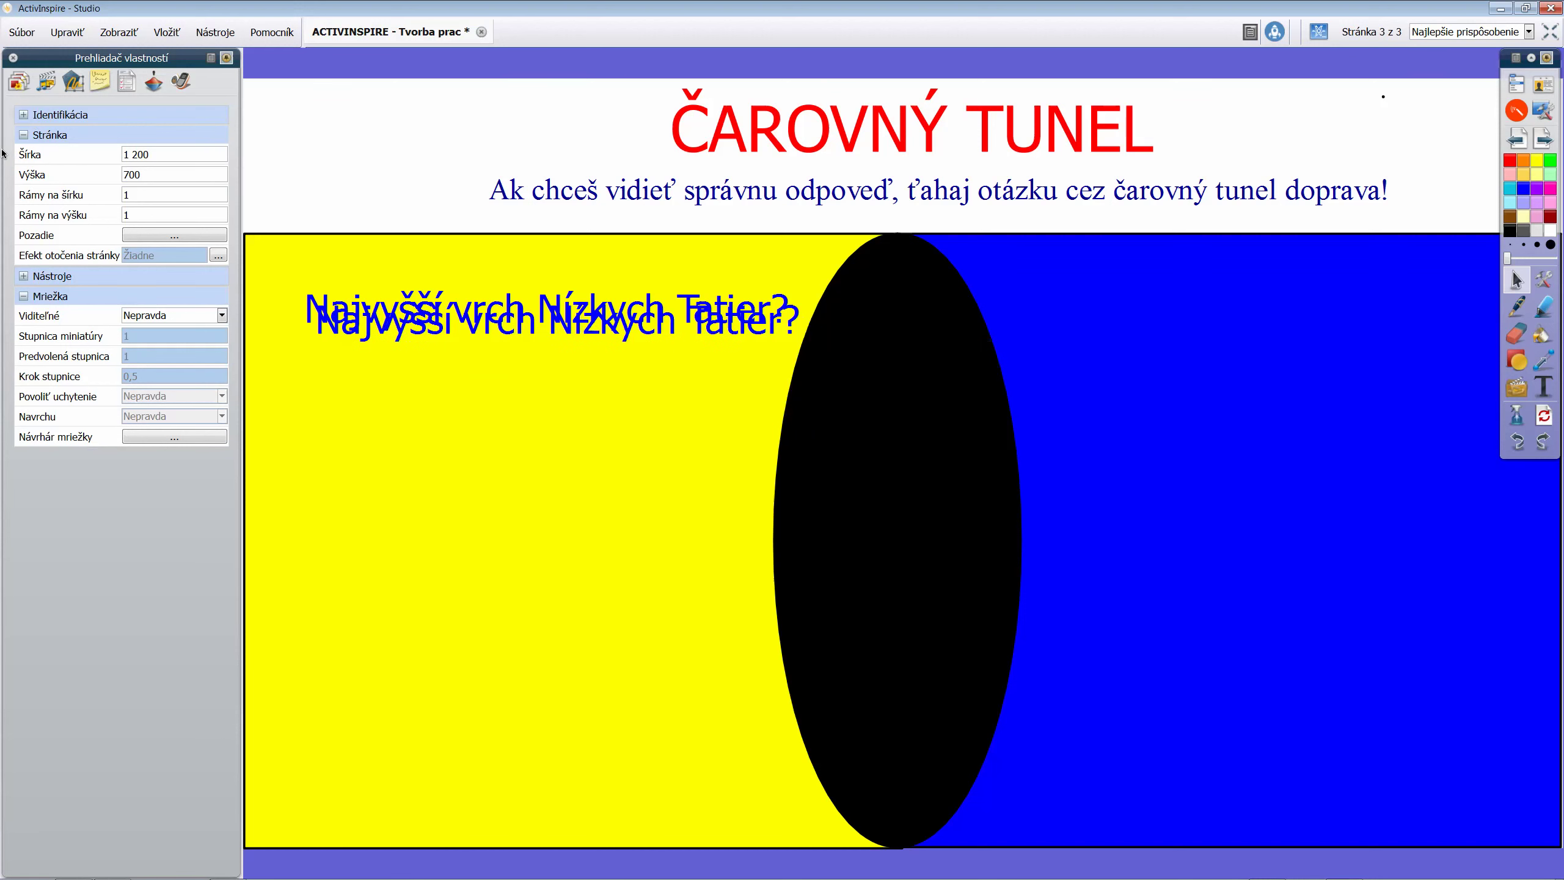
Set the remaining question's movement to Voľne and duplicate it four times
{"action": "left_click", "coordinate": [494, 314]}
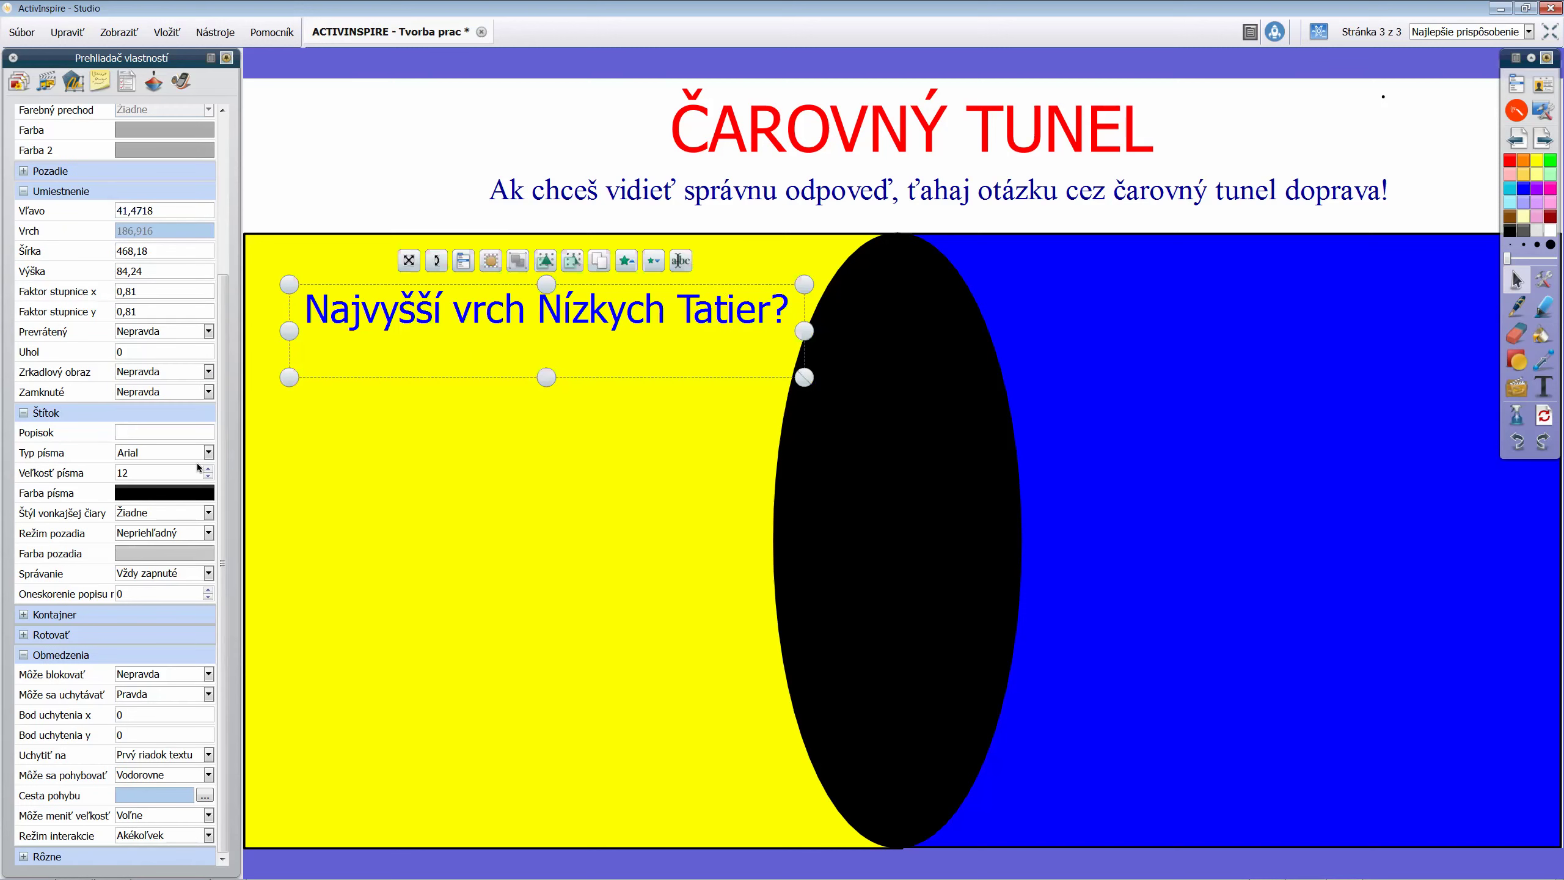
{"action": "left_click", "coordinate": [132, 776]}
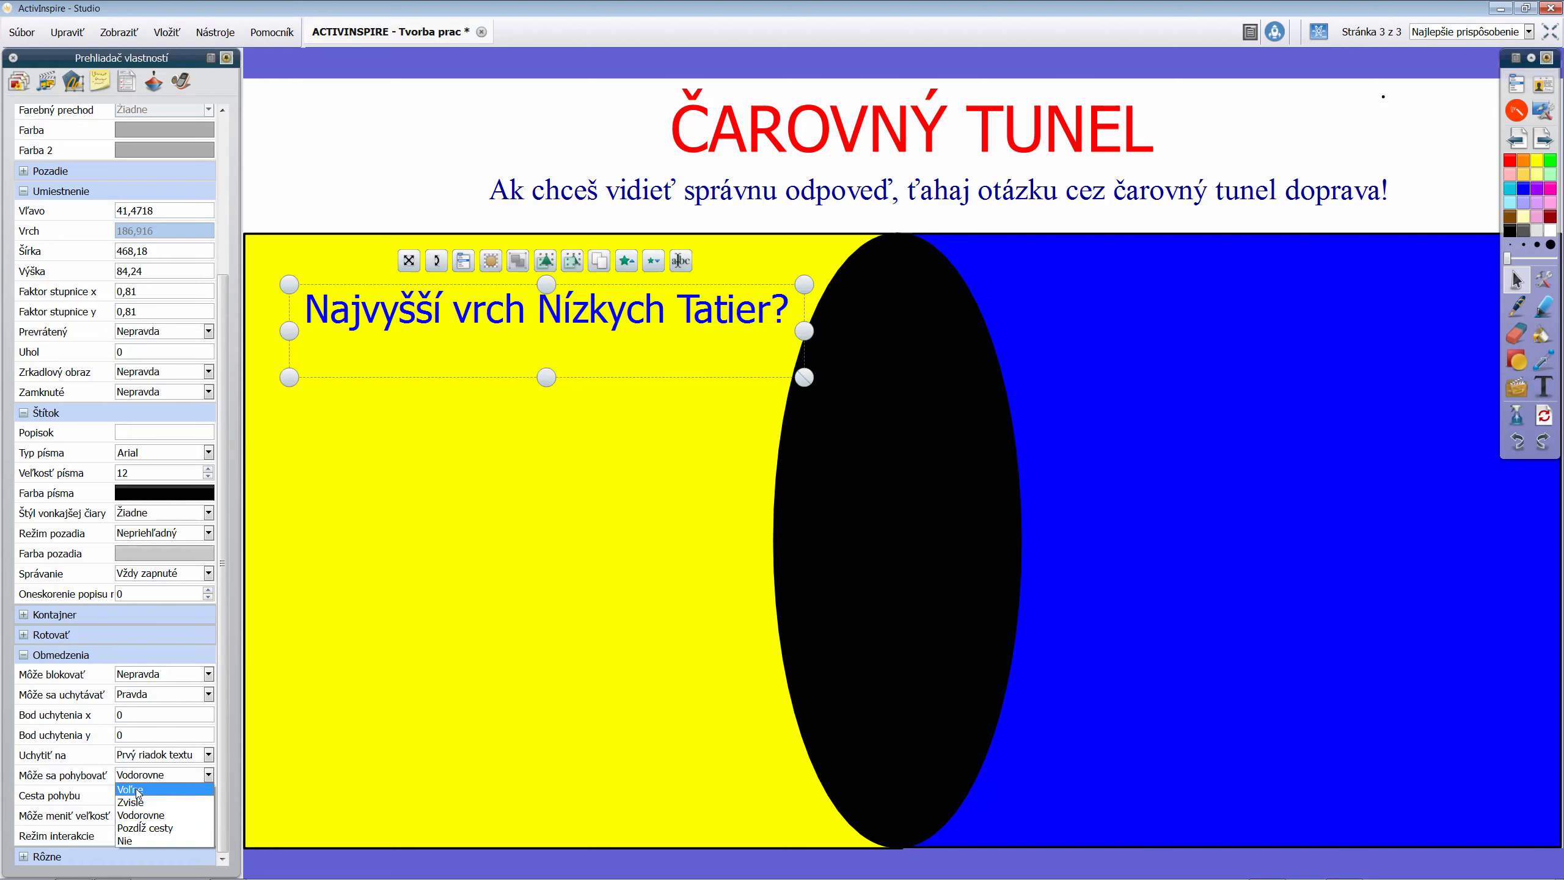
{"action": "left_click", "coordinate": [136, 792]}
{"action": "left_click", "coordinate": [603, 267]}
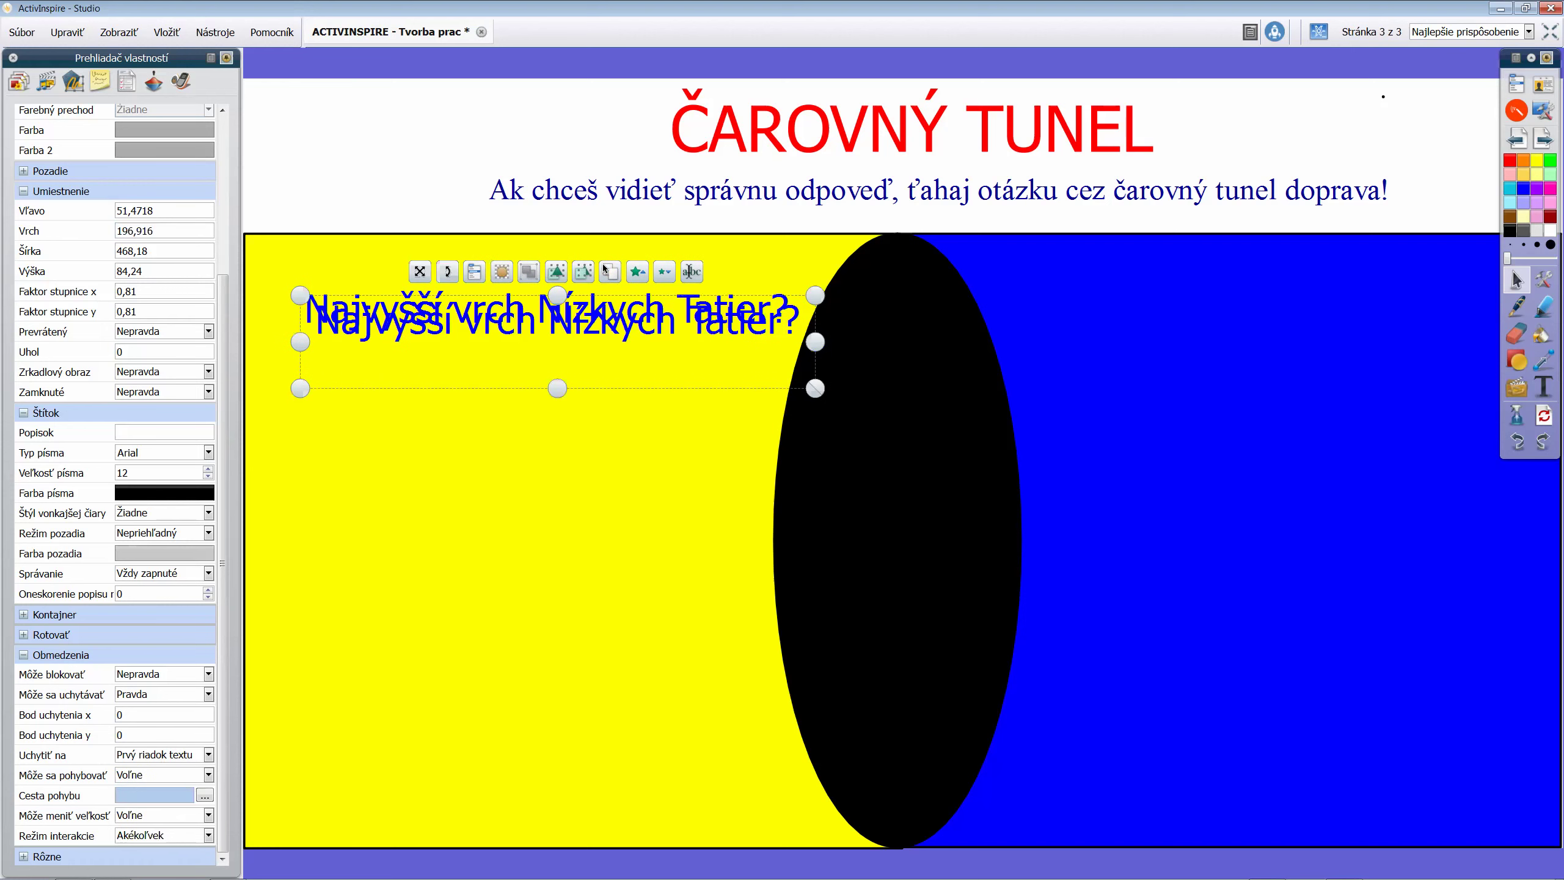
{"action": "left_click", "coordinate": [607, 271]}
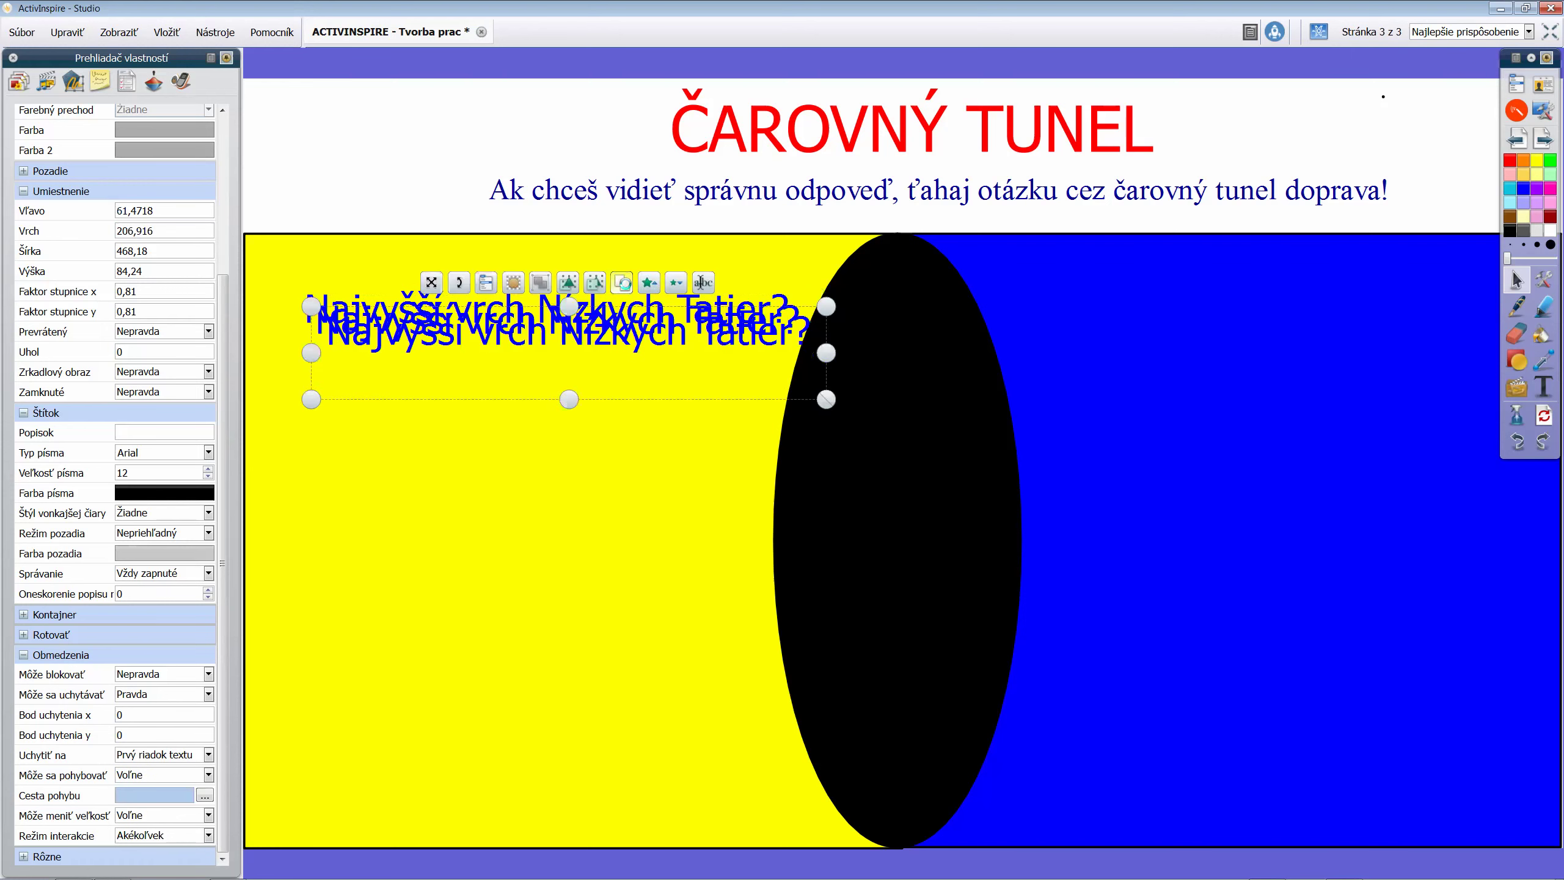
{"action": "left_click", "coordinate": [622, 283]}
{"action": "left_click", "coordinate": [634, 294]}
Spread the five question texts down the yellow rectangle in an evenly spaced, left-aligned column
{"action": "left_click_drag", "start_coordinate": [610, 367], "coordinate": [550, 753]}
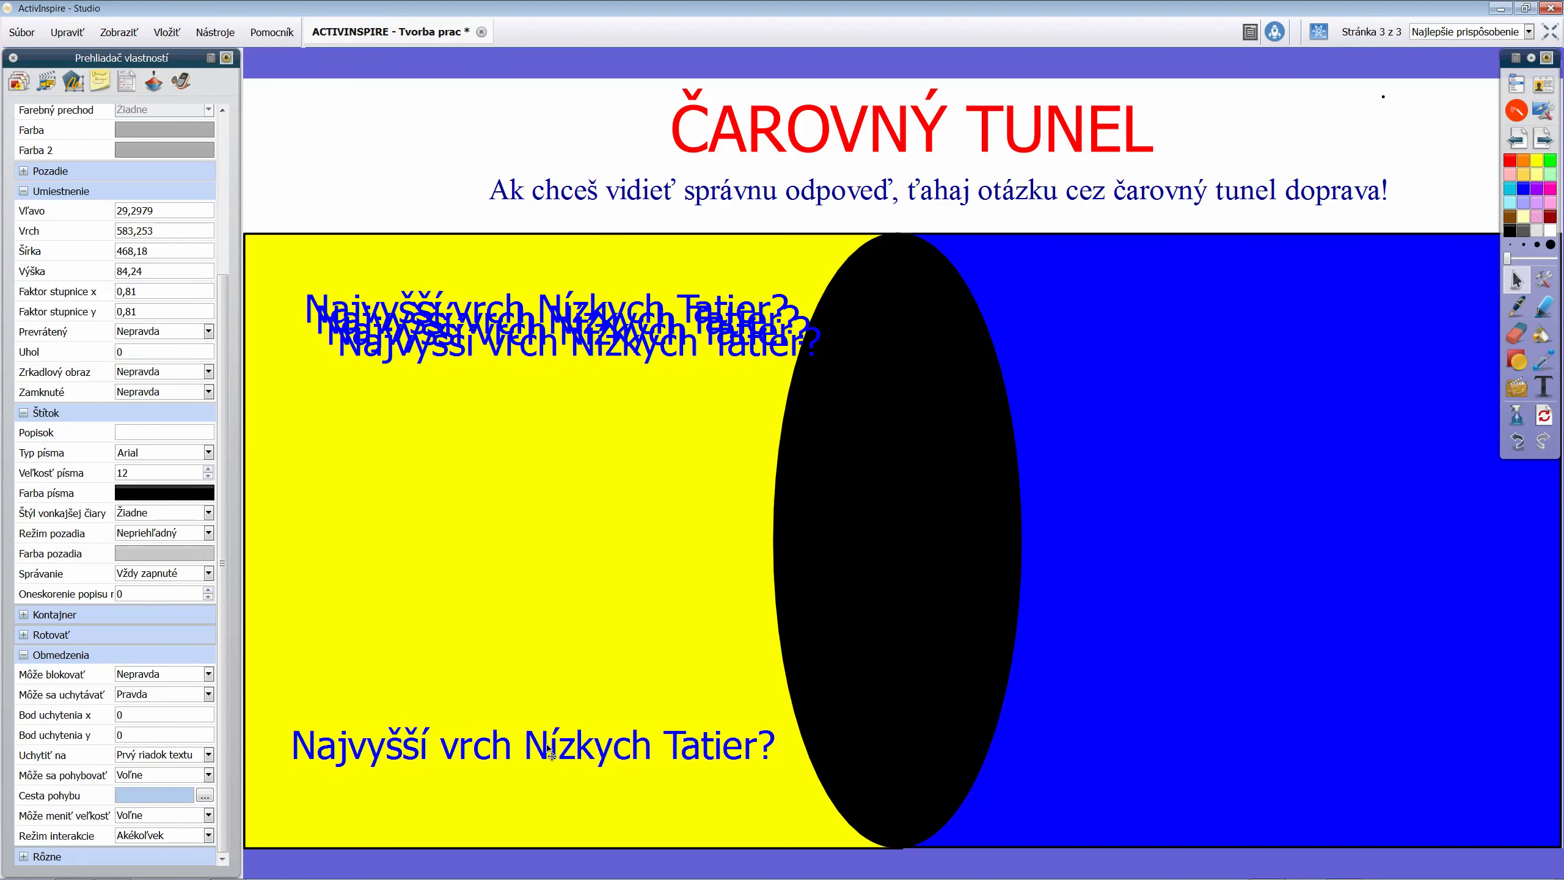
{"action": "left_click_drag", "start_coordinate": [535, 357], "coordinate": [485, 645]}
{"action": "left_click_drag", "start_coordinate": [486, 338], "coordinate": [444, 534]}
{"action": "left_click_drag", "start_coordinate": [436, 327], "coordinate": [402, 321]}
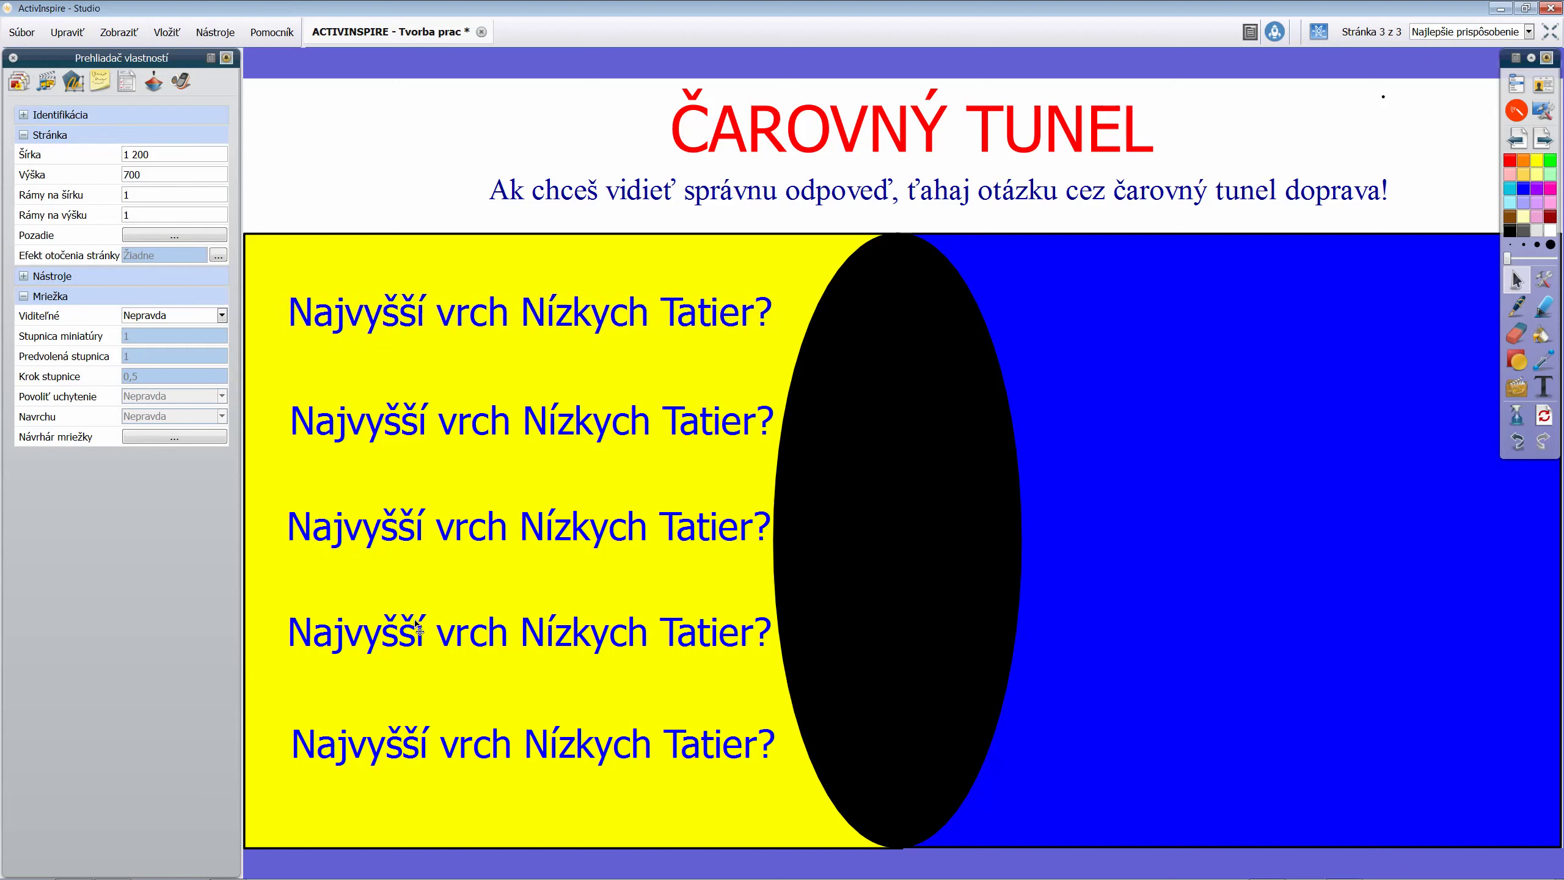
{"action": "left_click_drag", "start_coordinate": [420, 639], "coordinate": [416, 642]}
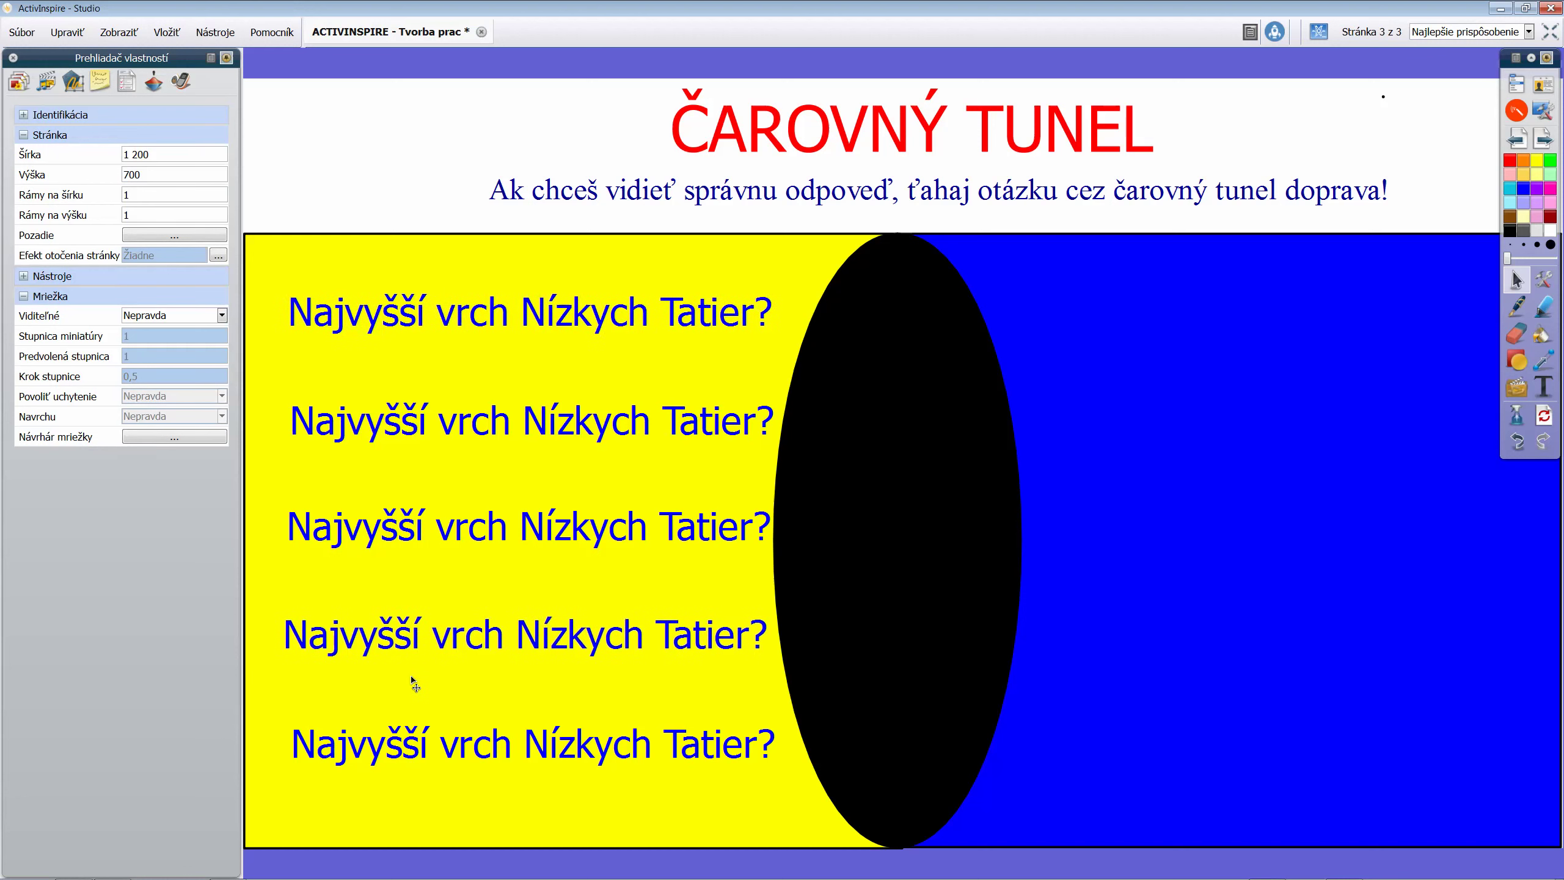
{"action": "left_click_drag", "start_coordinate": [445, 747], "coordinate": [442, 743]}
Move the second question up into the white header area and rewrite its question line as "Nad Smokovcami je aký štít?"
{"action": "left_click_drag", "start_coordinate": [461, 425], "coordinate": [452, 173]}
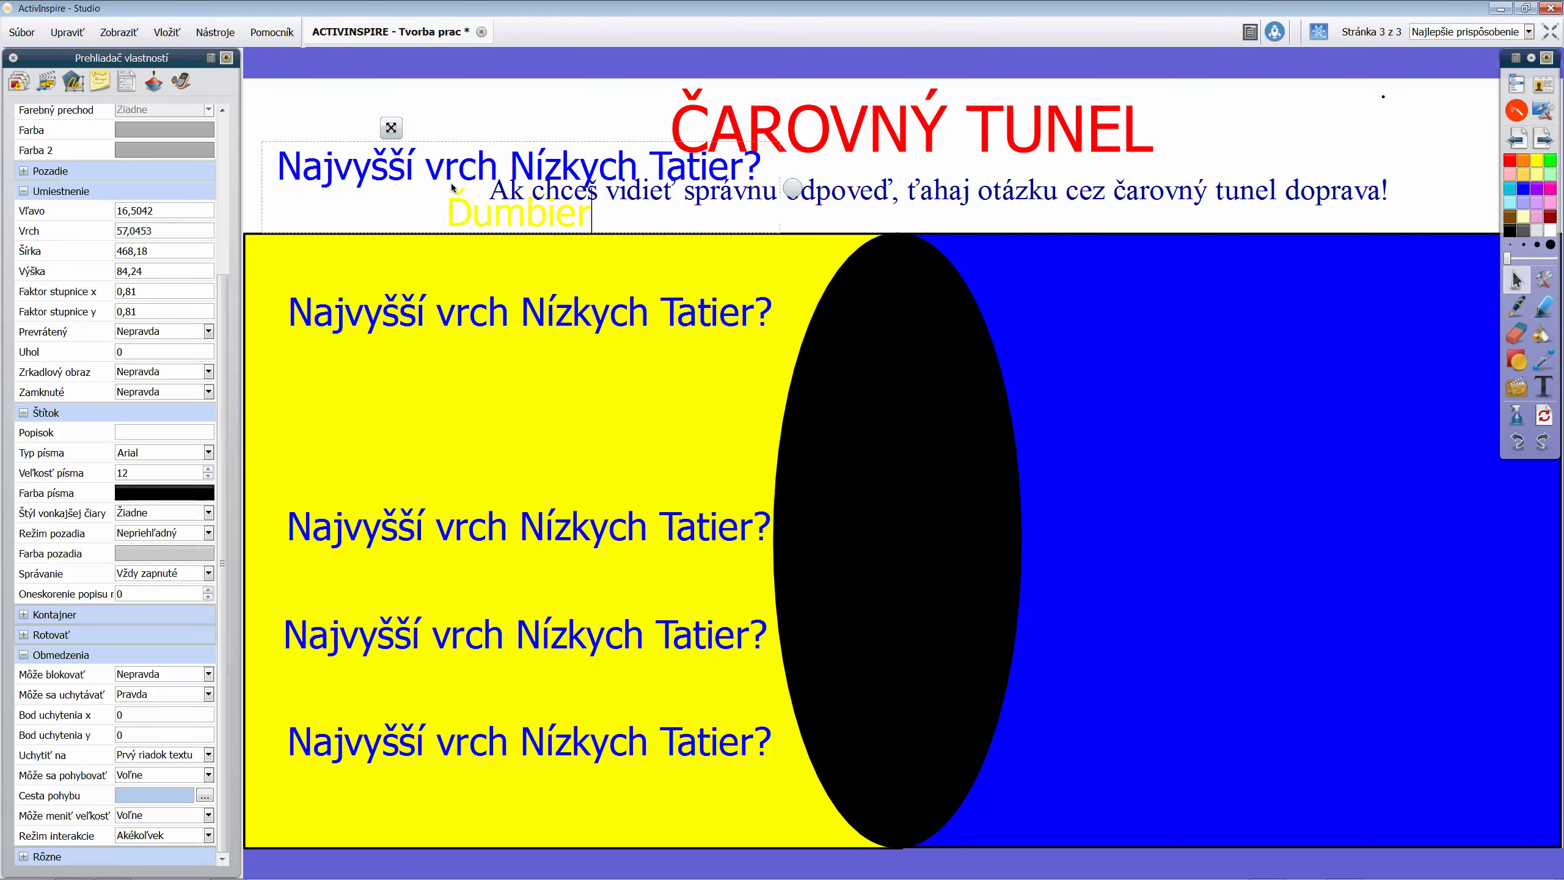
{"action": "double_click", "coordinate": [453, 188]}
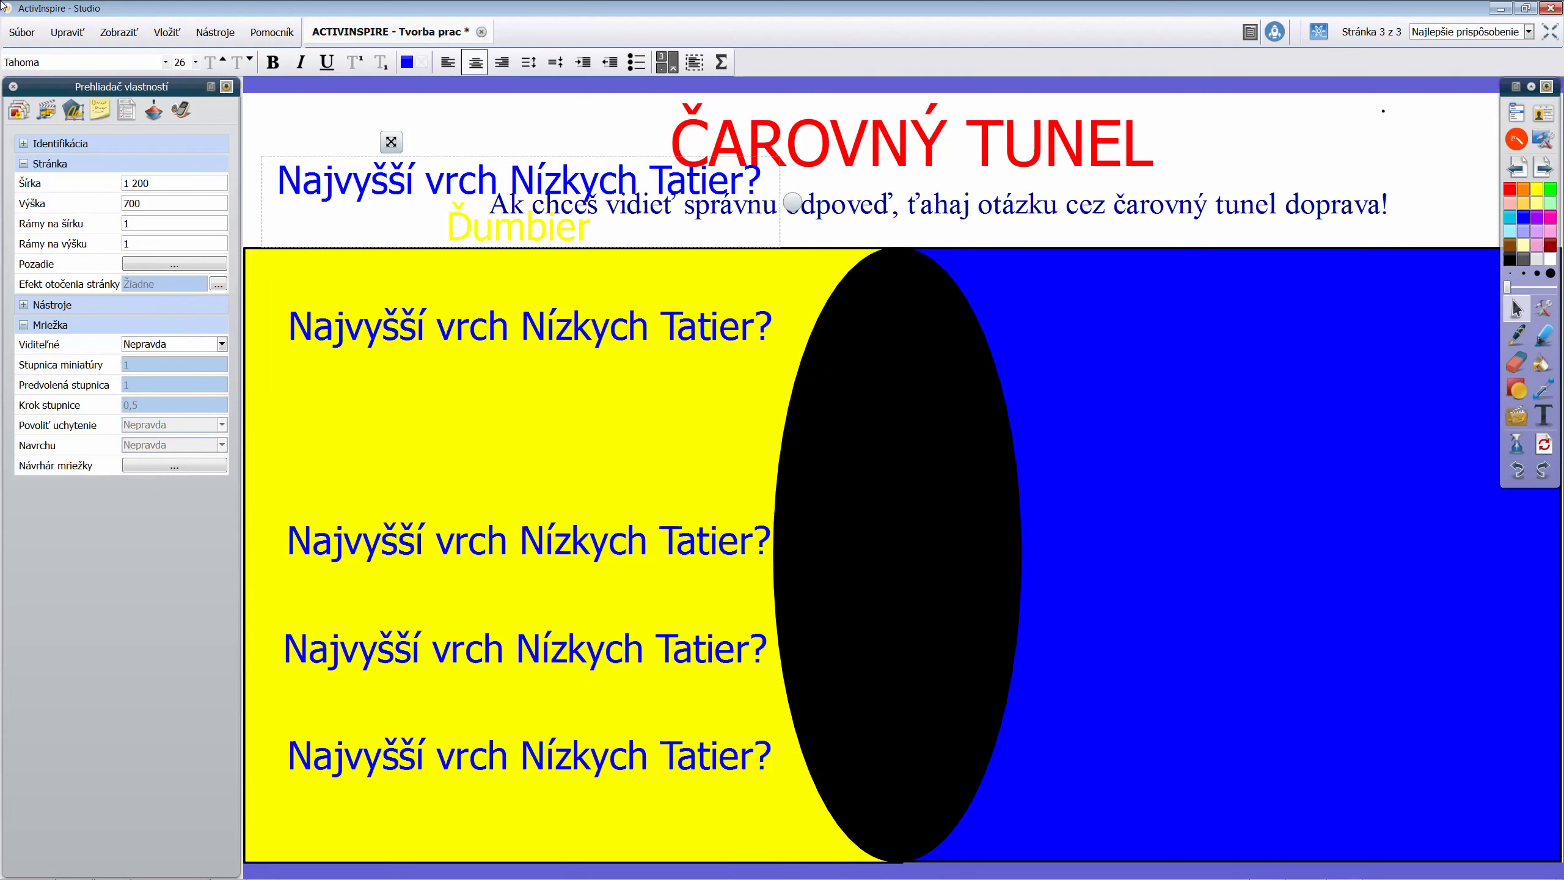
{"action": "key", "text": "ctrl+a"}
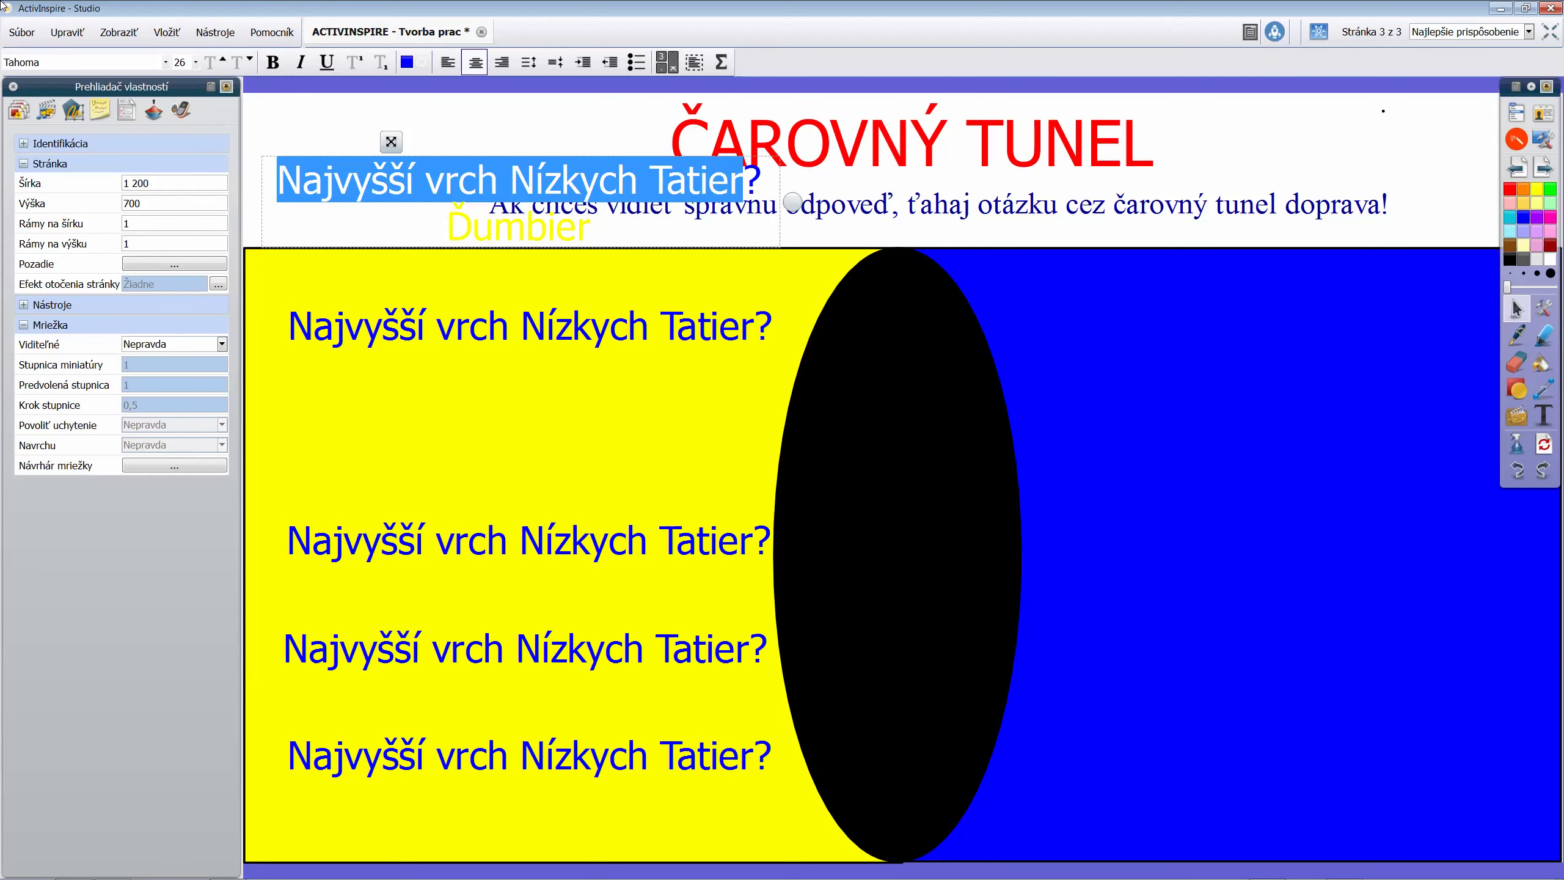
{"action": "type", "text": "Nad"}
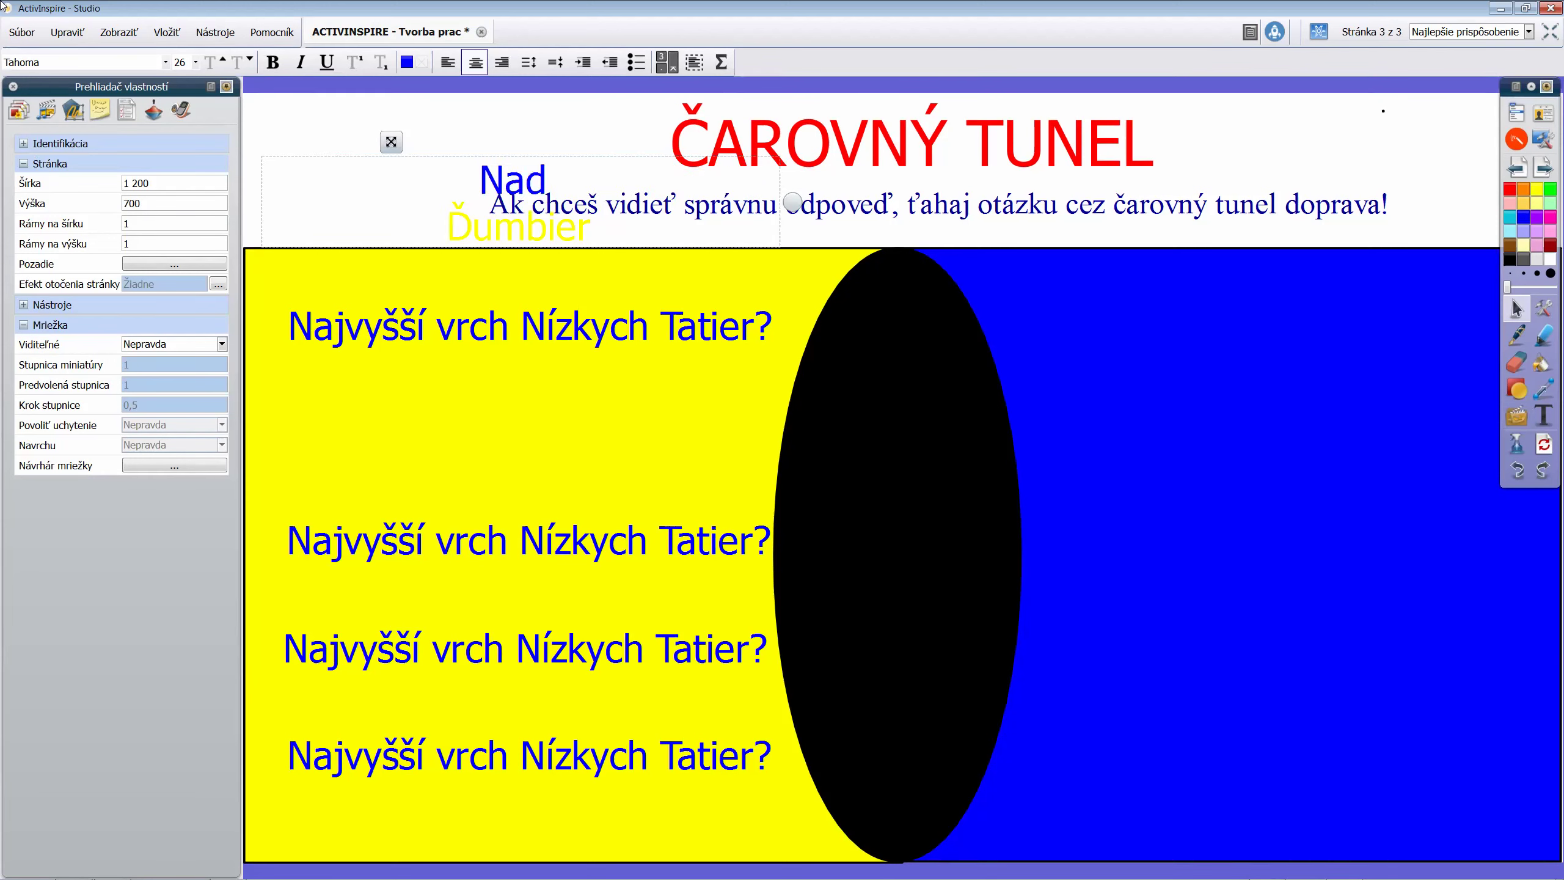
{"action": "type", "text": " Smokovcami je"}
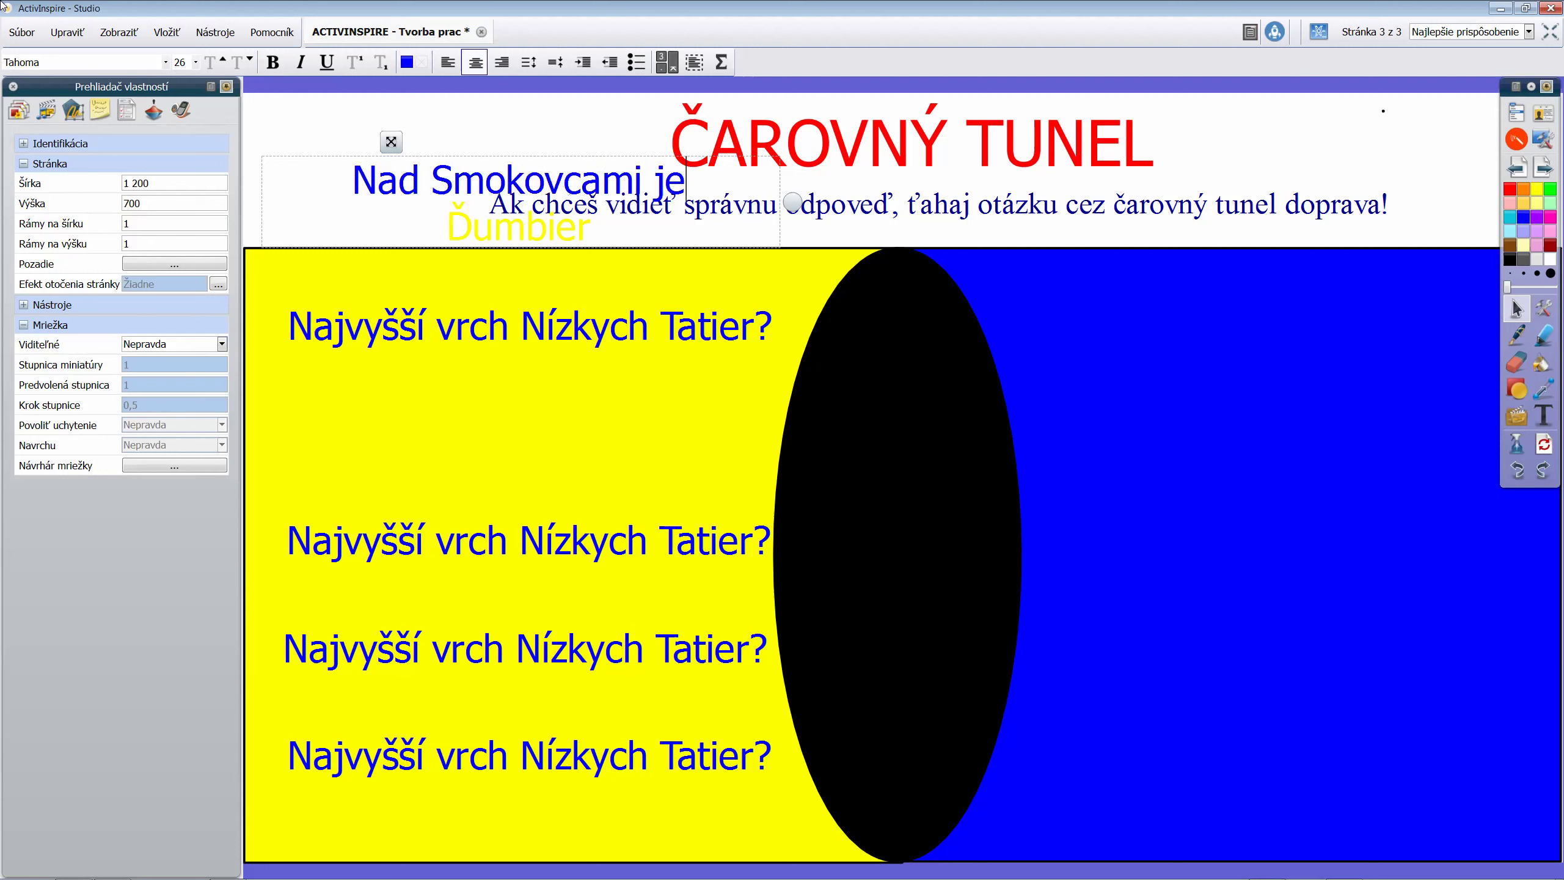
{"action": "type", "text": " aký ší"}
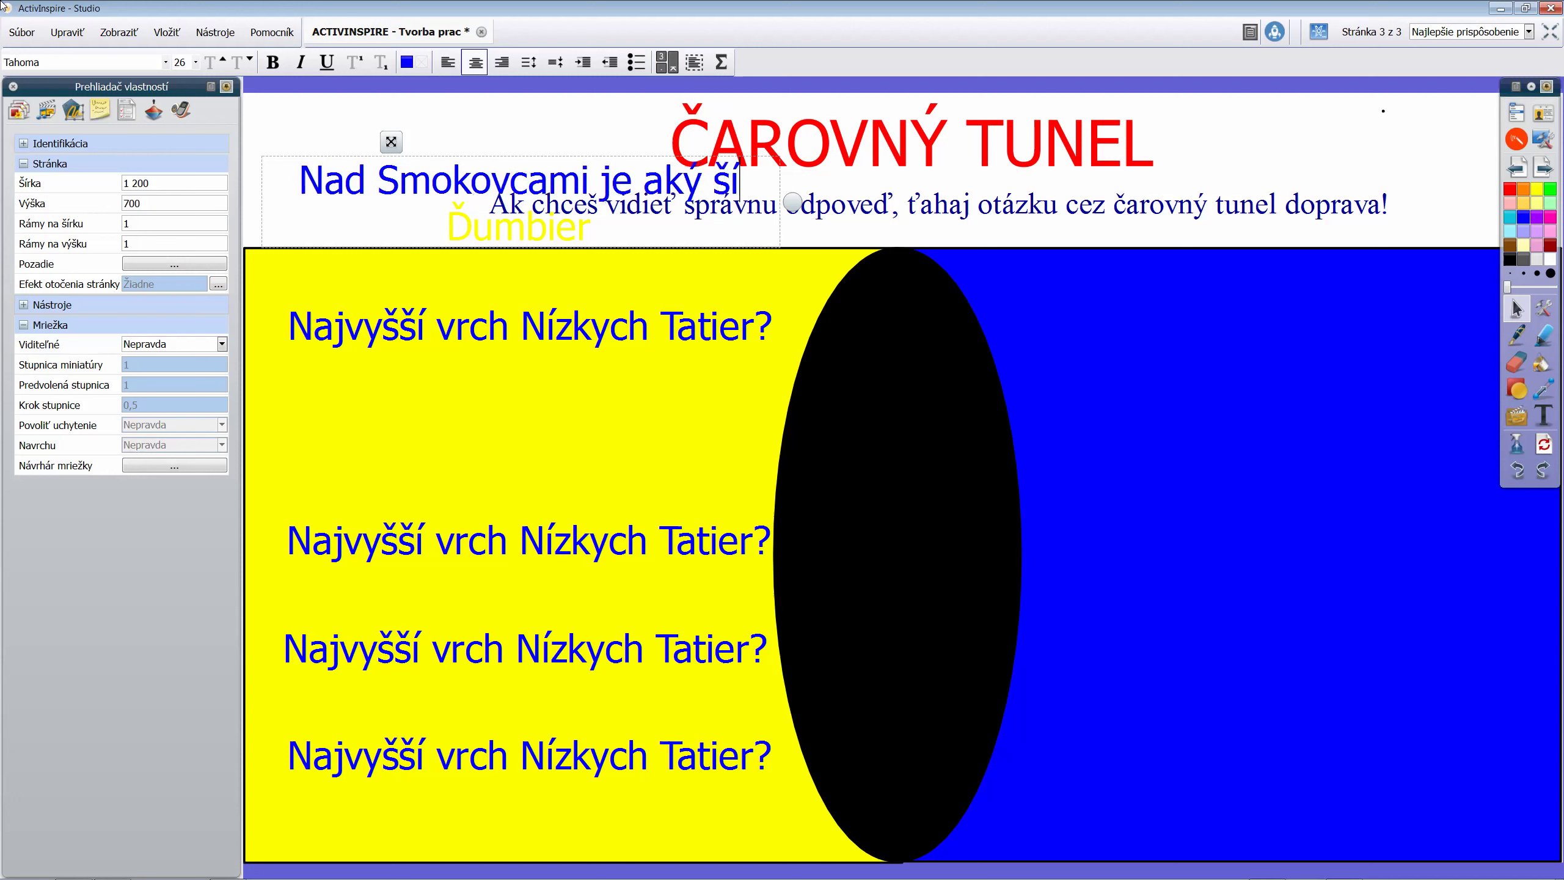
{"action": "key", "text": "BackSpace"}
{"action": "type", "text": "tít"}
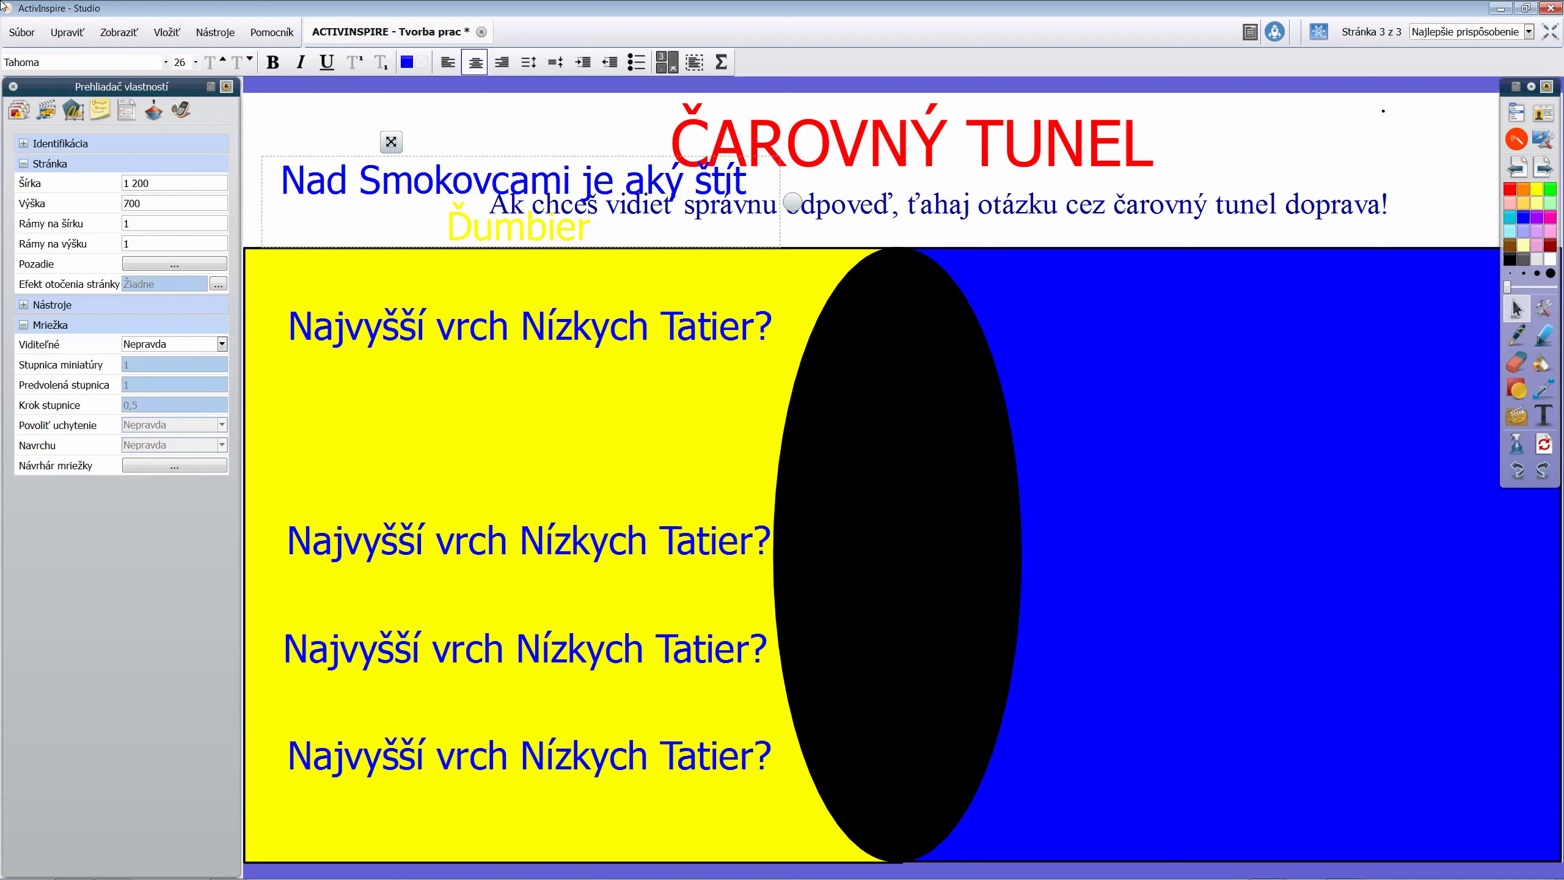
{"action": "key", "text": "BackSpace"}
{"action": "type", "text": "?"}
Replace that question's yellow hidden answer with "Slavkovský" and return the text to the second row of the yellow rectangle
{"action": "key", "text": "Down"}
{"action": "key", "text": "shift+Left"}
{"action": "key", "text": "shift+Left"}
{"action": "key", "text": "shift+Left"}
{"action": "key", "text": "shift+Left"}
{"action": "key", "text": "shift+Left"}
{"action": "key", "text": "shift+Left"}
{"action": "key", "text": "shift+Left"}
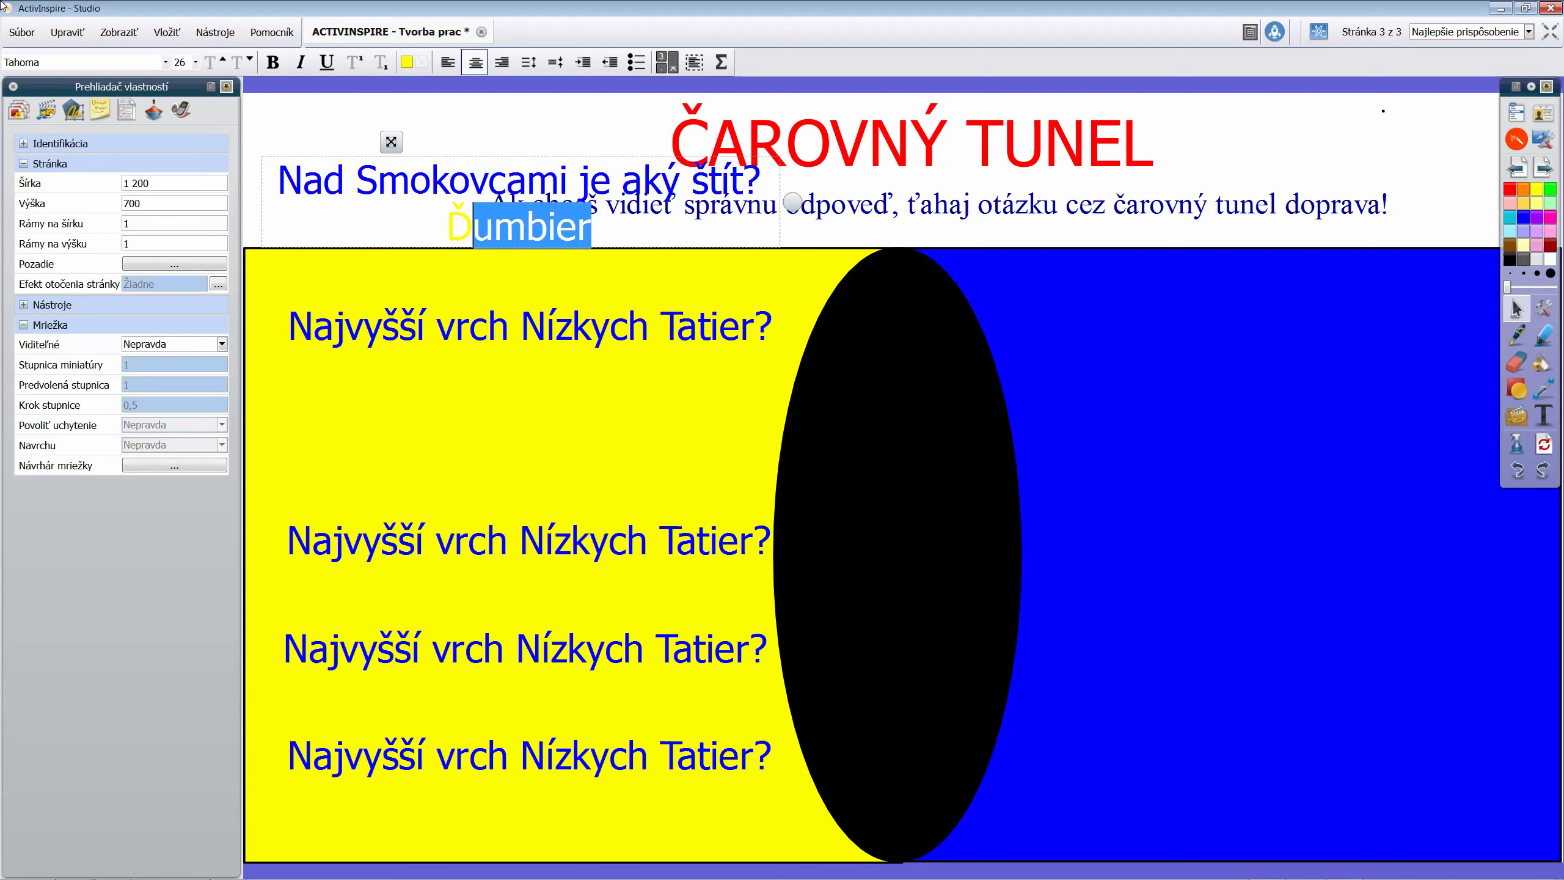
{"action": "type", "text": "Slavkov"}
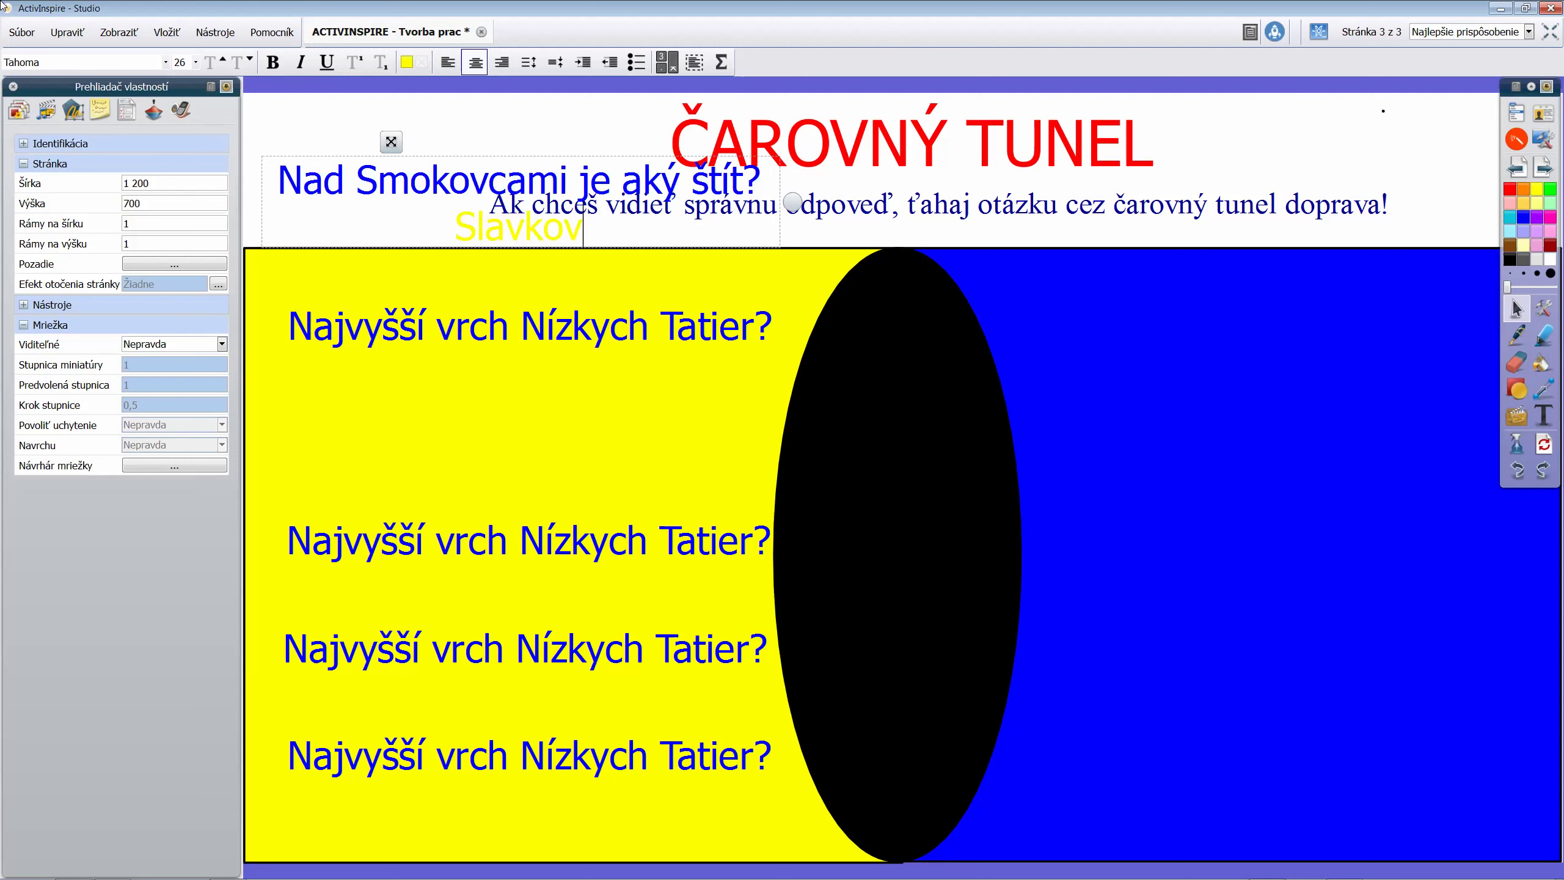
{"action": "type", "text": "ský"}
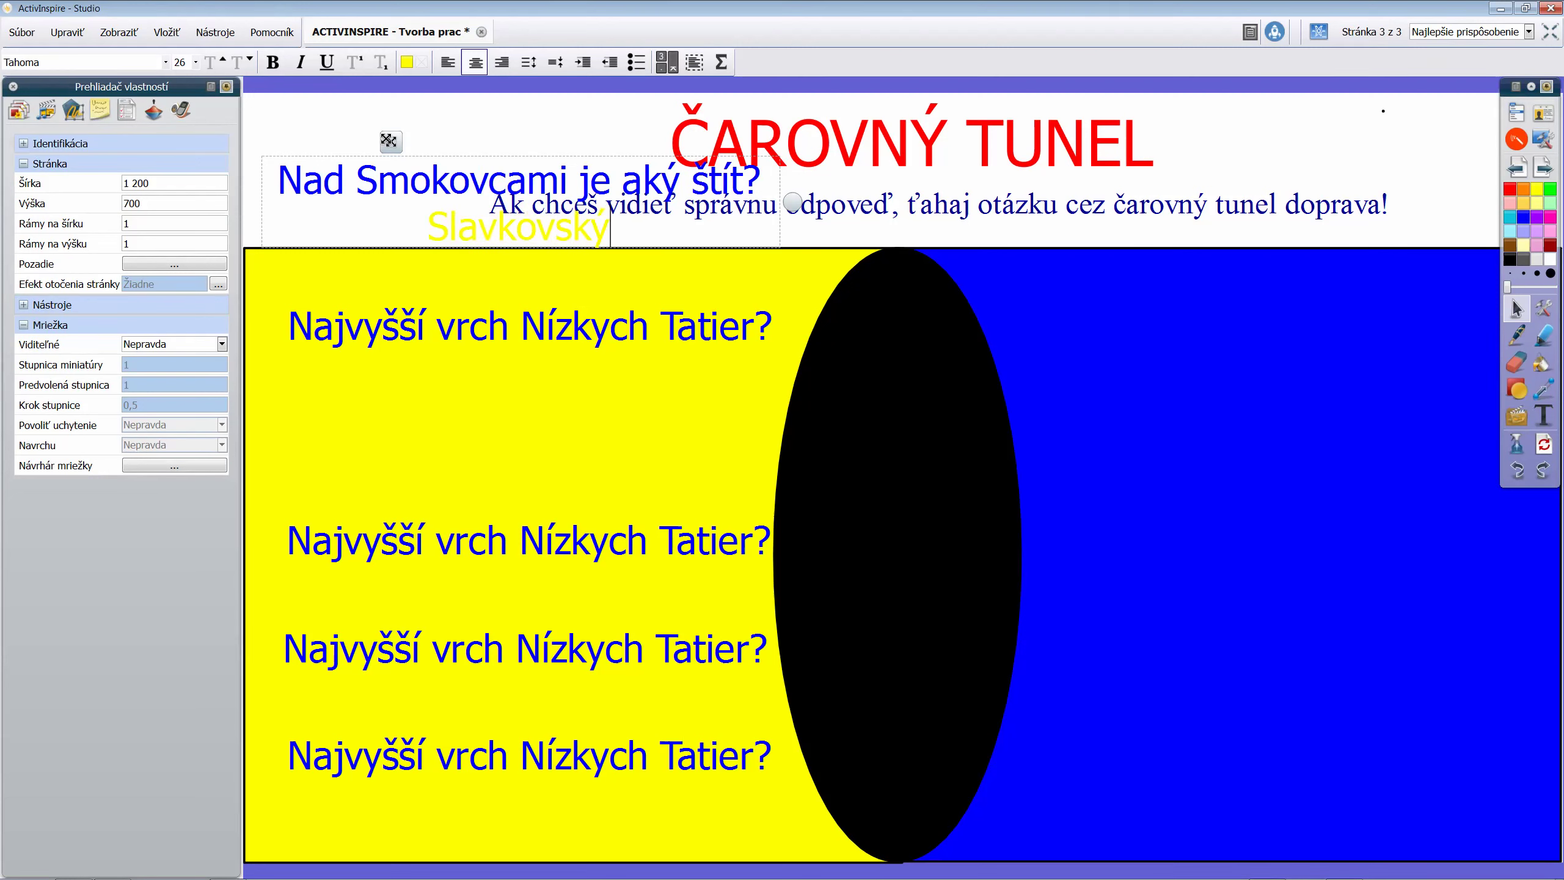
{"action": "left_click_drag", "start_coordinate": [388, 140], "coordinate": [389, 384]}
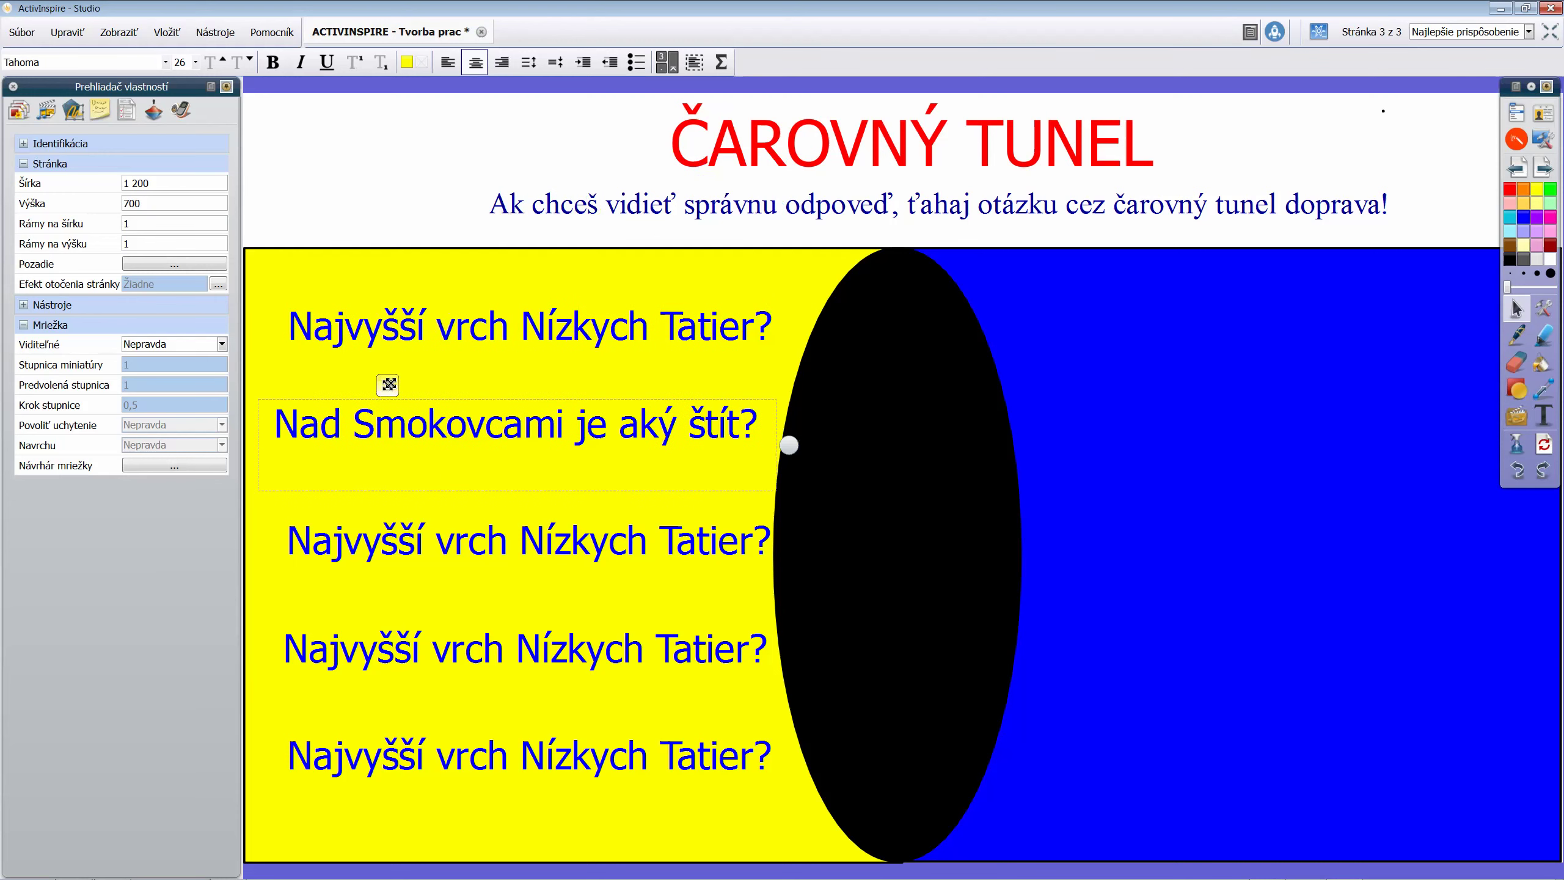
Move the third question up into the white header area and replace its yellow hidden answer with "Zobor"
{"action": "left_click_drag", "start_coordinate": [425, 537], "coordinate": [404, 99]}
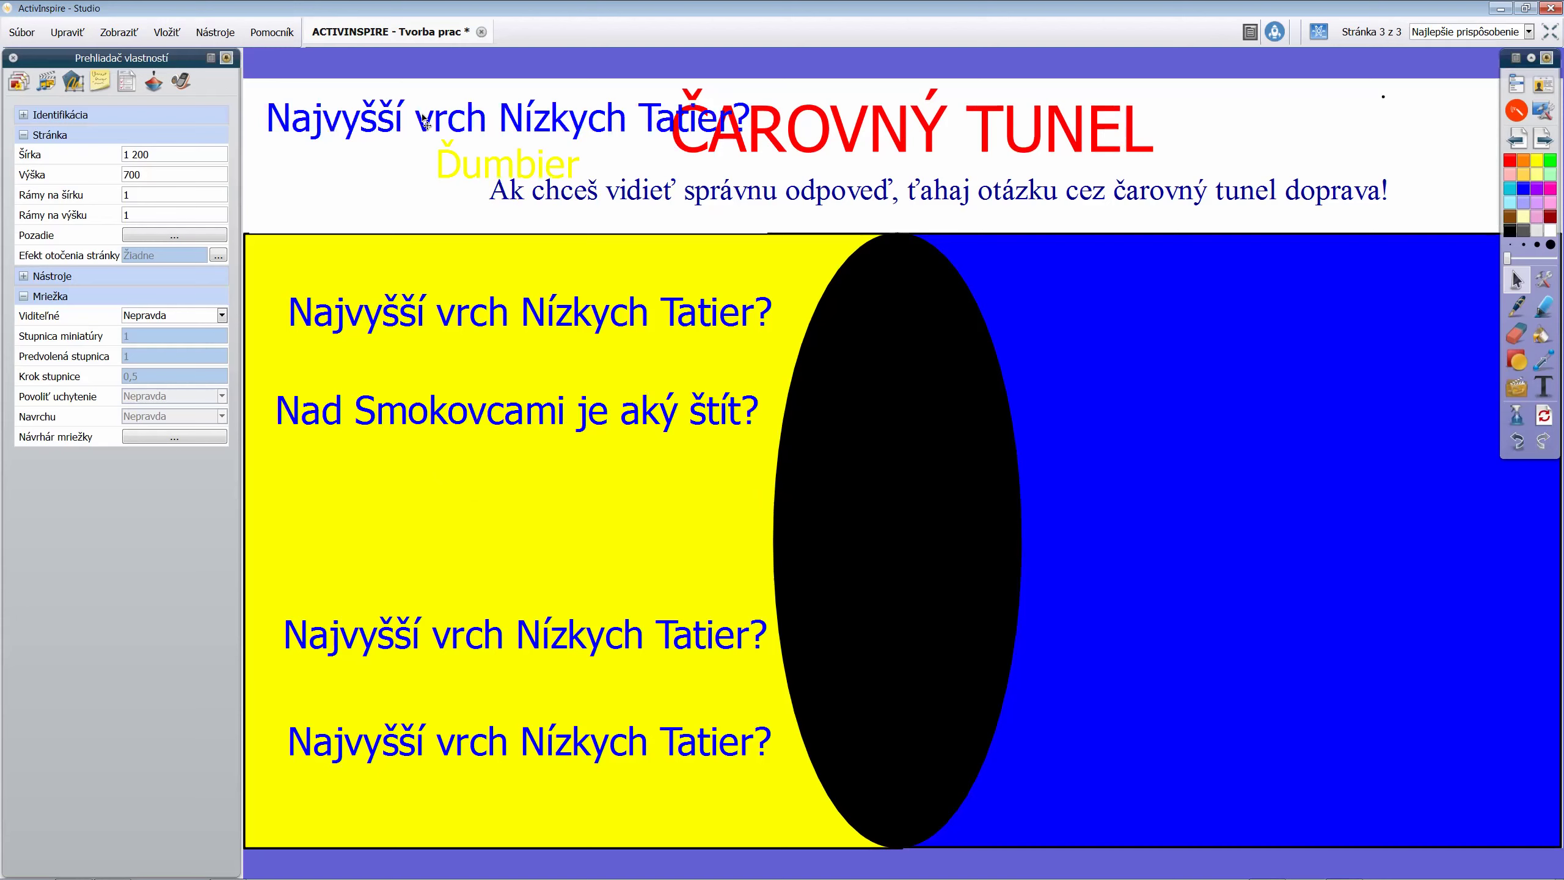
{"action": "left_click", "coordinate": [424, 121]}
{"action": "double_click", "coordinate": [487, 161]}
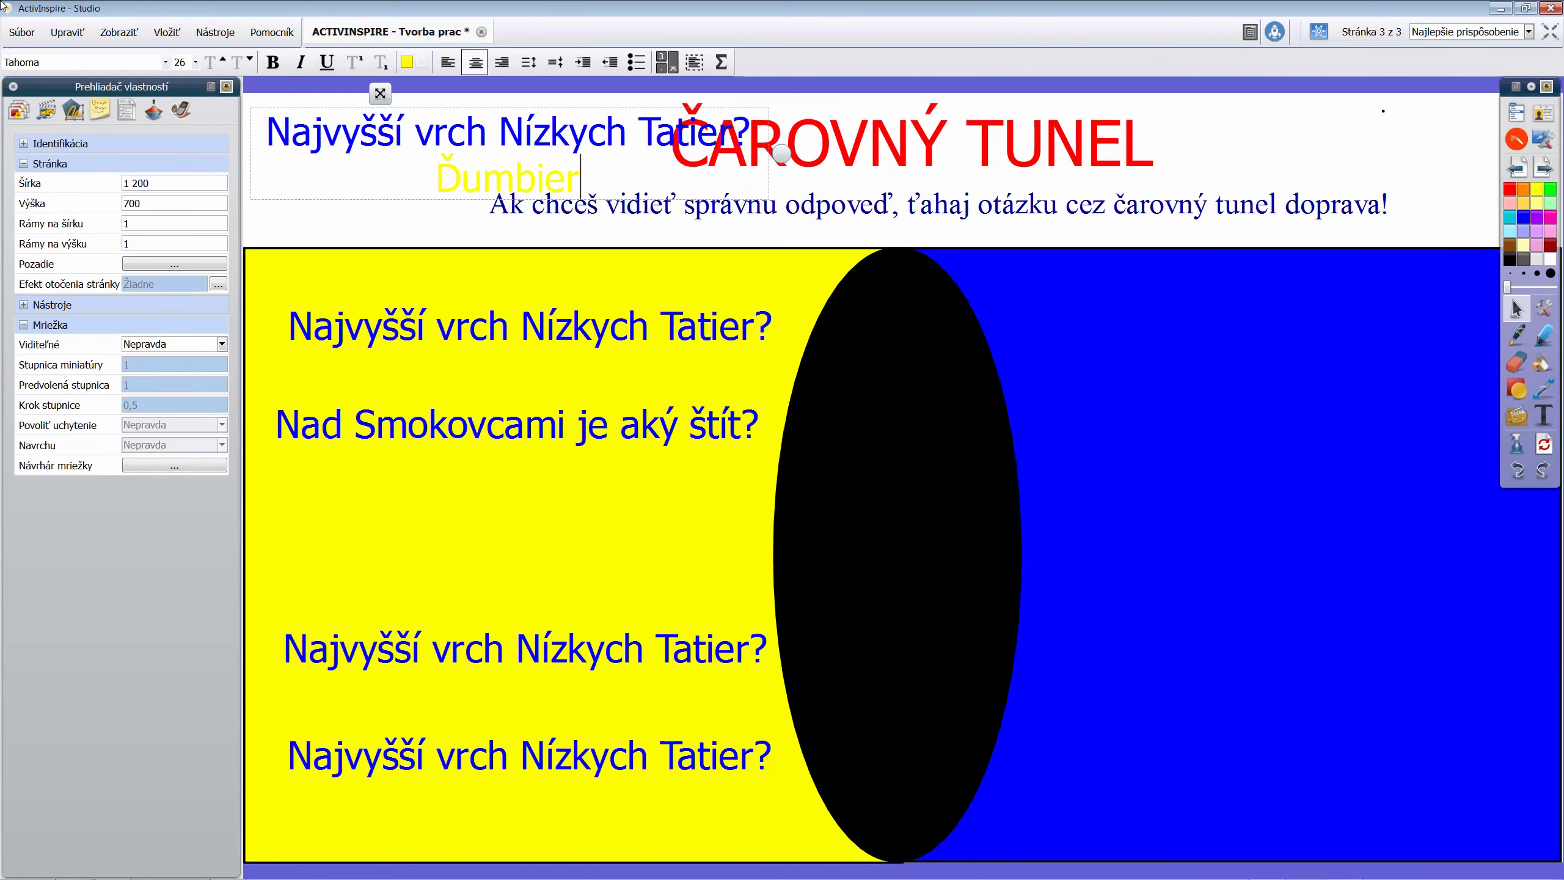
{"action": "key", "text": "shift+Left"}
{"action": "key", "text": "shift+Left"}
{"action": "key", "text": "shift+Left"}
{"action": "key", "text": "shift+Left"}
{"action": "key", "text": "shift+Left"}
{"action": "key", "text": "shift+Left"}
{"action": "key", "text": "shift+Left"}
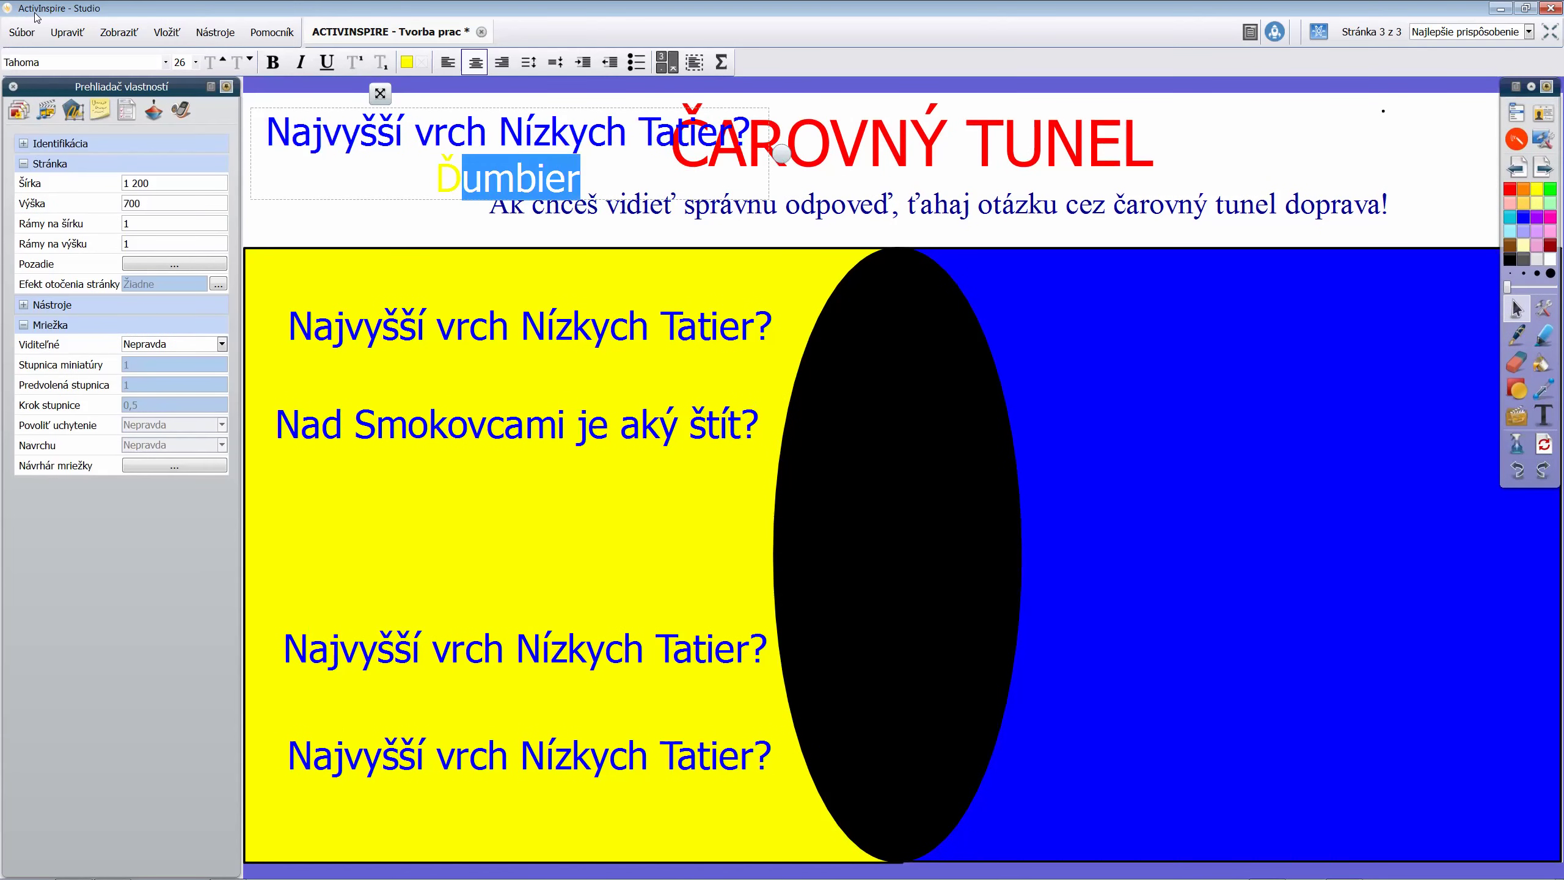
{"action": "type", "text": "Zobor"}
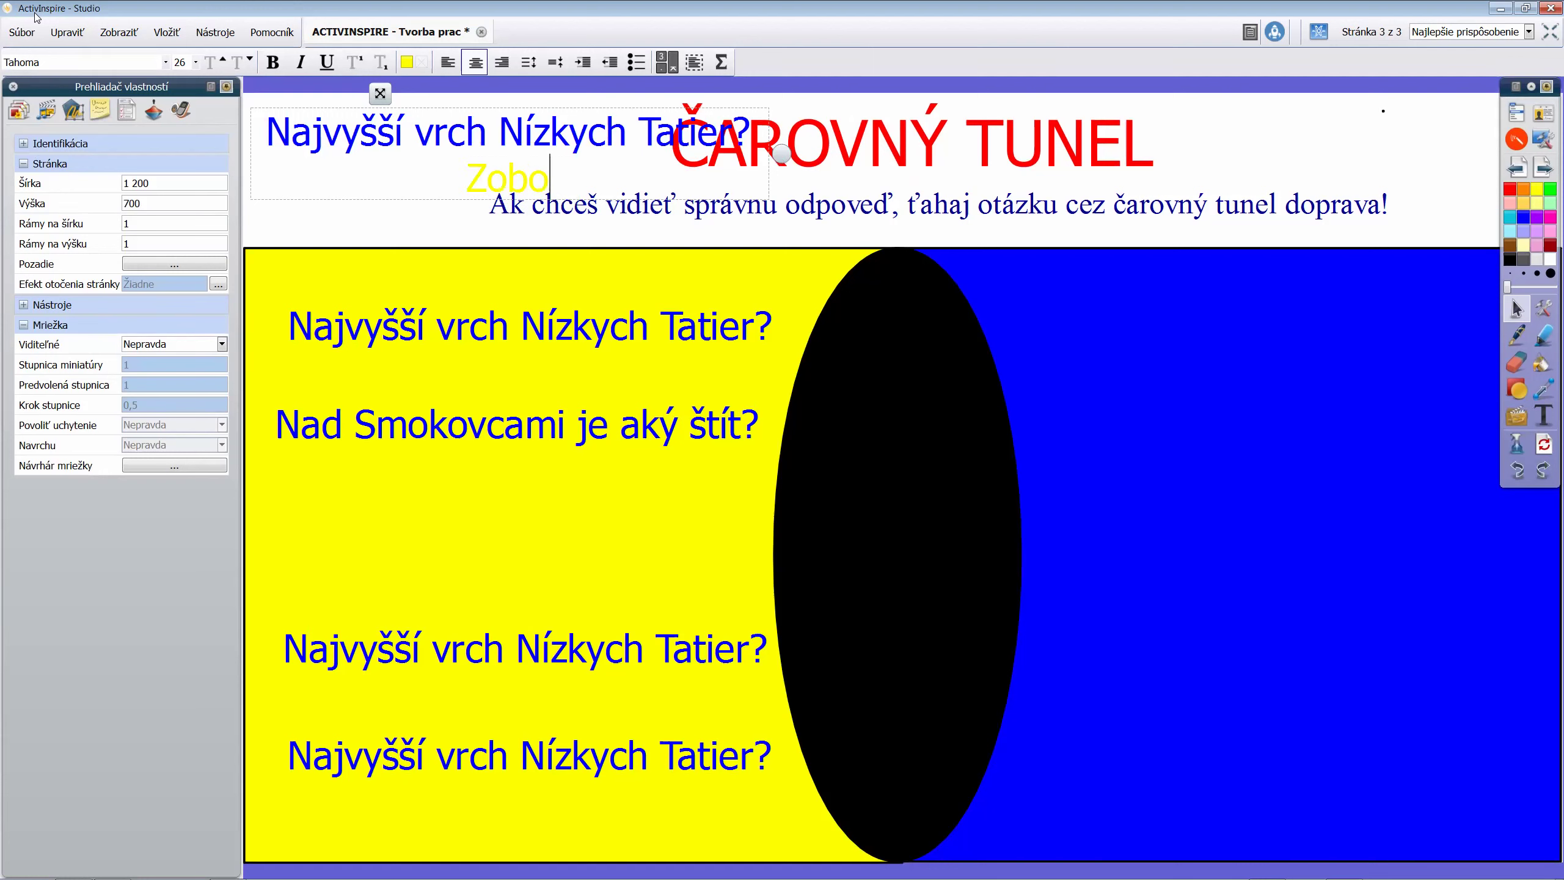
Rewrite the question line above the answer Zobor as "Nad mesto Nitra sa týči vrch ..."
{"action": "key", "text": "Right"}
{"action": "key", "text": "Right"}
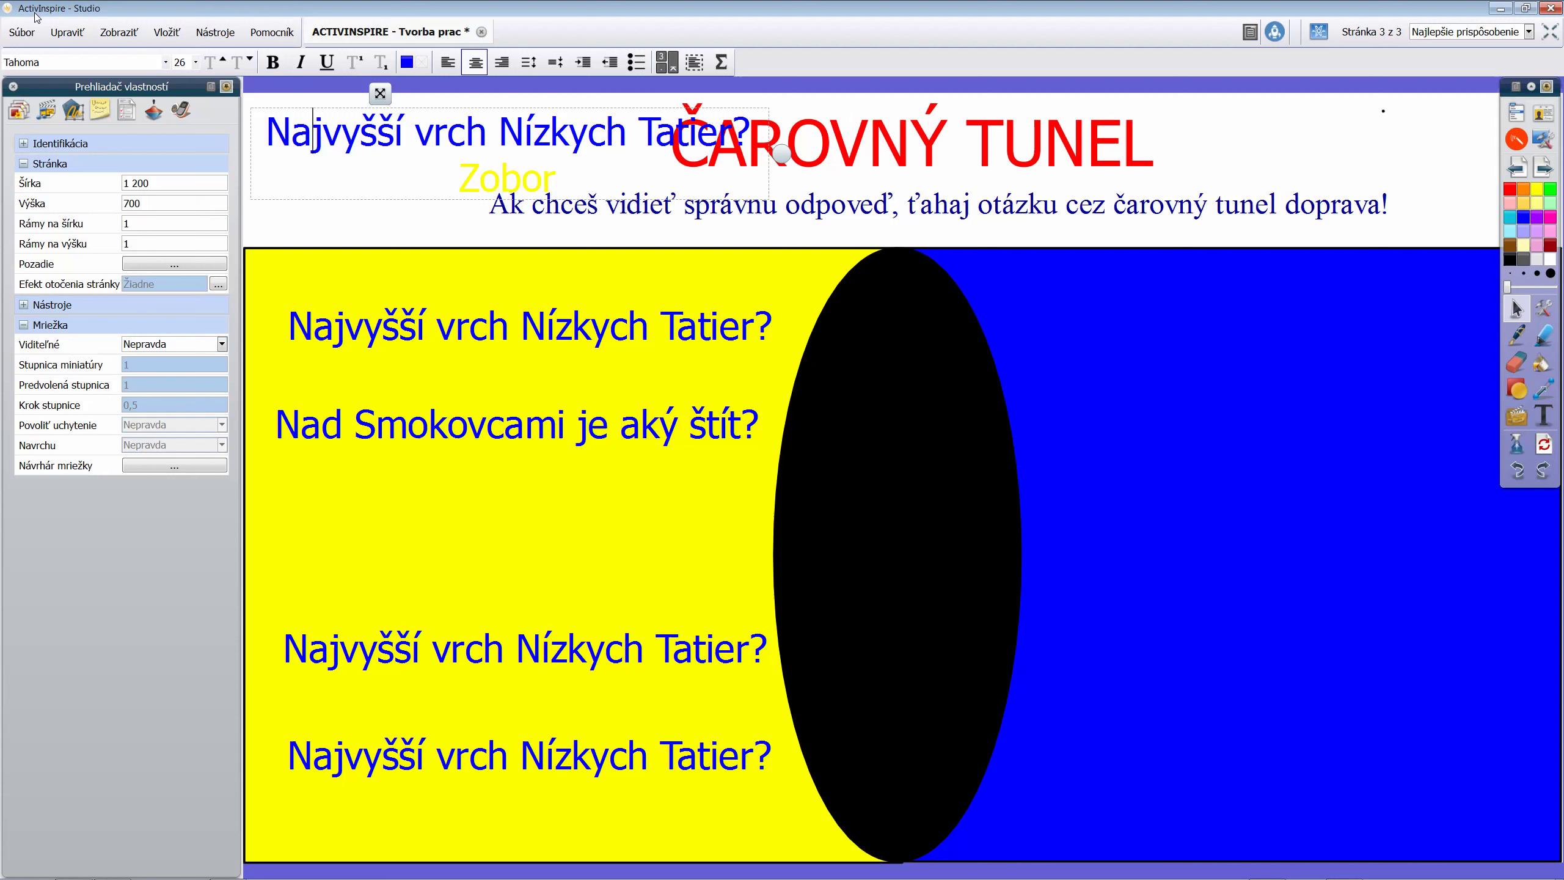
{"action": "key", "text": "shift+End"}
{"action": "key", "text": "shift+Left"}
{"action": "type", "text": "d mesto "}
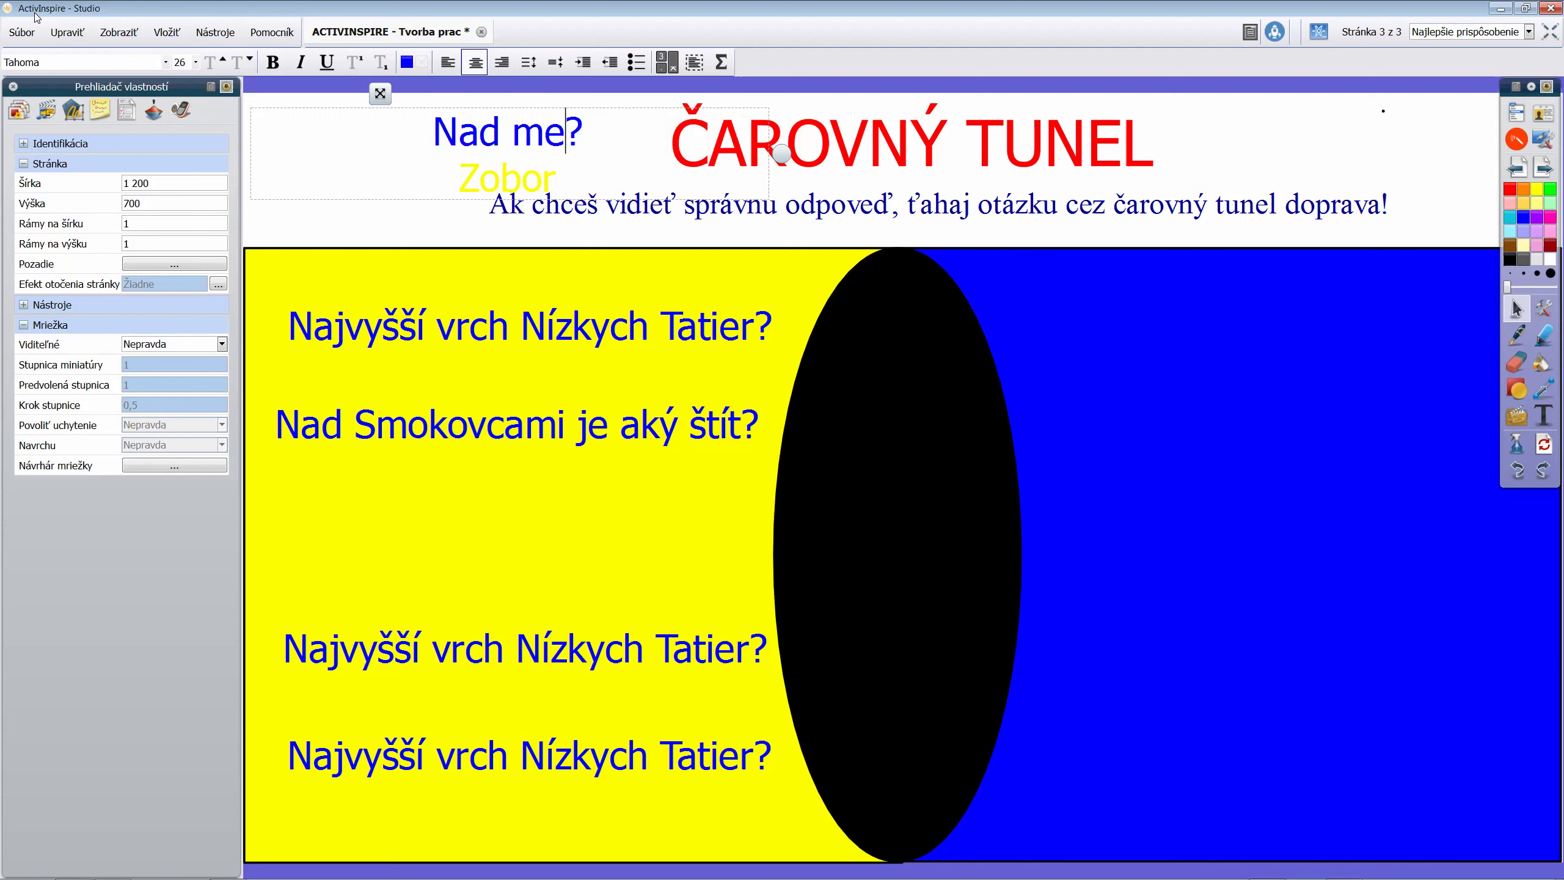
{"action": "type", "text": "Nitra s"}
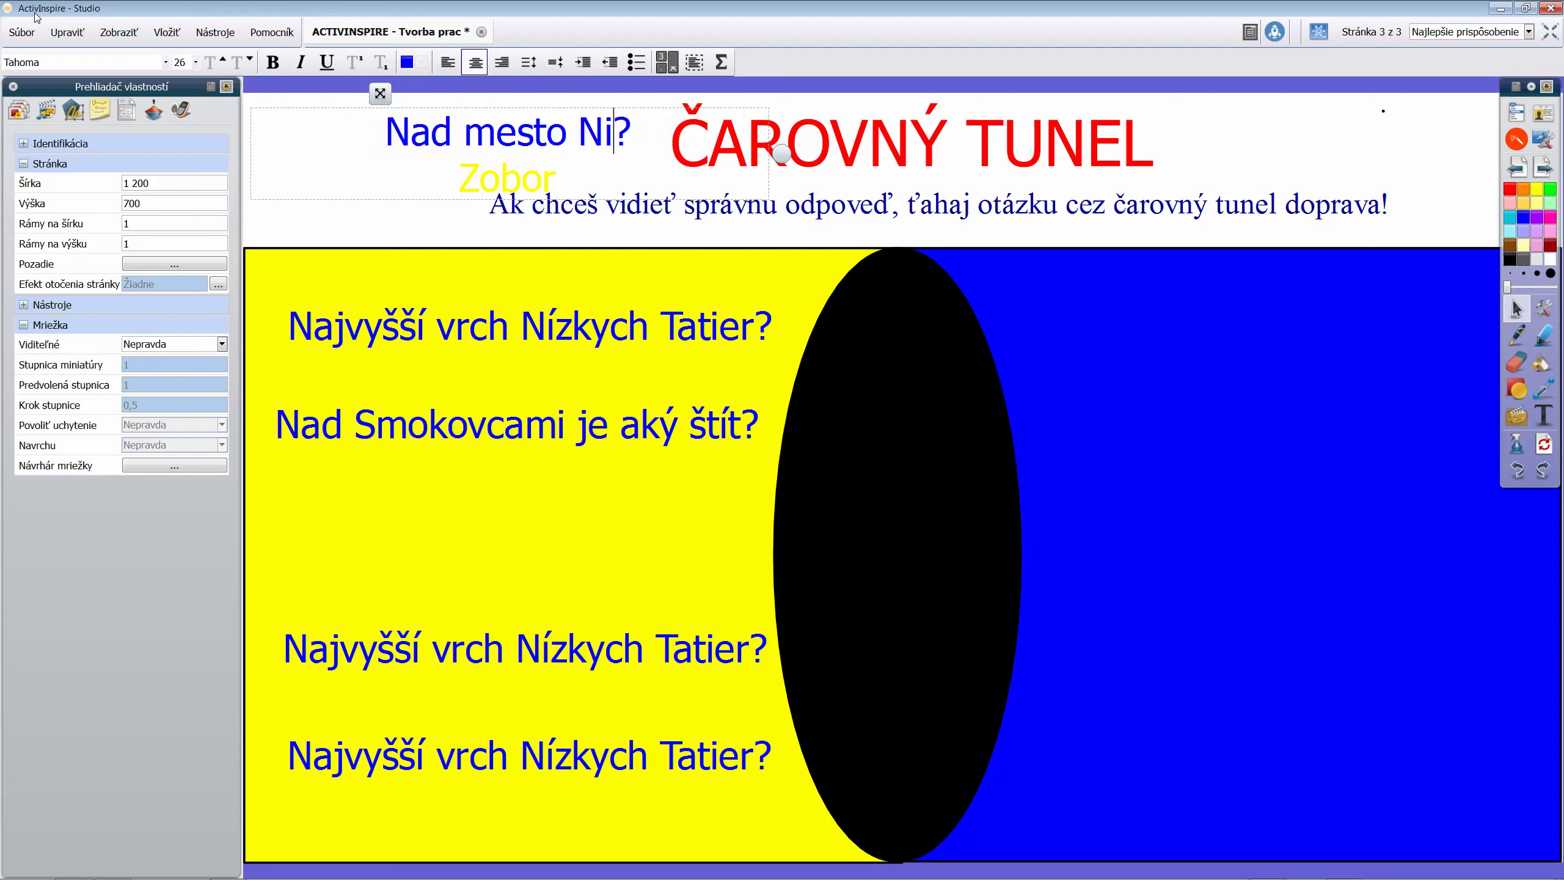
{"action": "type", "text": "atý"}
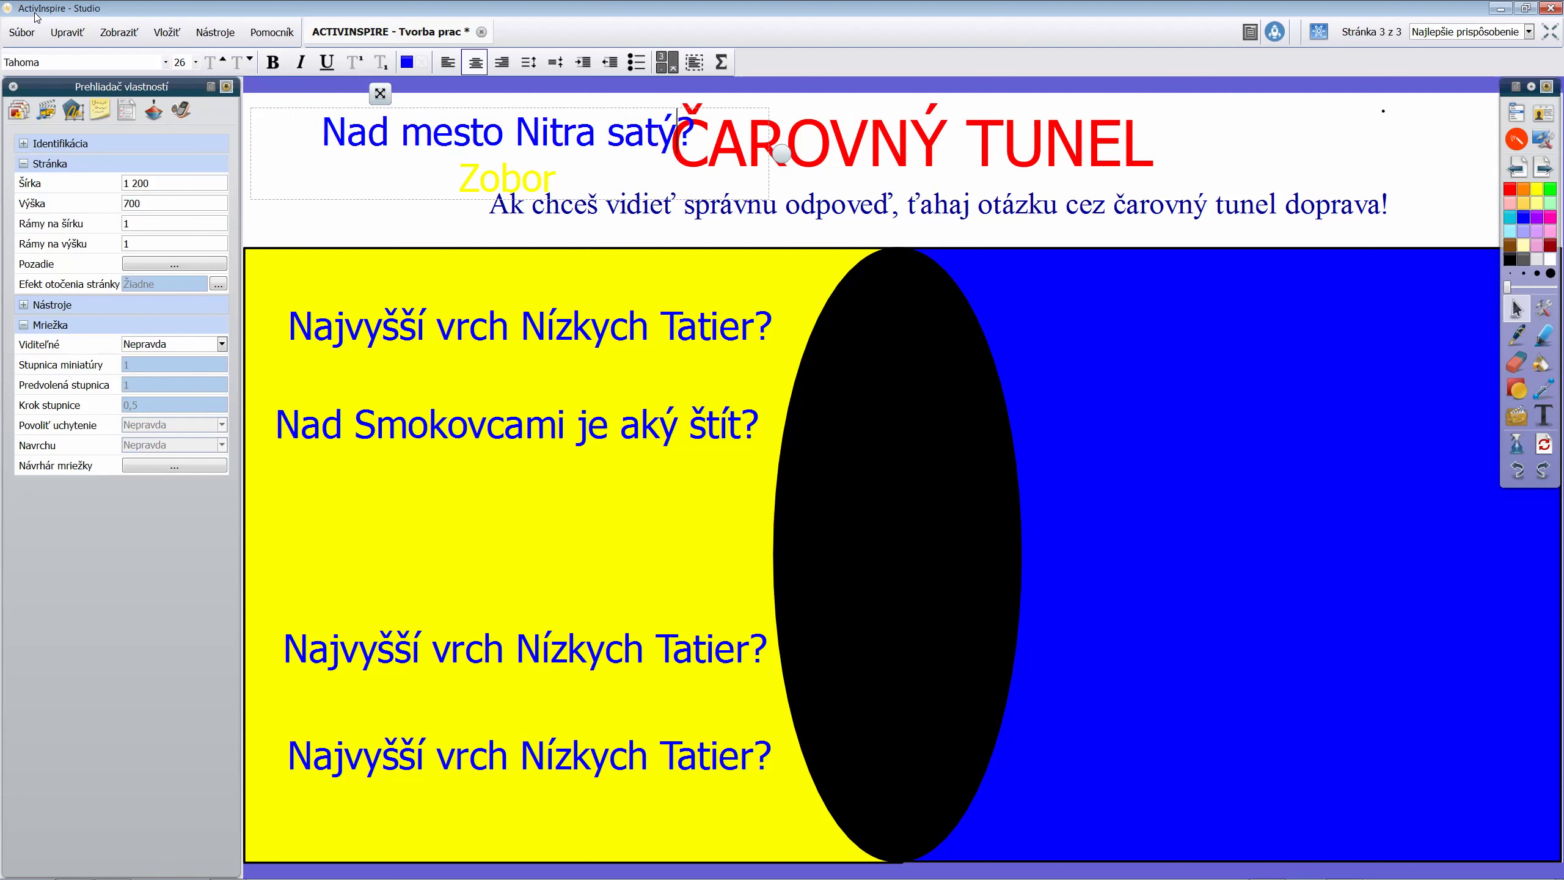
{"action": "key", "text": "BackSpace"}
{"action": "key", "text": "BackSpace"}
{"action": "type", "text": "t"}
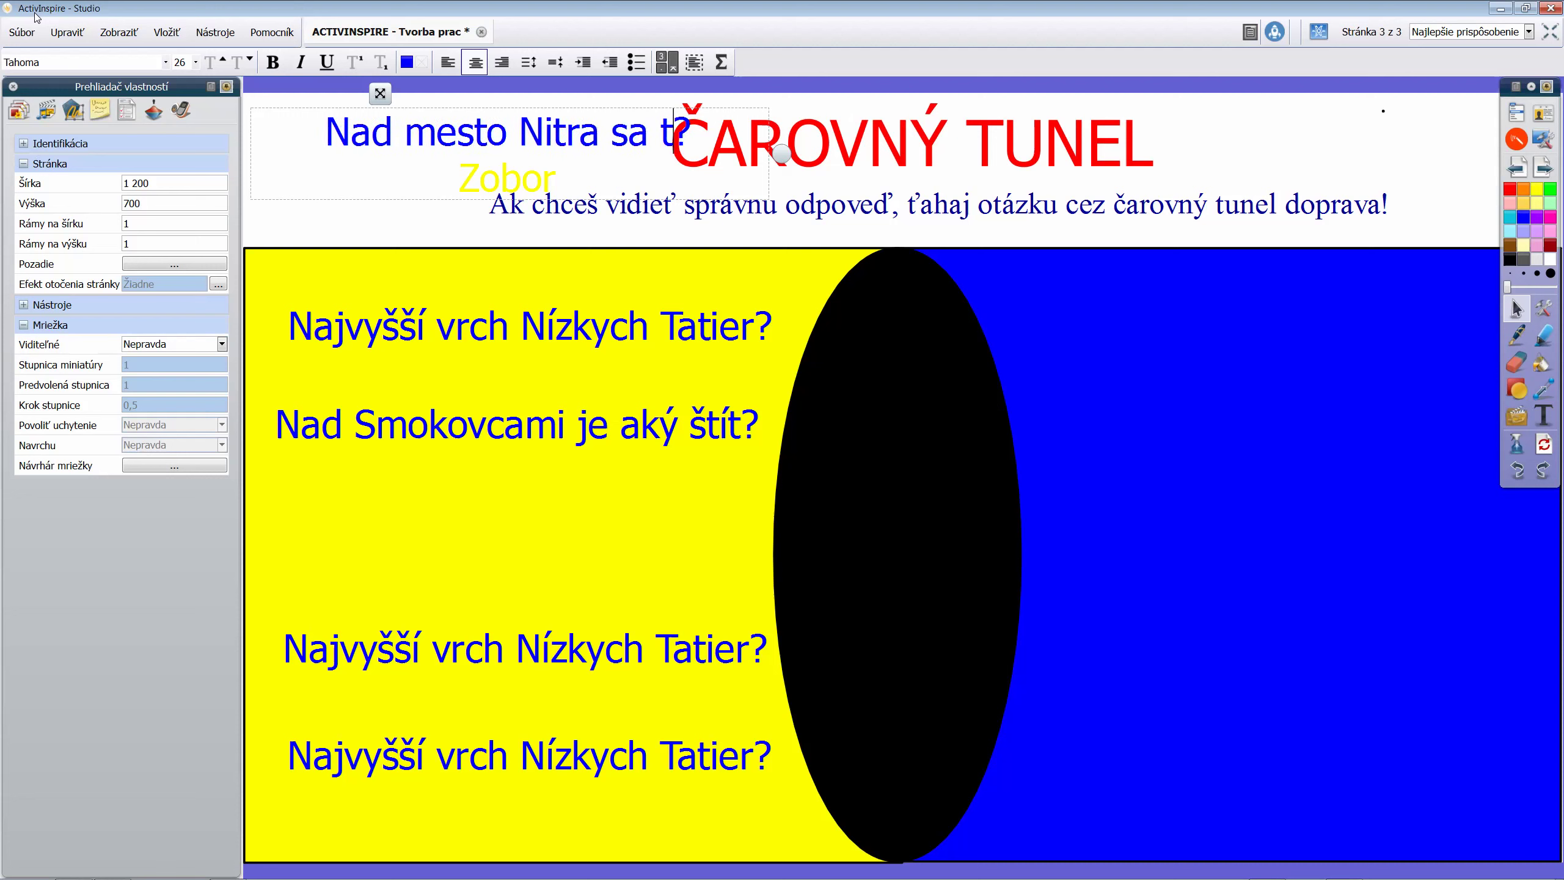
{"action": "type", "text": "ýči"}
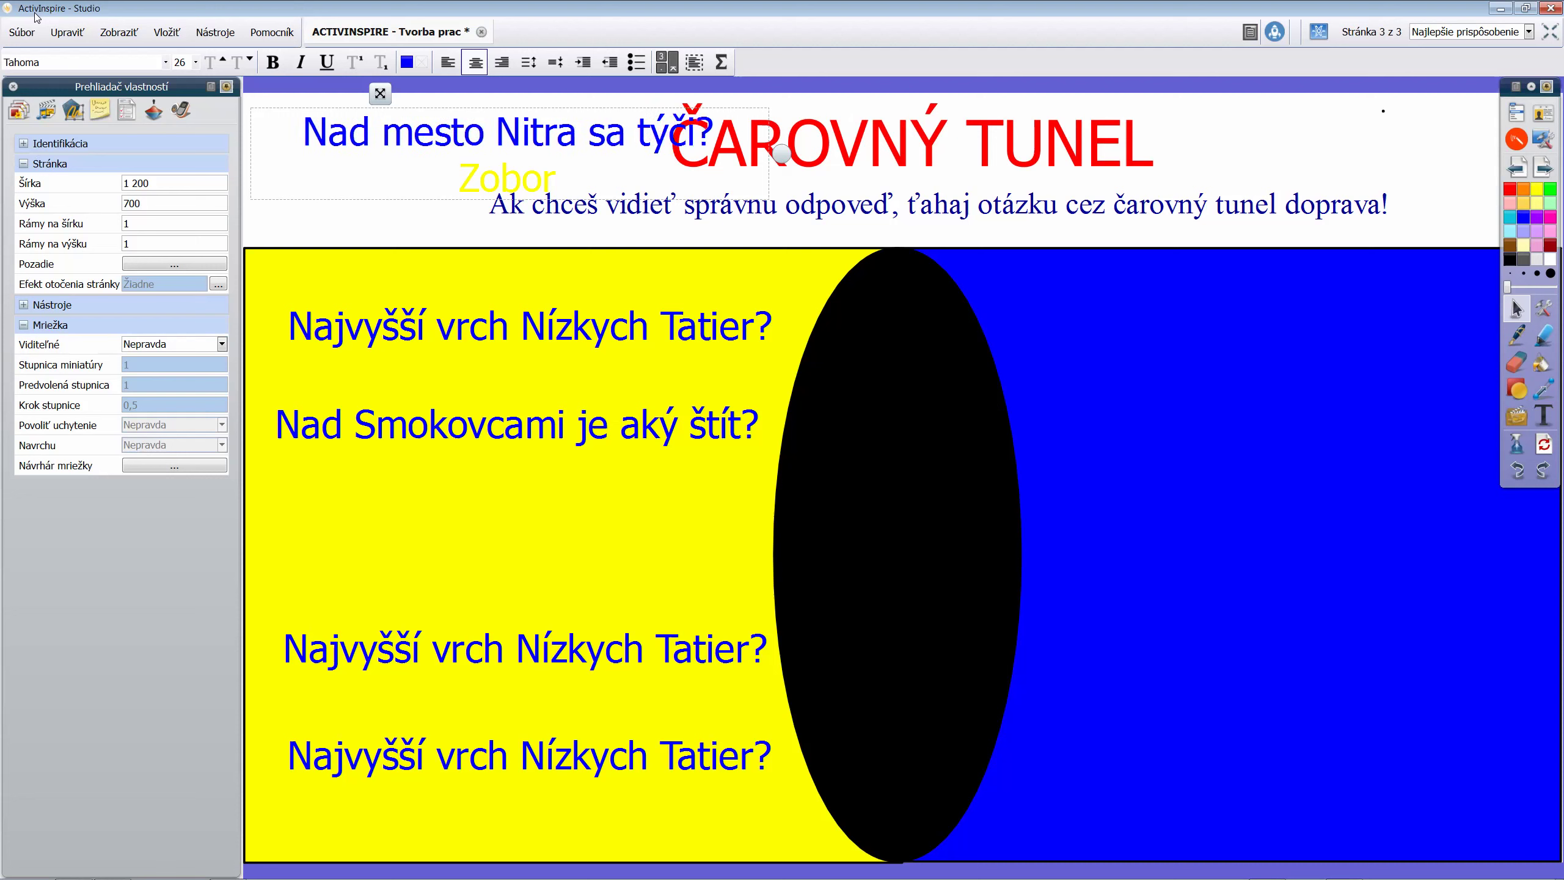
{"action": "type", "text": "..."}
{"action": "key", "text": "Delete"}
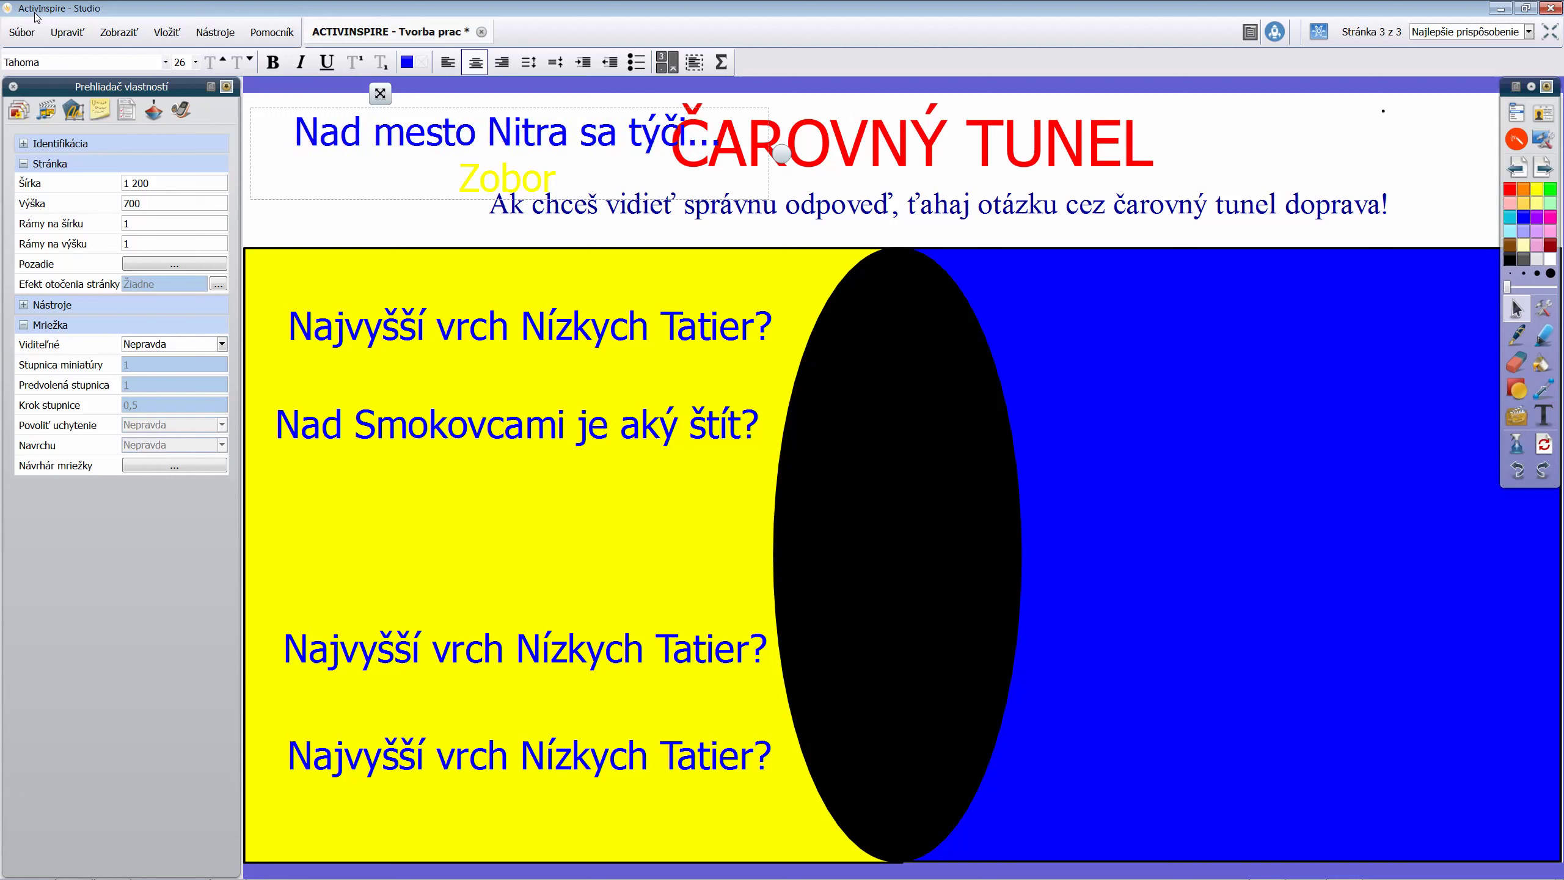
{"action": "type", "text": "vrch"}
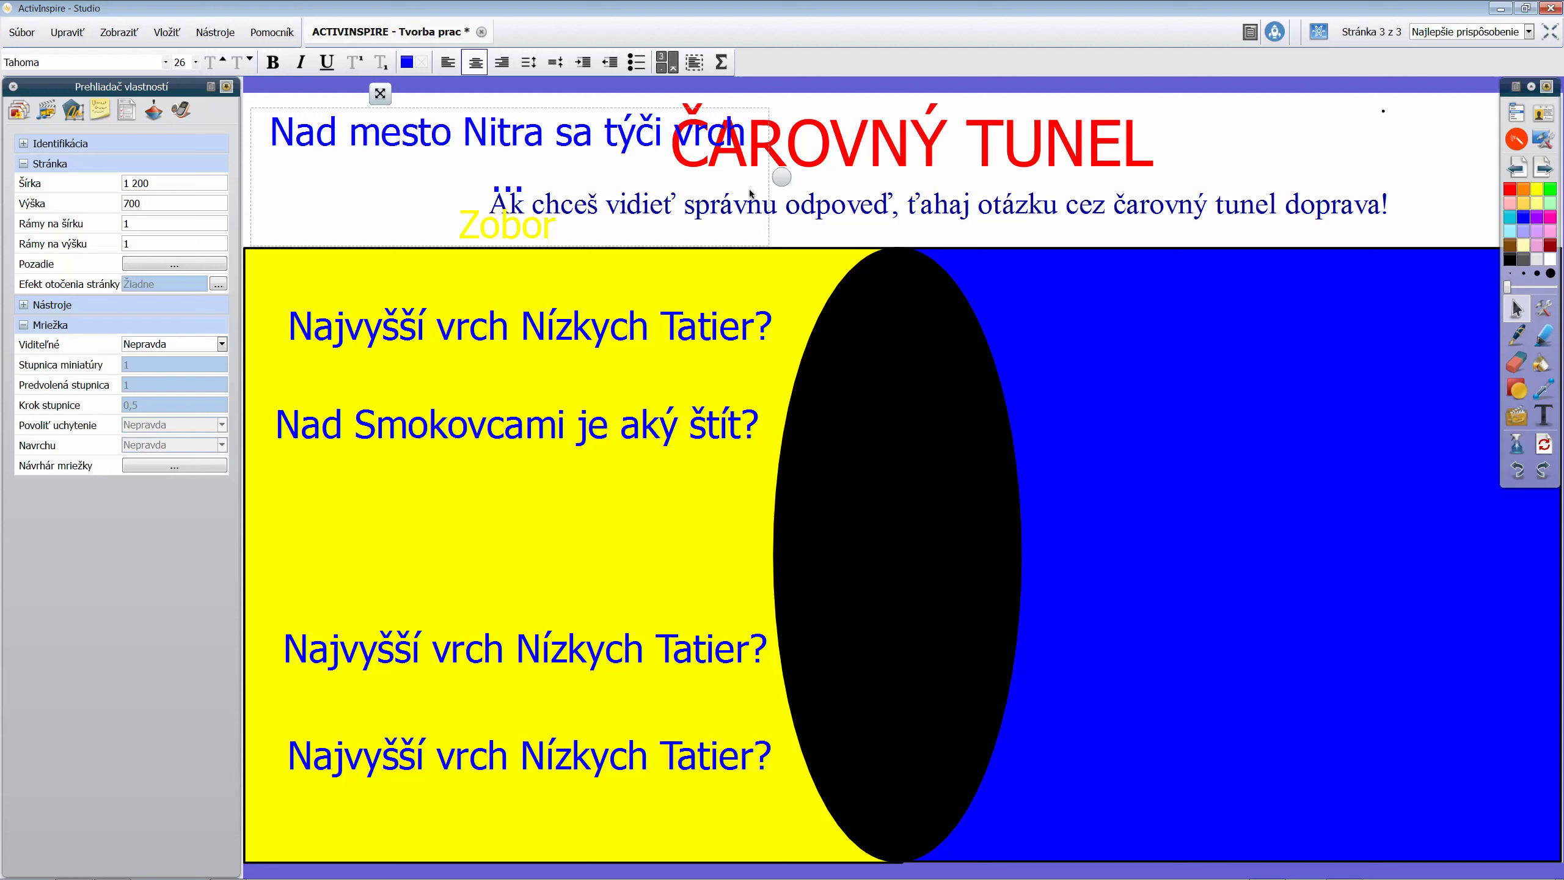
Widen the Nitra question's text box so the question fits on one line, and place it in the bottom row of the yellow rectangle
{"action": "left_click_drag", "start_coordinate": [783, 178], "coordinate": [824, 182]}
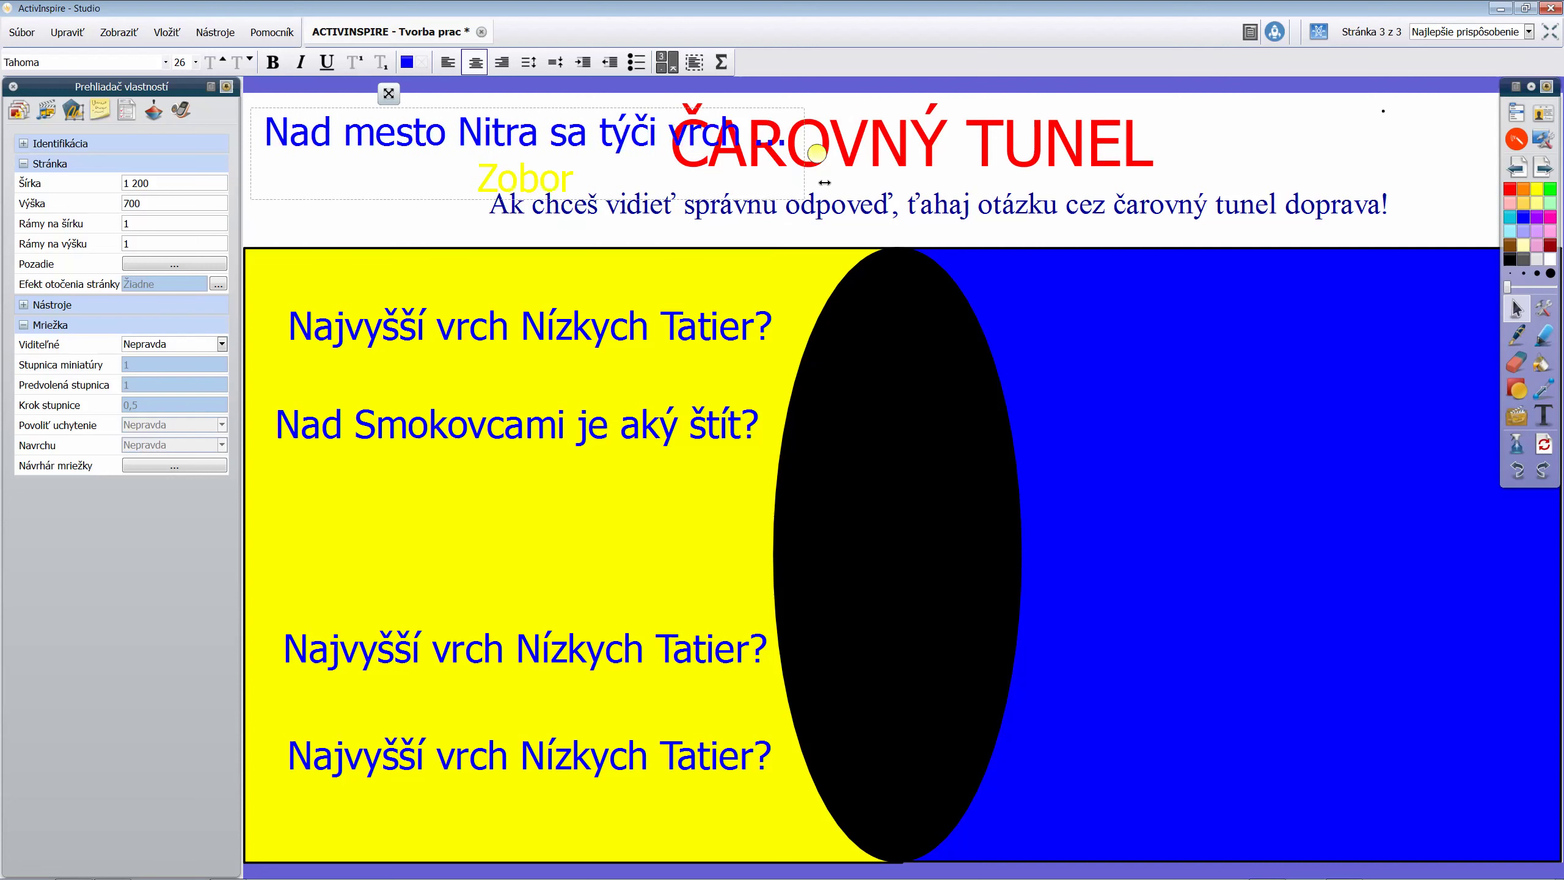
{"action": "left_click_drag", "start_coordinate": [389, 96], "coordinate": [414, 172]}
{"action": "left_click_drag", "start_coordinate": [512, 795], "coordinate": [512, 748]}
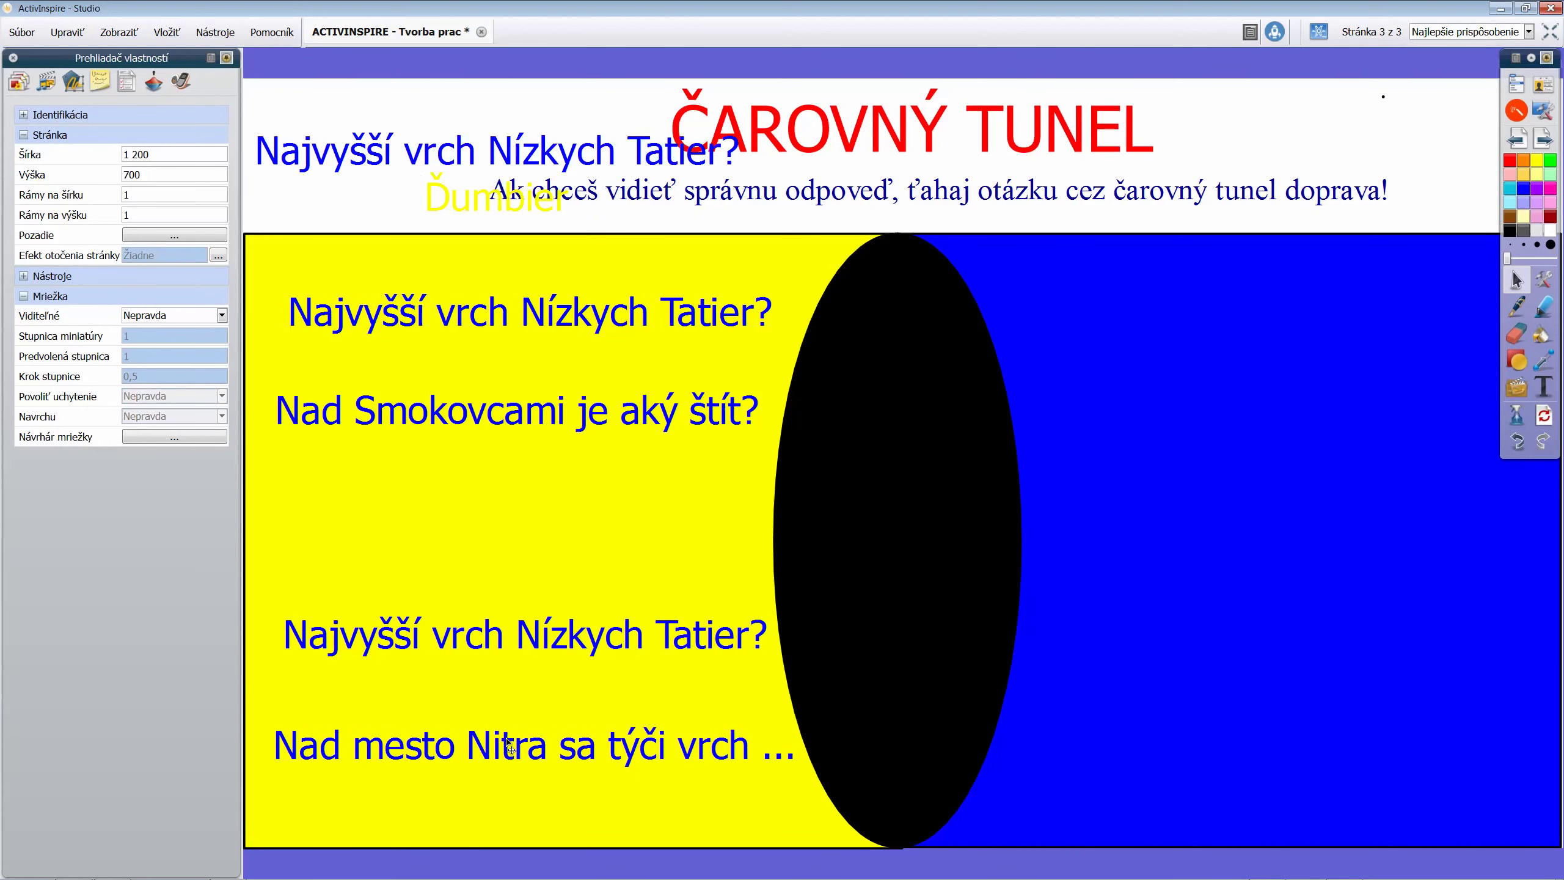
Replace the word "Nízkych" with "Vysokých" in the question lying in the white header area
{"action": "double_click", "coordinate": [509, 165]}
{"action": "key", "text": "Up"}
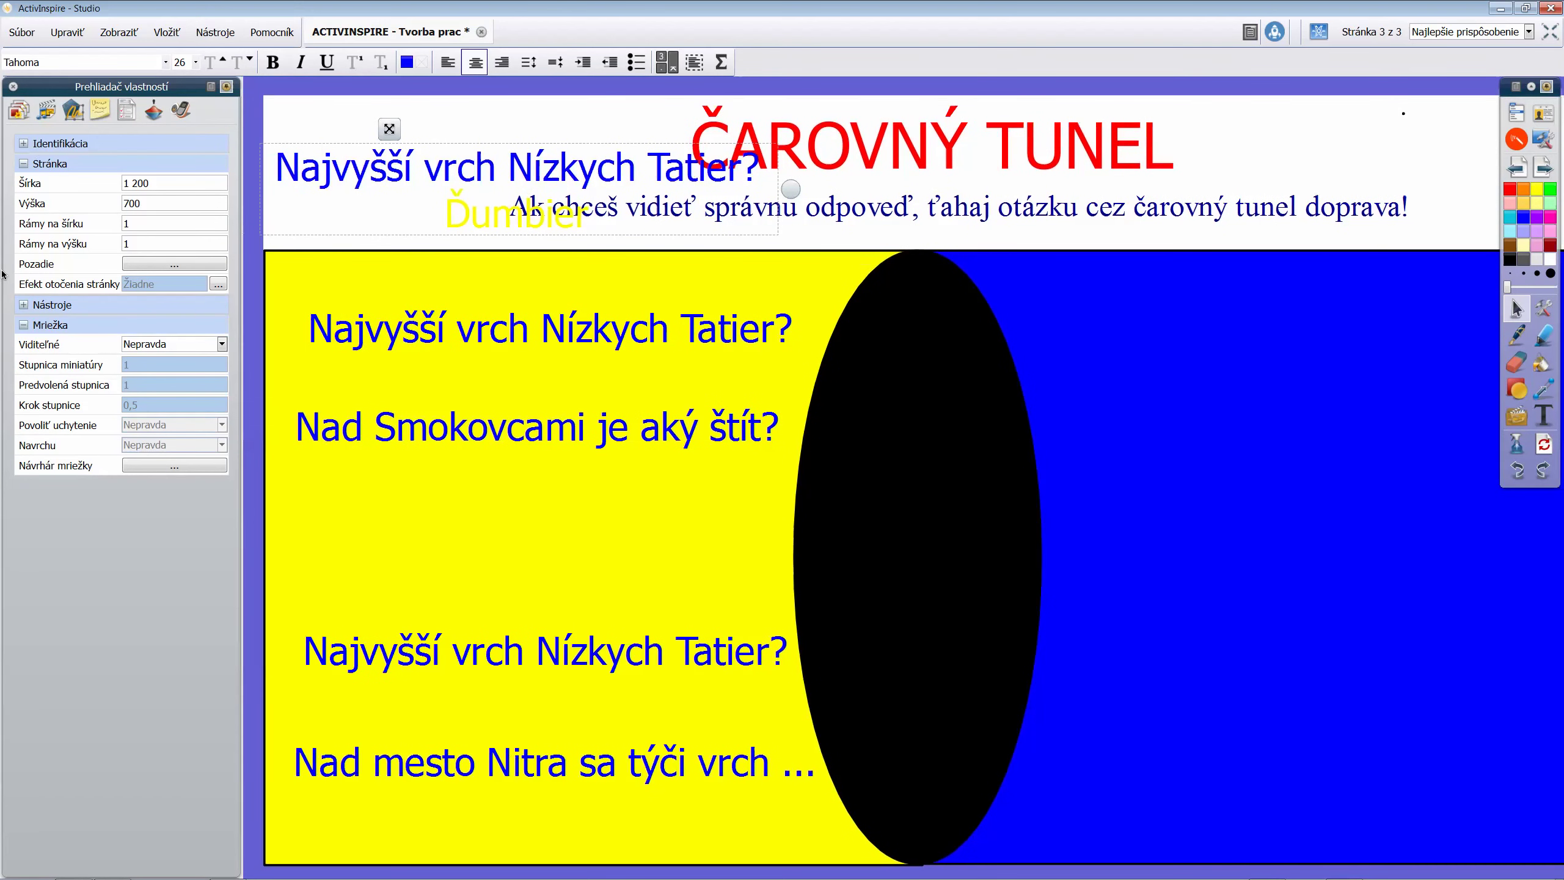
{"action": "key", "text": "End"}
{"action": "key", "text": "Left"}
{"action": "key", "text": "shift+Left"}
{"action": "key", "text": "shift+Left"}
{"action": "key", "text": "shift+Left"}
{"action": "key", "text": "shift+Left"}
{"action": "key", "text": "shift+Left"}
{"action": "key", "text": "shift+Left"}
{"action": "key", "text": "shift+Left"}
{"action": "key", "text": "shift+Left"}
{"action": "key", "text": "shift+Left"}
{"action": "key", "text": "shift+Left"}
{"action": "key", "text": "shift+Left"}
{"action": "key", "text": "shift+Left"}
{"action": "key", "text": "shift+Left"}
{"action": "key", "text": "shift+Left"}
{"action": "key", "text": "shift+Left"}
{"action": "key", "text": "shift+Left"}
{"action": "key", "text": "shift+Left"}
{"action": "key", "text": "shift+Left"}
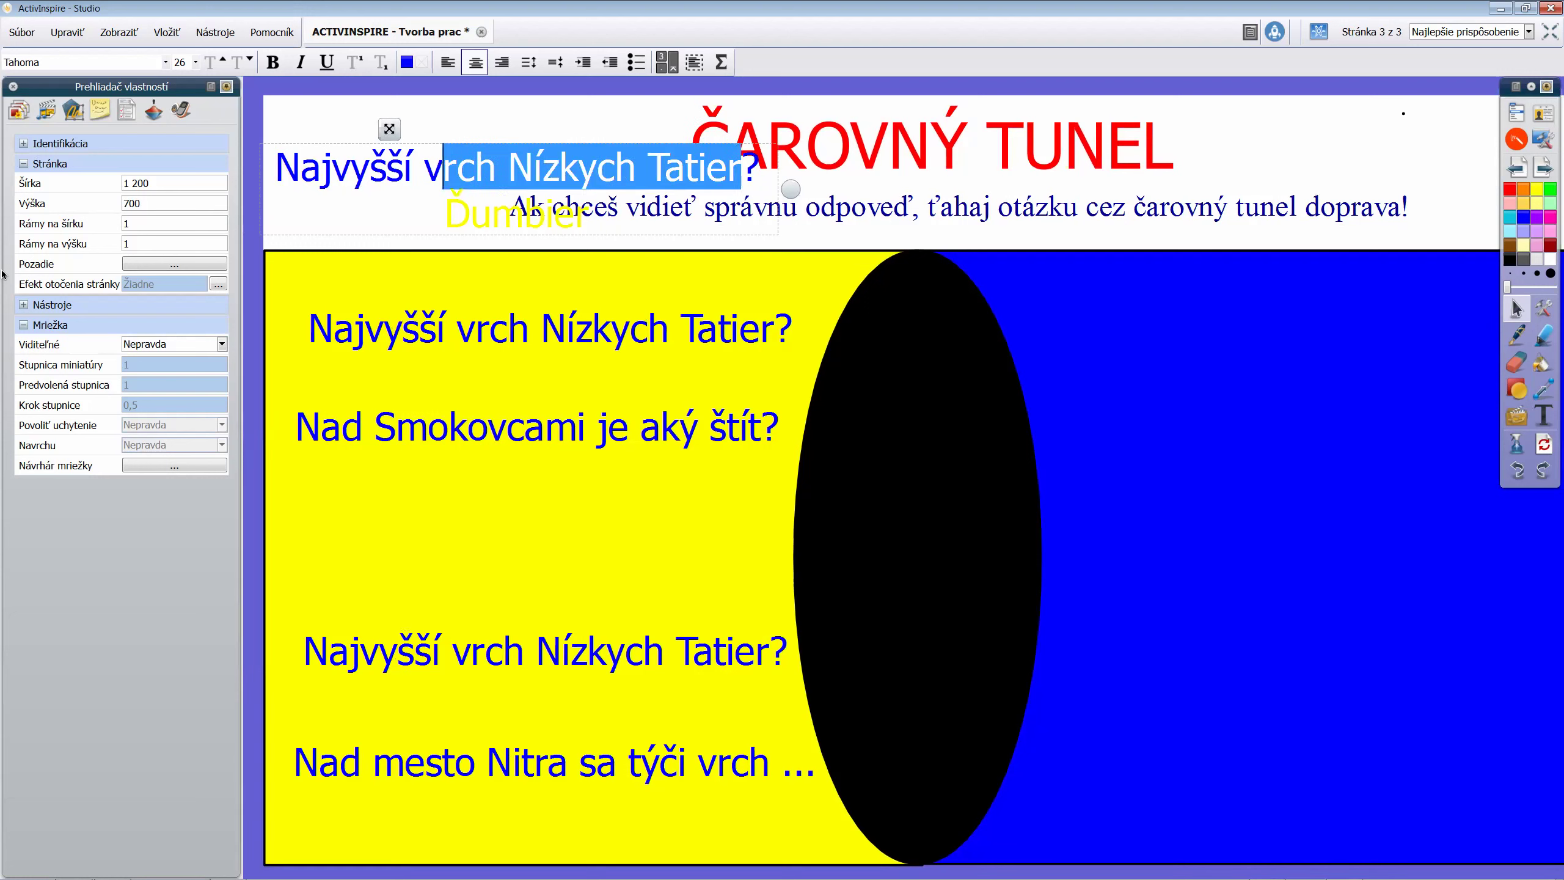
{"action": "key", "text": "shift+Left"}
{"action": "key", "text": "shift+Left"}
{"action": "key", "text": "shift+Left"}
{"action": "key", "text": "shift+Left"}
{"action": "key", "text": "shift+Left"}
{"action": "key", "text": "shift+Left"}
{"action": "key", "text": "shift+Left"}
{"action": "key", "text": "shift+Left"}
{"action": "key", "text": "shift+Left"}
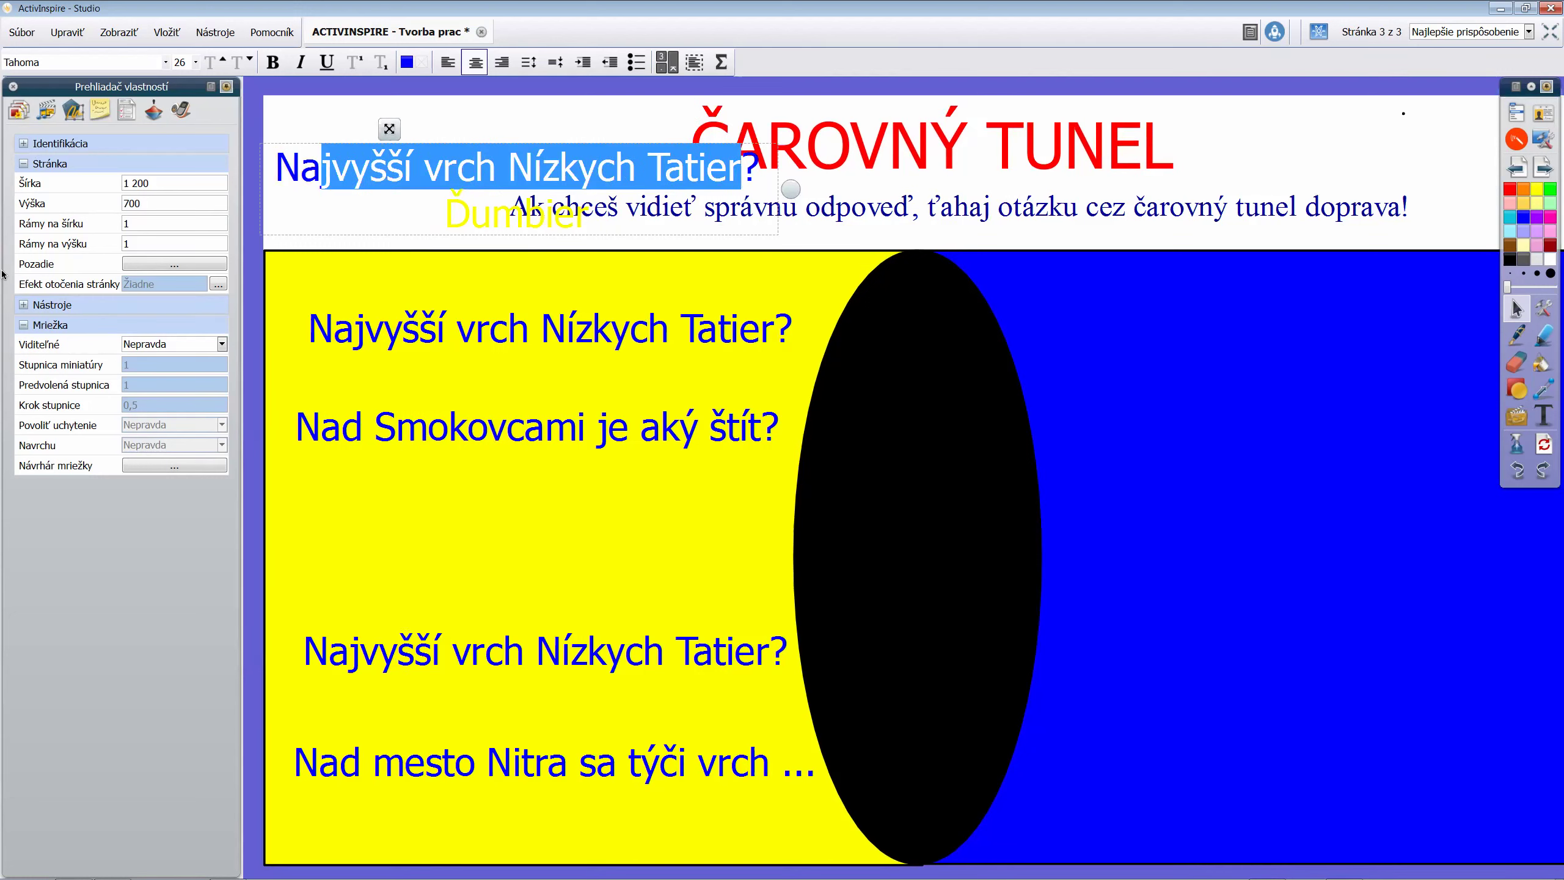
{"action": "key", "text": "shift+Left"}
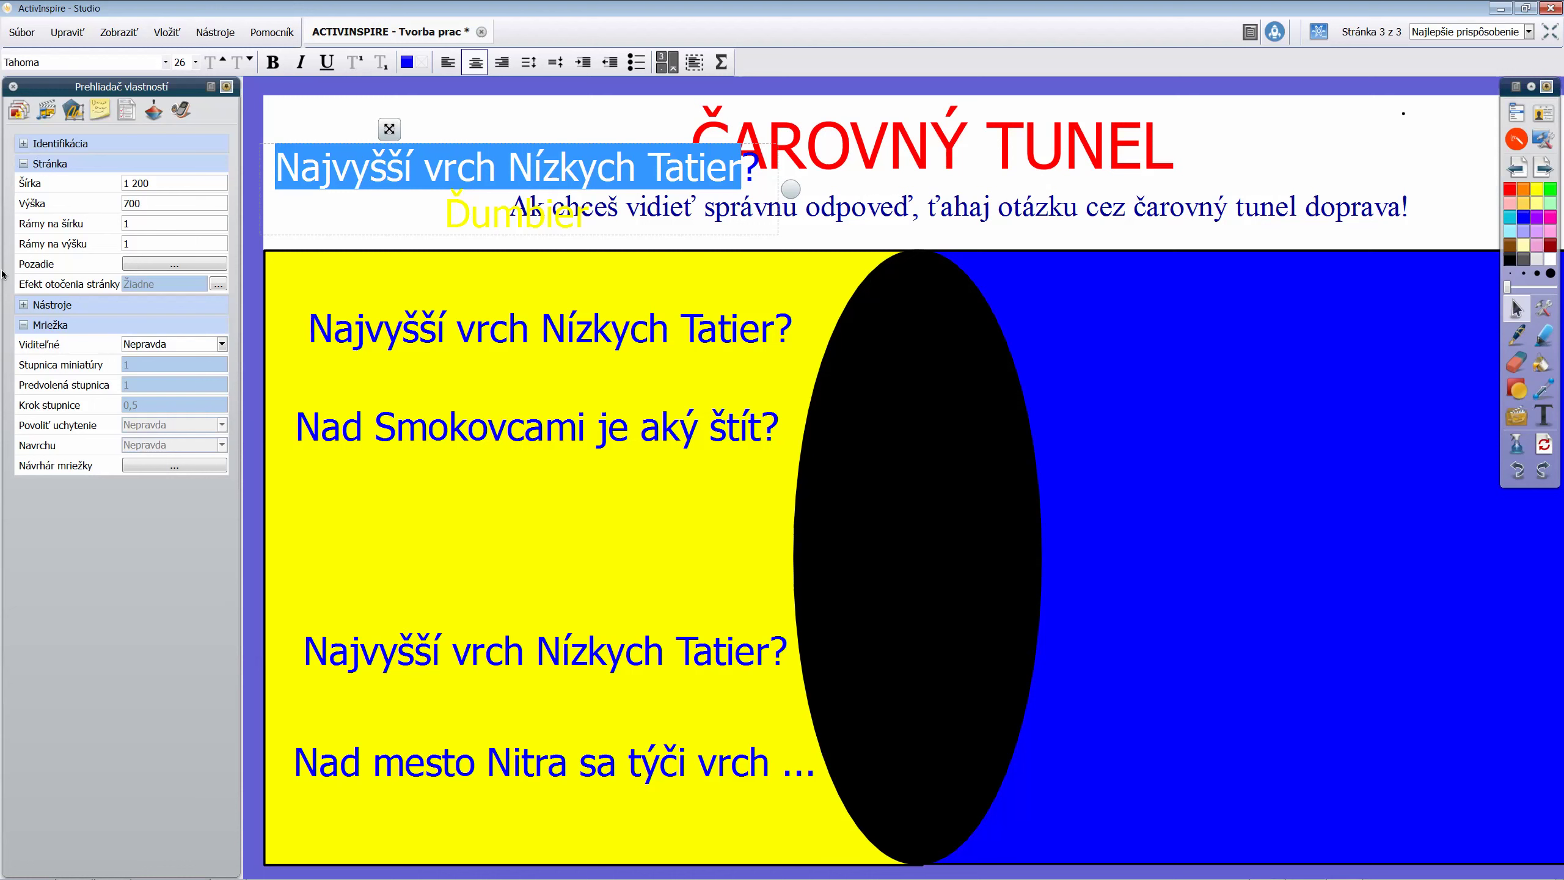
{"action": "key", "text": "Right"}
{"action": "key", "text": "Right"}
{"action": "key", "text": "Right"}
{"action": "key", "text": "Right"}
{"action": "key", "text": "Right"}
{"action": "key", "text": "Right"}
{"action": "key", "text": "Right"}
{"action": "key", "text": "Right"}
{"action": "key", "text": "Right"}
{"action": "key", "text": "Right"}
{"action": "key", "text": "Right"}
{"action": "key", "text": "Right"}
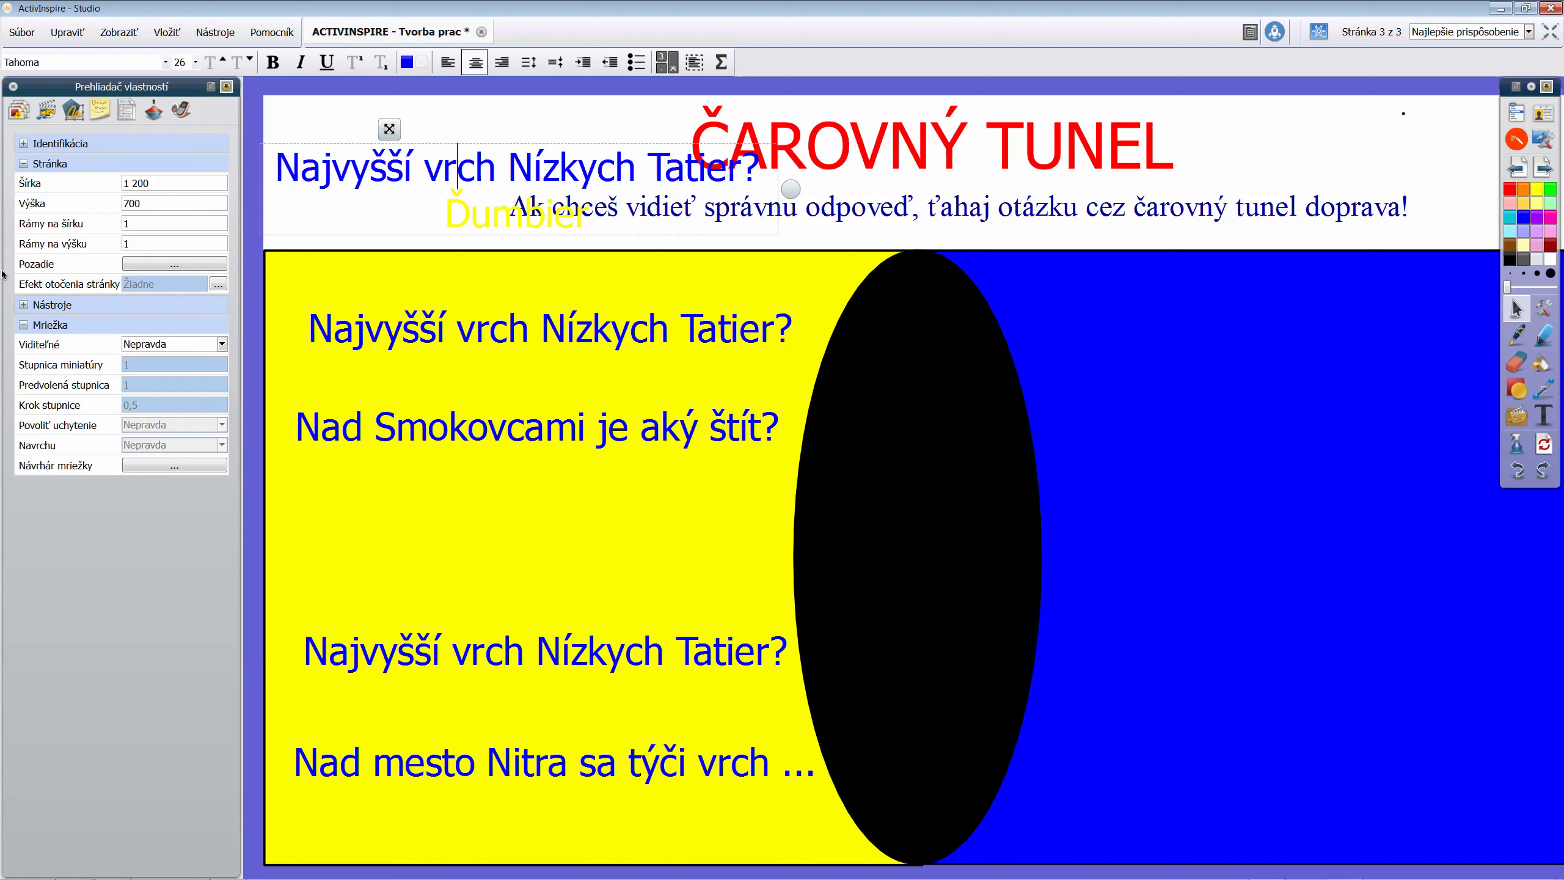
{"action": "key", "text": "shift+Right"}
{"action": "key", "text": "shift+Right"}
{"action": "key", "text": "shift+Right"}
{"action": "key", "text": "shift+Right"}
{"action": "key", "text": "shift+Right"}
{"action": "key", "text": "shift+Right"}
{"action": "key", "text": "shift+Right"}
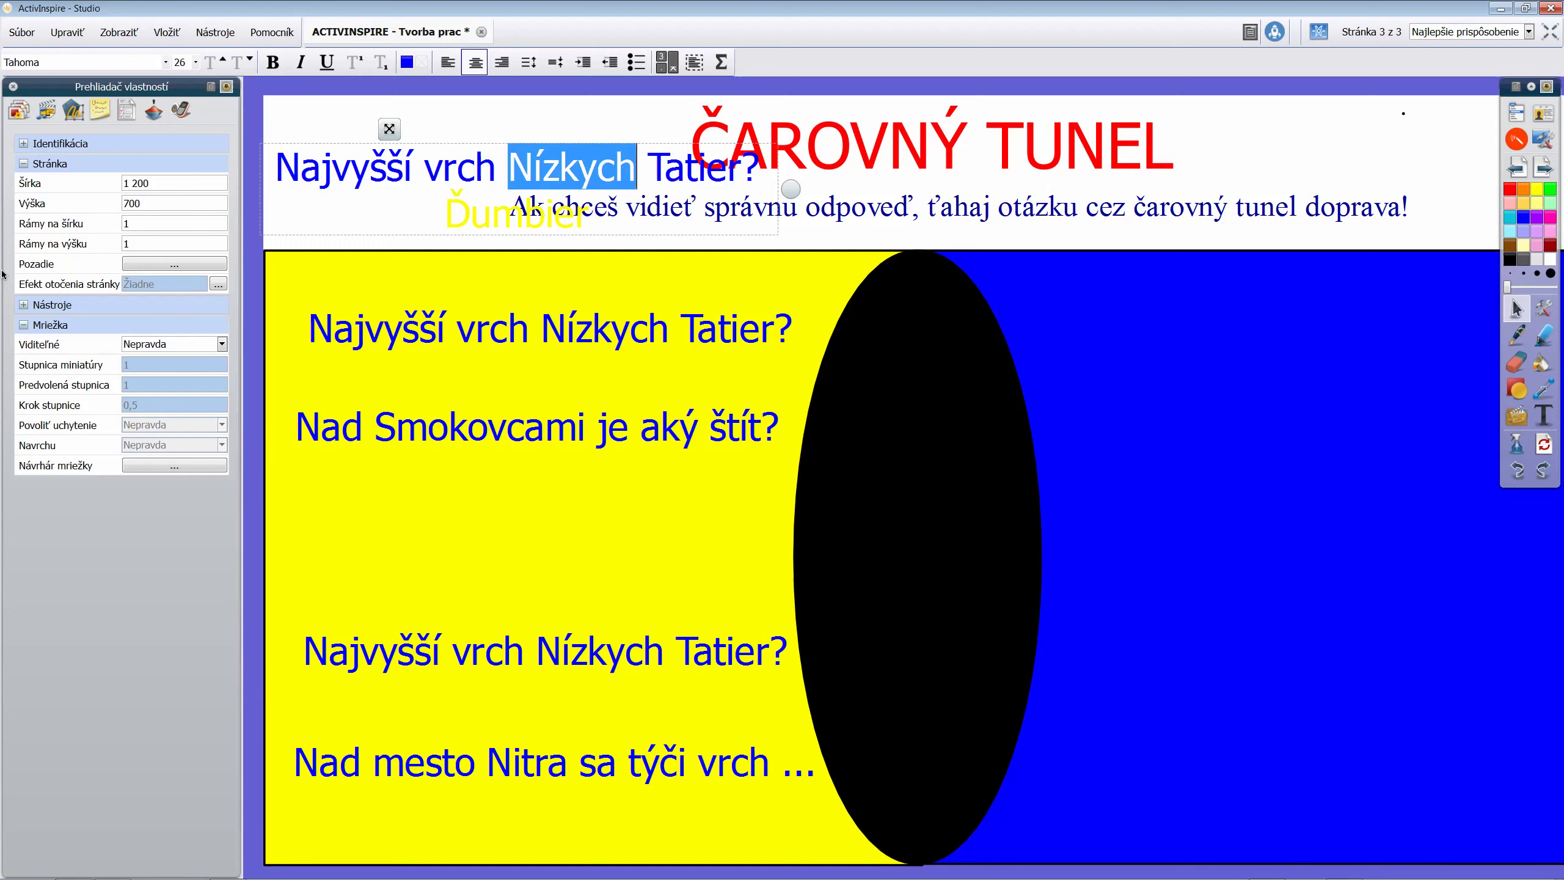
{"action": "type", "text": "Vysokých"}
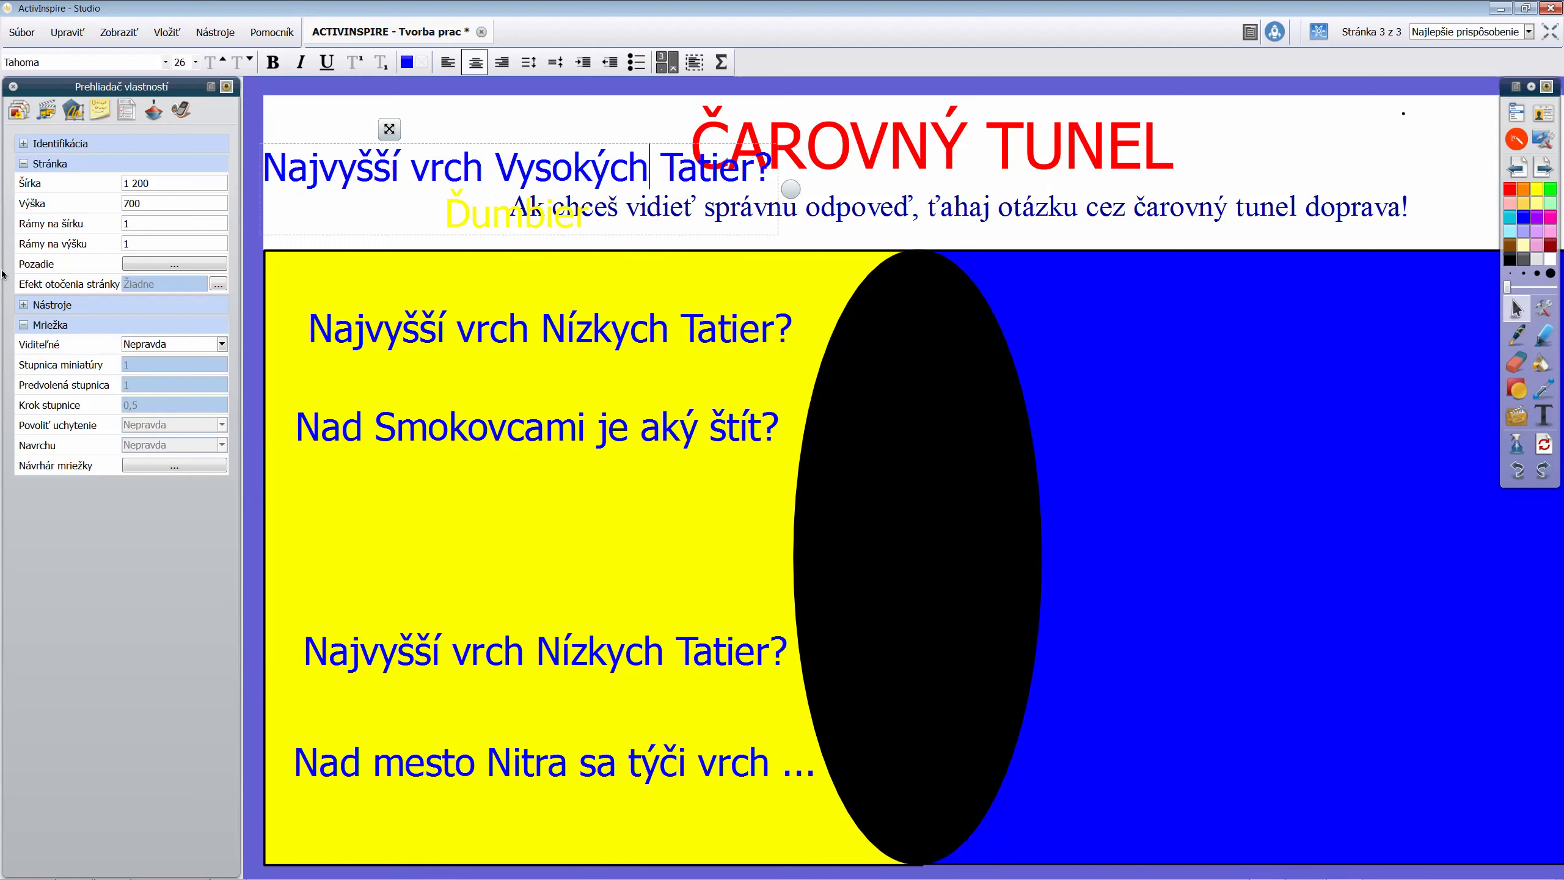
Replace the hidden answer "Ďumbier" under the Vysokých Tatier question with "Gerlachovský štít"
{"action": "key", "text": "Down"}
{"action": "key", "text": "BackSpace"}
{"action": "key", "text": "BackSpace"}
{"action": "key", "text": "BackSpace"}
{"action": "key", "text": "BackSpace"}
{"action": "key", "text": "BackSpace"}
{"action": "key", "text": "BackSpace"}
{"action": "key", "text": "BackSpace"}
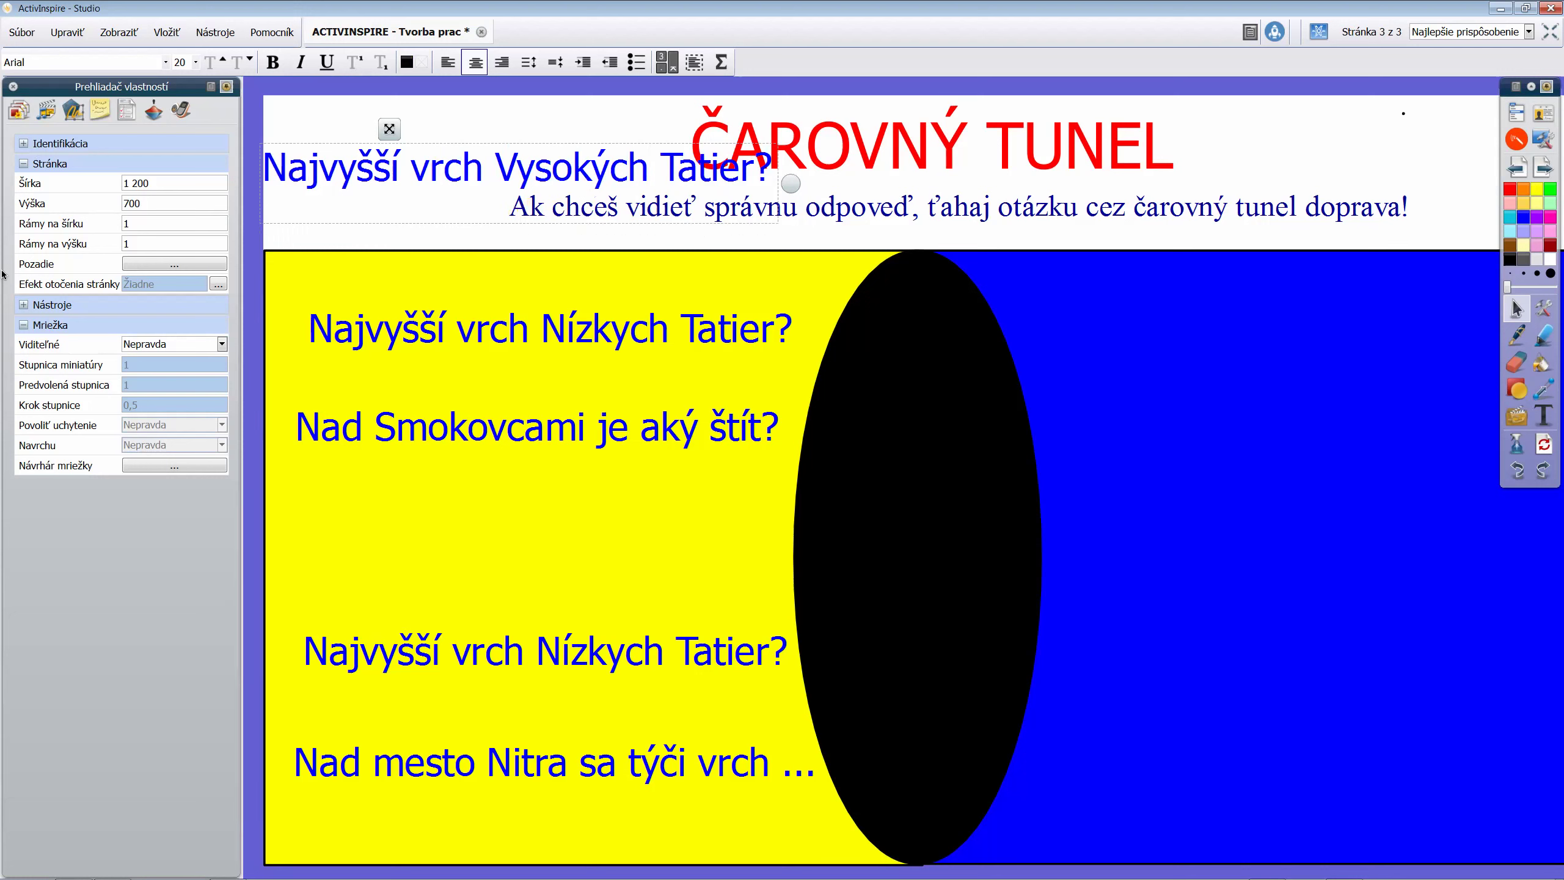
{"action": "type", "text": "Gerlachovský š"}
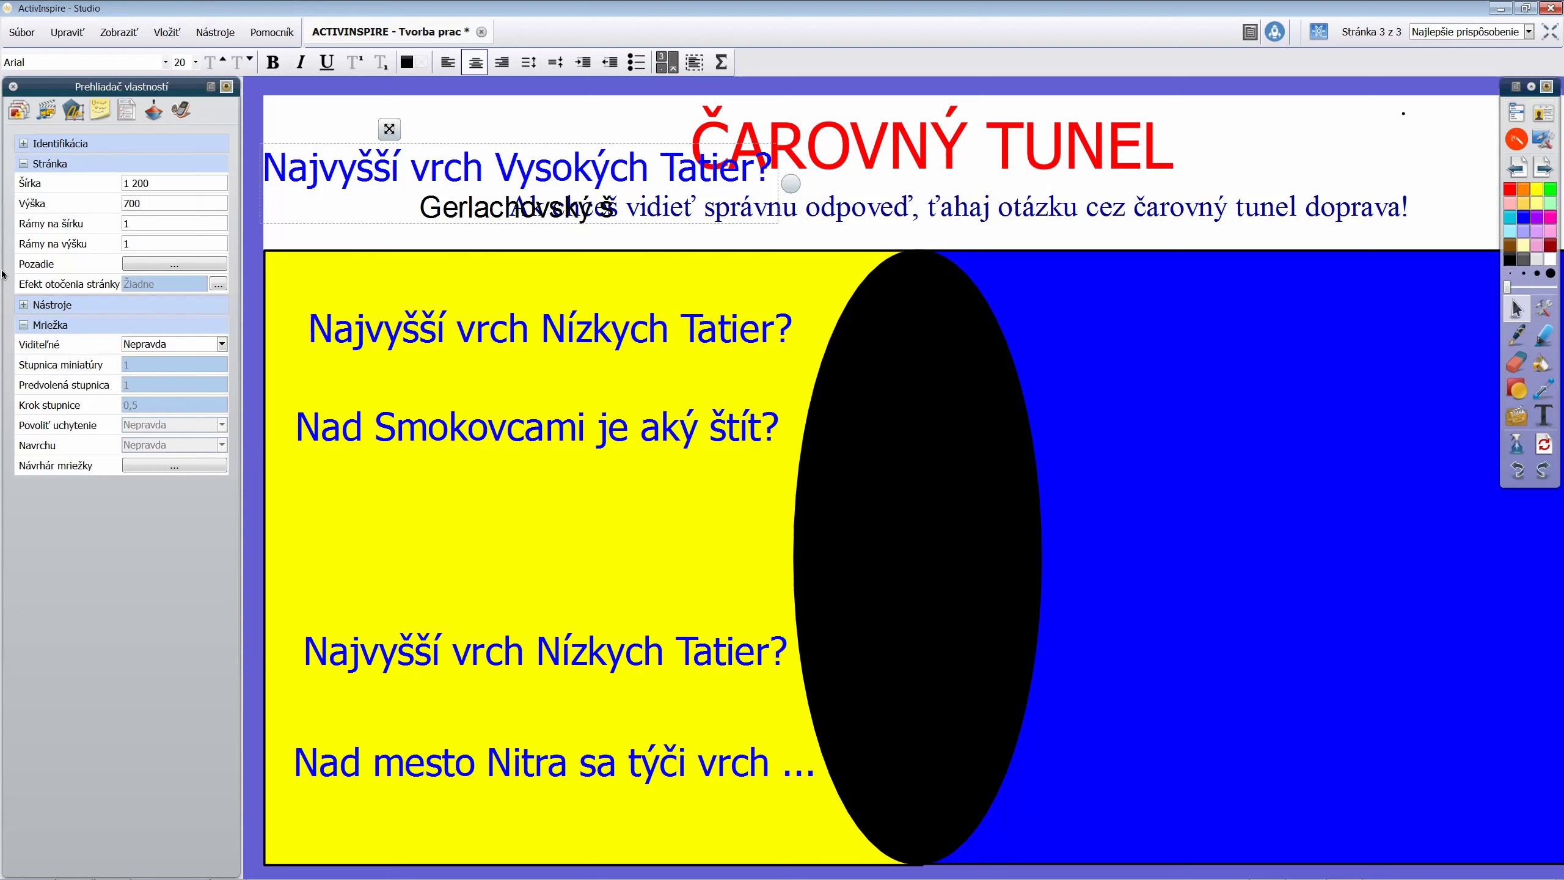
{"action": "type", "text": "tít"}
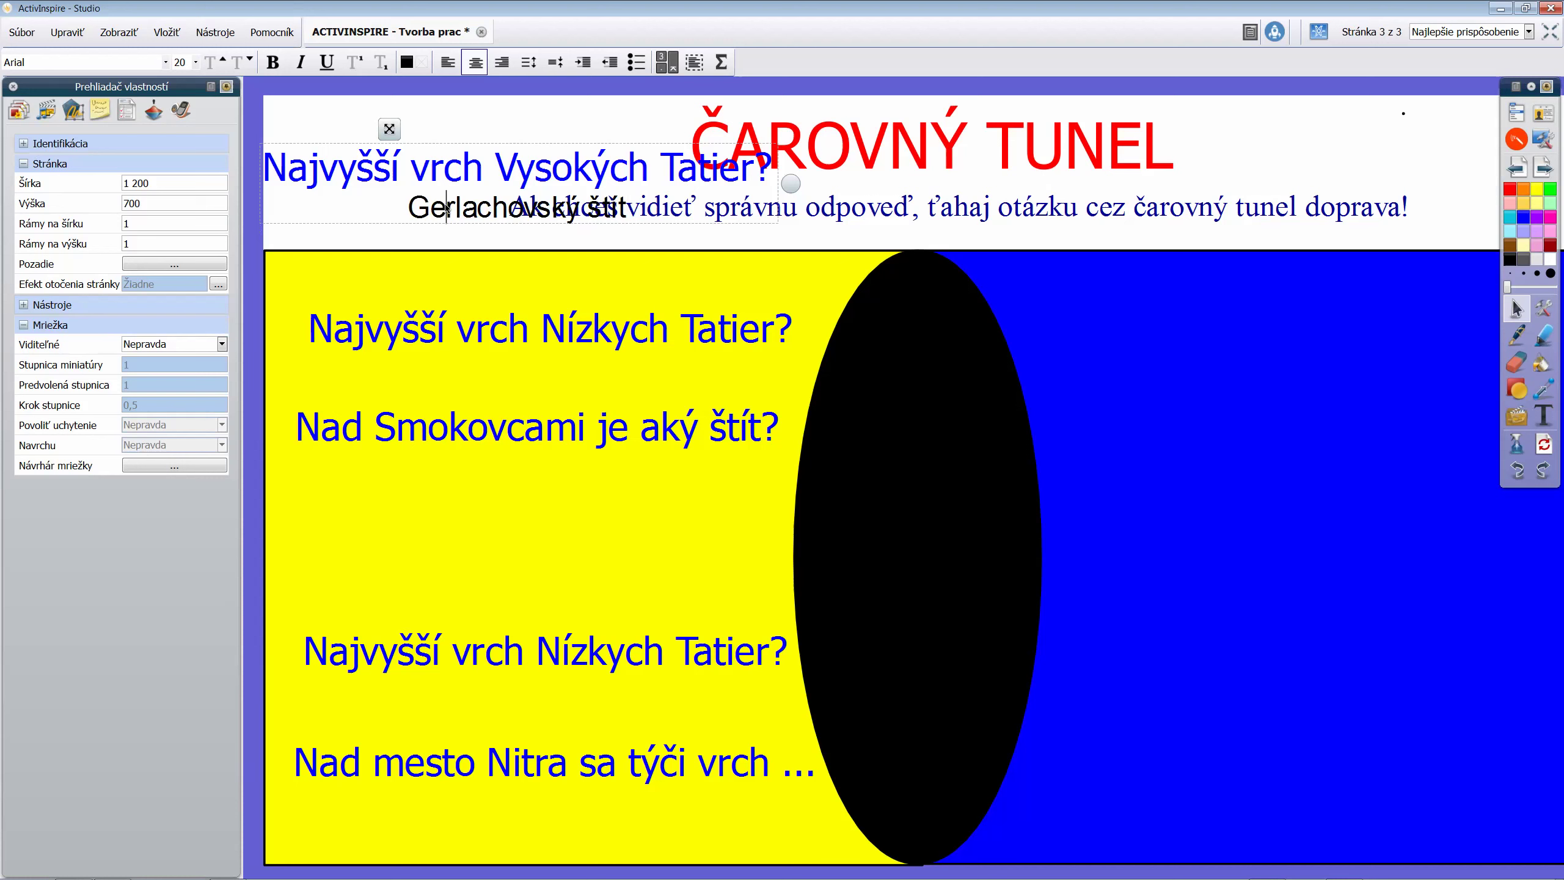
Recolour the hidden answer "Gerlachovský štít" with the yellow sampled from the rectangle, repositioning its text box within the header area
{"action": "left_click_drag", "start_coordinate": [389, 129], "coordinate": [386, 99]}
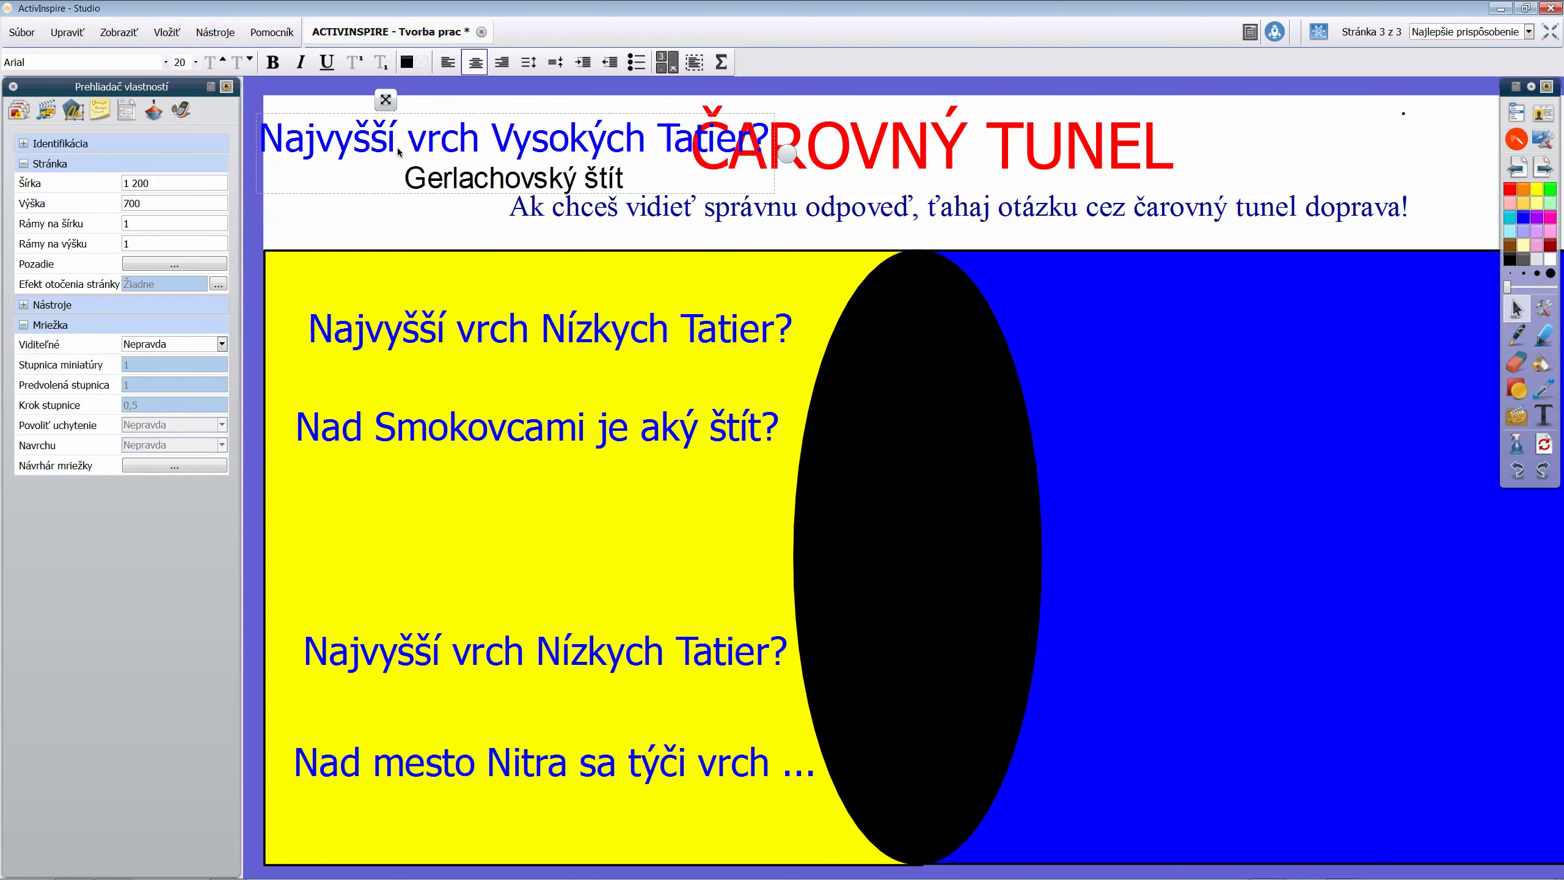
{"action": "left_click_drag", "start_coordinate": [625, 179], "coordinate": [406, 160]}
{"action": "left_click", "coordinate": [408, 62]}
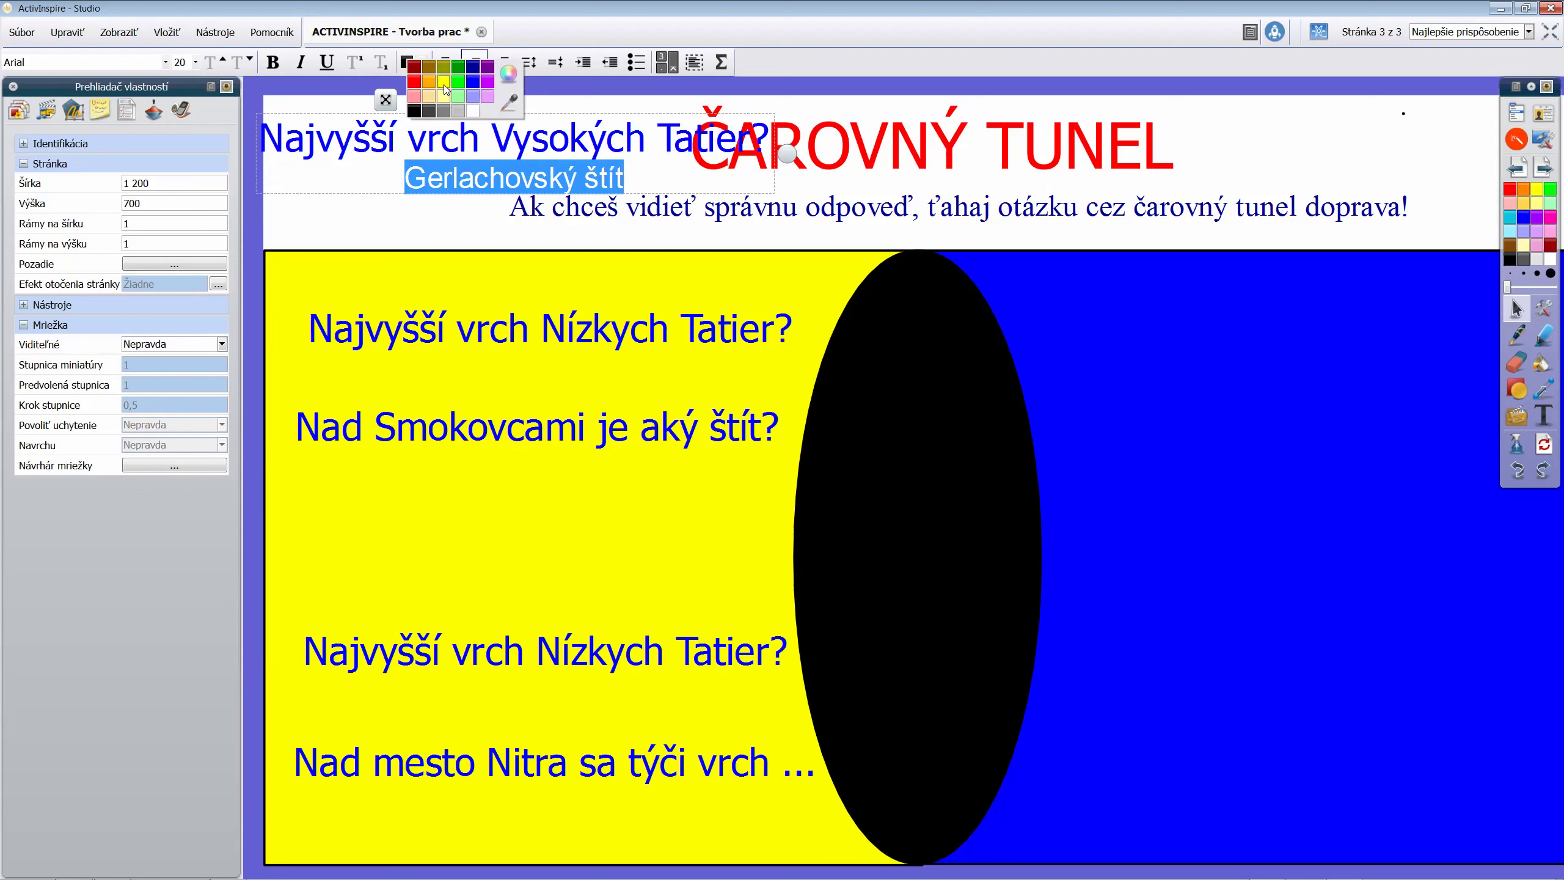
{"action": "left_click", "coordinate": [510, 104]}
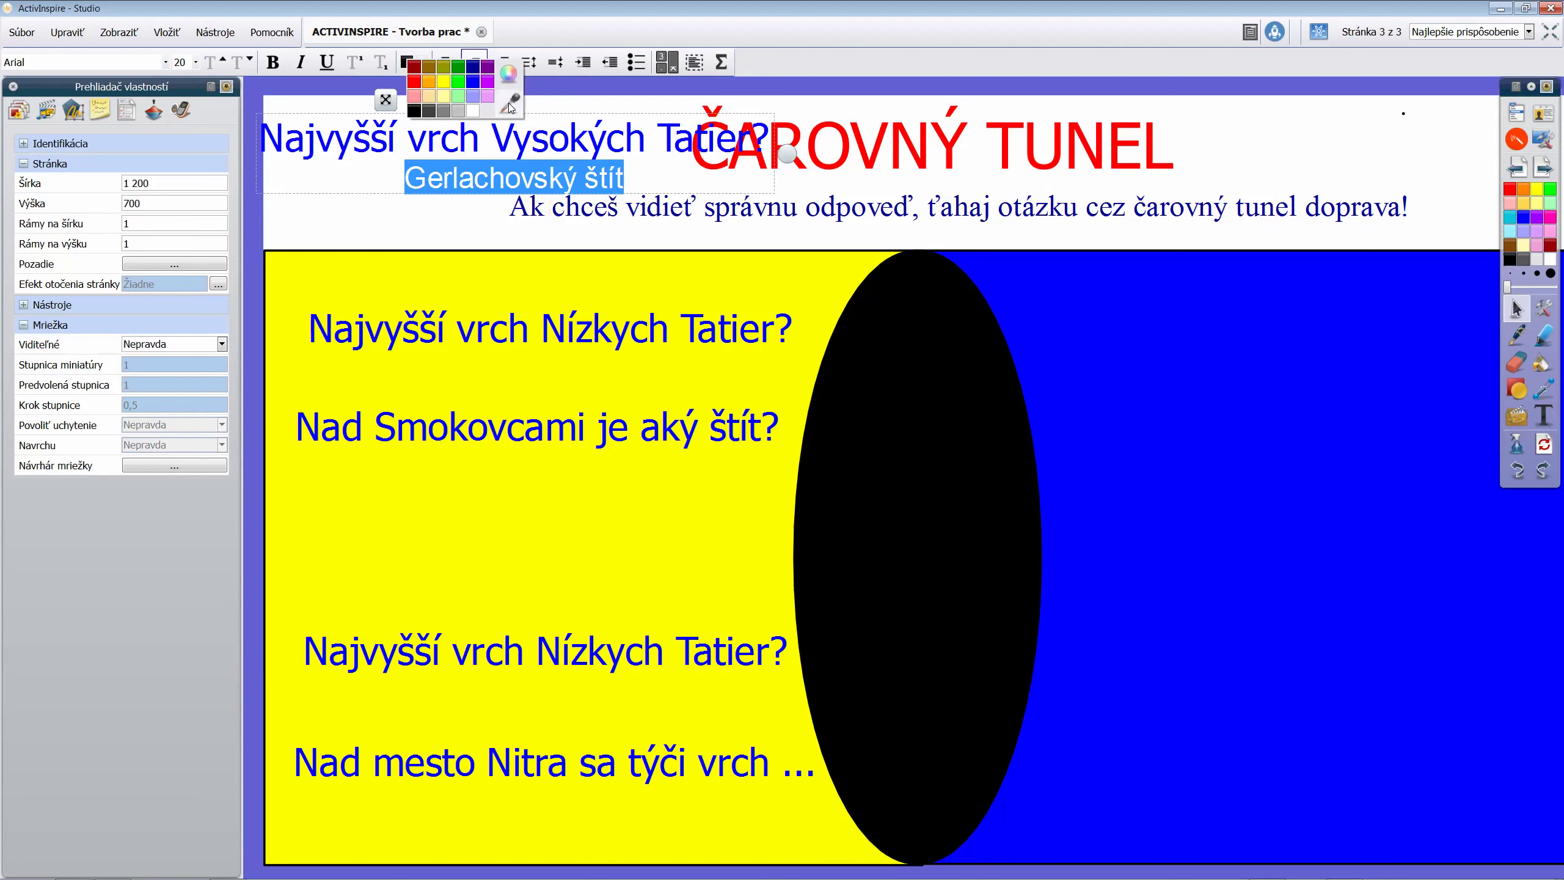
{"action": "left_click", "coordinate": [576, 511]}
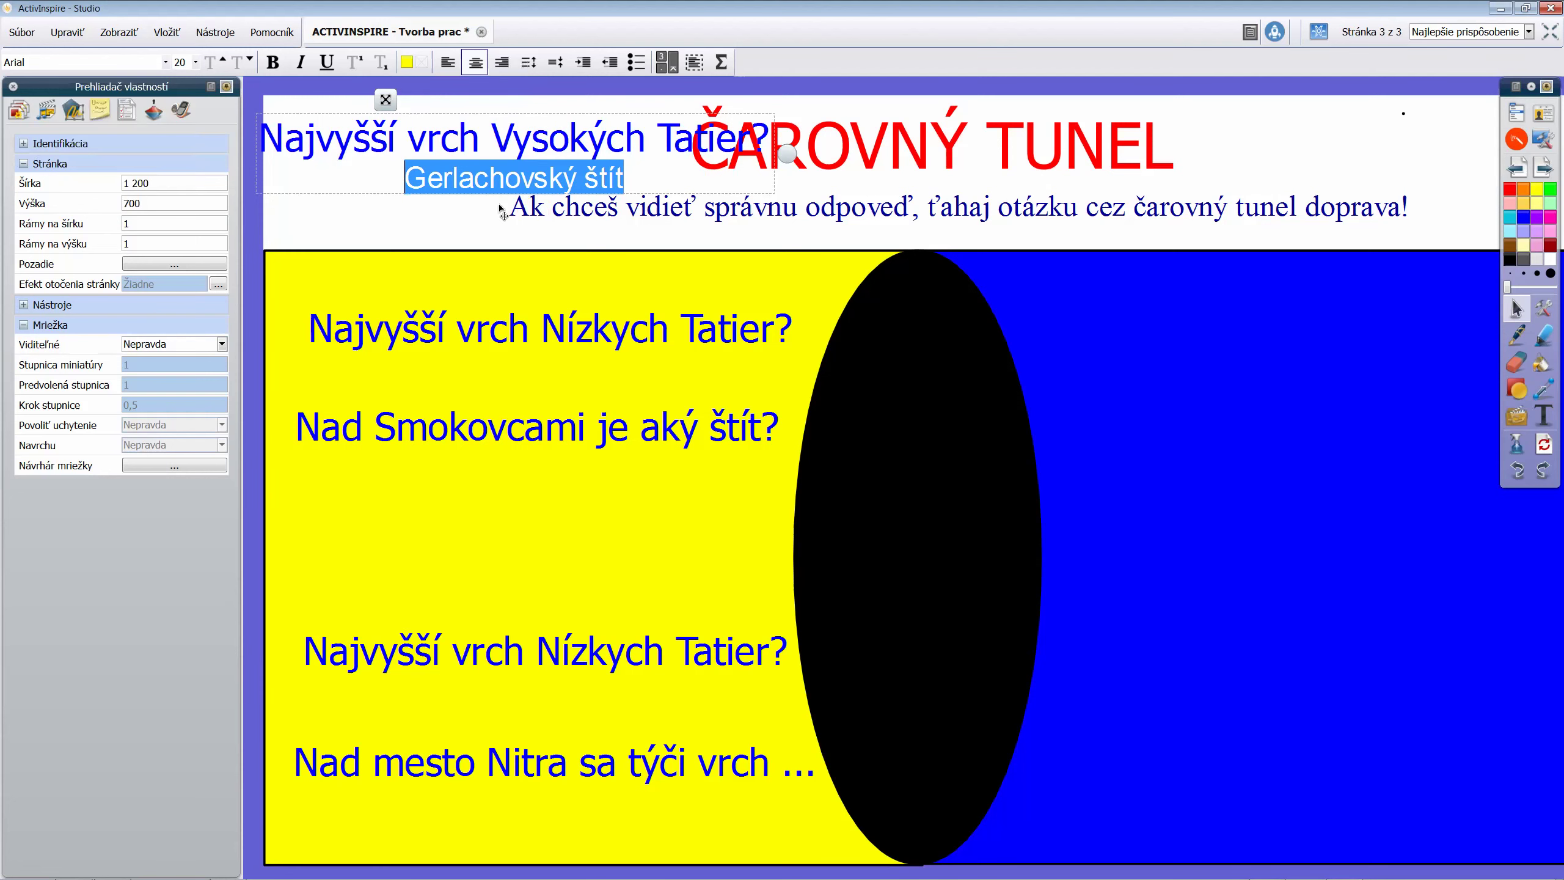
{"action": "left_click", "coordinate": [407, 63]}
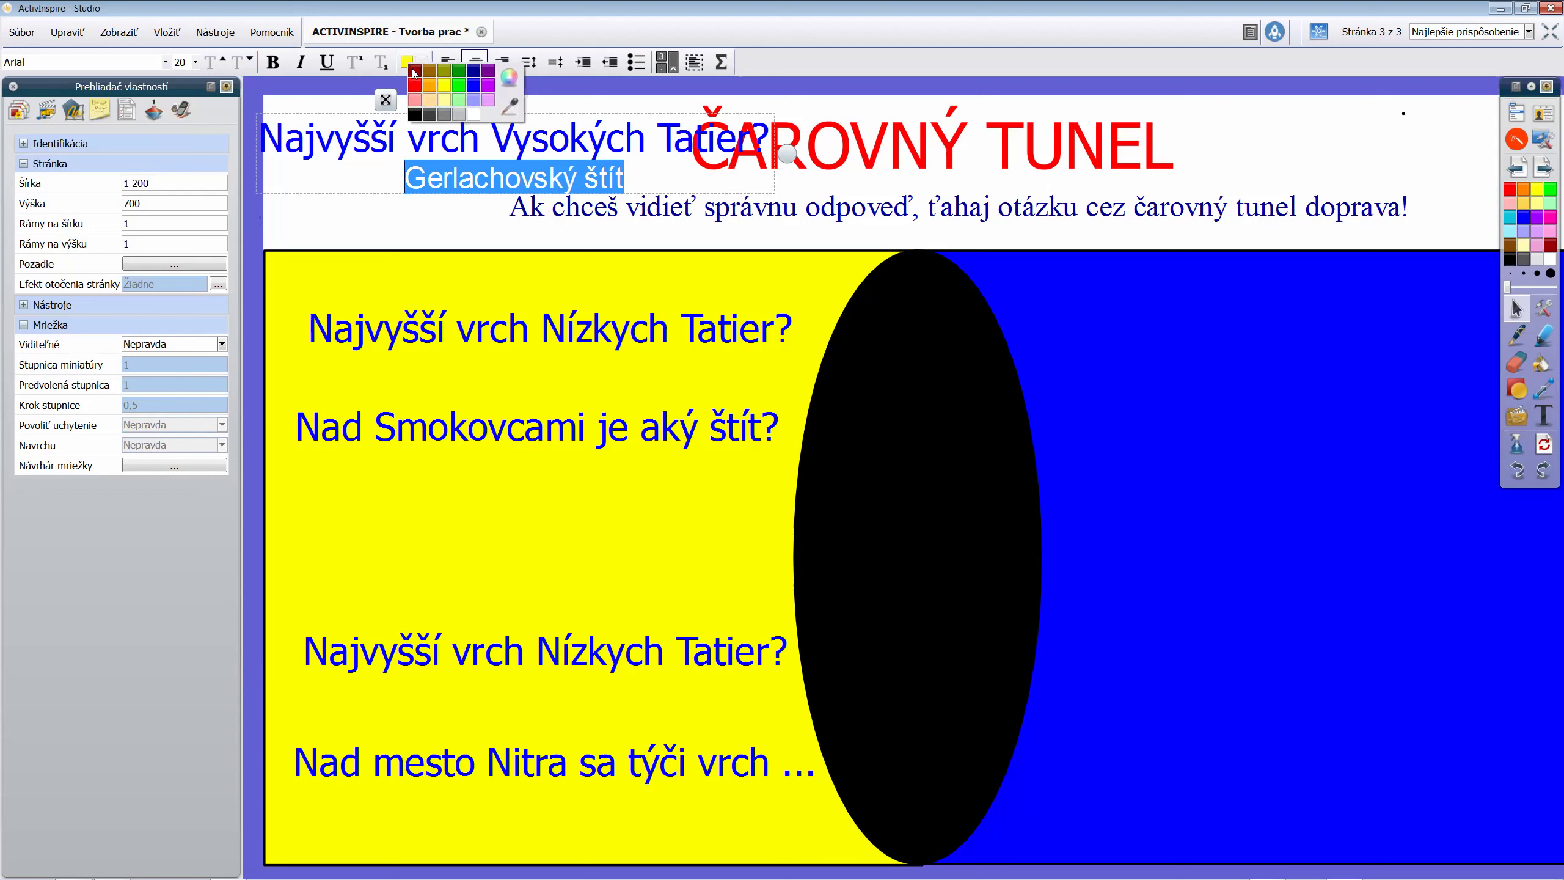
{"action": "left_click", "coordinate": [621, 187]}
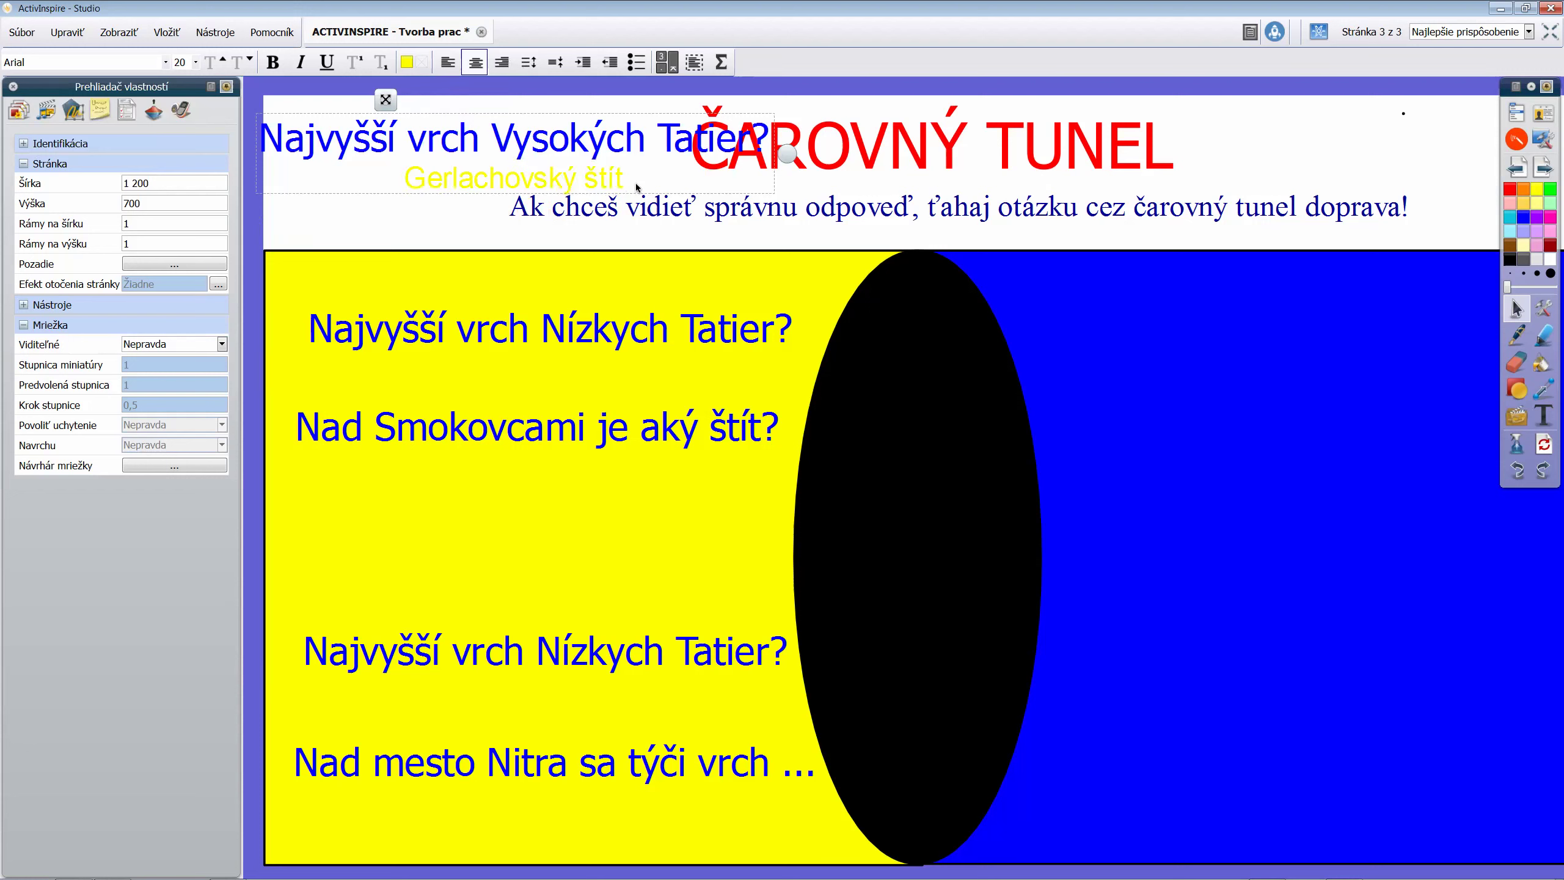
{"action": "left_click_drag", "start_coordinate": [386, 99], "coordinate": [423, 117]}
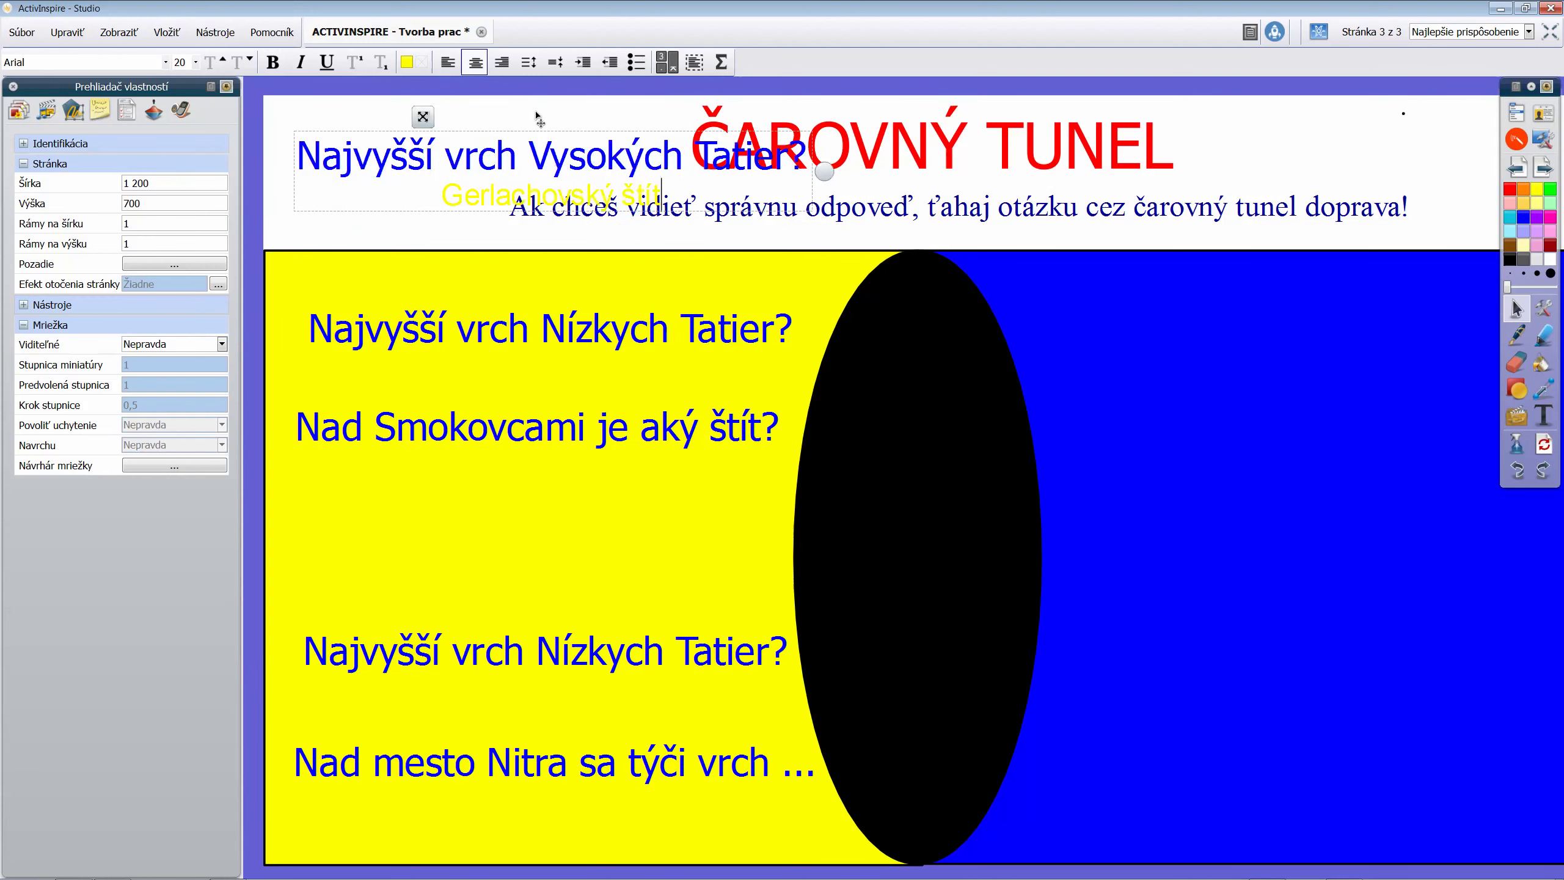
Shrink all five questions by one size step and place the Vysokých Tatier question in the empty middle row of the yellow rectangle
{"action": "left_click", "coordinate": [536, 117]}
{"action": "left_click", "coordinate": [500, 182]}
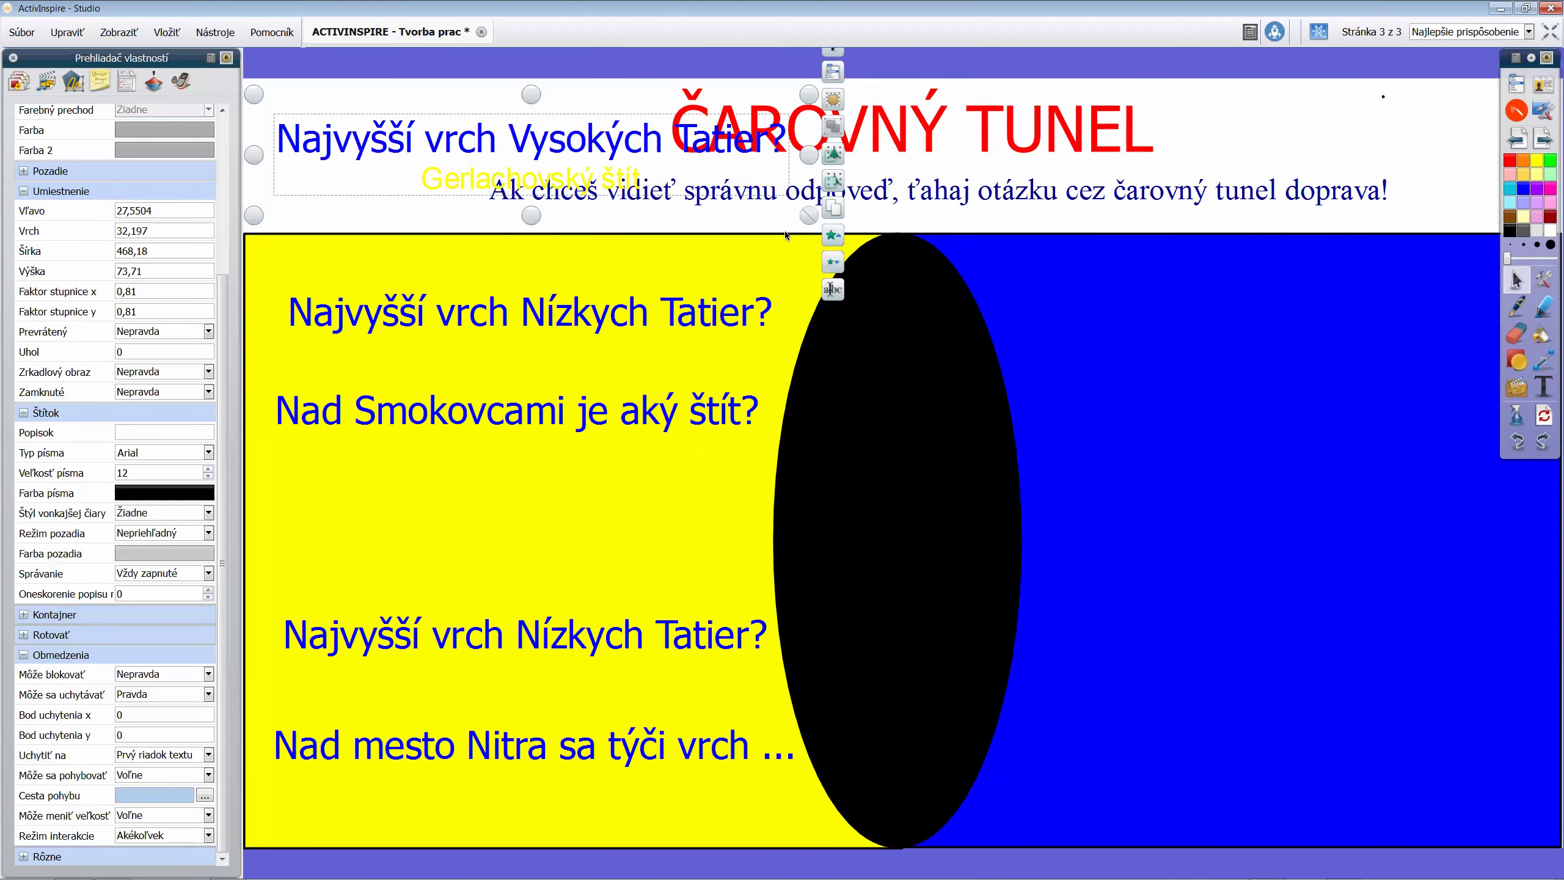
{"action": "left_click", "coordinate": [839, 264]}
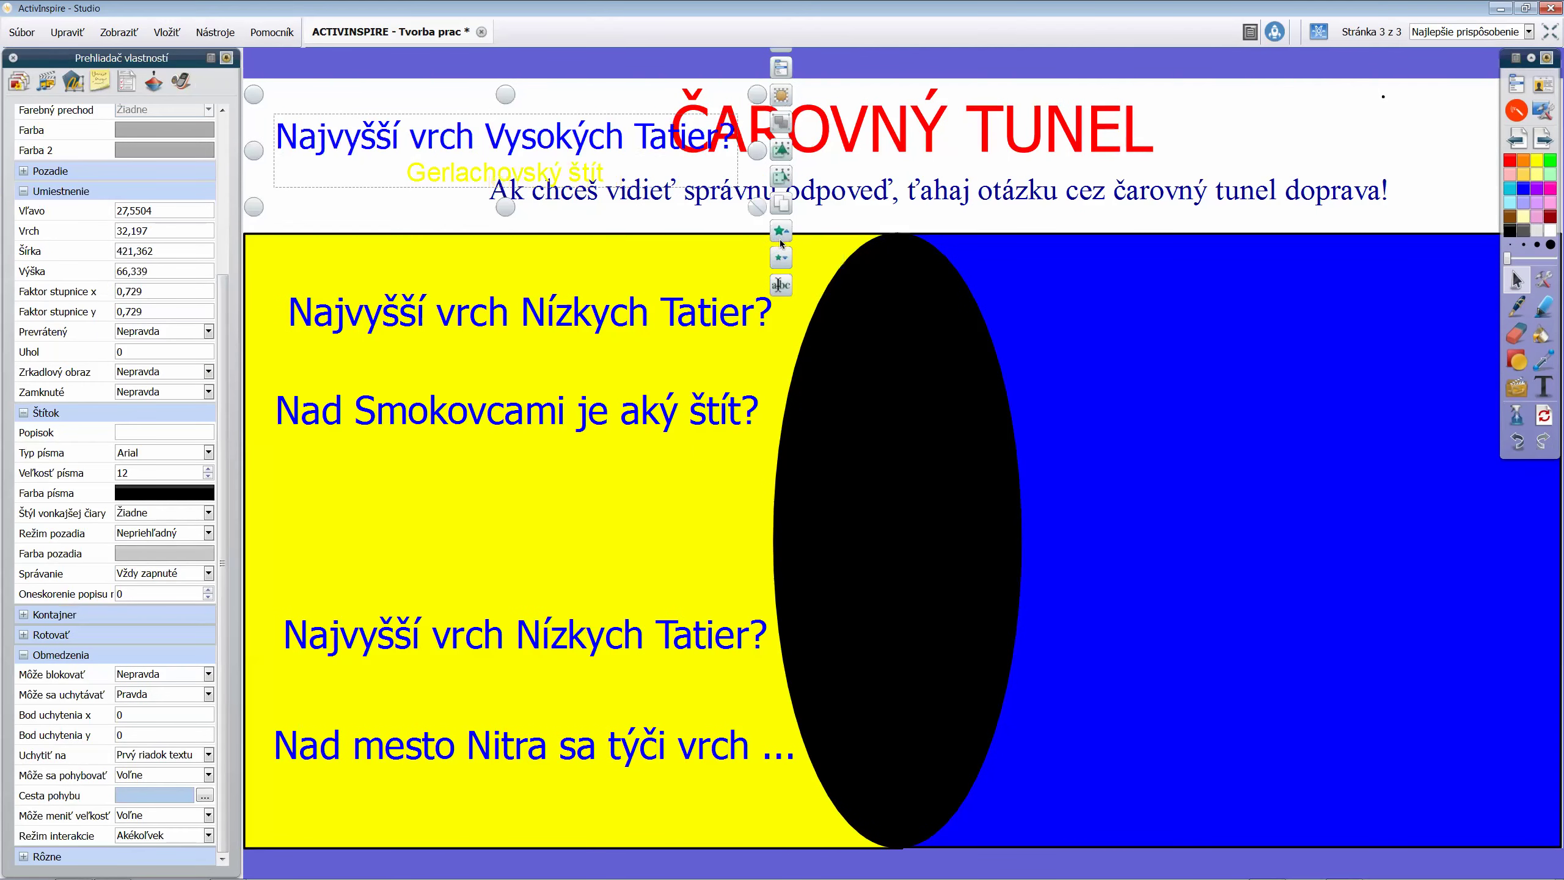
{"action": "left_click", "coordinate": [551, 647]}
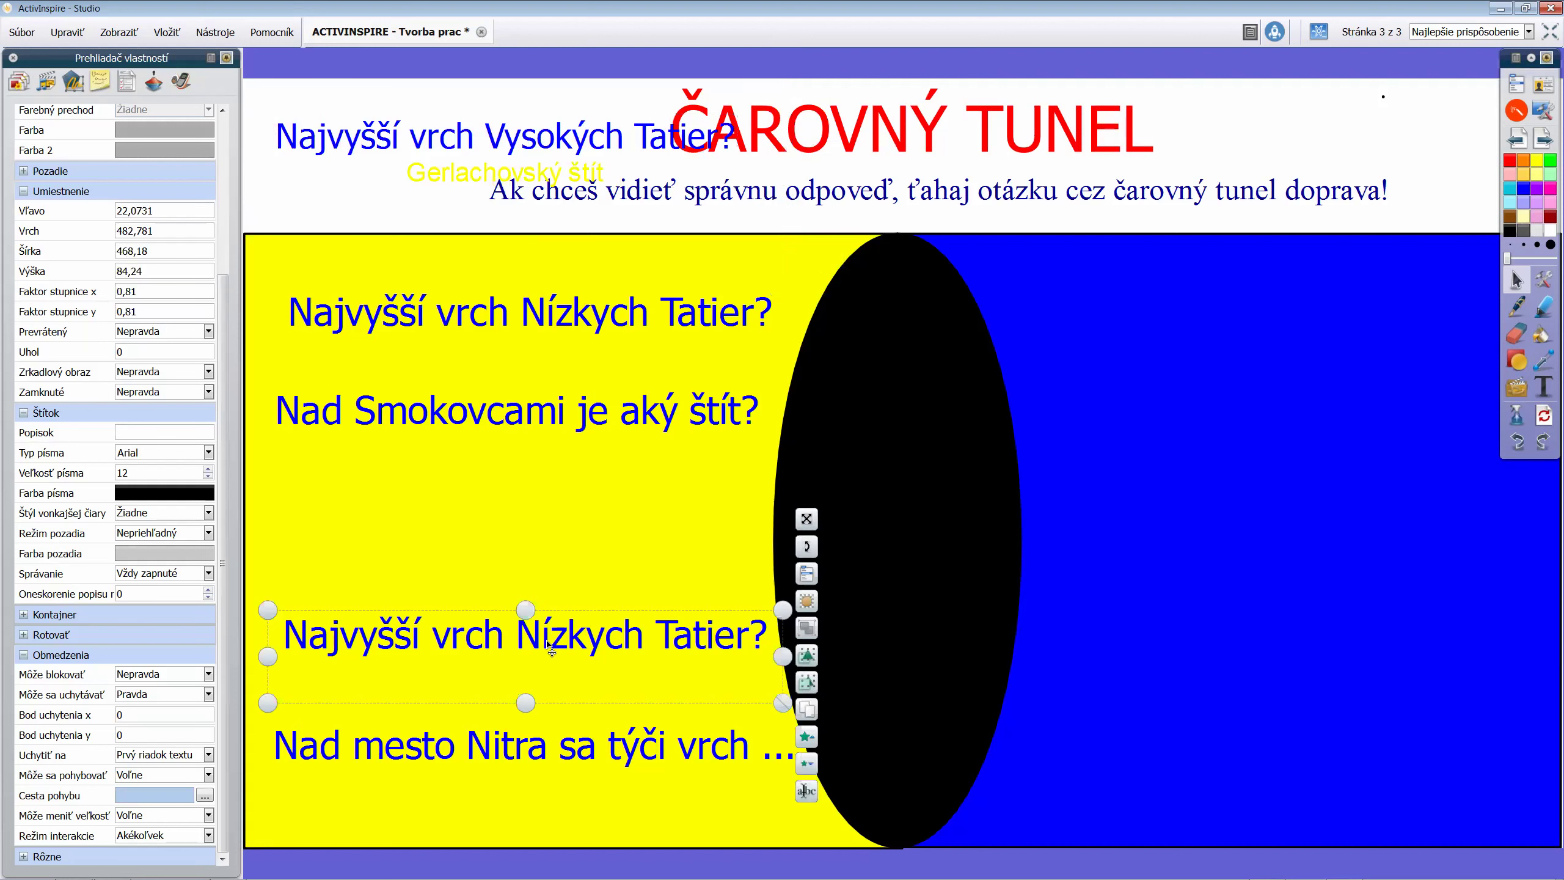
{"action": "left_click", "coordinate": [806, 765]}
{"action": "left_click", "coordinate": [656, 754]}
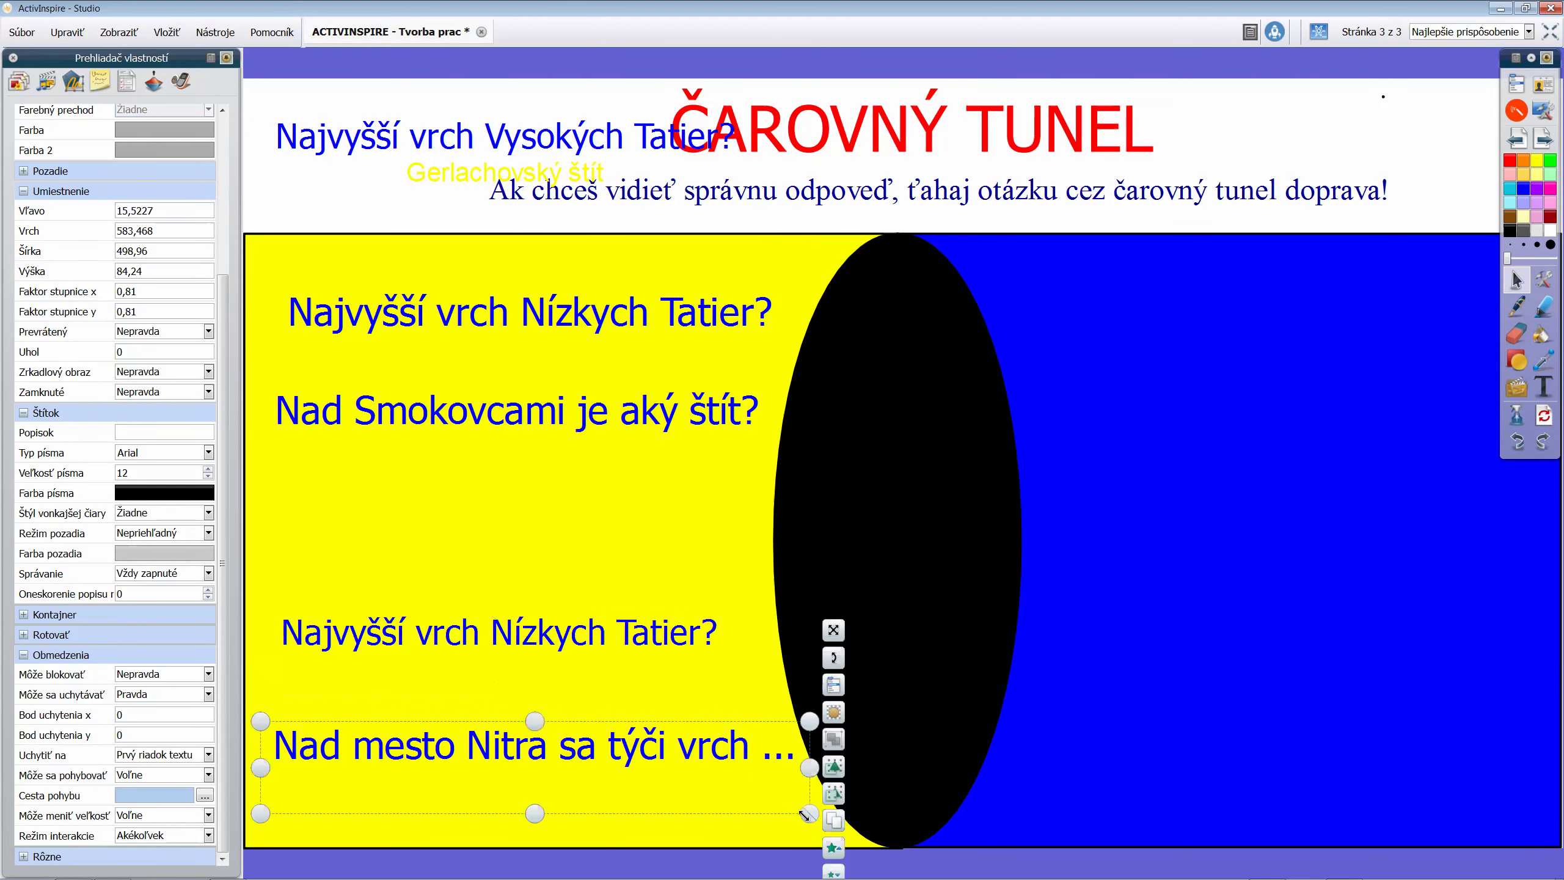
{"action": "left_click", "coordinate": [840, 866]}
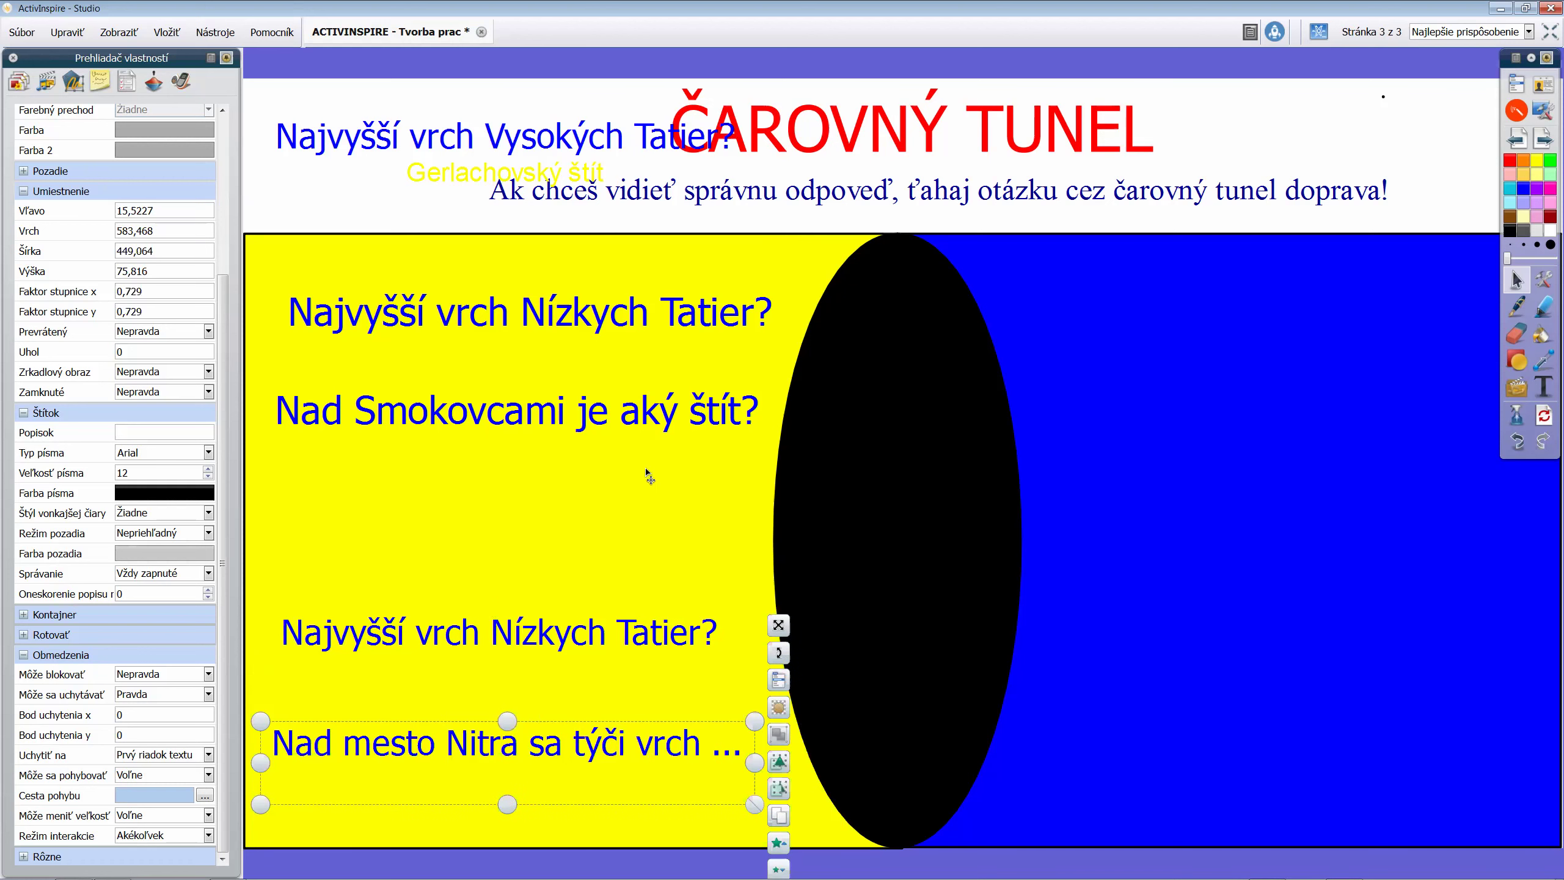
{"action": "left_click", "coordinate": [626, 430]}
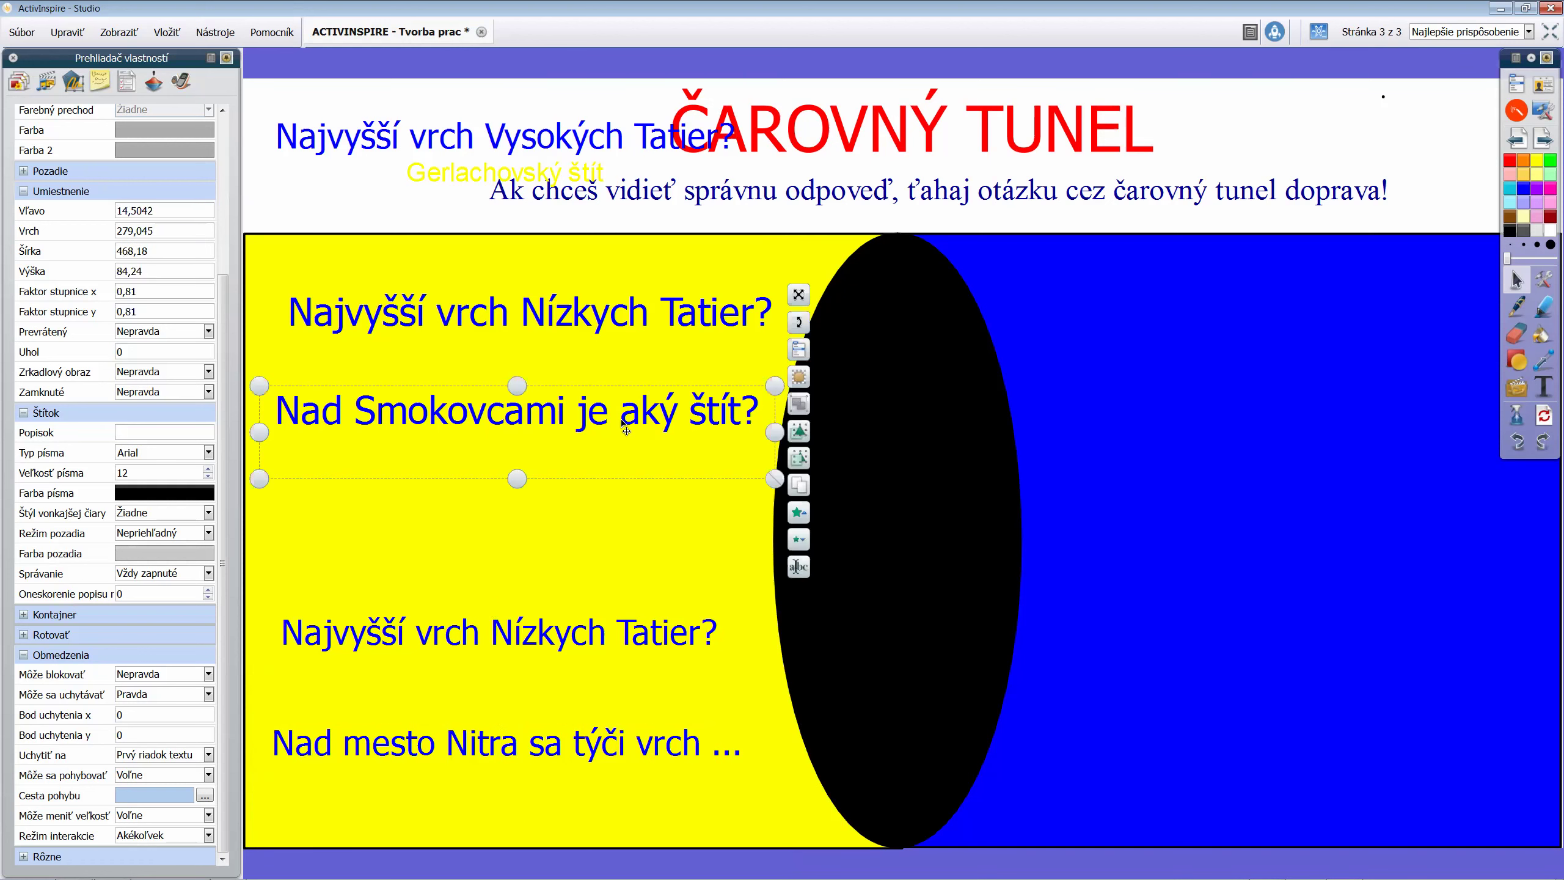
{"action": "left_click", "coordinate": [803, 545]}
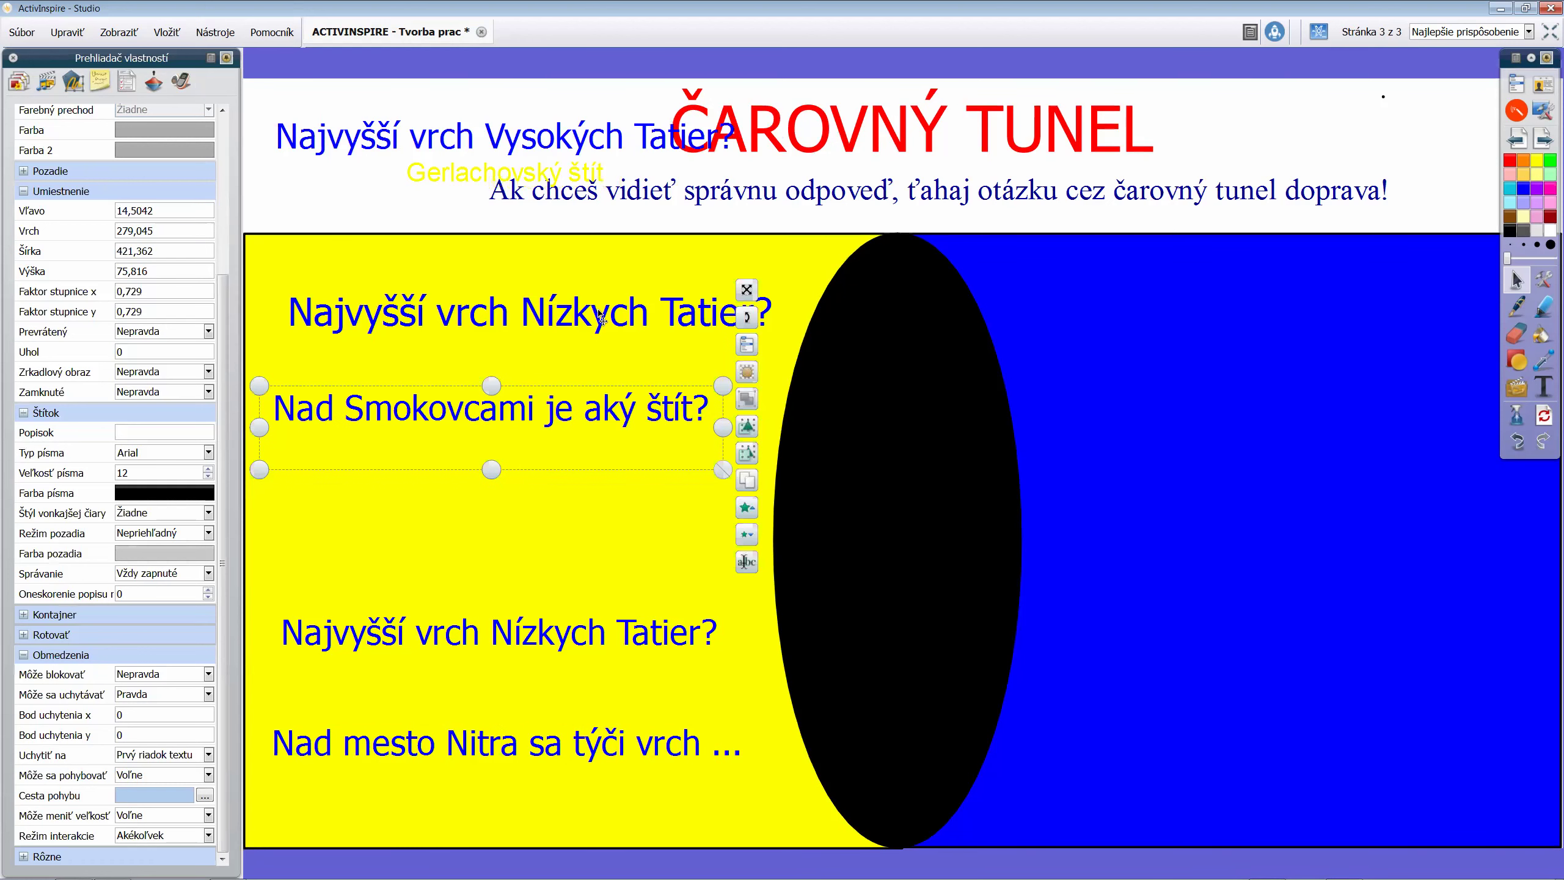
{"action": "left_click", "coordinate": [648, 337]}
{"action": "left_click", "coordinate": [811, 355]}
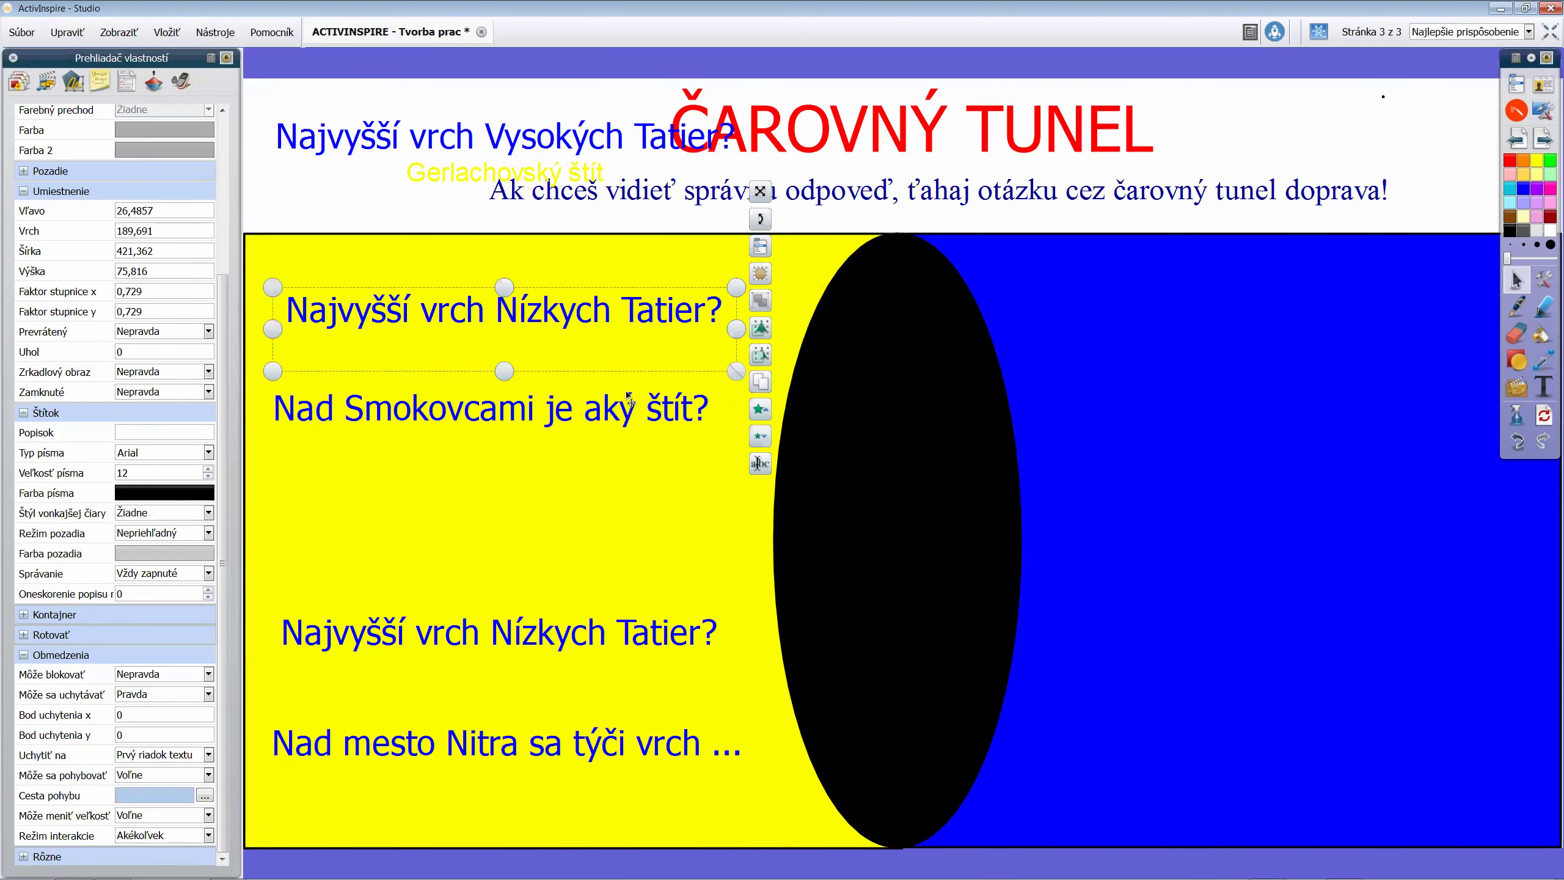
{"action": "left_click_drag", "start_coordinate": [517, 146], "coordinate": [528, 569]}
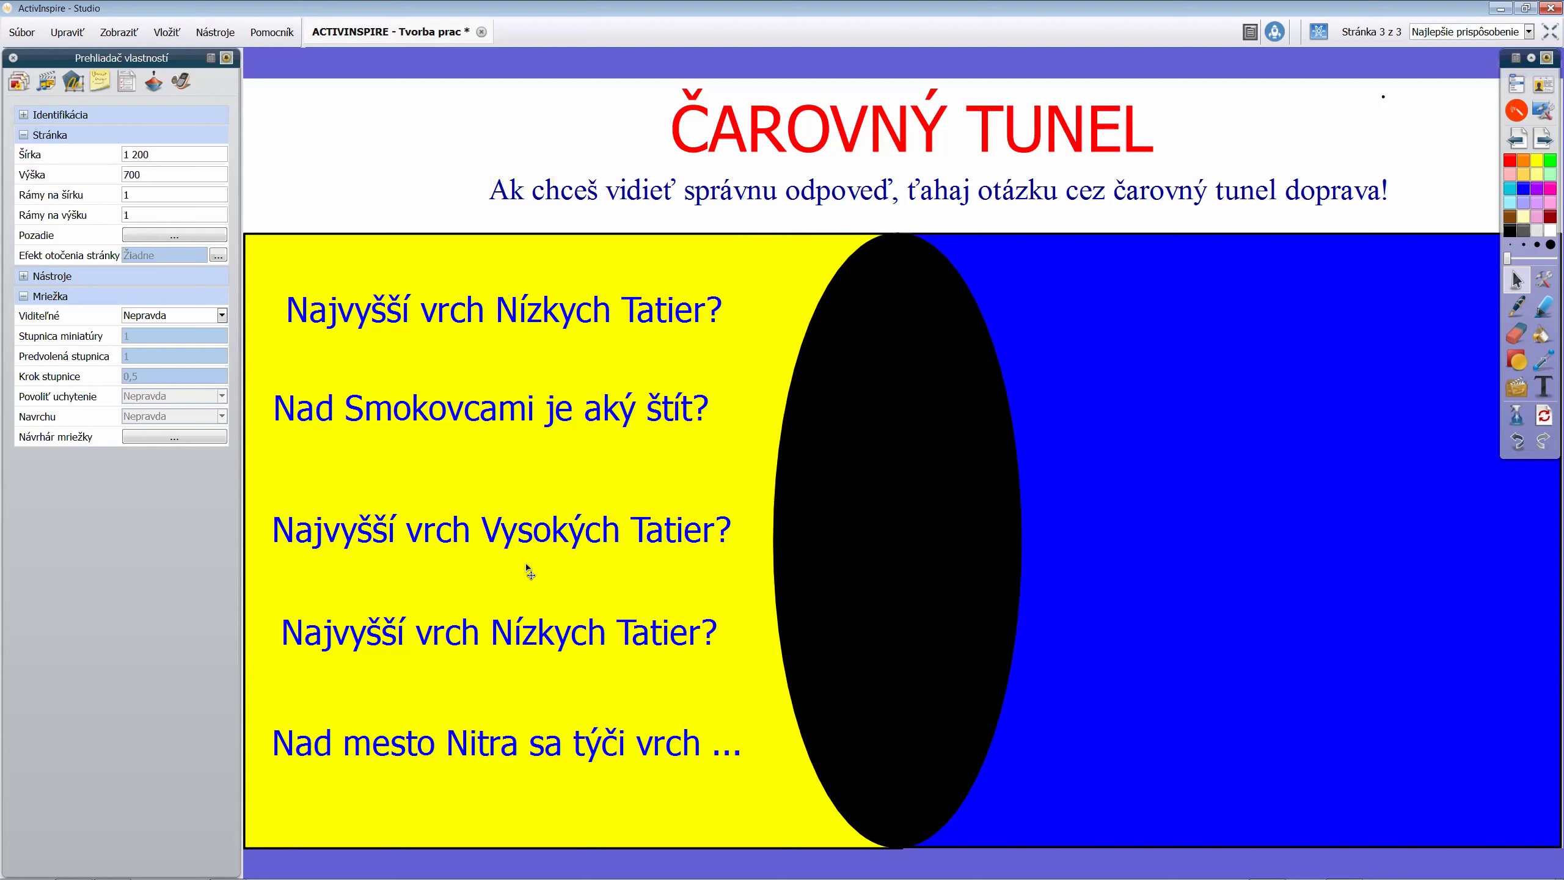
Move the duplicate Nízkych Tatier question from the fourth row into the header and rewrite it as "Nad Bratislavou je?"
{"action": "left_click_drag", "start_coordinate": [524, 636], "coordinate": [528, 120]}
{"action": "double_click", "coordinate": [528, 125]}
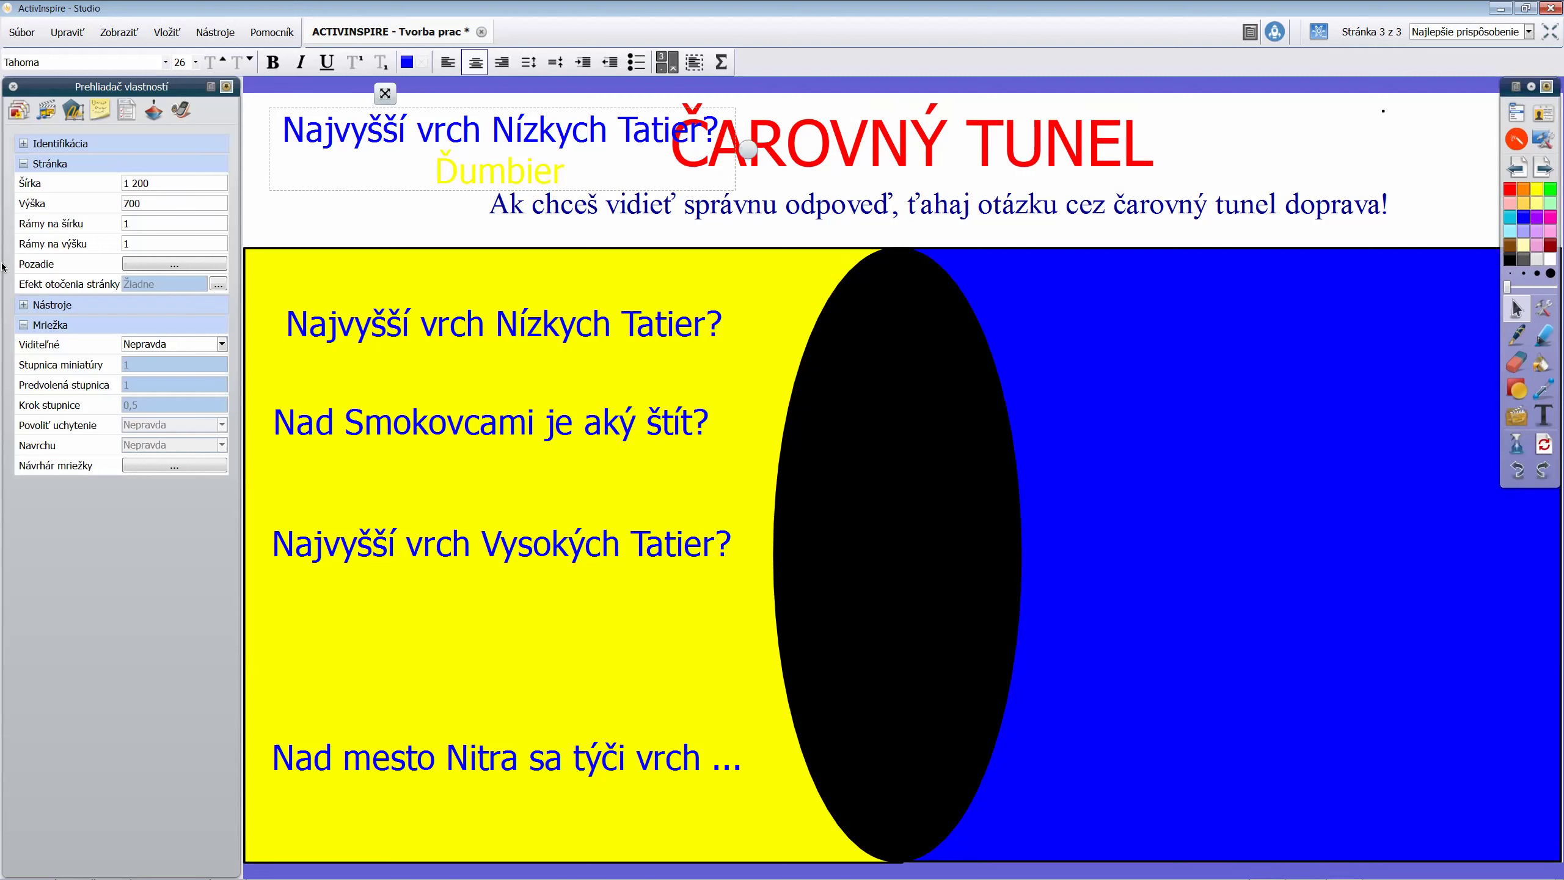
{"action": "key", "text": "ctrl+Right"}
{"action": "key", "text": "Right"}
{"action": "key", "text": "Right"}
{"action": "key", "text": "Right"}
{"action": "key", "text": "Right"}
{"action": "key", "text": "Right"}
{"action": "key", "text": "Right"}
{"action": "key", "text": "shift+Home"}
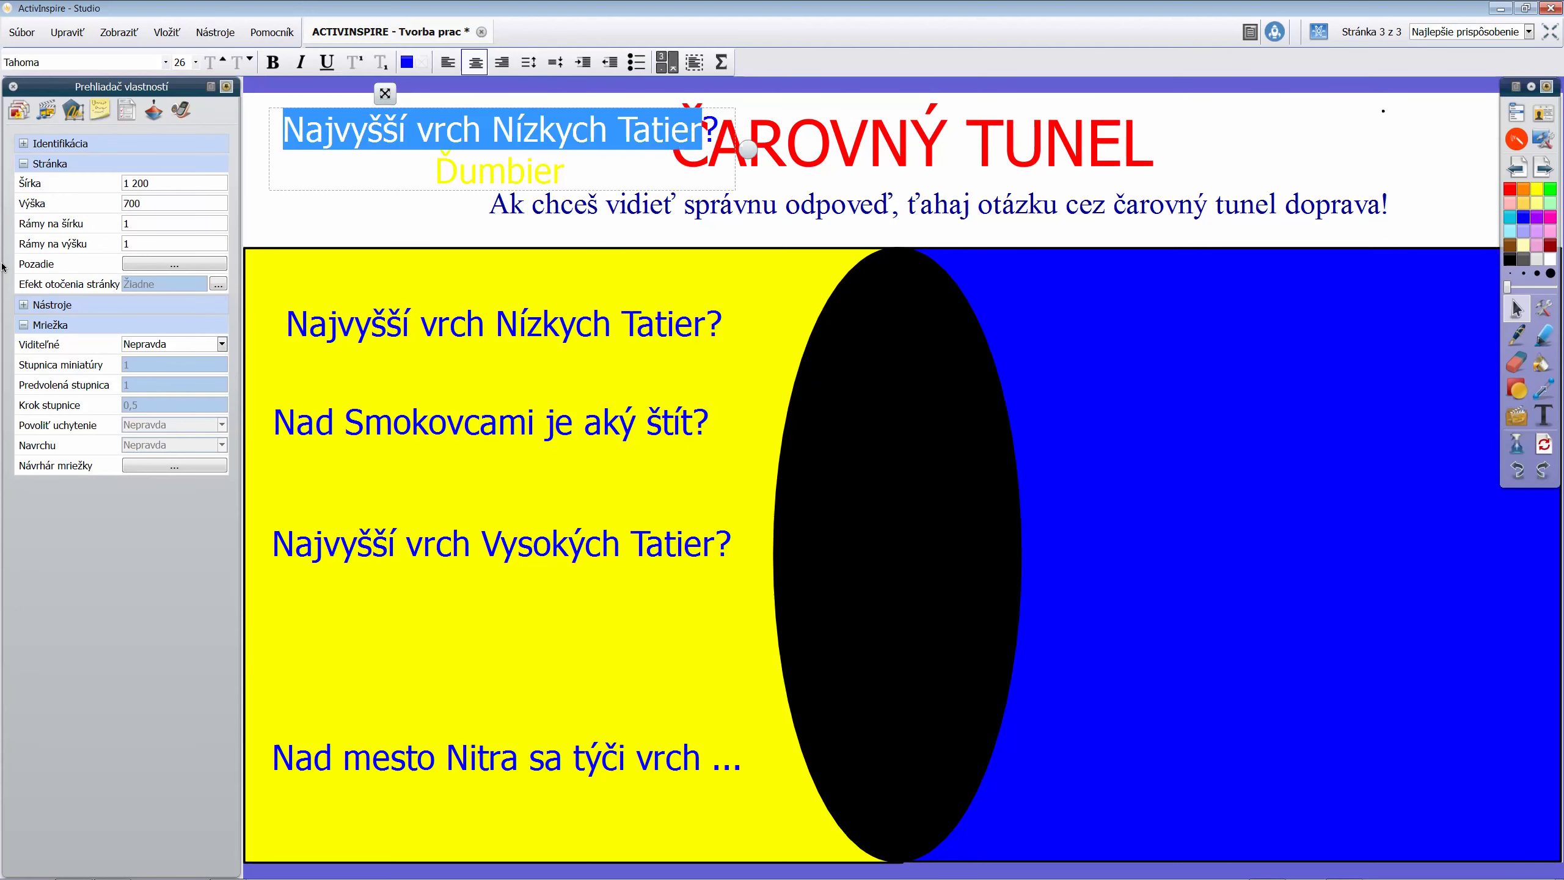
{"action": "type", "text": "Nad Bratislavou je"}
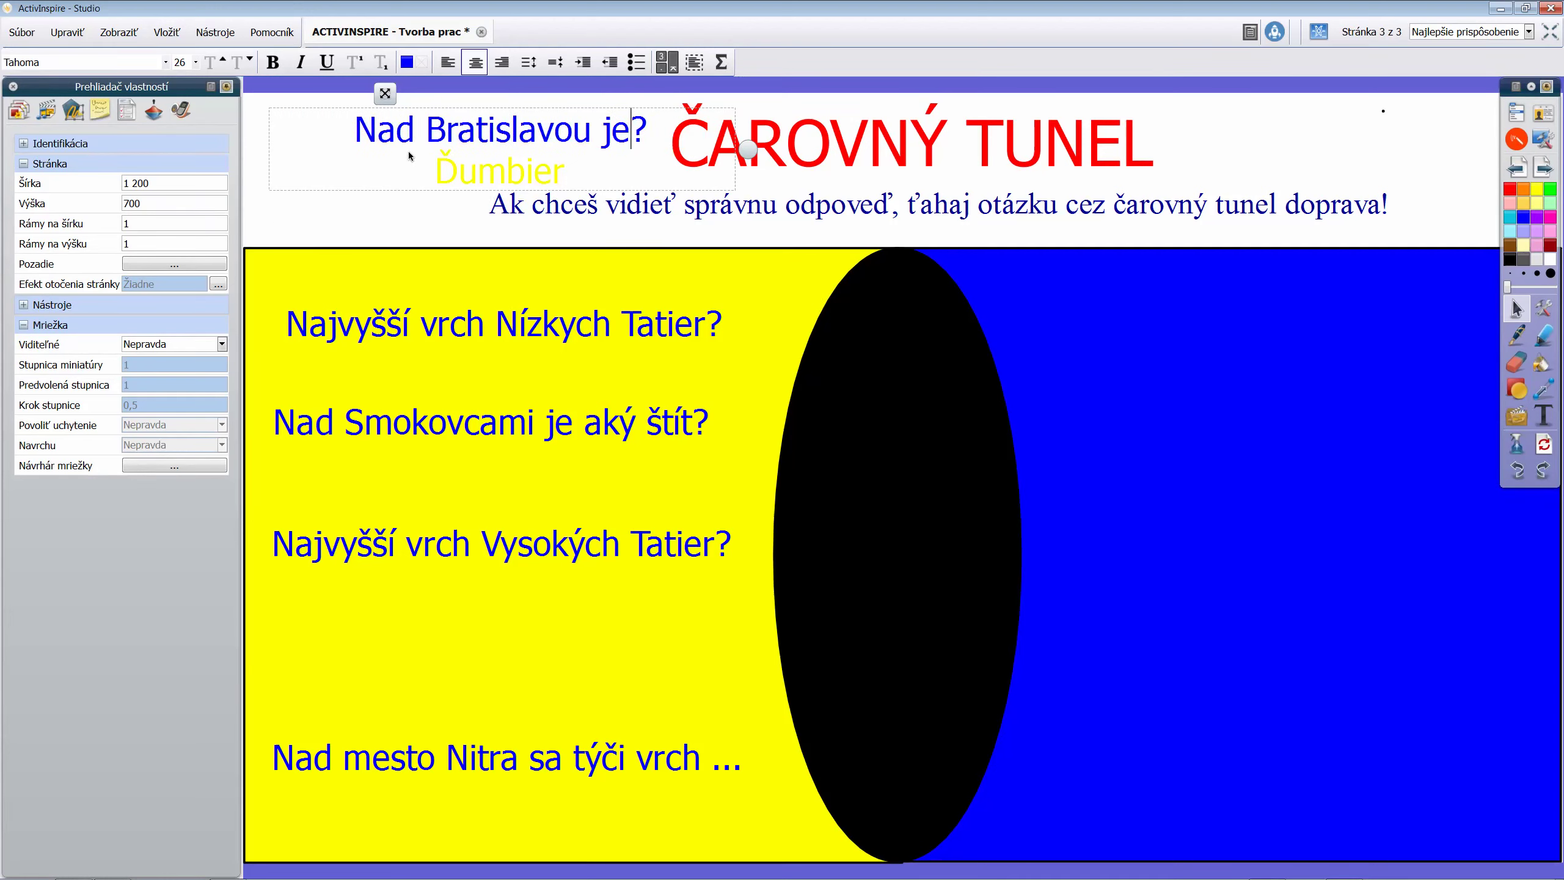
Replace the hidden answer "Ďumbier" under the Bratislava question with "Kamzík"
{"action": "double_click", "coordinate": [481, 170]}
{"action": "type", "text": "K"}
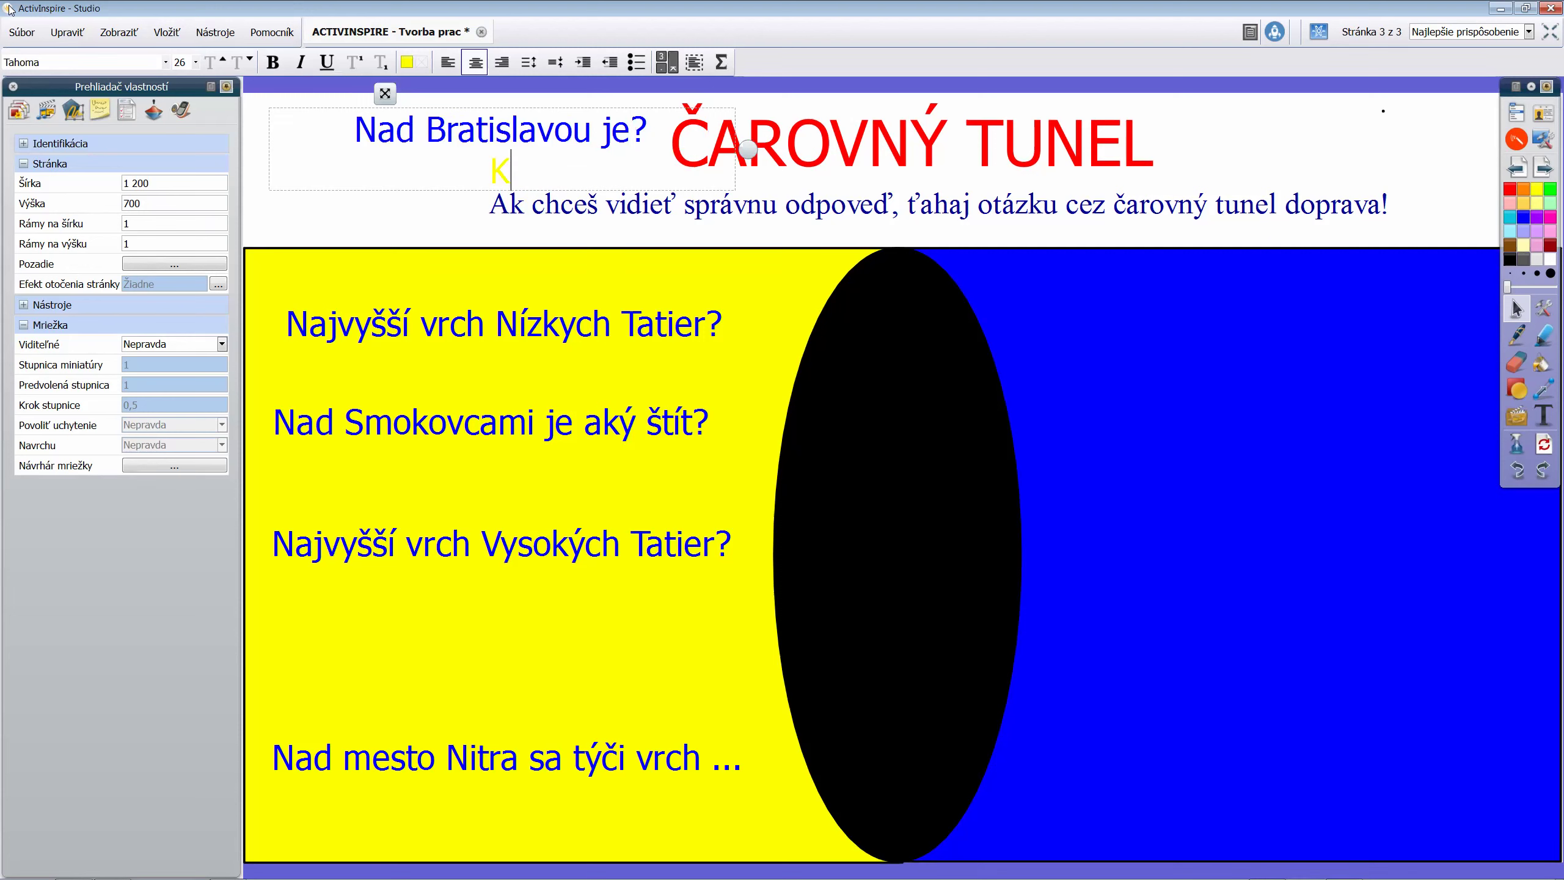
{"action": "type", "text": "amzík"}
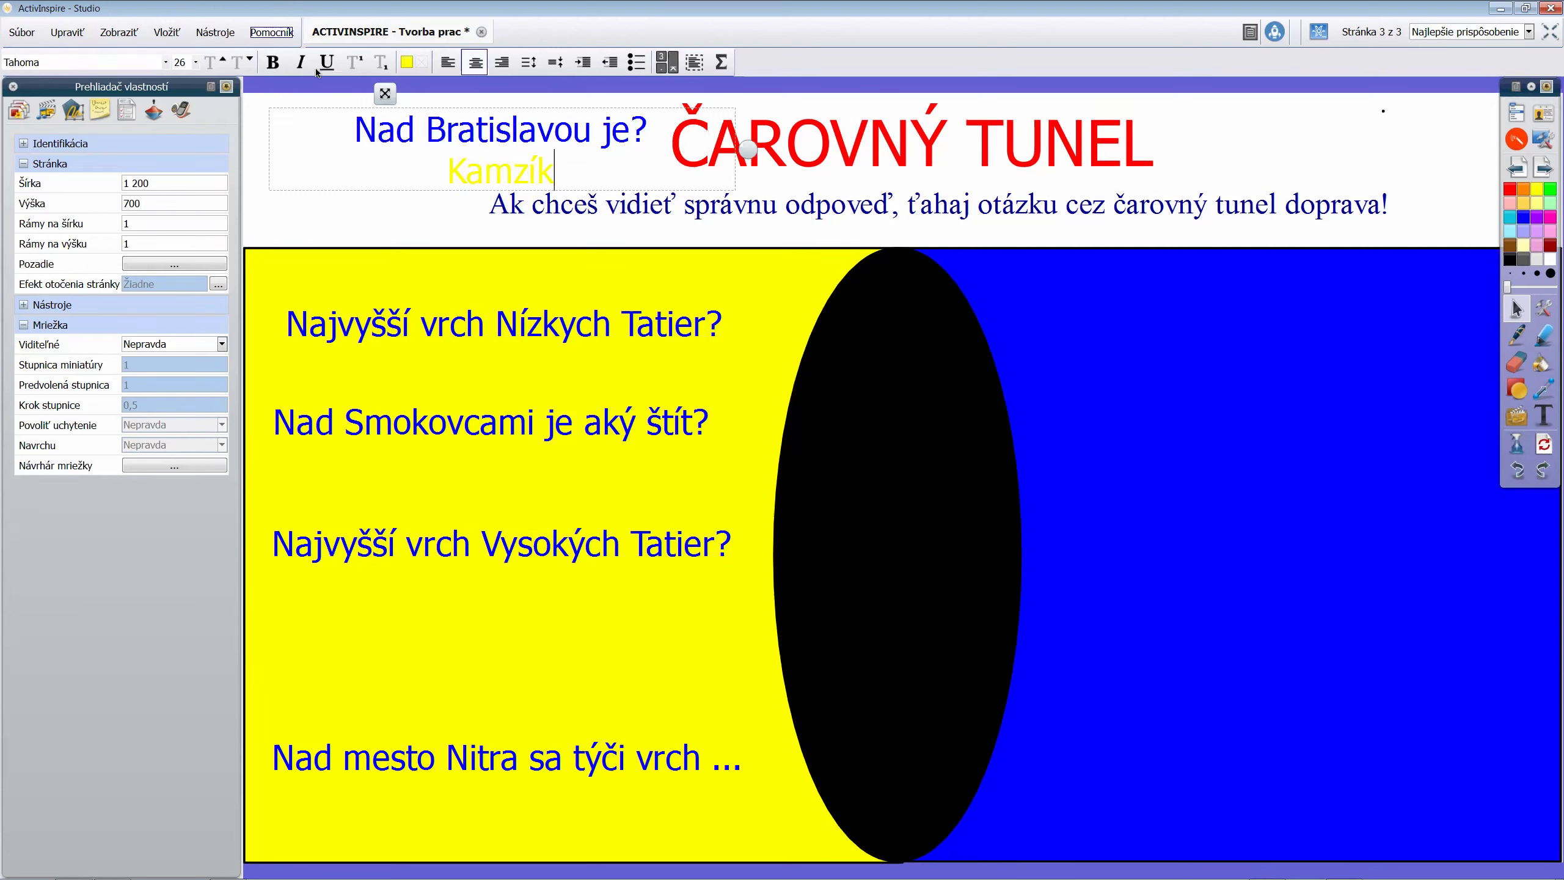
Place the Bratislava question in the fourth row of the yellow rectangle and narrow its text box
{"action": "left_click_drag", "start_coordinate": [383, 95], "coordinate": [363, 578]}
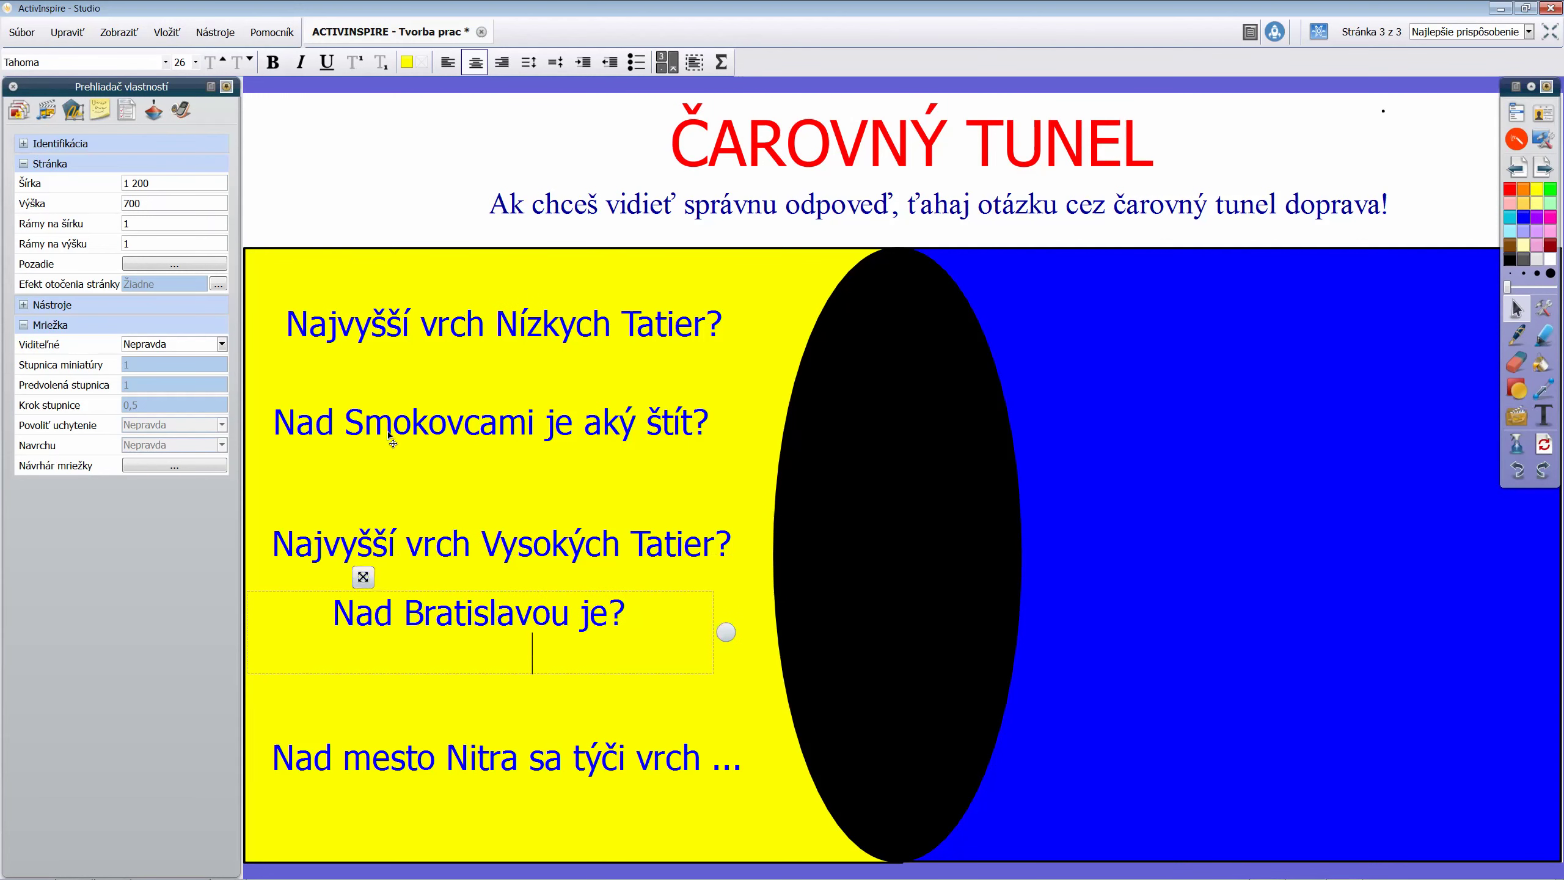
{"action": "left_click_drag", "start_coordinate": [726, 633], "coordinate": [686, 632]}
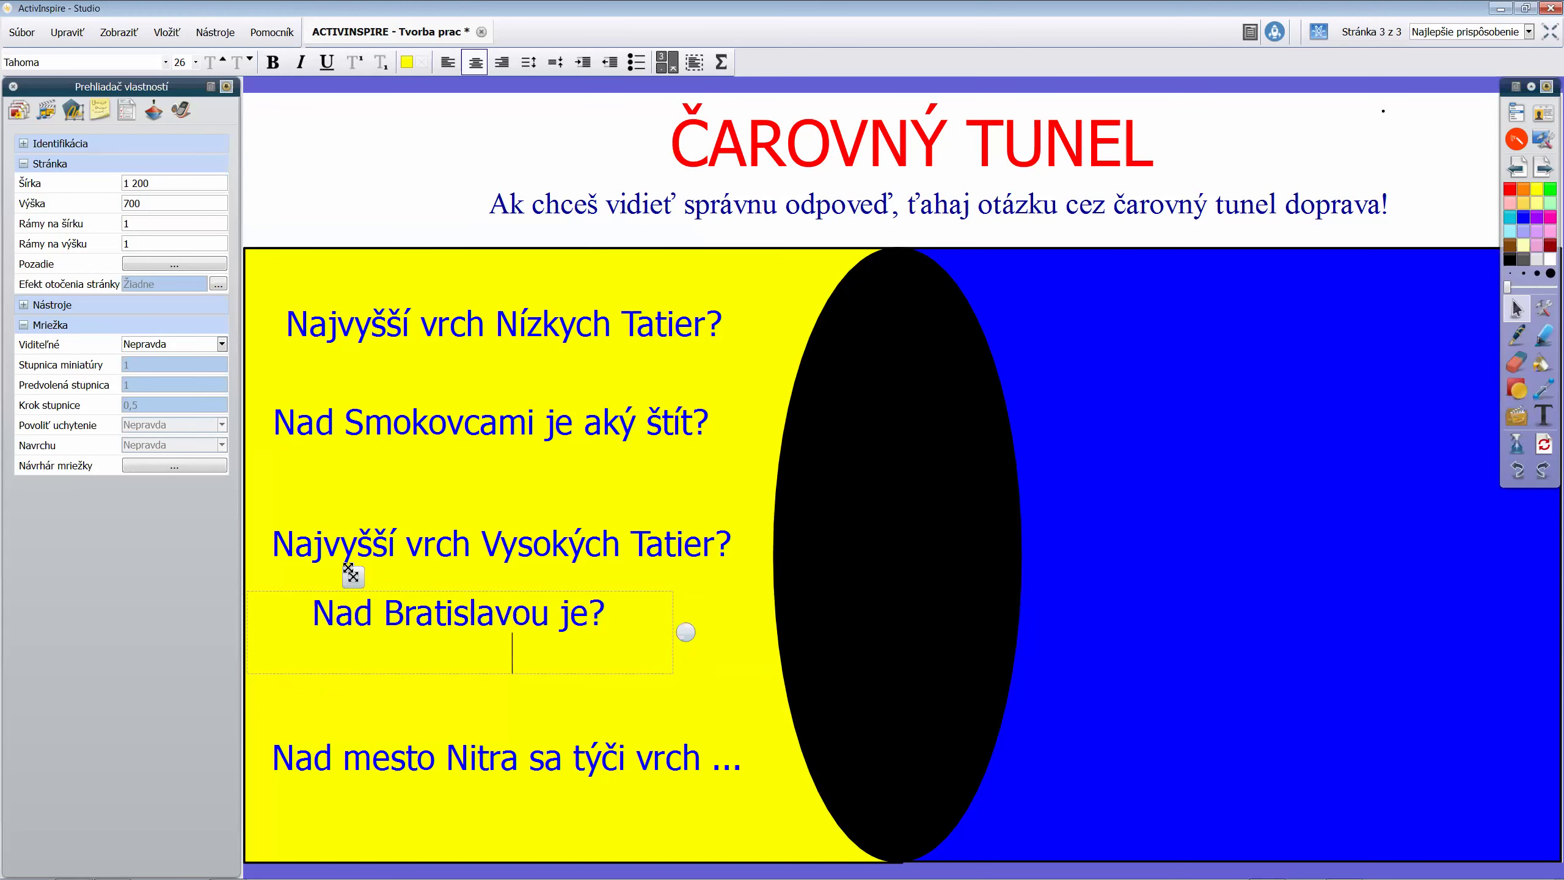
{"action": "left_click", "coordinate": [367, 361]}
{"action": "left_click_drag", "start_coordinate": [417, 618], "coordinate": [452, 653]}
Shift the Vysokých Tatier, Smokovce and Nízkych Tatier questions slightly to space the rows evenly in the yellow rectangle
{"action": "left_click_drag", "start_coordinate": [489, 535], "coordinate": [496, 538]}
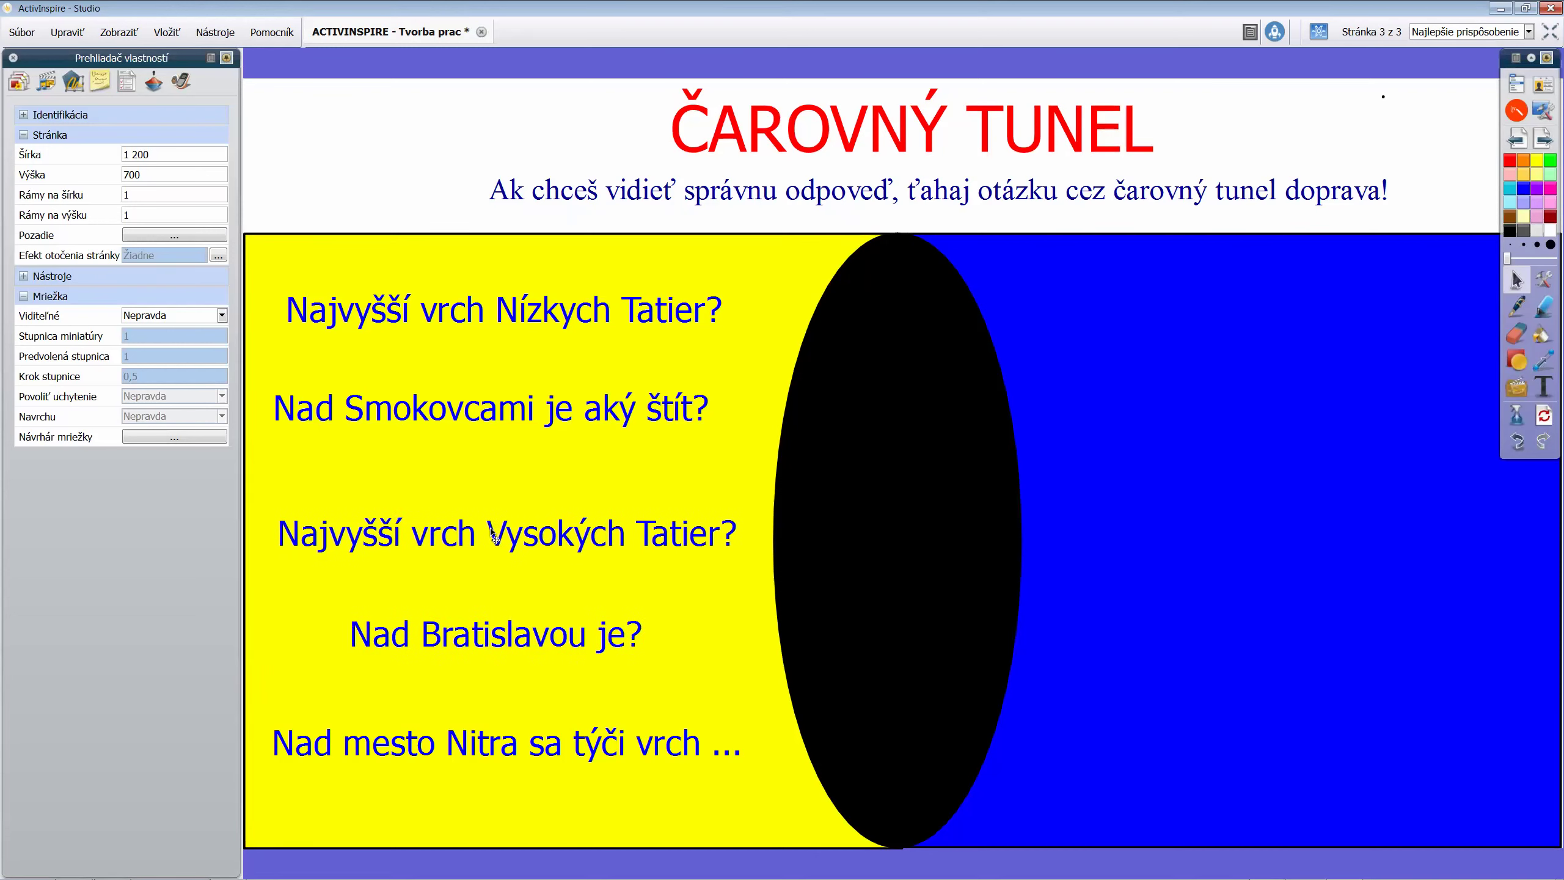
{"action": "left_click_drag", "start_coordinate": [495, 417], "coordinate": [505, 431]}
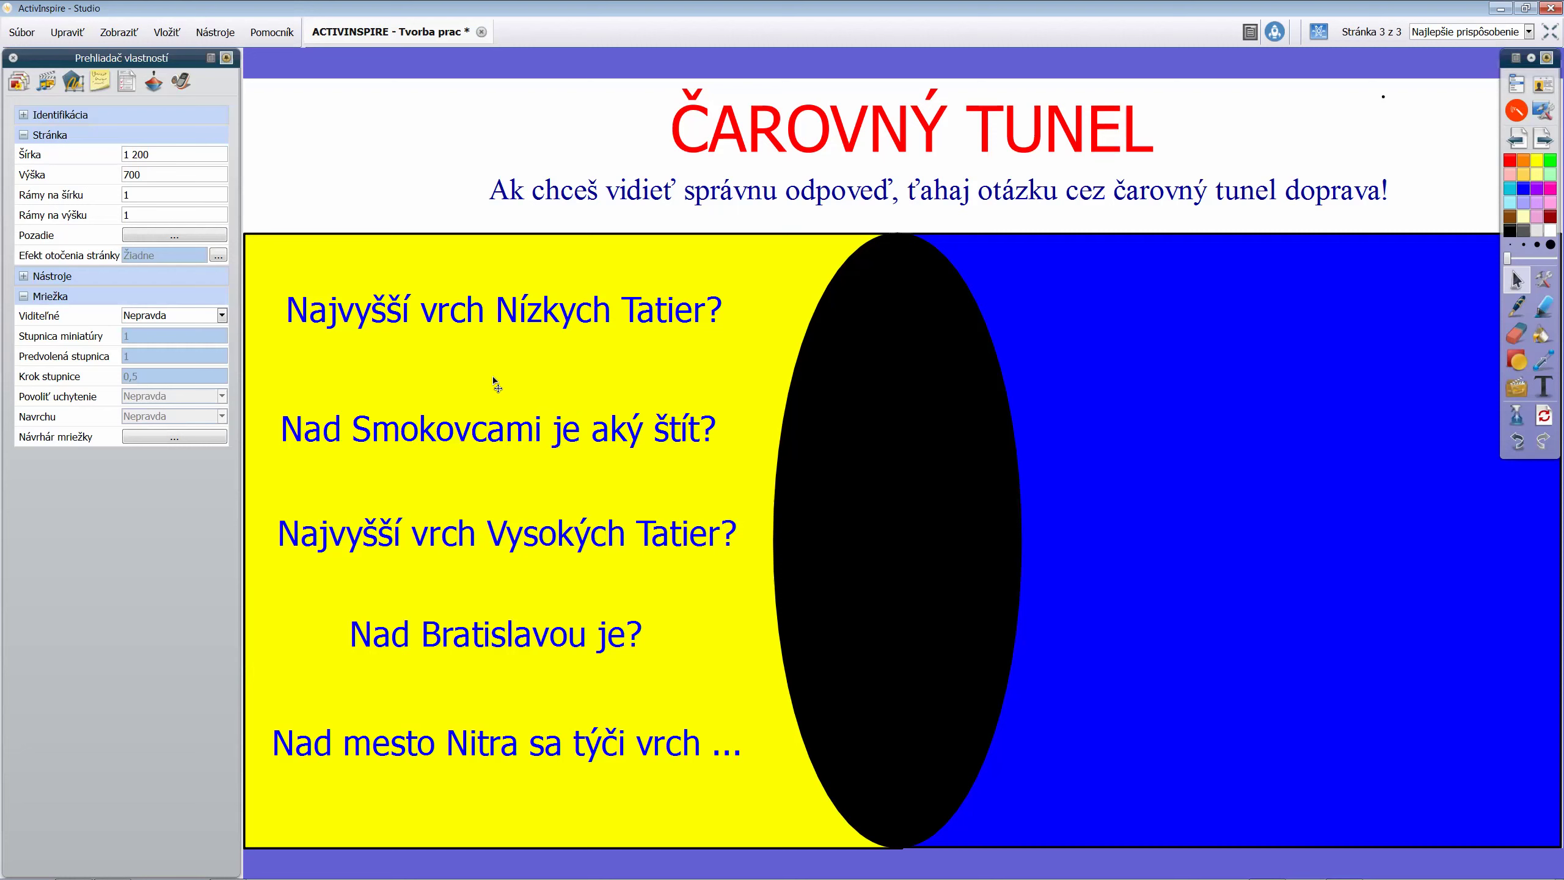
{"action": "left_click_drag", "start_coordinate": [502, 321], "coordinate": [502, 324]}
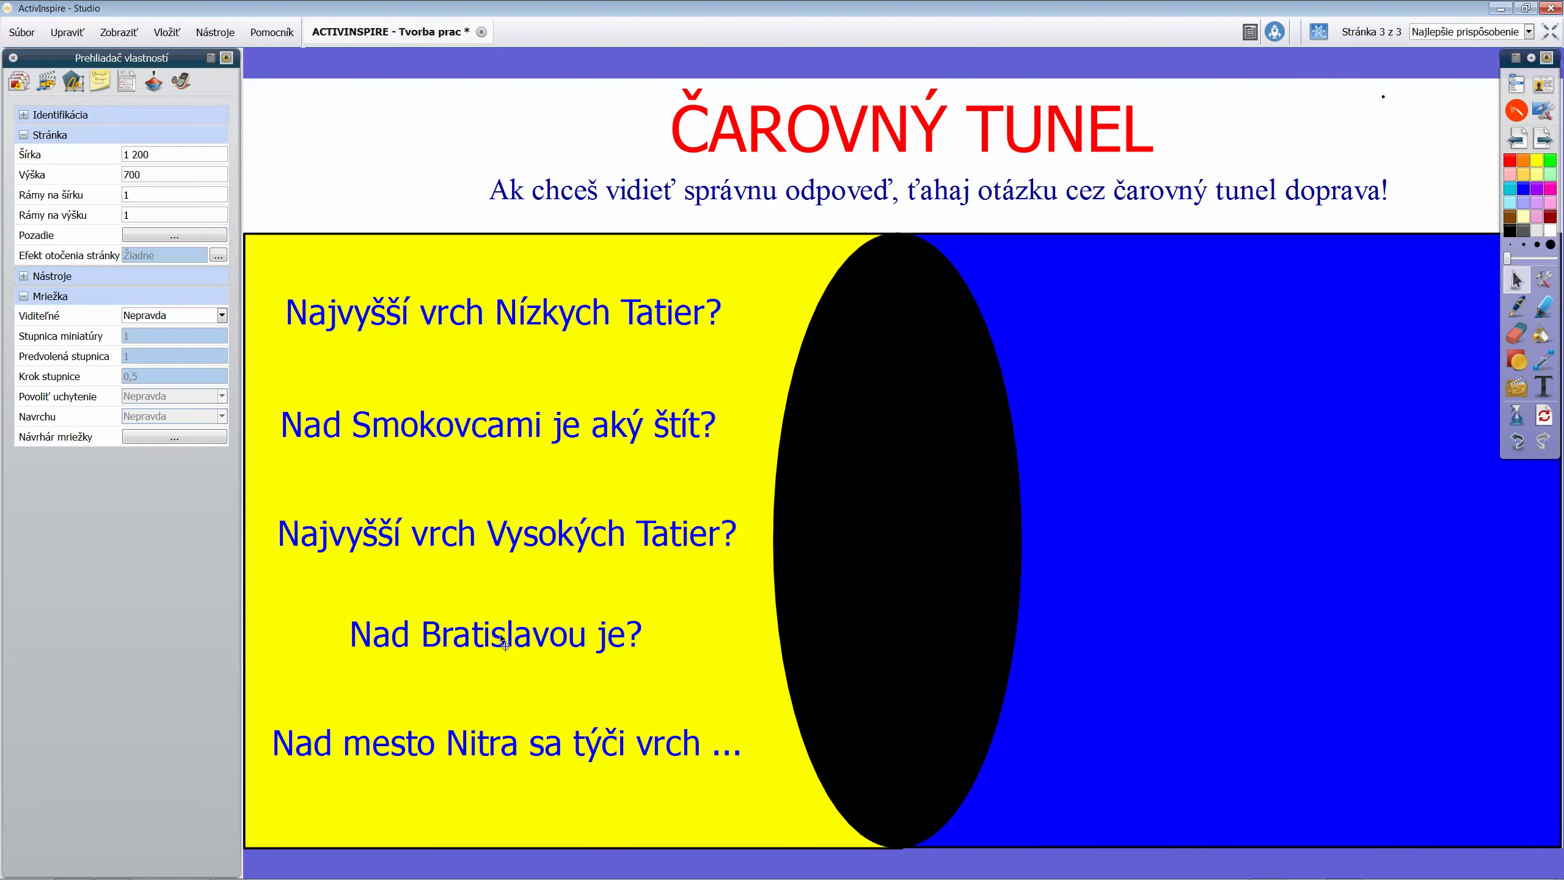
Move the Bratislava question into the white header area and left-align it together with its answer "Kamzík"
{"action": "left_click", "coordinate": [505, 645]}
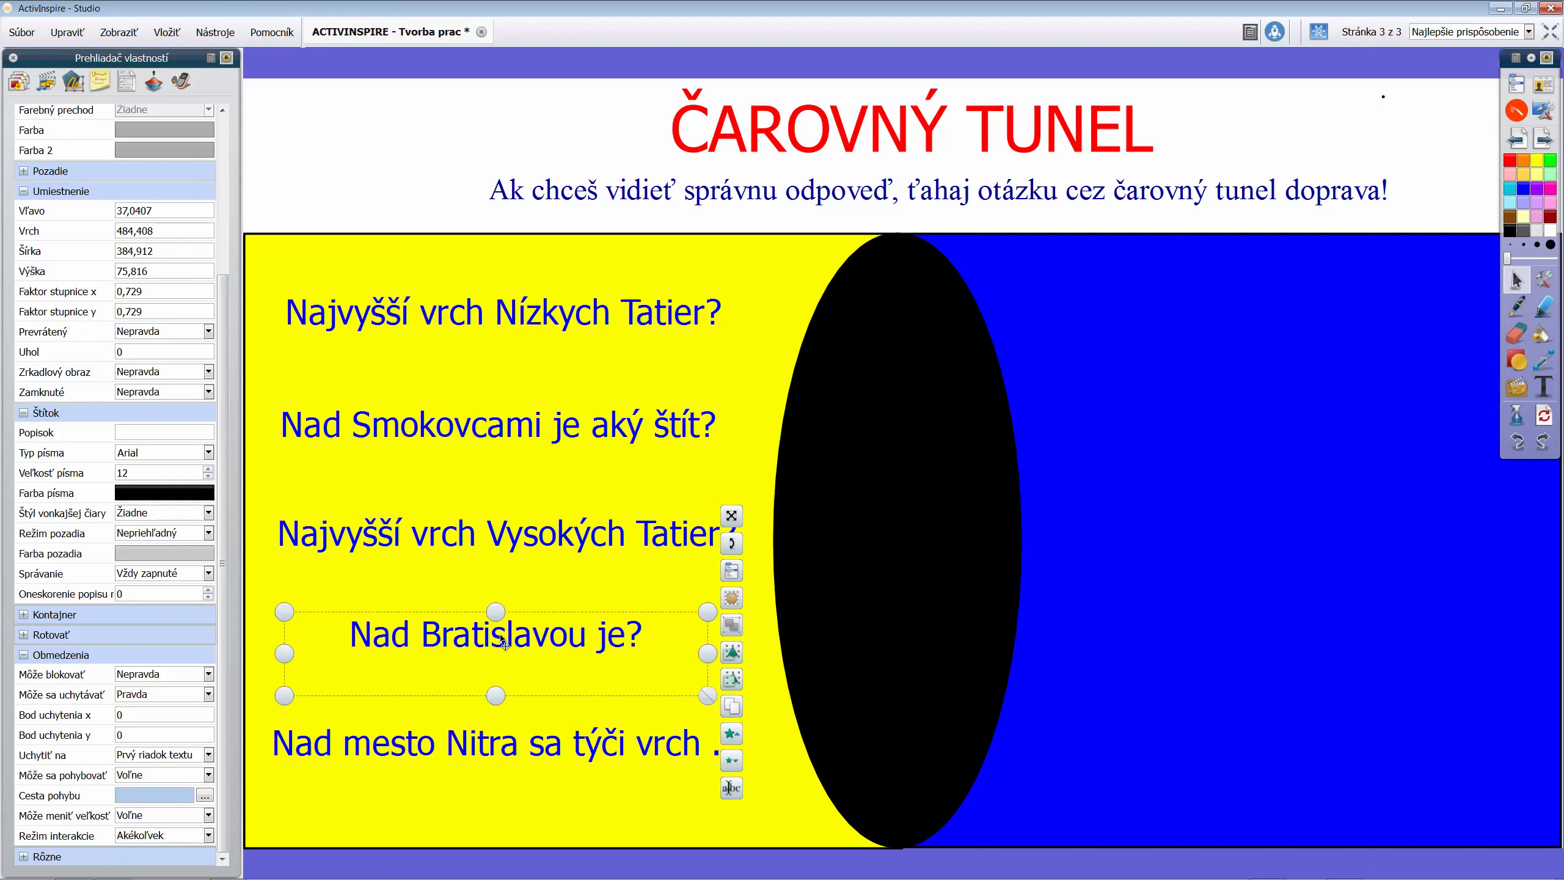
{"action": "left_click_drag", "start_coordinate": [506, 645], "coordinate": [499, 131]}
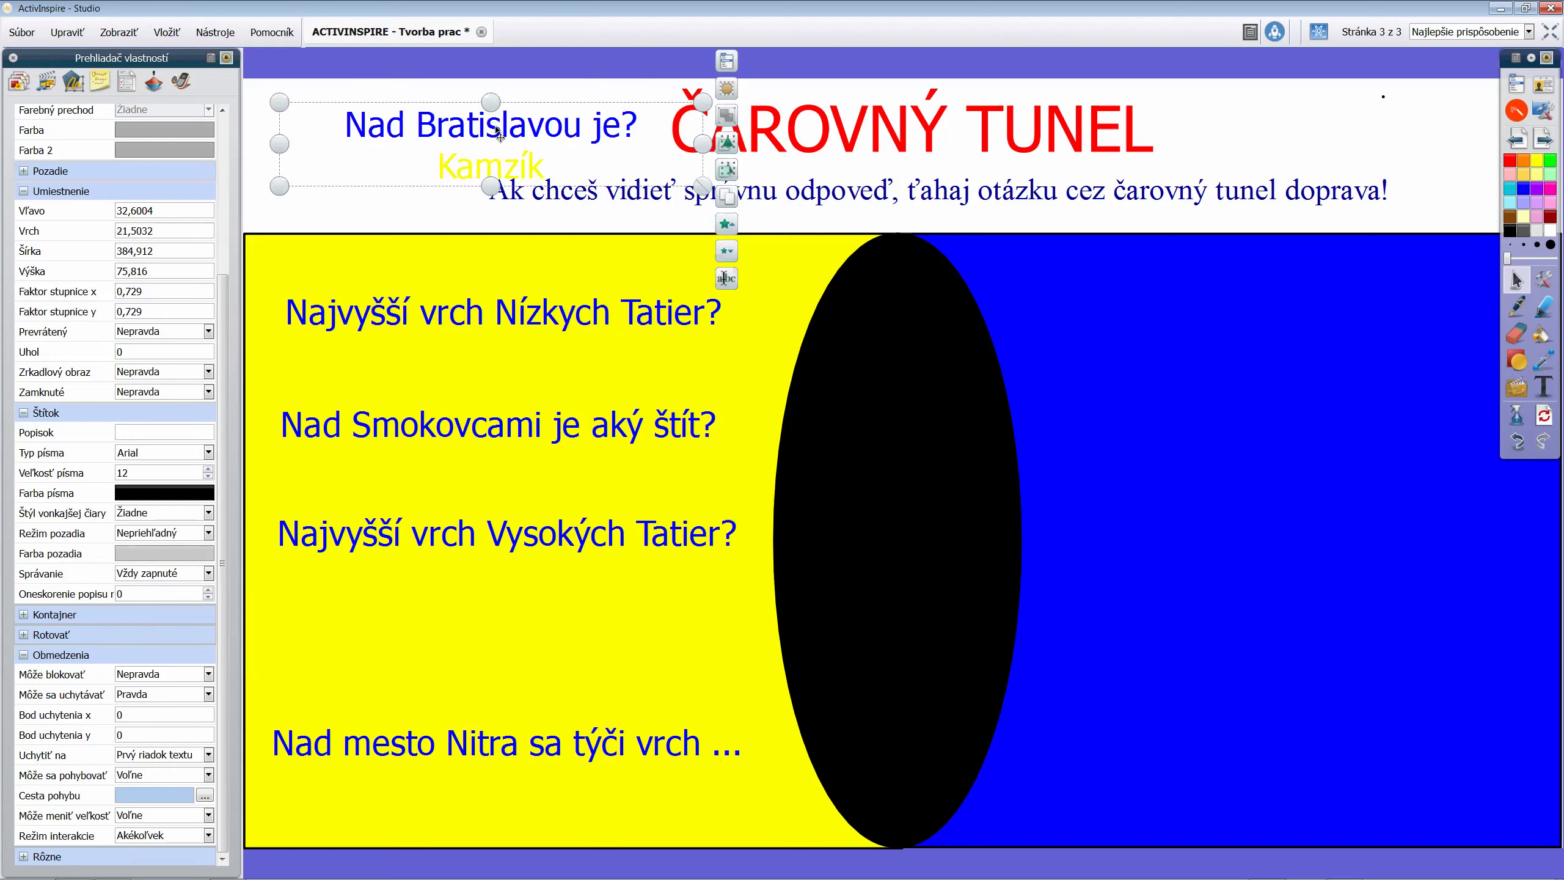
{"action": "double_click", "coordinate": [498, 131]}
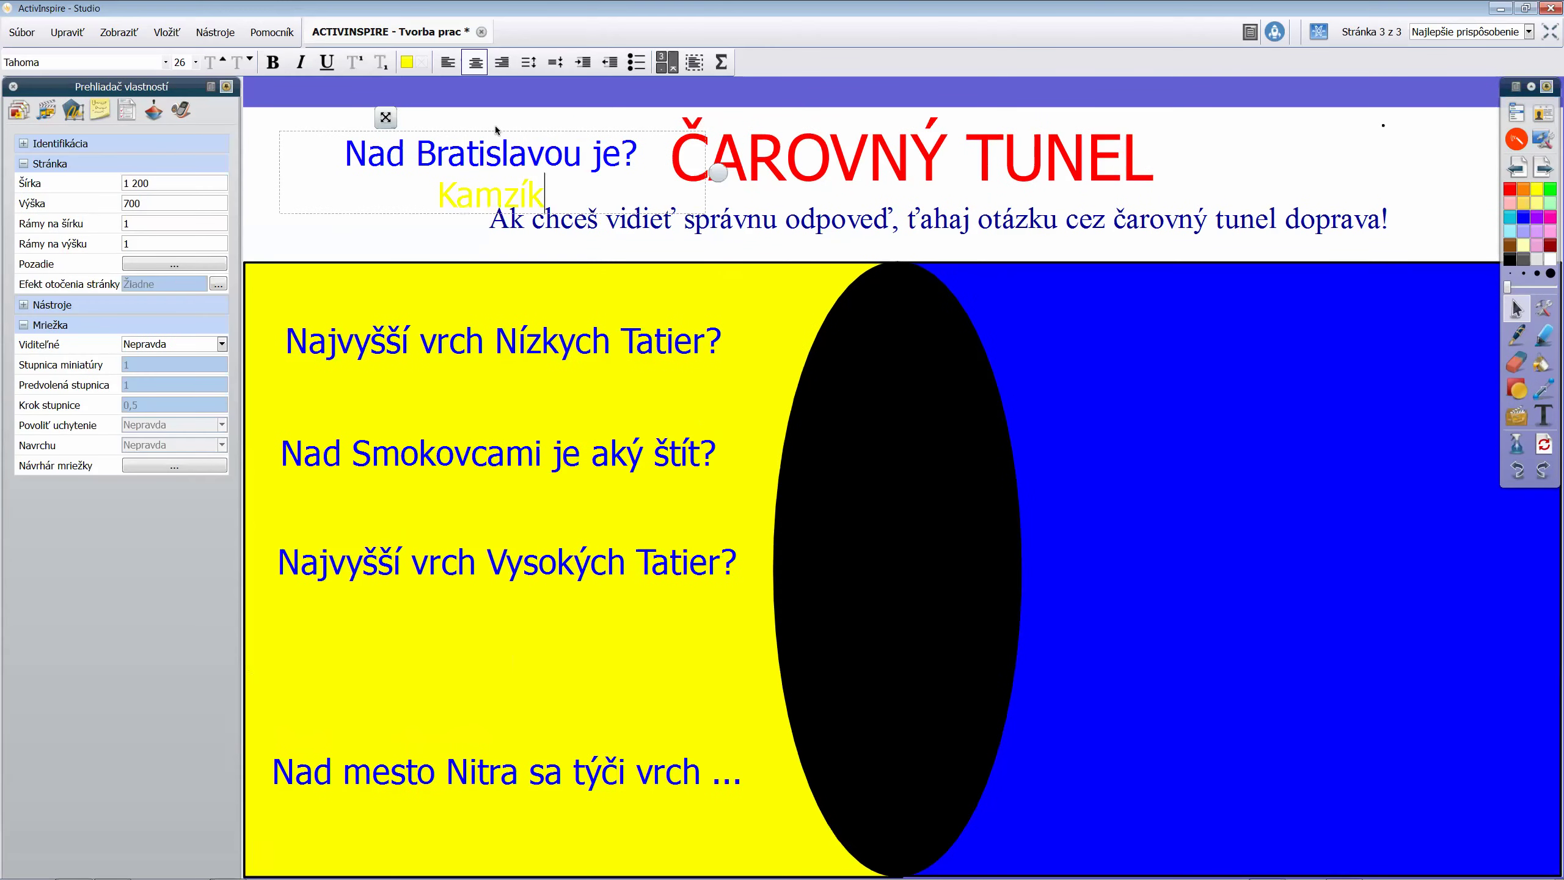
{"action": "key", "text": "shift+Up"}
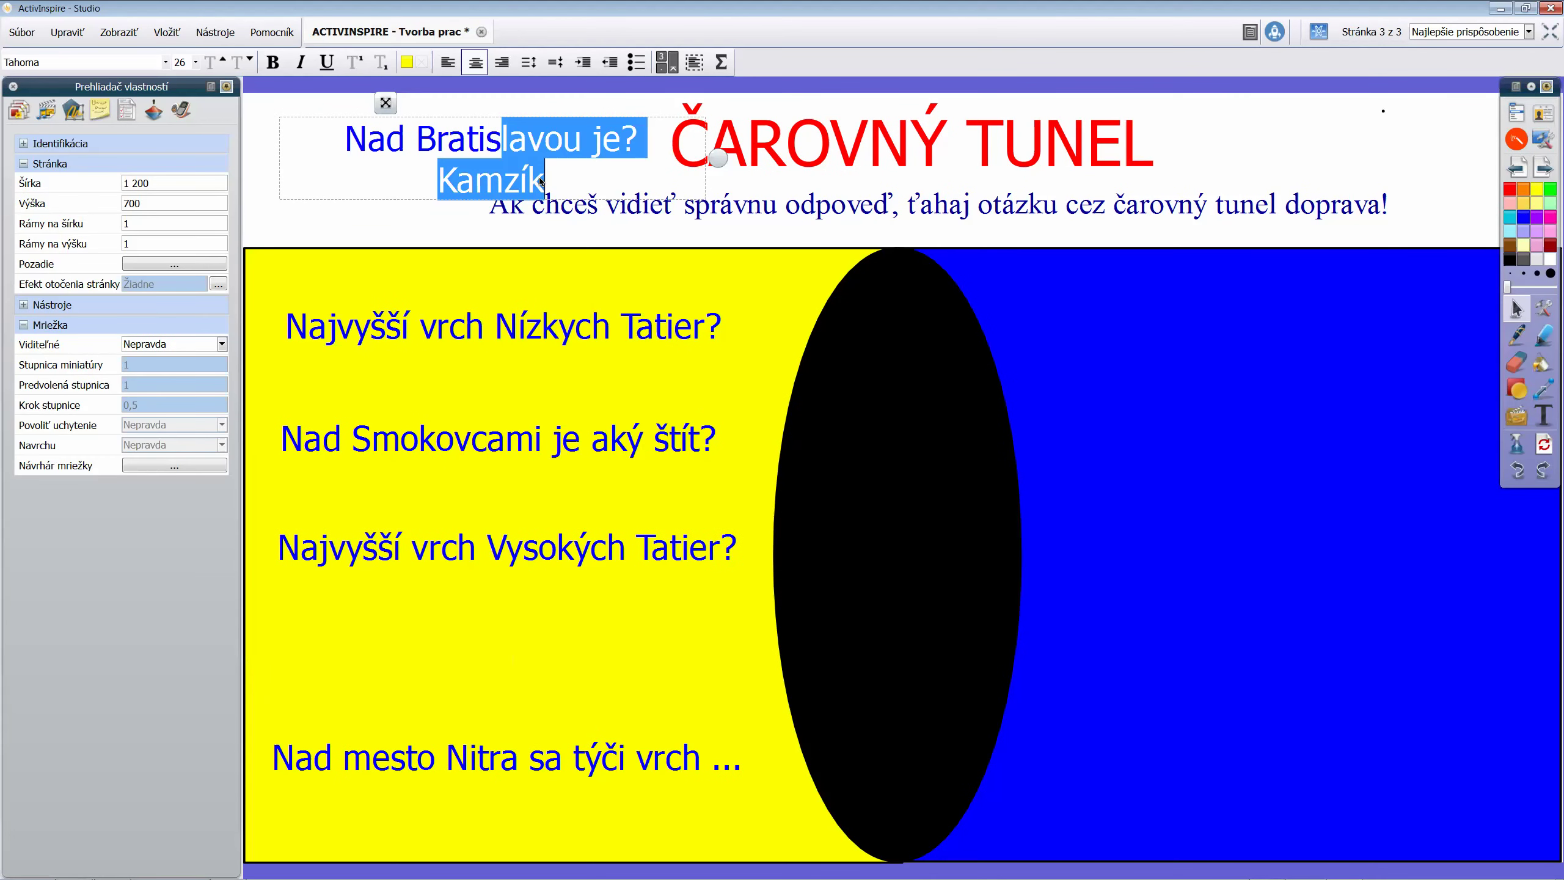
{"action": "left_click", "coordinate": [454, 70]}
Left-align the text of the Nízkych Tatier and Smokovce questions together with their hidden answers
{"action": "left_click", "coordinate": [491, 331]}
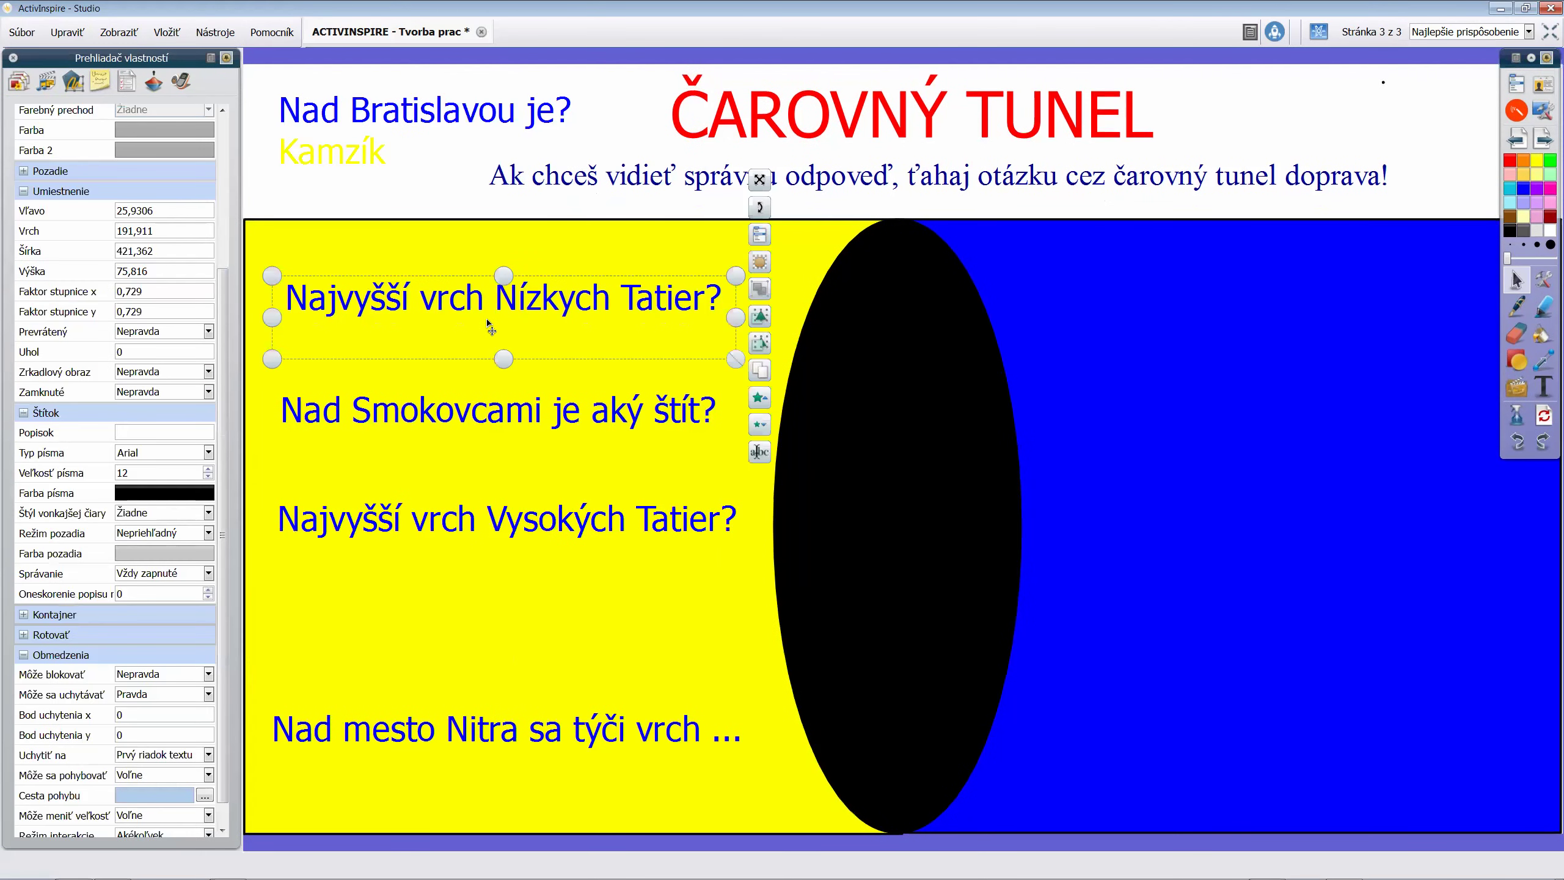
{"action": "double_click", "coordinate": [489, 327]}
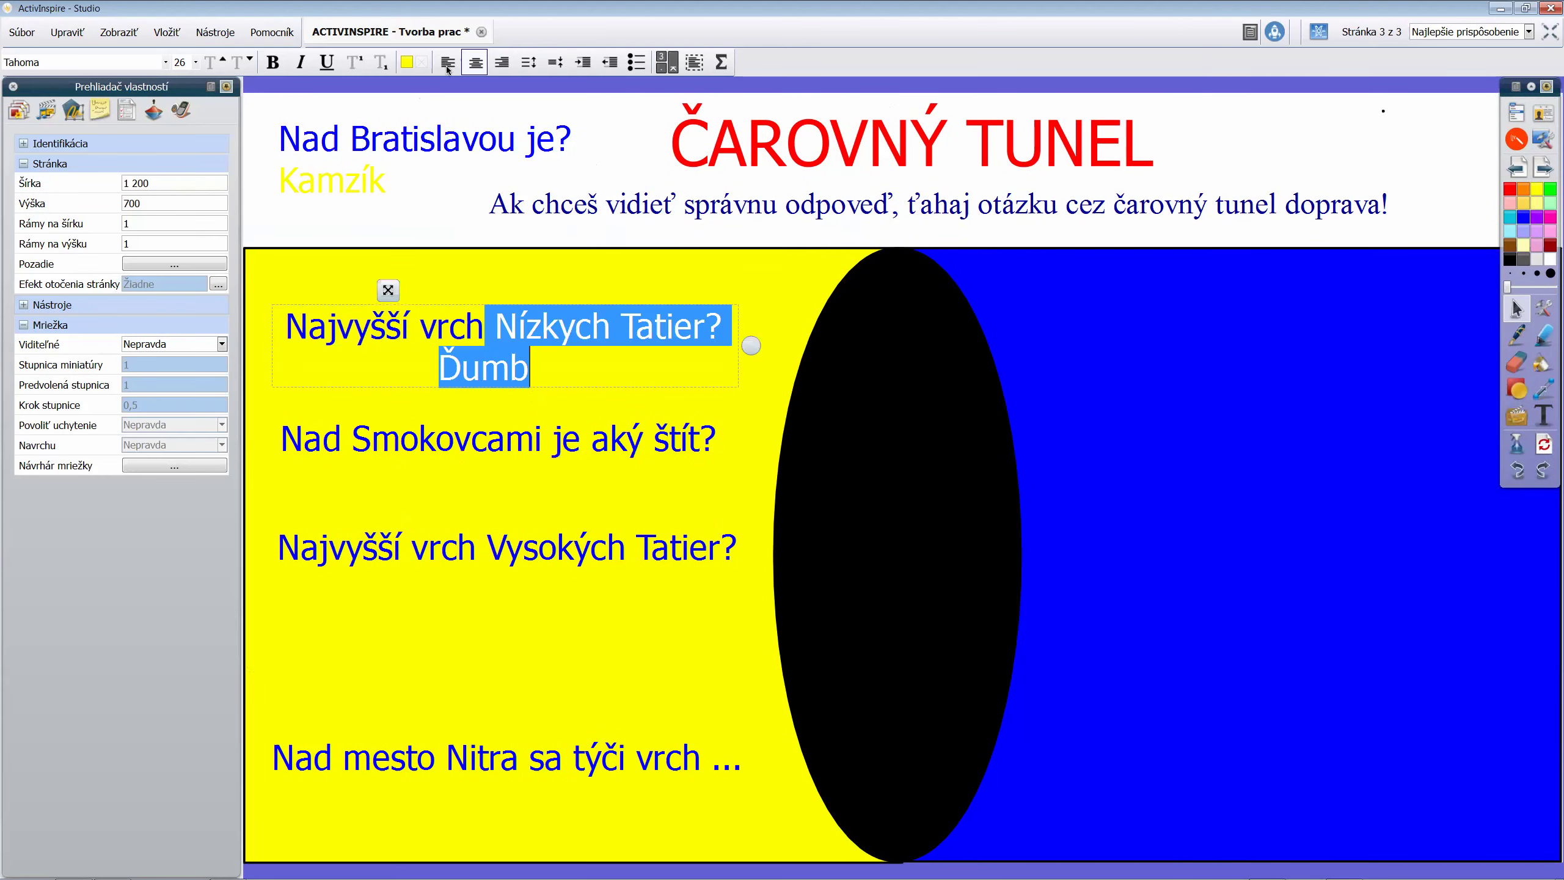
{"action": "left_click", "coordinate": [479, 454]}
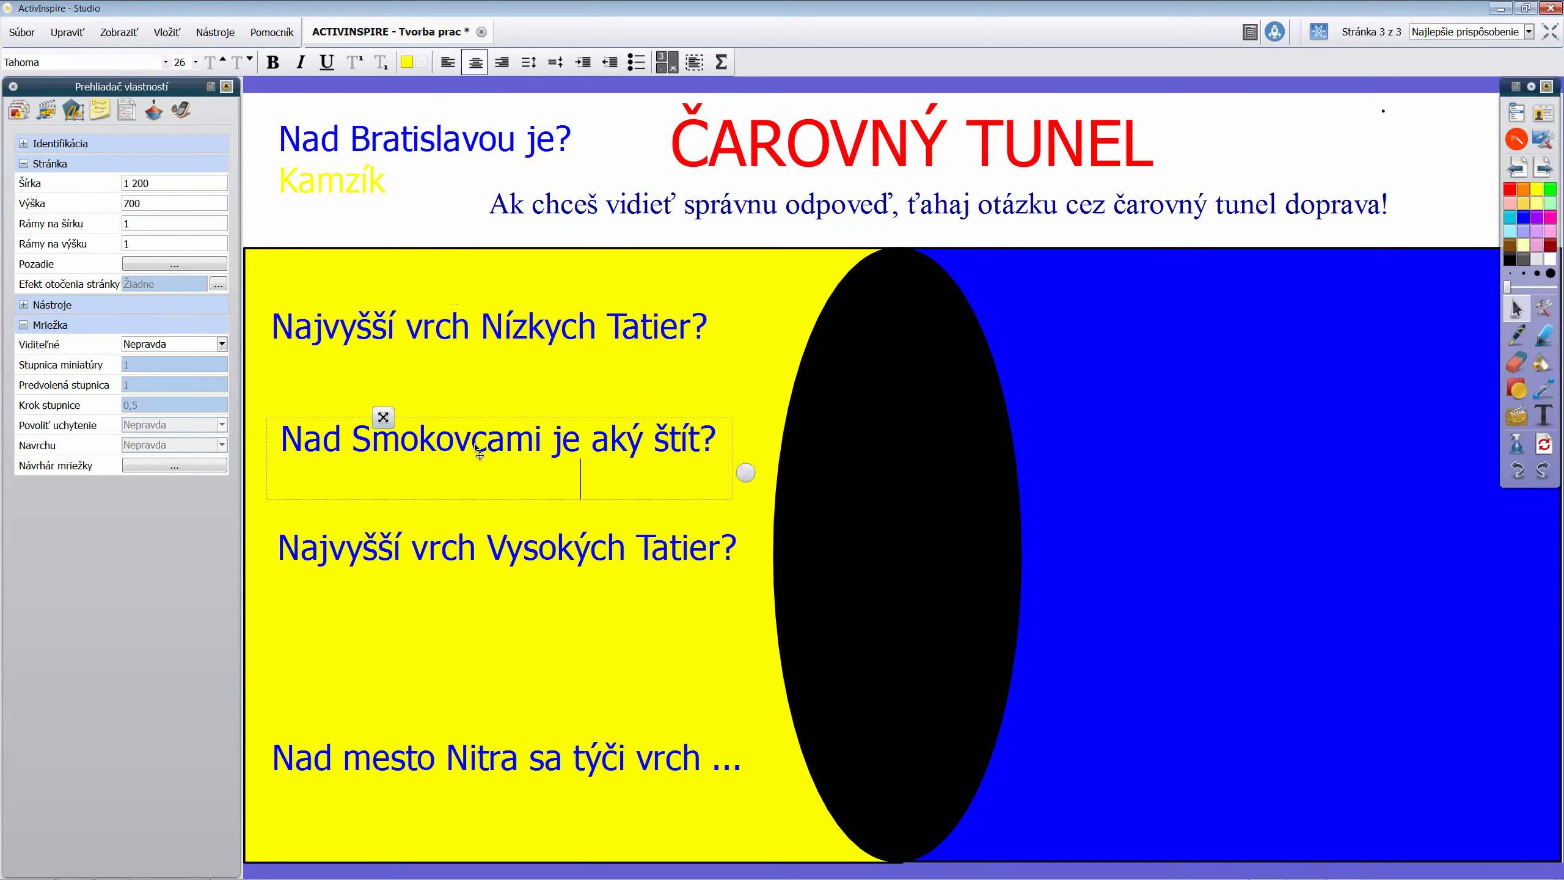
{"action": "left_click_drag", "start_coordinate": [474, 445], "coordinate": [481, 478]}
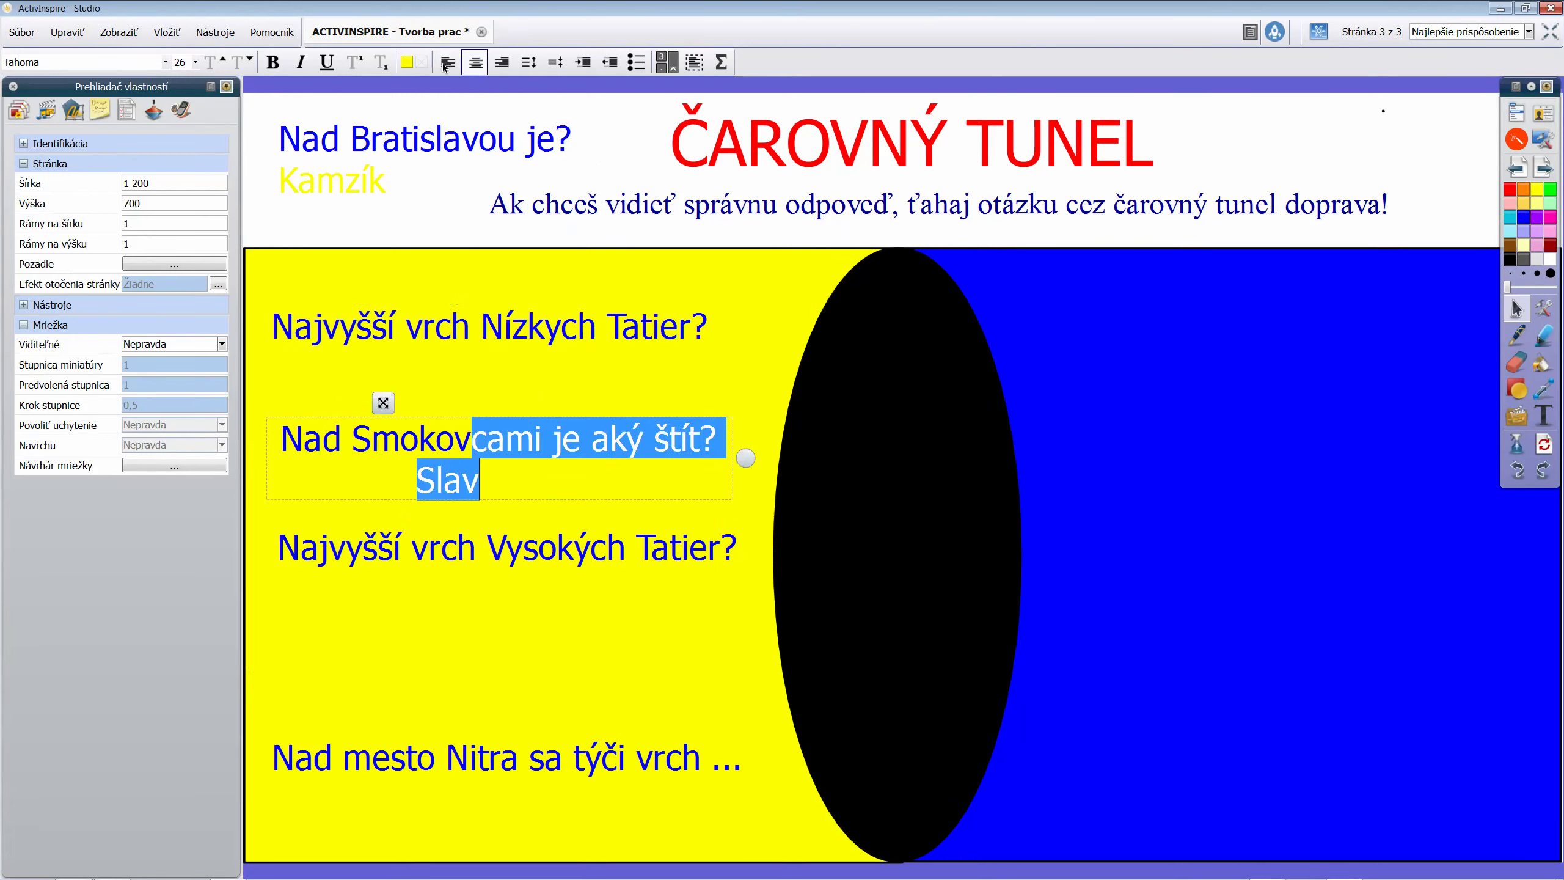
Left-align the text of the Vysokých Tatier and Nitra questions together with their hidden answers
{"action": "left_click", "coordinate": [500, 555]}
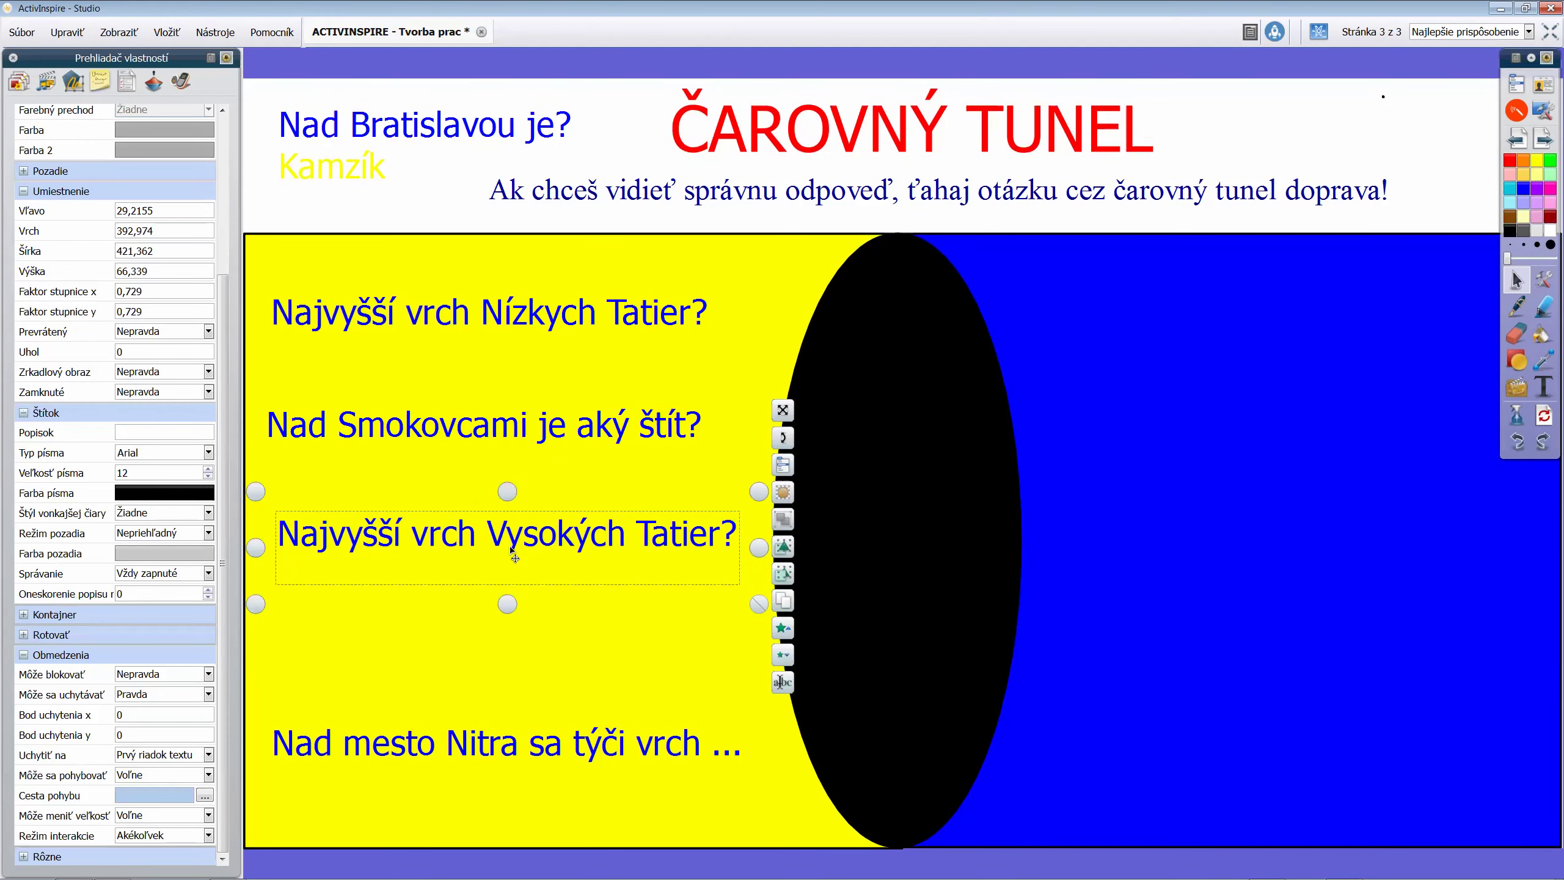
{"action": "left_click_drag", "start_coordinate": [512, 550], "coordinate": [553, 558]}
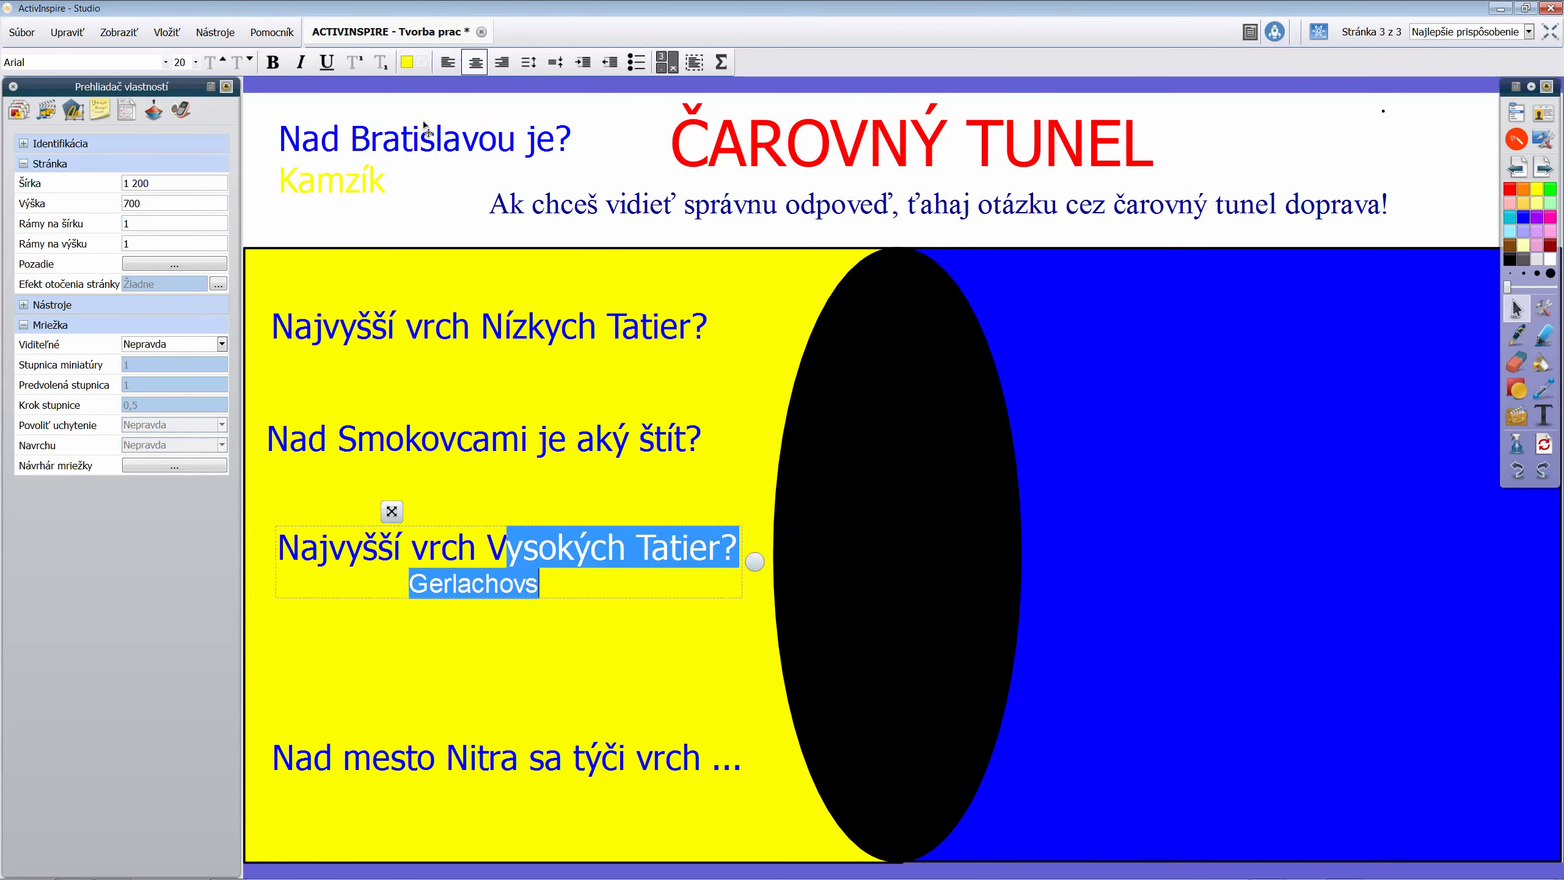
{"action": "left_click", "coordinate": [448, 64]}
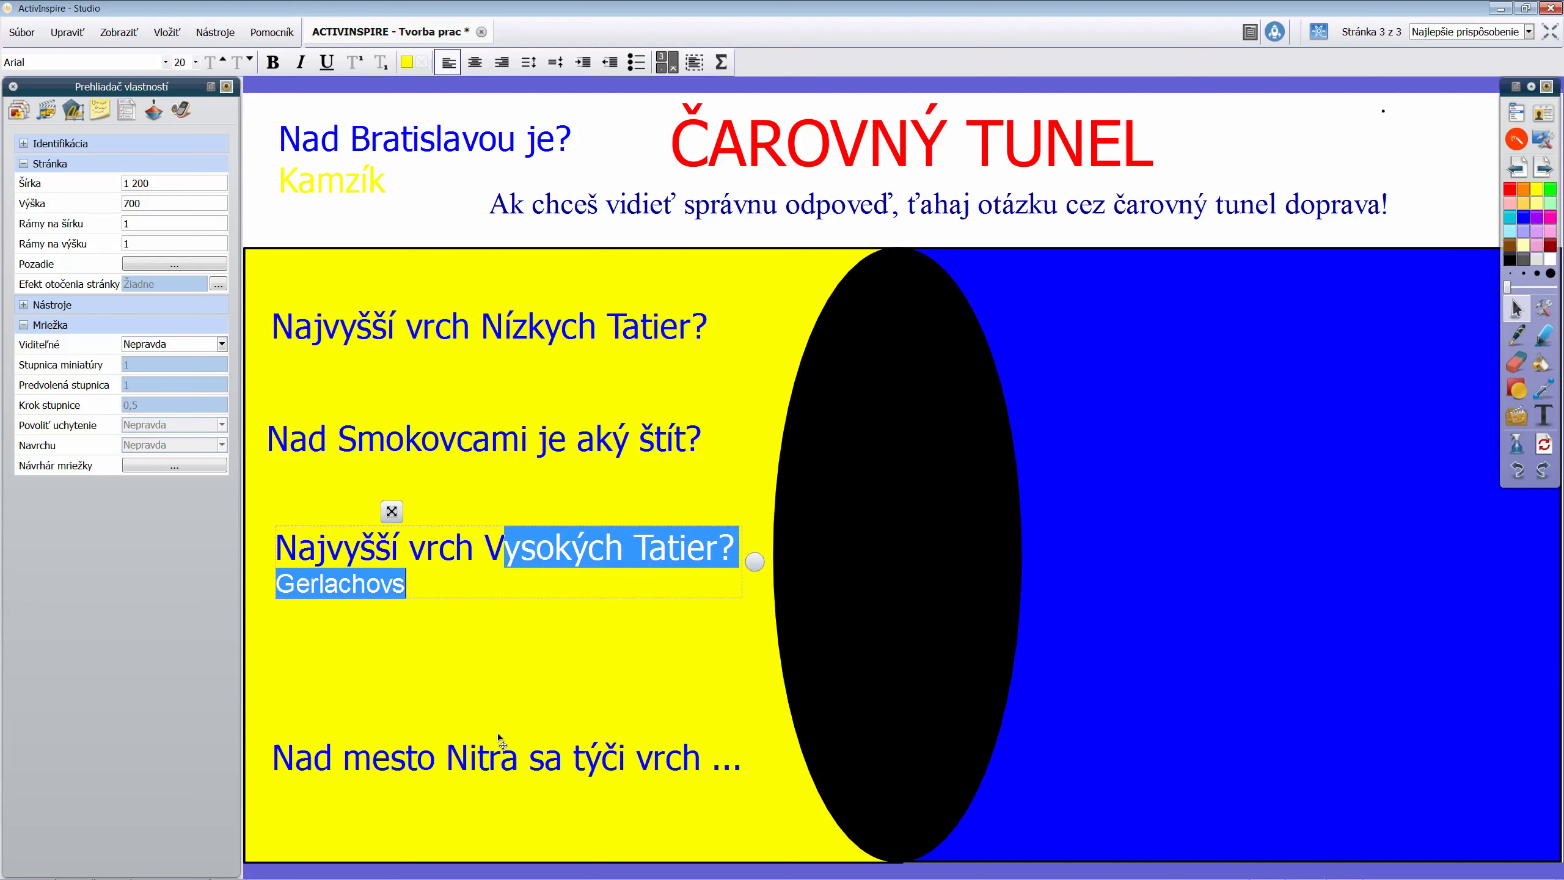
{"action": "left_click", "coordinate": [504, 774]}
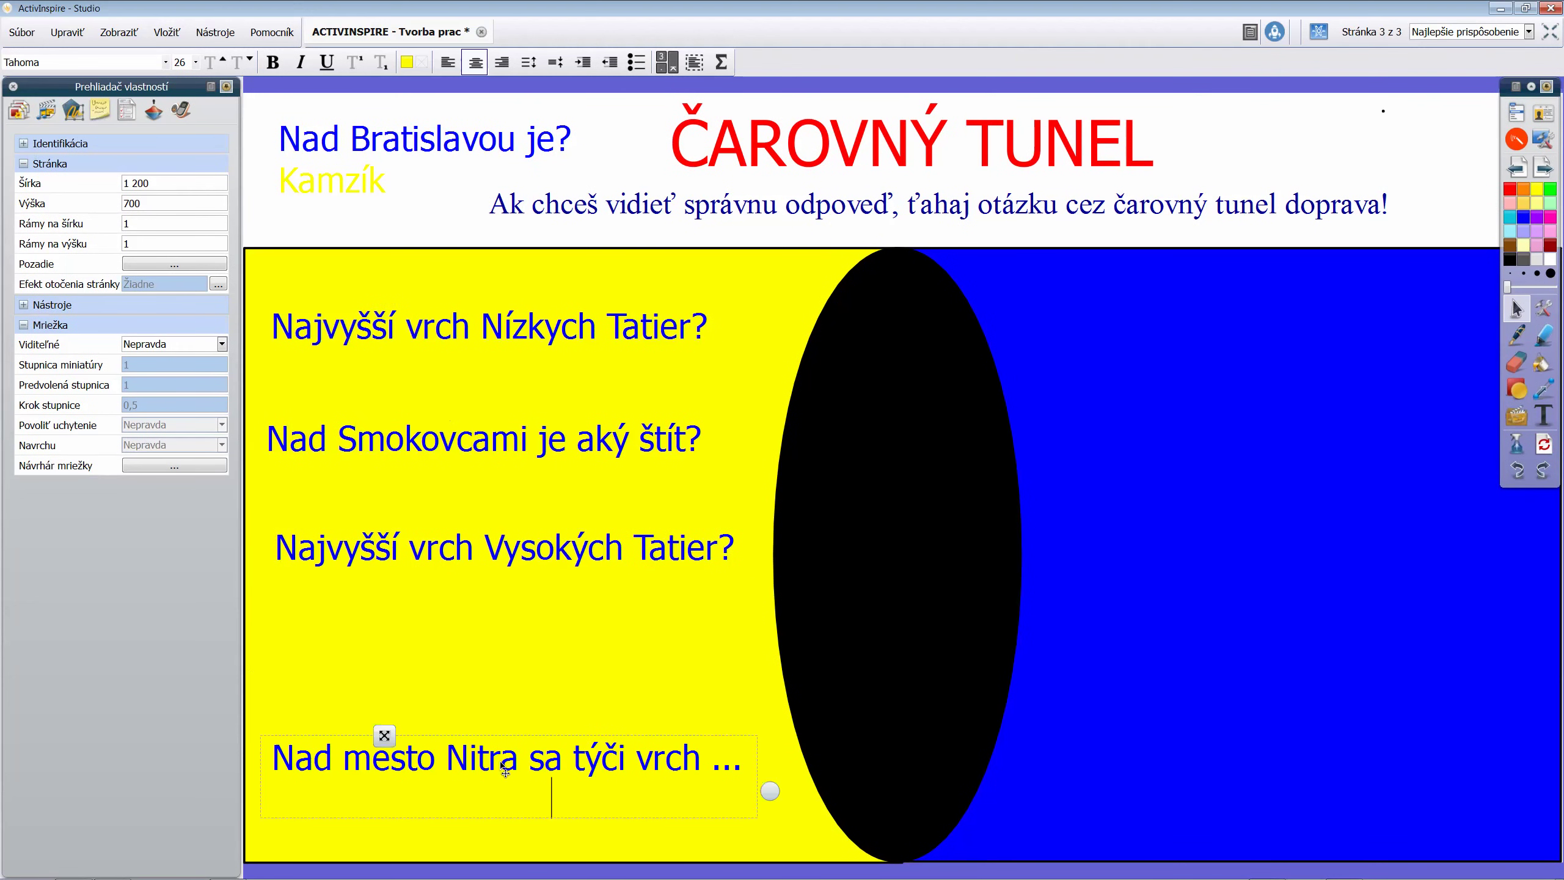
{"action": "left_click_drag", "start_coordinate": [504, 767], "coordinate": [521, 801]}
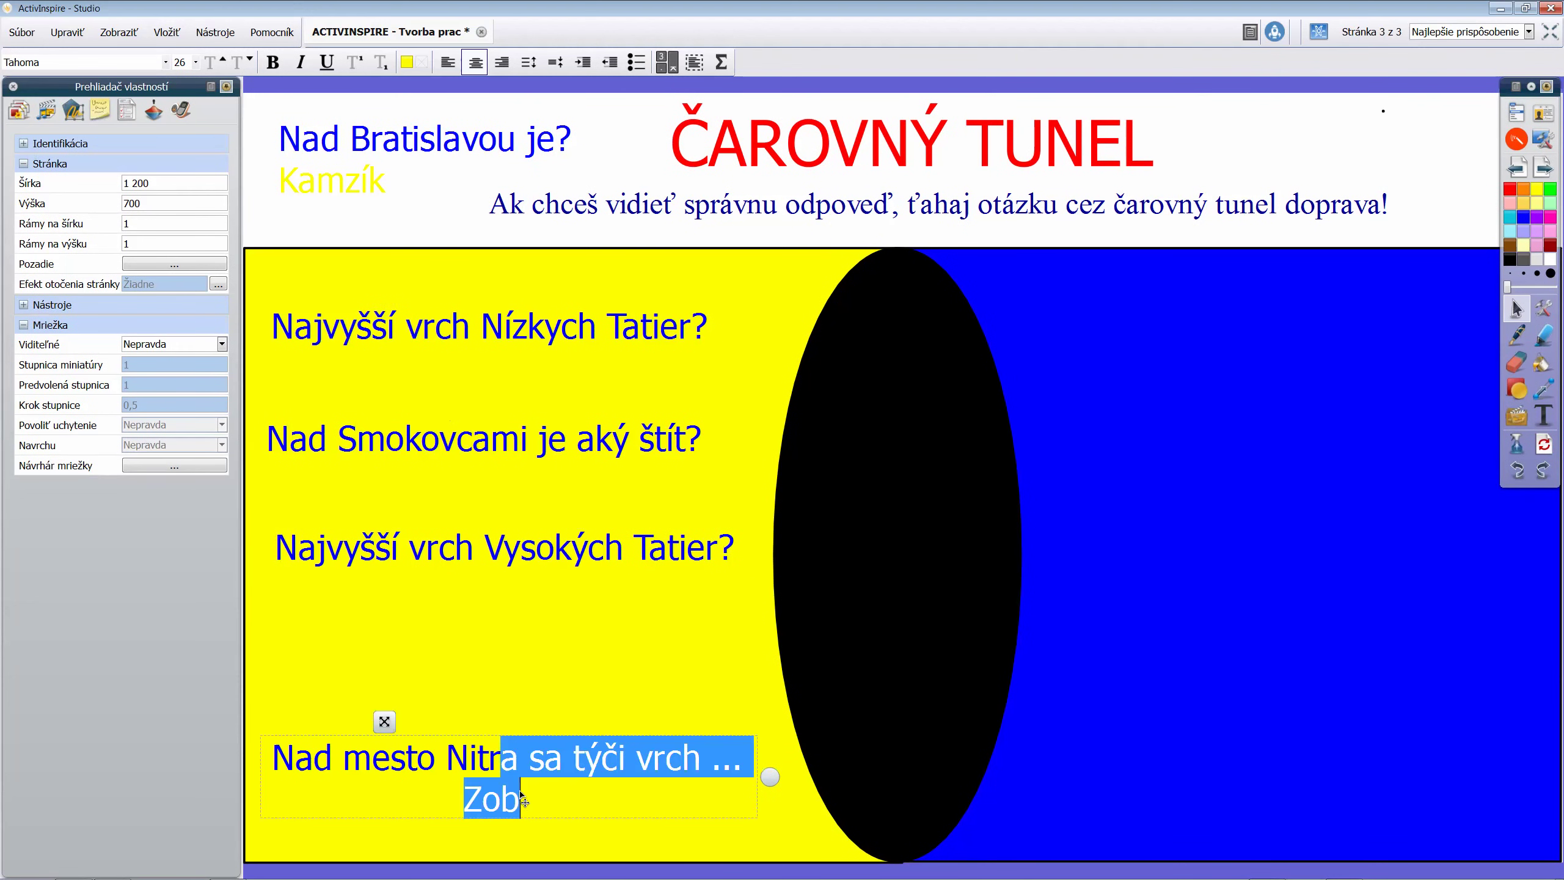
{"action": "left_click", "coordinate": [448, 64]}
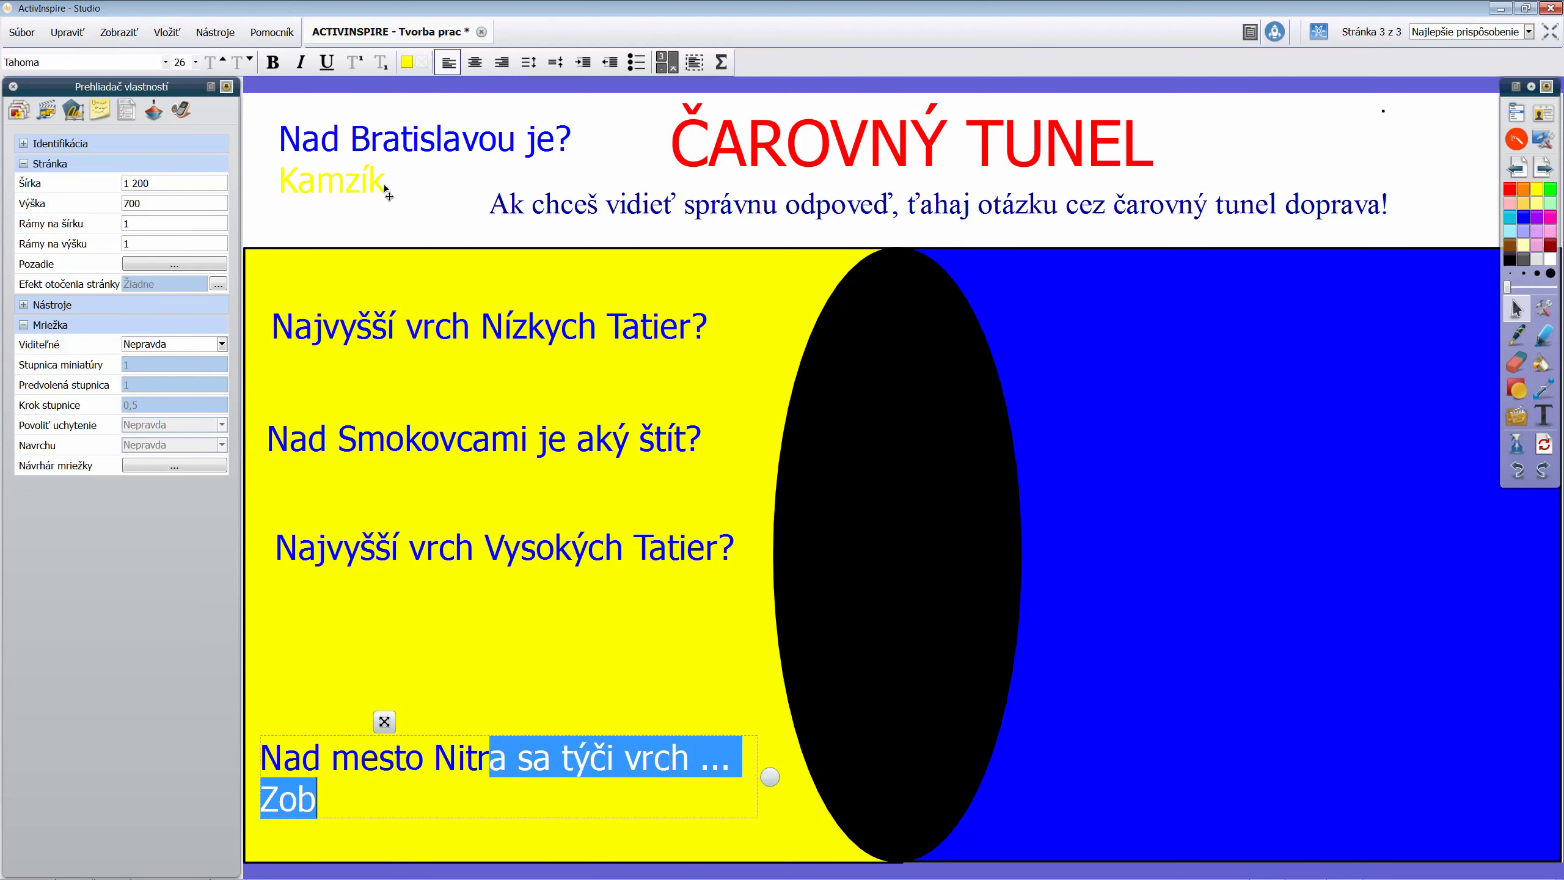
Move the Bratislava question back into the fourth row of the yellow rectangle and nudge the Nitra question slightly to the right
{"action": "left_click", "coordinate": [386, 145]}
{"action": "left_click_drag", "start_coordinate": [415, 584], "coordinate": [424, 601]}
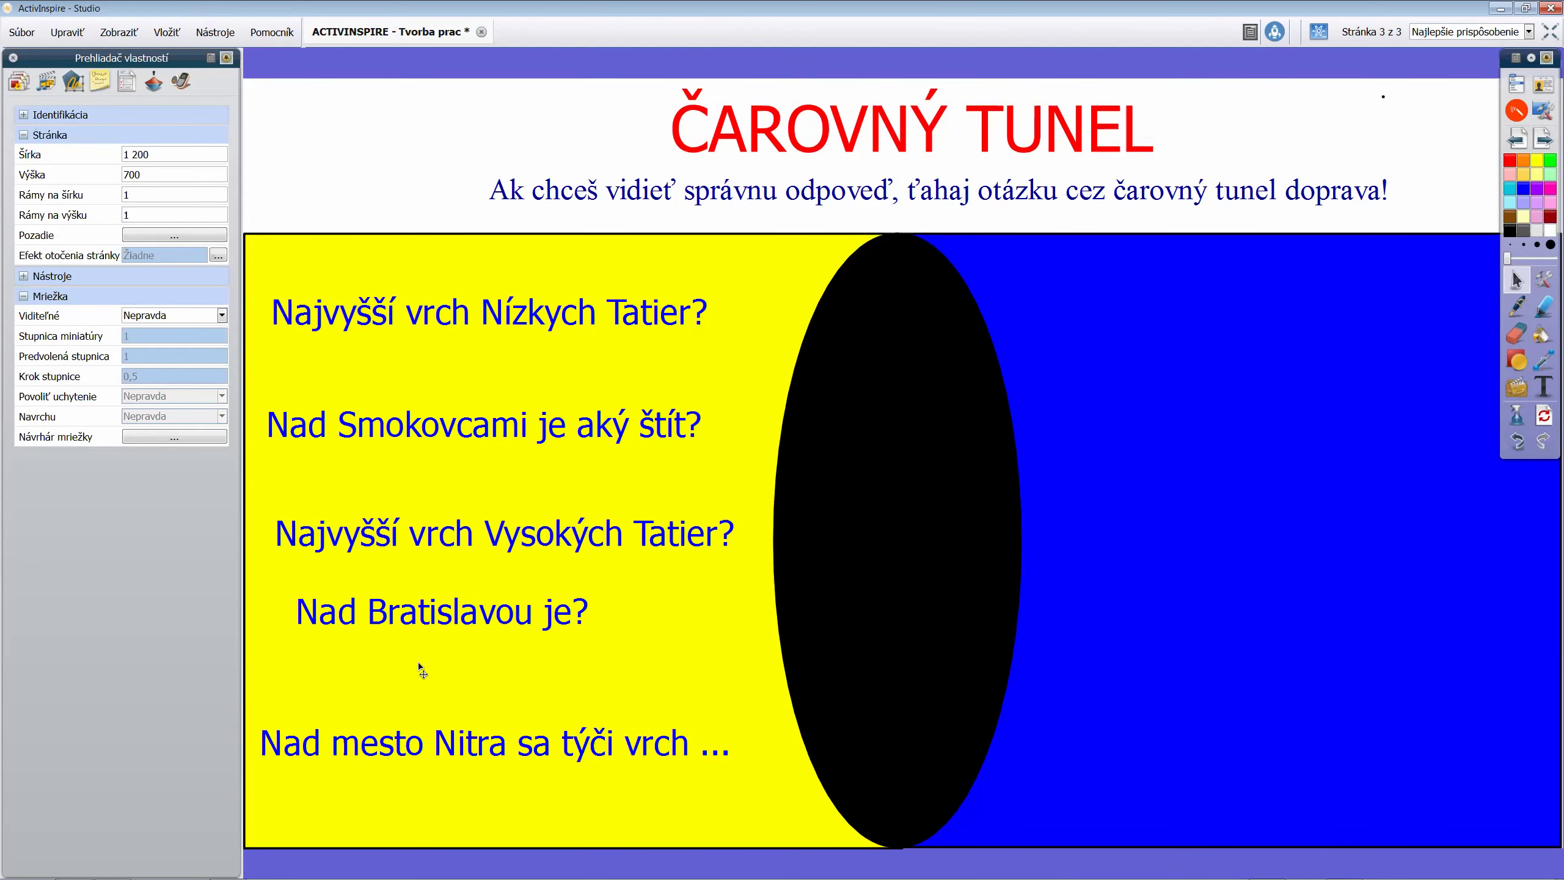
{"action": "left_click_drag", "start_coordinate": [451, 749], "coordinate": [460, 749]}
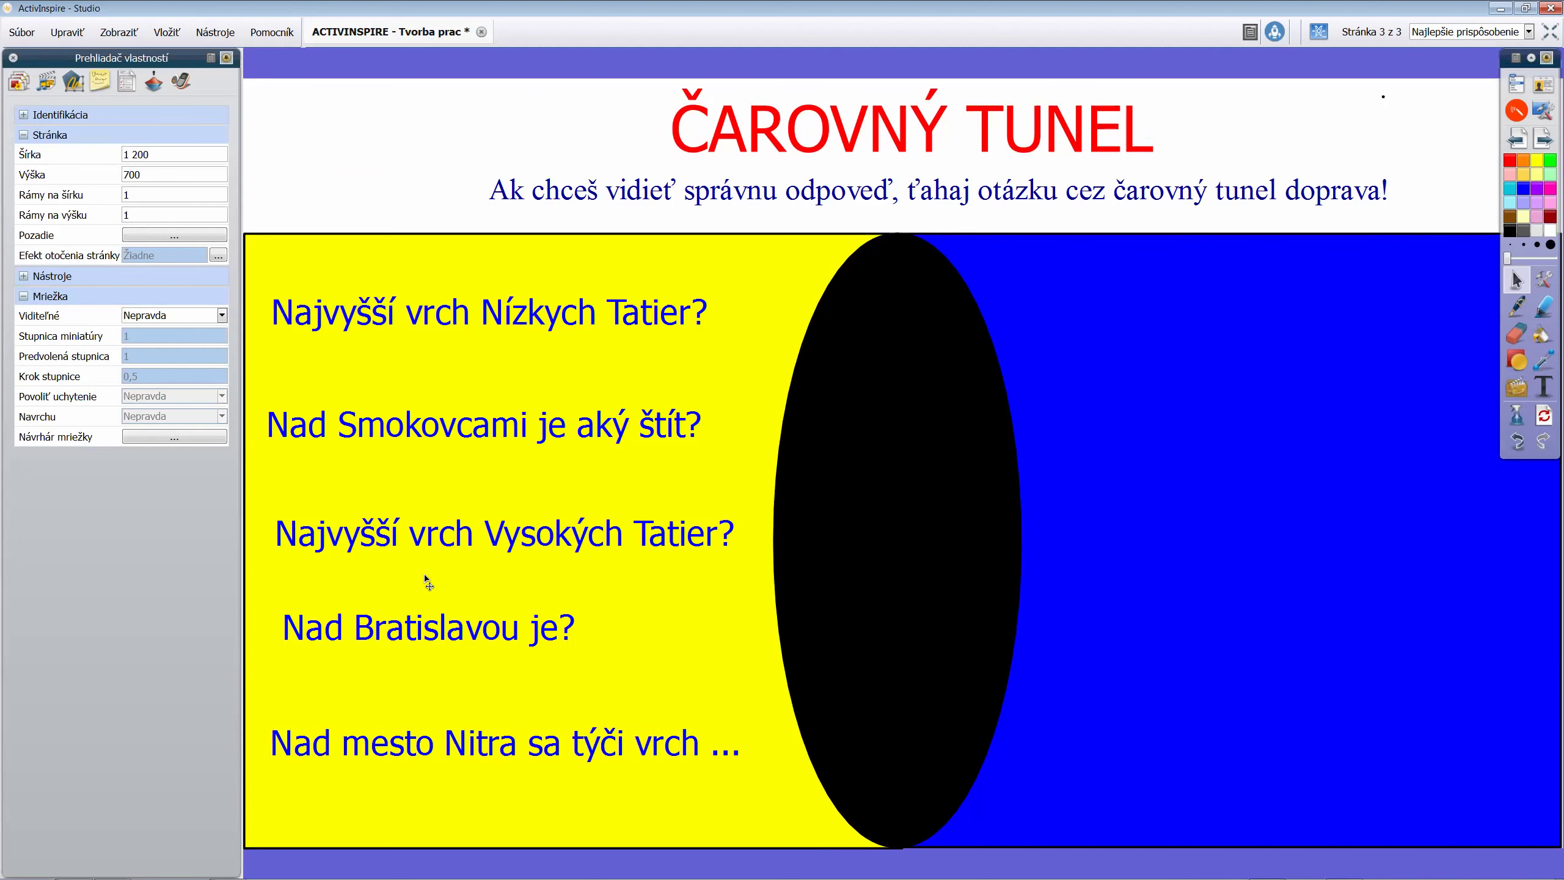
{"action": "left_click_drag", "start_coordinate": [429, 637], "coordinate": [426, 643]}
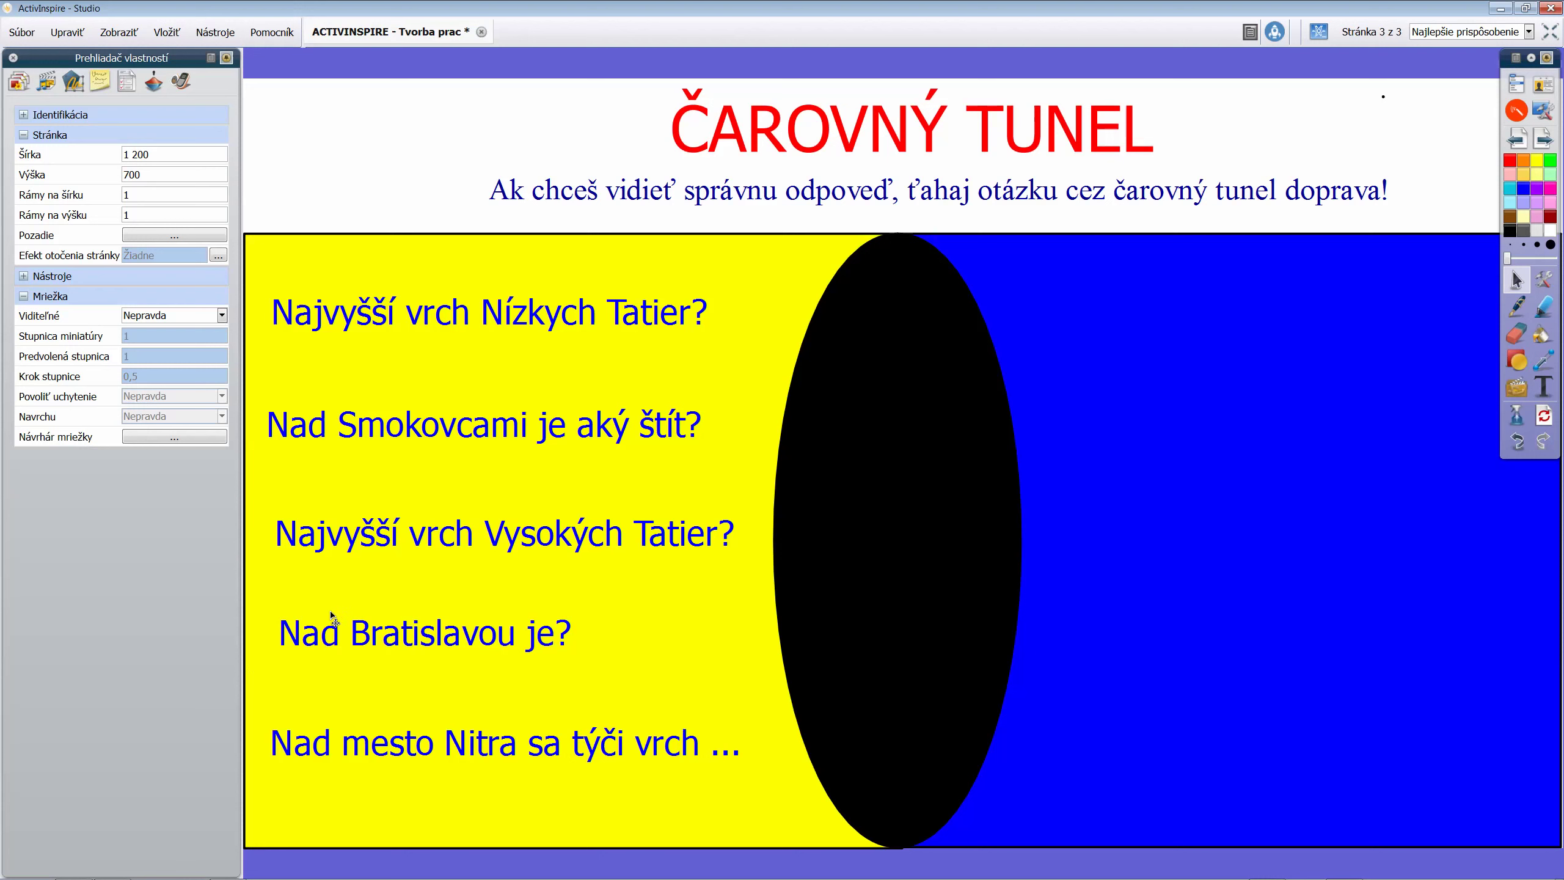
Select all five question text boxes in the yellow rectangle and align them to the left with Zarovnať vľavo
{"action": "left_click", "coordinate": [315, 321]}
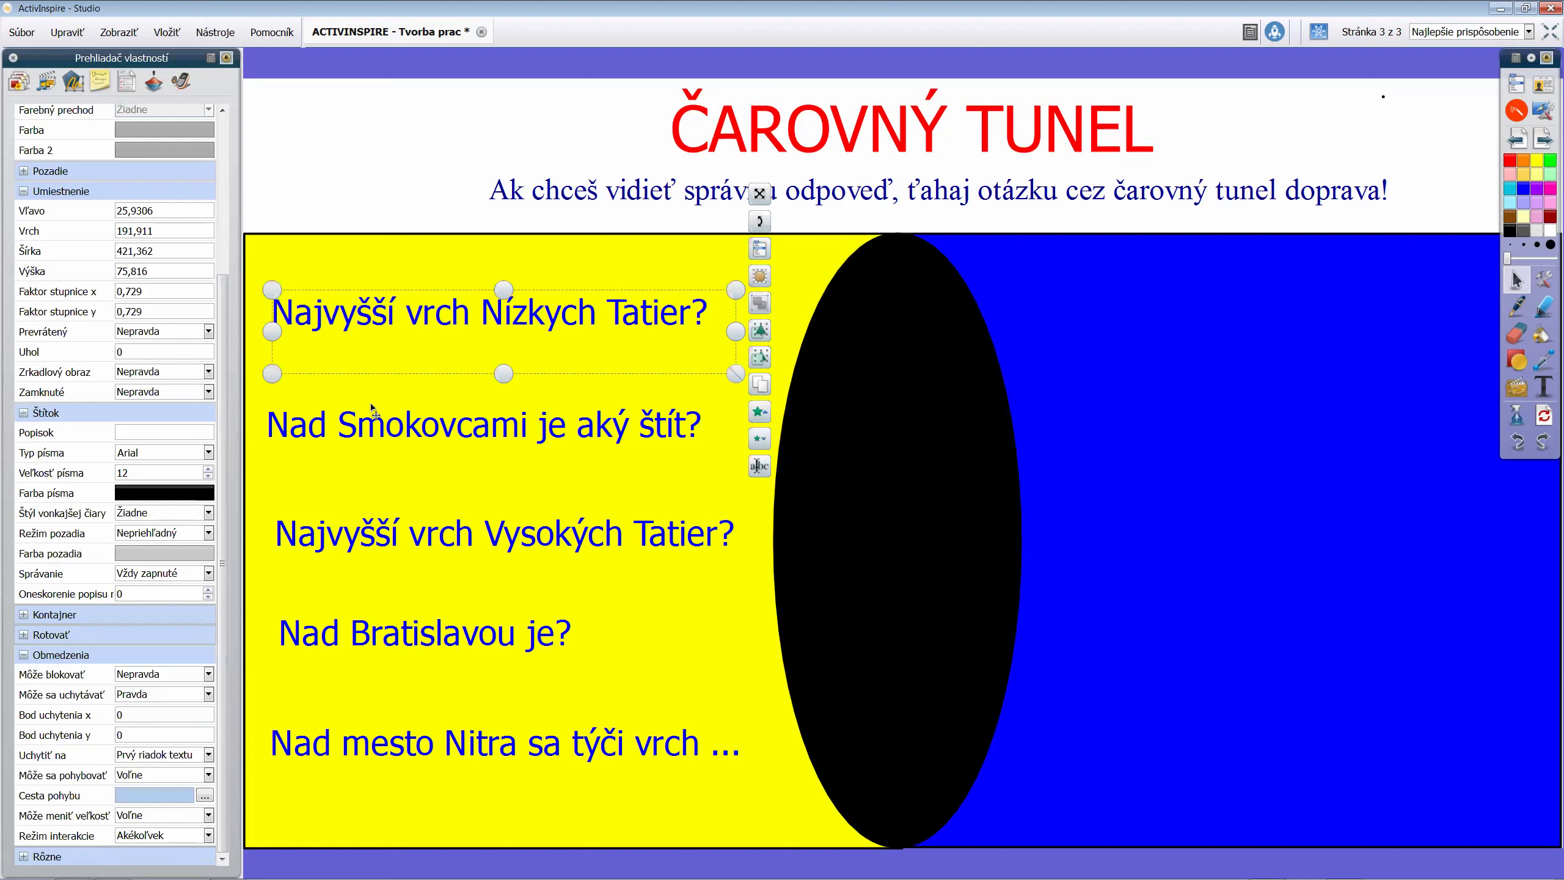
{"action": "left_click", "coordinate": [388, 437], "text": "ctrl"}
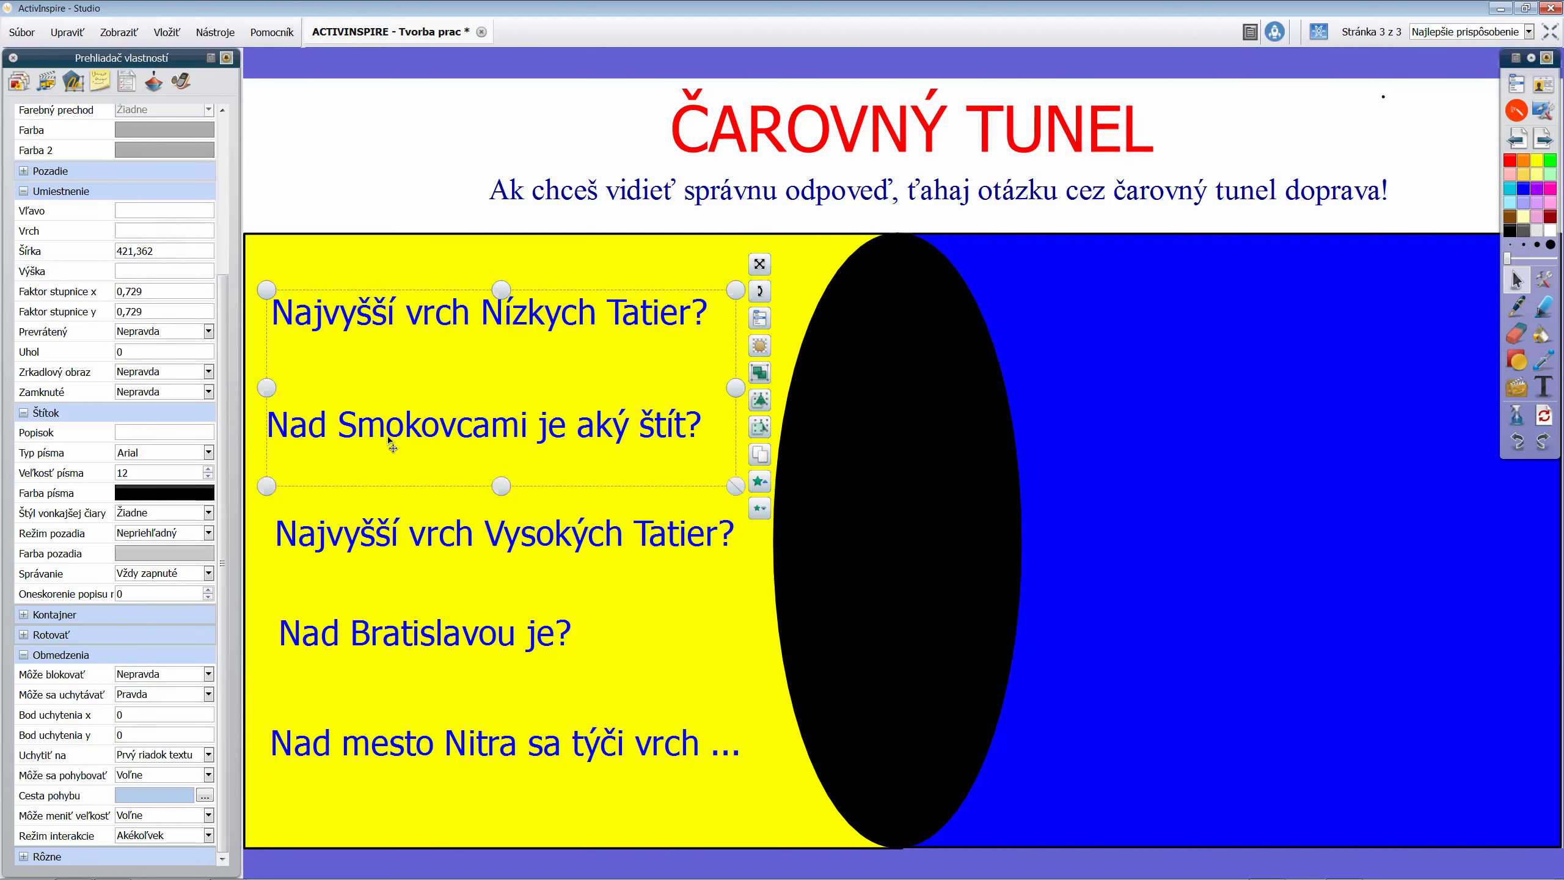
{"action": "left_click", "coordinate": [429, 541], "text": "ctrl"}
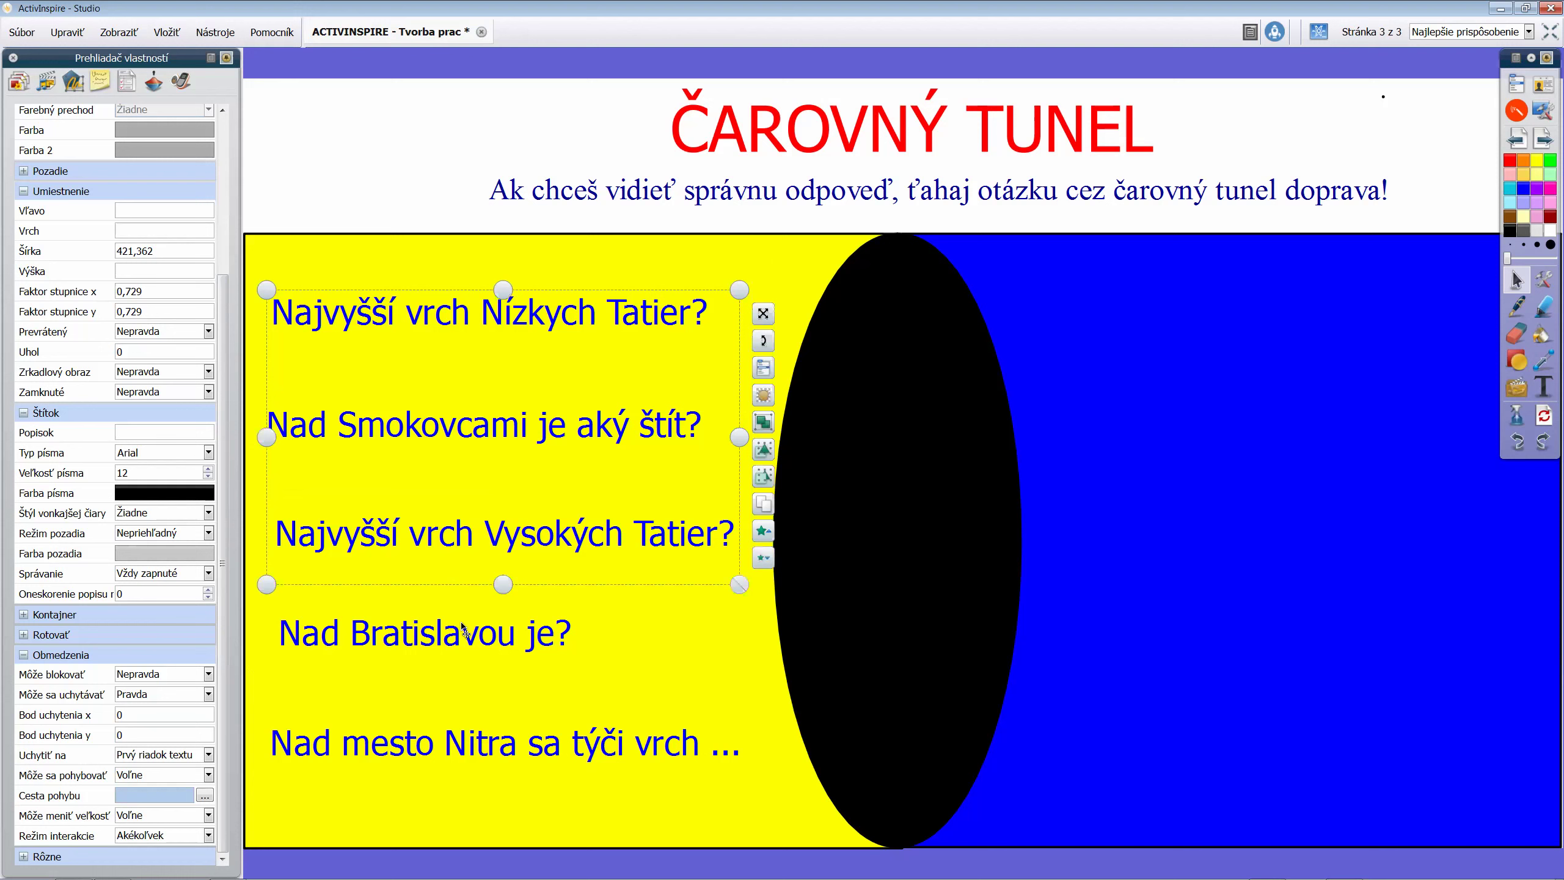
{"action": "left_click", "coordinate": [484, 696], "text": "ctrl"}
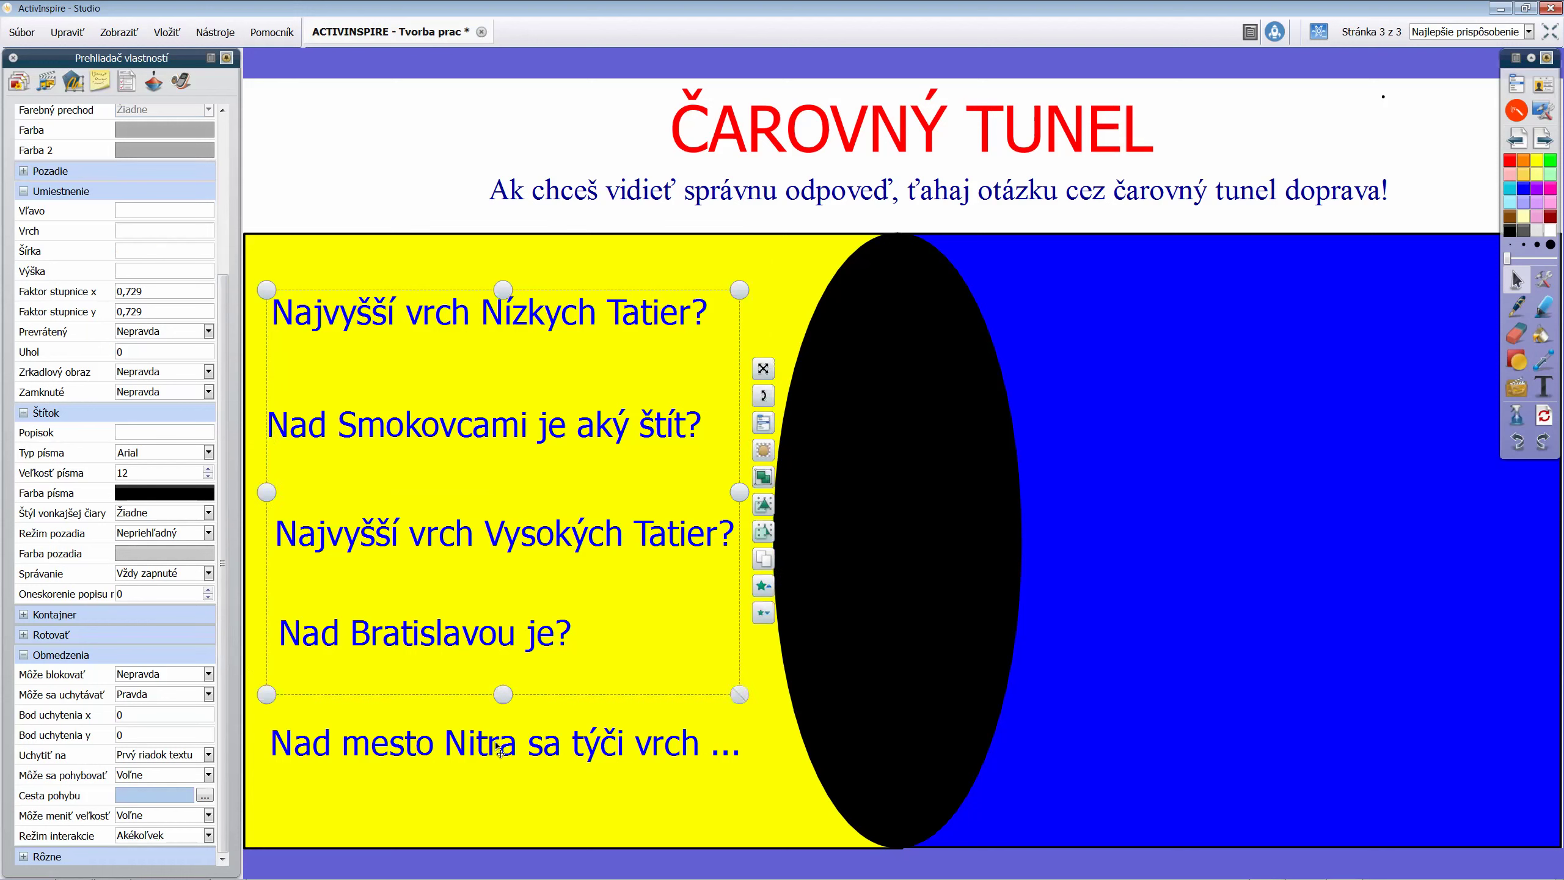
{"action": "left_click", "coordinate": [499, 749], "text": "ctrl"}
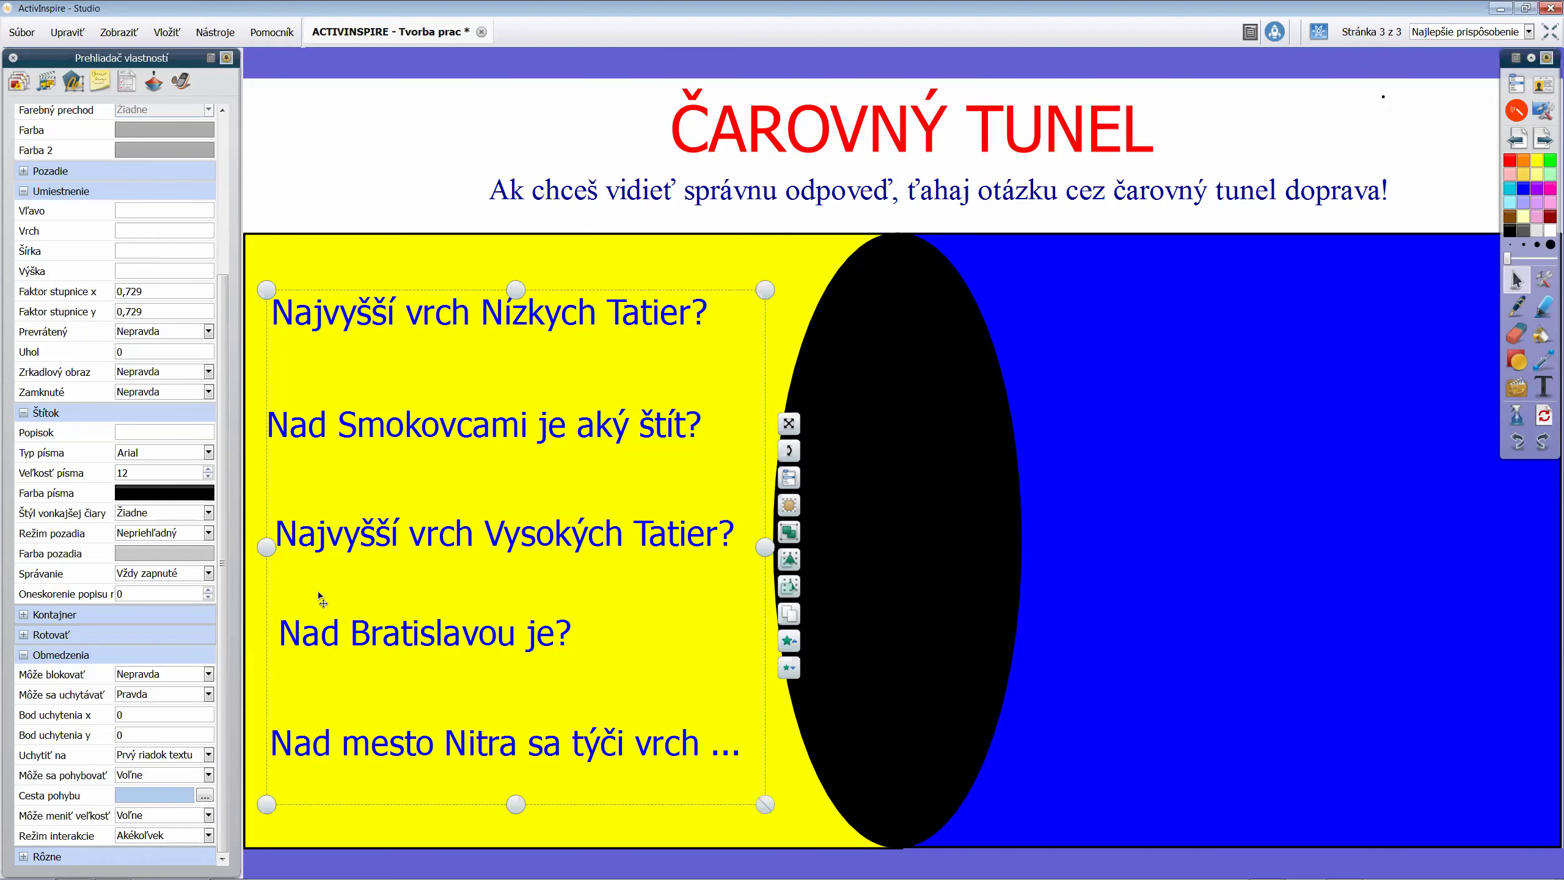
{"action": "right_click", "coordinate": [410, 313]}
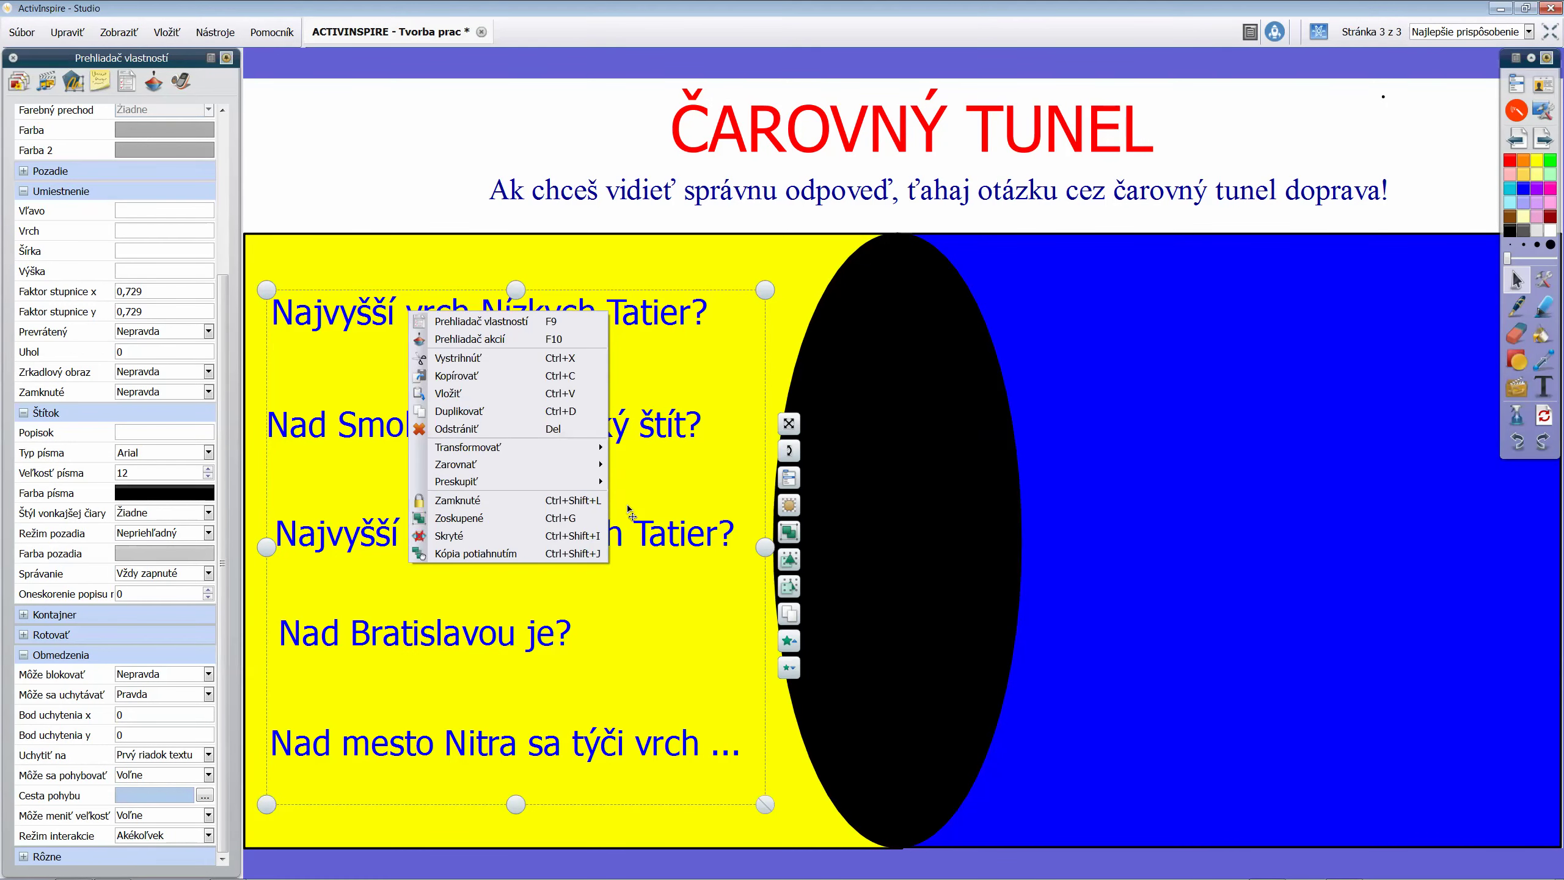
{"action": "mouse_move", "coordinate": [453, 473]}
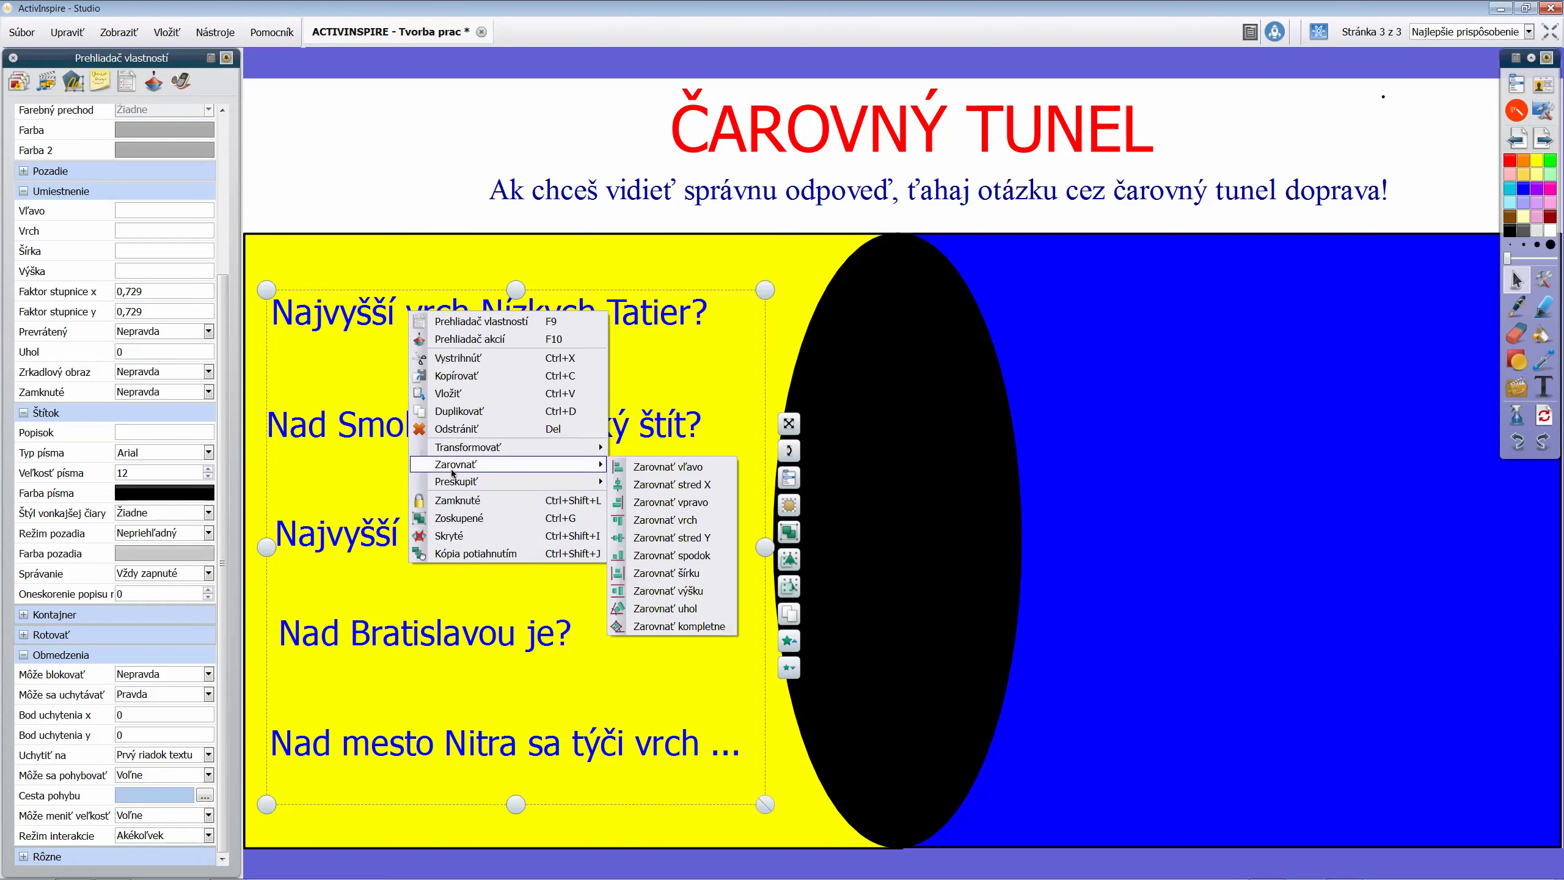
{"action": "left_click", "coordinate": [626, 472]}
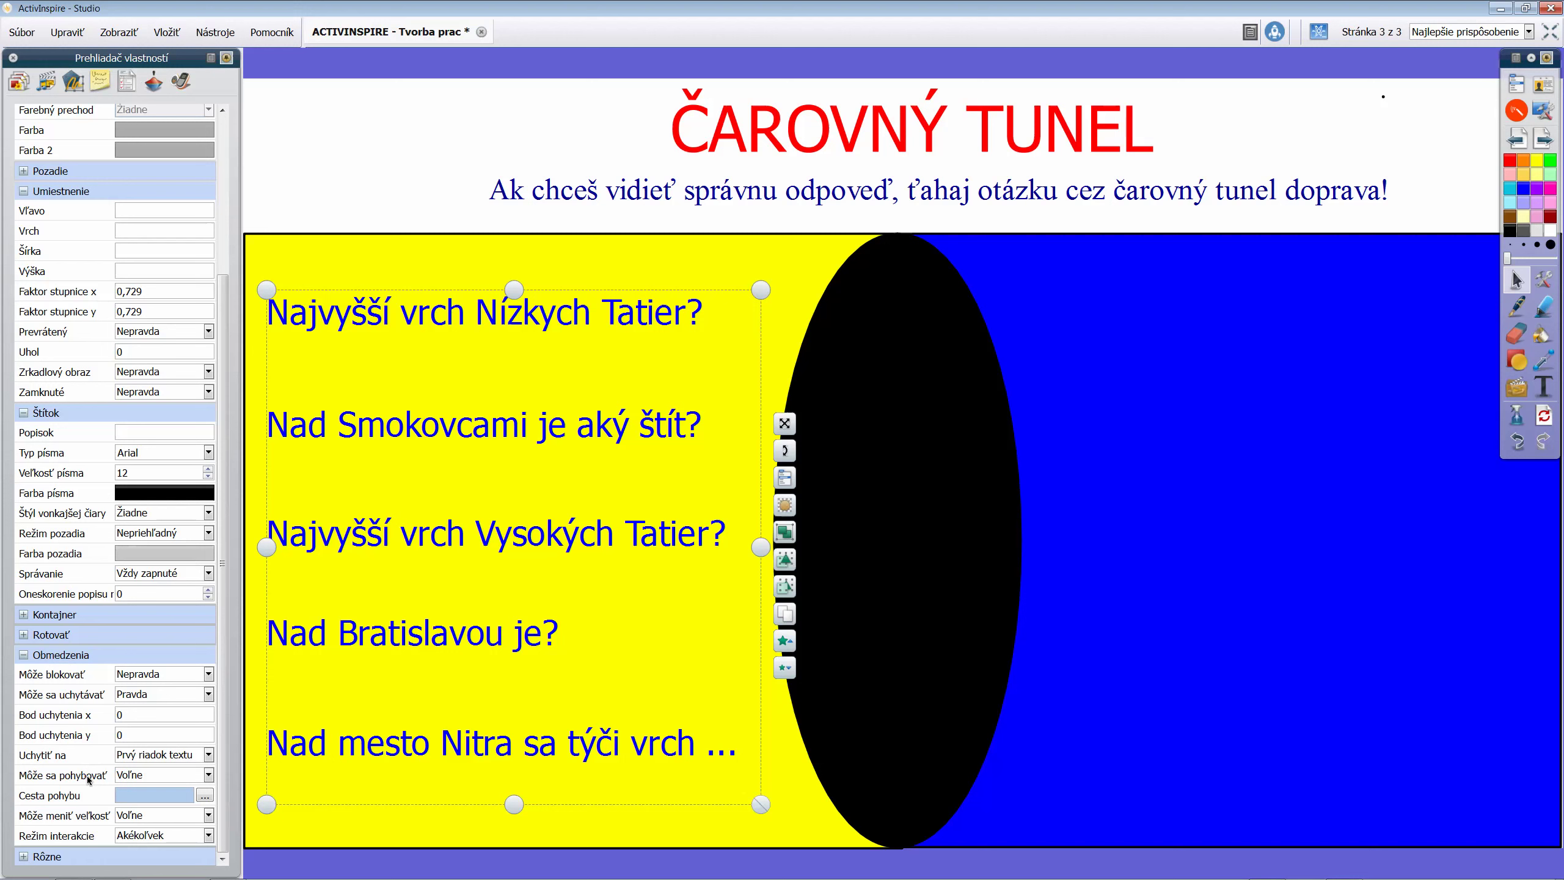
Restrict the movement of the five selected questions to Vodorovne (horizontal) and deselect them
{"action": "left_click", "coordinate": [126, 776]}
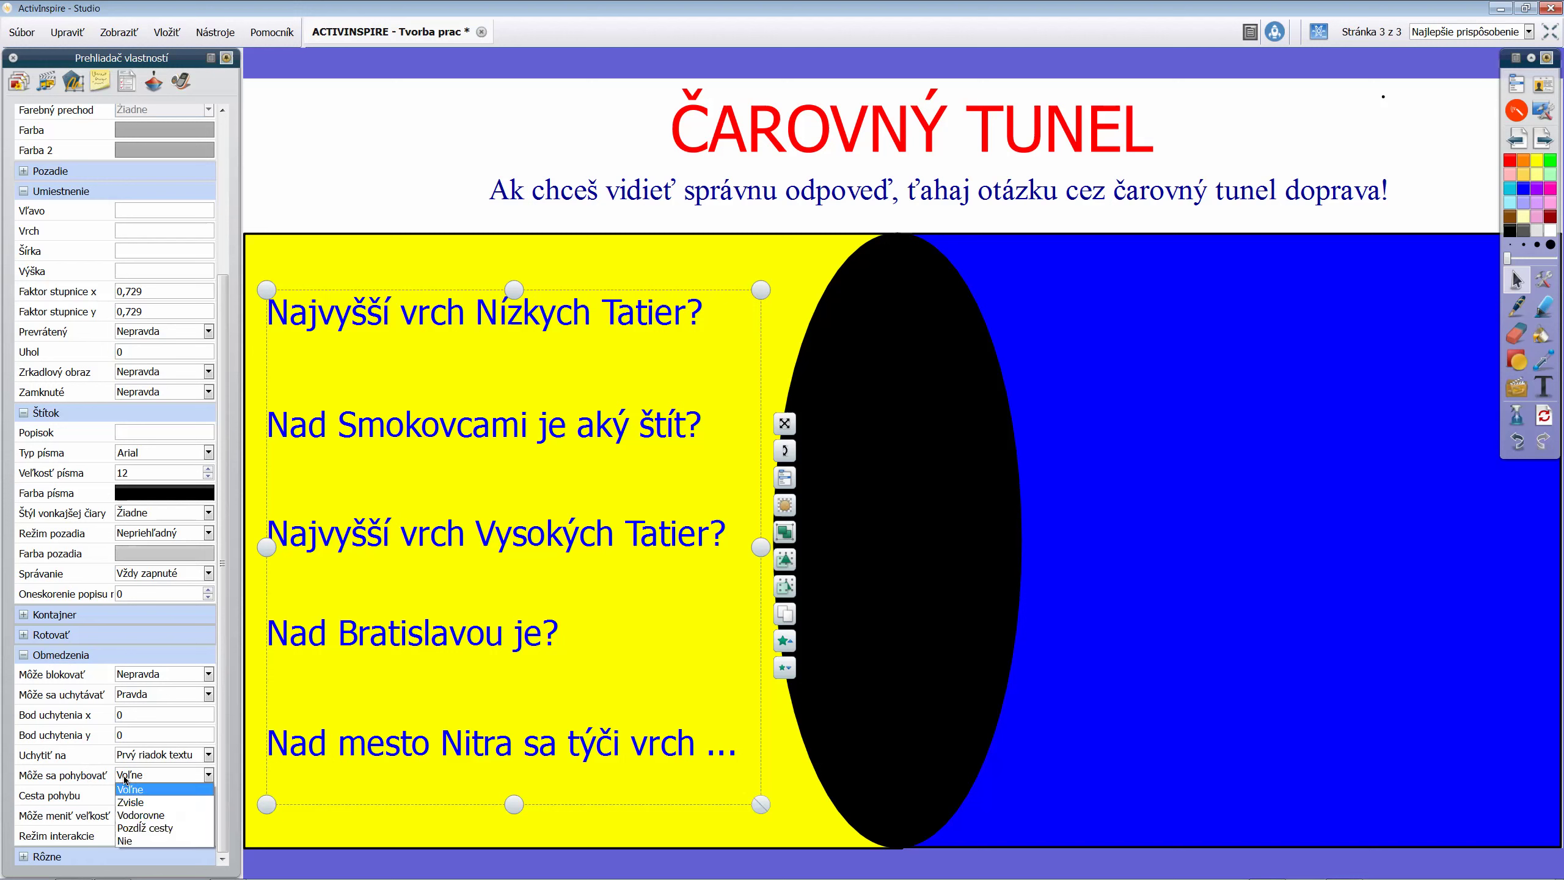
{"action": "left_click", "coordinate": [145, 816]}
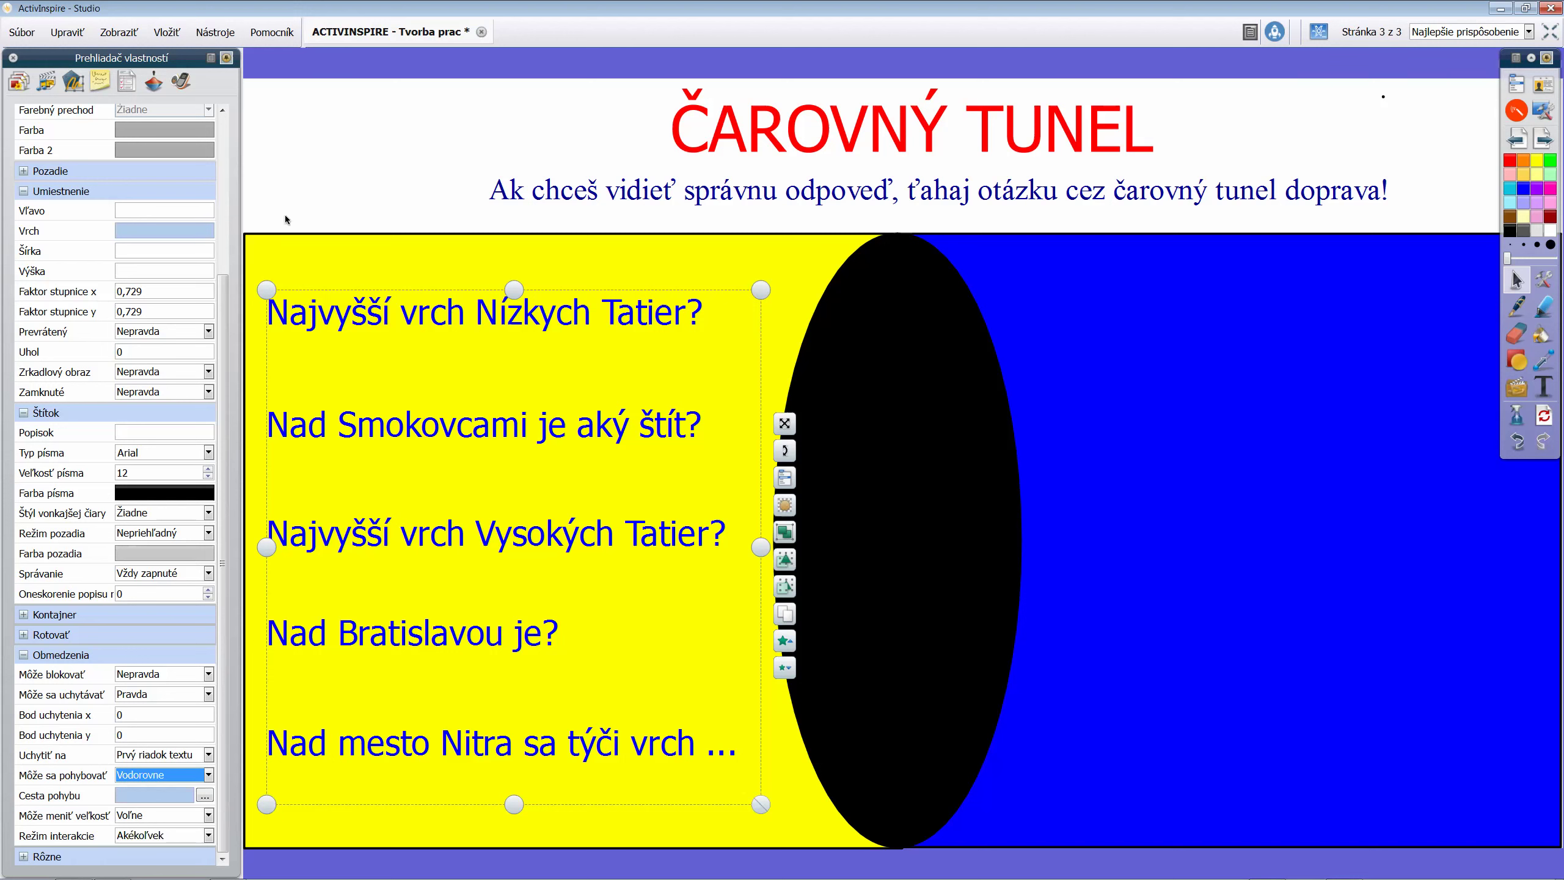
{"action": "left_click", "coordinate": [319, 161]}
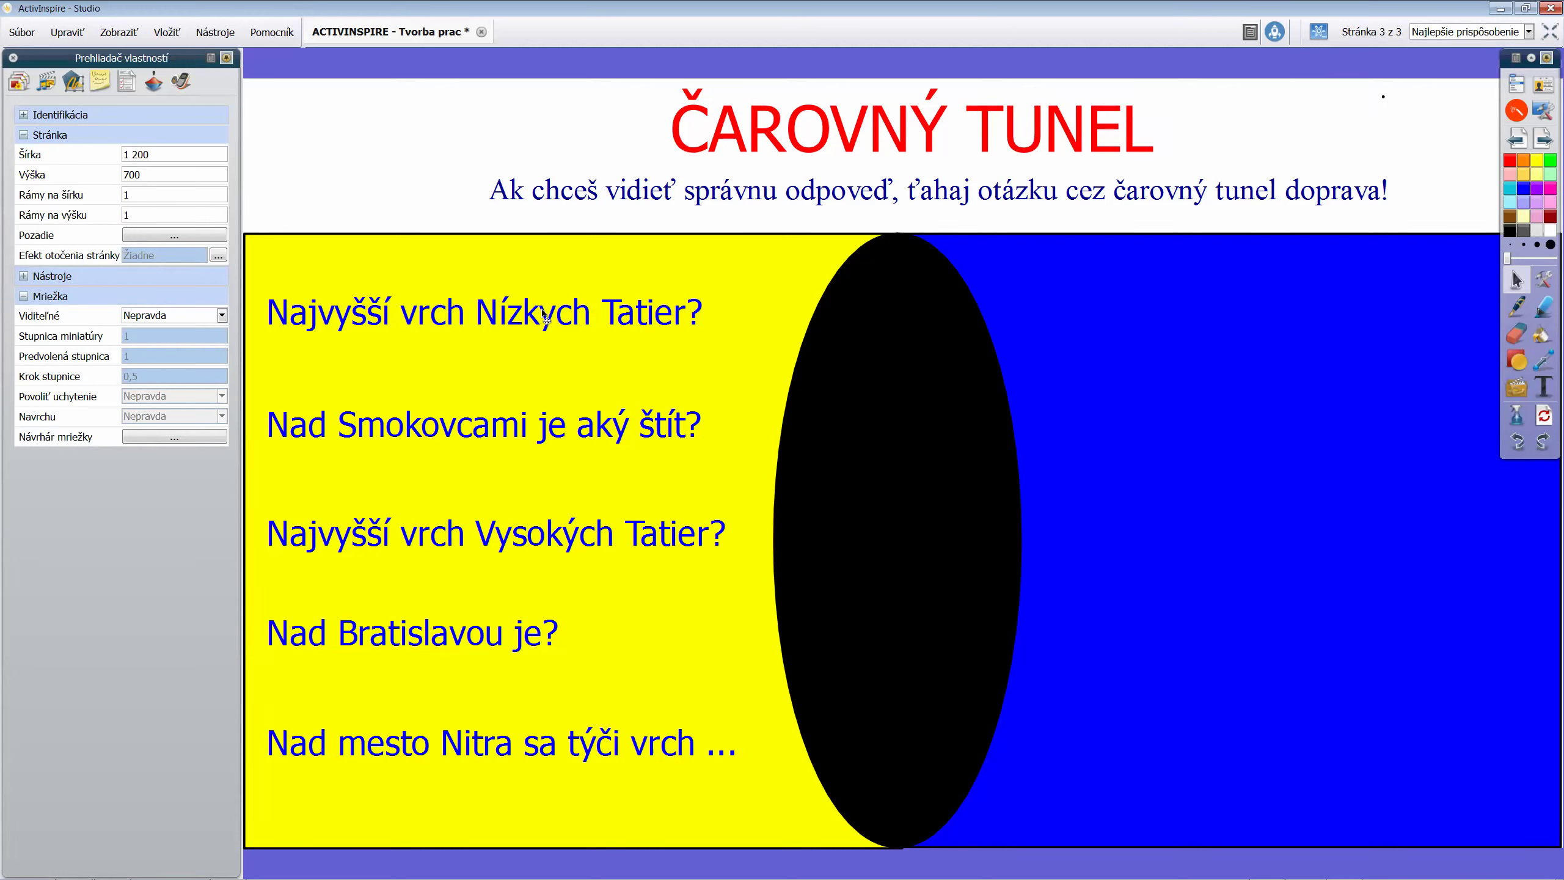
Test moving the first three mountain questions across the tunnel area, returning each to the yellow rectangle
{"action": "key", "text": "ctrl+s"}
{"action": "left_click_drag", "start_coordinate": [523, 318], "coordinate": [399, 348]}
{"action": "left_click_drag", "start_coordinate": [431, 435], "coordinate": [952, 424]}
{"action": "left_click_drag", "start_coordinate": [1224, 407], "coordinate": [440, 455]}
{"action": "left_click_drag", "start_coordinate": [485, 543], "coordinate": [496, 543]}
{"action": "left_click_drag", "start_coordinate": [942, 527], "coordinate": [1078, 518]}
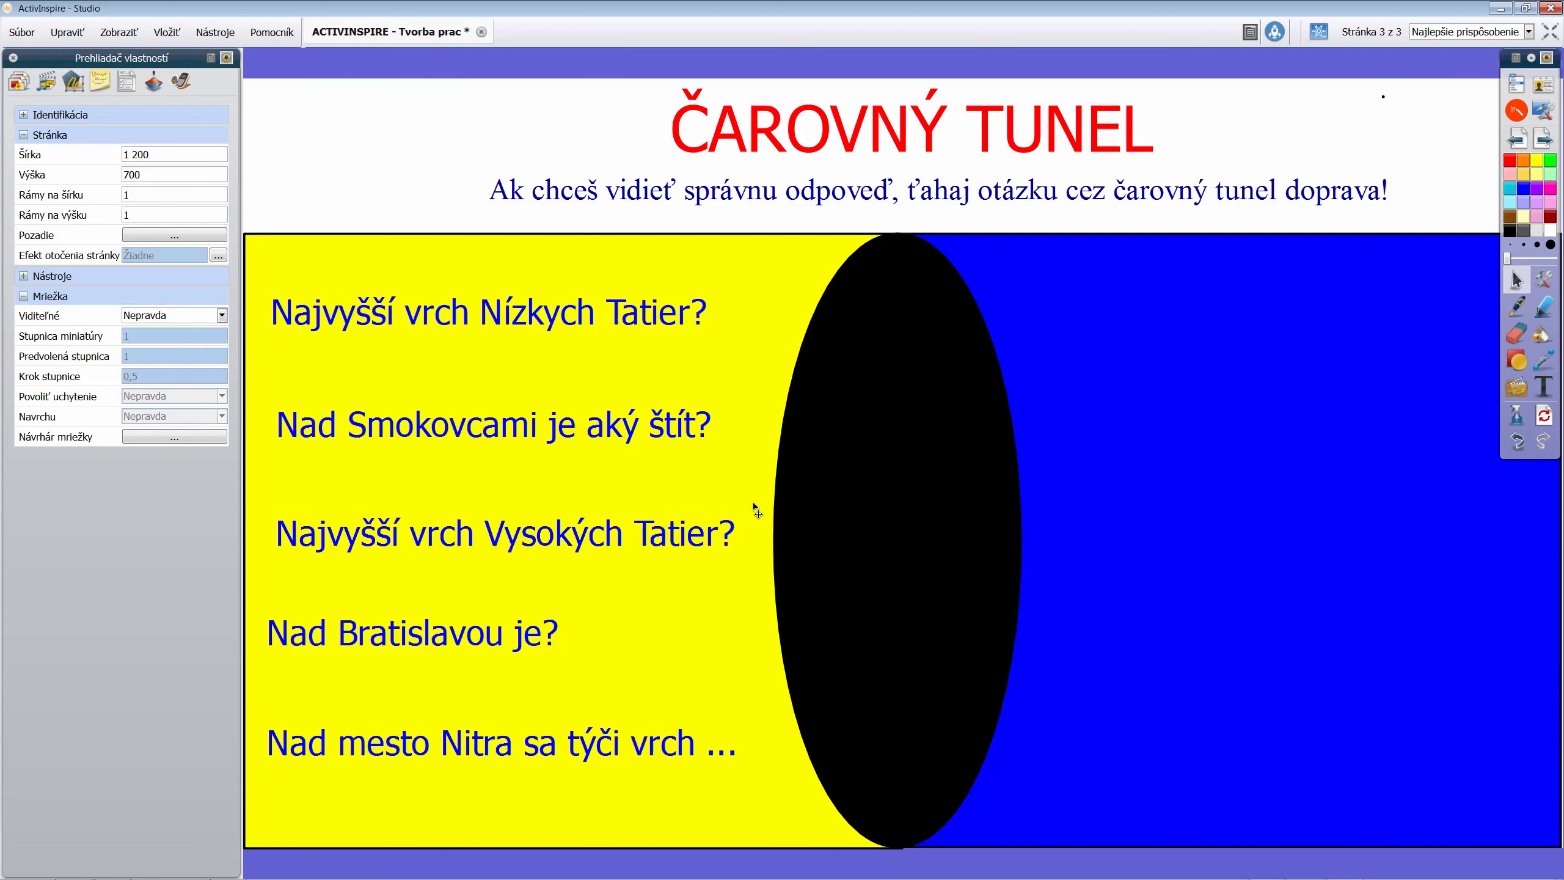
Rename the black ellipse as Tunel in the object list and move it to the top of the middle layer
{"action": "left_click", "coordinate": [941, 435]}
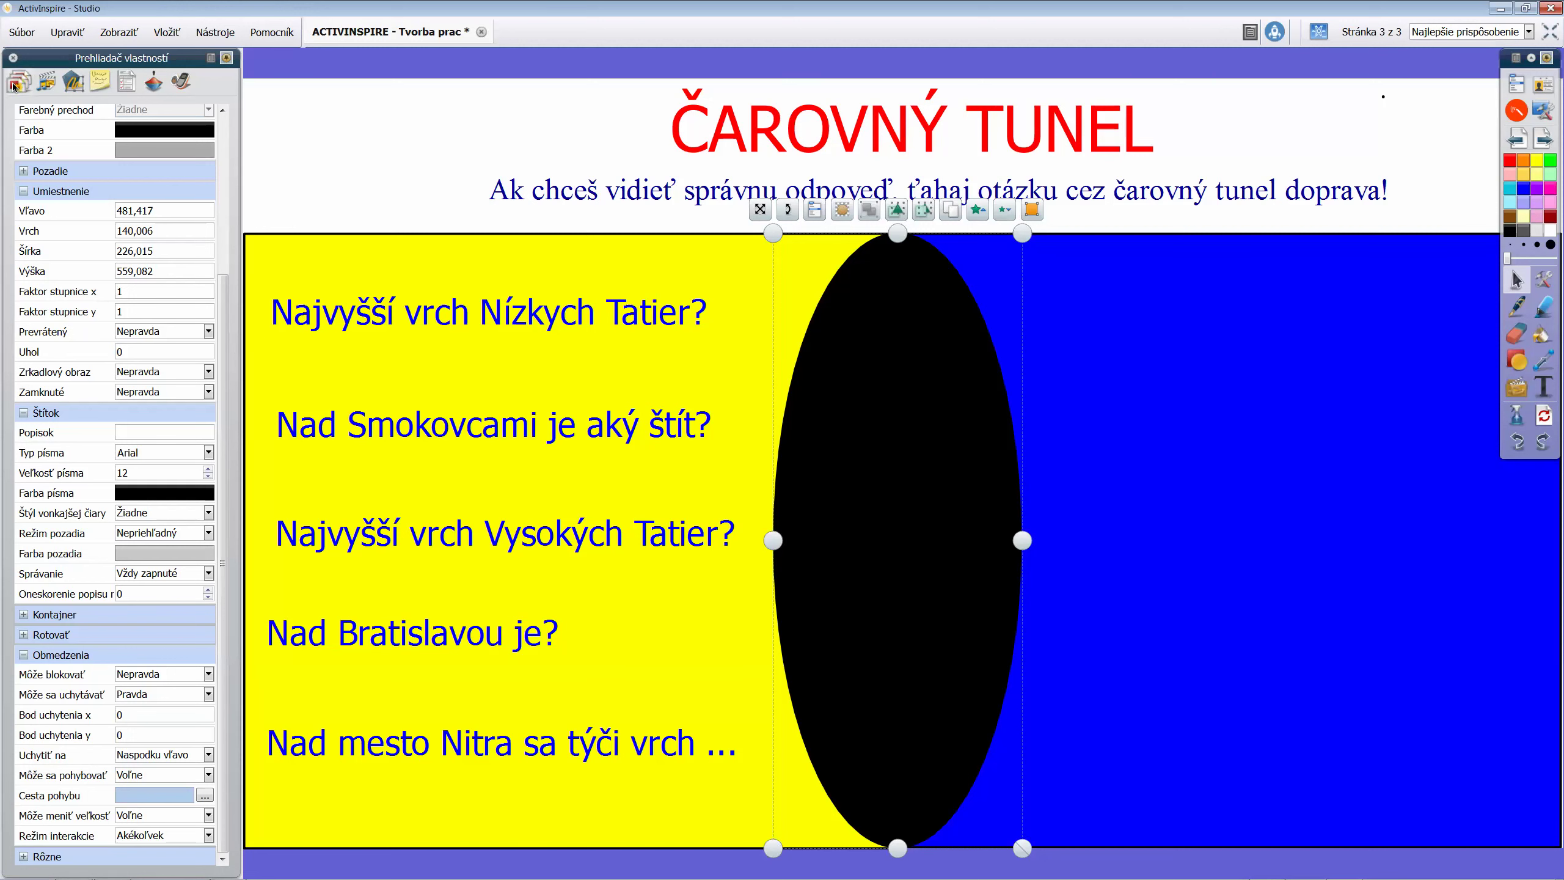
{"action": "left_click", "coordinate": [74, 83]}
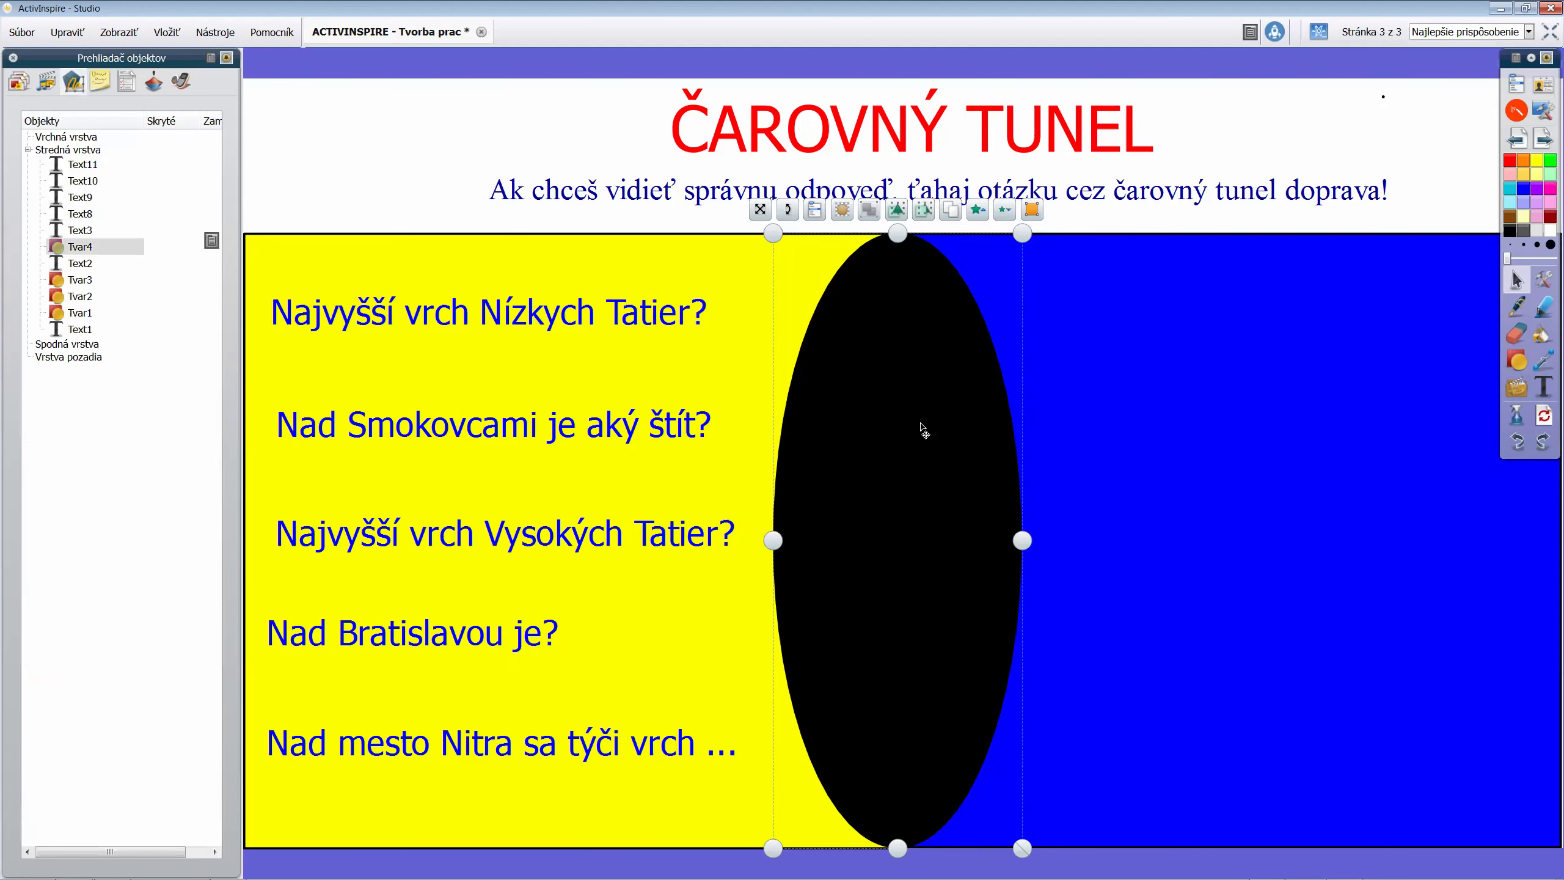
{"action": "left_click", "coordinate": [86, 247]}
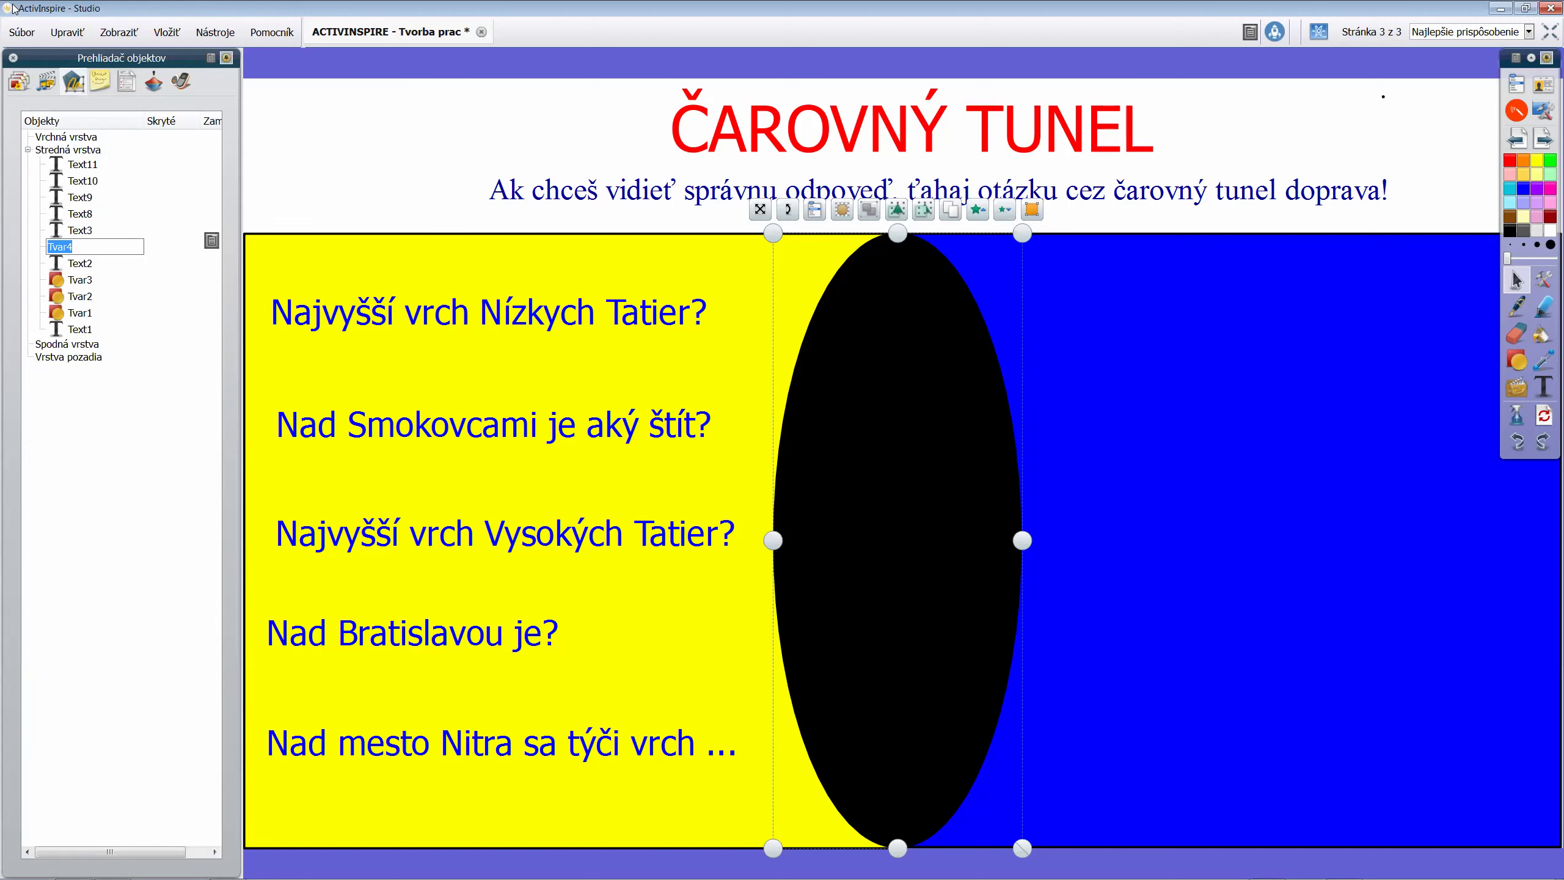
{"action": "type", "text": "Tunel"}
{"action": "key", "text": "Return"}
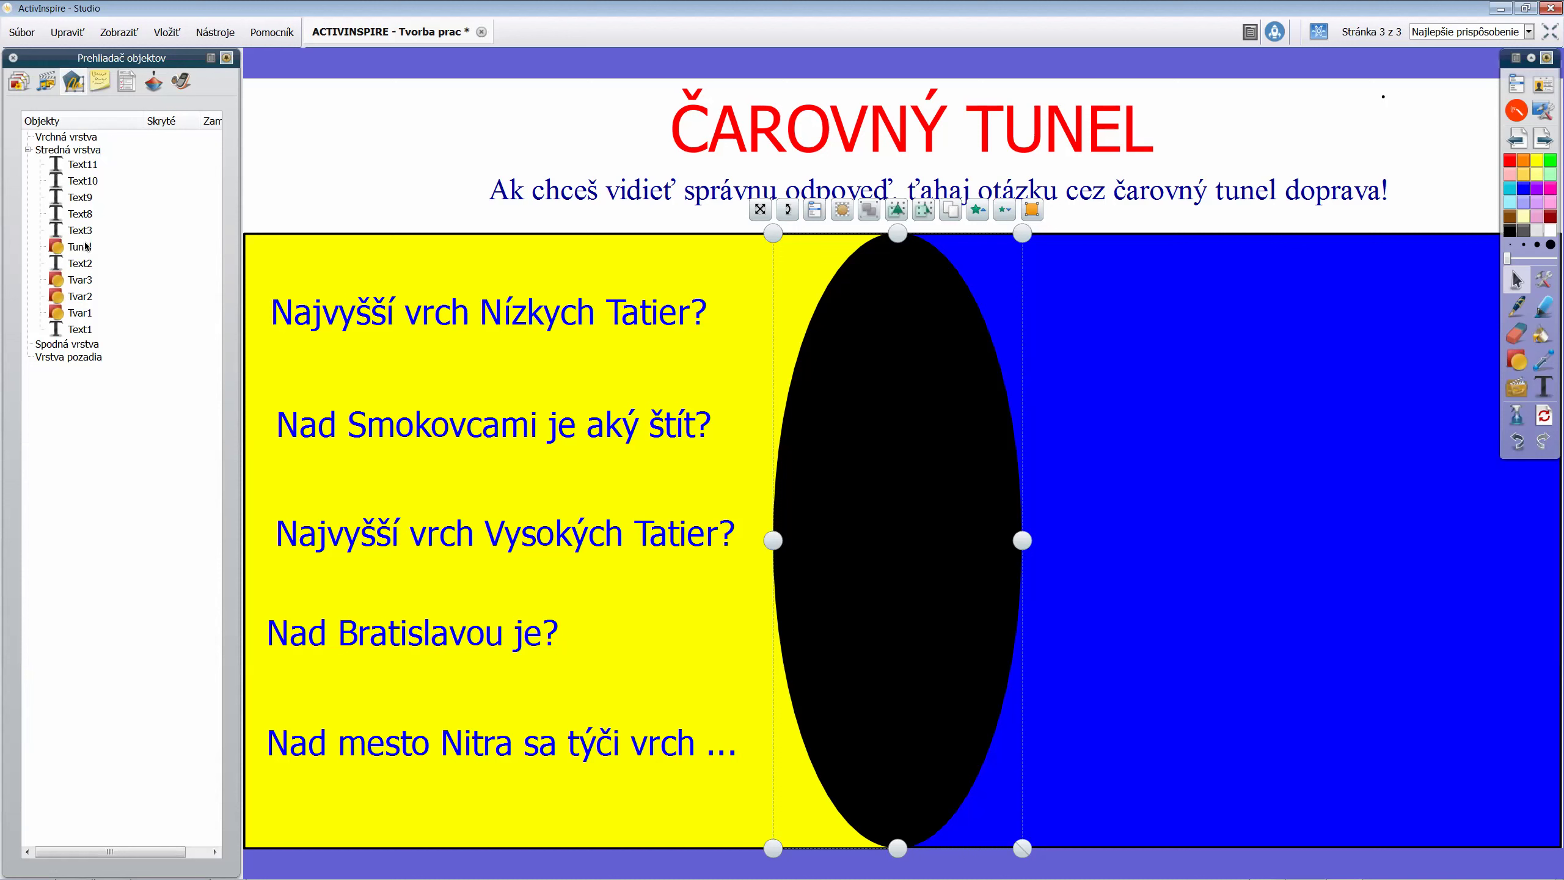
{"action": "left_click_drag", "start_coordinate": [86, 247], "coordinate": [89, 182]}
Check which page object each middle-layer entry represents and delete the stray dot shape beside the title
{"action": "left_click", "coordinate": [89, 182]}
{"action": "left_click", "coordinate": [91, 199]}
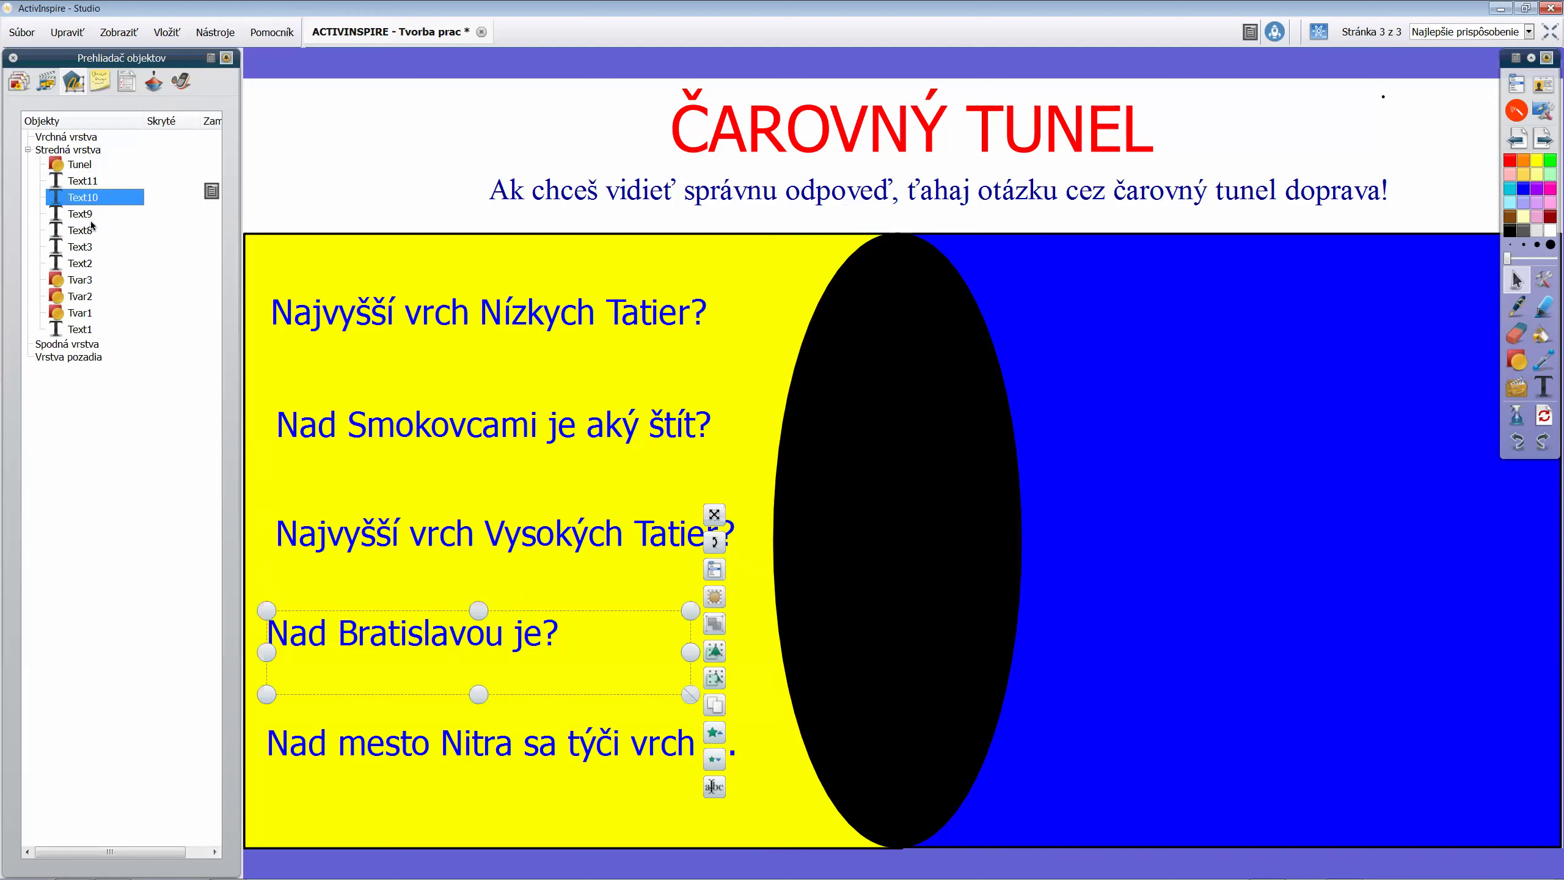
{"action": "left_click", "coordinate": [91, 216]}
{"action": "left_click", "coordinate": [89, 233]}
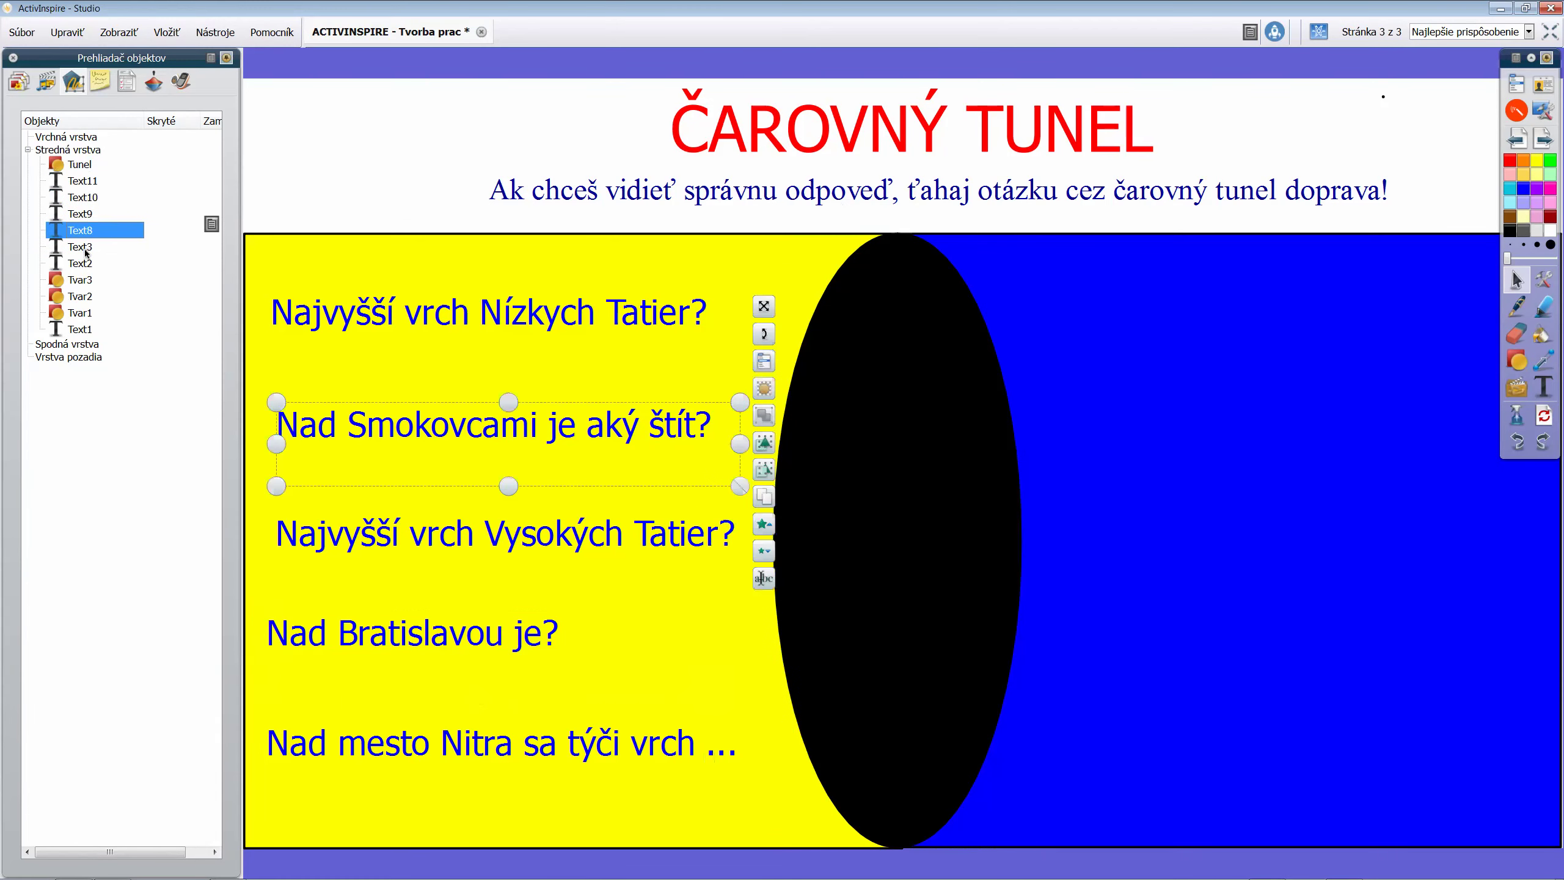
{"action": "left_click", "coordinate": [86, 248]}
{"action": "left_click", "coordinate": [84, 264]}
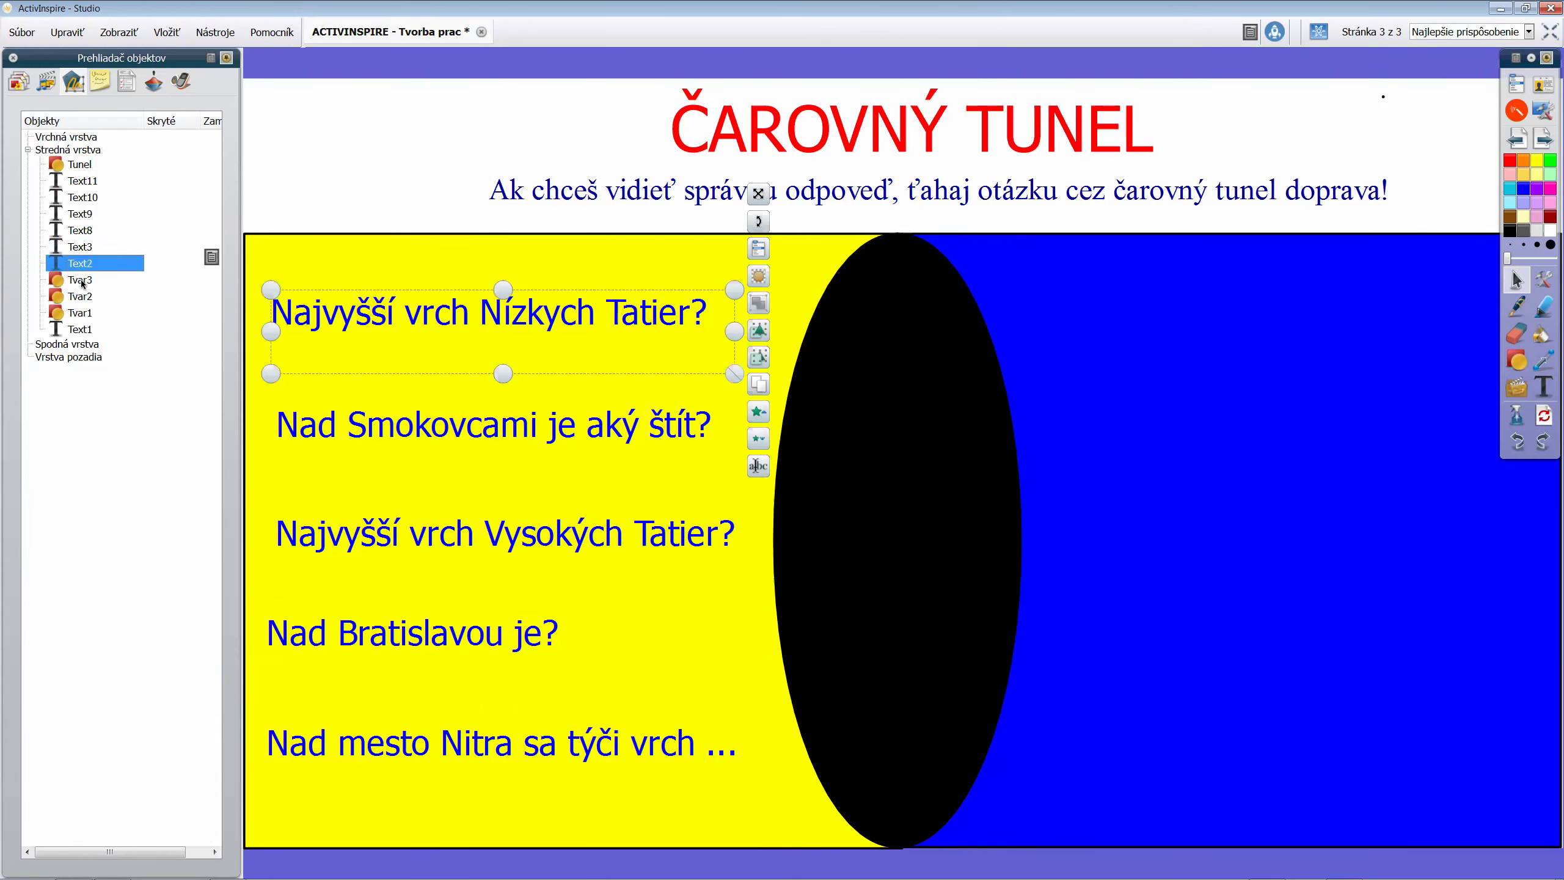
{"action": "left_click", "coordinate": [83, 282]}
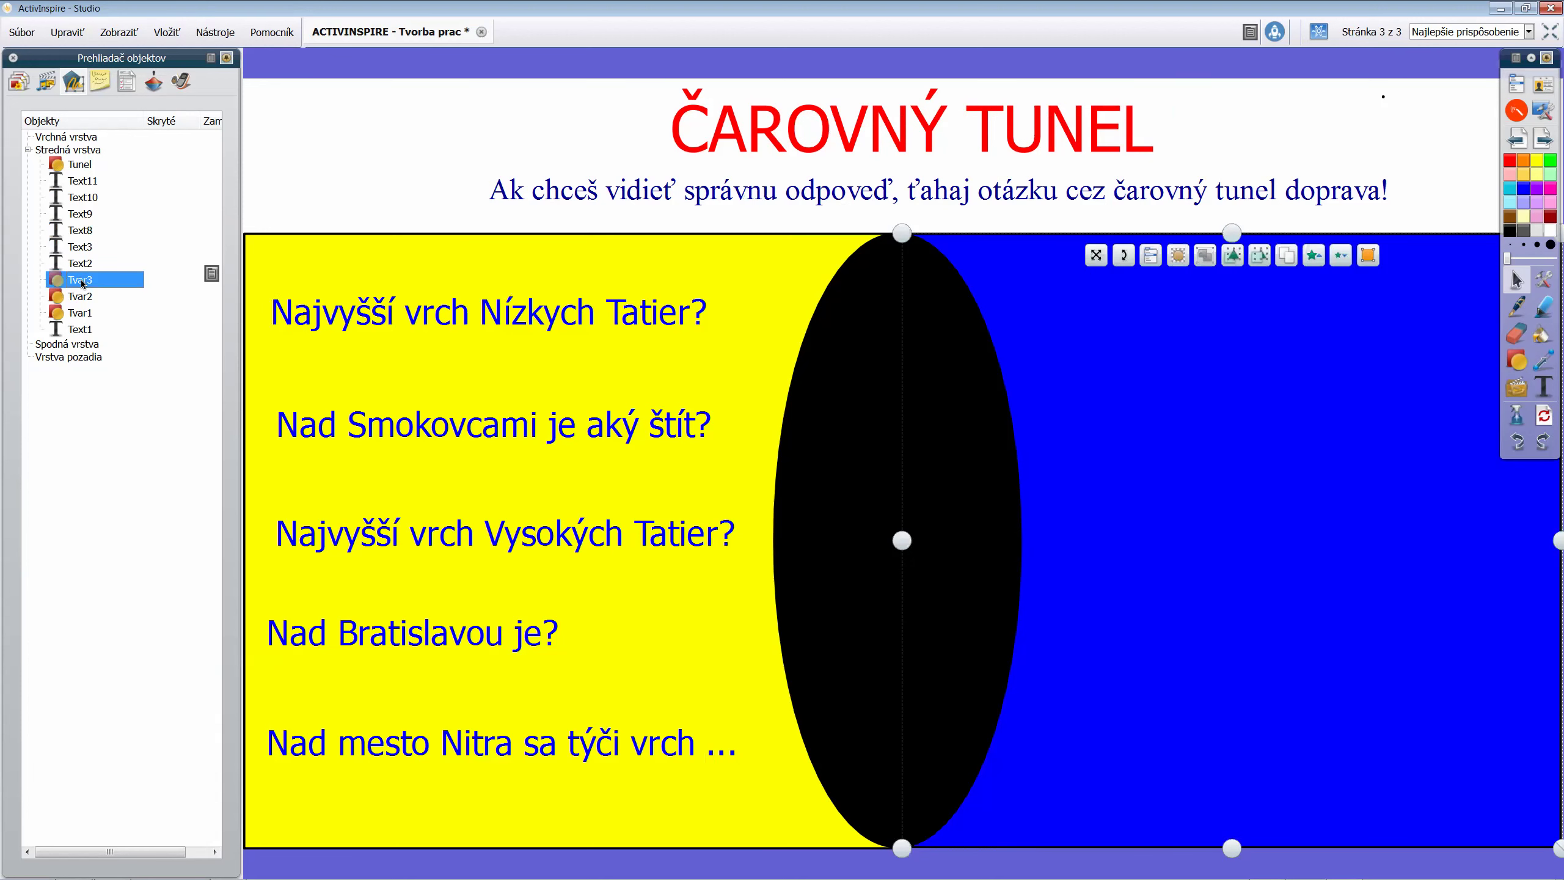
{"action": "left_click", "coordinate": [82, 299]}
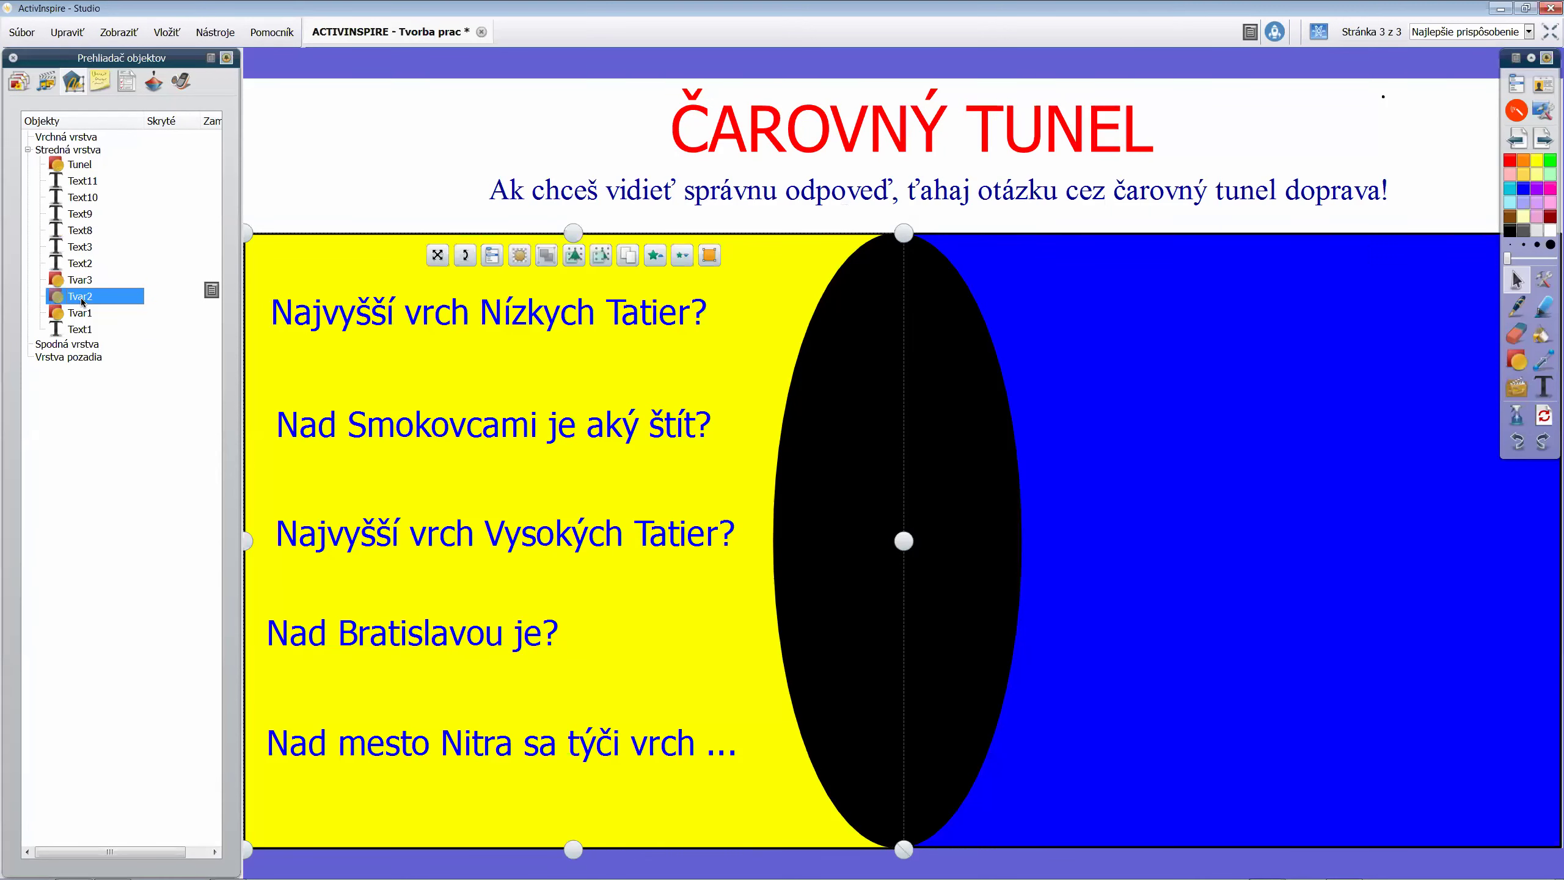
{"action": "left_click", "coordinate": [127, 313]}
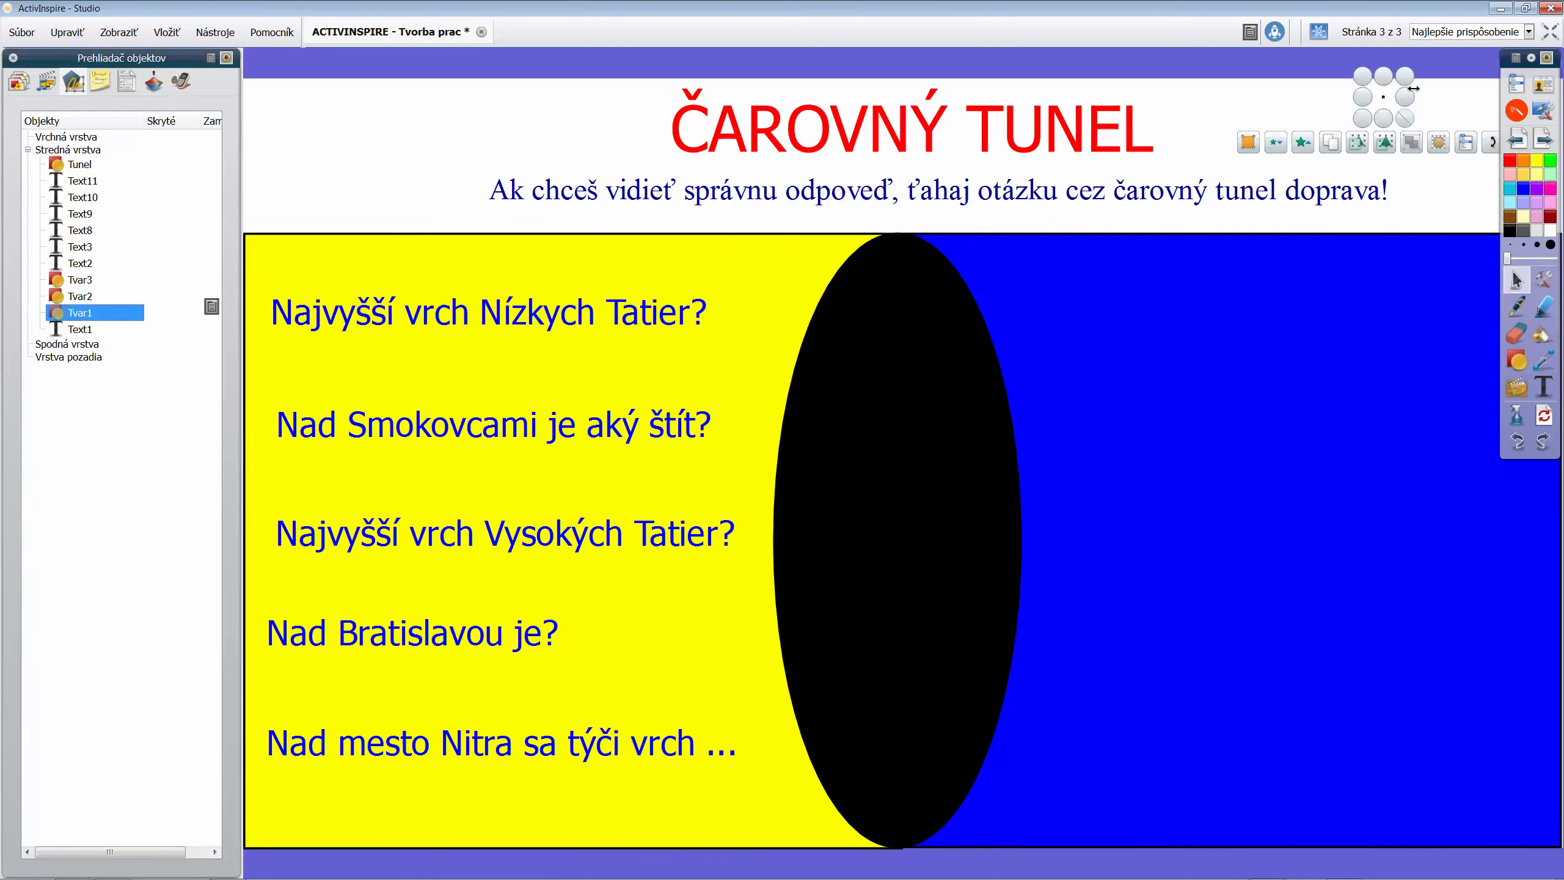
{"action": "key", "text": "Delete"}
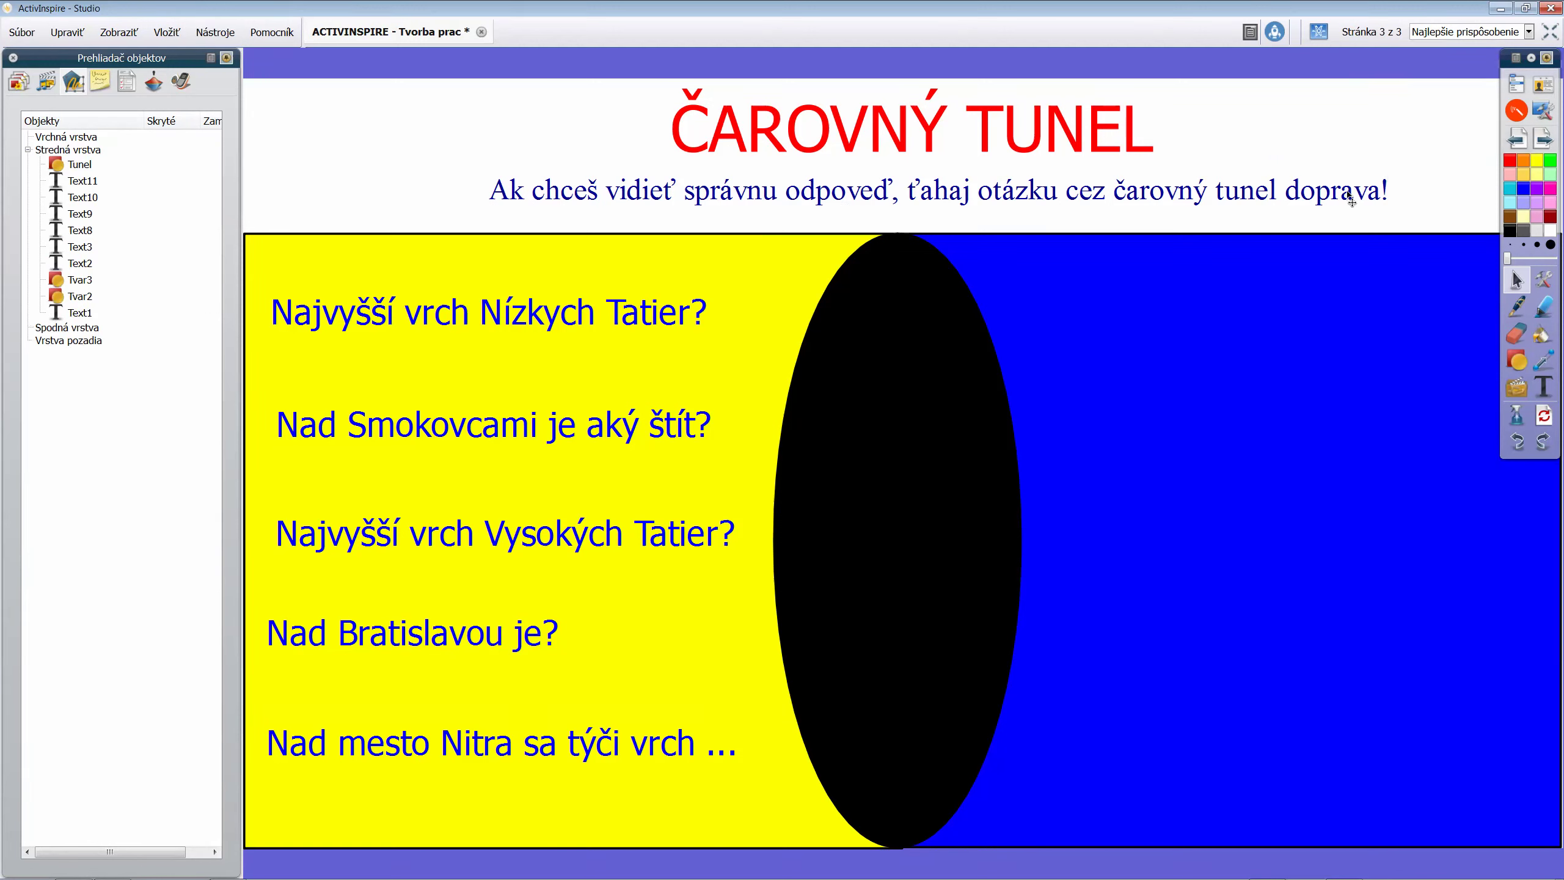
{"action": "left_click", "coordinate": [106, 314]}
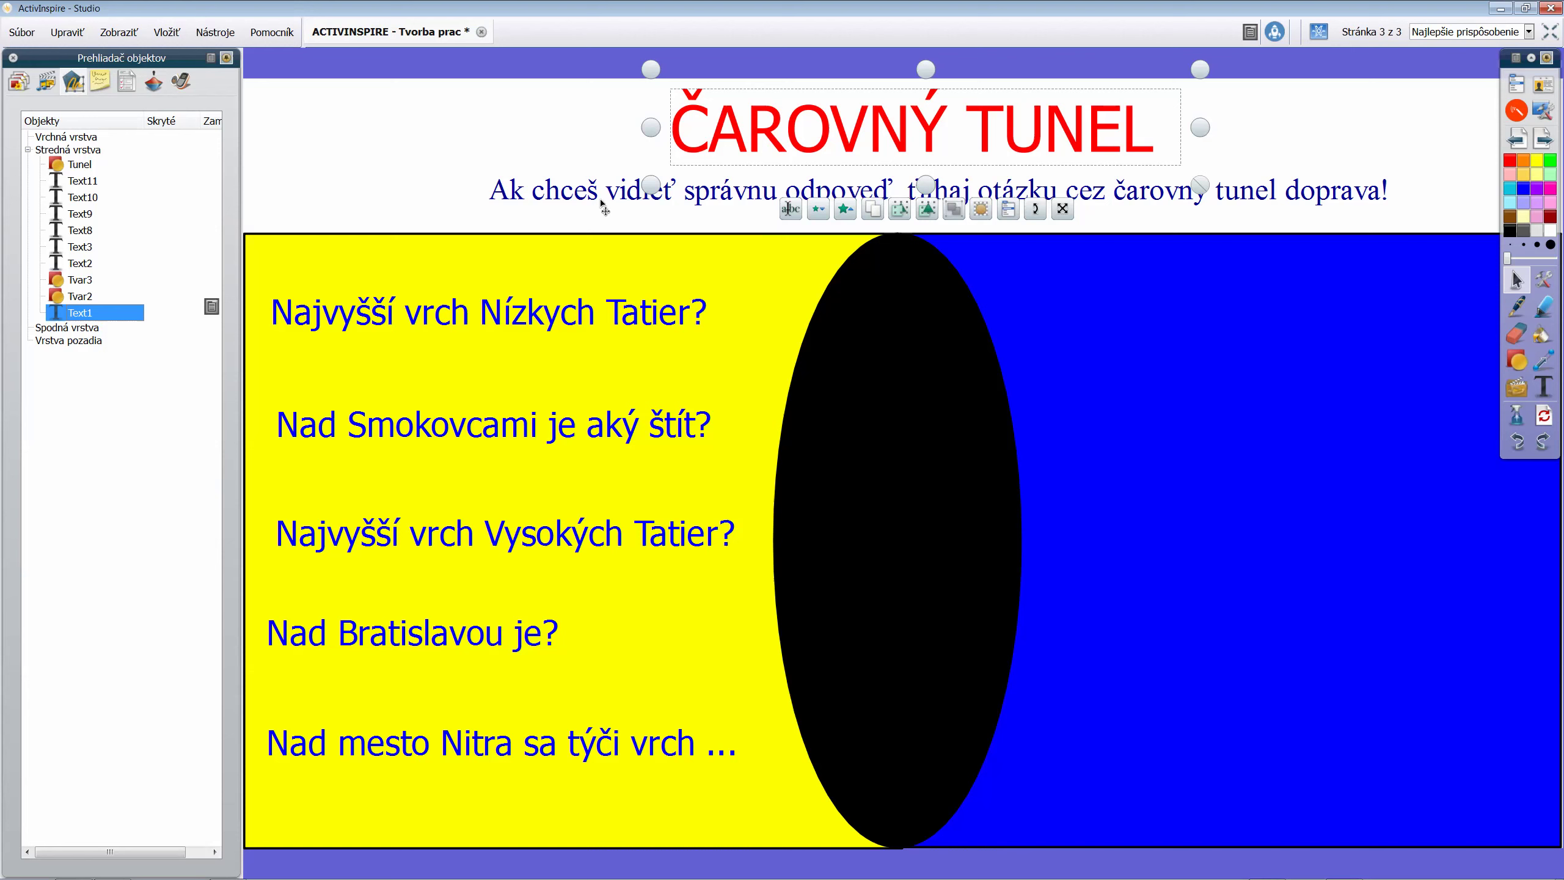
{"action": "left_click", "coordinate": [420, 128]}
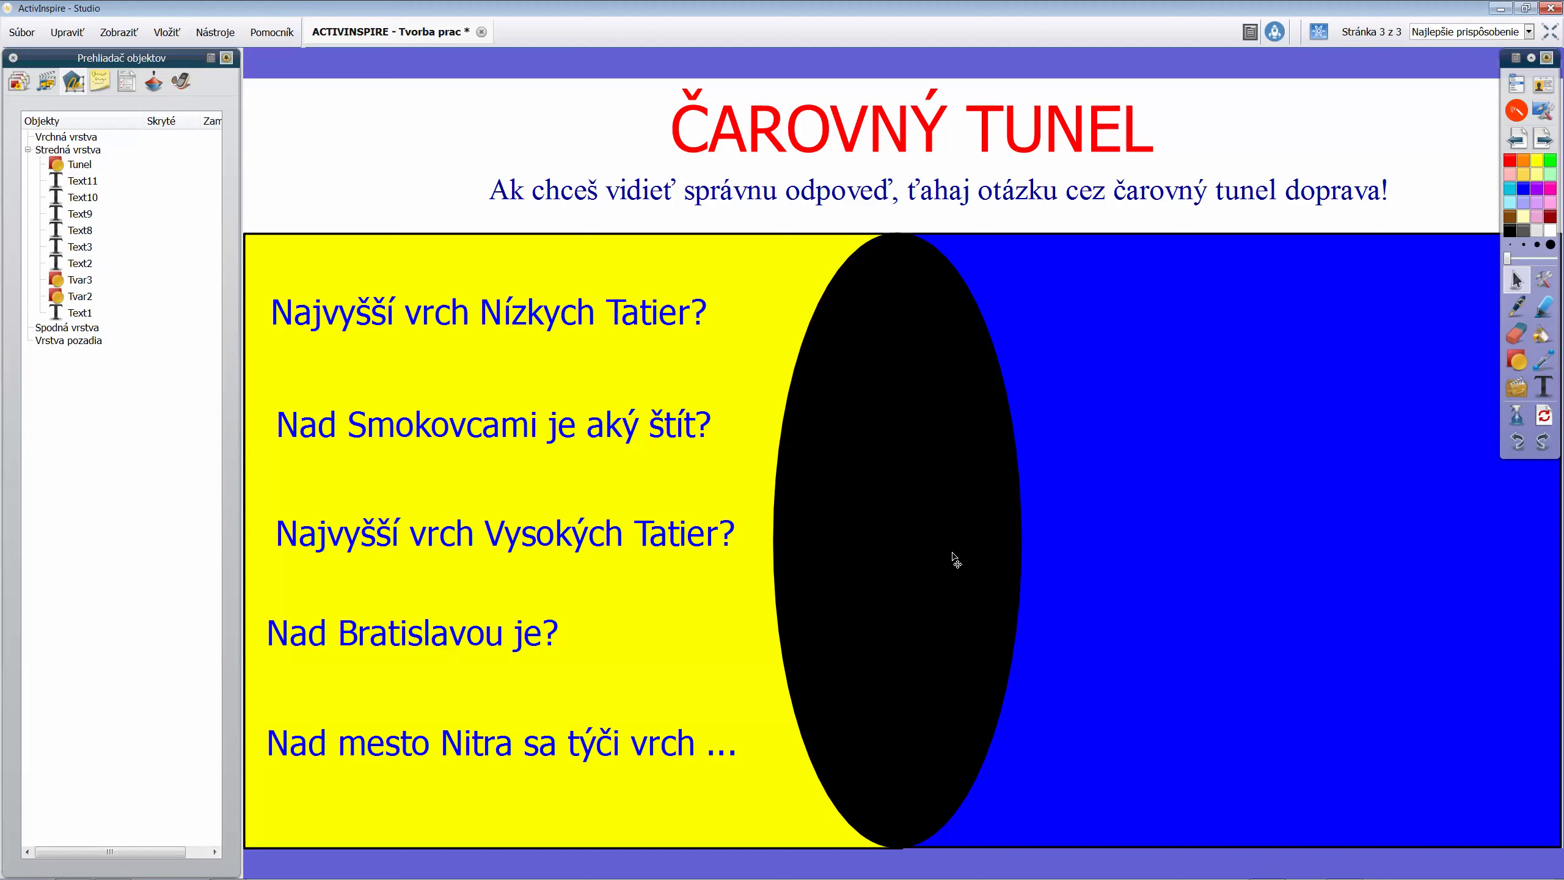
Try moving the tunnel ellipse and the blue rectangle out of place, undoing each move
{"action": "left_click_drag", "start_coordinate": [920, 442], "coordinate": [1210, 522]}
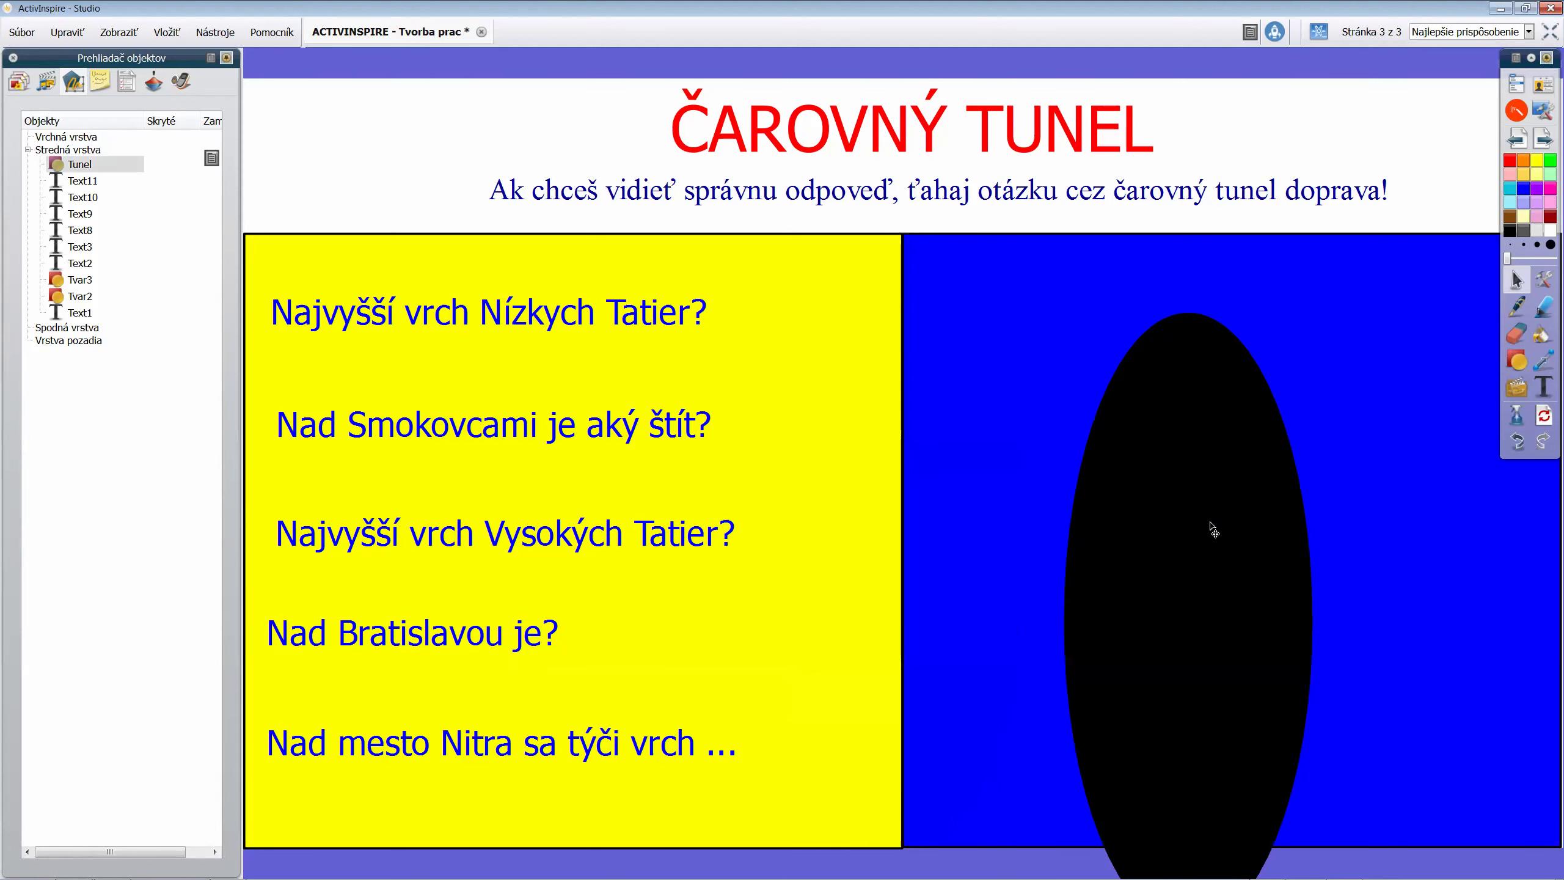
{"action": "left_click", "coordinate": [1519, 444]}
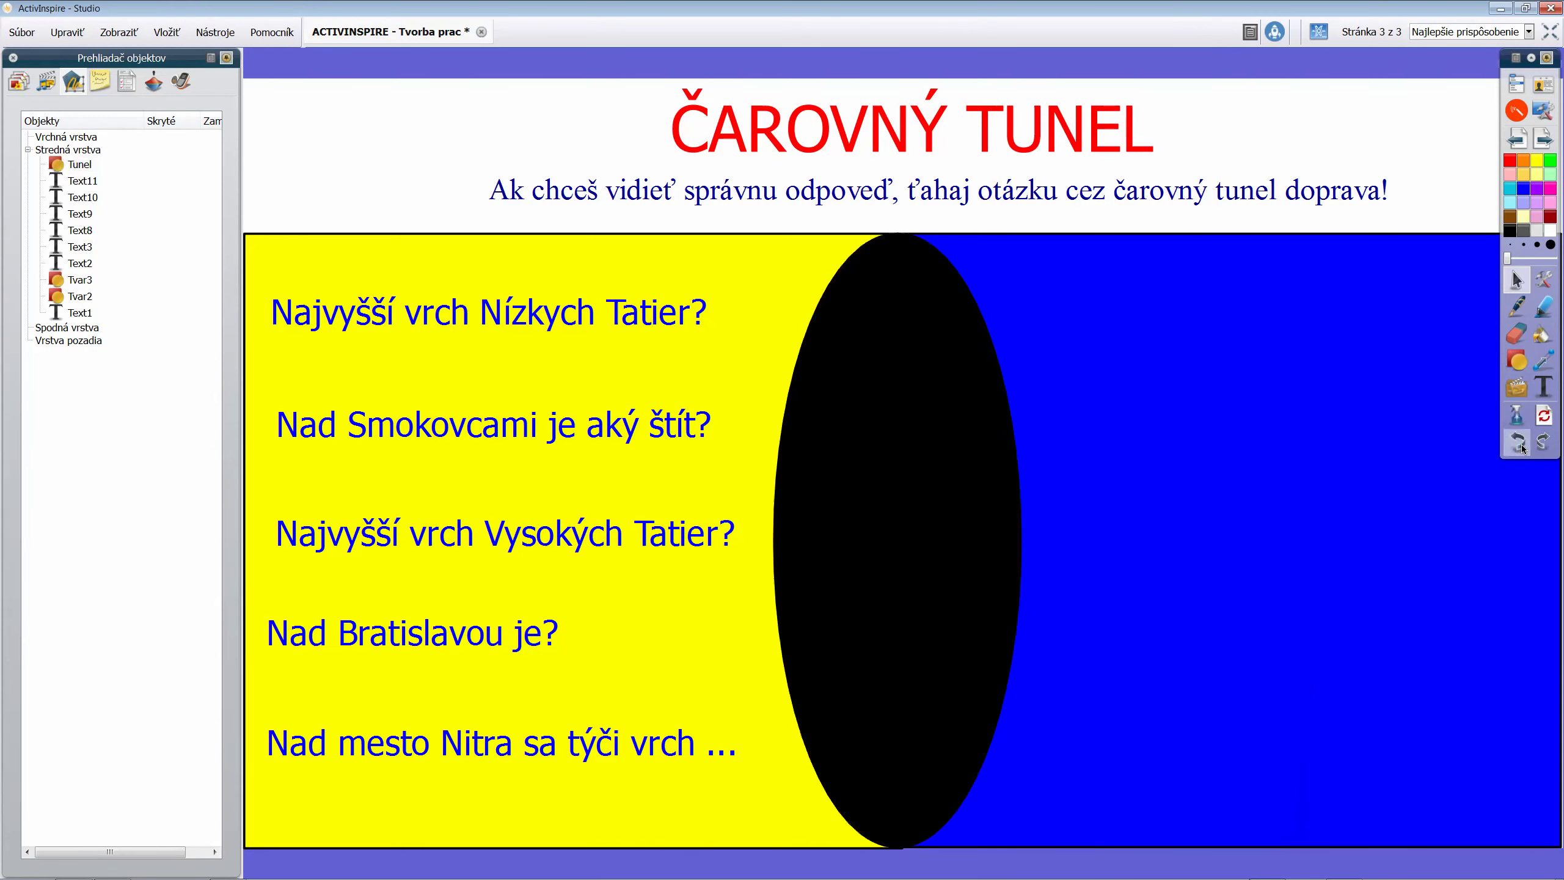
{"action": "left_click_drag", "start_coordinate": [1318, 389], "coordinate": [1204, 262]}
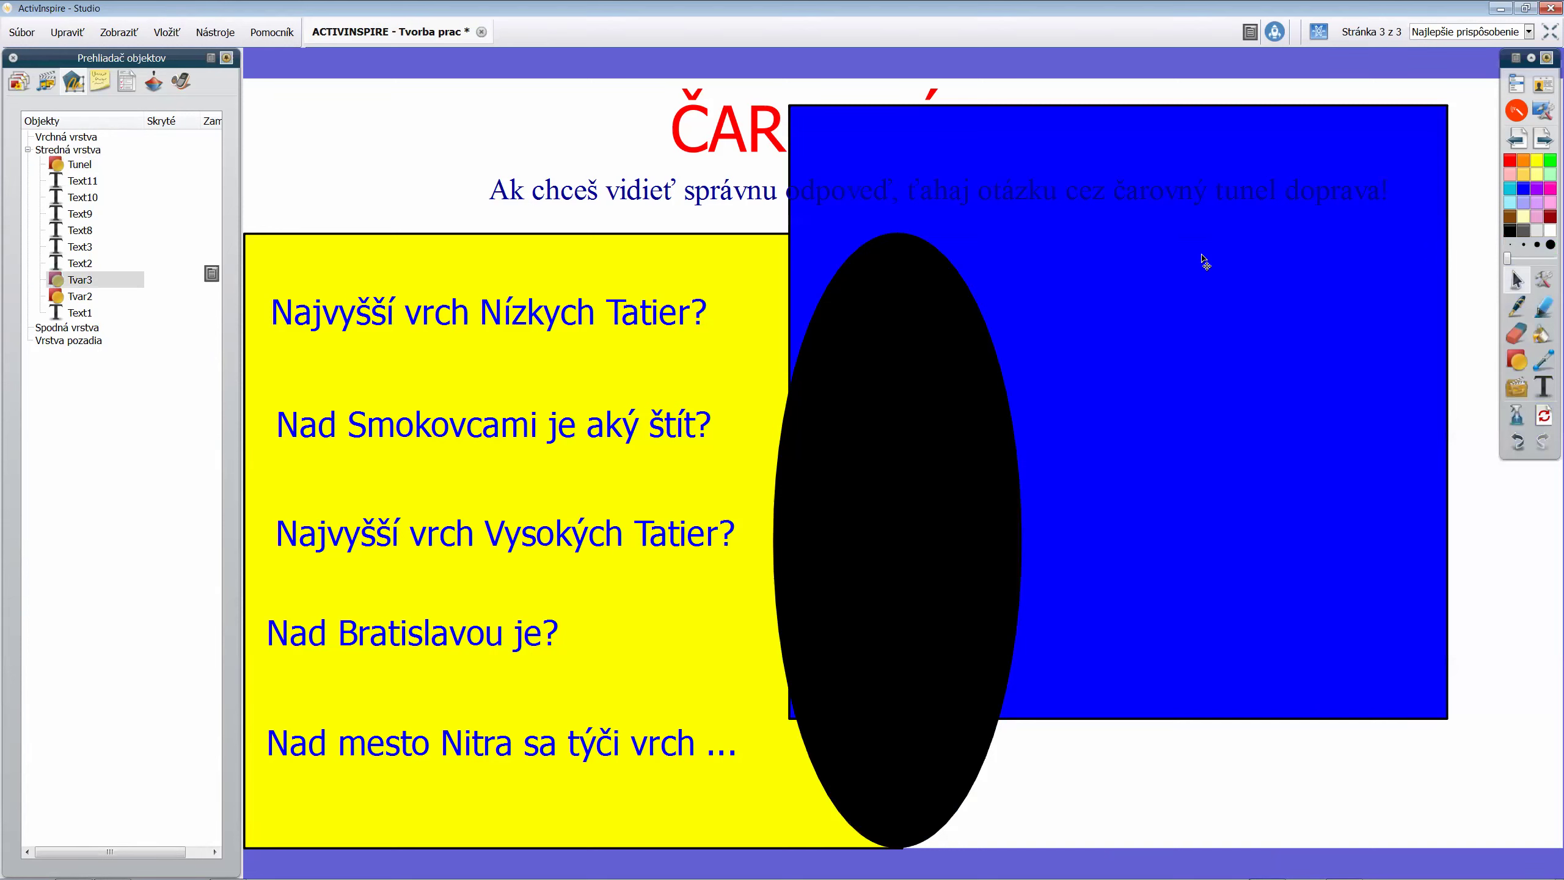
{"action": "left_click", "coordinate": [1520, 445]}
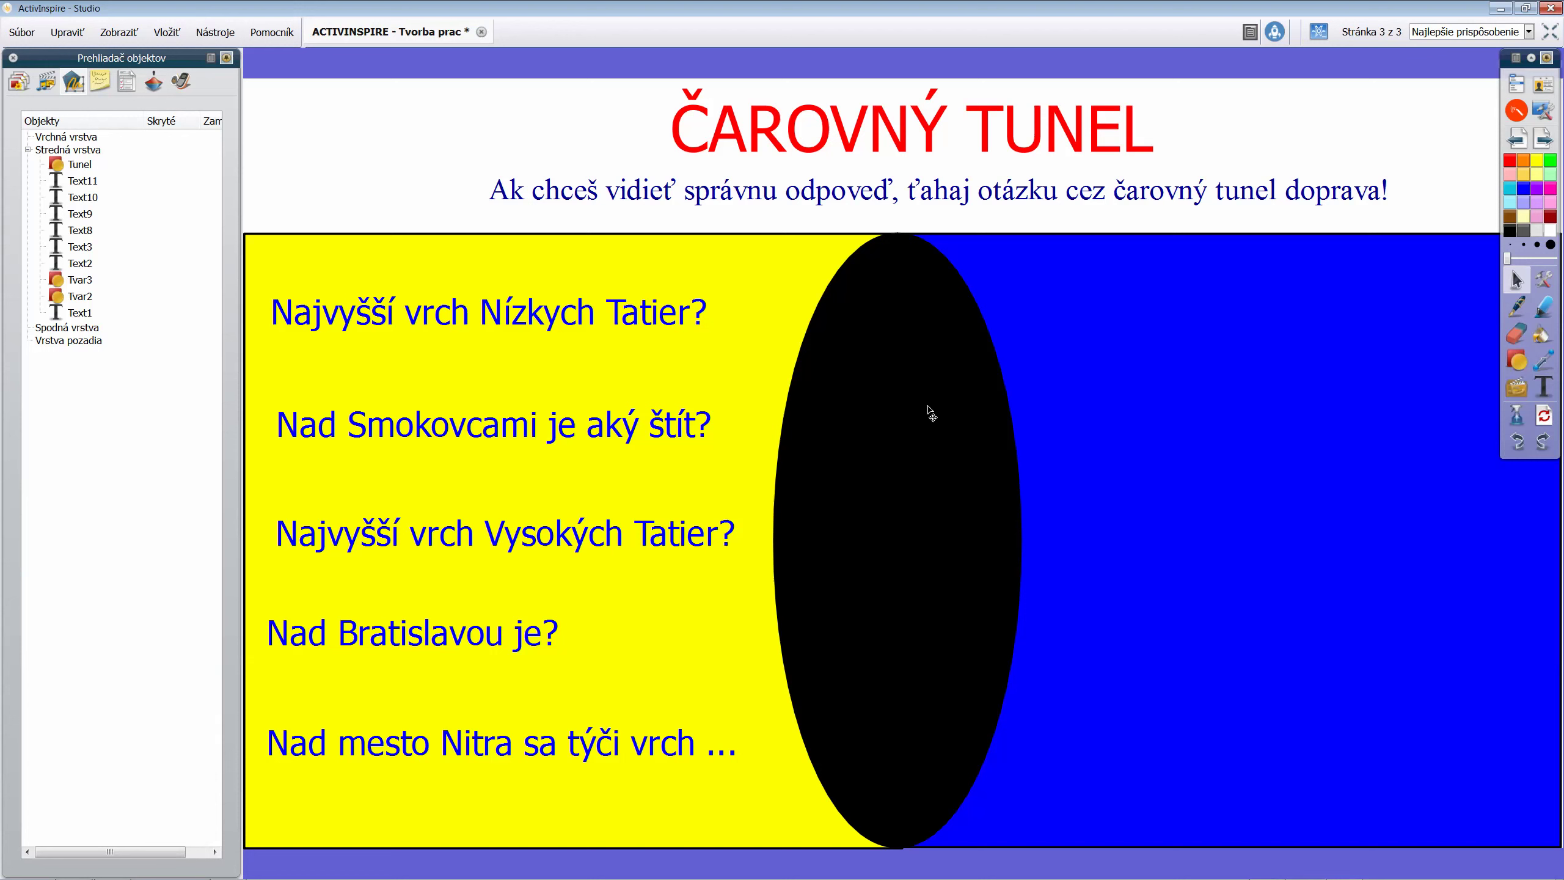
Lock the black tunnel ellipse in its position
{"action": "right_click", "coordinate": [897, 333]}
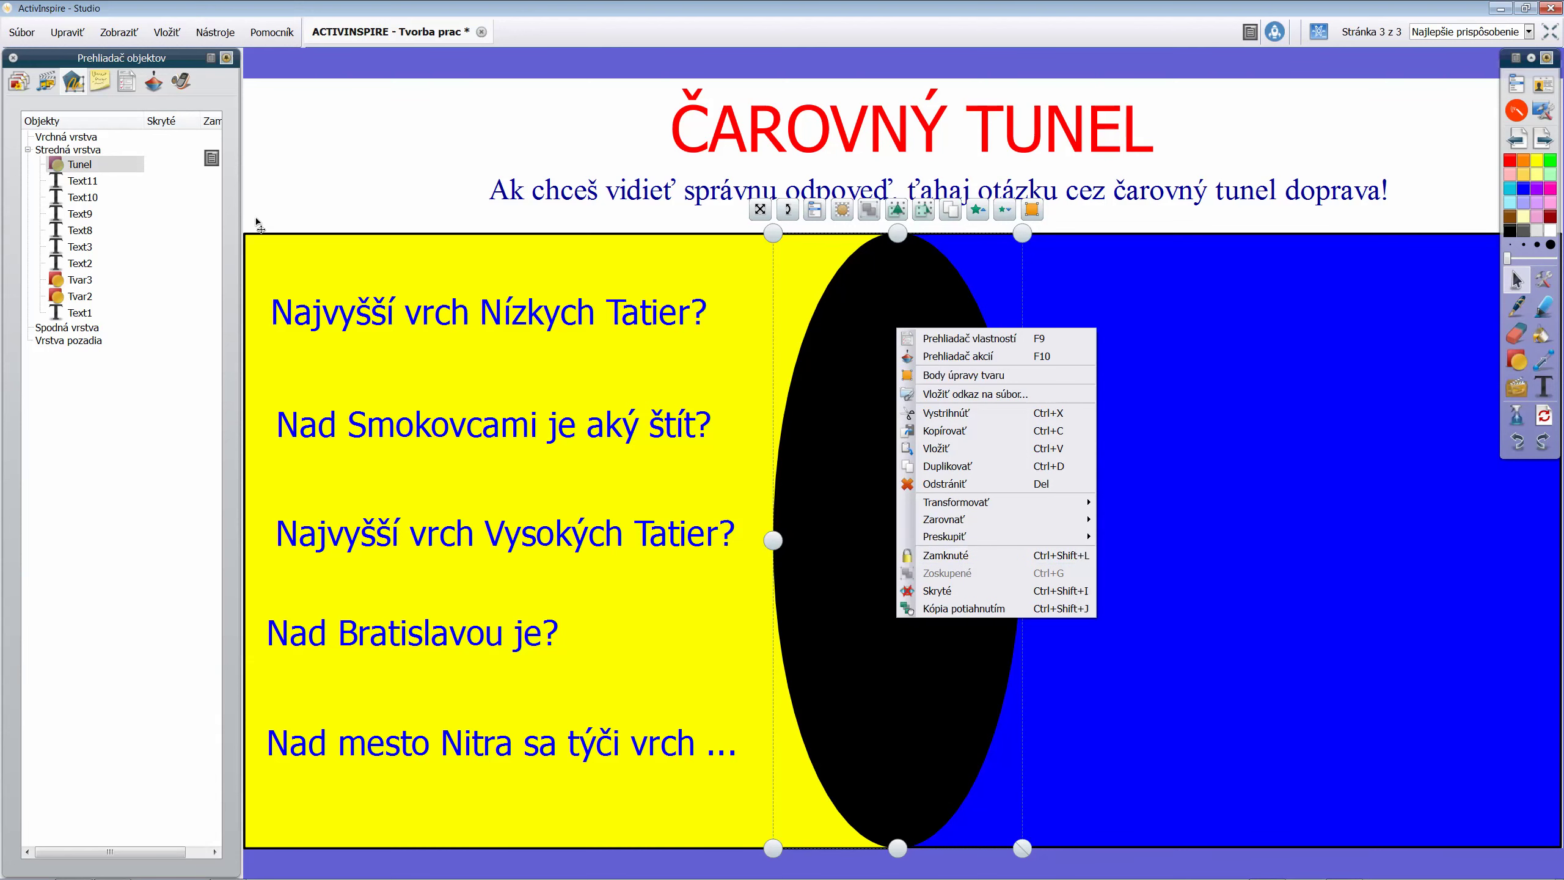
{"action": "left_click", "coordinate": [127, 86]}
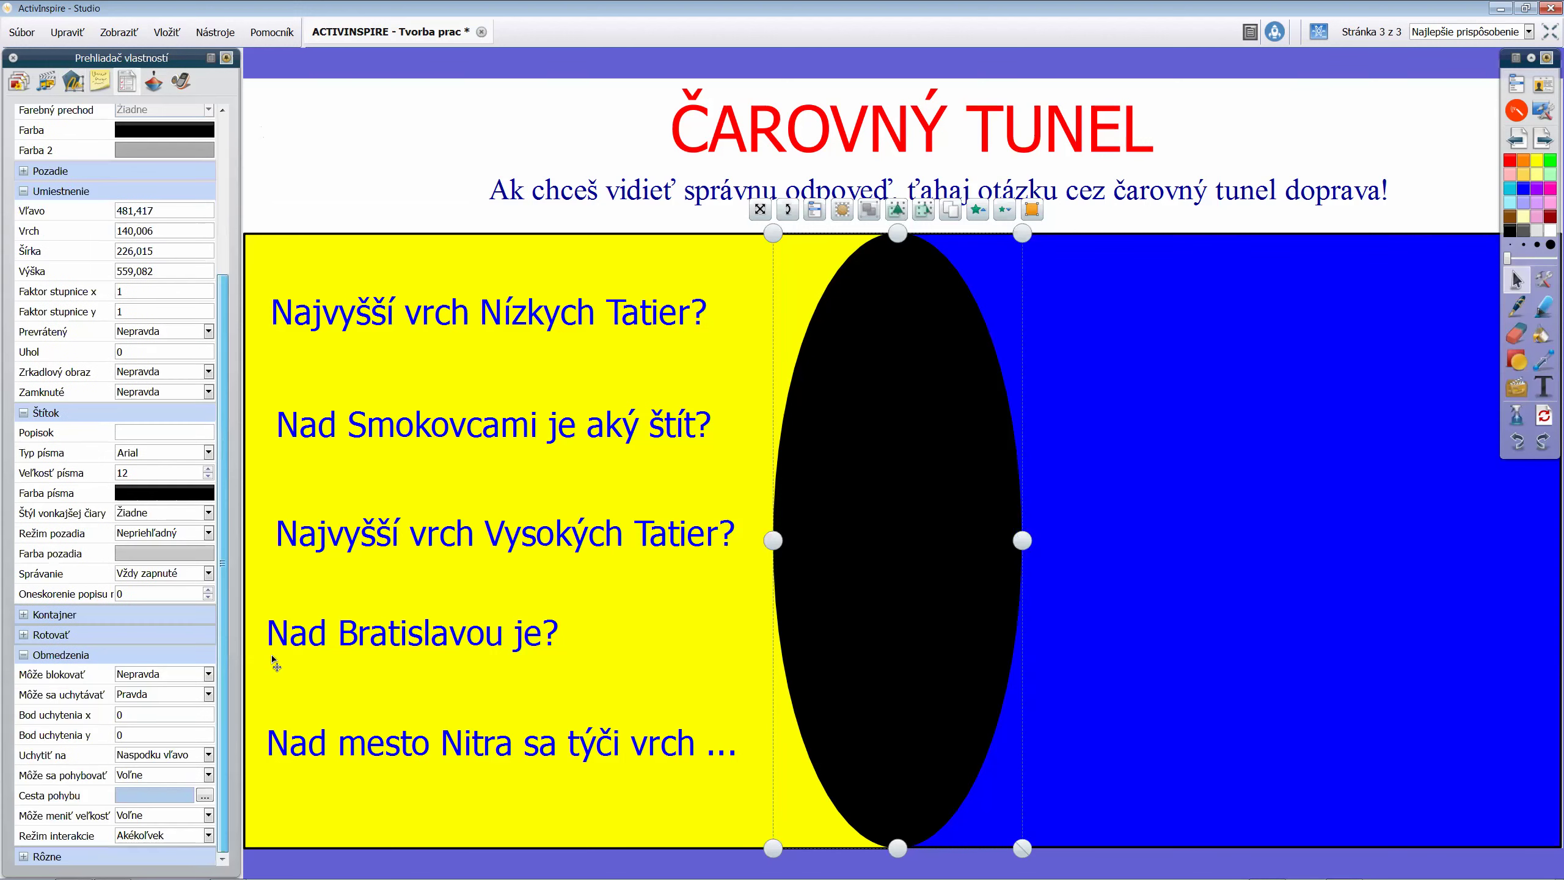
{"action": "right_click", "coordinate": [877, 442]}
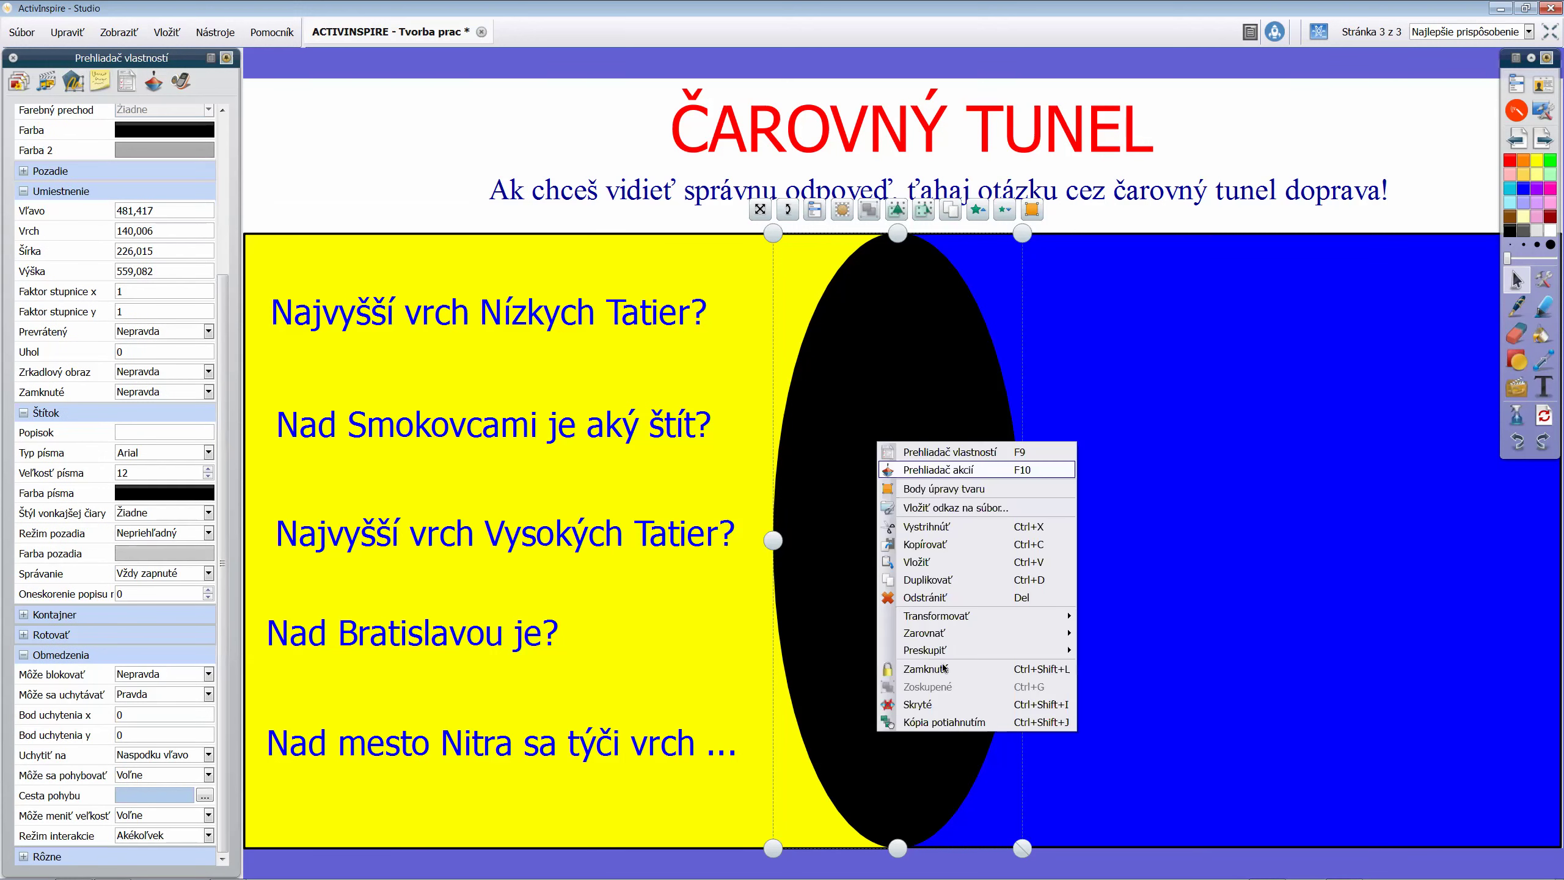
{"action": "left_click", "coordinate": [945, 670]}
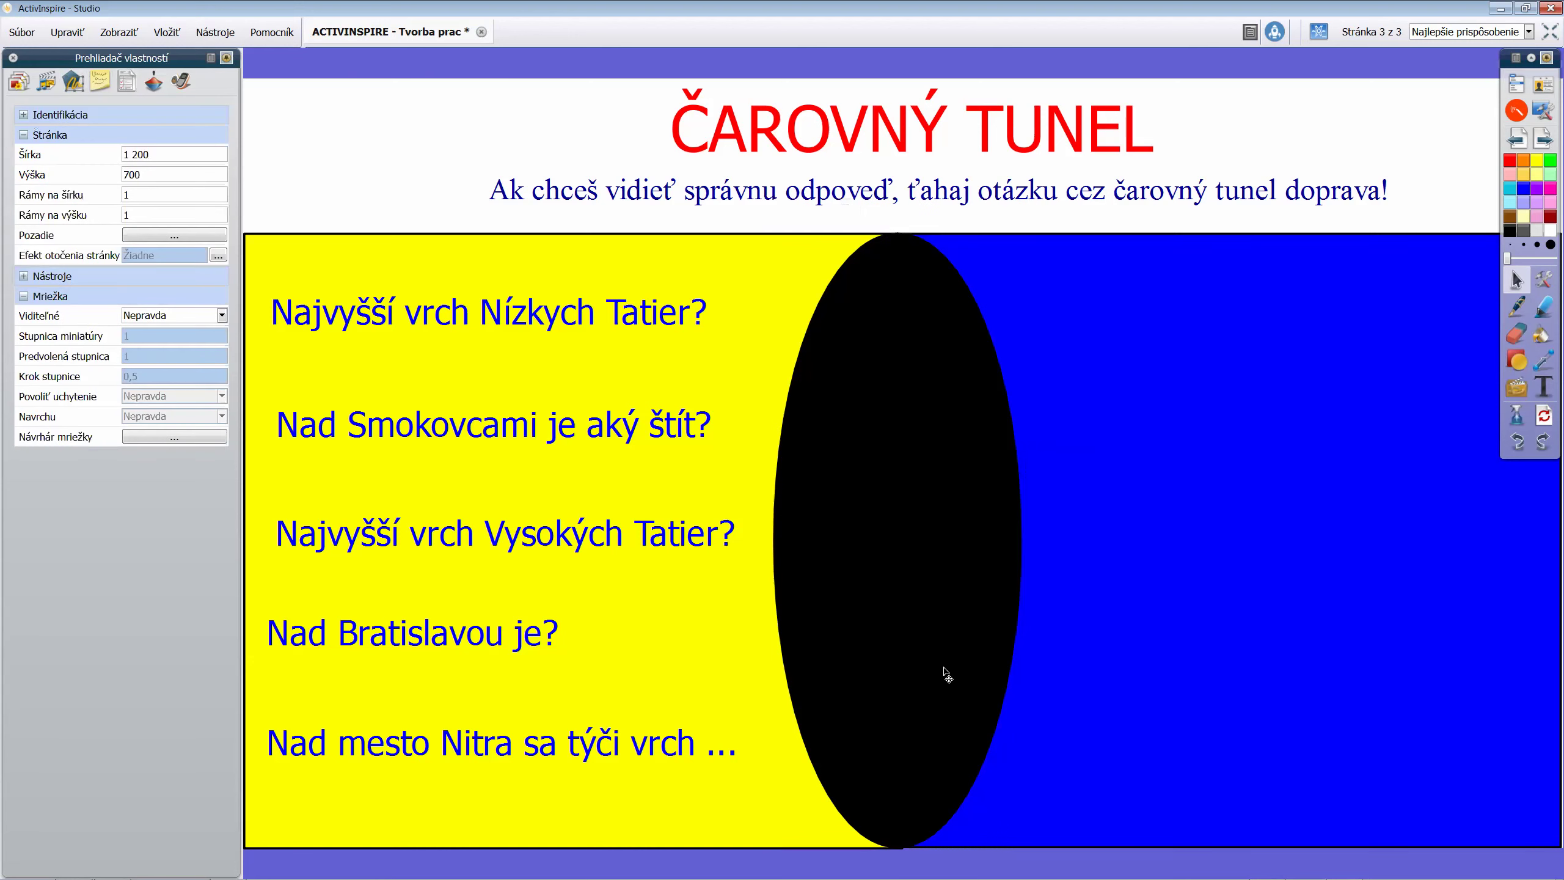
Test whether the locked tunnel ellipse can still be selected compared with the yellow and blue rectangles
{"action": "left_click", "coordinate": [930, 375]}
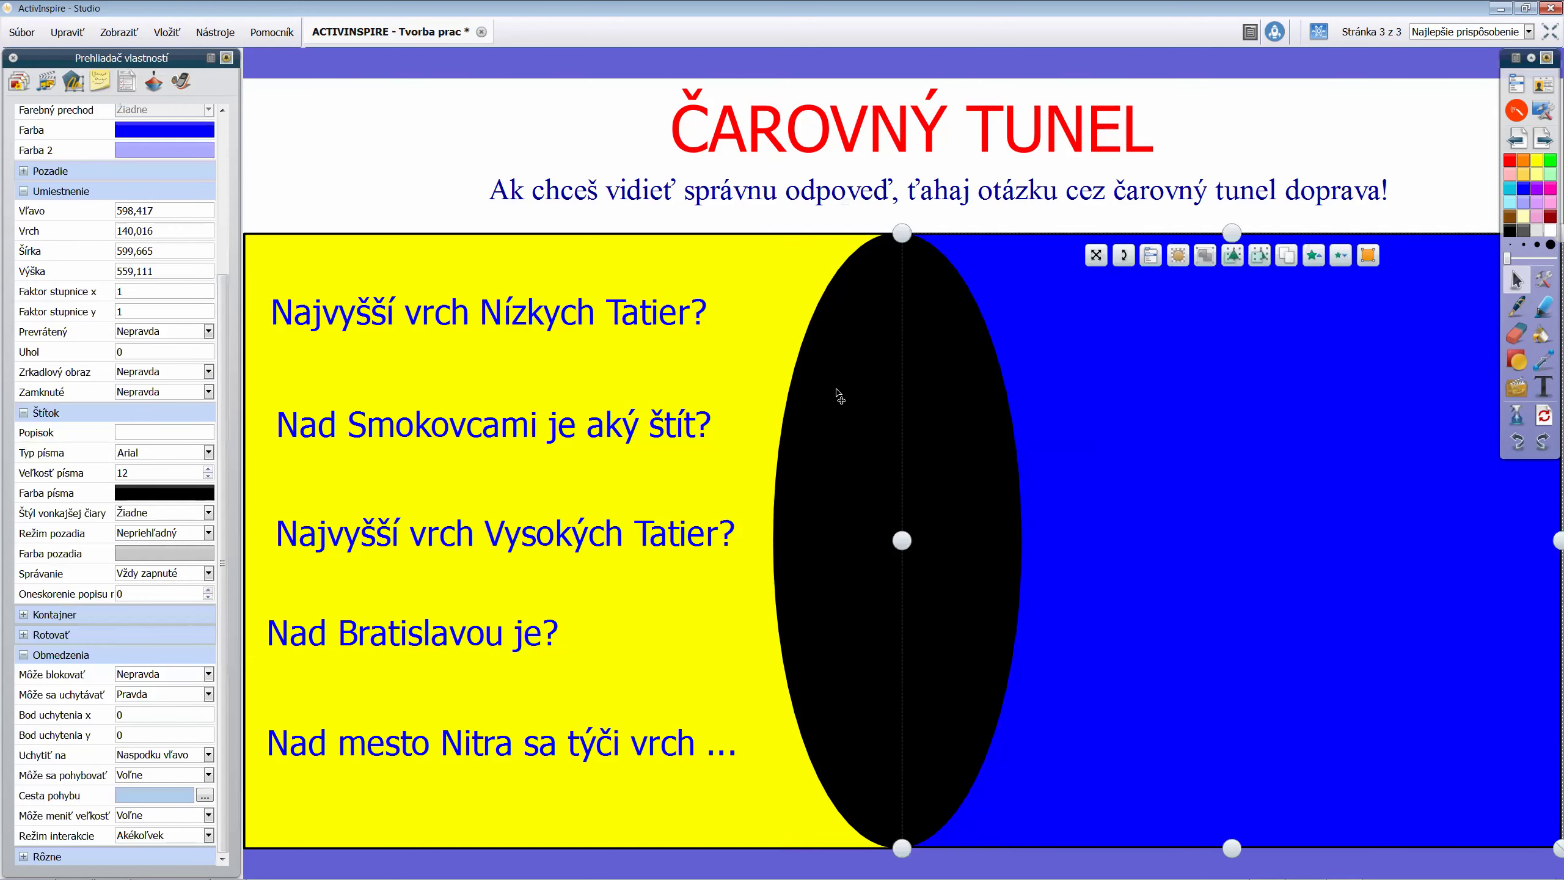
{"action": "left_click", "coordinate": [844, 397]}
{"action": "left_click", "coordinate": [954, 362]}
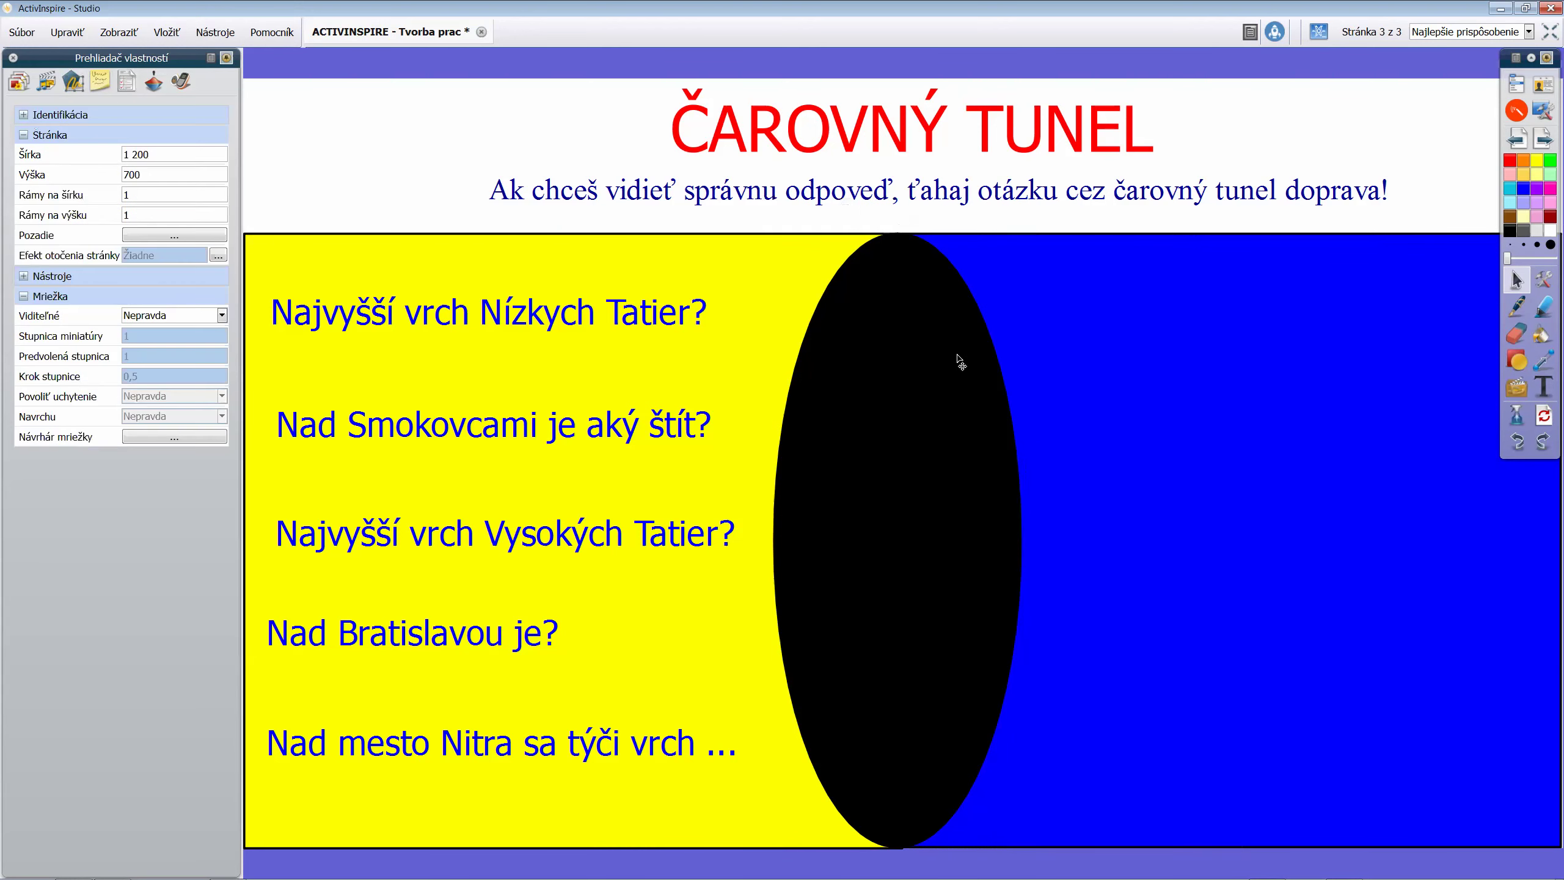
{"action": "left_click", "coordinate": [898, 362]}
{"action": "left_click", "coordinate": [775, 276]}
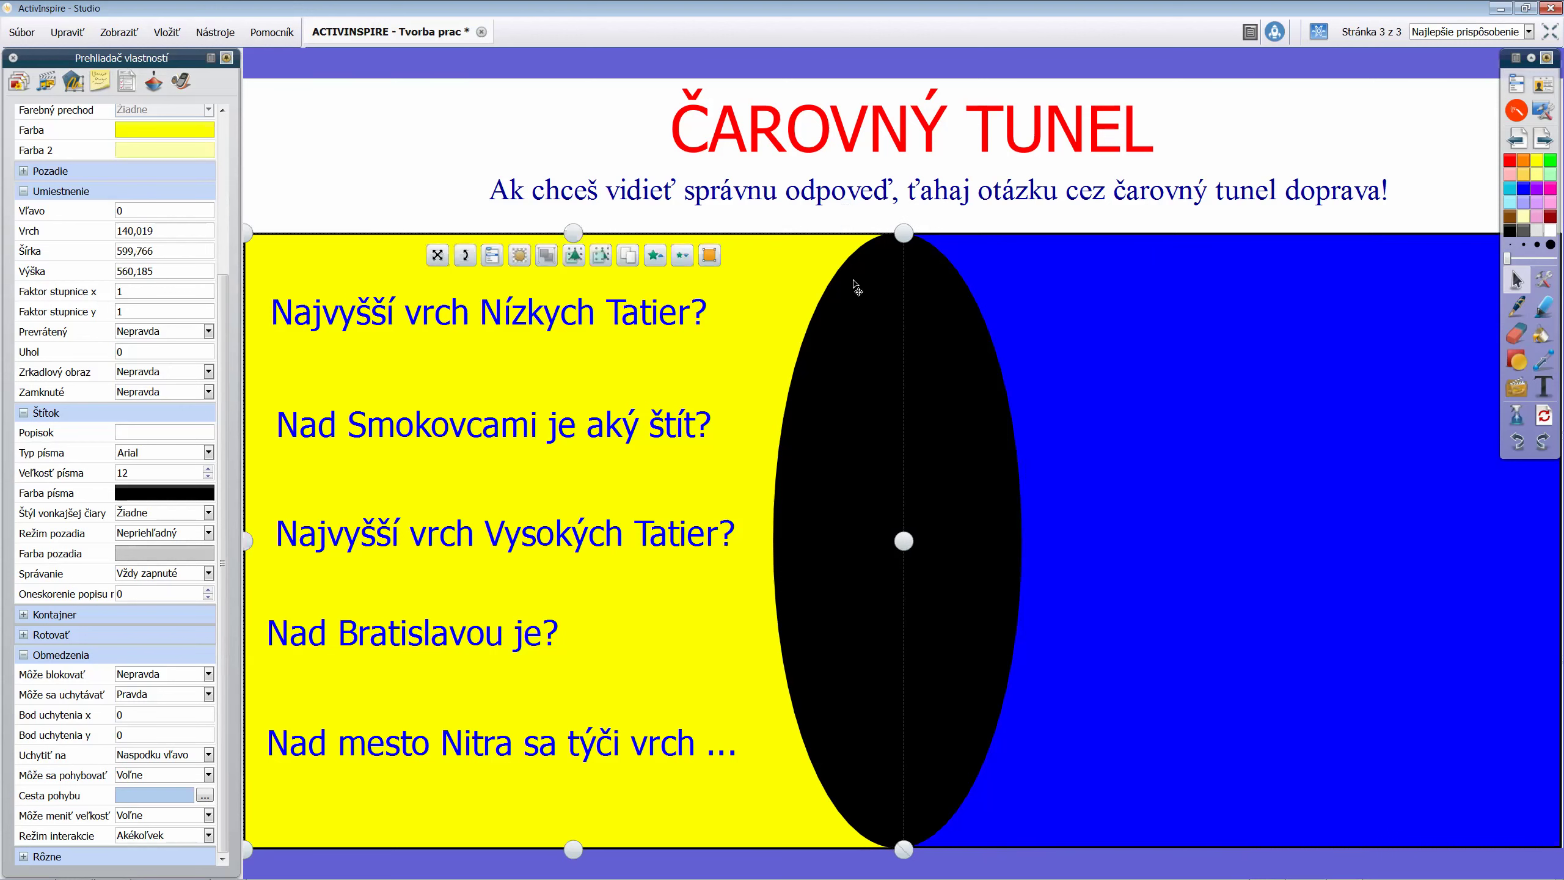
{"action": "left_click", "coordinate": [946, 373]}
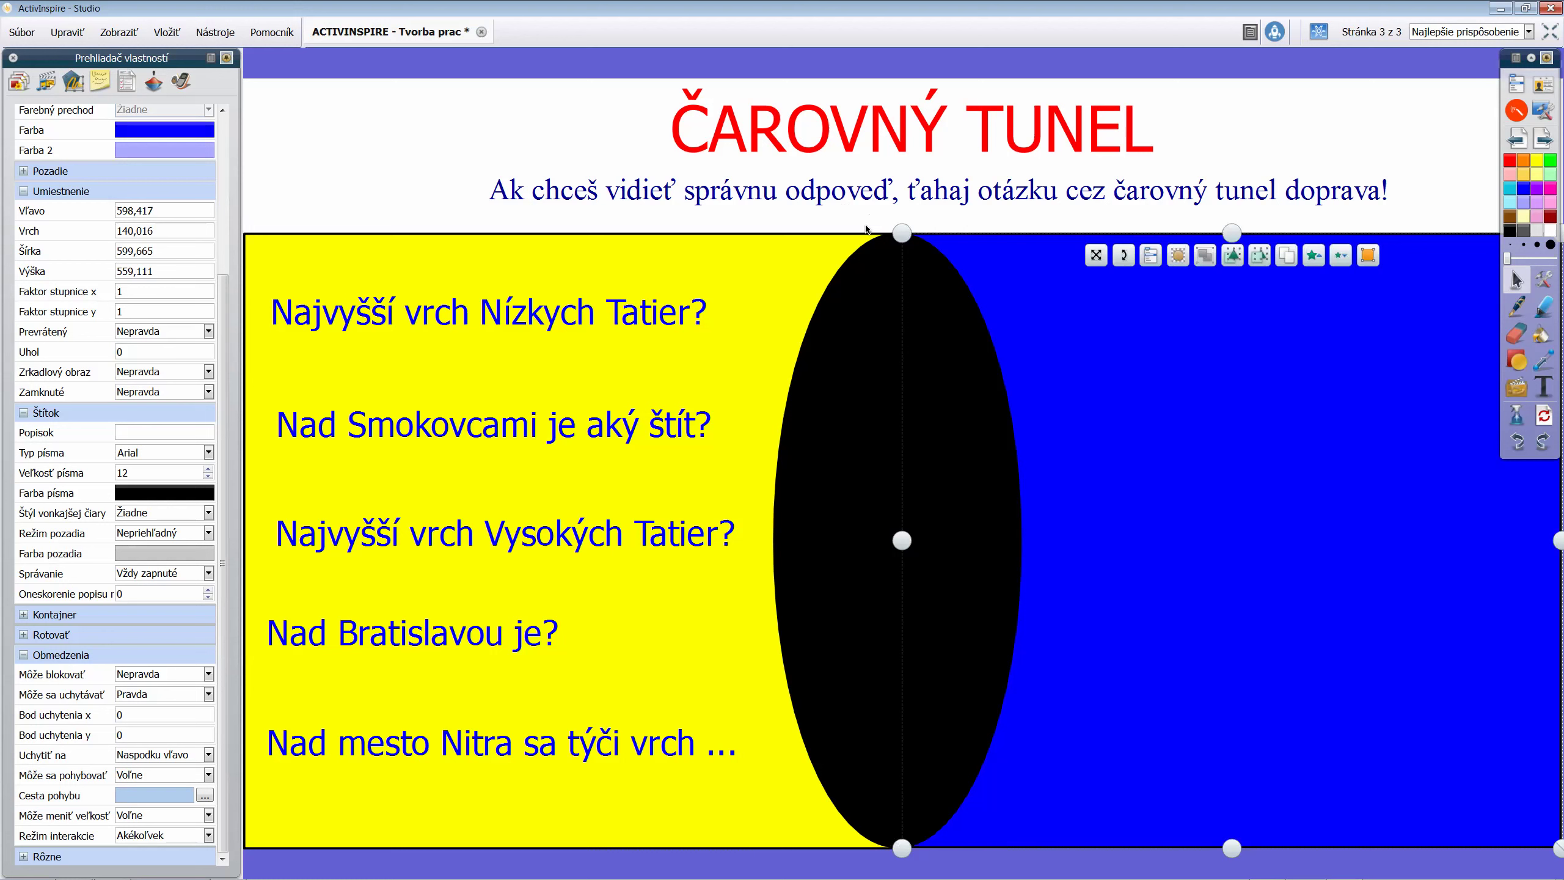
Turn on design mode, select the locked tunnel ellipse and review its properties, expanding the Vzhľad section
{"action": "left_click", "coordinate": [1316, 33]}
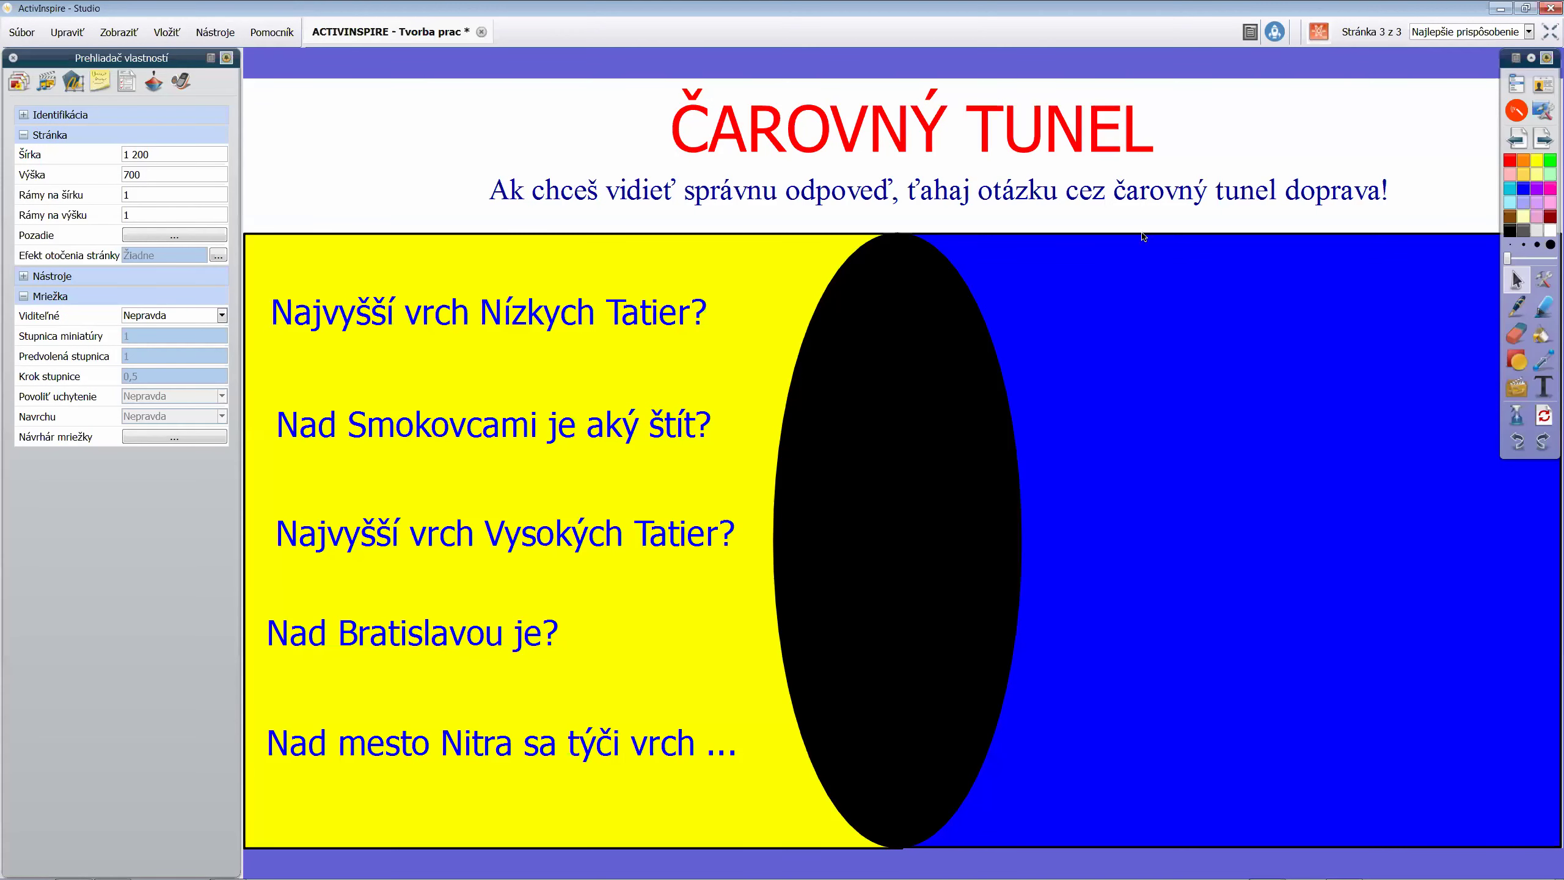
{"action": "left_click", "coordinate": [907, 451]}
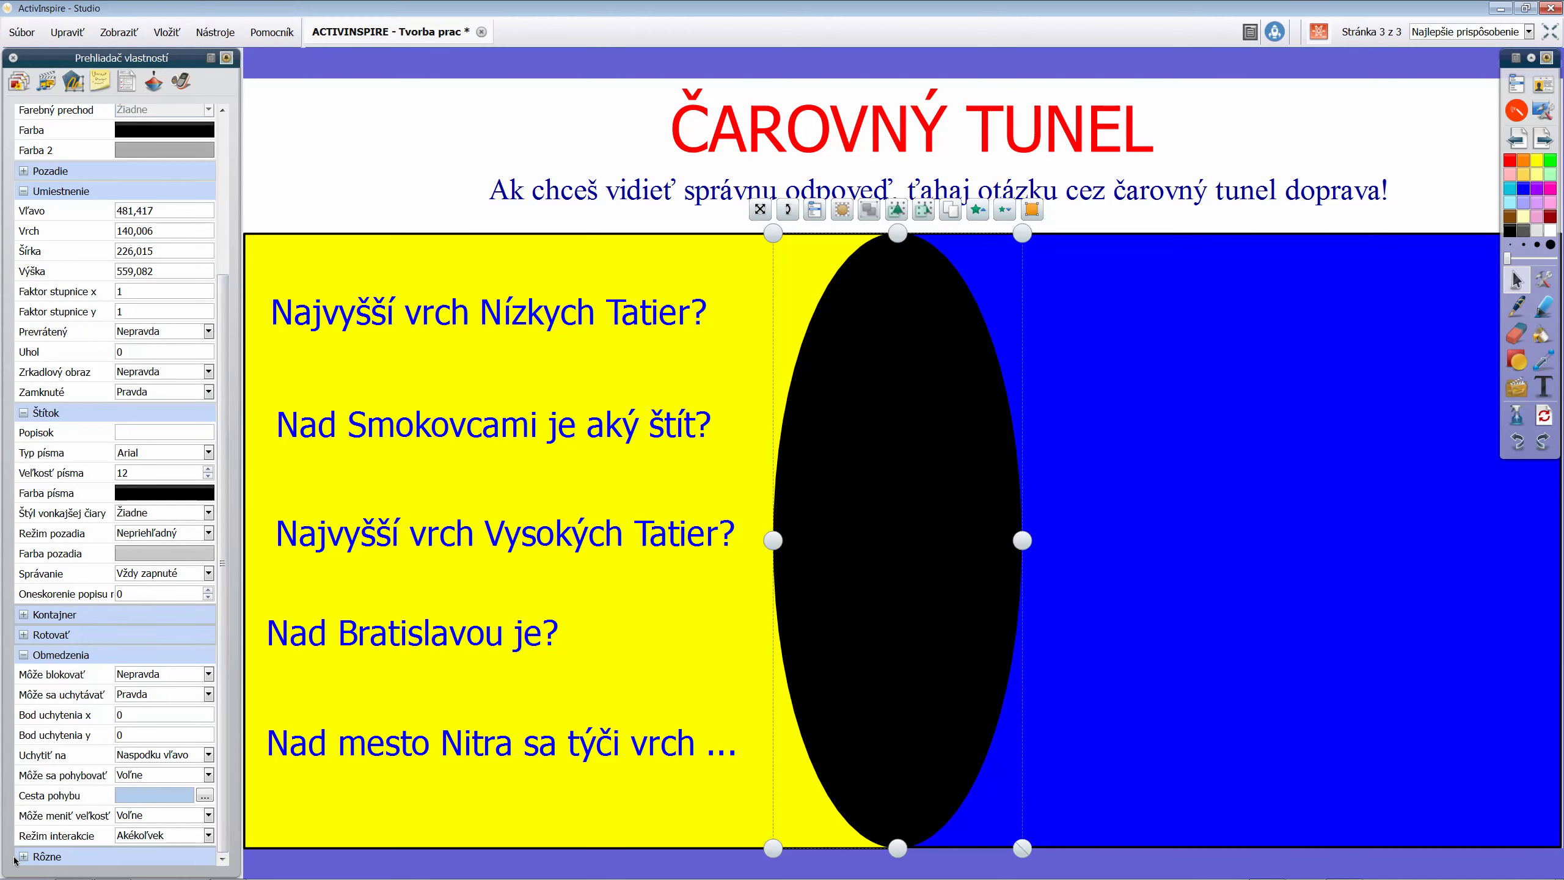
{"action": "scroll", "coordinate": [169, 771], "scroll_direction": "down", "scroll_amount": 1}
{"action": "scroll", "coordinate": [233, 841], "scroll_direction": "down", "scroll_amount": 1}
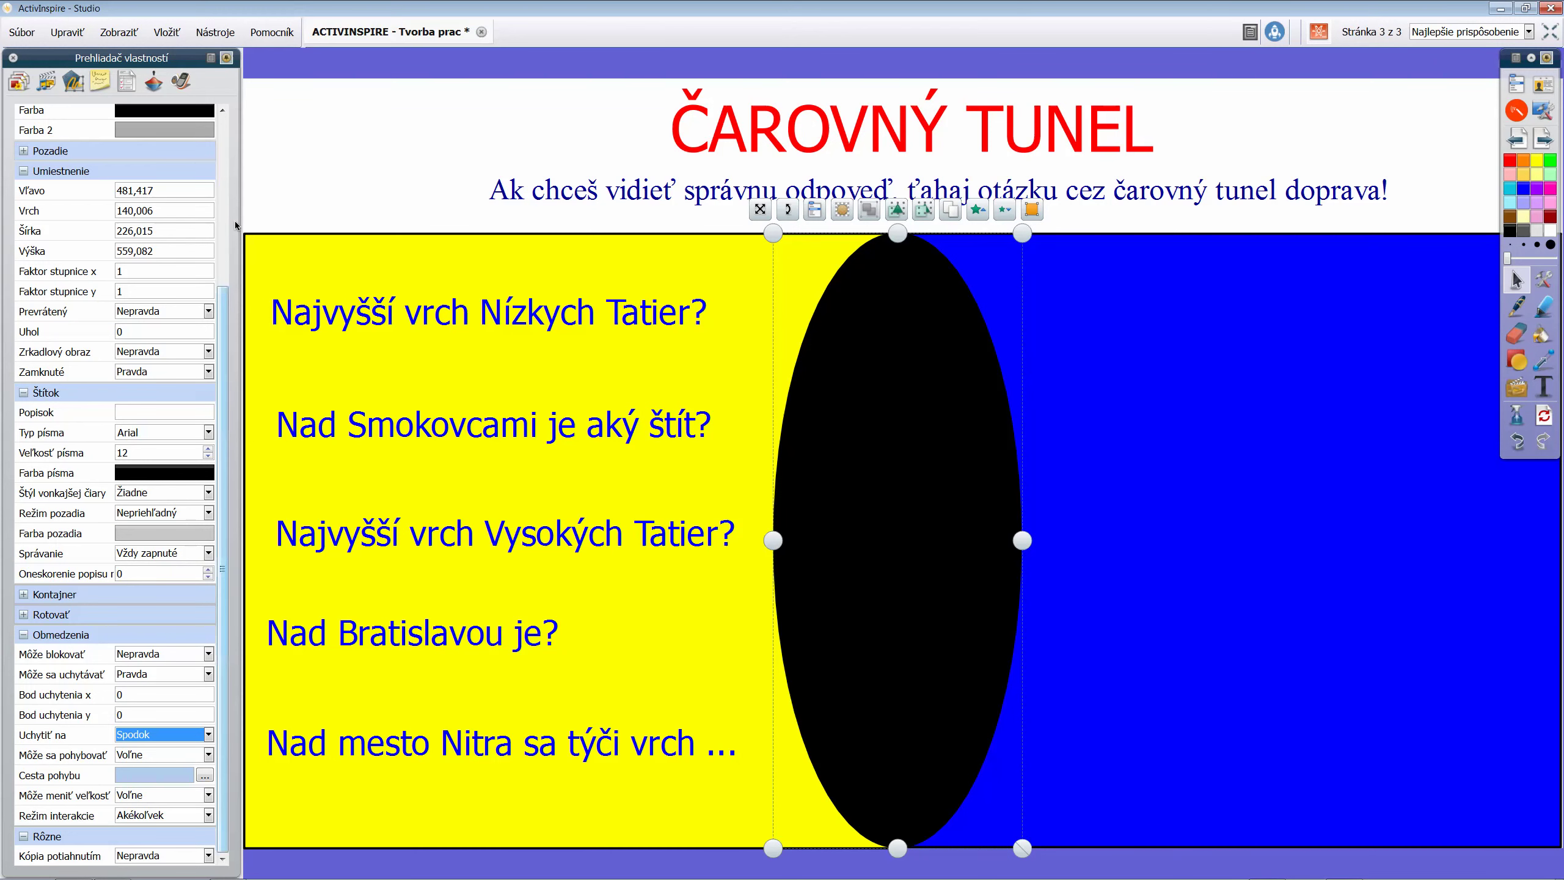
{"action": "scroll", "coordinate": [236, 226], "scroll_direction": "up", "scroll_amount": 4}
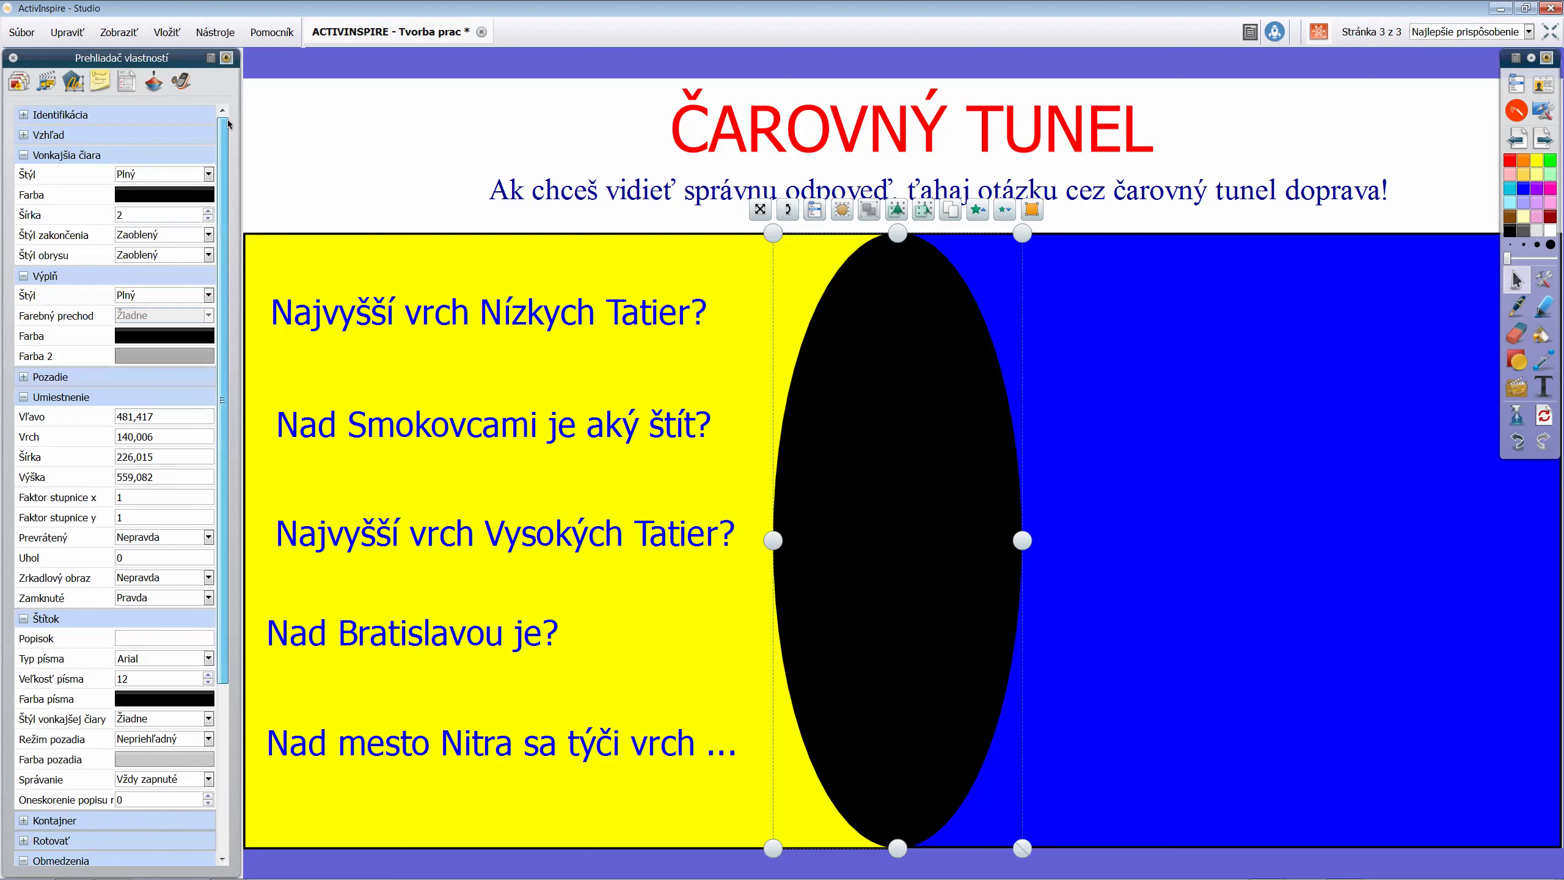
{"action": "left_click", "coordinate": [24, 115]}
{"action": "left_click", "coordinate": [24, 116]}
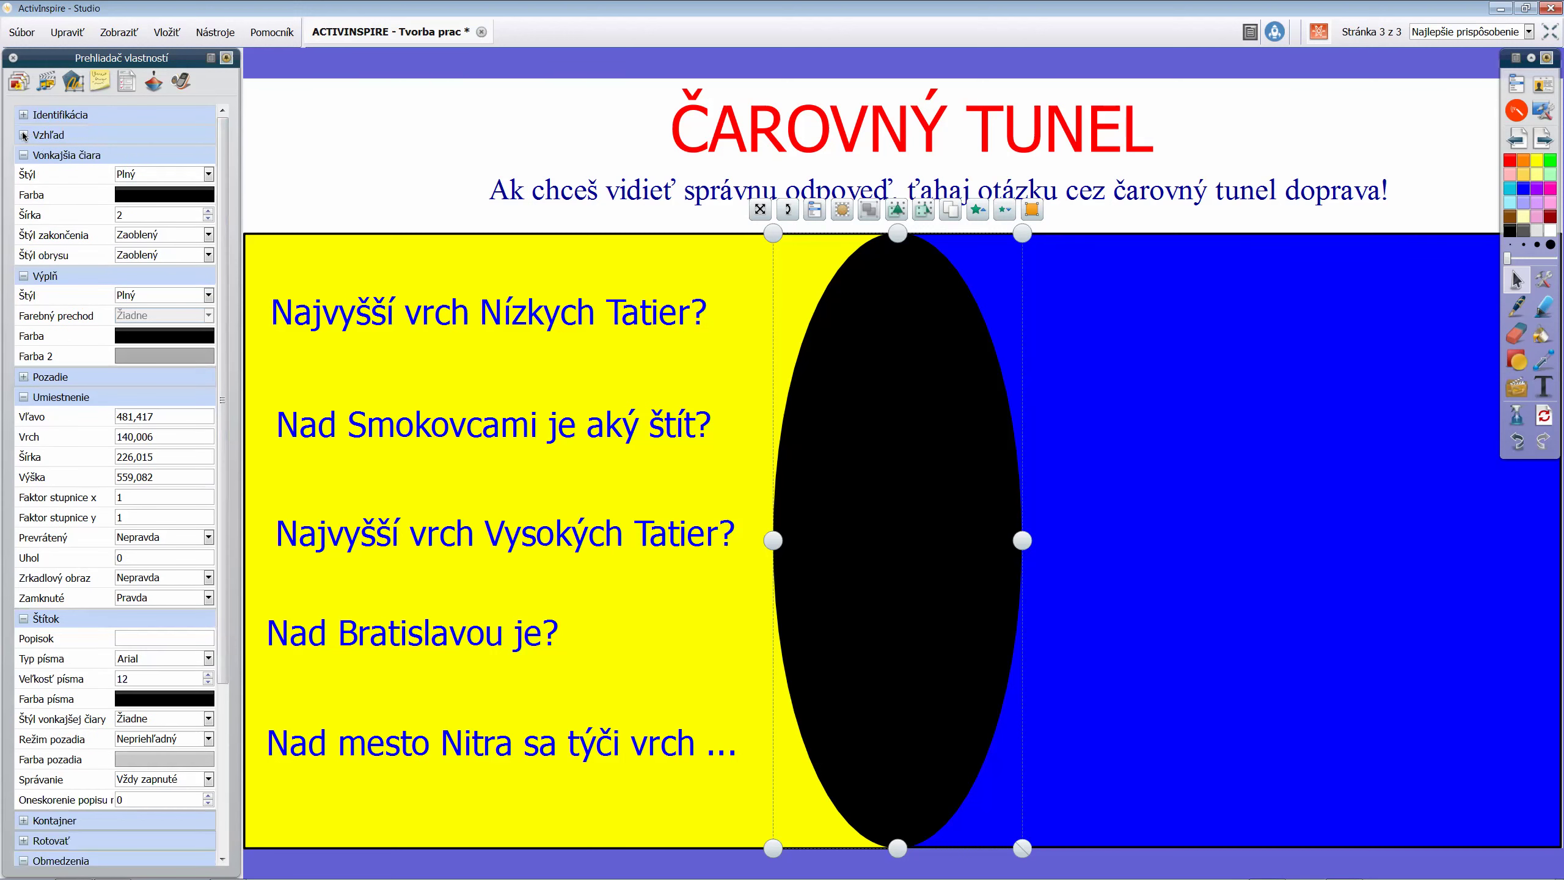
{"action": "left_click", "coordinate": [24, 135]}
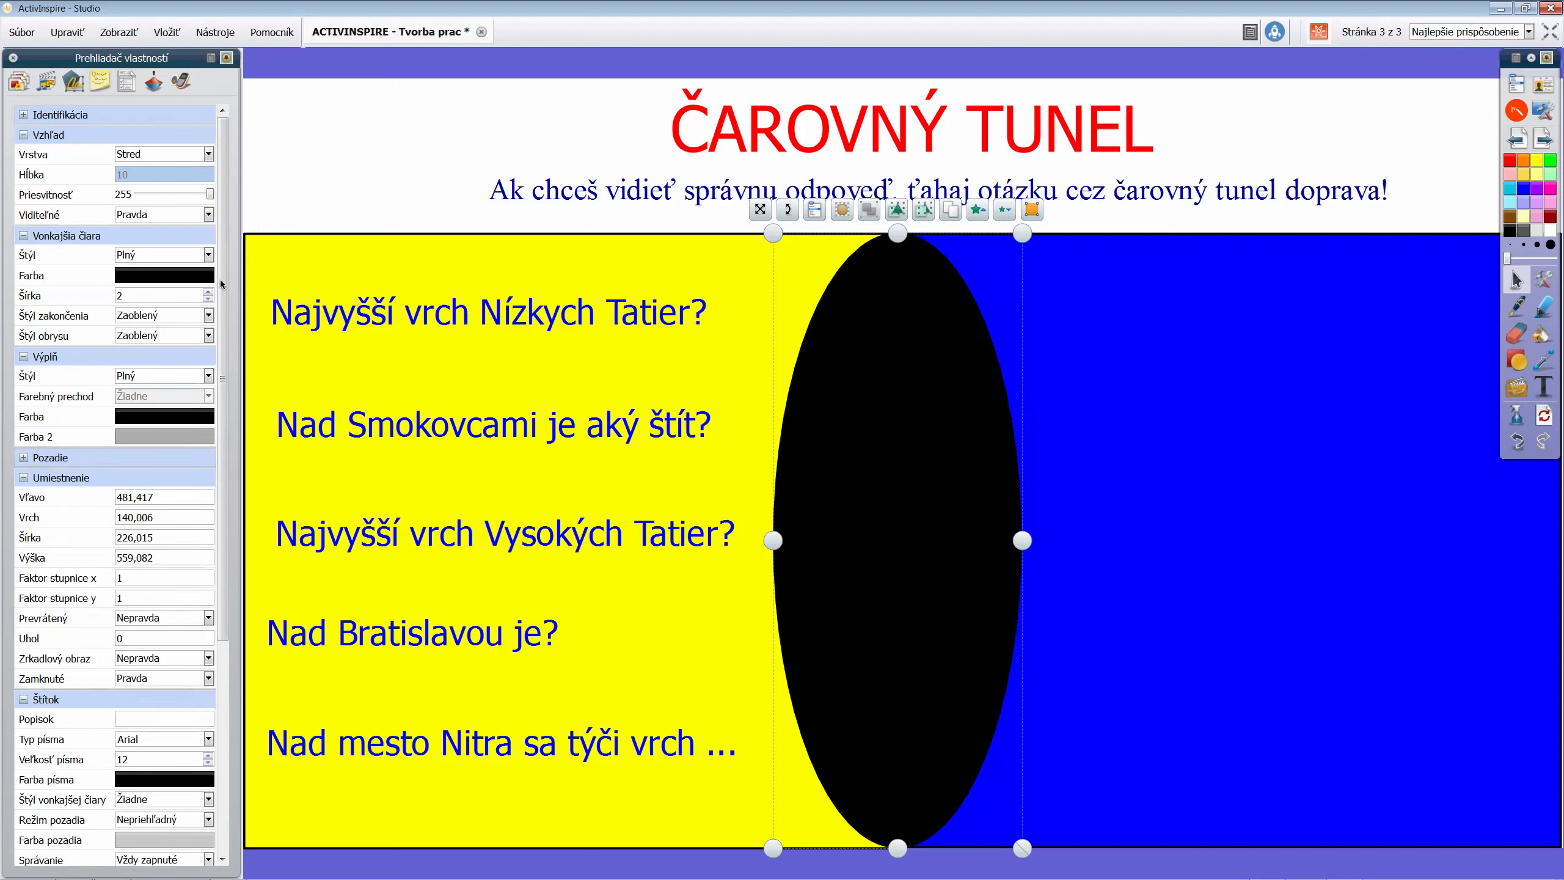
{"action": "scroll", "coordinate": [225, 295], "scroll_direction": "down", "scroll_amount": 4}
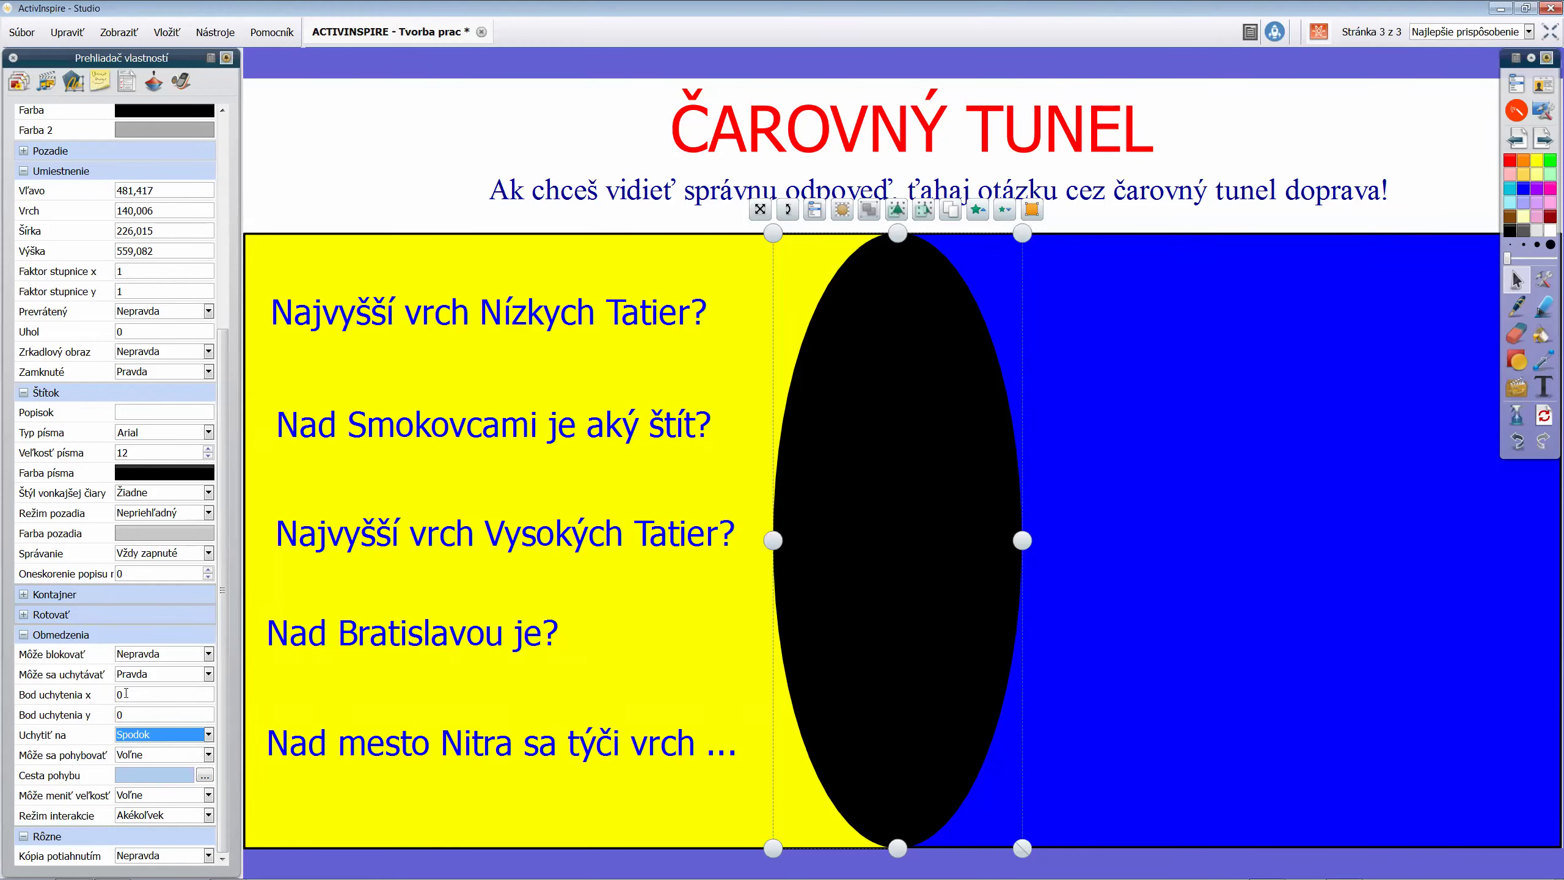
Show the page's object list and lock the blue rectangle and the yellow rectangle in place
{"action": "left_click", "coordinate": [75, 86]}
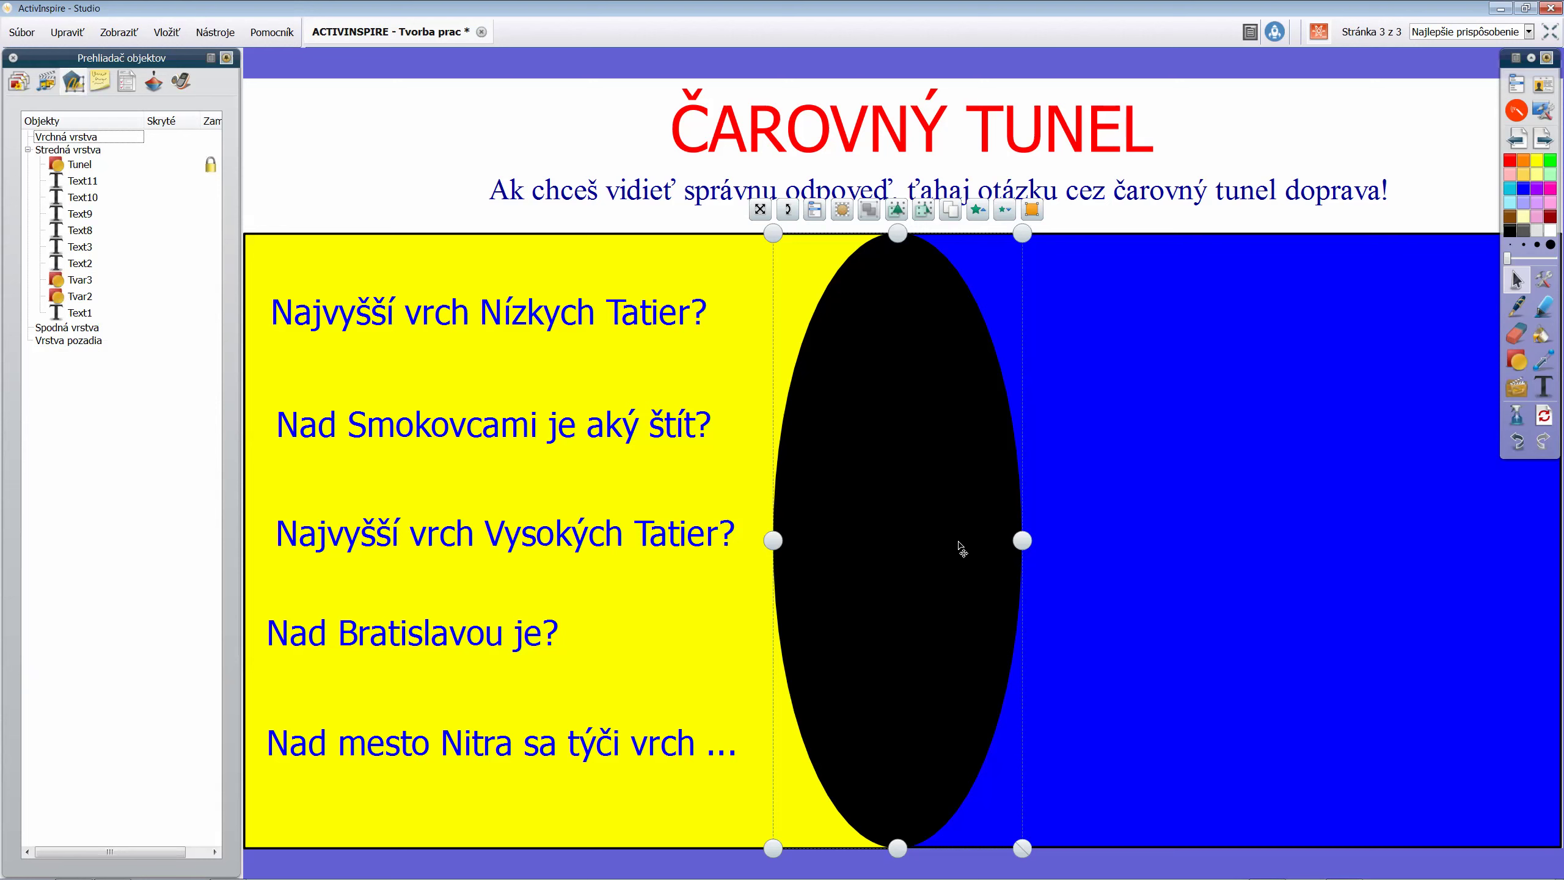
{"action": "right_click", "coordinate": [1202, 317]}
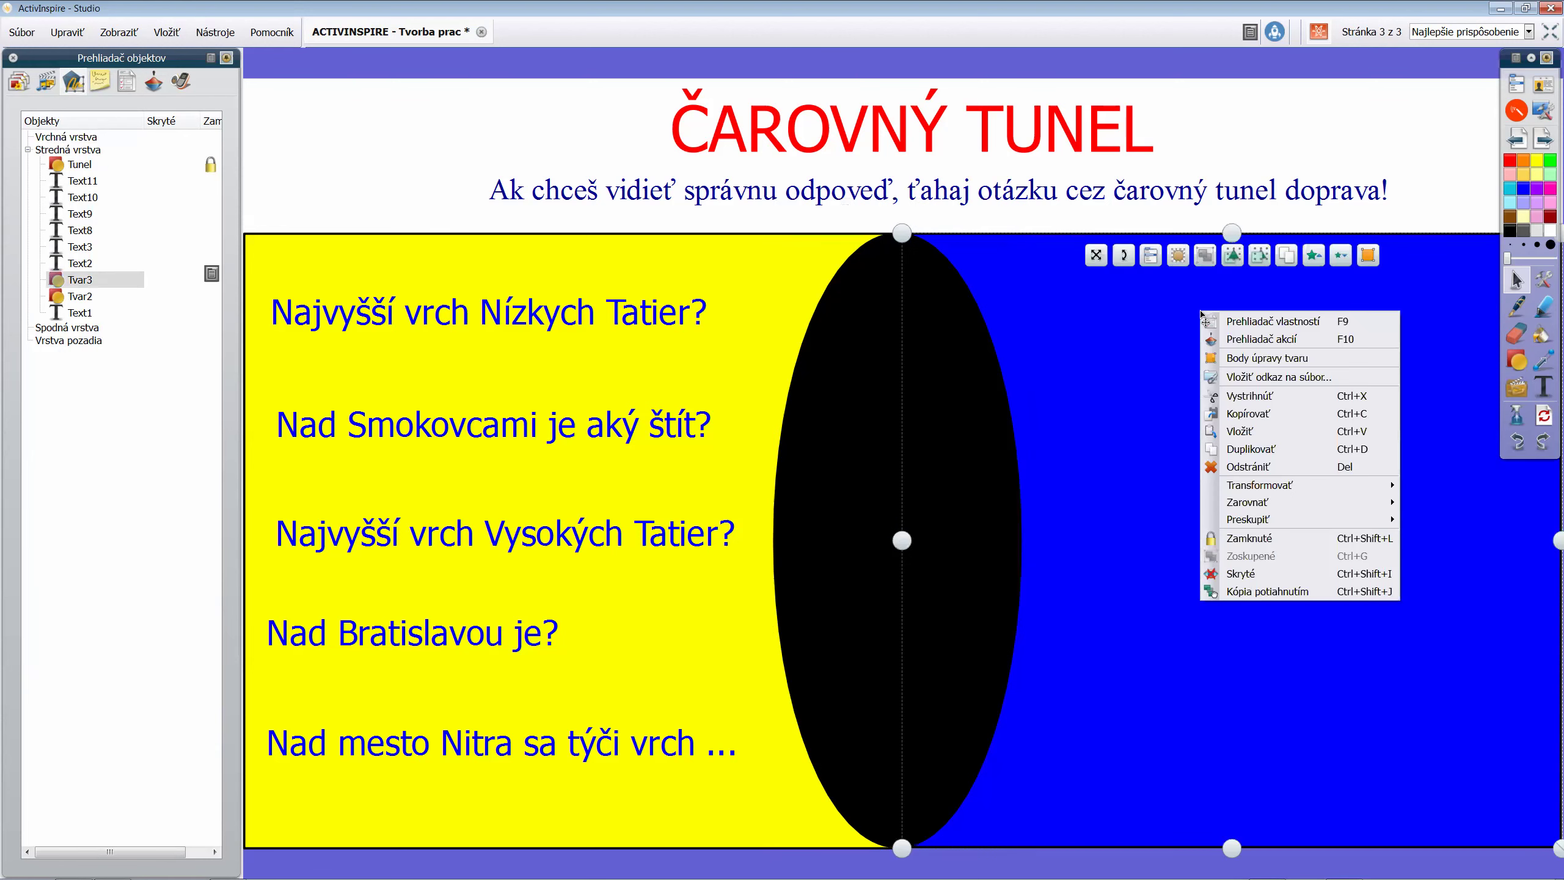
{"action": "left_click", "coordinate": [1259, 540]}
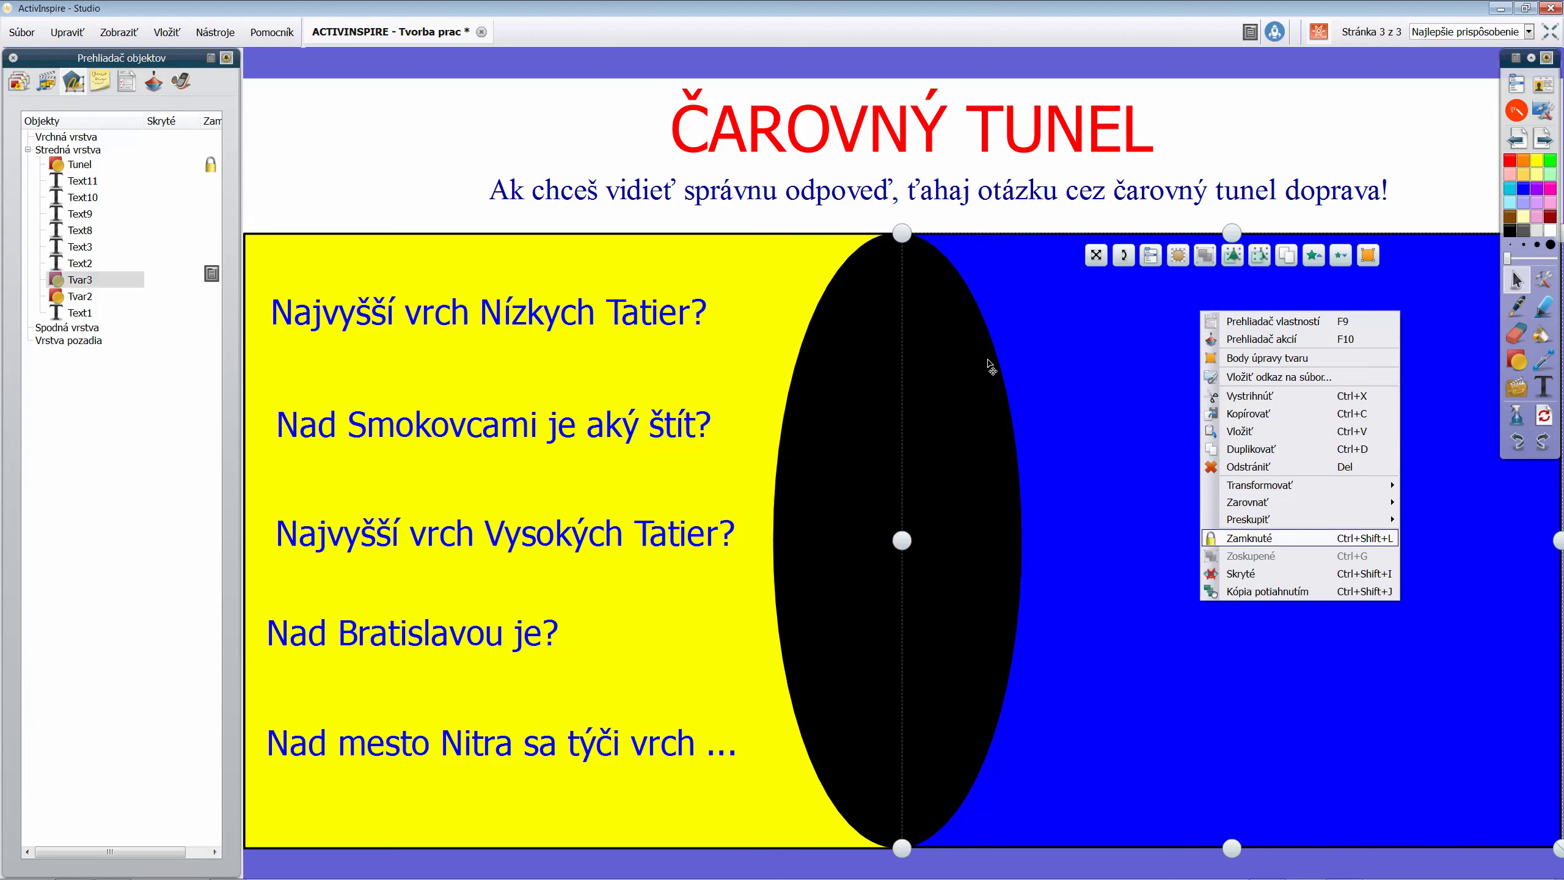
{"action": "right_click", "coordinate": [779, 251]}
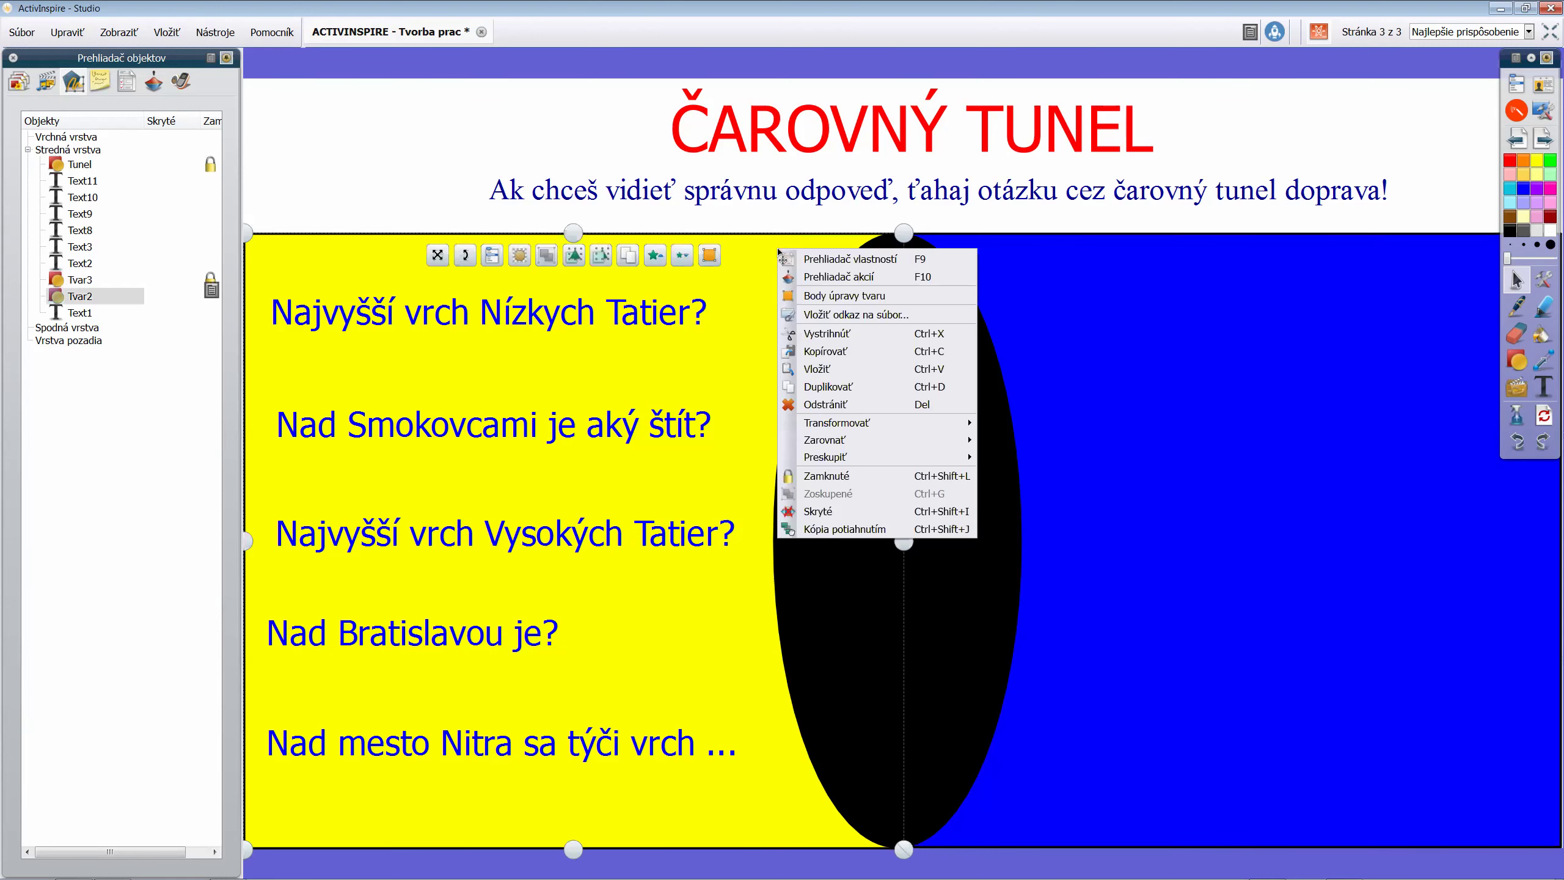
{"action": "left_click", "coordinate": [837, 478]}
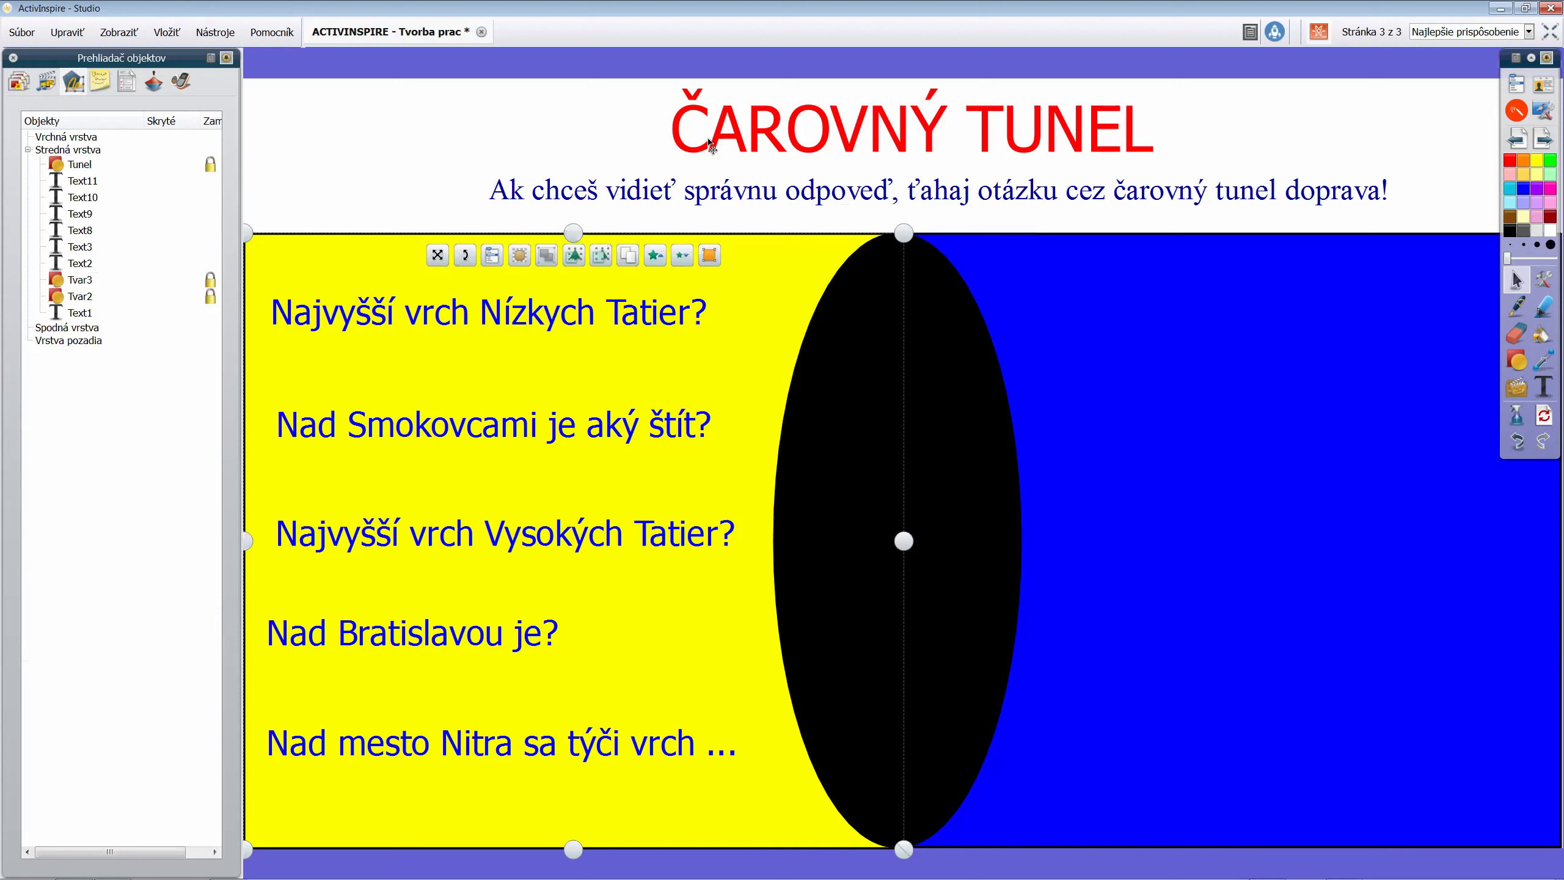
Select the ČAROVNÝ TUNEL title together with the instruction text below it and lock both
{"action": "left_click_drag", "start_coordinate": [573, 95], "coordinate": [832, 203]}
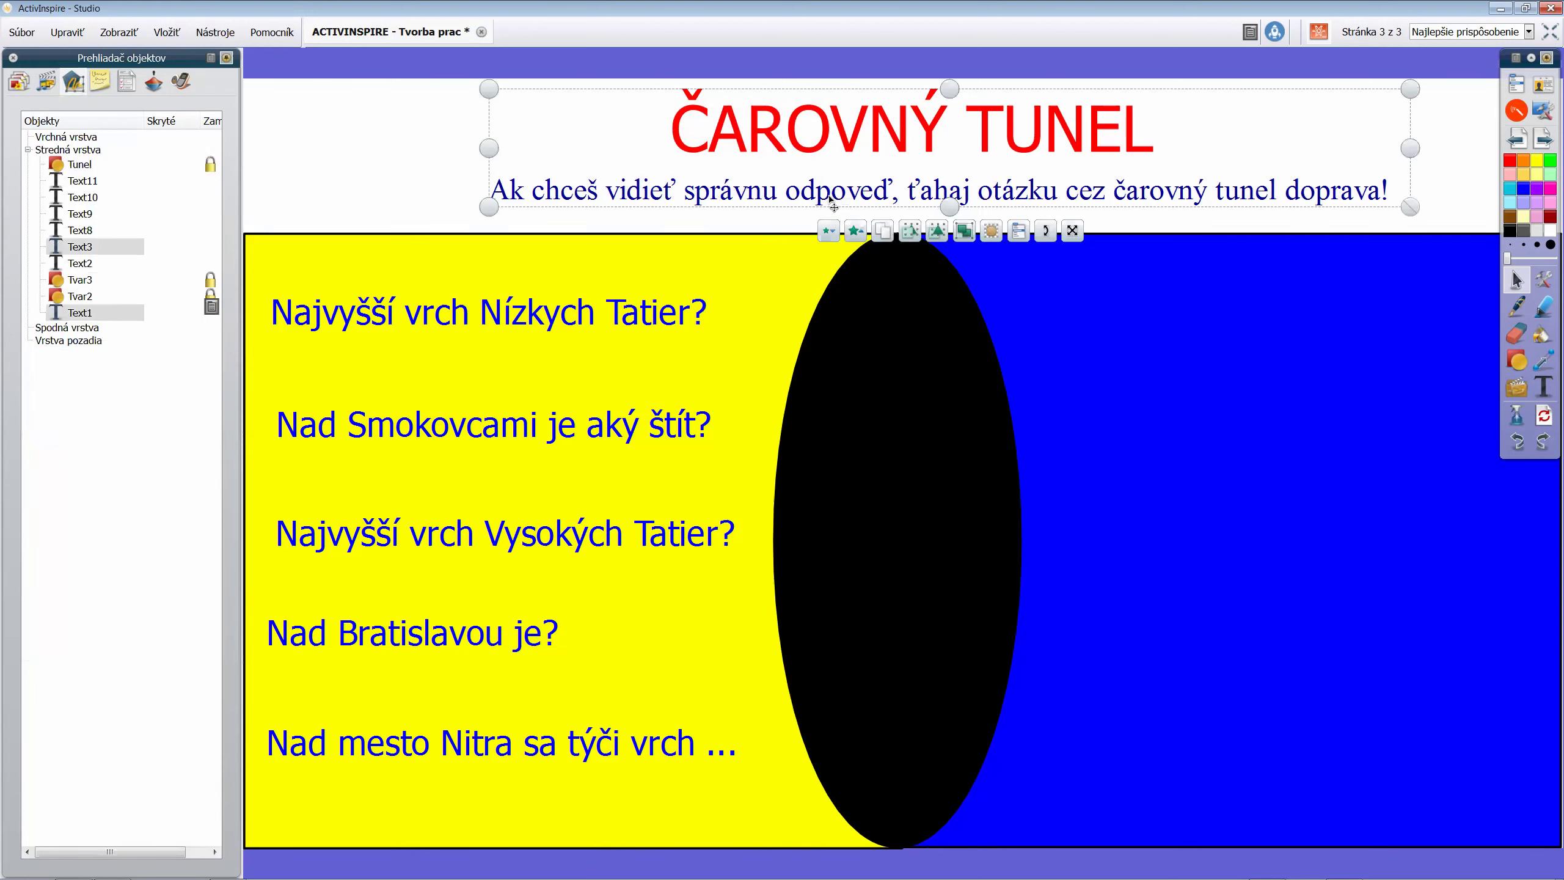
{"action": "right_click", "coordinate": [832, 202]}
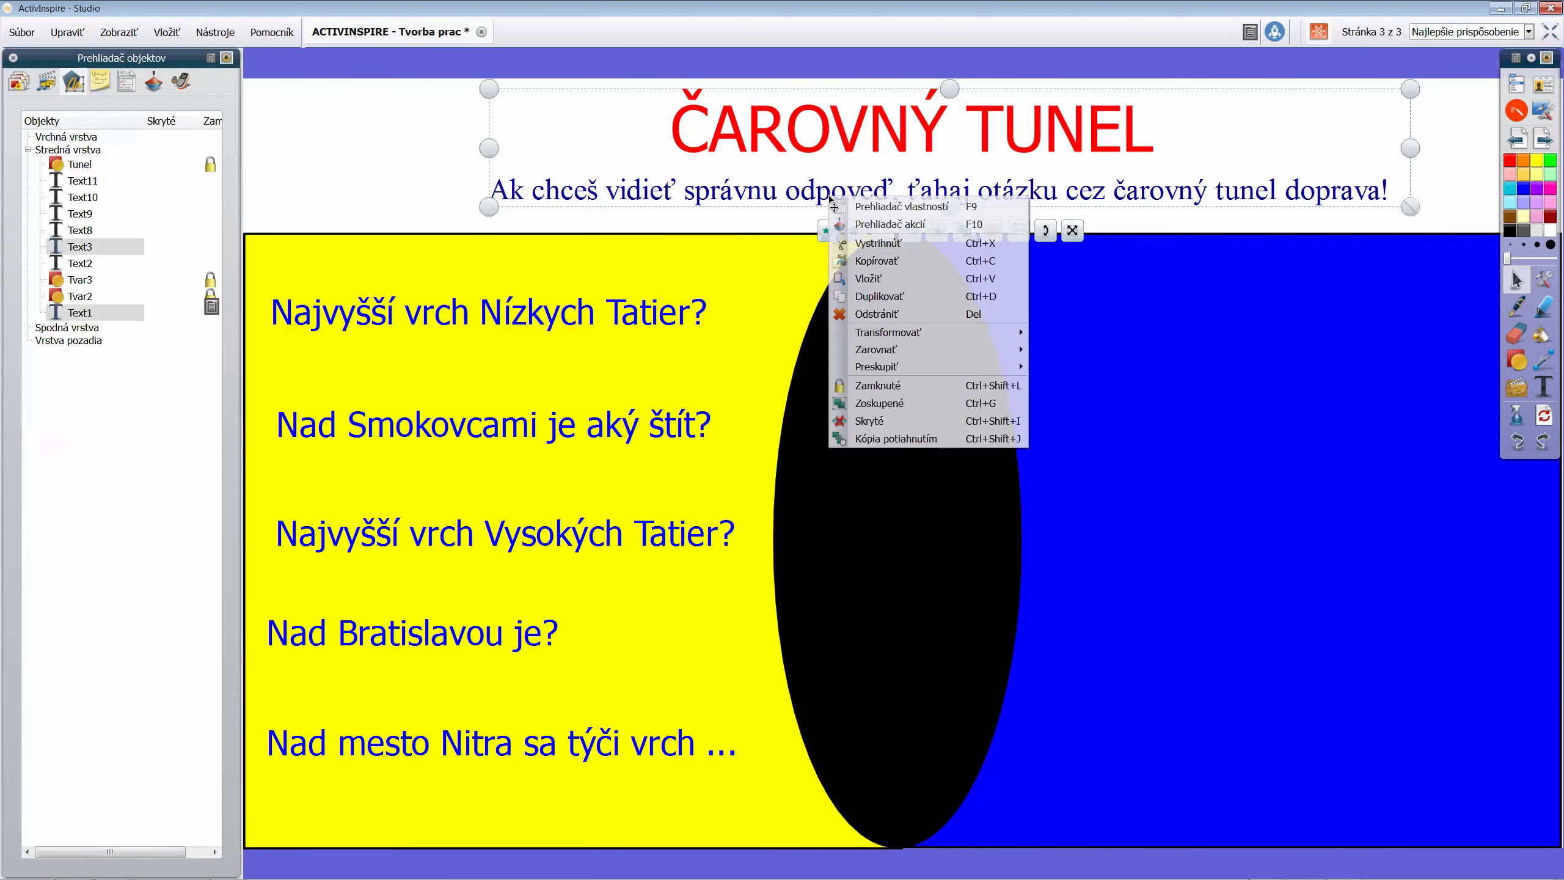
{"action": "left_click", "coordinate": [881, 387]}
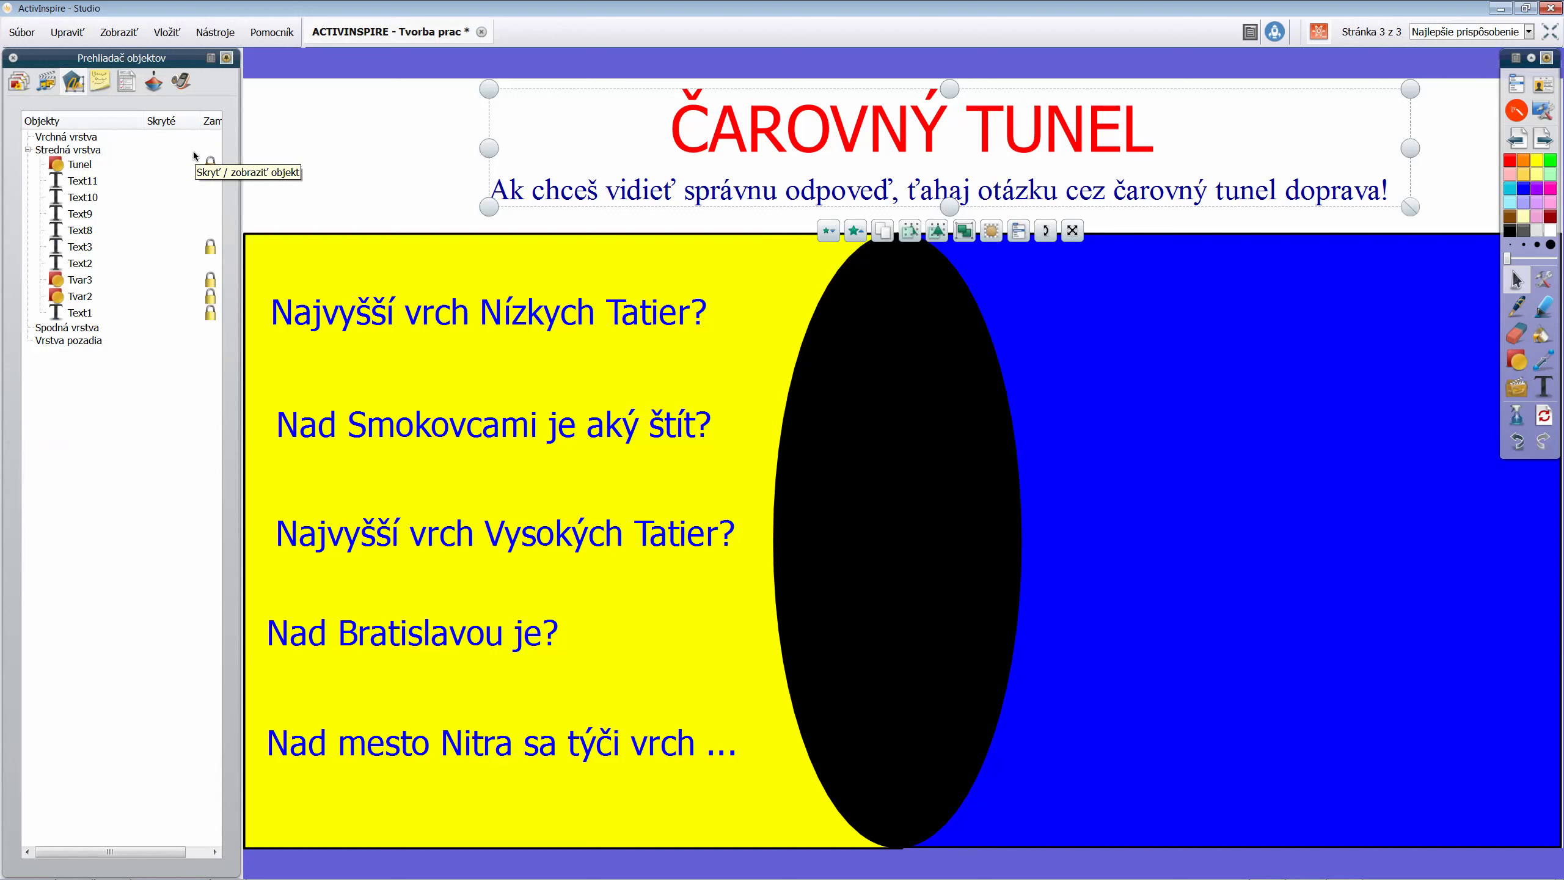
Move Text3 to the end of the Stredná vrstva, below Text1, and put Text8 above Text9 among the question texts
{"action": "left_click", "coordinate": [108, 248]}
{"action": "left_click_drag", "start_coordinate": [100, 251], "coordinate": [101, 320]}
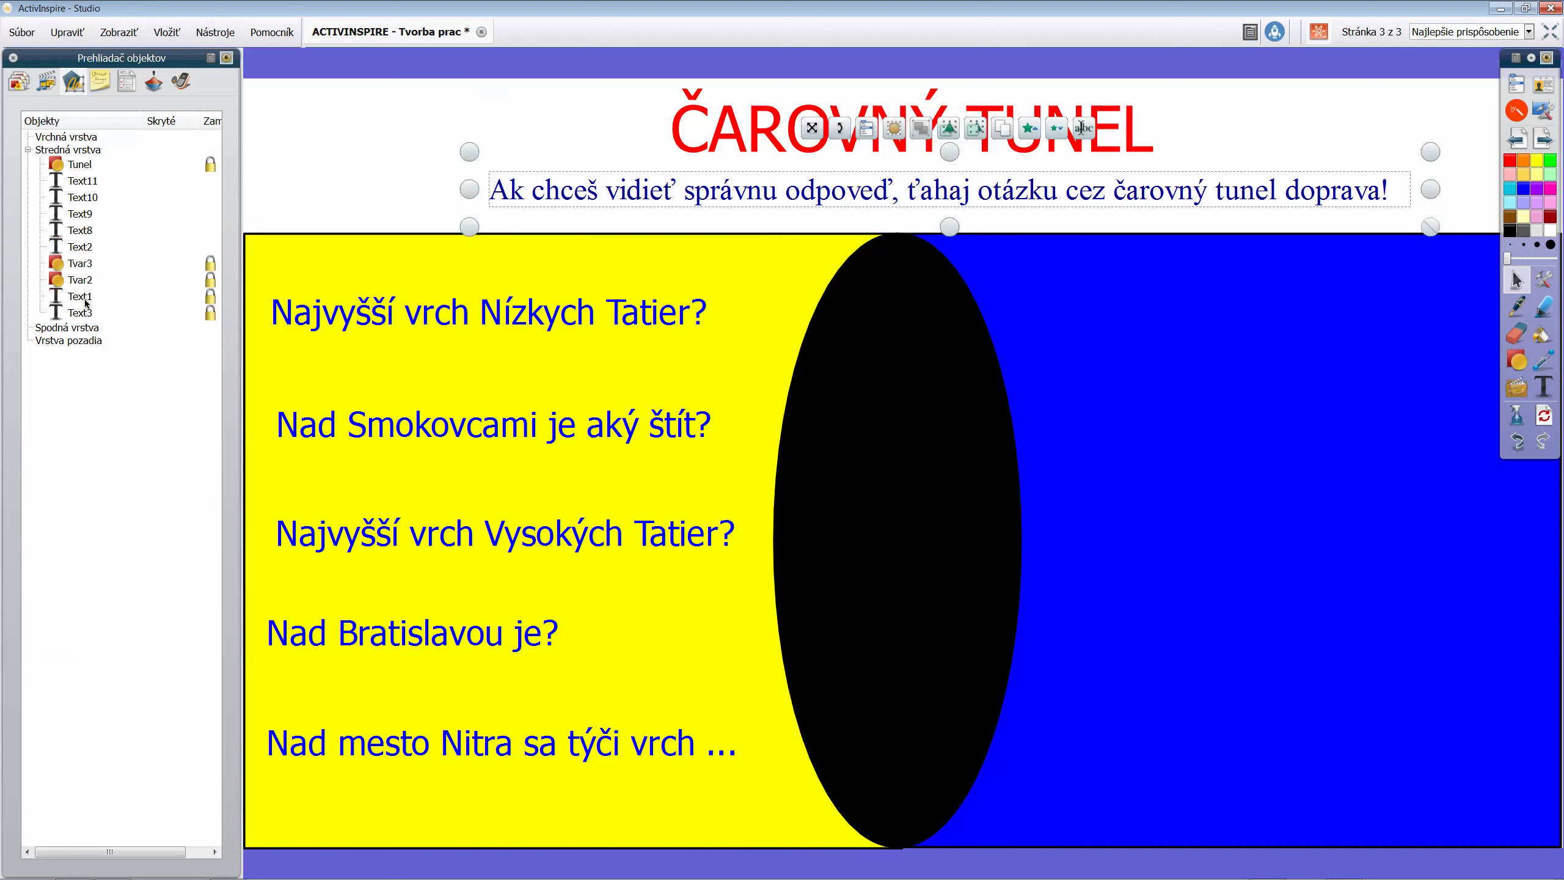
{"action": "left_click", "coordinate": [86, 180]}
{"action": "left_click", "coordinate": [86, 198]}
{"action": "left_click", "coordinate": [83, 215]}
{"action": "left_click_drag", "start_coordinate": [80, 243], "coordinate": [83, 237]}
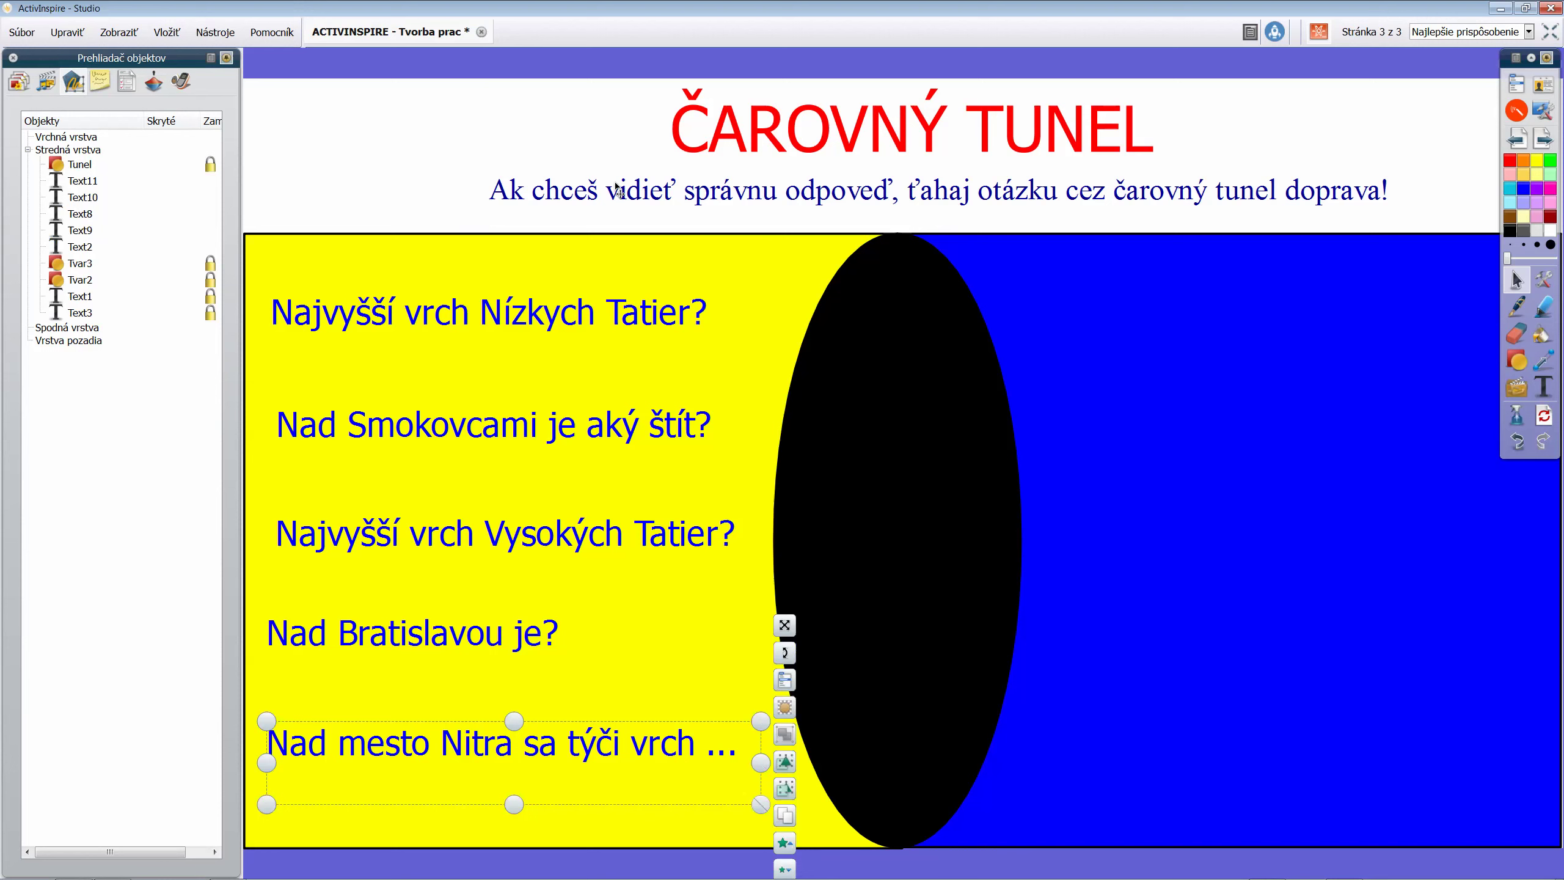
Unlock the blue rectangle in design mode, try moving it out of place with design mode off, and undo the move
{"action": "left_click", "coordinate": [1328, 34]}
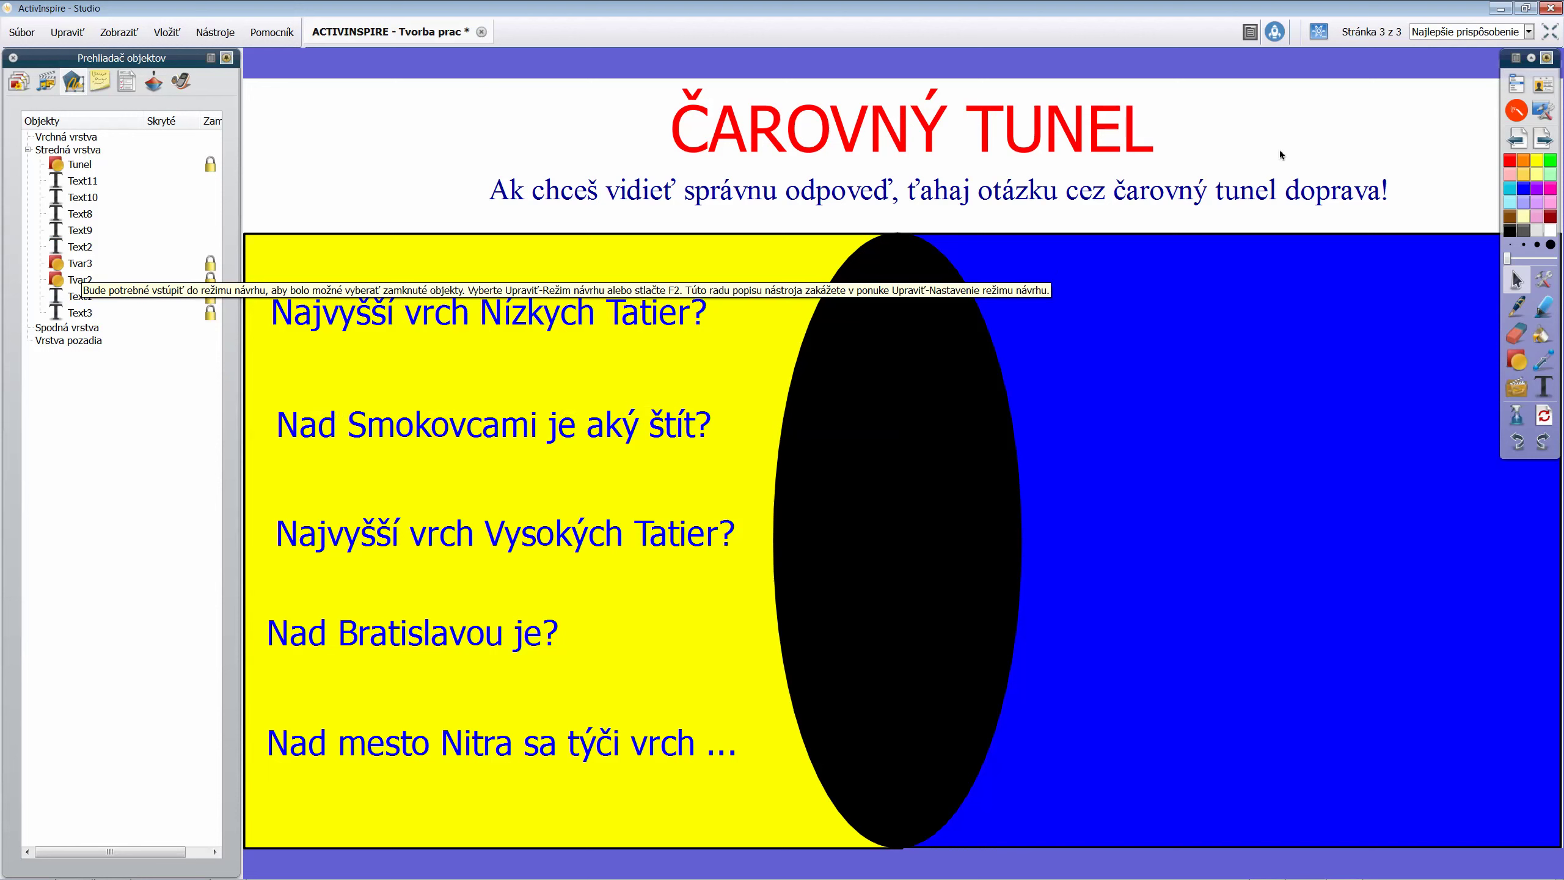
{"action": "left_click", "coordinate": [1317, 35]}
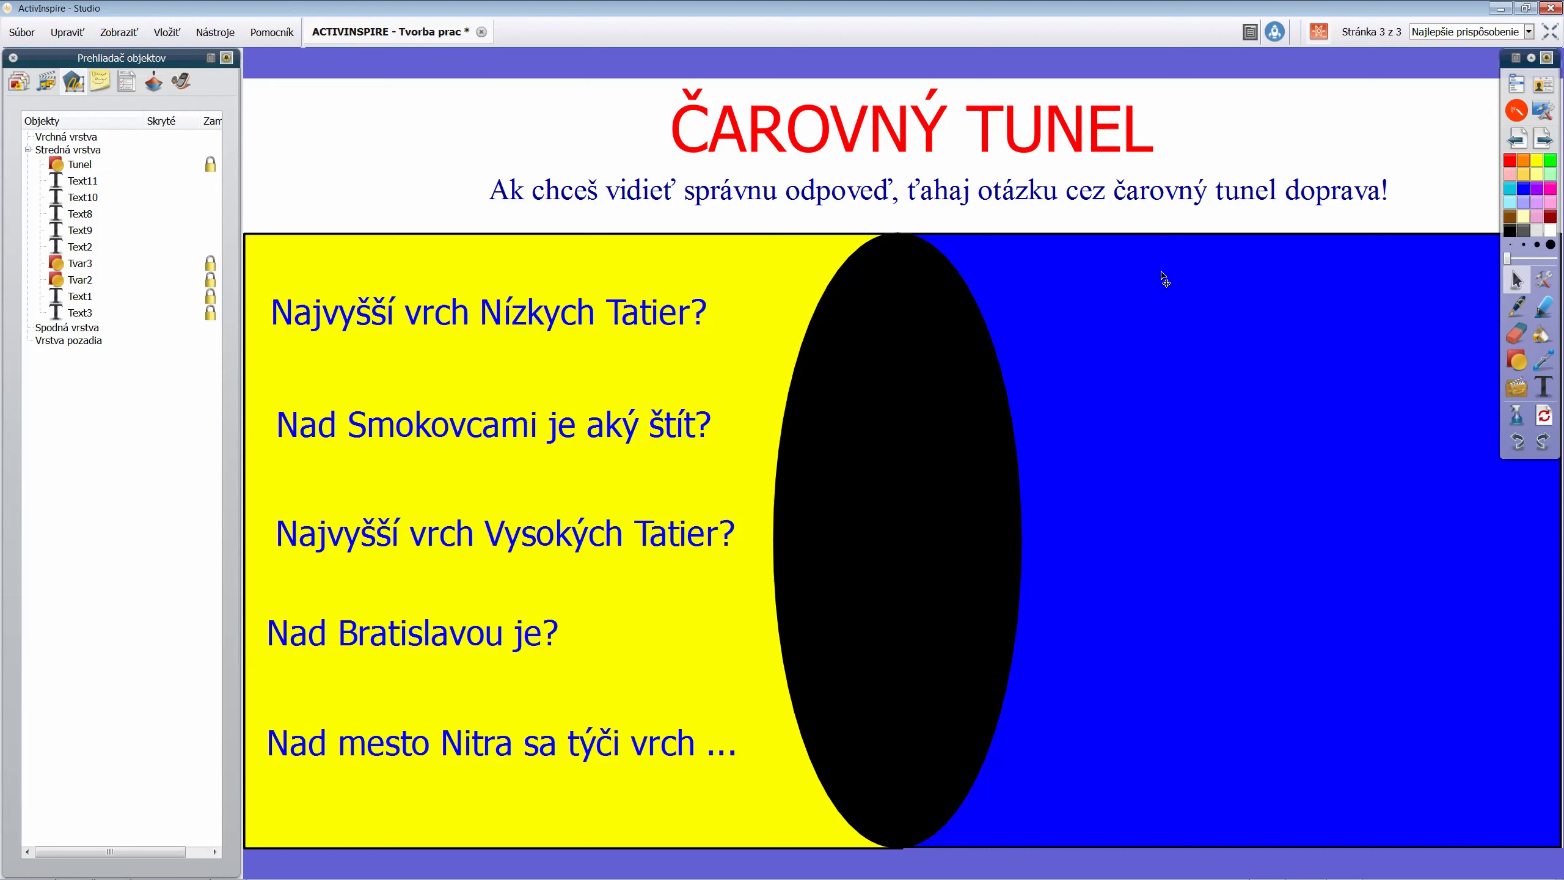
{"action": "left_click", "coordinate": [1319, 31]}
{"action": "right_click", "coordinate": [1188, 269]}
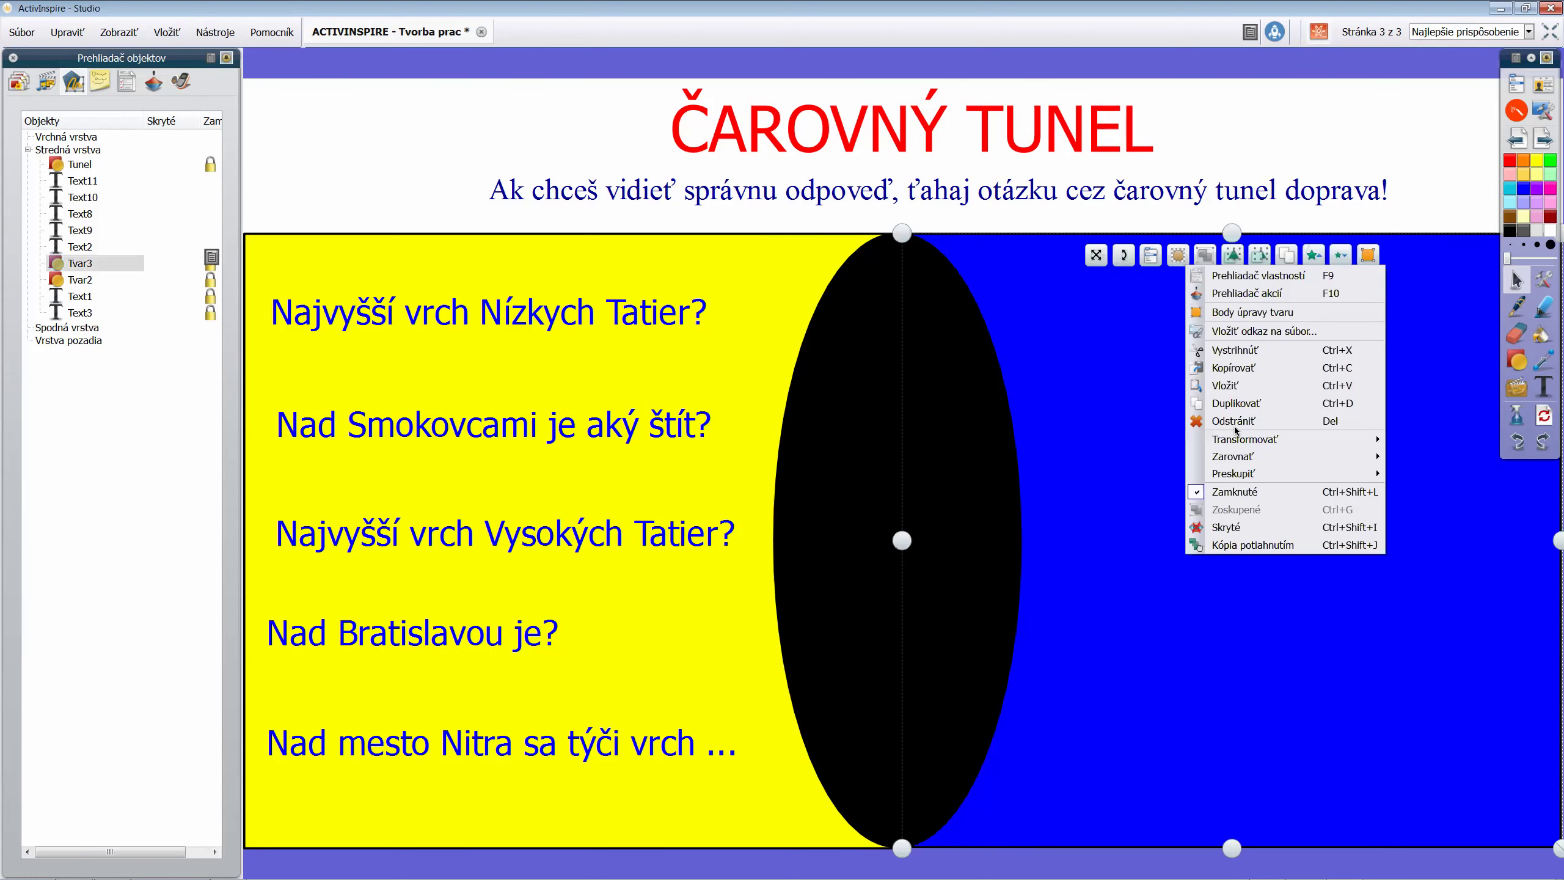
{"action": "left_click", "coordinate": [1211, 492]}
{"action": "left_click", "coordinate": [1320, 39]}
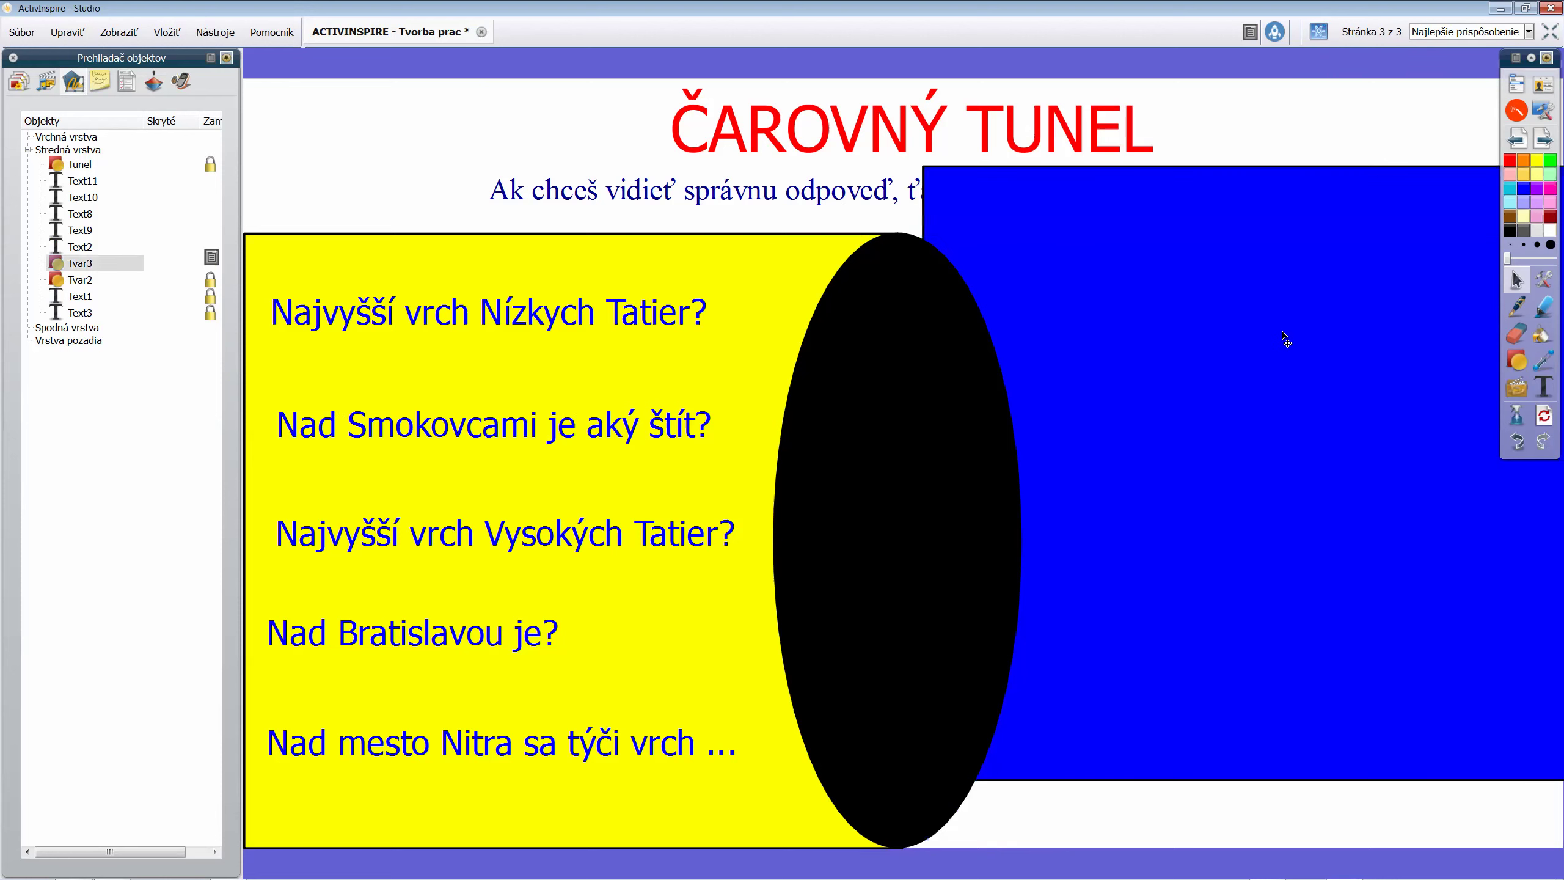
{"action": "left_click", "coordinate": [1518, 442]}
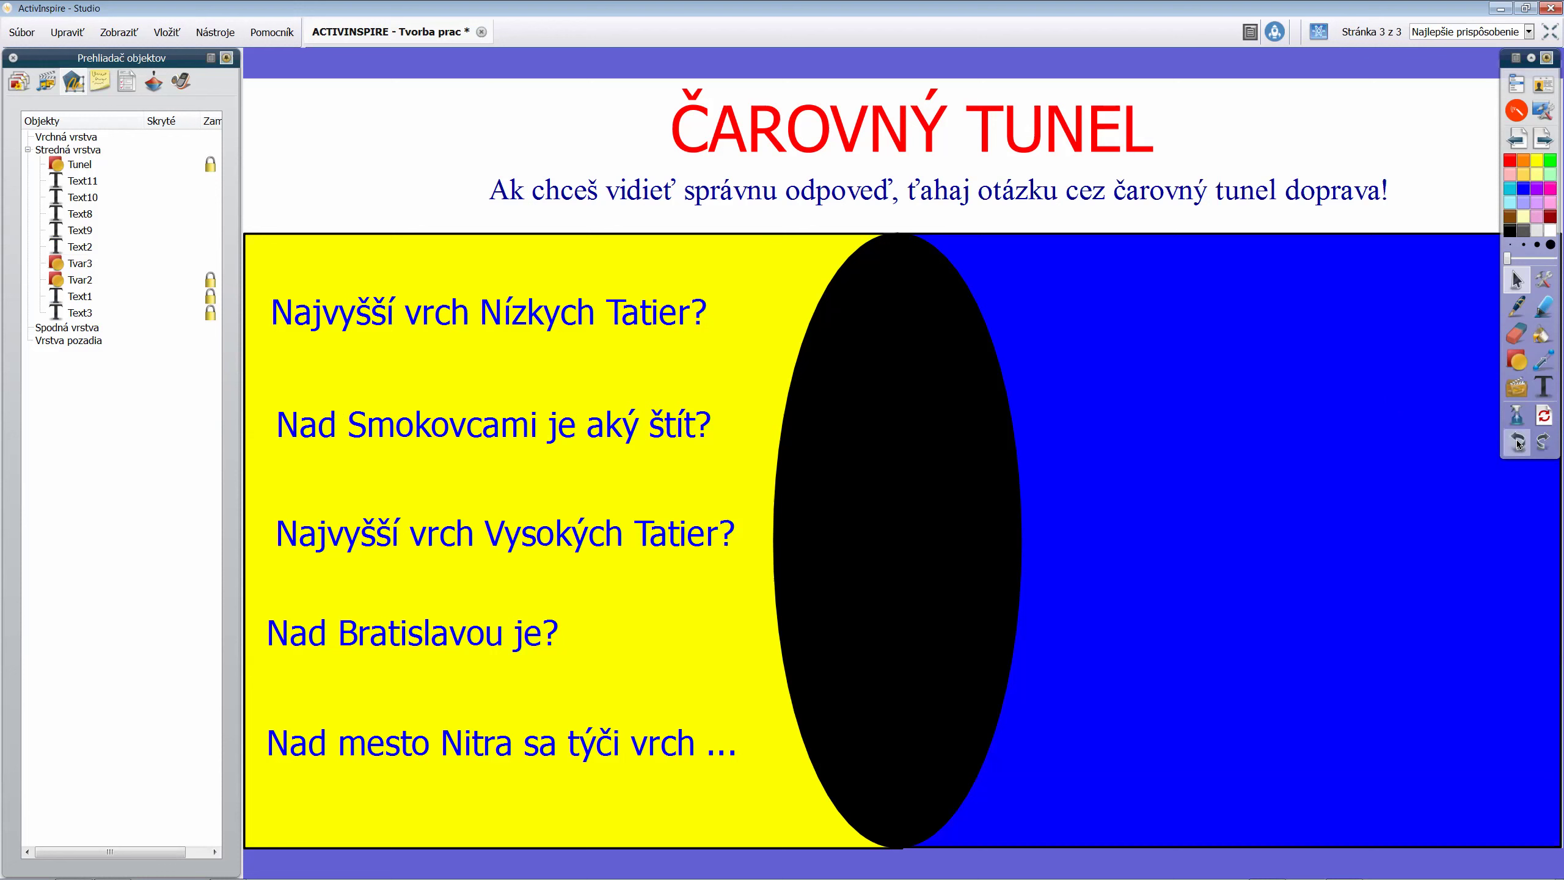
Lock the blue rectangle again and check its Zamknuté option with design mode turned on
{"action": "right_click", "coordinate": [1169, 327]}
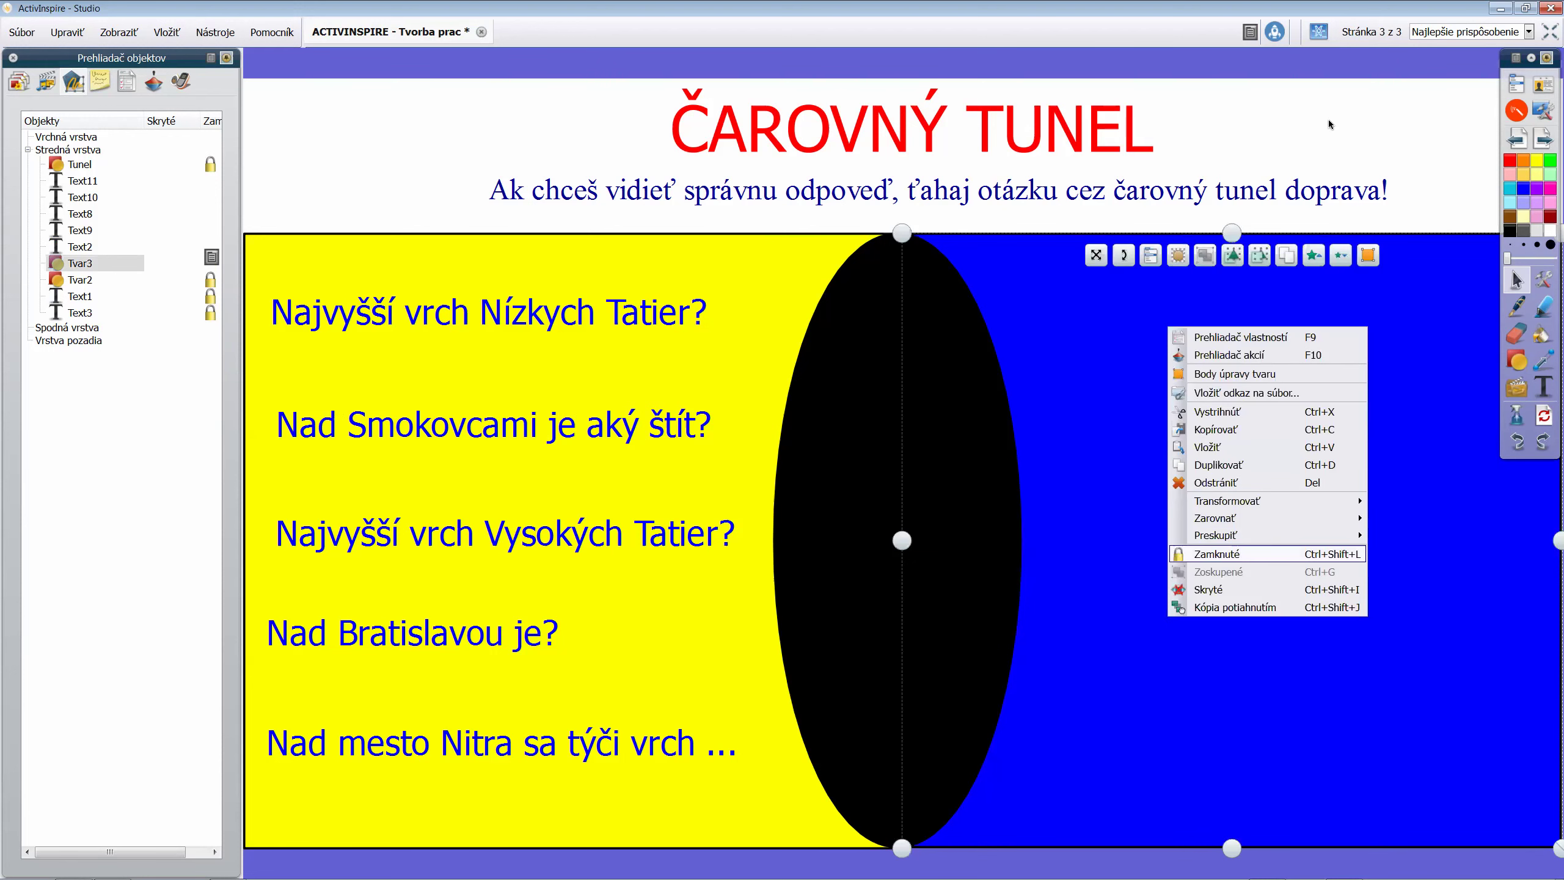
{"action": "key", "text": "Return"}
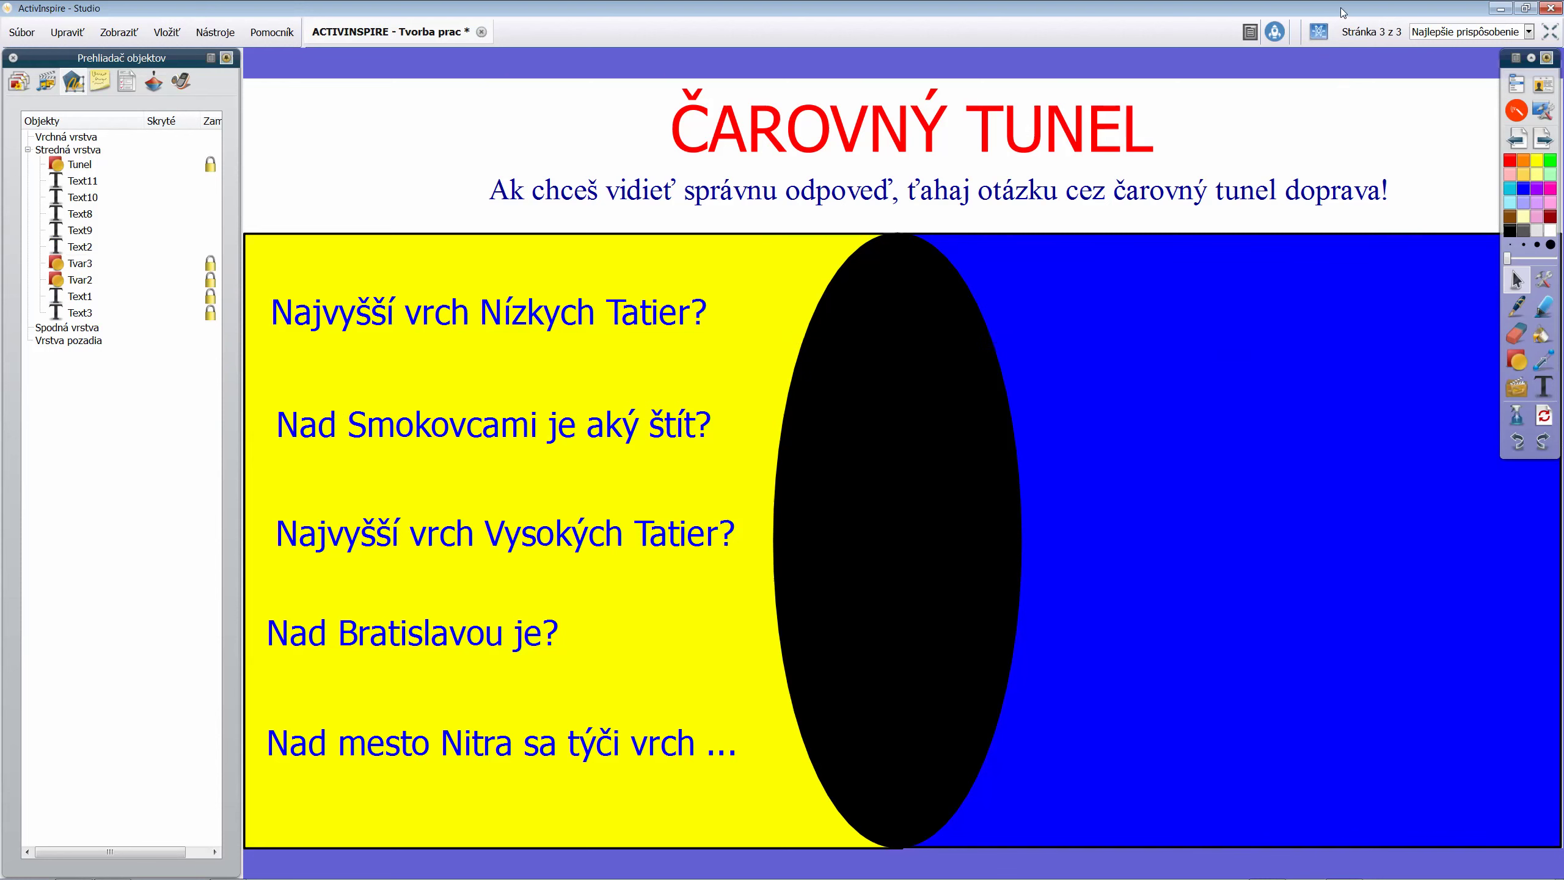
{"action": "left_click", "coordinate": [1324, 35]}
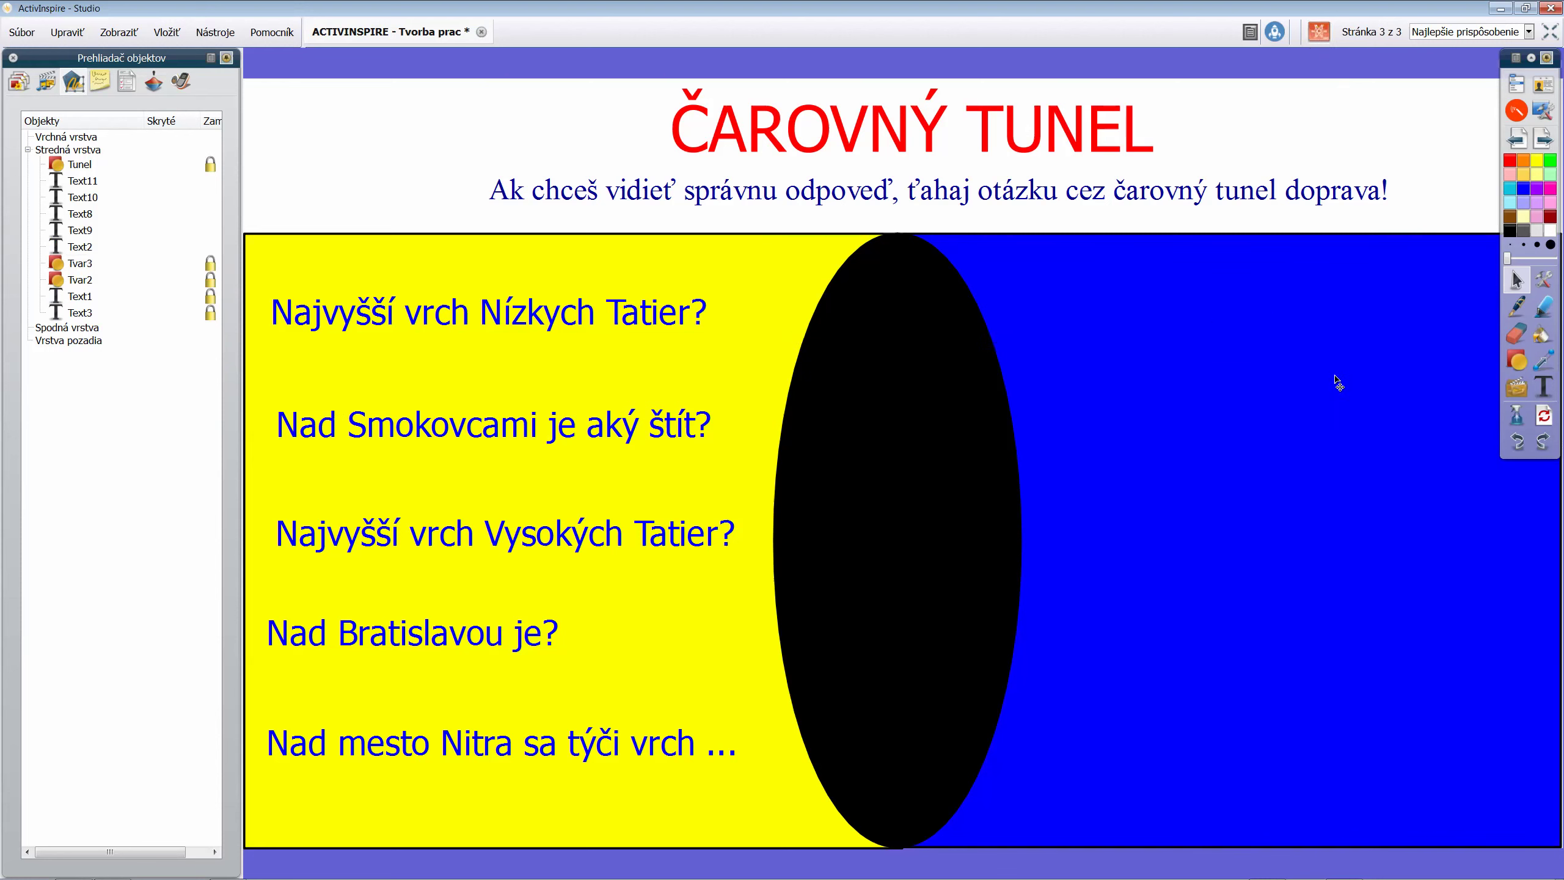
{"action": "left_click", "coordinate": [1232, 399]}
{"action": "right_click", "coordinate": [1232, 399]}
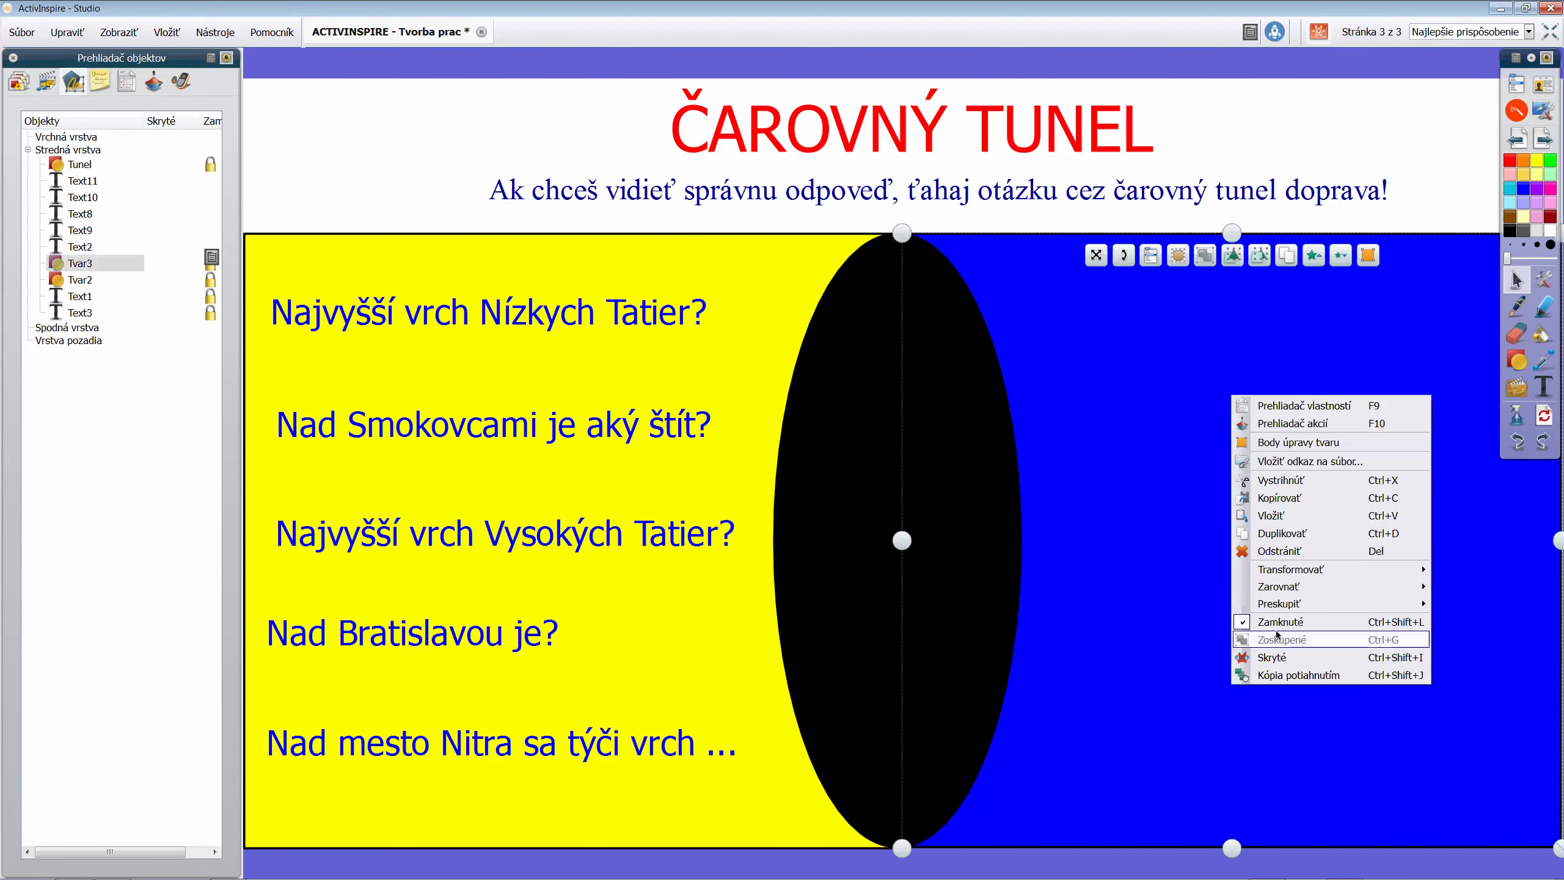
{"action": "left_click", "coordinate": [1395, 159]}
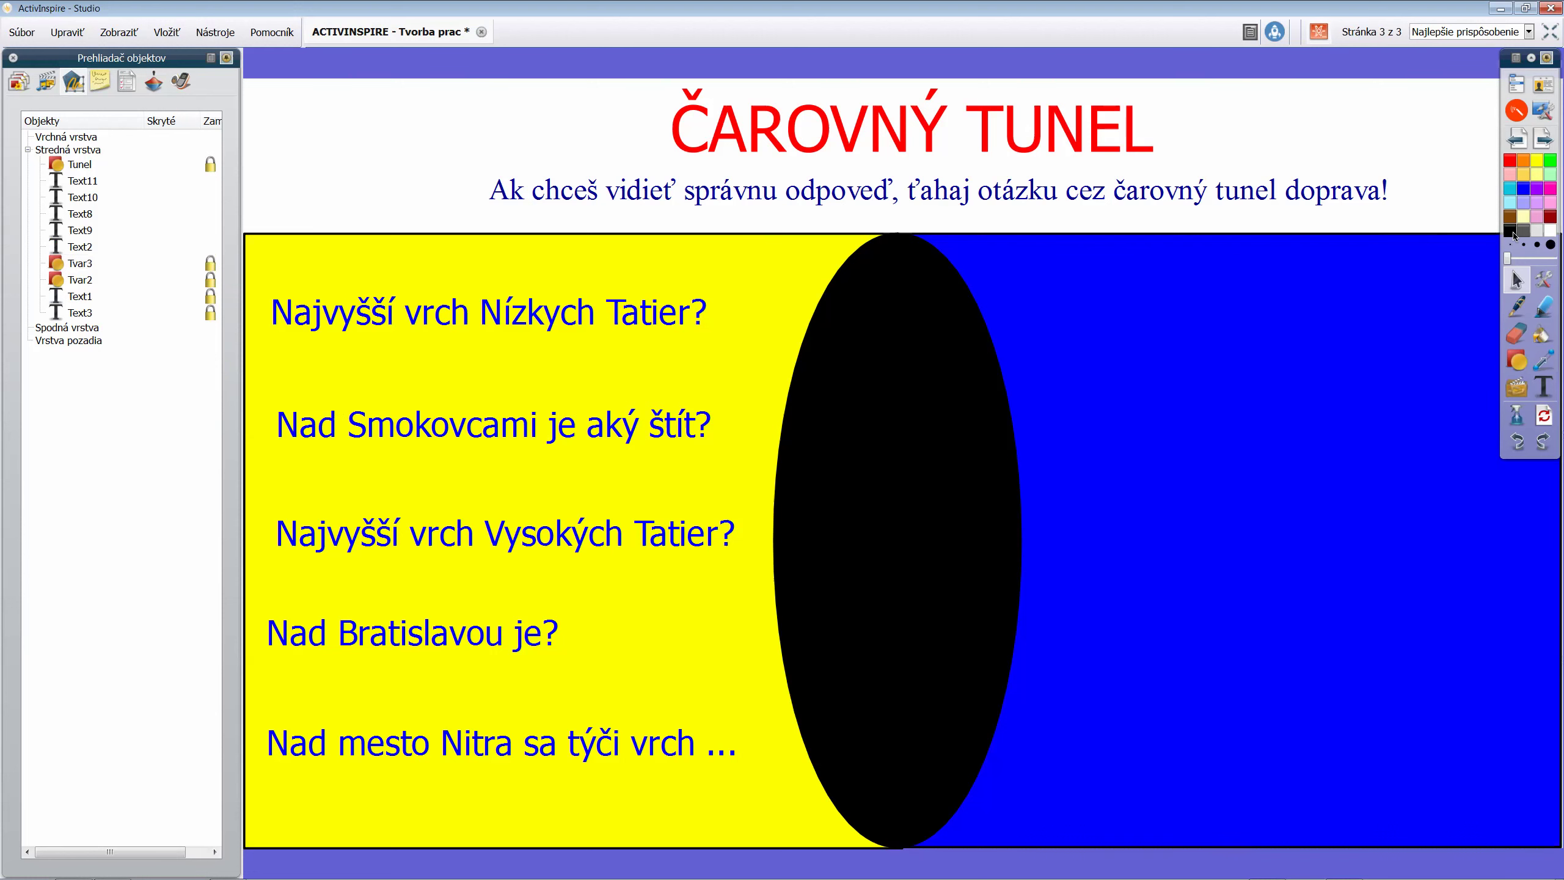
Test pulling the question "Nad Smokovcami je aký štít?" through the tunnel onto the blue area, and undo the move
{"action": "key", "text": "ctrl+s"}
{"action": "left_click_drag", "start_coordinate": [466, 426], "coordinate": [1145, 436]}
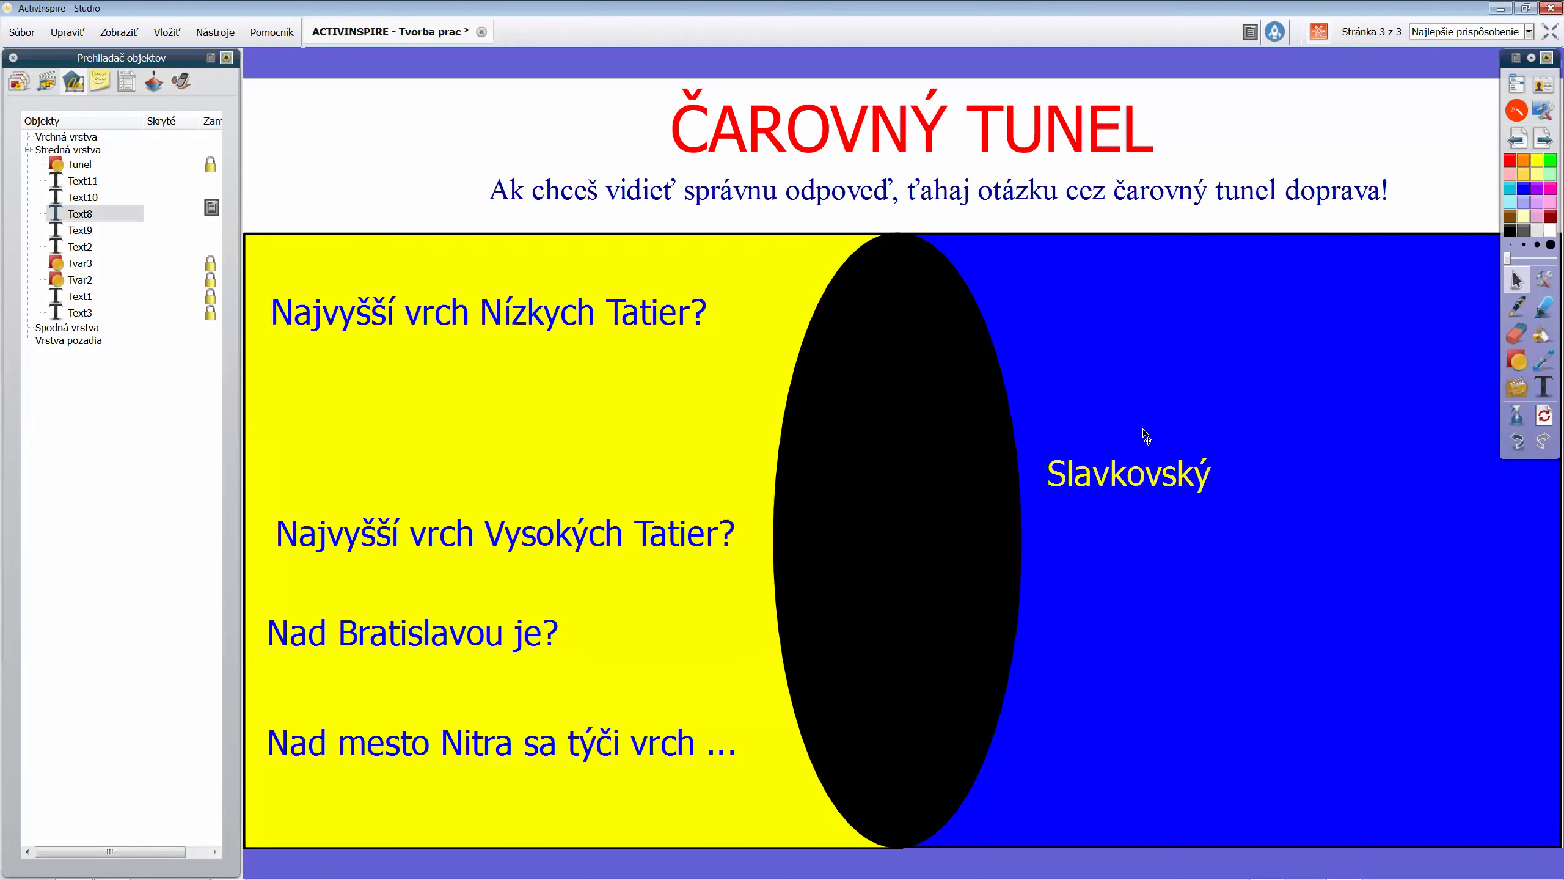
{"action": "left_click", "coordinate": [1517, 443]}
Shift the Vysoké Tatry, Smokovce and Nízke Tatry questions slightly to line them up near the yellow area's left edge
{"action": "left_click_drag", "start_coordinate": [678, 550], "coordinate": [514, 530]}
{"action": "left_click_drag", "start_coordinate": [606, 436], "coordinate": [600, 435]}
{"action": "left_click", "coordinate": [574, 329]}
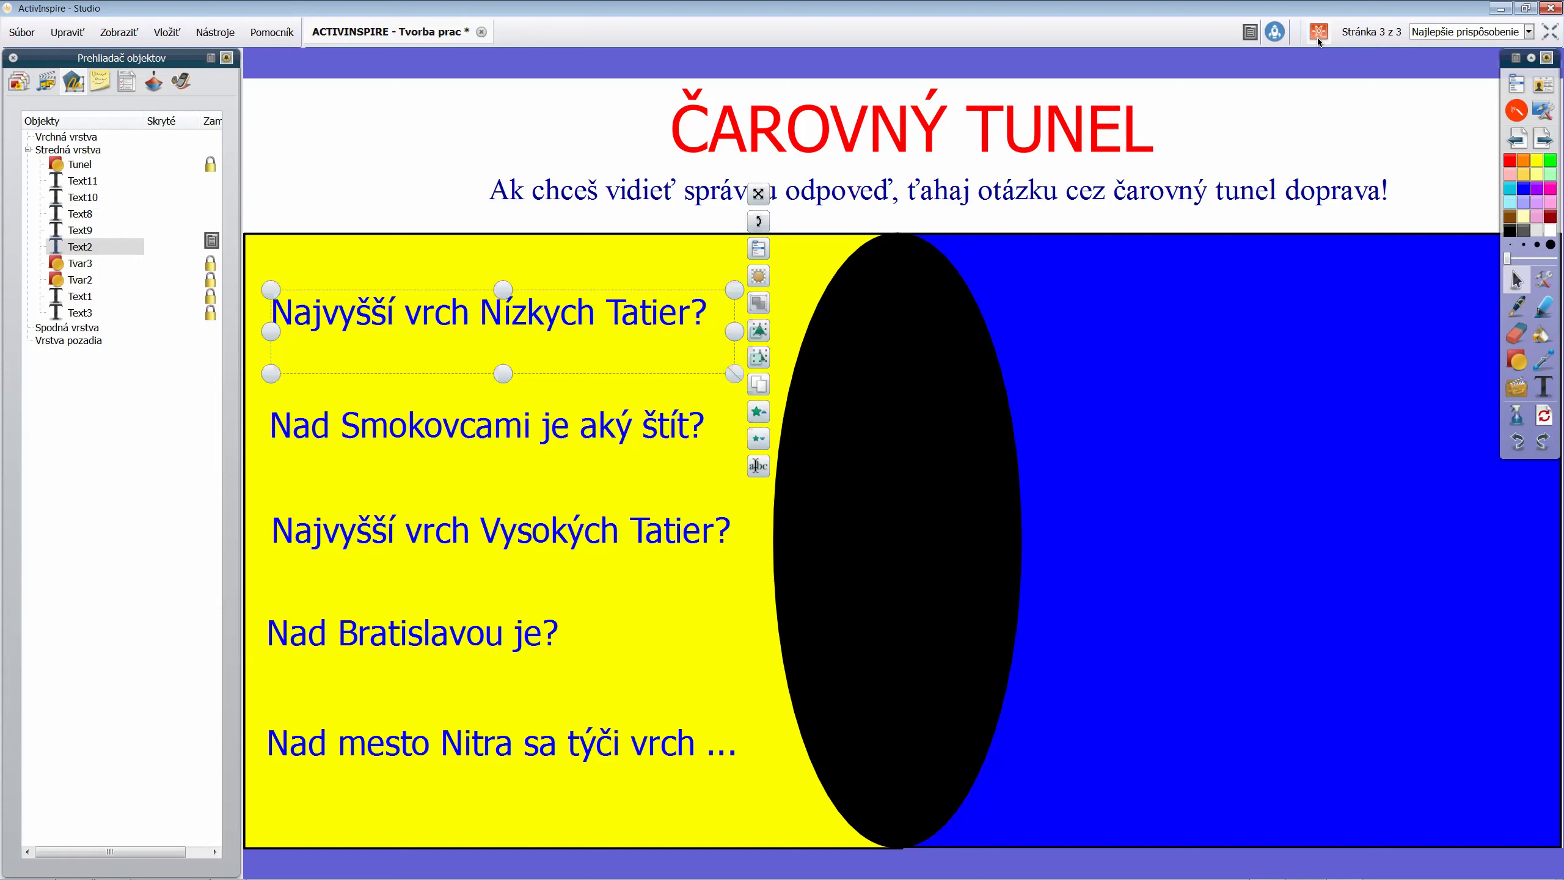
{"action": "mouse_move", "coordinate": [666, 320]}
{"action": "left_mouse_down"}
{"action": "mouse_move", "coordinate": [695, 411]}
{"action": "mouse_move", "coordinate": [661, 323]}
{"action": "left_mouse_up"}
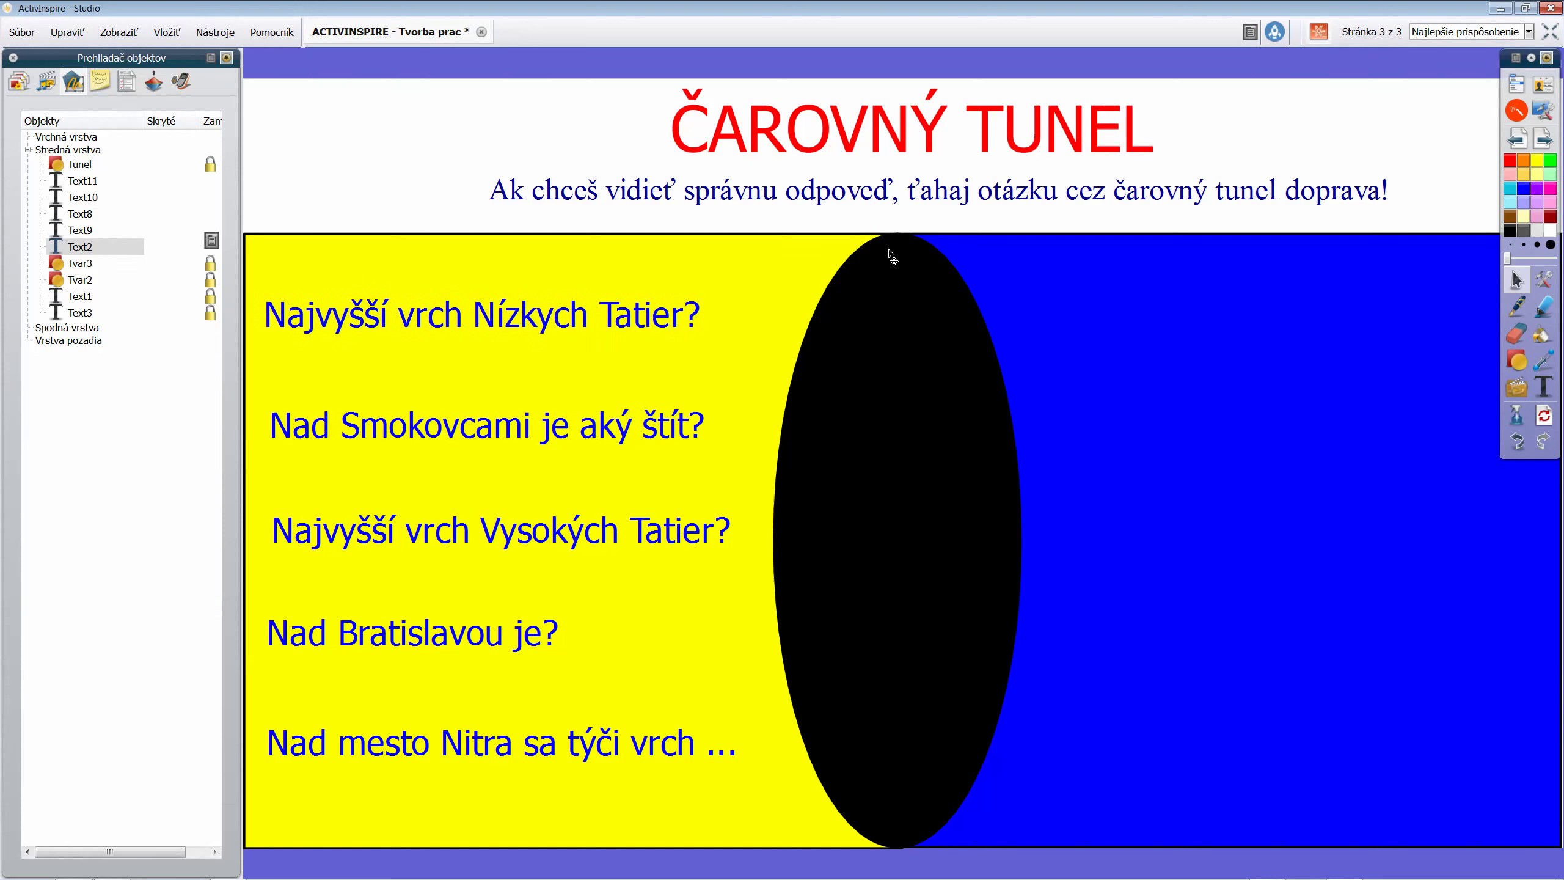
{"action": "left_click", "coordinate": [716, 450]}
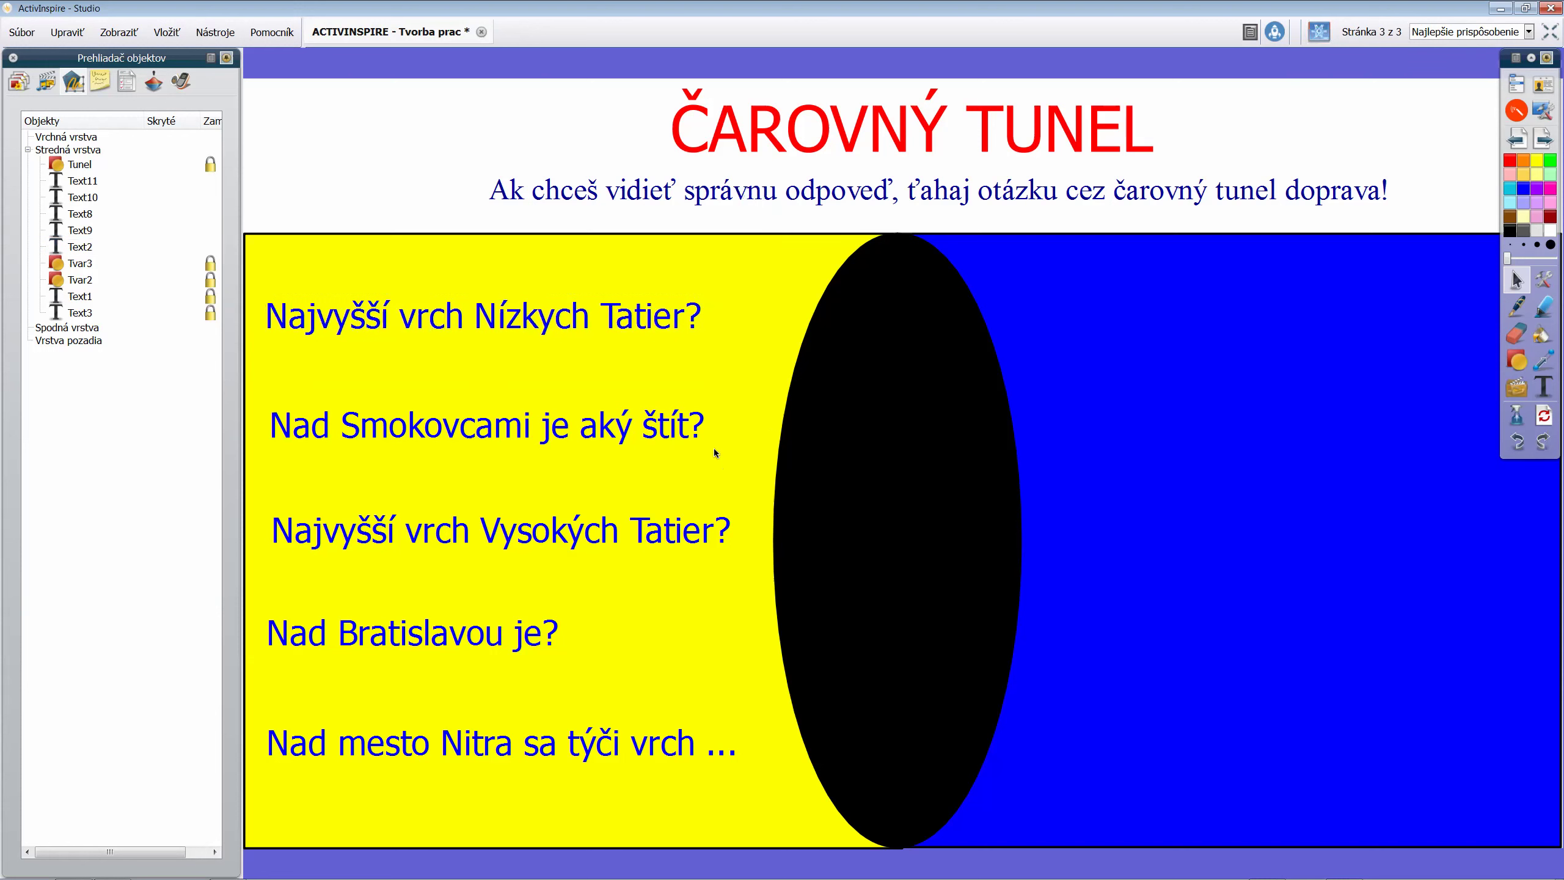
Reposition the question "Najvyšší vrch Vysokých Tatier?" with design mode on and off, leaving it slightly closer to the tunnel
{"action": "left_click", "coordinate": [712, 555]}
{"action": "left_click_drag", "start_coordinate": [712, 555], "coordinate": [676, 528]}
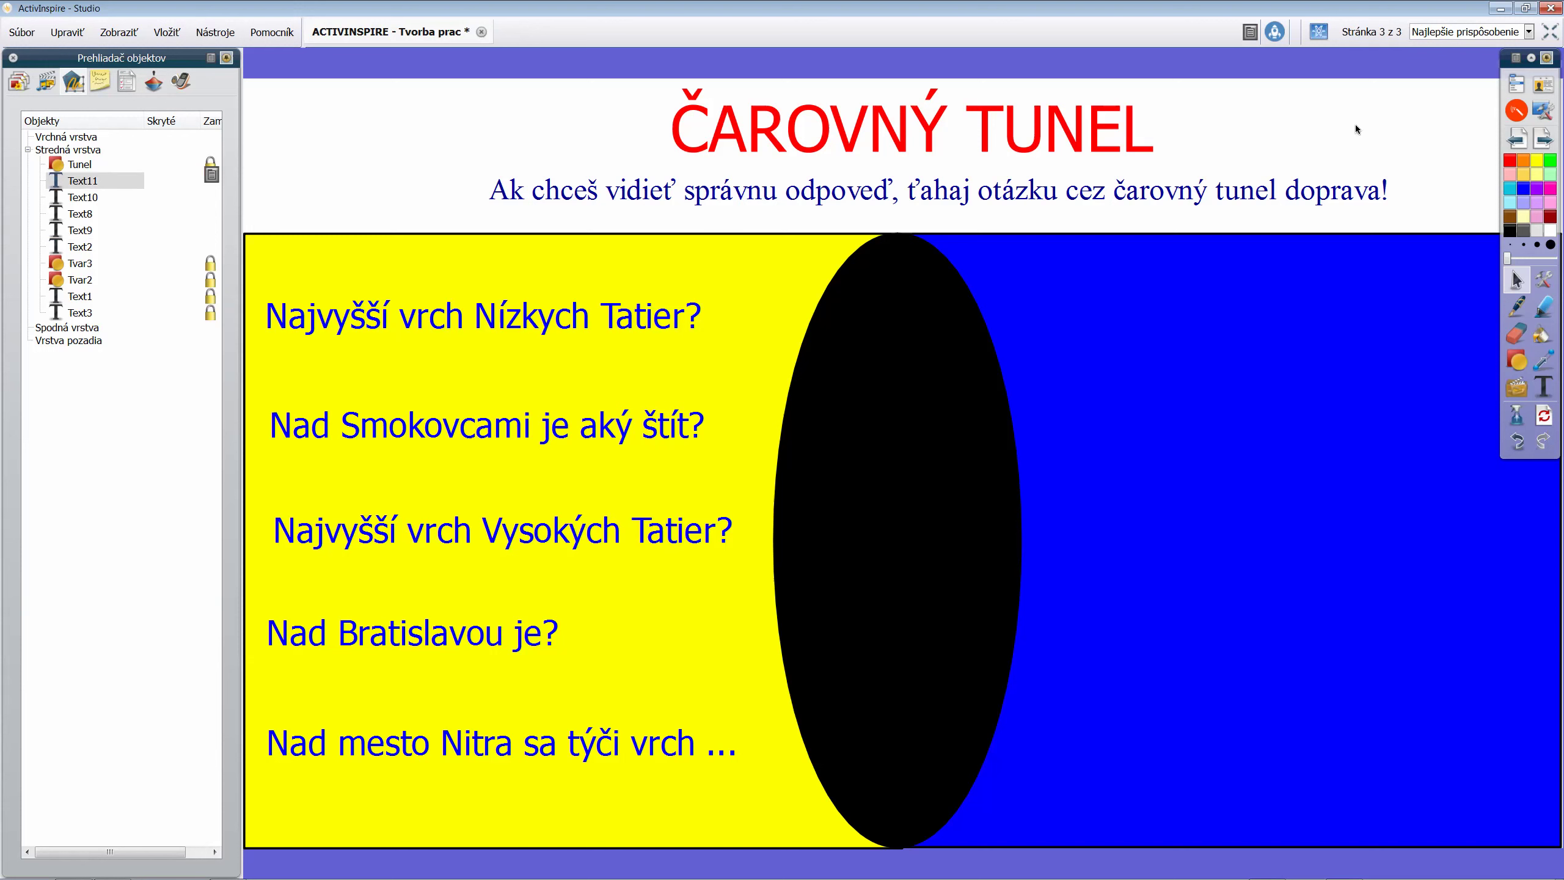
{"action": "left_click", "coordinate": [1327, 39]}
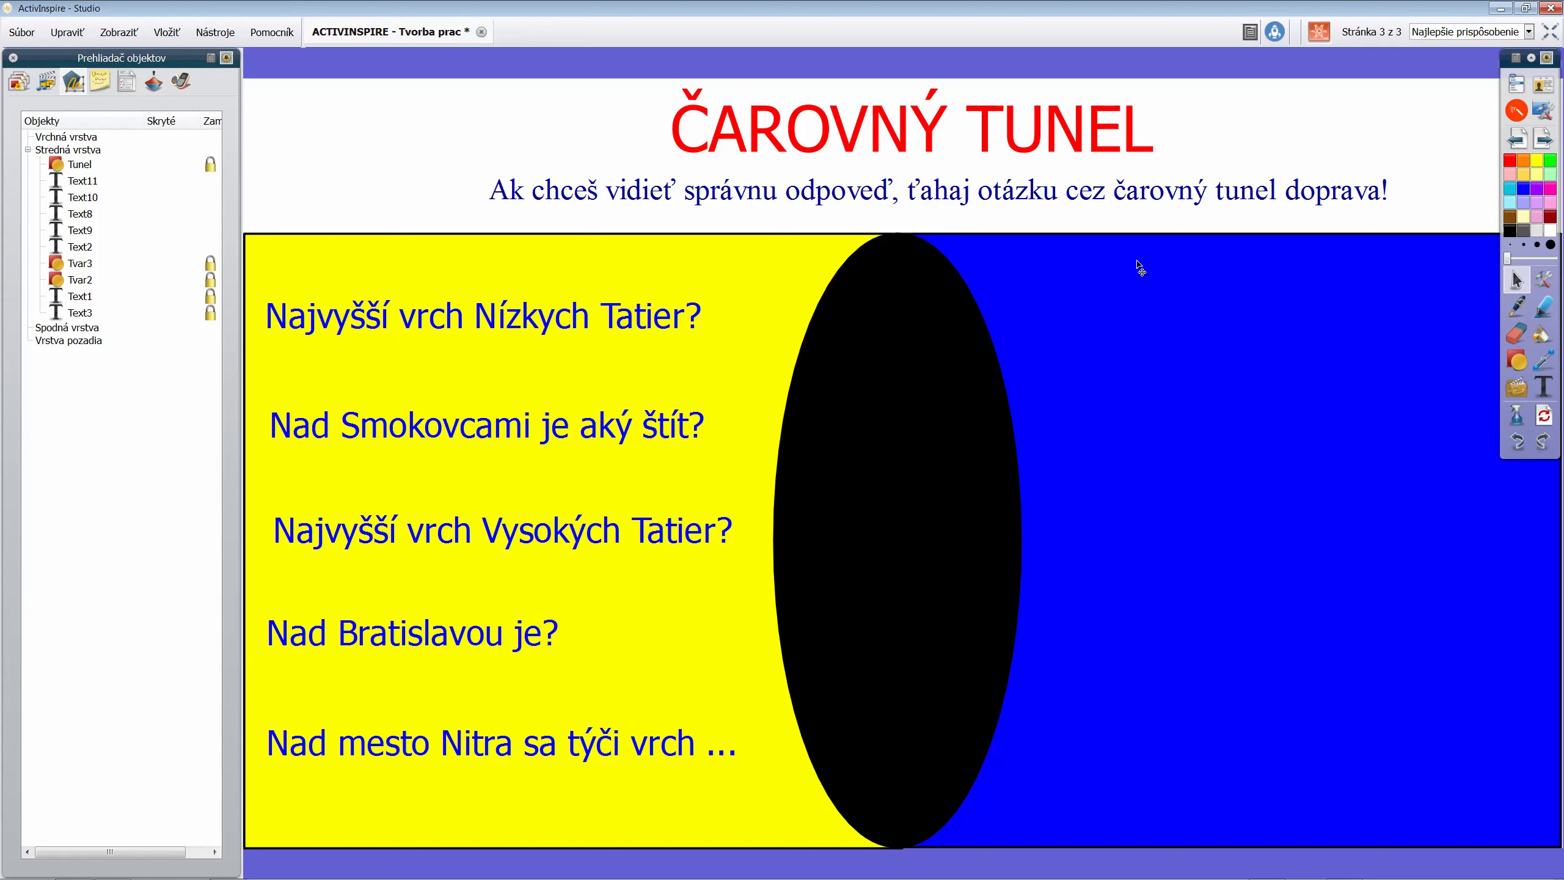
{"action": "mouse_move", "coordinate": [737, 538]}
{"action": "left_mouse_down"}
{"action": "mouse_move", "coordinate": [735, 570]}
{"action": "mouse_move", "coordinate": [733, 546]}
{"action": "left_mouse_up"}
{"action": "left_click", "coordinate": [1318, 34]}
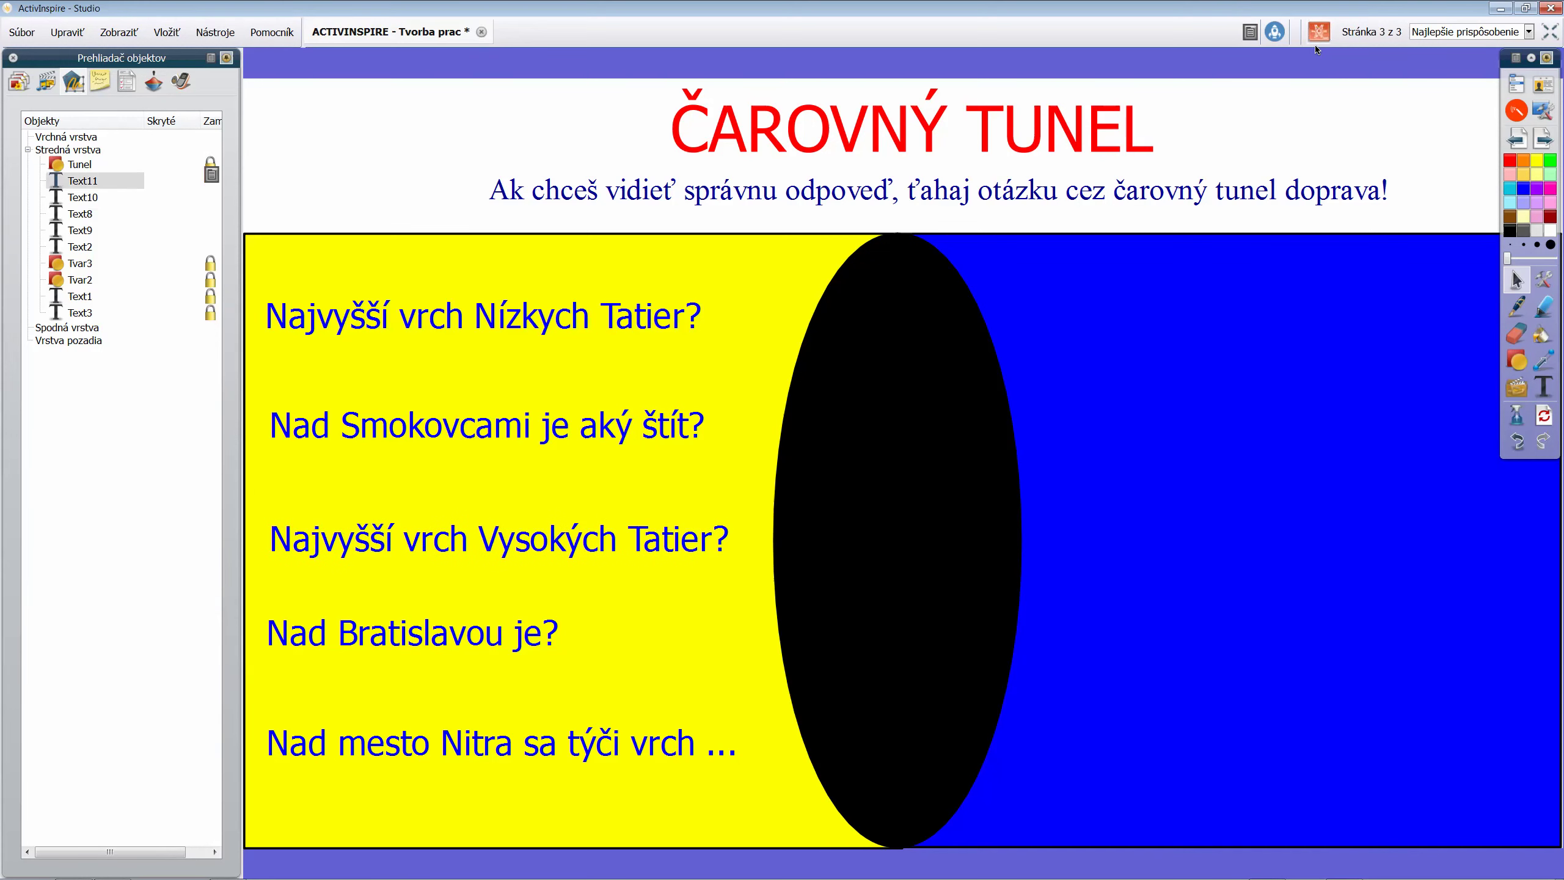
{"action": "left_click_drag", "start_coordinate": [284, 540], "coordinate": [730, 540]}
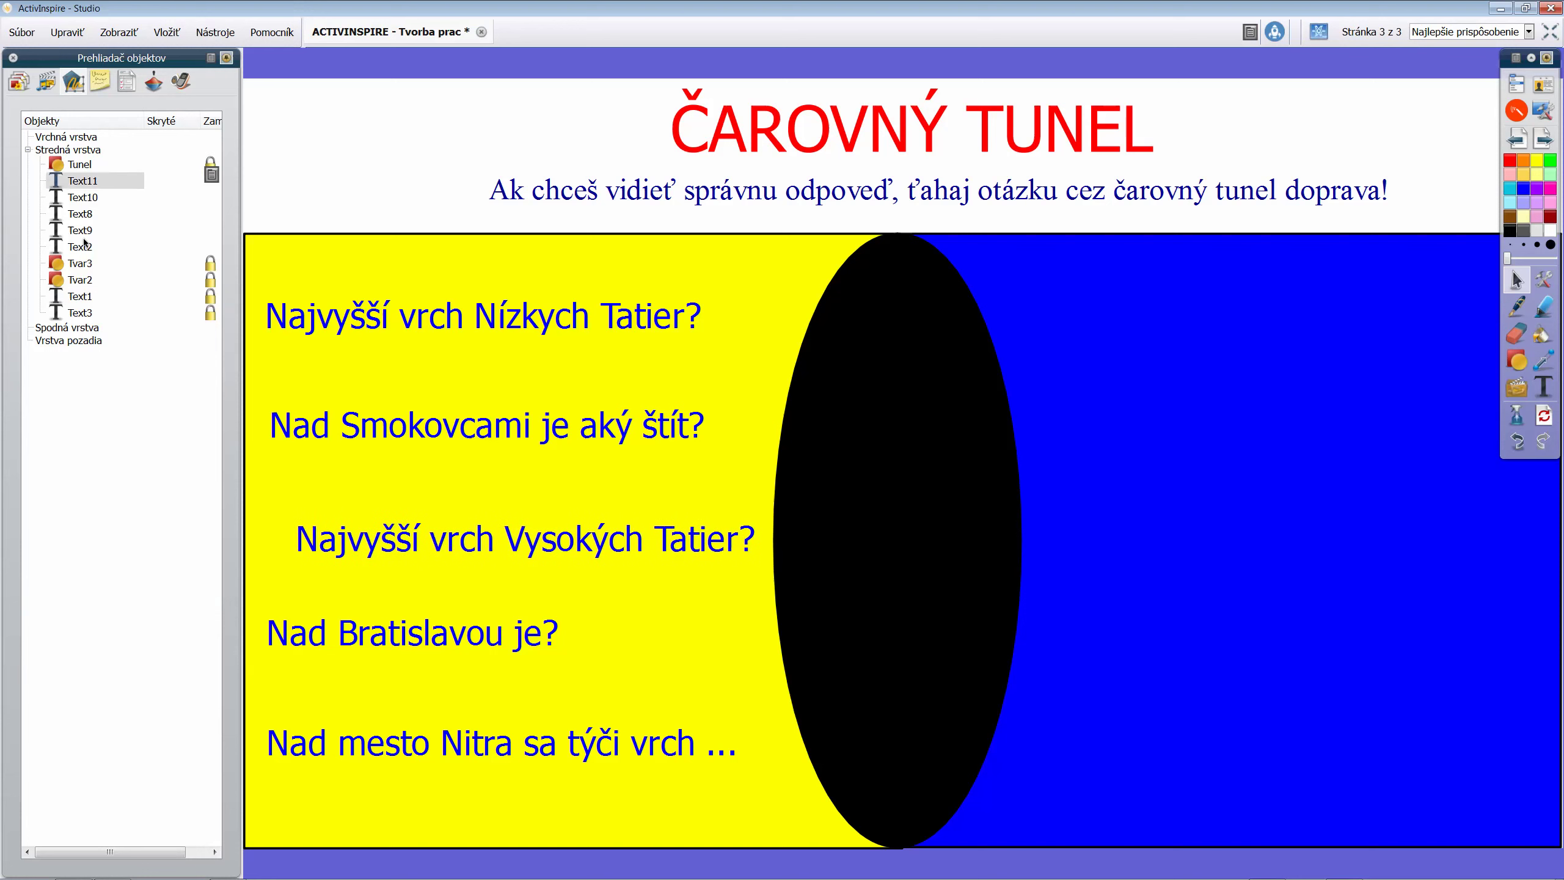
Hide the object list, collapse the toolbox and show the quiz page in full screen
{"action": "left_click", "coordinate": [13, 58]}
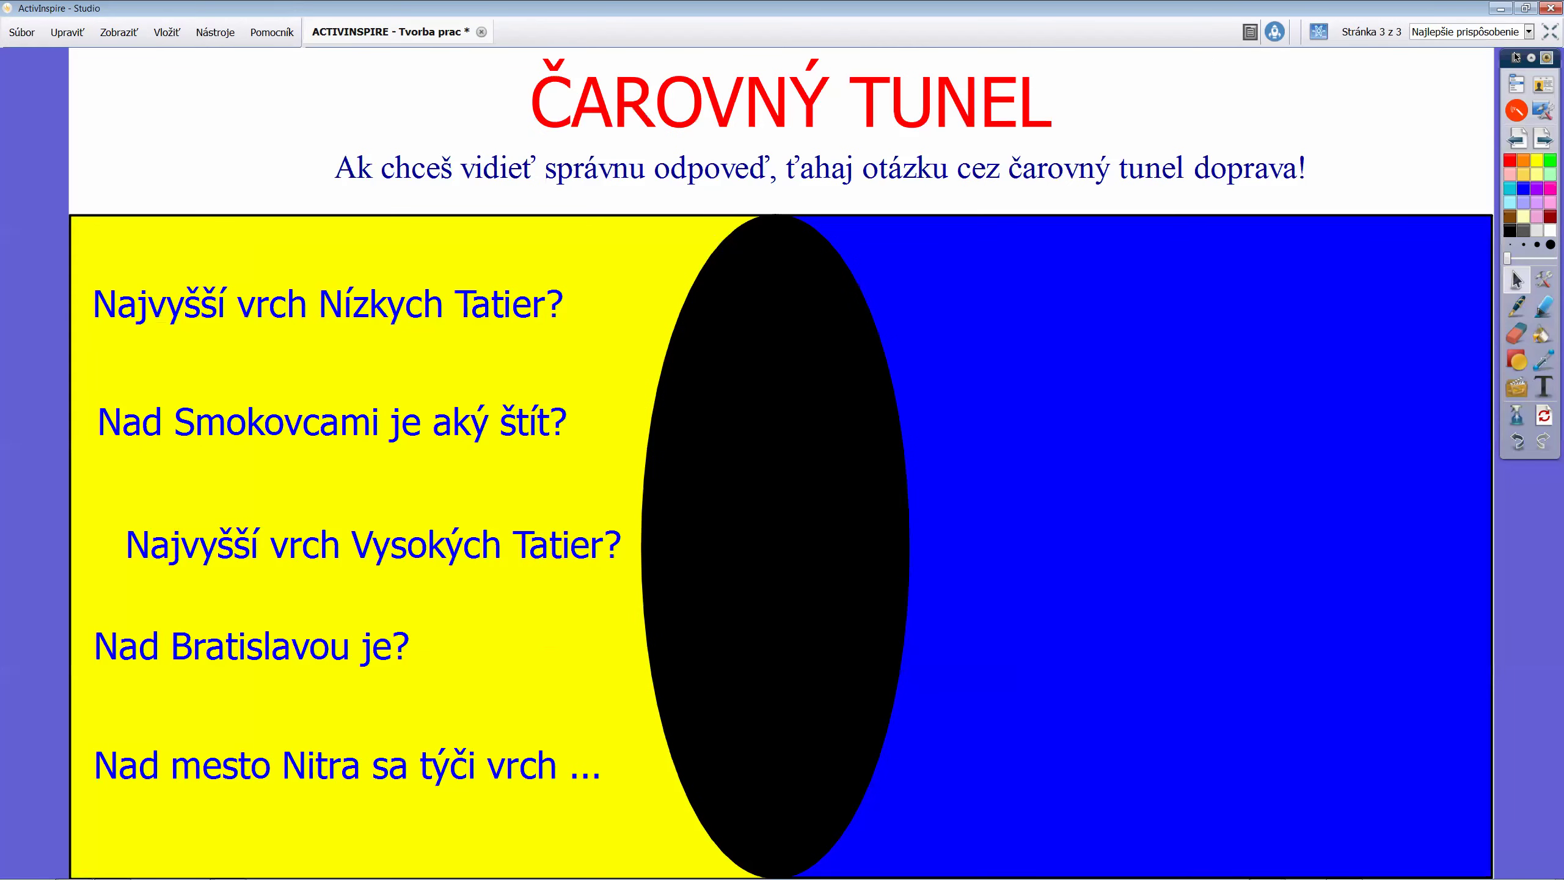
{"action": "left_click", "coordinate": [1533, 59]}
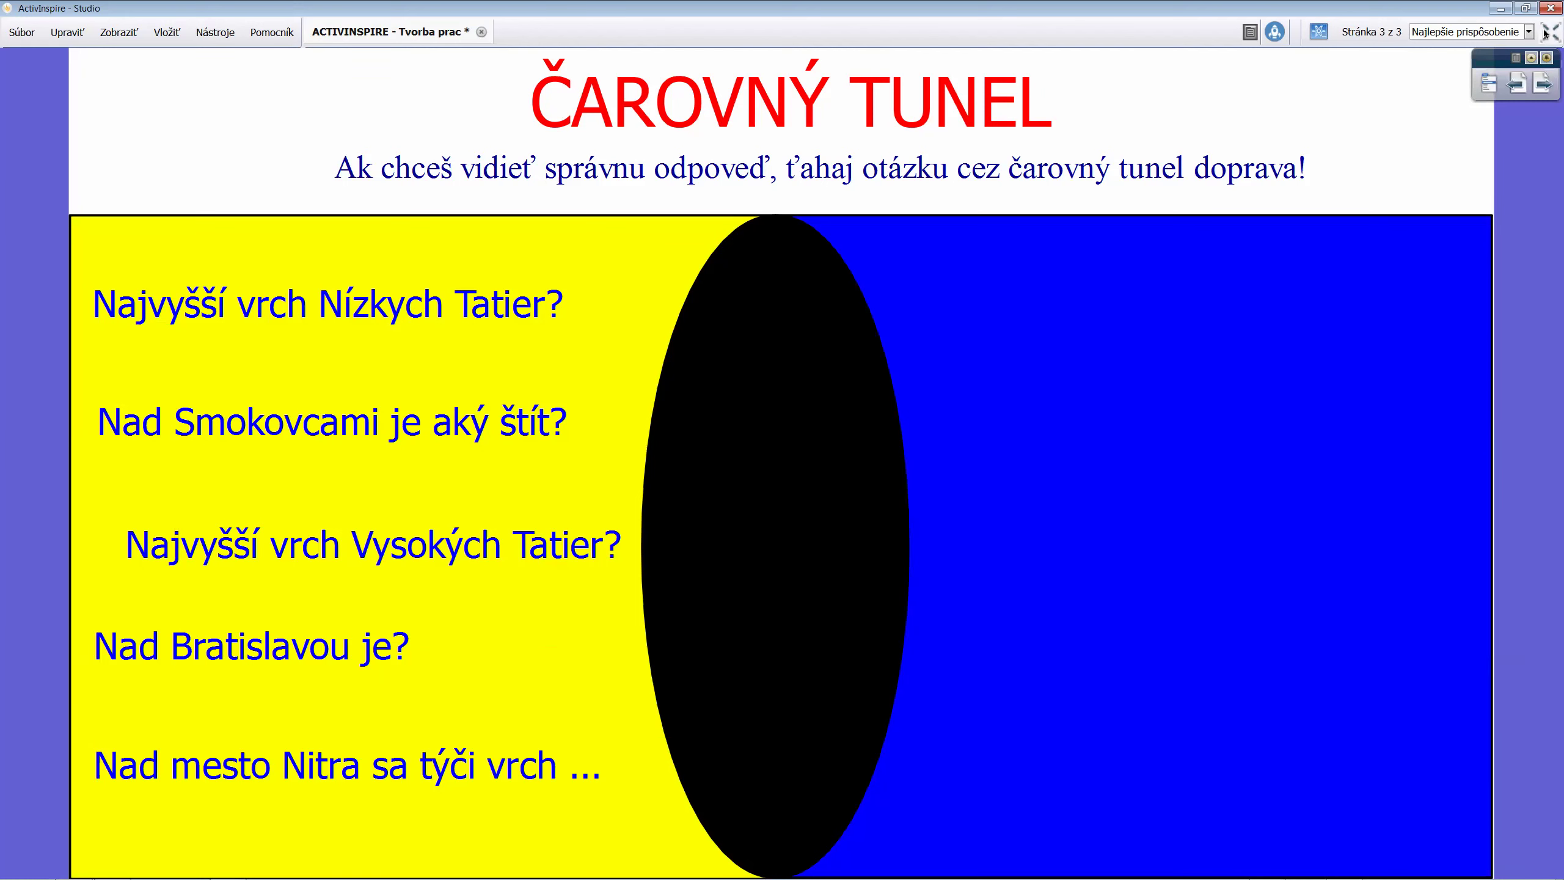
{"action": "left_click", "coordinate": [1548, 32]}
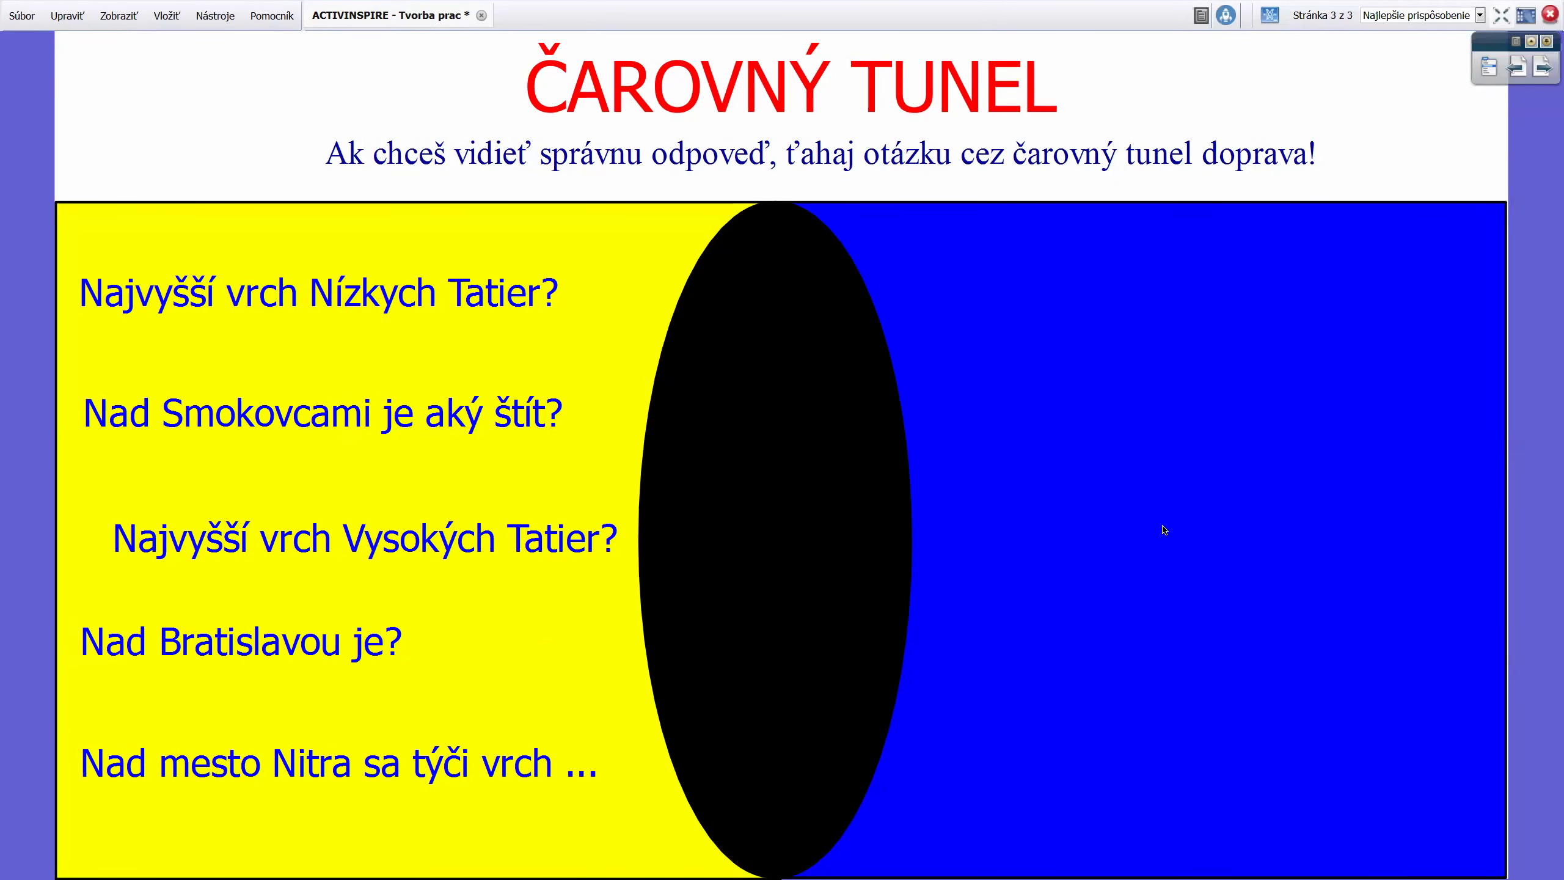
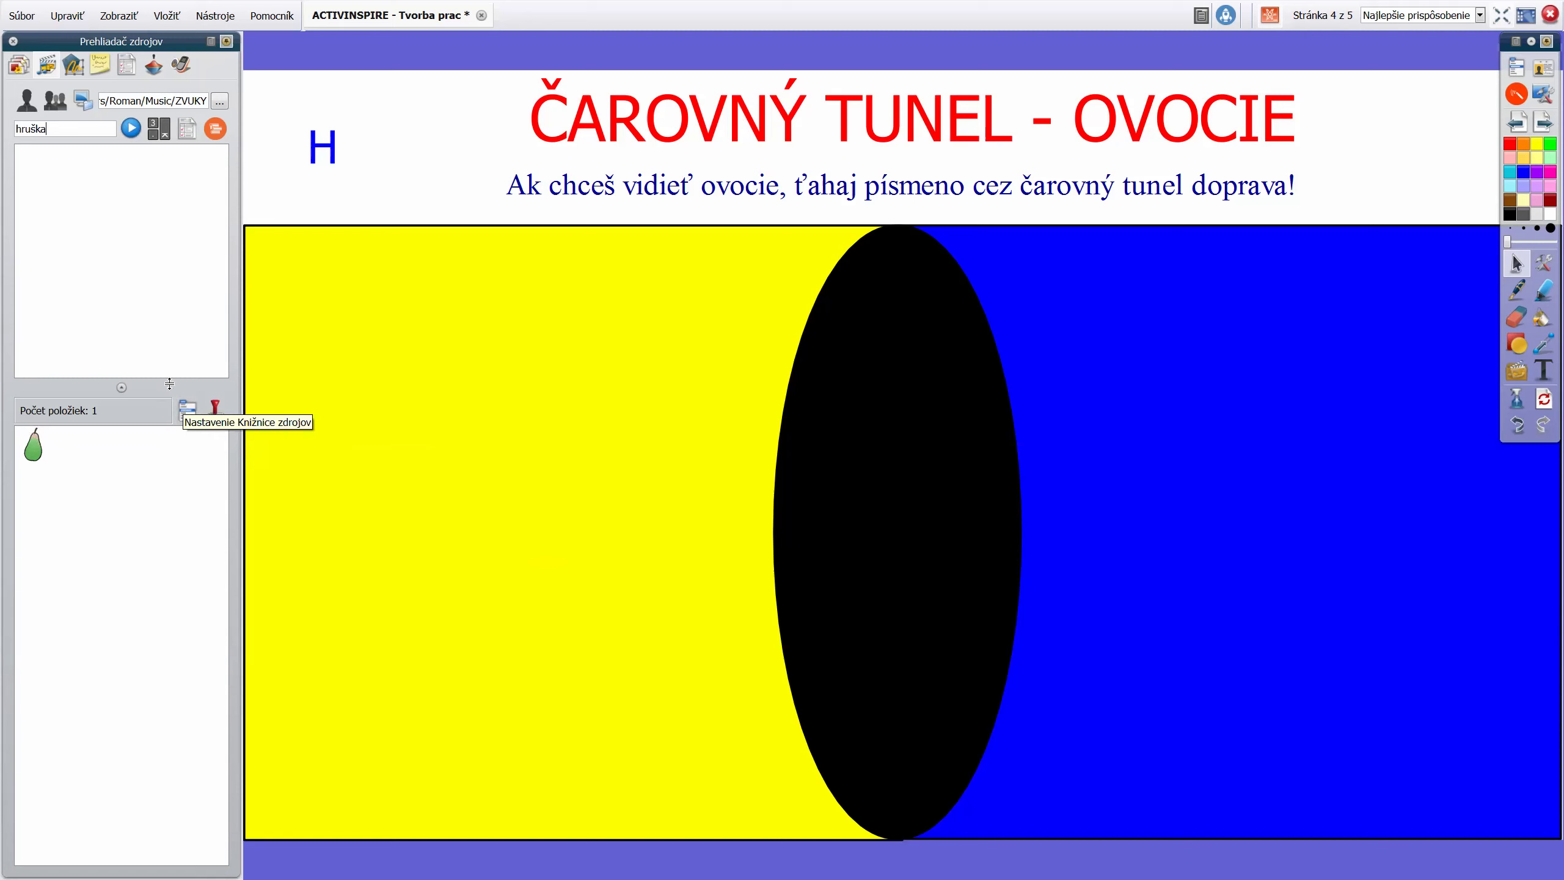
Add the pear picture from the "hruška" resource results to the fruit page, shrink it and place it beside the letter H
{"action": "left_click_drag", "start_coordinate": [169, 383], "coordinate": [165, 420]}
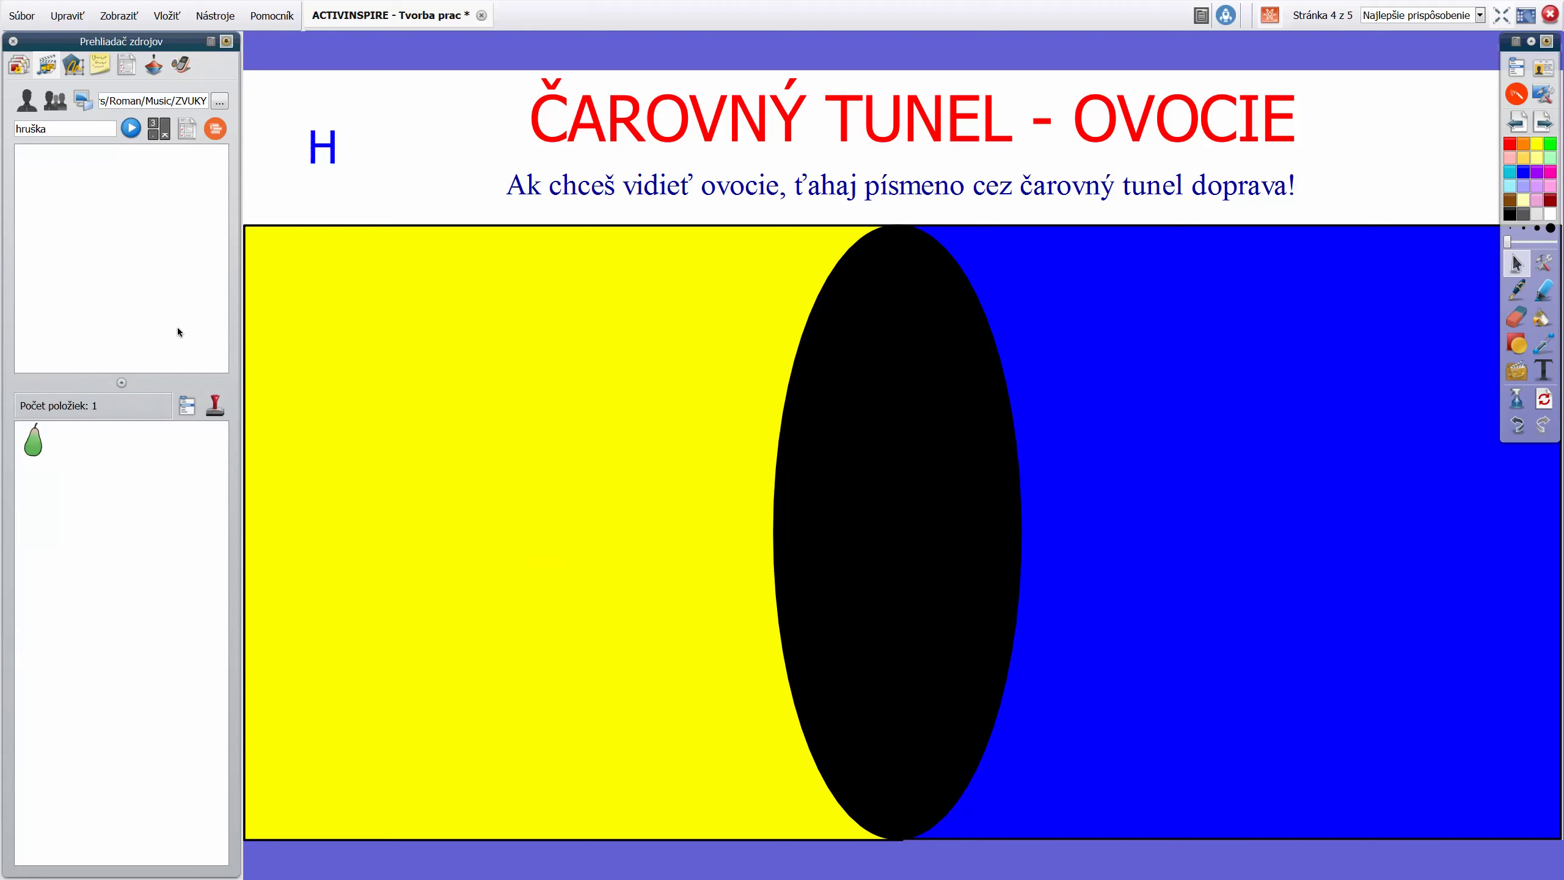
{"action": "left_click_drag", "start_coordinate": [35, 437], "coordinate": [452, 306]}
{"action": "left_click_drag", "start_coordinate": [515, 415], "coordinate": [480, 356]}
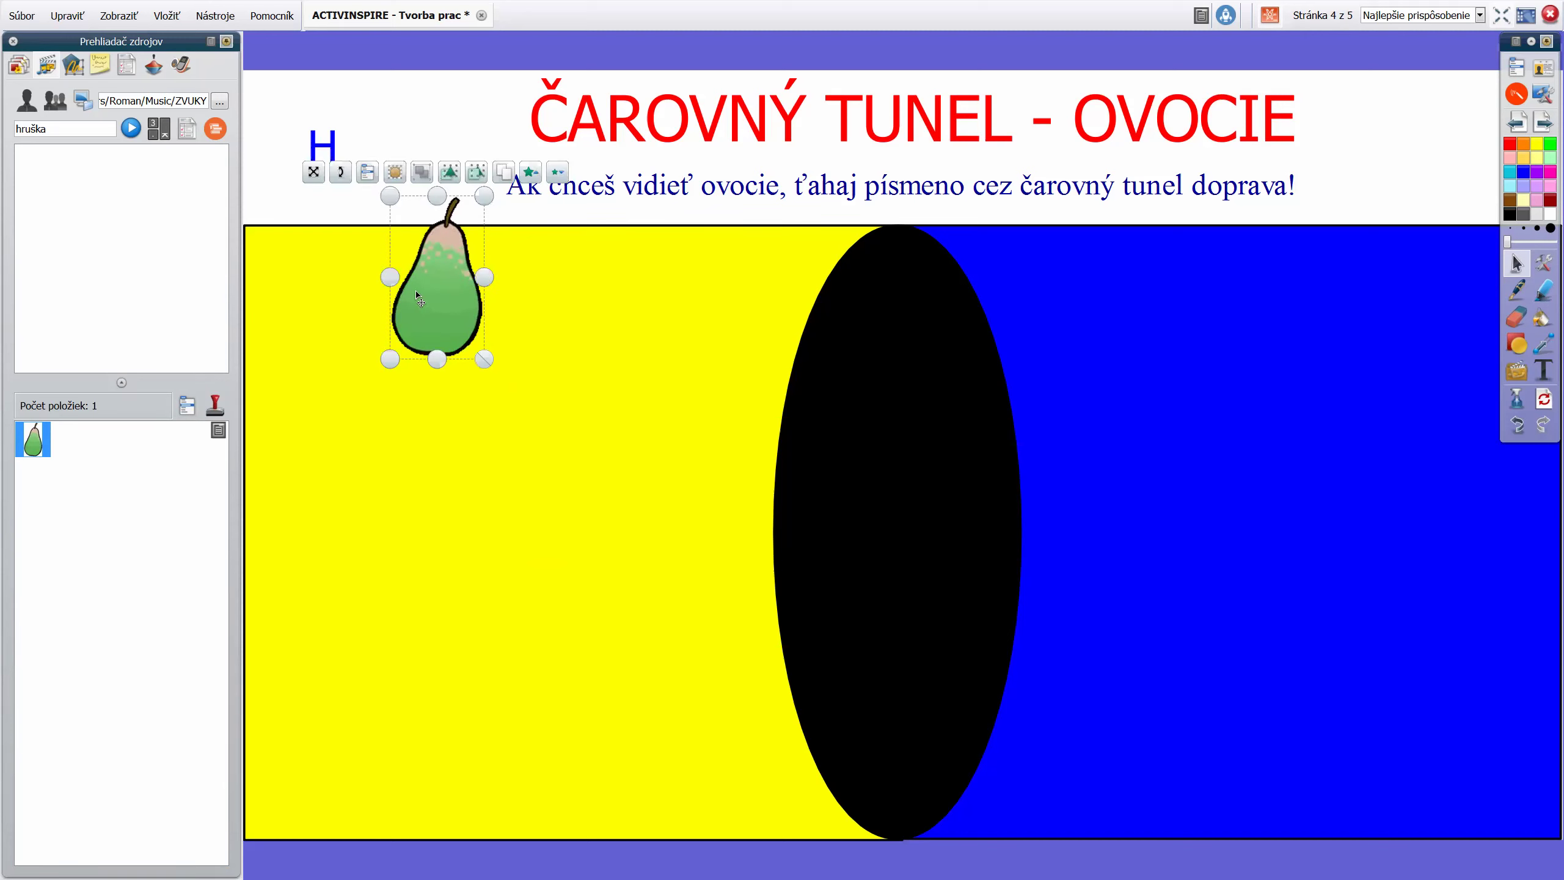
{"action": "left_click_drag", "start_coordinate": [326, 139], "coordinate": [320, 132]}
{"action": "left_click_drag", "start_coordinate": [448, 301], "coordinate": [405, 177]}
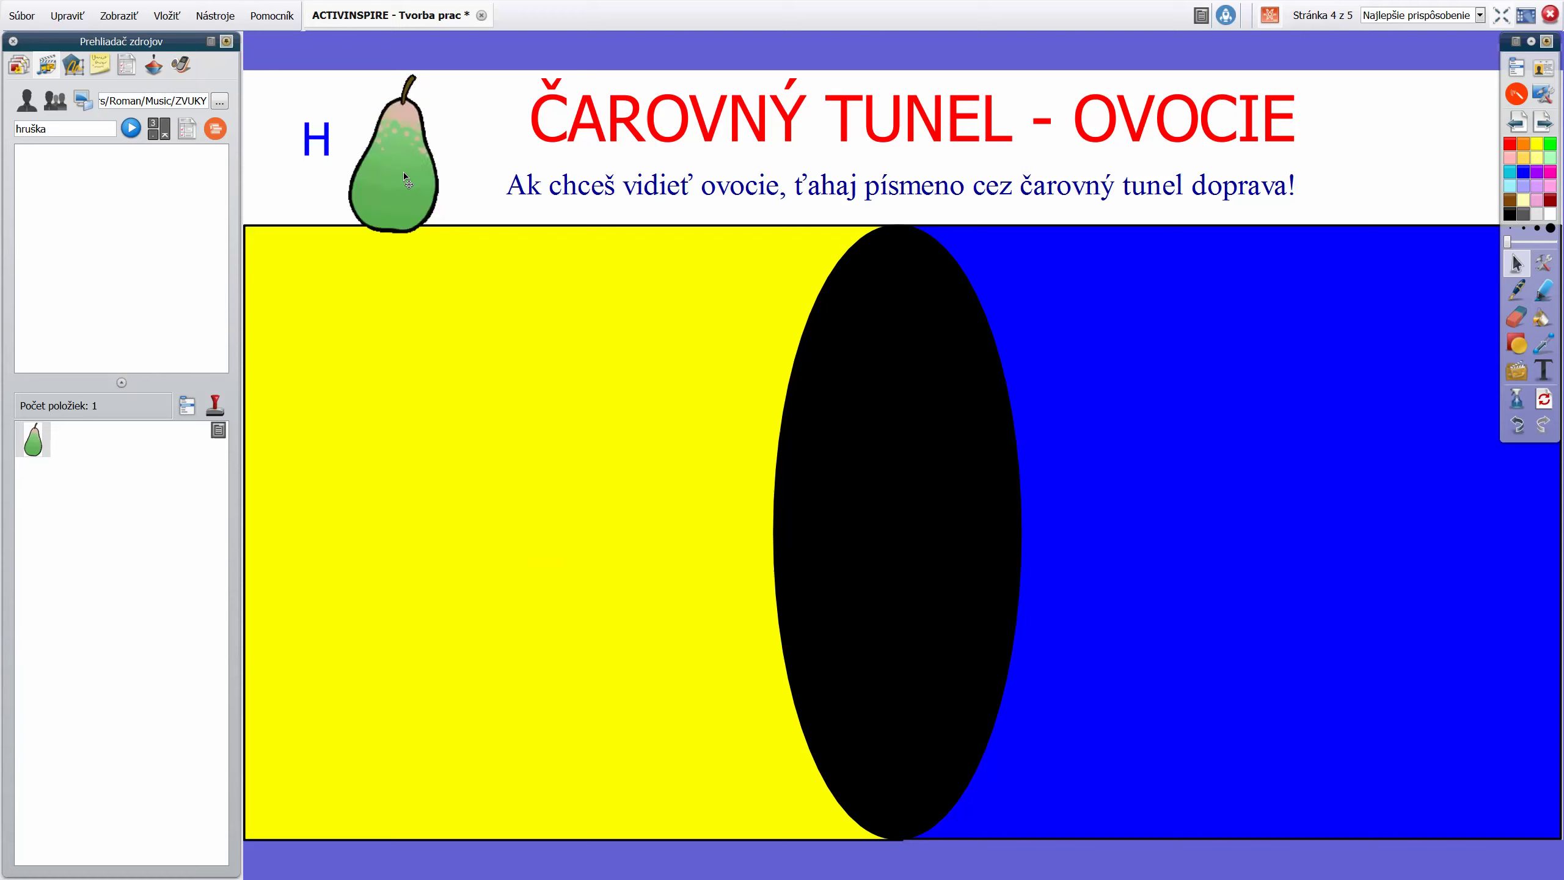
Move the pear onto the yellow area and rename the yellow shape "Žltý tvar" in the object list
{"action": "left_click_drag", "start_coordinate": [405, 178], "coordinate": [624, 397]}
{"action": "left_click", "coordinate": [70, 65]}
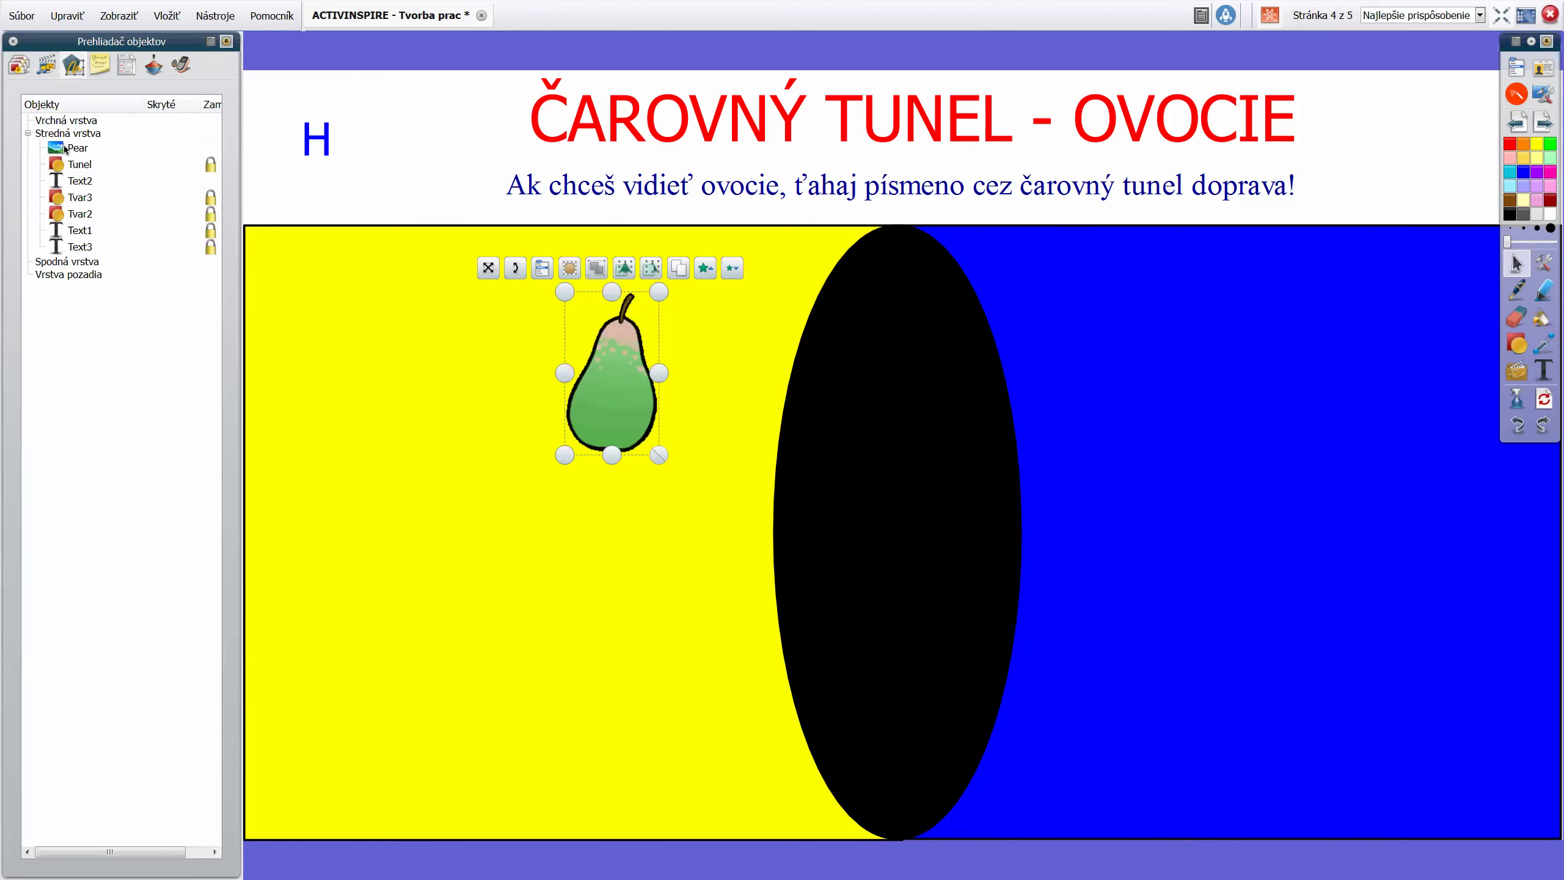
{"action": "left_click", "coordinate": [89, 218]}
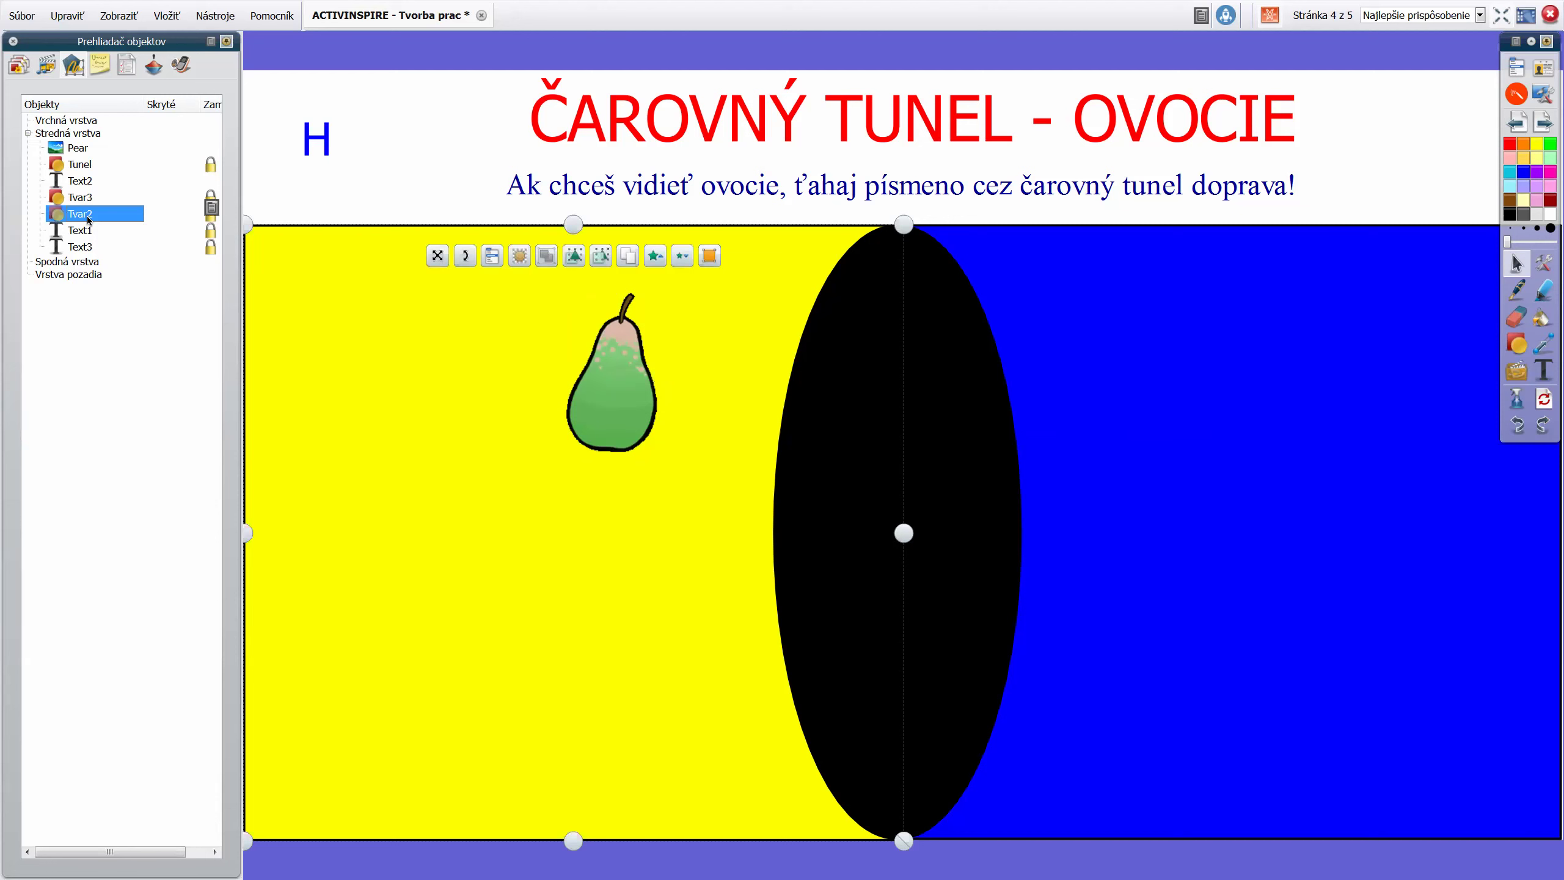
{"action": "left_click", "coordinate": [89, 218]}
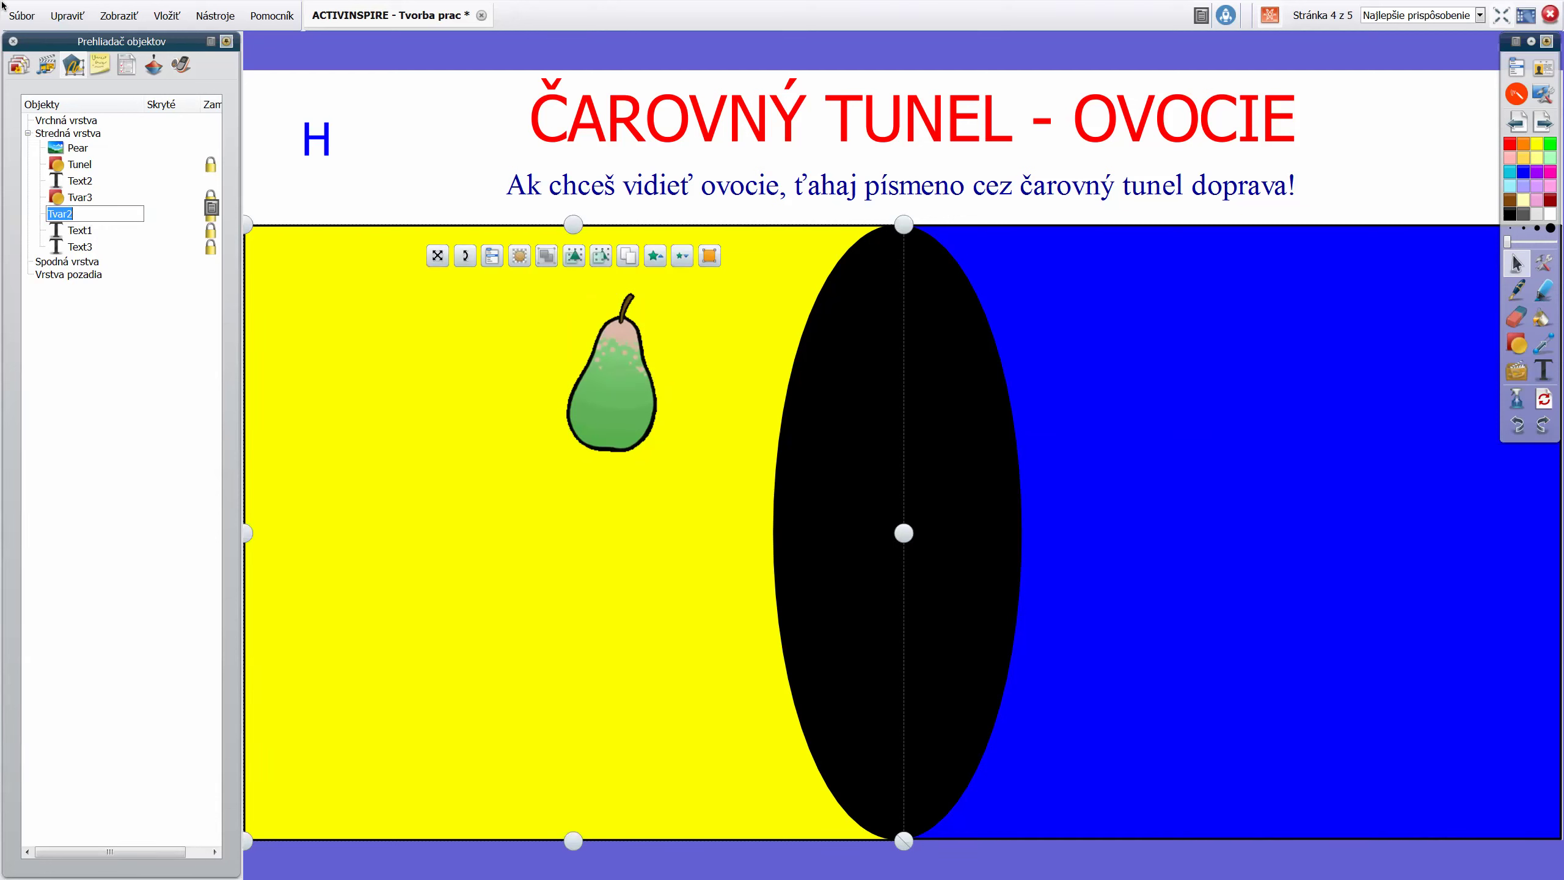
{"action": "type", "text": "Žltý tvar"}
{"action": "key", "text": "Return"}
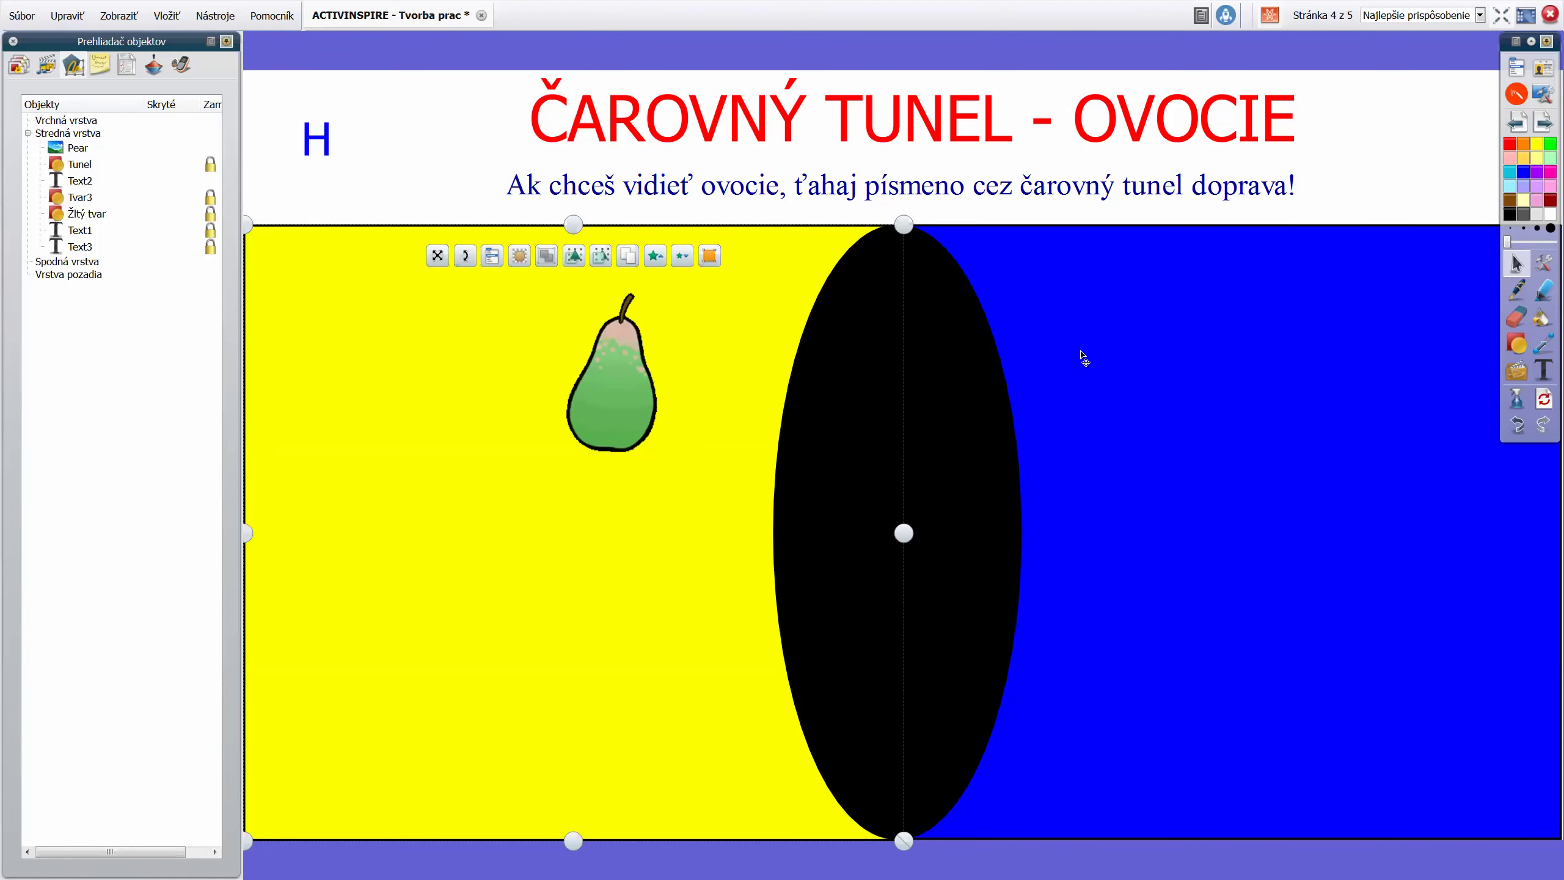
Rename the blue shape "Modrý tvar" in the object list
{"action": "left_click", "coordinate": [1103, 366]}
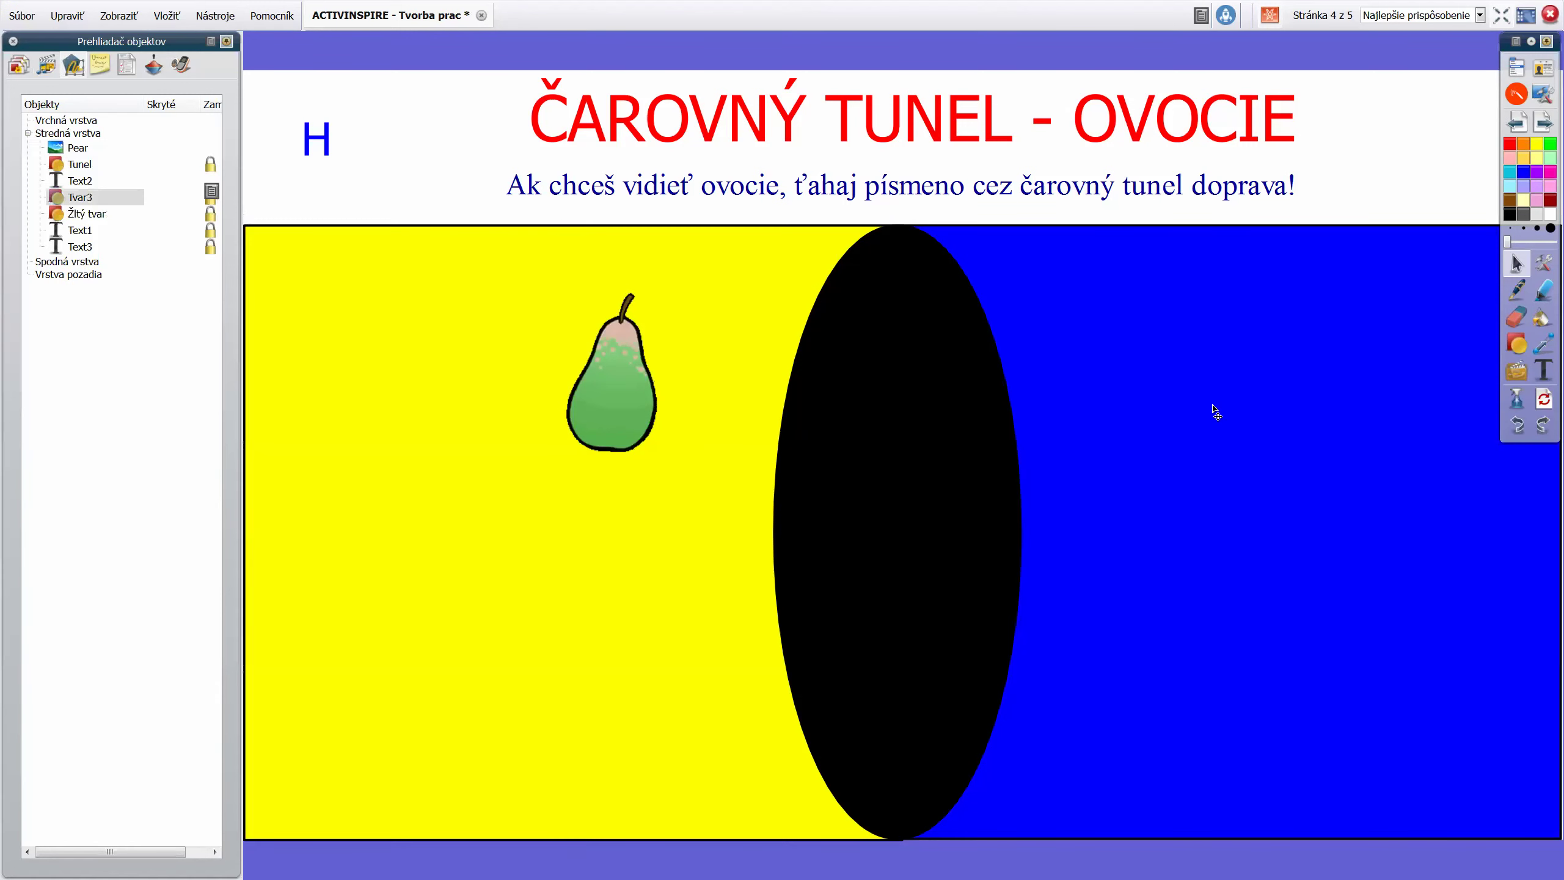
{"action": "left_click", "coordinate": [77, 196]}
{"action": "left_click", "coordinate": [78, 198]}
{"action": "type", "text": "M"}
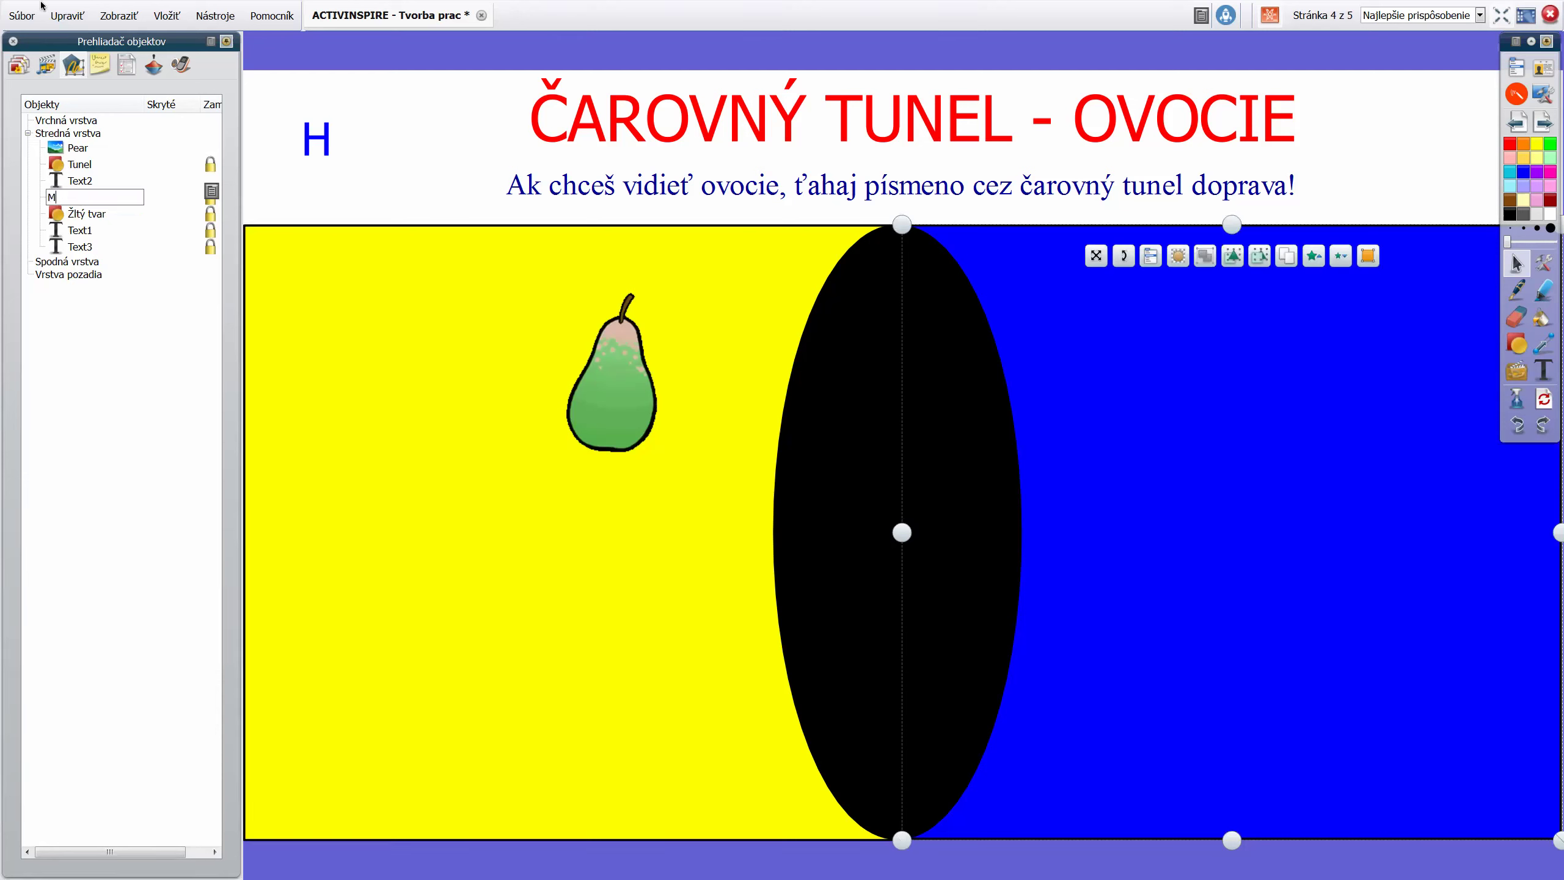
{"action": "type", "text": "odrý tvar"}
{"action": "key", "text": "Return"}
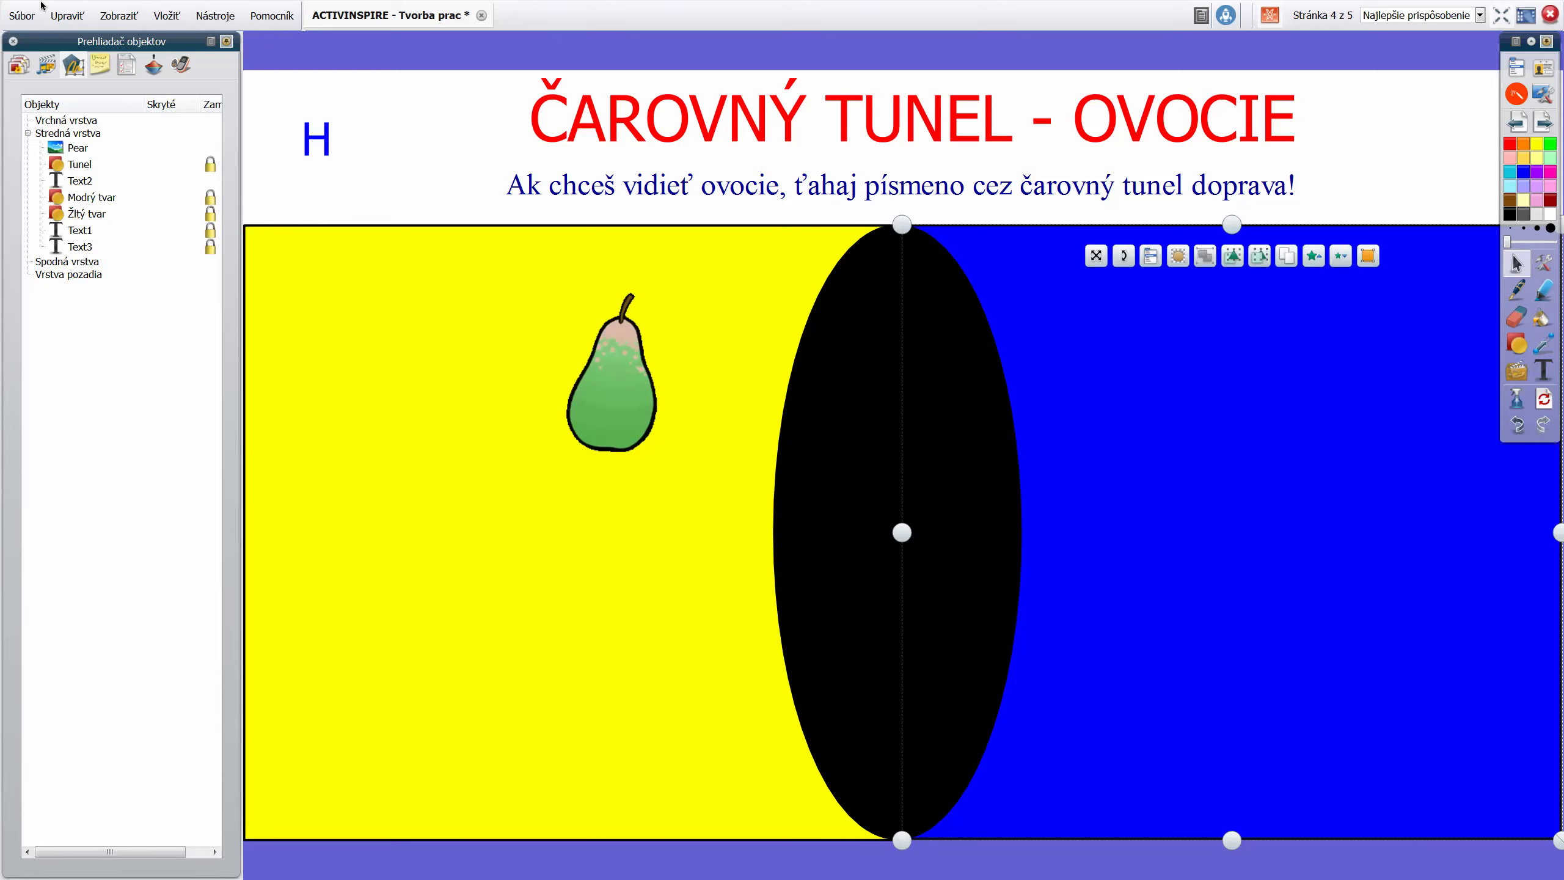
Rename the text object of the letter H as "H" in the object list
{"action": "left_click", "coordinate": [88, 182]}
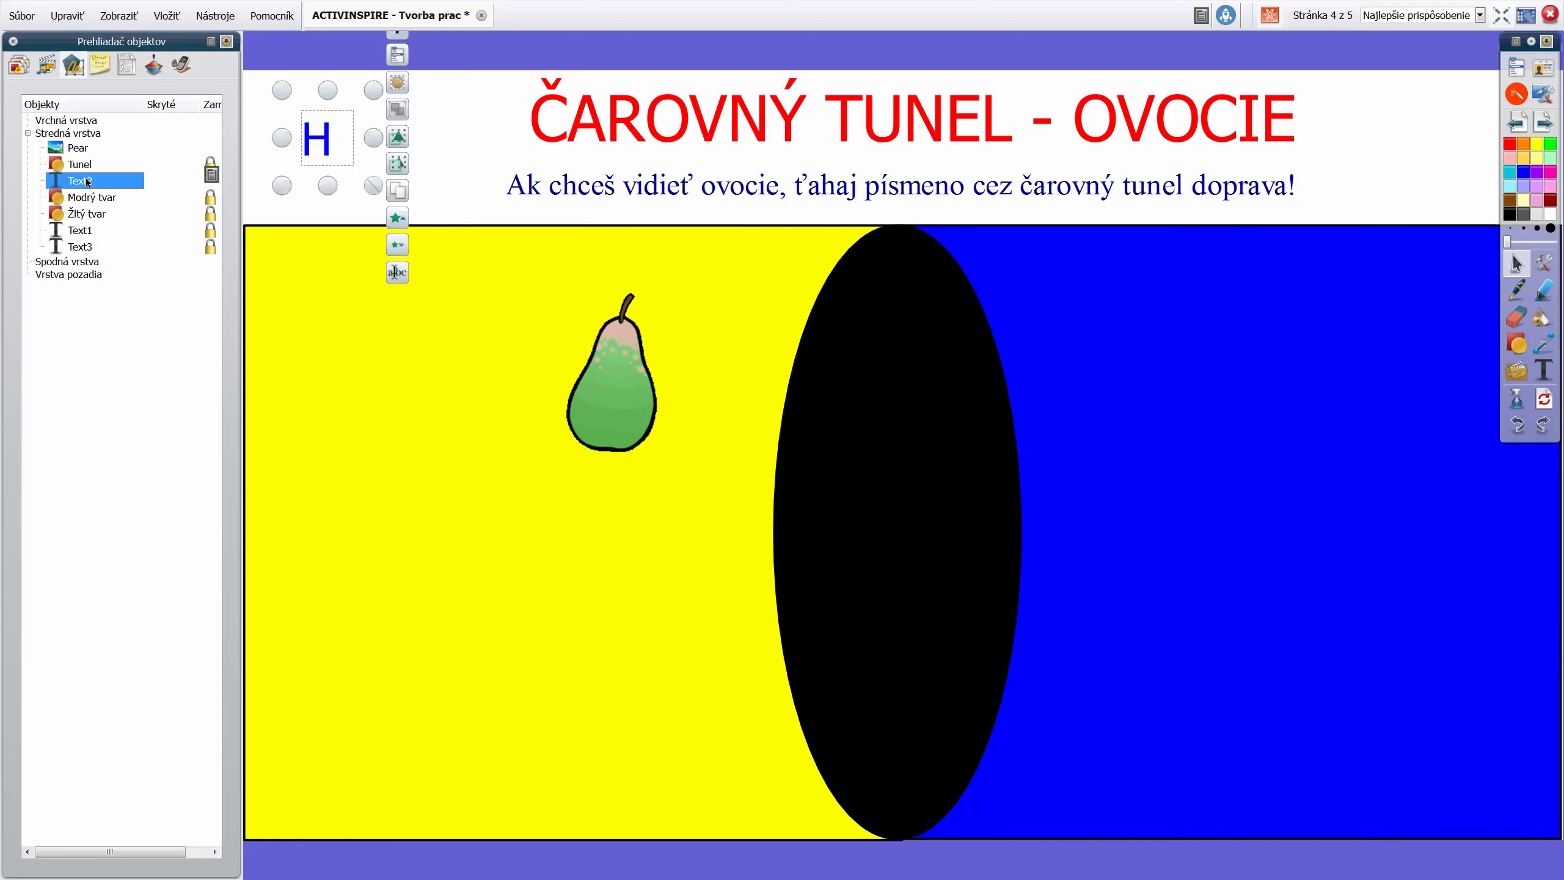
{"action": "left_click", "coordinate": [88, 181]}
{"action": "type", "text": "H"}
{"action": "key", "text": "Return"}
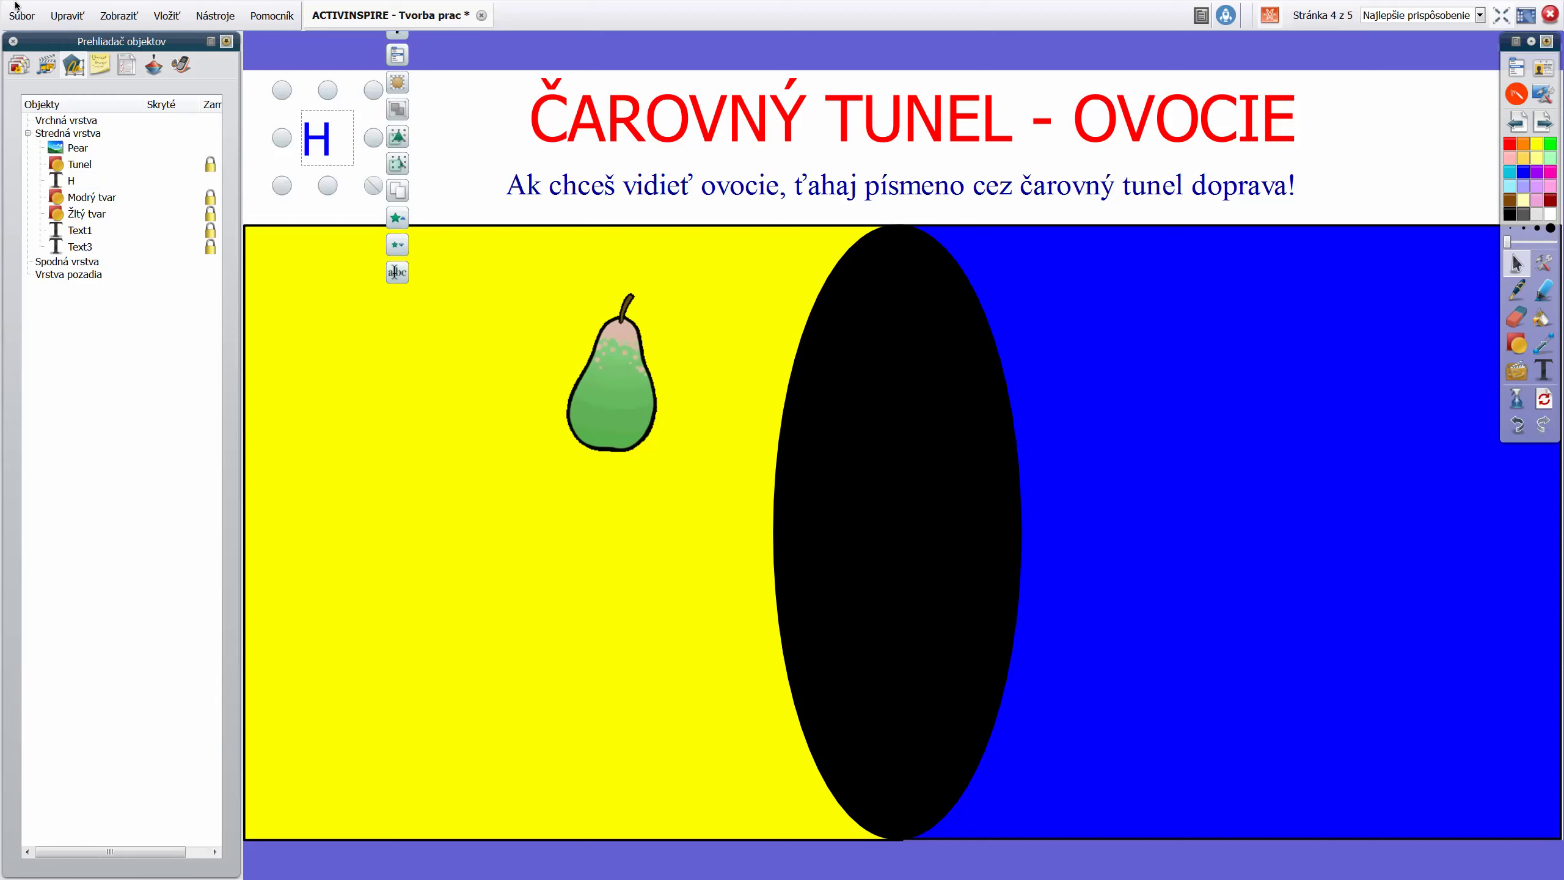
Rename the page title object "Nadpis" and the instruction text below it "Podnadpis" in the object list
{"action": "left_click", "coordinate": [74, 165]}
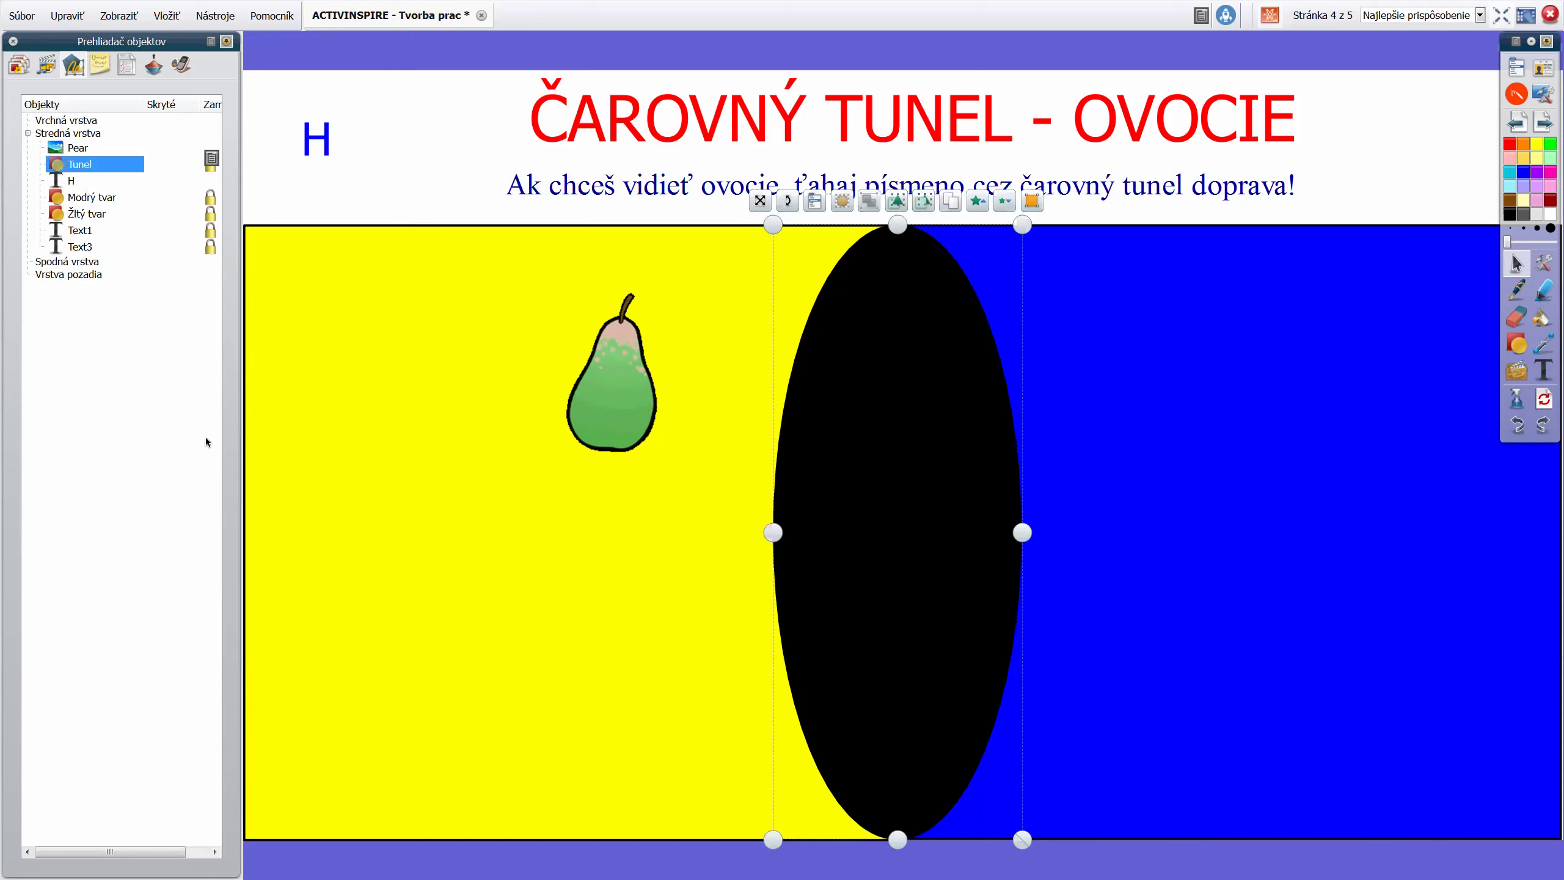
{"action": "left_click", "coordinate": [84, 231]}
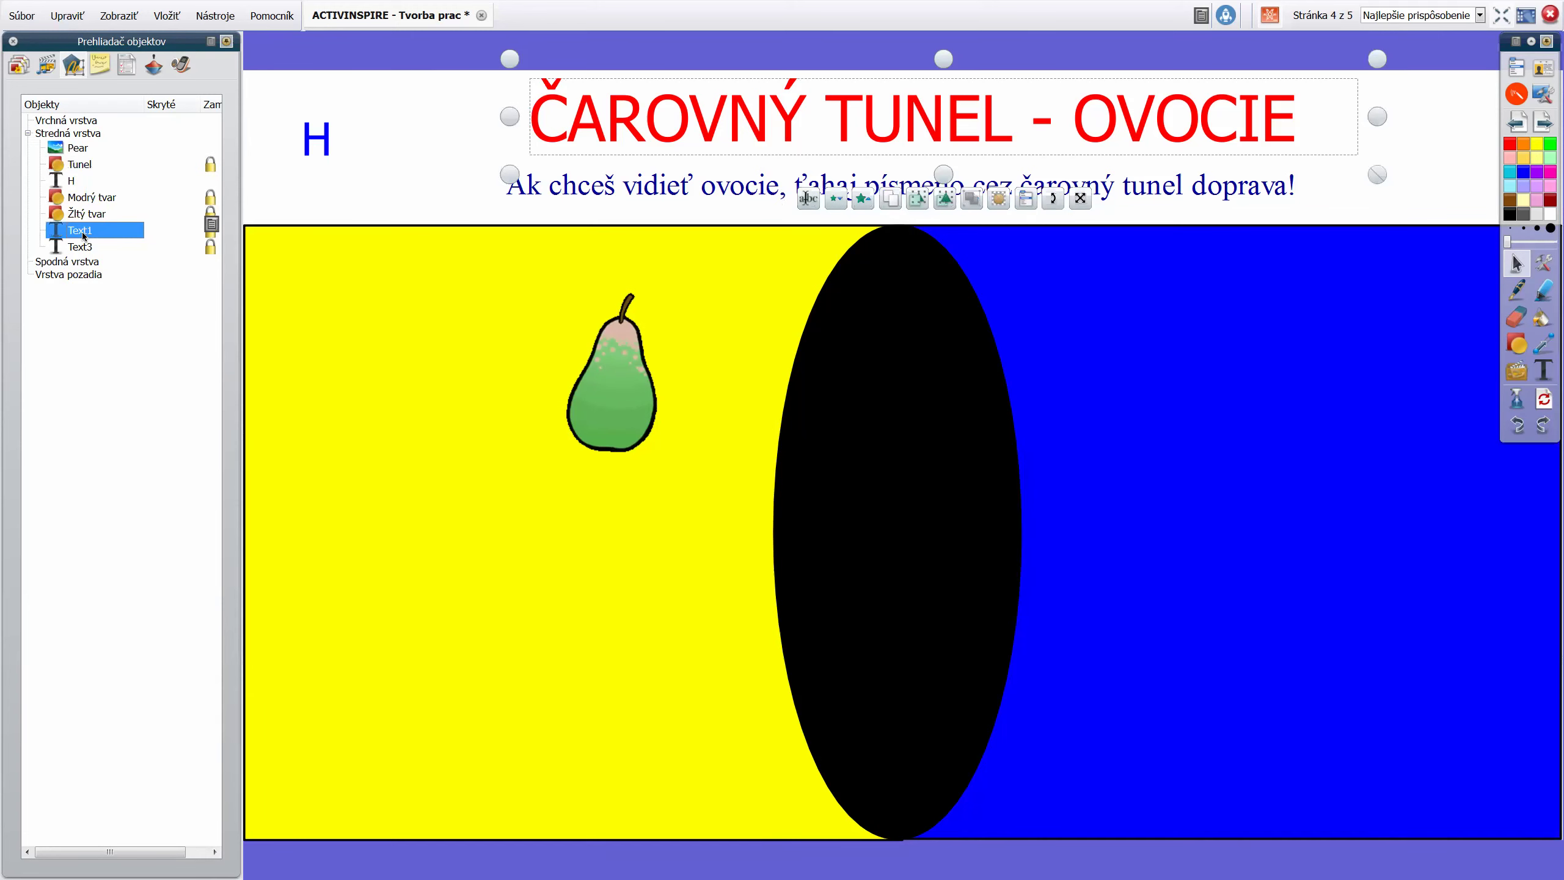
{"action": "left_click", "coordinate": [84, 232]}
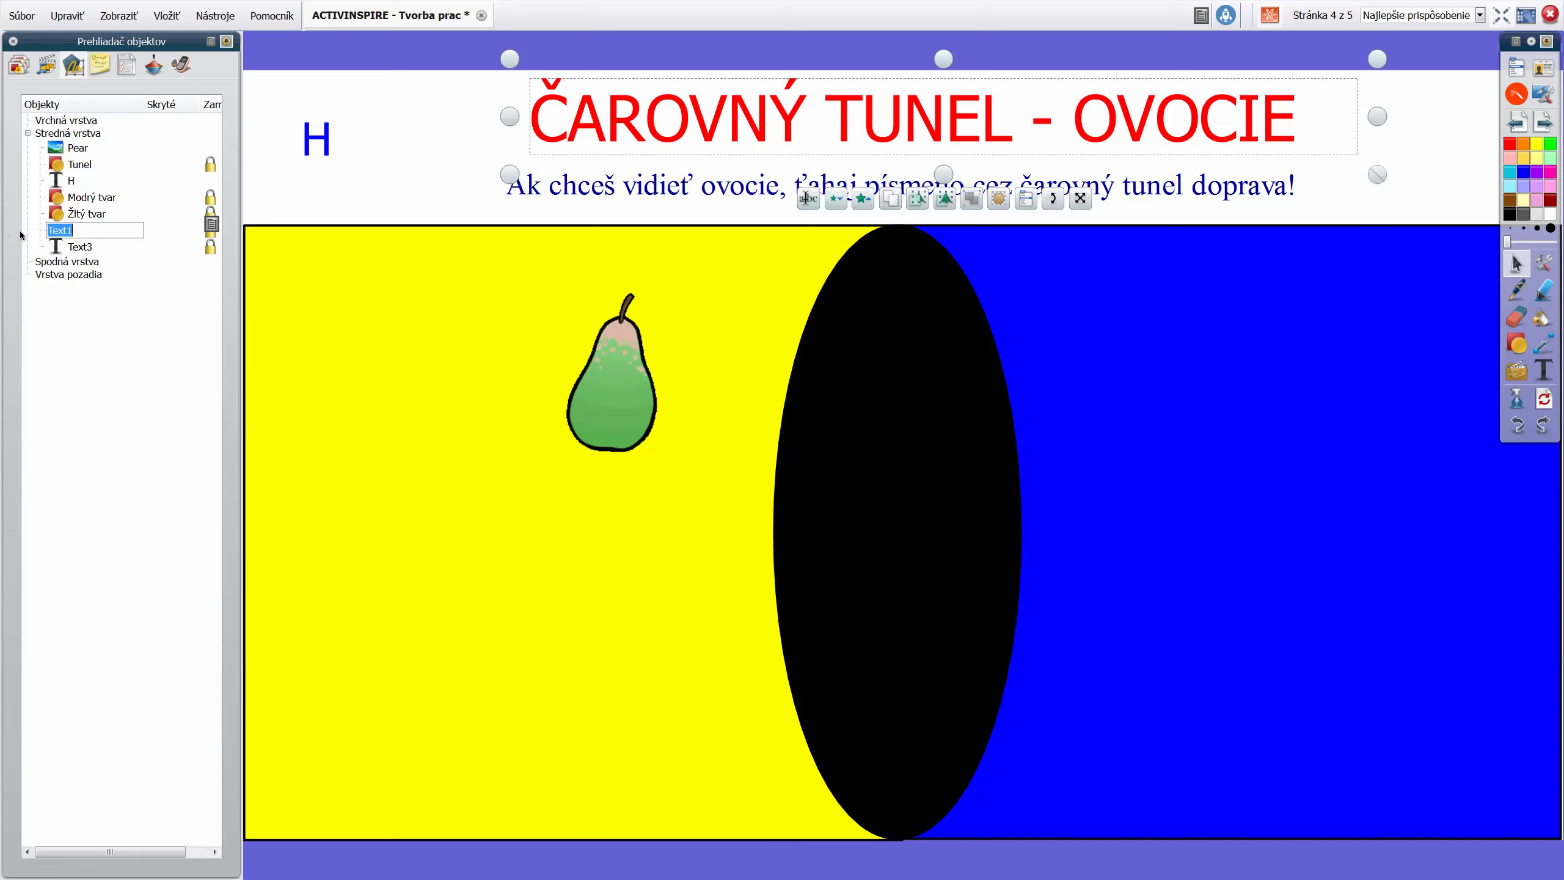
{"action": "key", "text": "BackSpace"}
{"action": "type", "text": "Nadpis"}
{"action": "key", "text": "Return"}
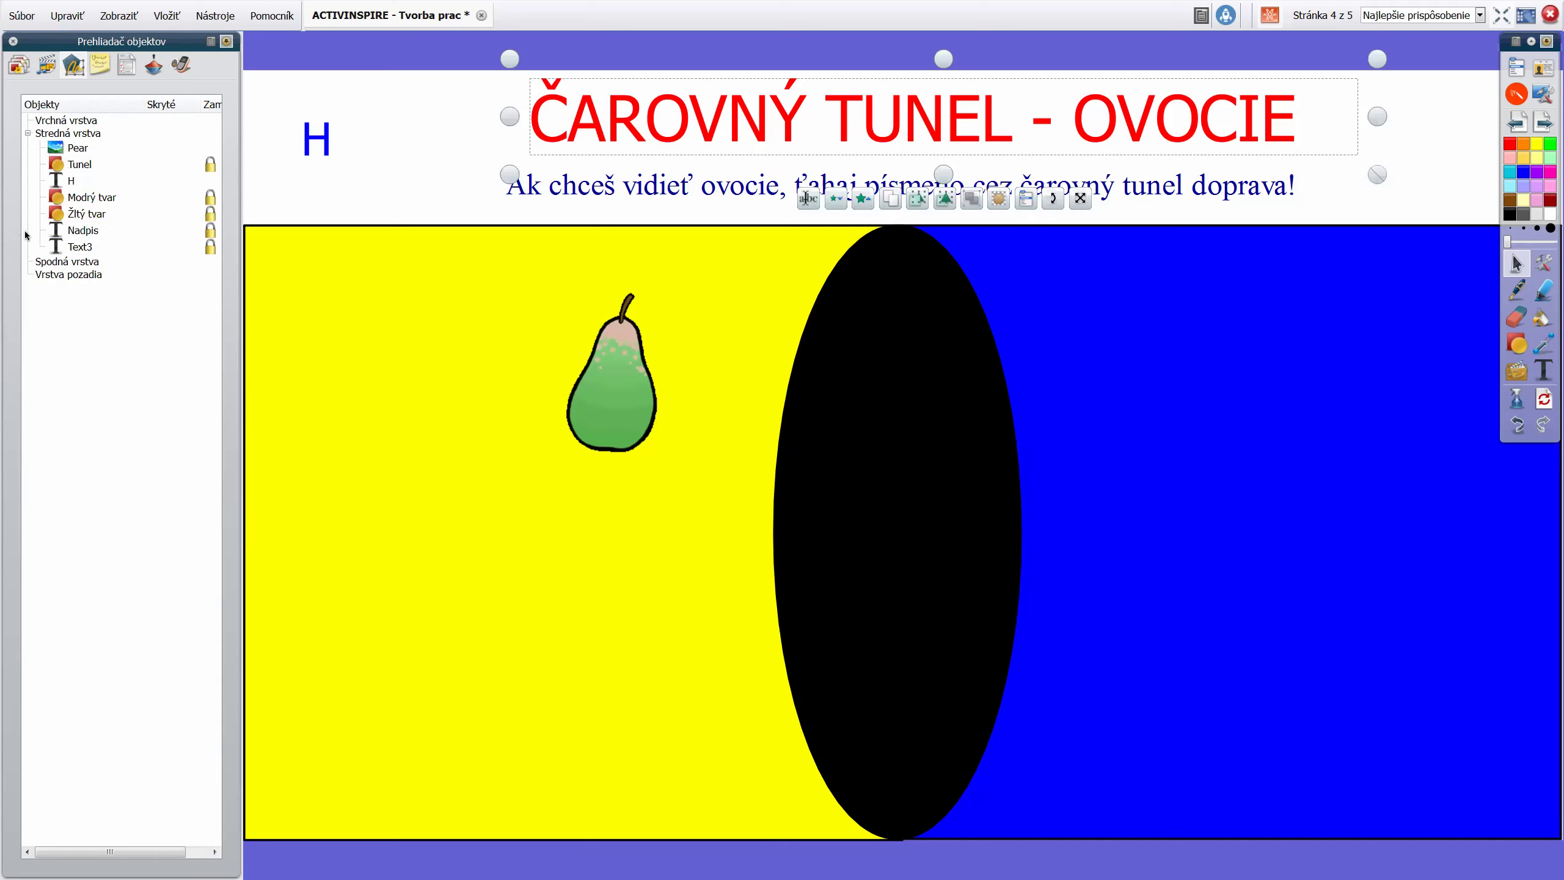
{"action": "double_click", "coordinate": [86, 246]}
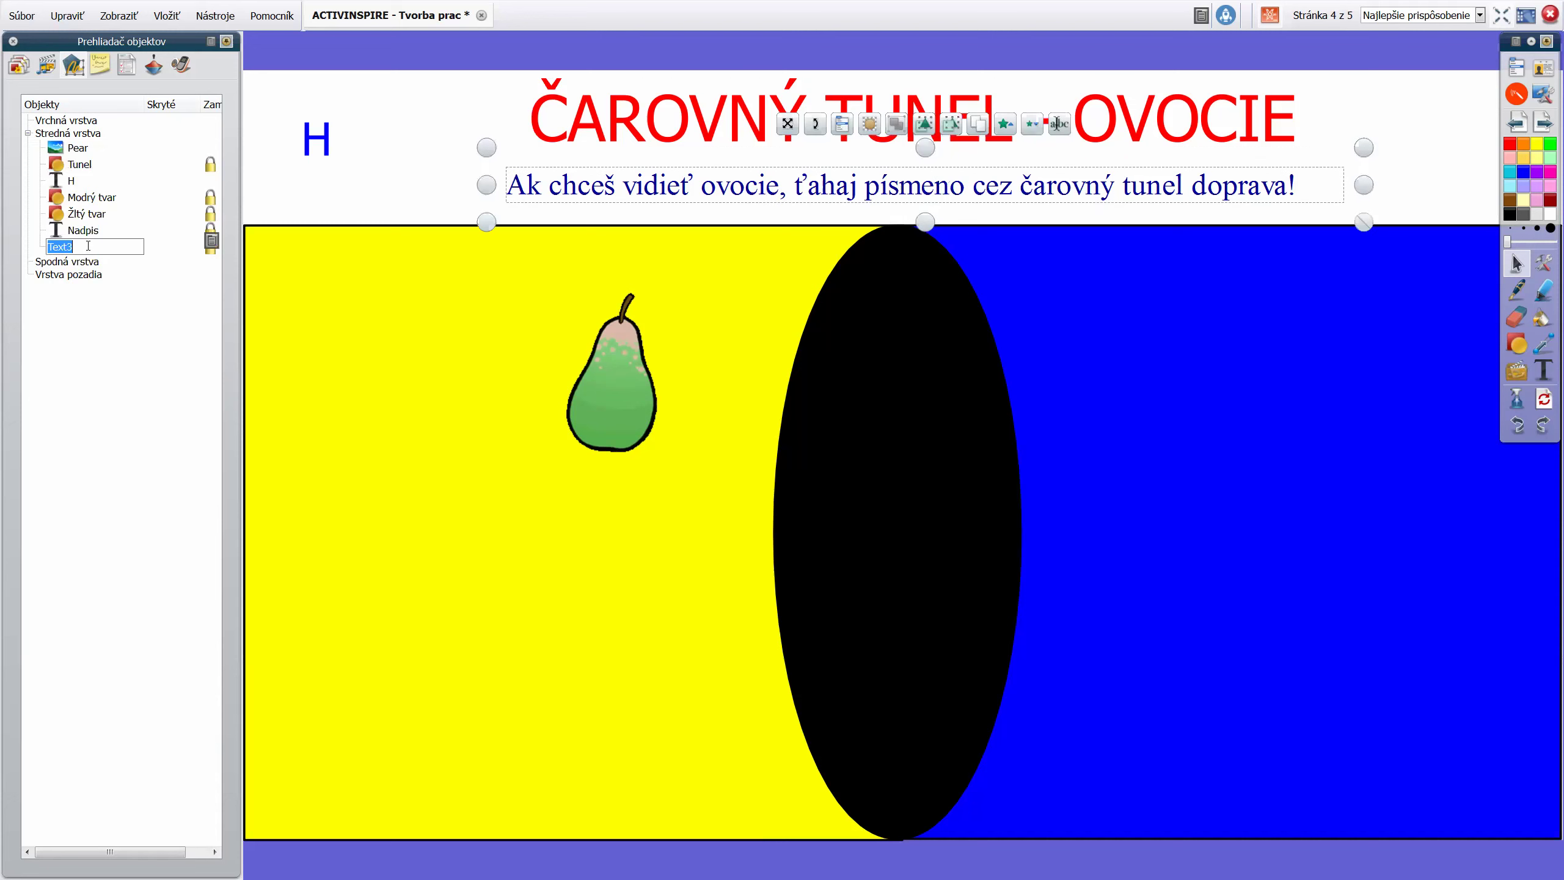
{"action": "type", "text": "Podnadpis"}
{"action": "key", "text": "Return"}
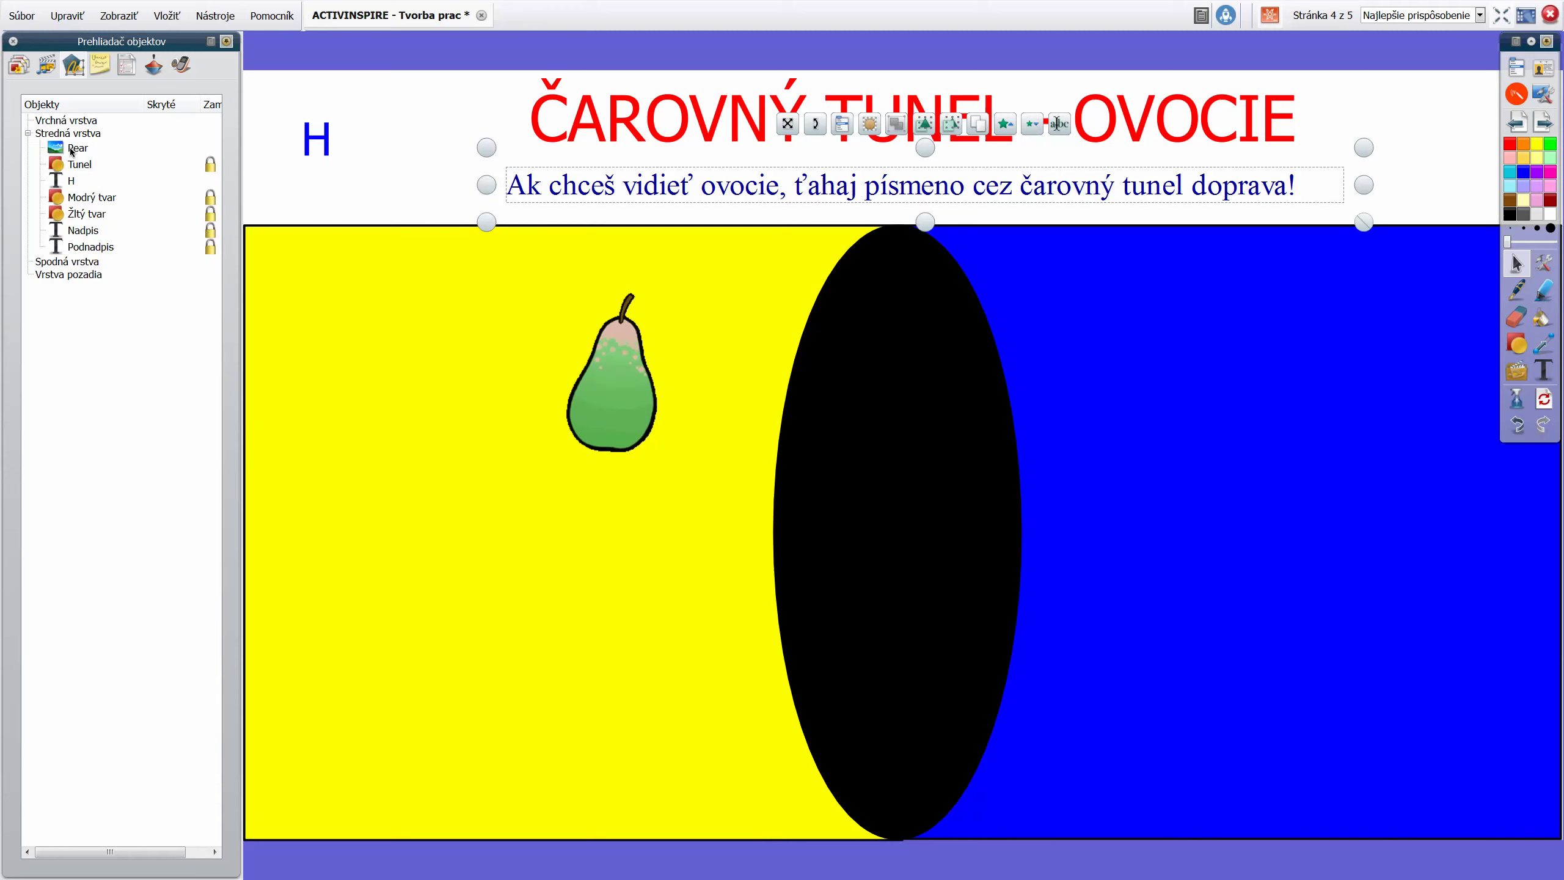
Reorder the middle layer so that H is above Tunel, followed by Žltý tvar, Pear and Modrý tvar
{"action": "left_click", "coordinate": [640, 388]}
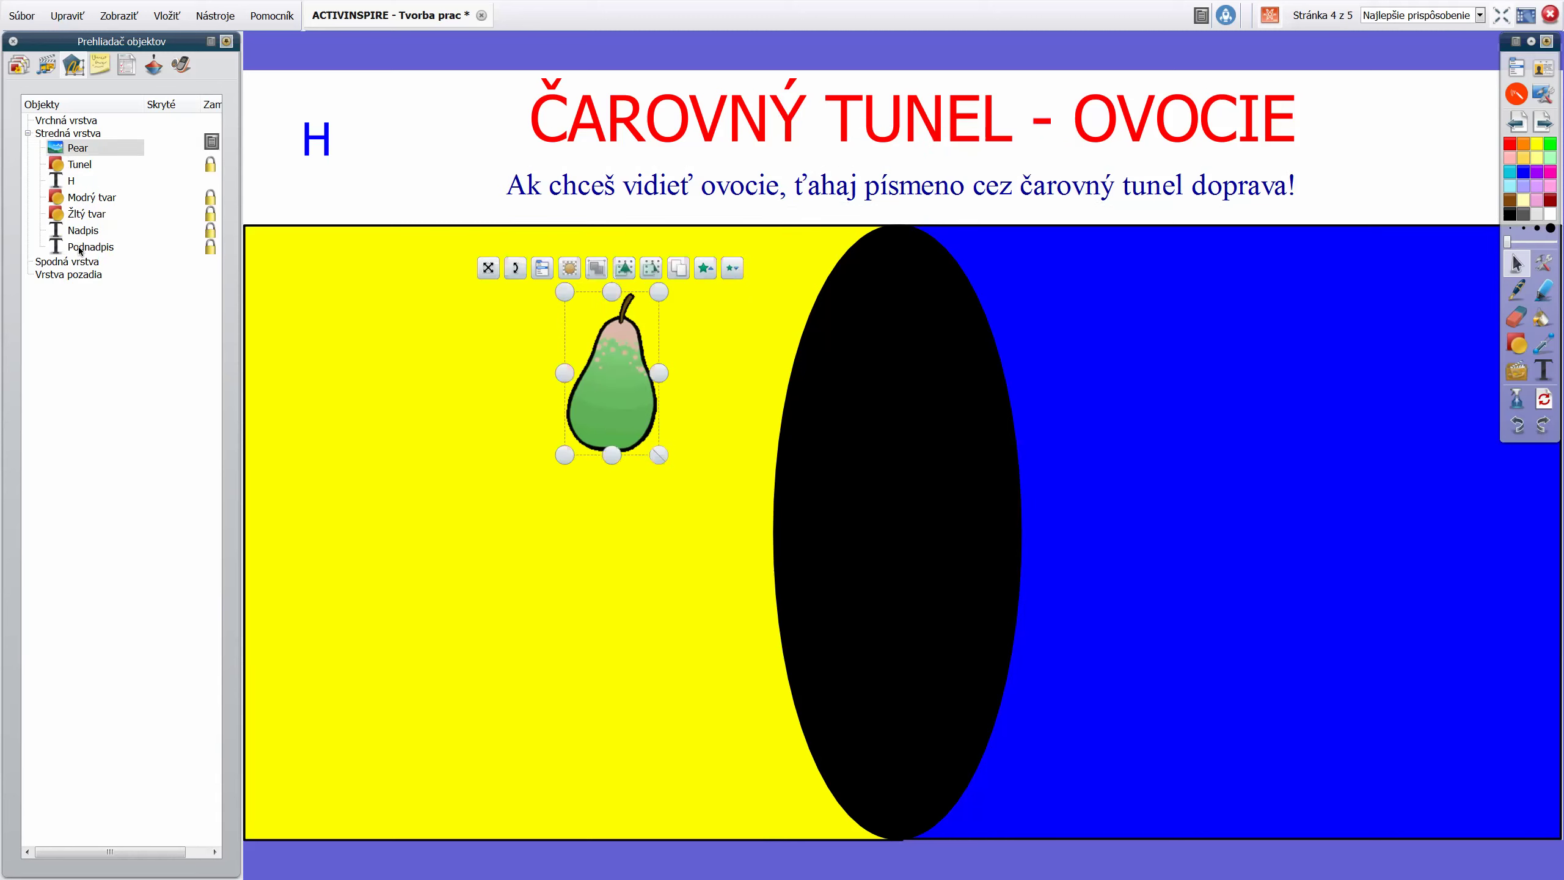
{"action": "left_click", "coordinate": [73, 181]}
{"action": "mouse_move", "coordinate": [72, 181]}
{"action": "left_mouse_down"}
{"action": "mouse_move", "coordinate": [77, 147]}
{"action": "mouse_move", "coordinate": [74, 185]}
{"action": "left_mouse_up"}
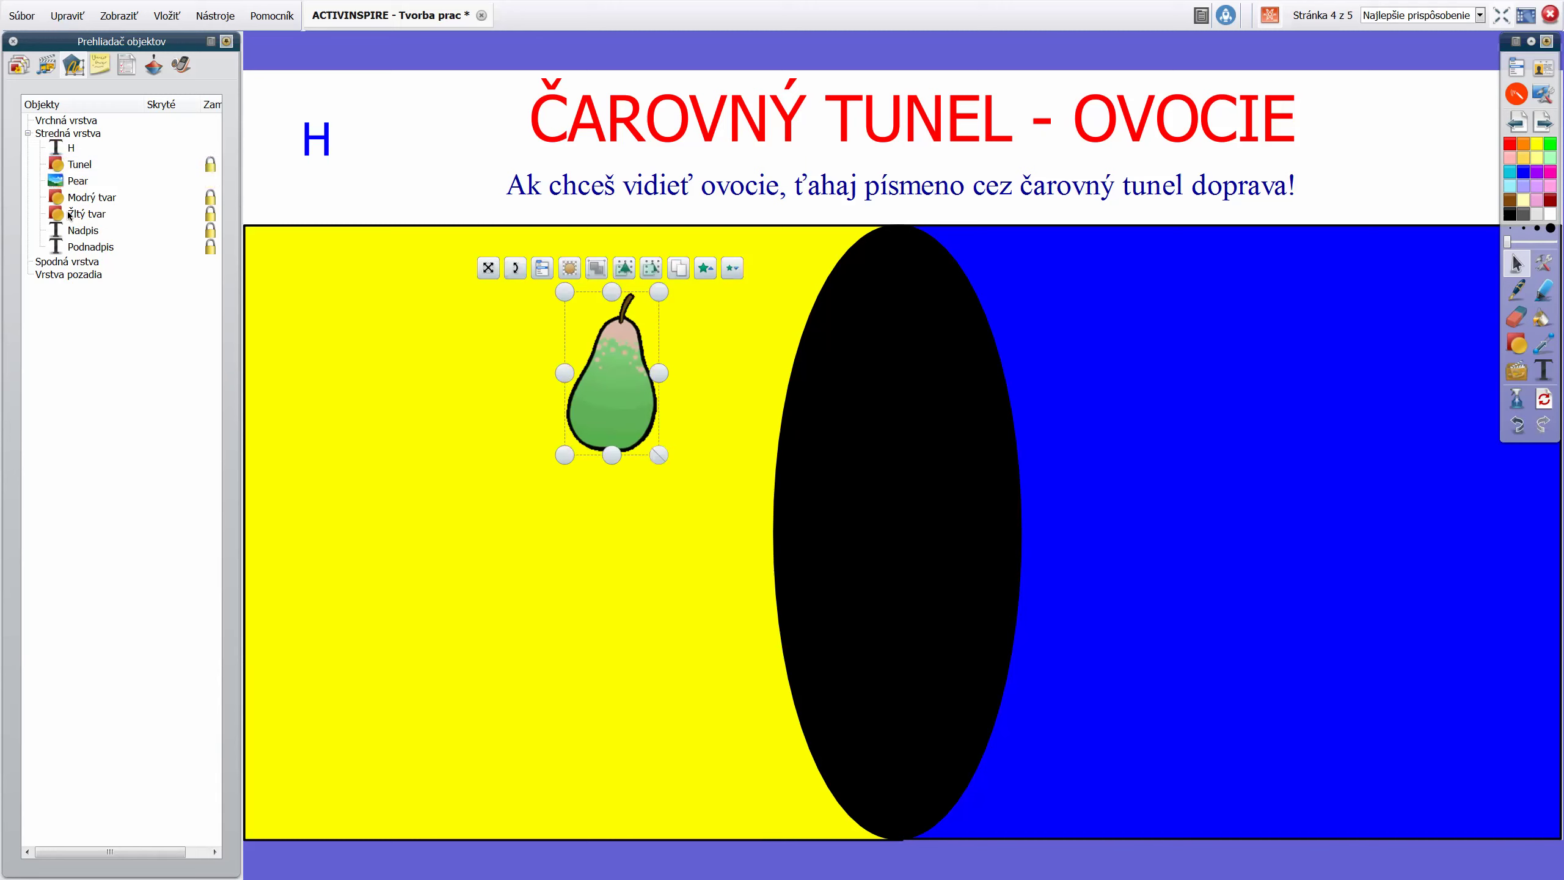
{"action": "left_click_drag", "start_coordinate": [69, 215], "coordinate": [75, 180]}
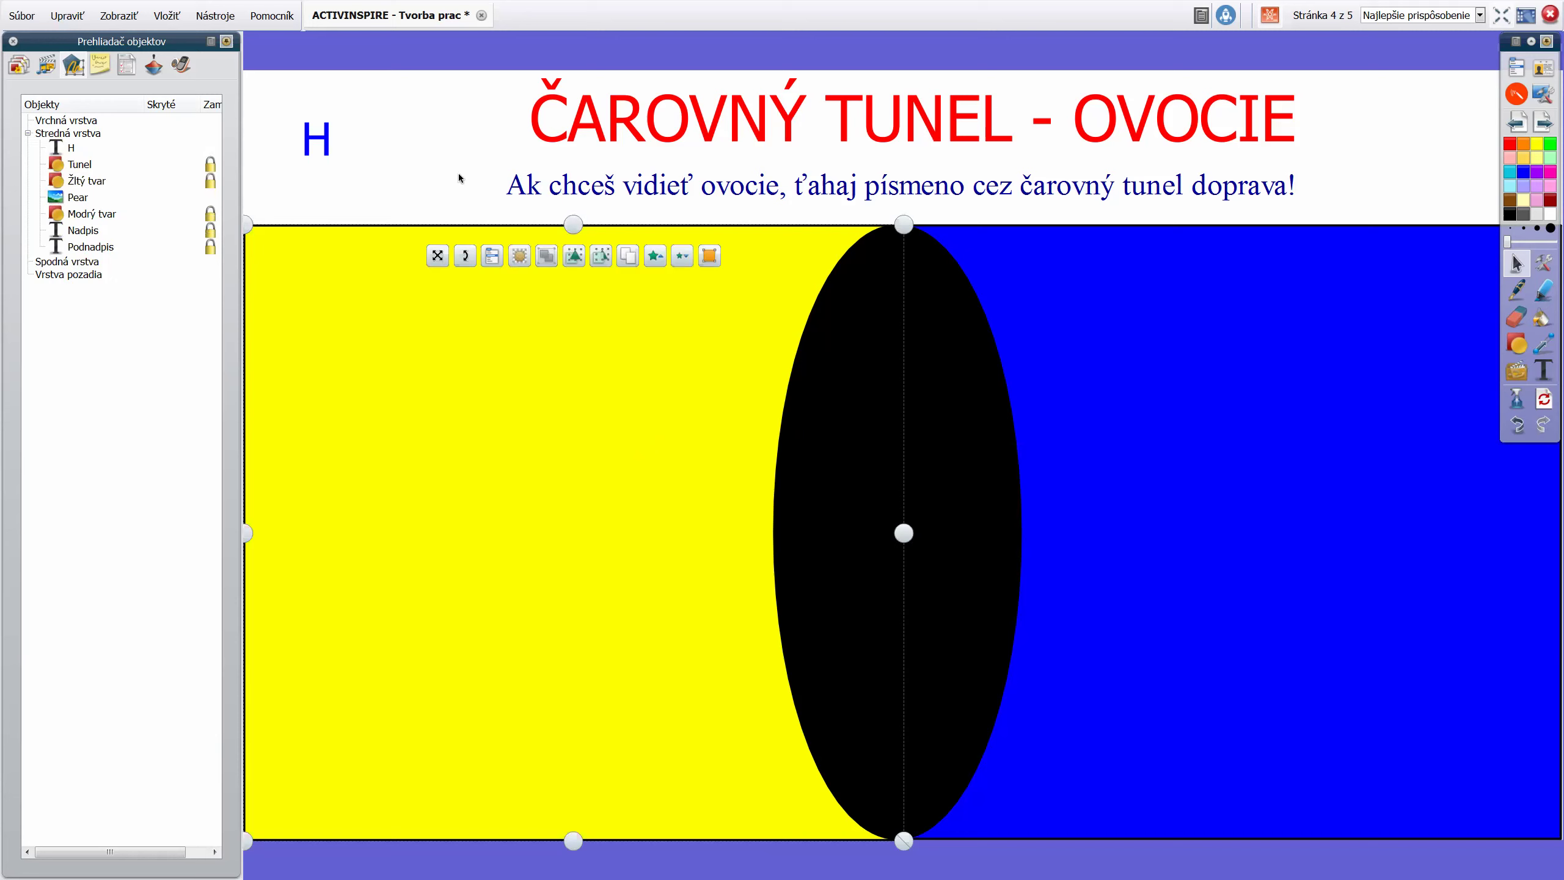
Bring the hidden pear back beside the letter H and undo the accidental move of the yellow shape
{"action": "left_click", "coordinate": [440, 149]}
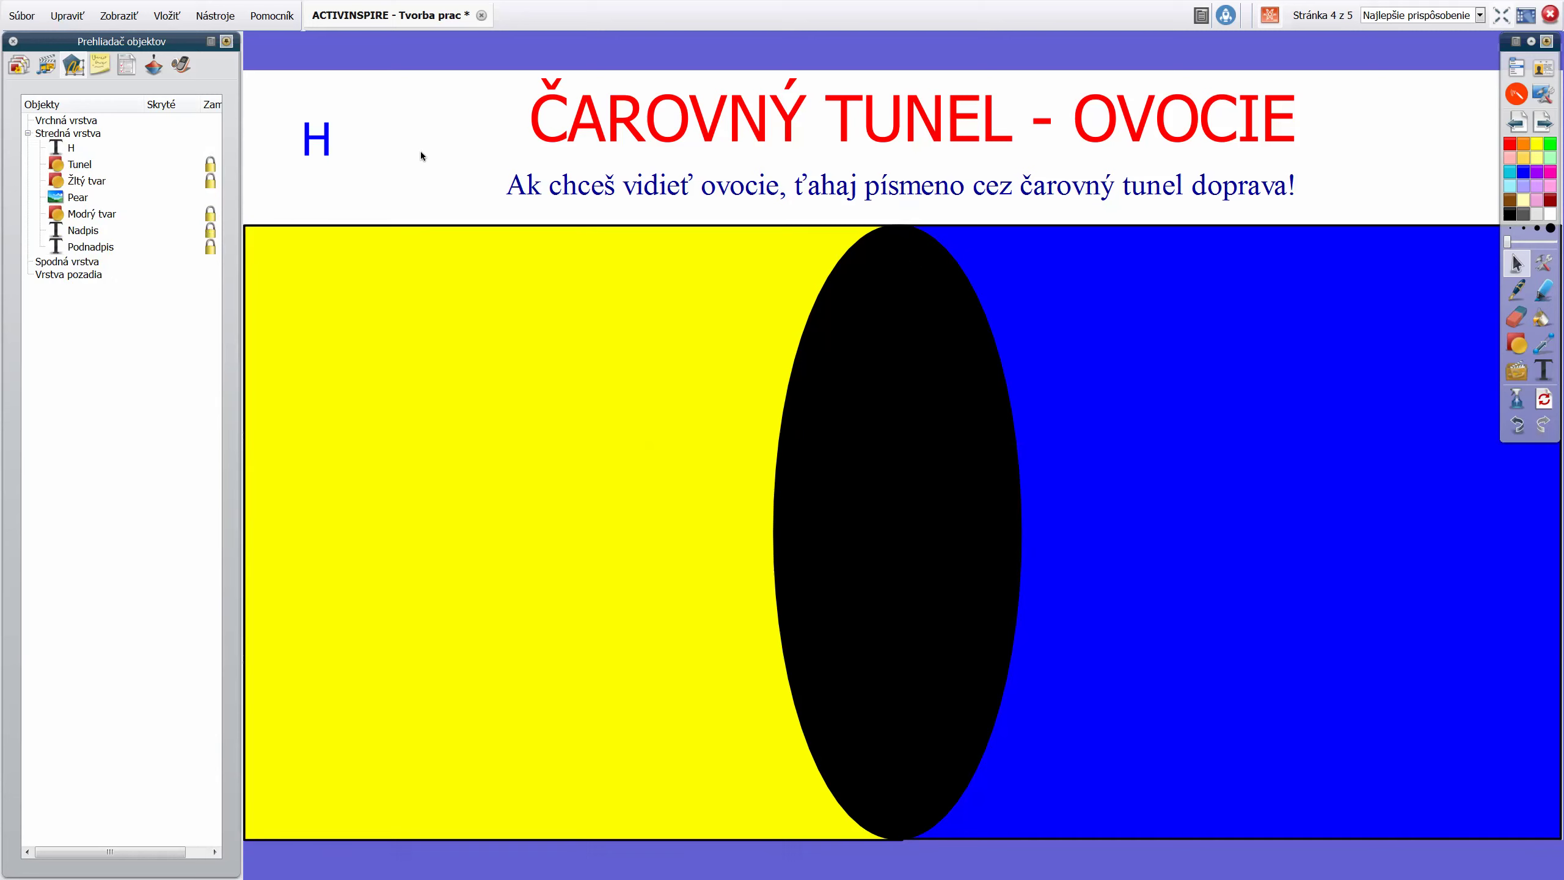
{"action": "left_click", "coordinate": [85, 202]}
{"action": "left_click", "coordinate": [559, 290]}
{"action": "left_click_drag", "start_coordinate": [559, 290], "coordinate": [620, 373]}
{"action": "left_click_drag", "start_coordinate": [524, 231], "coordinate": [399, 147]}
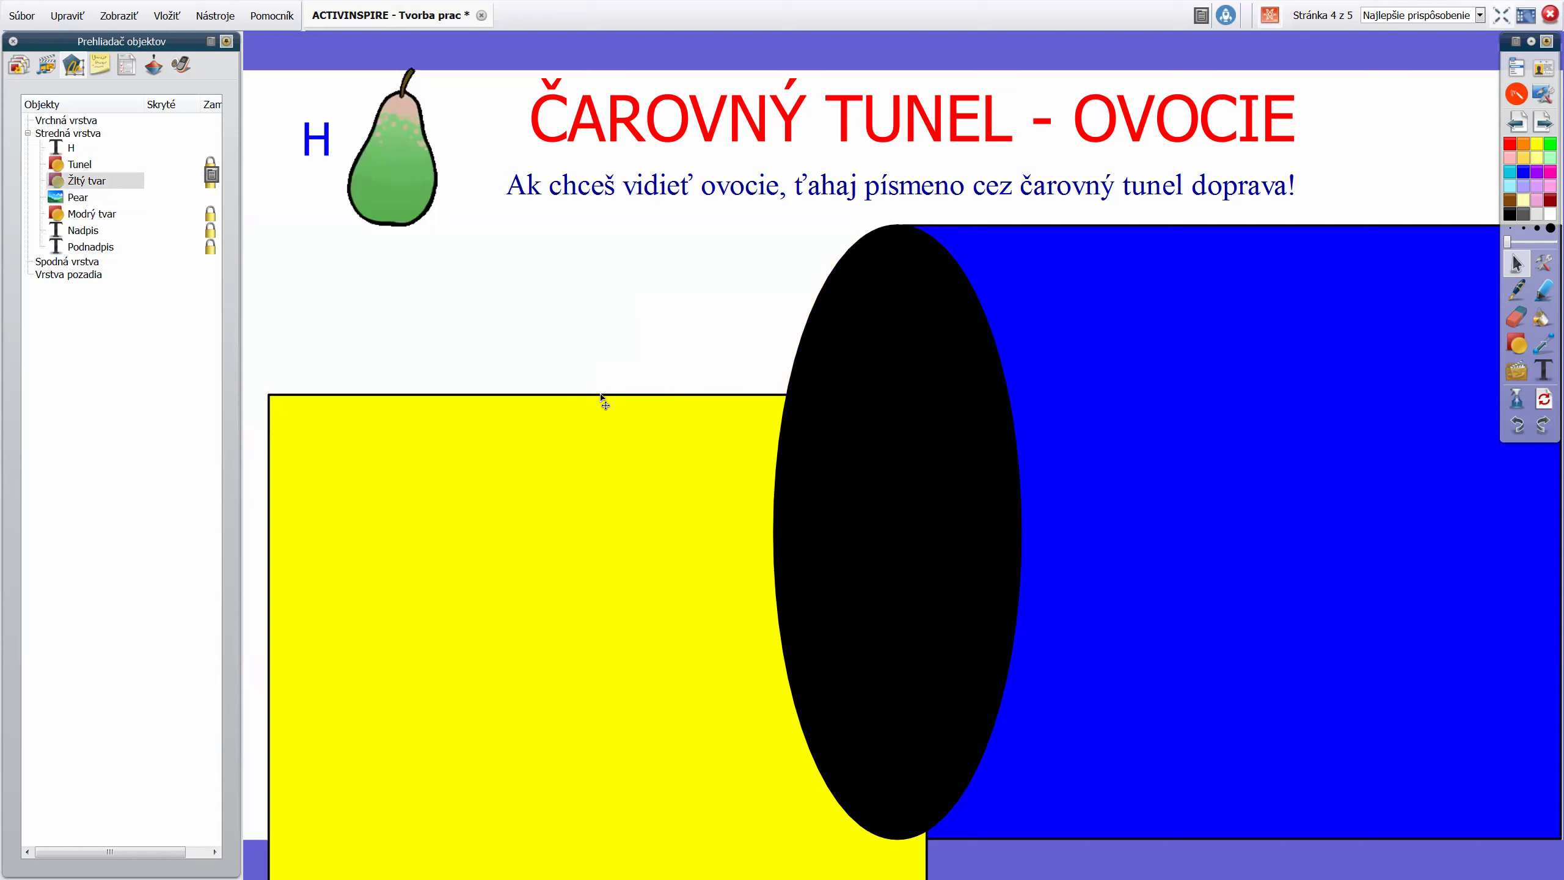
{"action": "key", "text": "ctrl+z"}
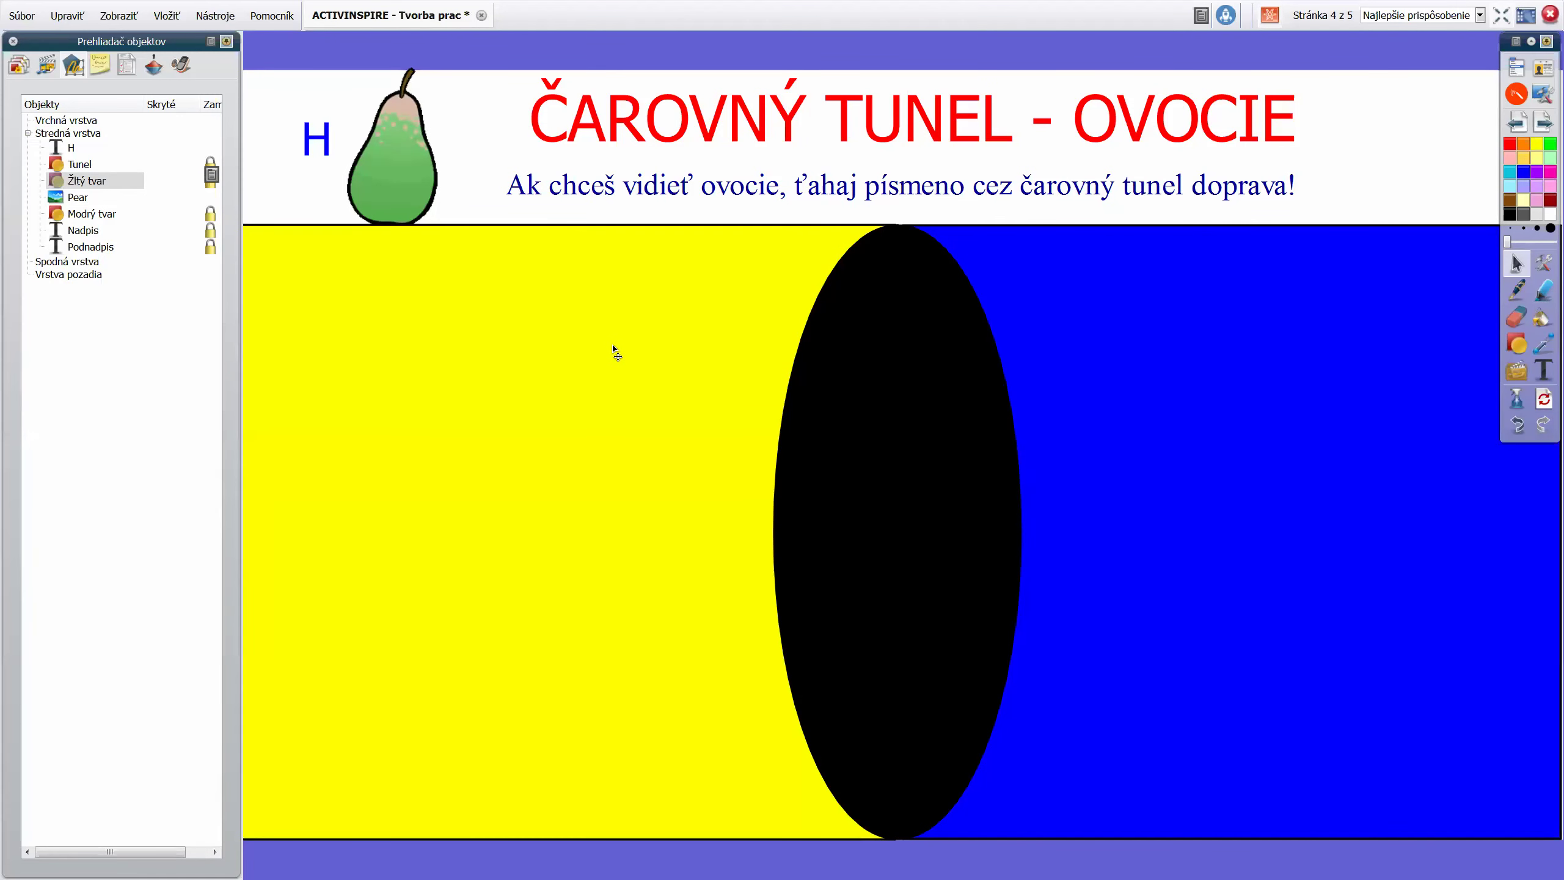
{"action": "left_click", "coordinate": [559, 426]}
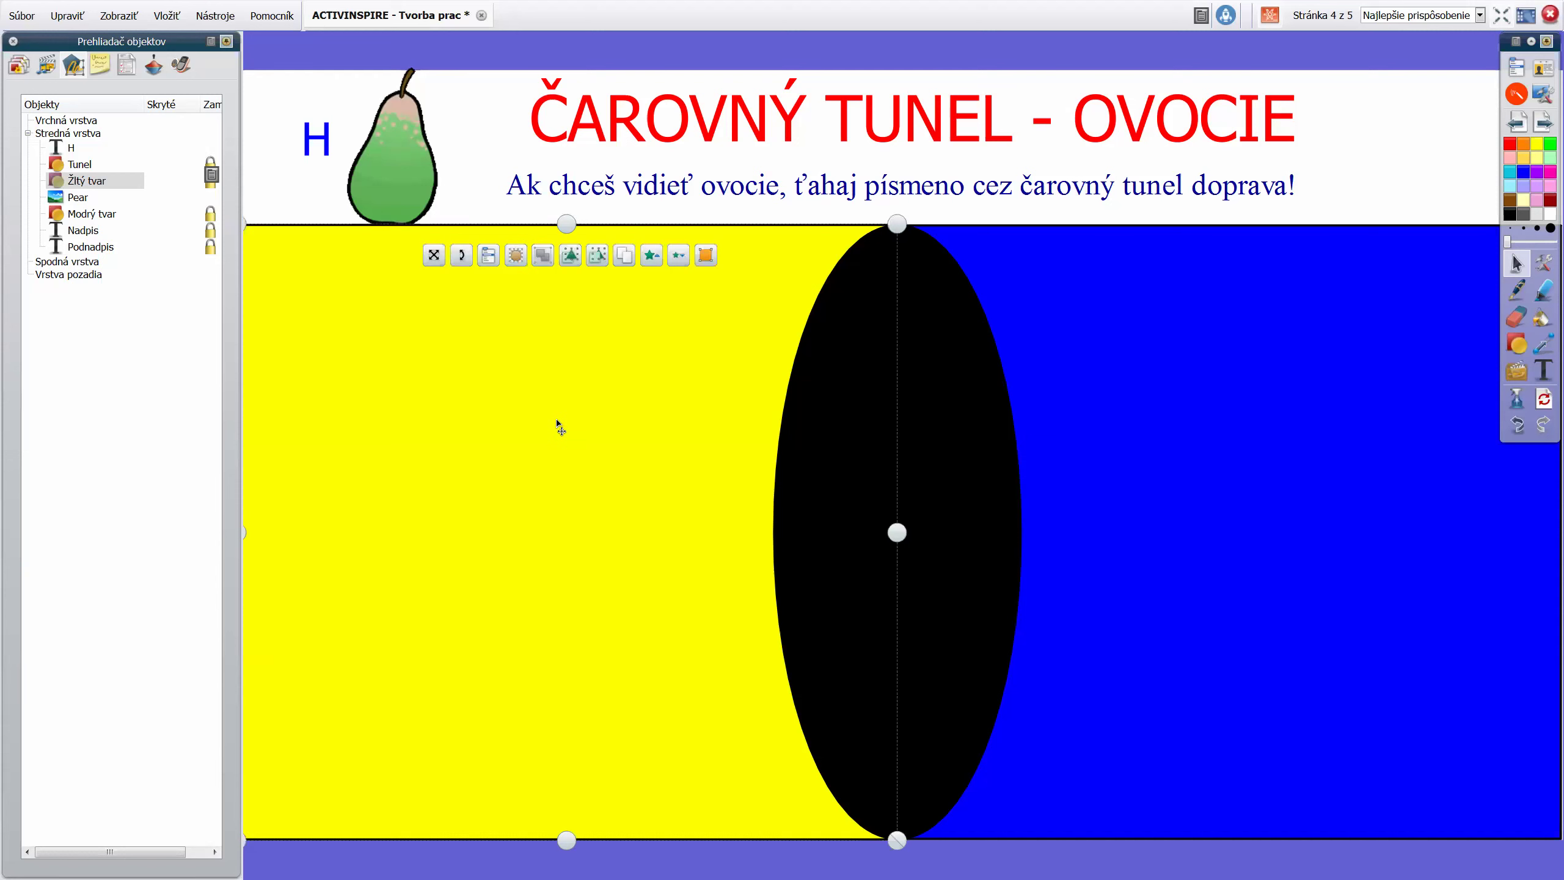
{"action": "left_click", "coordinate": [478, 302]}
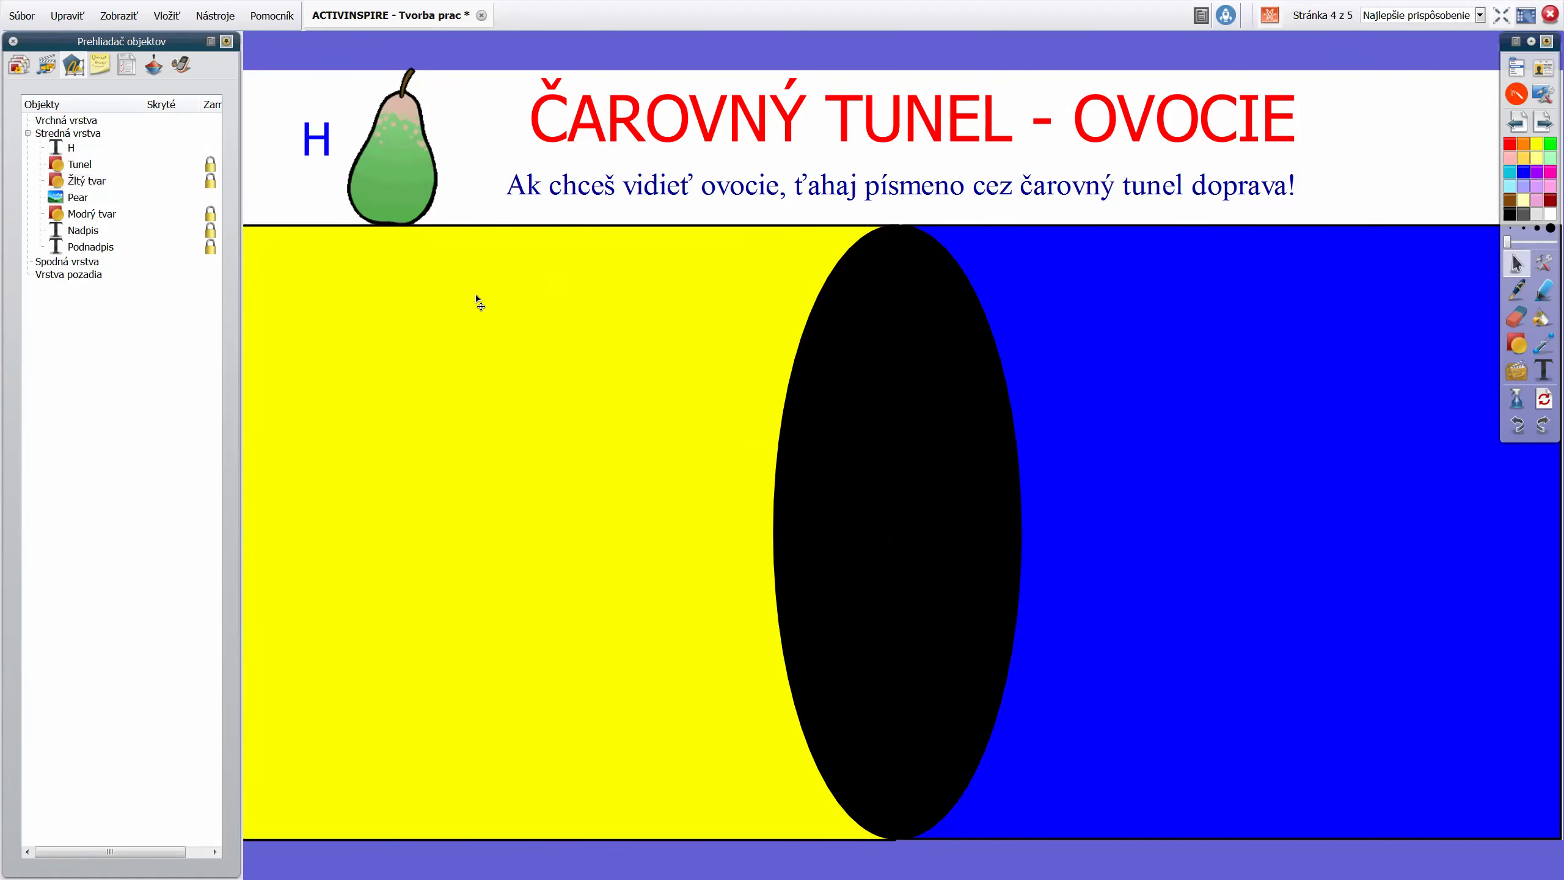
{"action": "left_click_drag", "start_coordinate": [393, 182], "coordinate": [401, 190]}
{"action": "left_click_drag", "start_coordinate": [429, 326], "coordinate": [419, 177]}
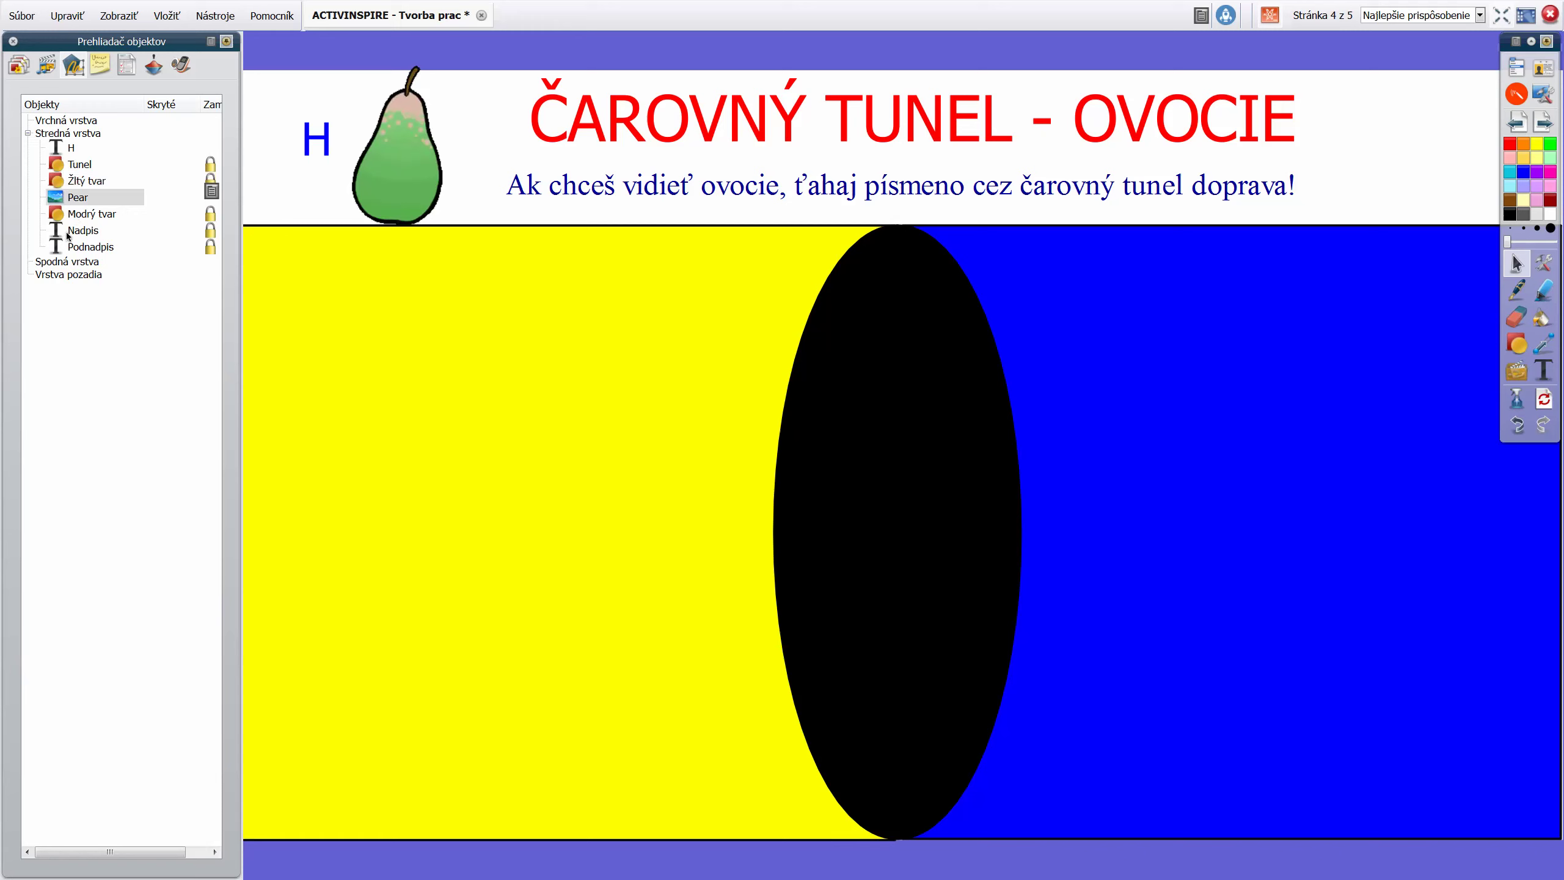
Move the Nadpis and Podnadpis objects into the top layer, Vrchná vrstva
{"action": "left_click_drag", "start_coordinate": [69, 232], "coordinate": [88, 128]}
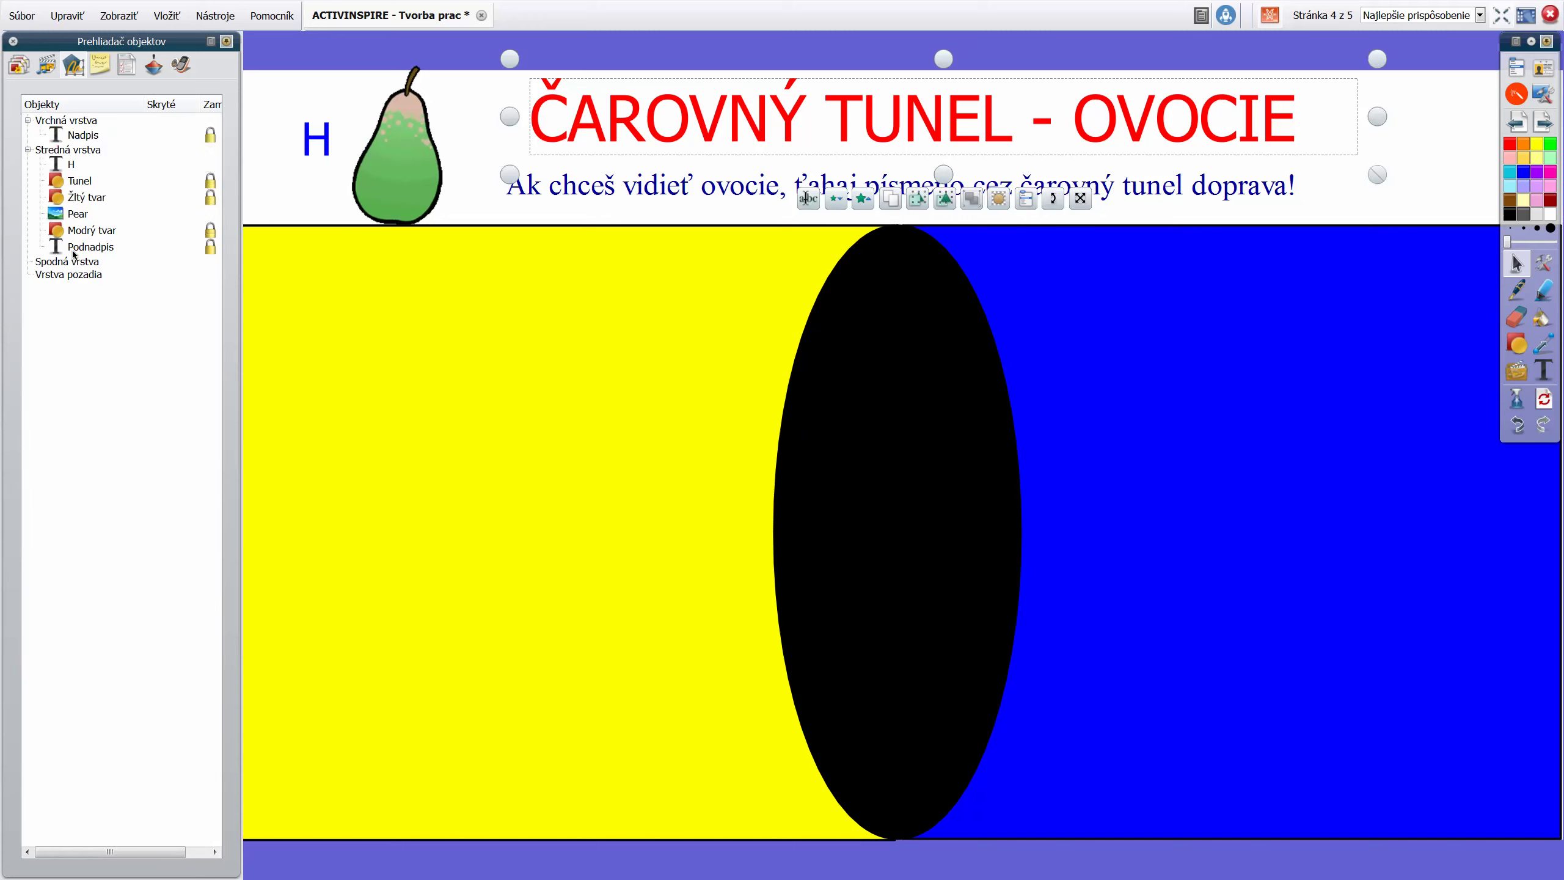
{"action": "left_click_drag", "start_coordinate": [73, 253], "coordinate": [120, 149]}
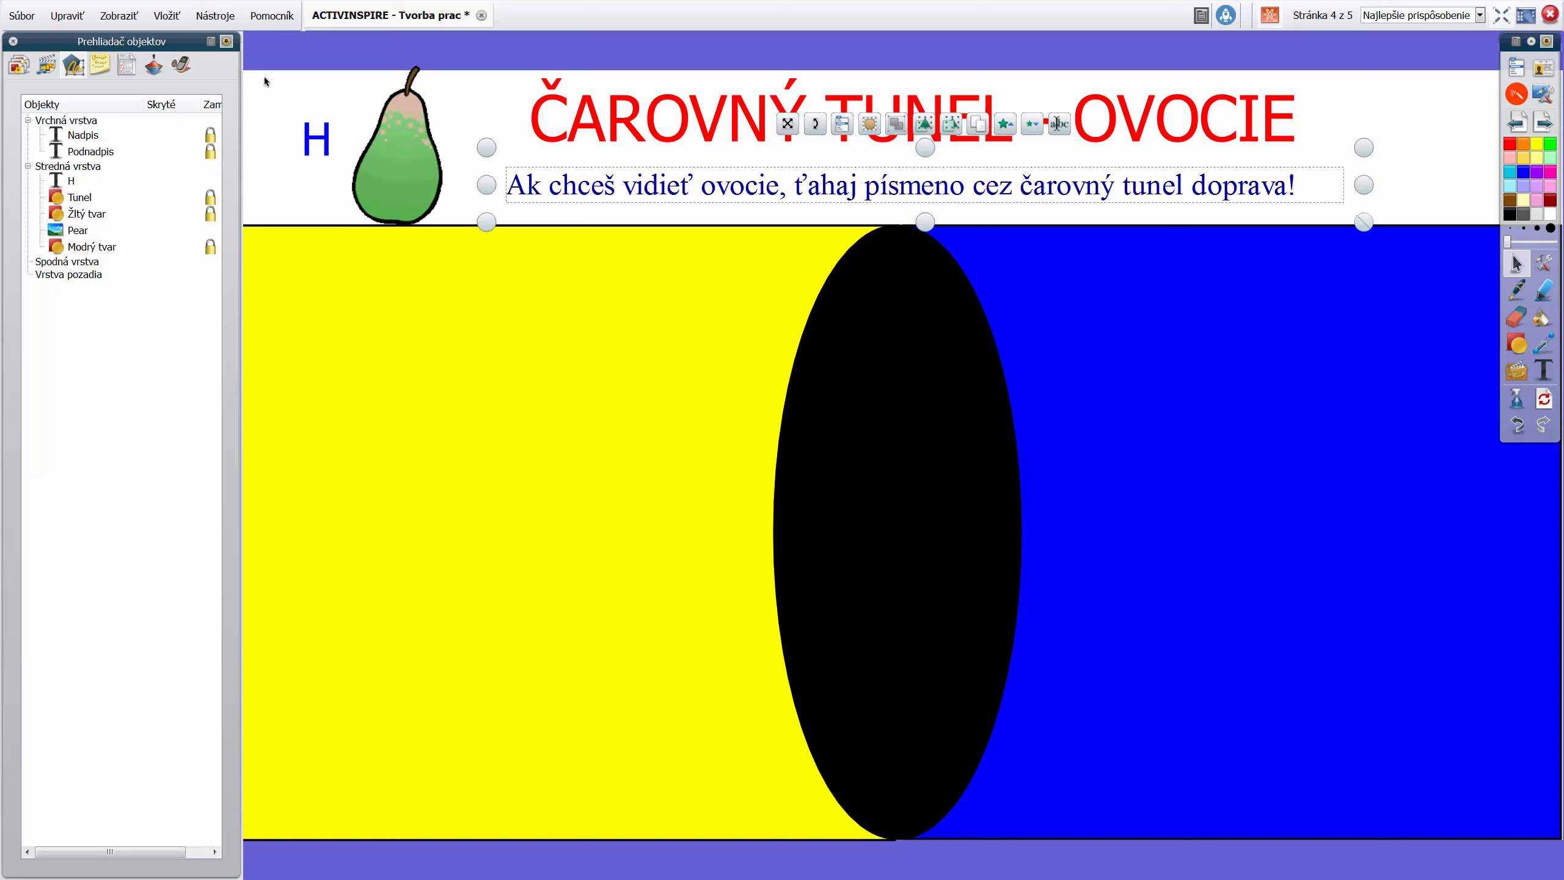
Group the letter H with the pear and test moving the pair across the yellow area to the tunnel and back
{"action": "left_click_drag", "start_coordinate": [281, 79], "coordinate": [421, 180]}
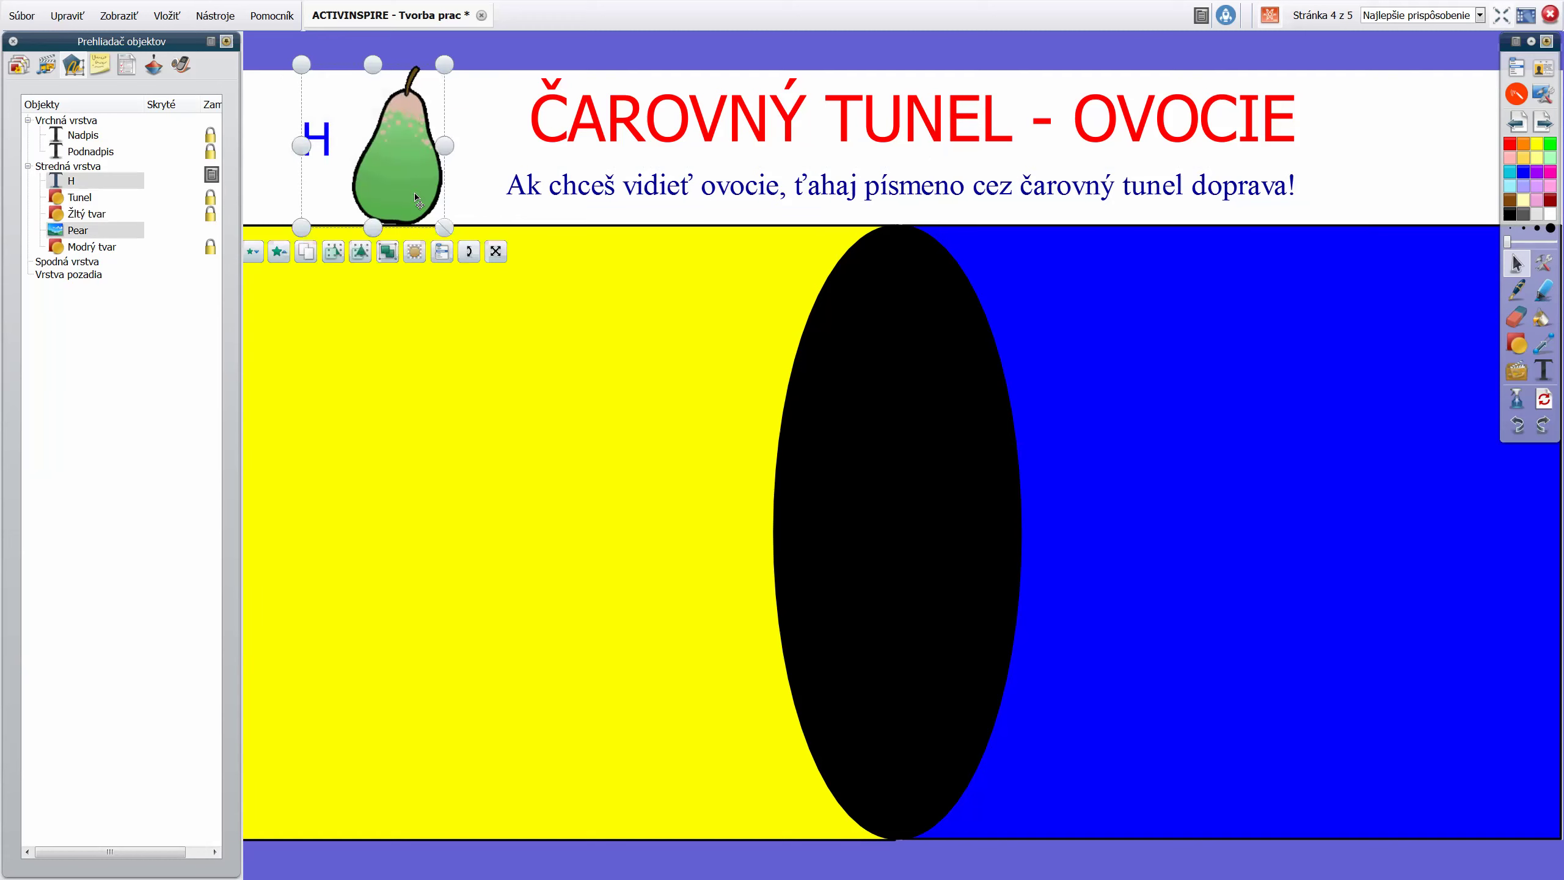
{"action": "left_click", "coordinate": [393, 255]}
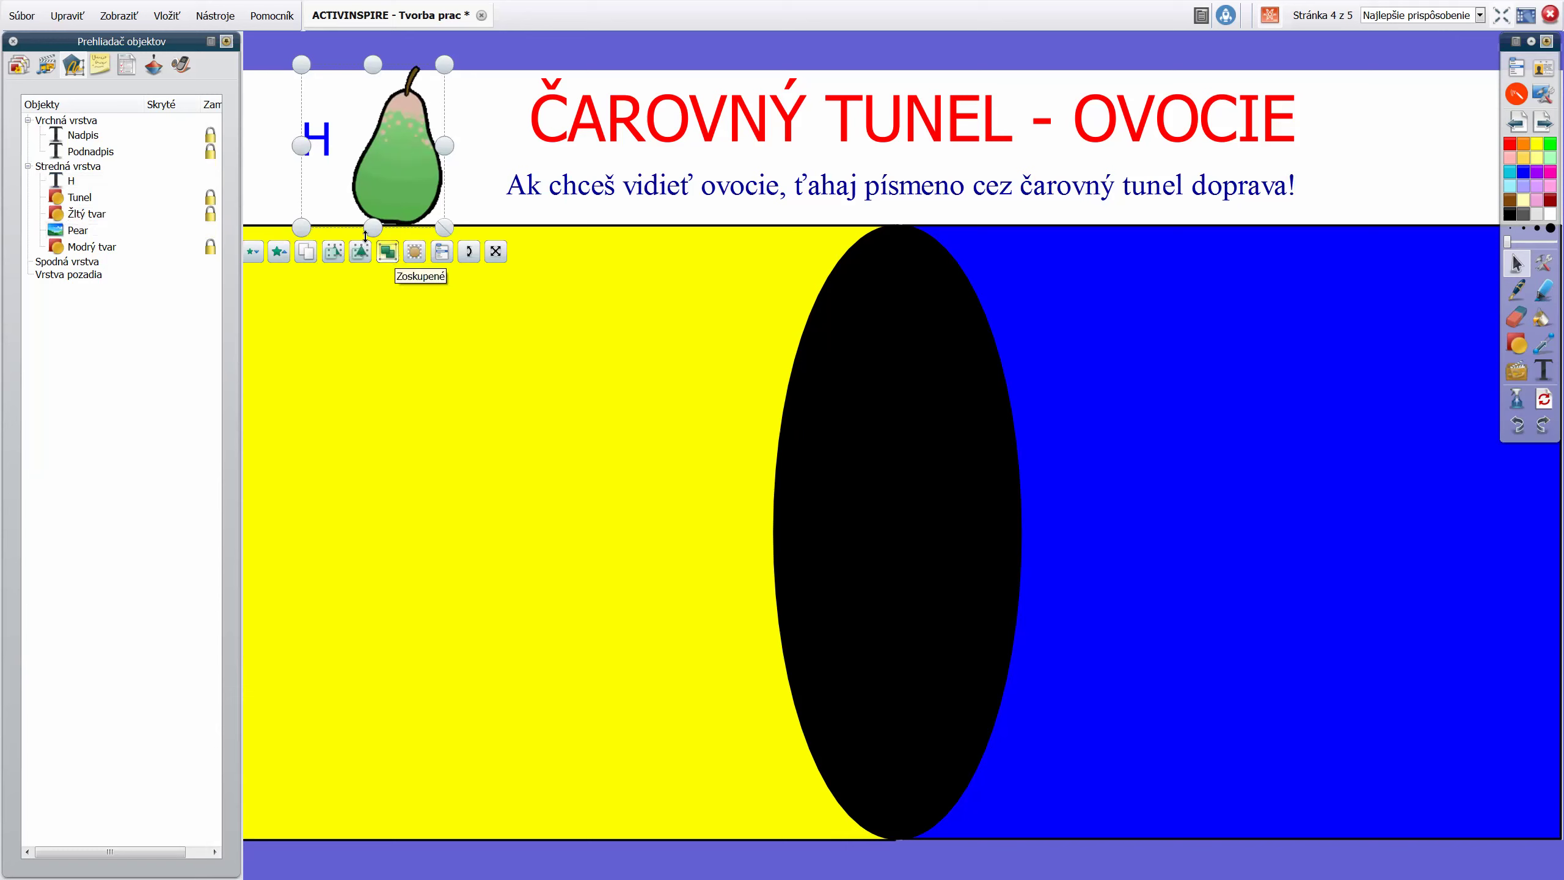
{"action": "left_click", "coordinate": [262, 94]}
{"action": "mouse_move", "coordinate": [321, 143]}
{"action": "left_mouse_down"}
{"action": "mouse_move", "coordinate": [347, 231]}
{"action": "mouse_move", "coordinate": [384, 282]}
{"action": "mouse_move", "coordinate": [367, 207]}
{"action": "mouse_move", "coordinate": [377, 240]}
{"action": "mouse_move", "coordinate": [361, 219]}
{"action": "mouse_move", "coordinate": [191, 219]}
{"action": "mouse_move", "coordinate": [308, 161]}
{"action": "left_mouse_up"}
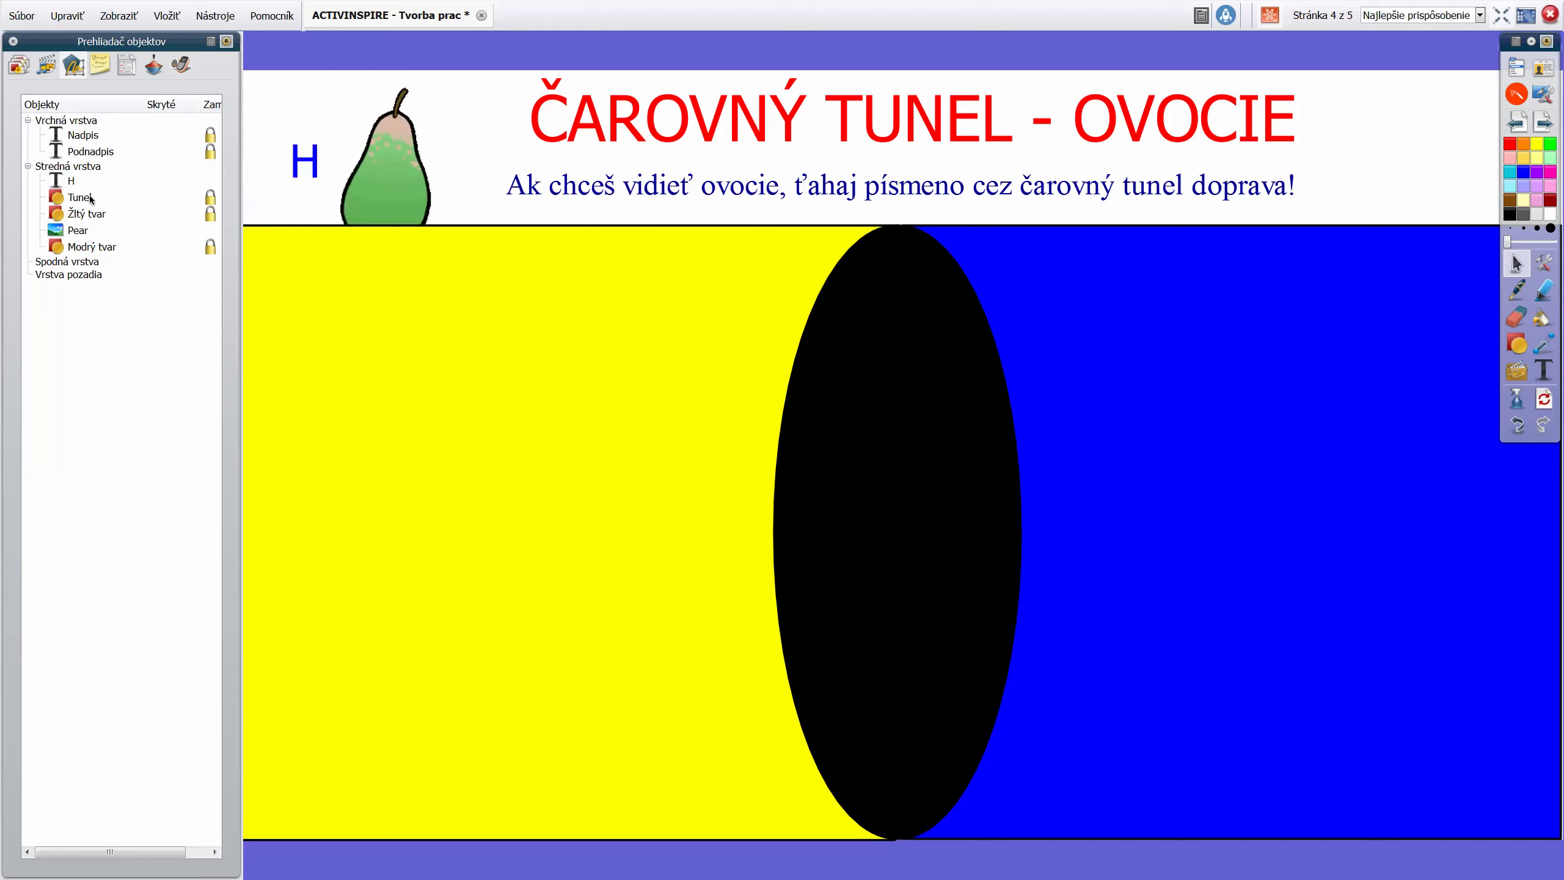
{"action": "left_click_drag", "start_coordinate": [301, 159], "coordinate": [367, 316]}
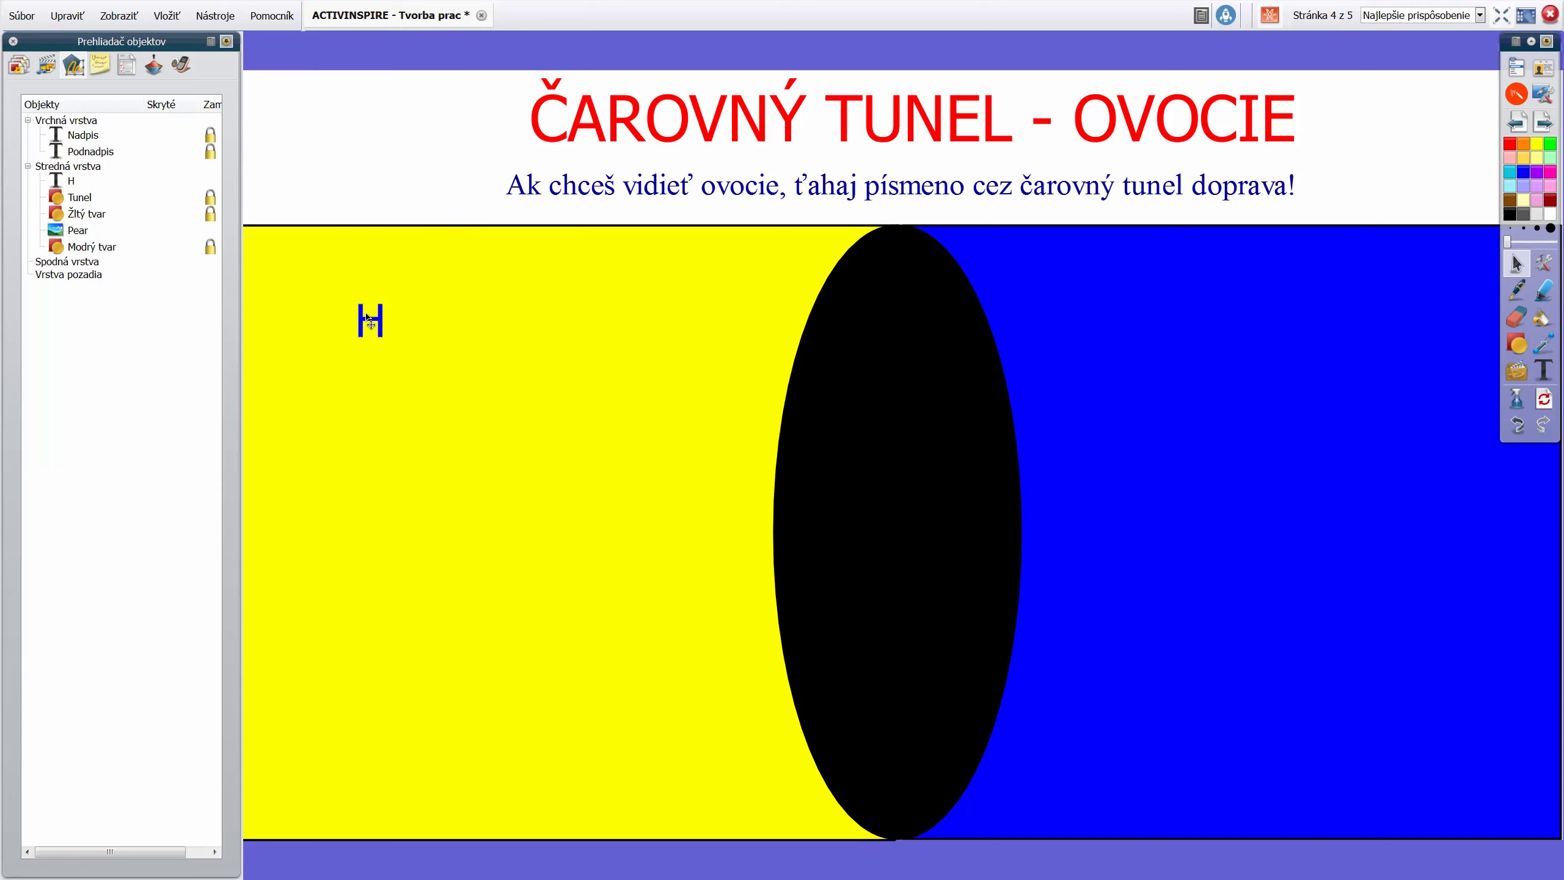
{"action": "left_click_drag", "start_coordinate": [367, 317], "coordinate": [824, 357]}
{"action": "left_click_drag", "start_coordinate": [827, 364], "coordinate": [364, 355]}
Place H directly below Tunel in the object order and return the grouped letter and pear above the yellow area
{"action": "left_click_drag", "start_coordinate": [68, 184], "coordinate": [68, 208]}
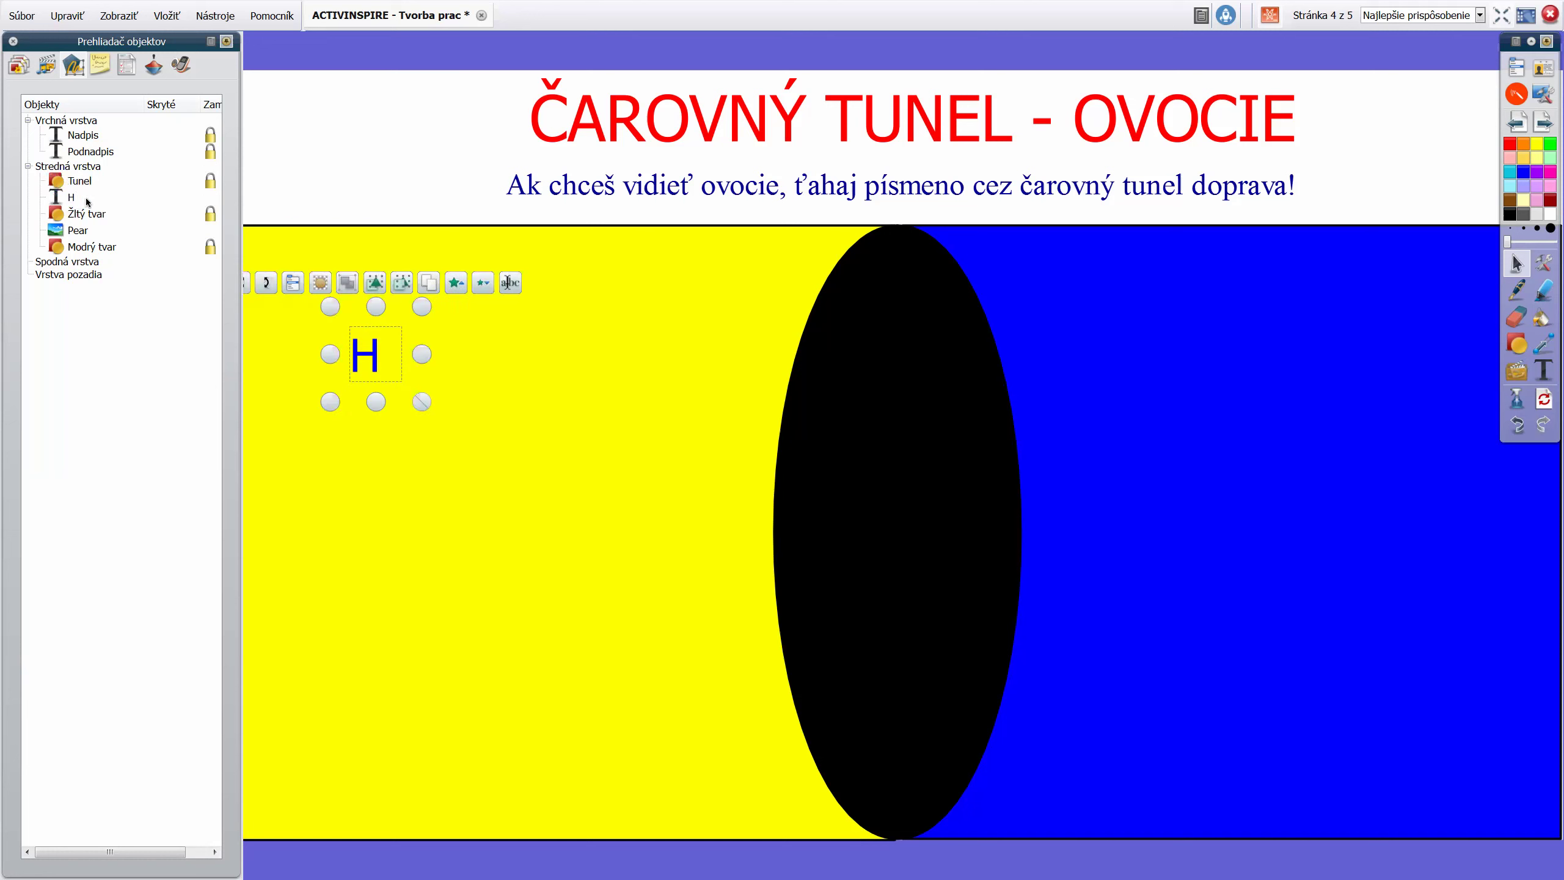
{"action": "left_click_drag", "start_coordinate": [377, 356], "coordinate": [331, 179]}
{"action": "key", "text": "ctrl+z"}
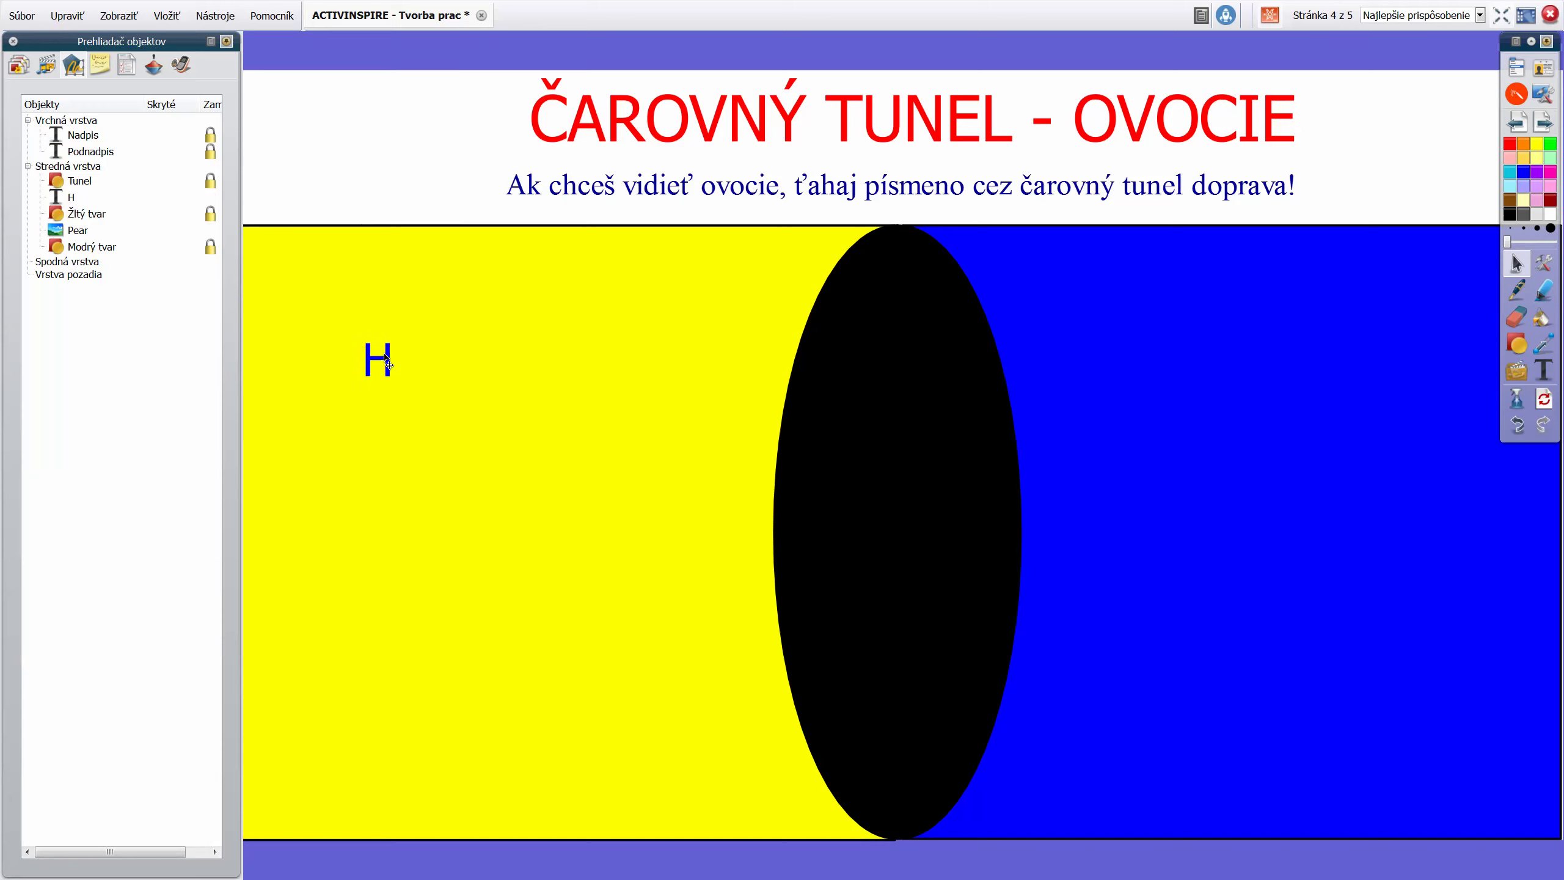
{"action": "left_click_drag", "start_coordinate": [389, 365], "coordinate": [315, 126]}
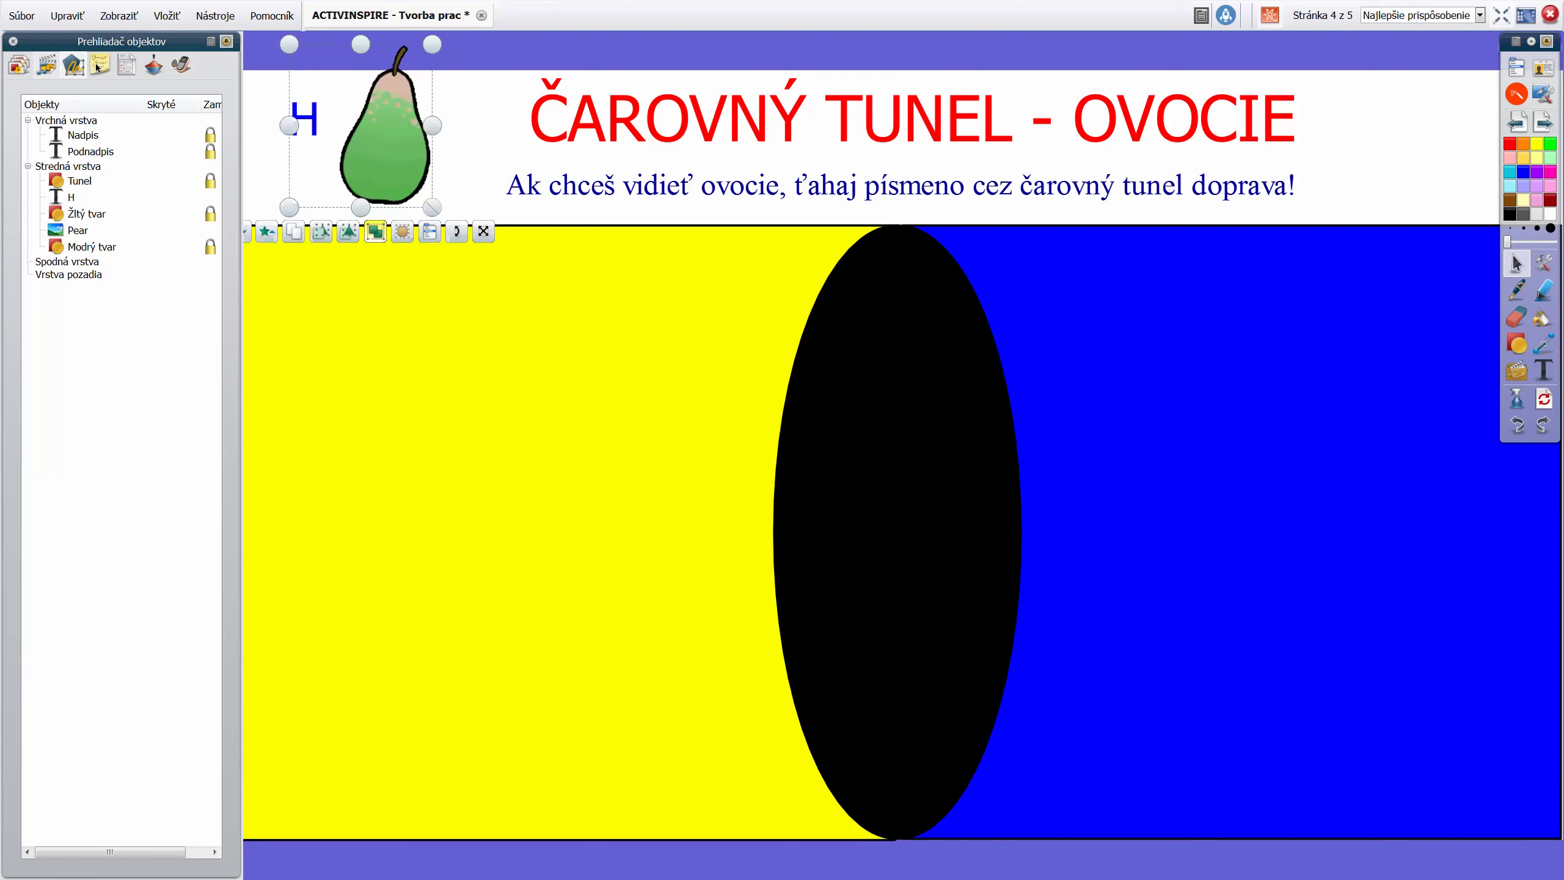
Restrict the grouped letter H and pear to horizontal movement (Vodorovne) and place the pair on the yellow area
{"action": "left_click", "coordinate": [126, 65]}
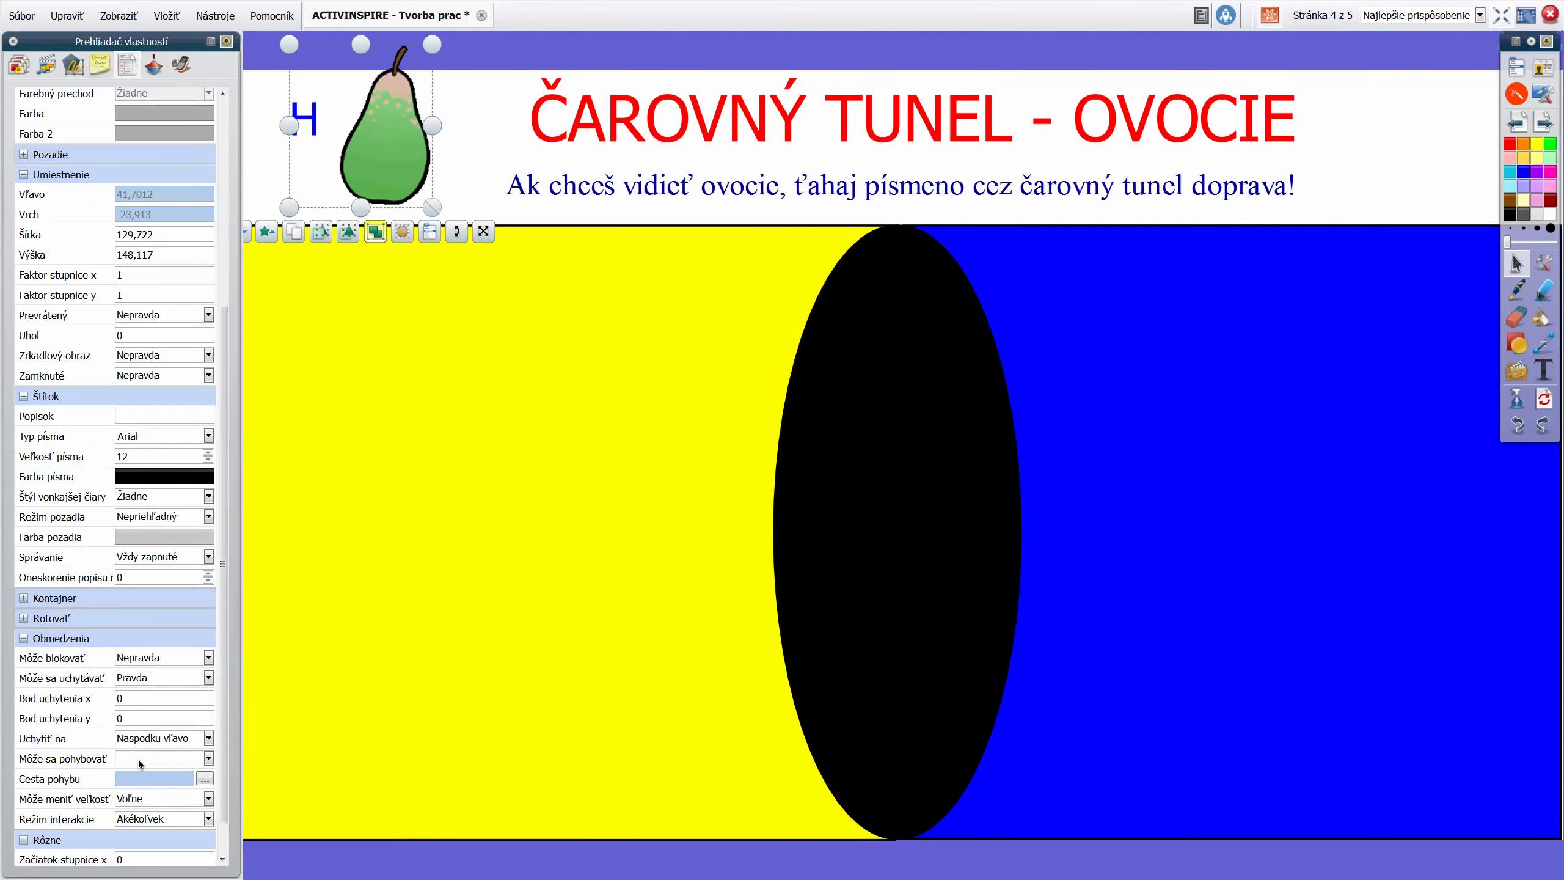
{"action": "left_click", "coordinate": [209, 759]}
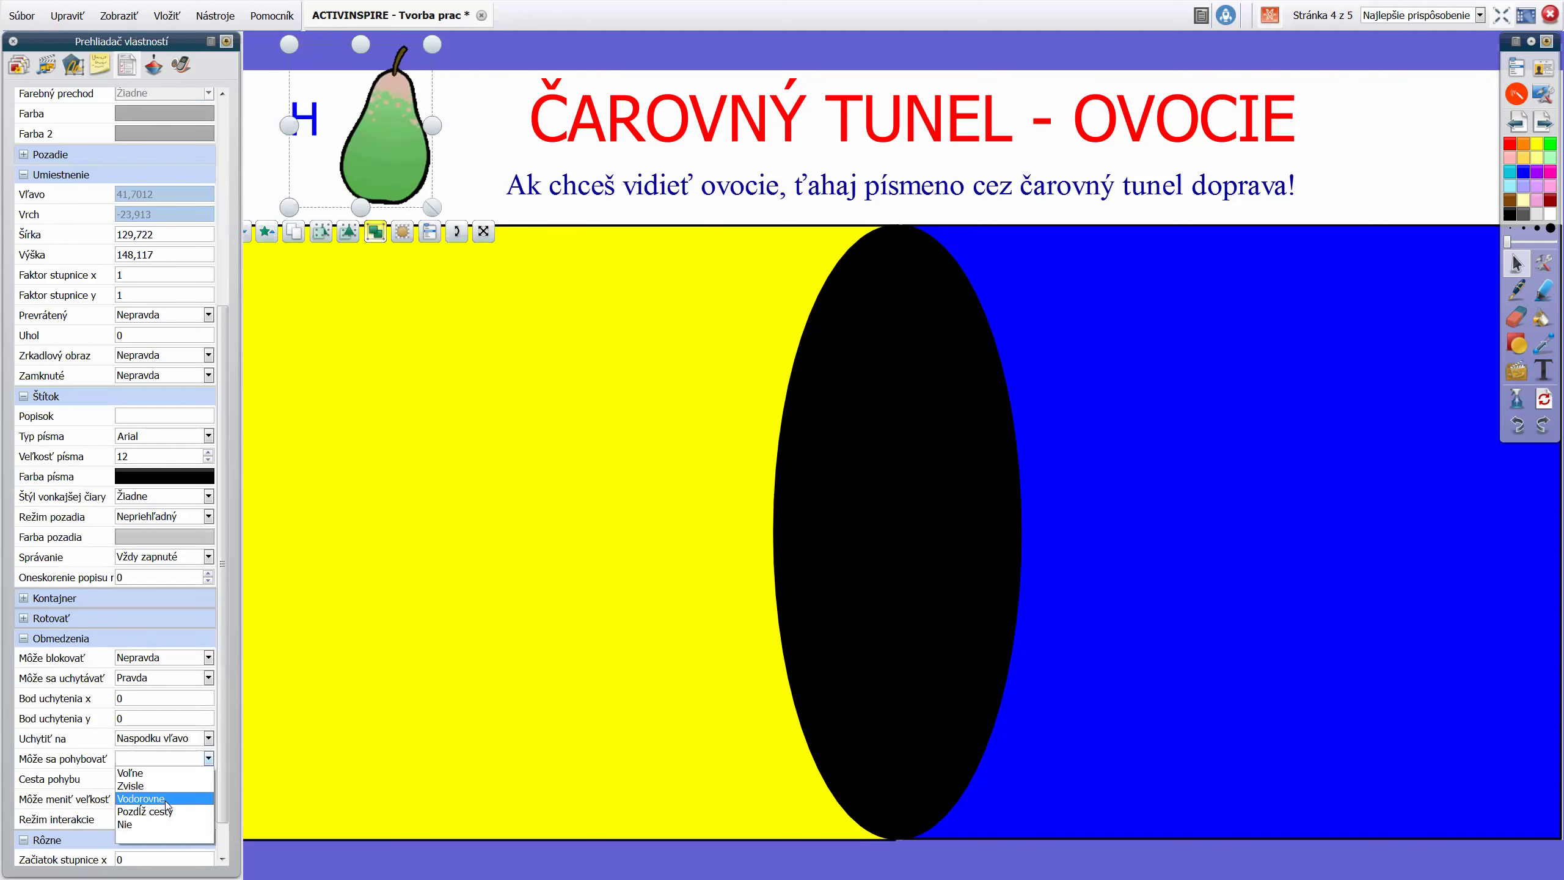
{"action": "left_click", "coordinate": [166, 799]}
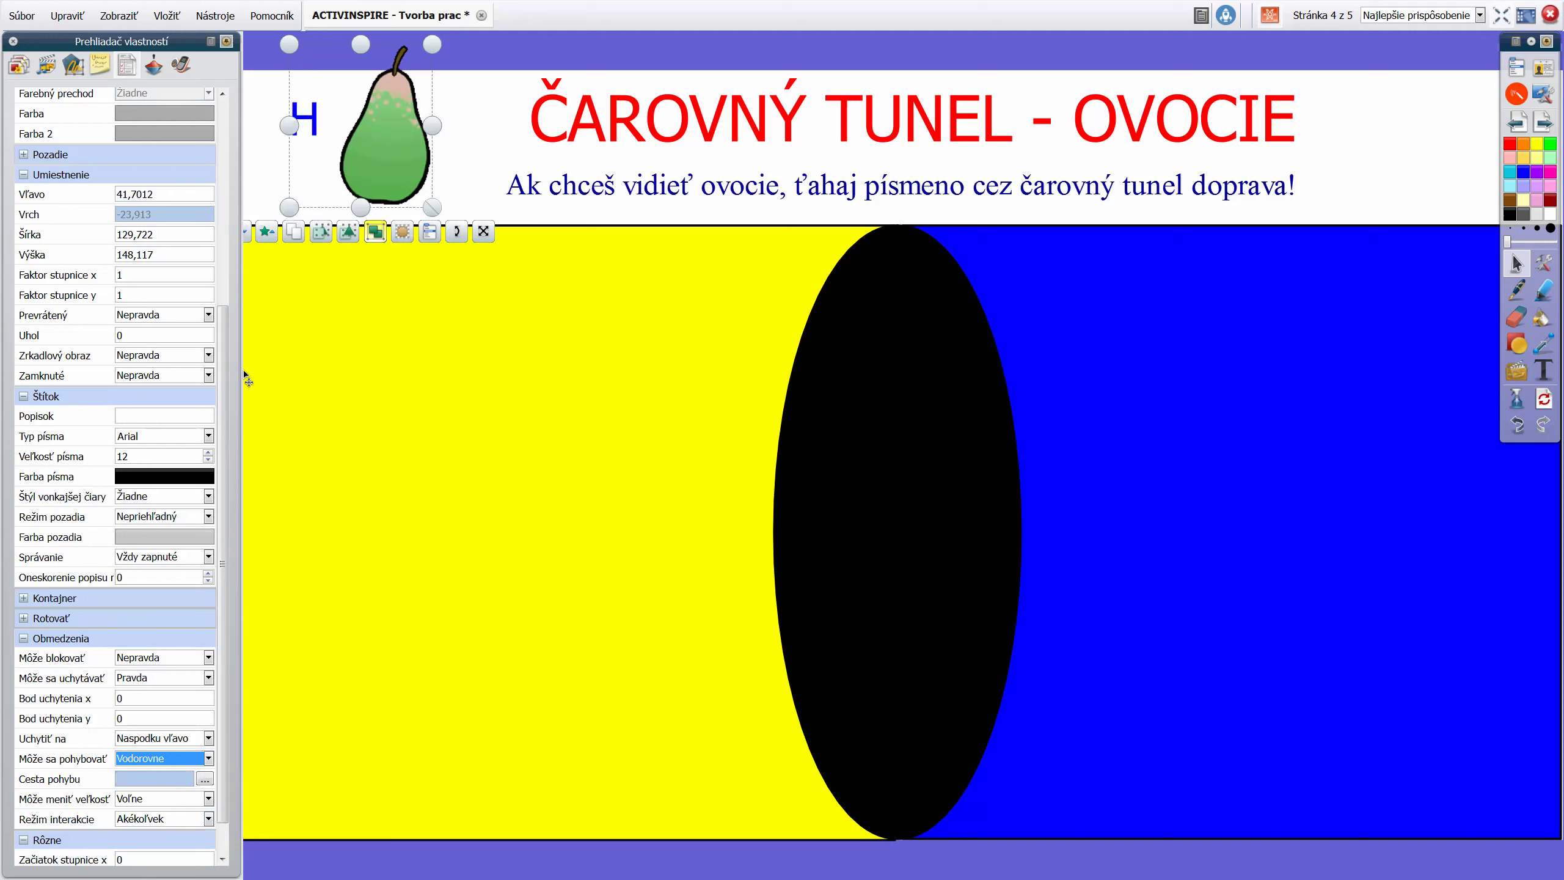
{"action": "left_click_drag", "start_coordinate": [404, 169], "coordinate": [439, 419]}
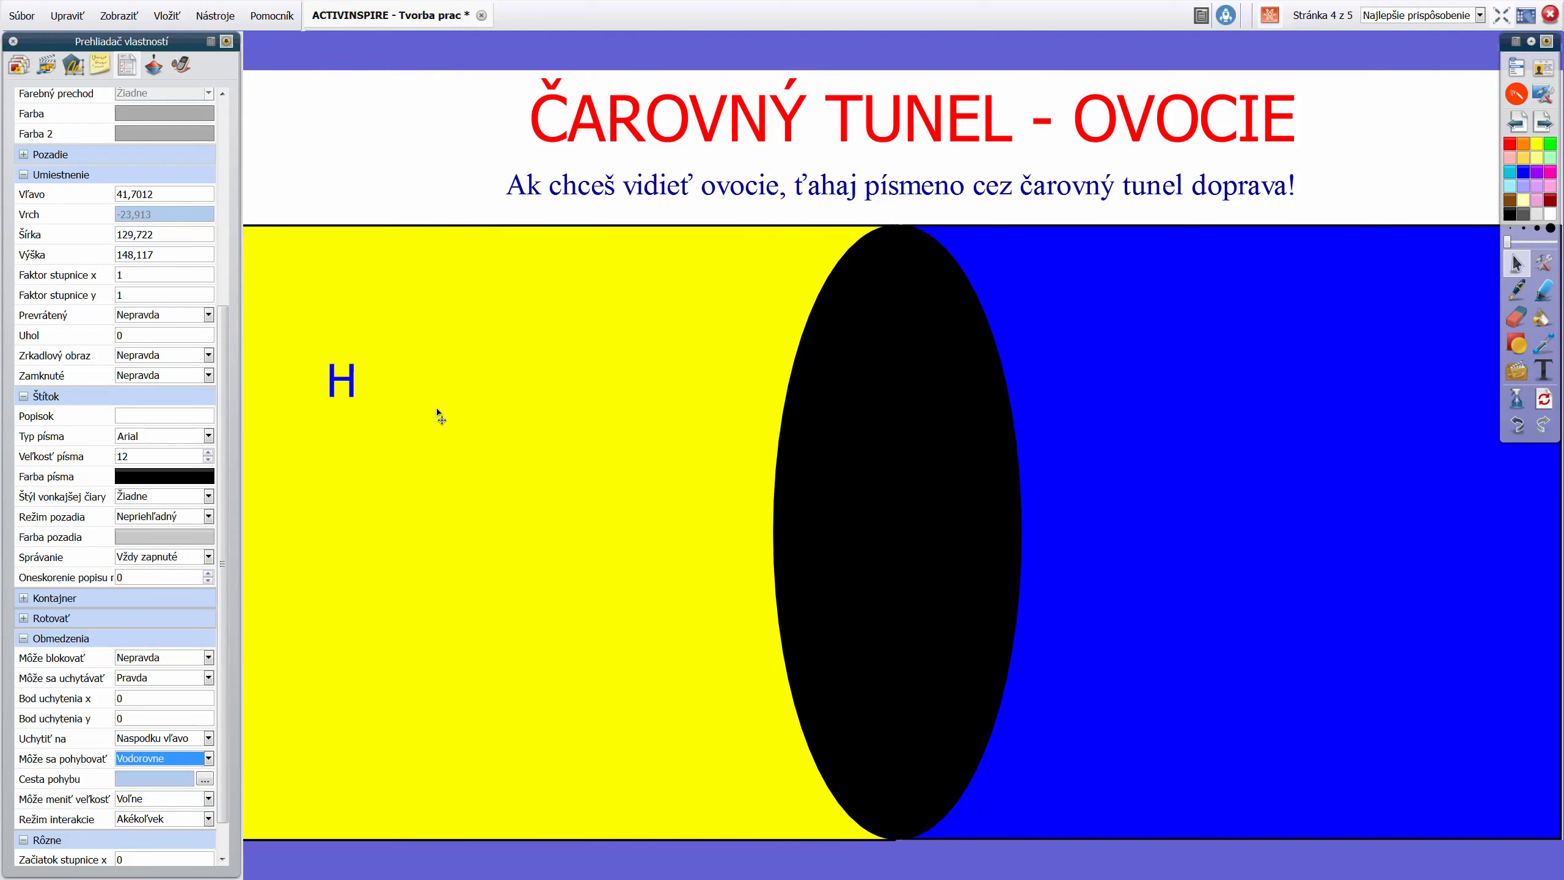
Test the letter H's horizontal movement through the tunnel and back with design mode off, and return to design mode with H on the yellow area
{"action": "left_click", "coordinate": [1275, 19]}
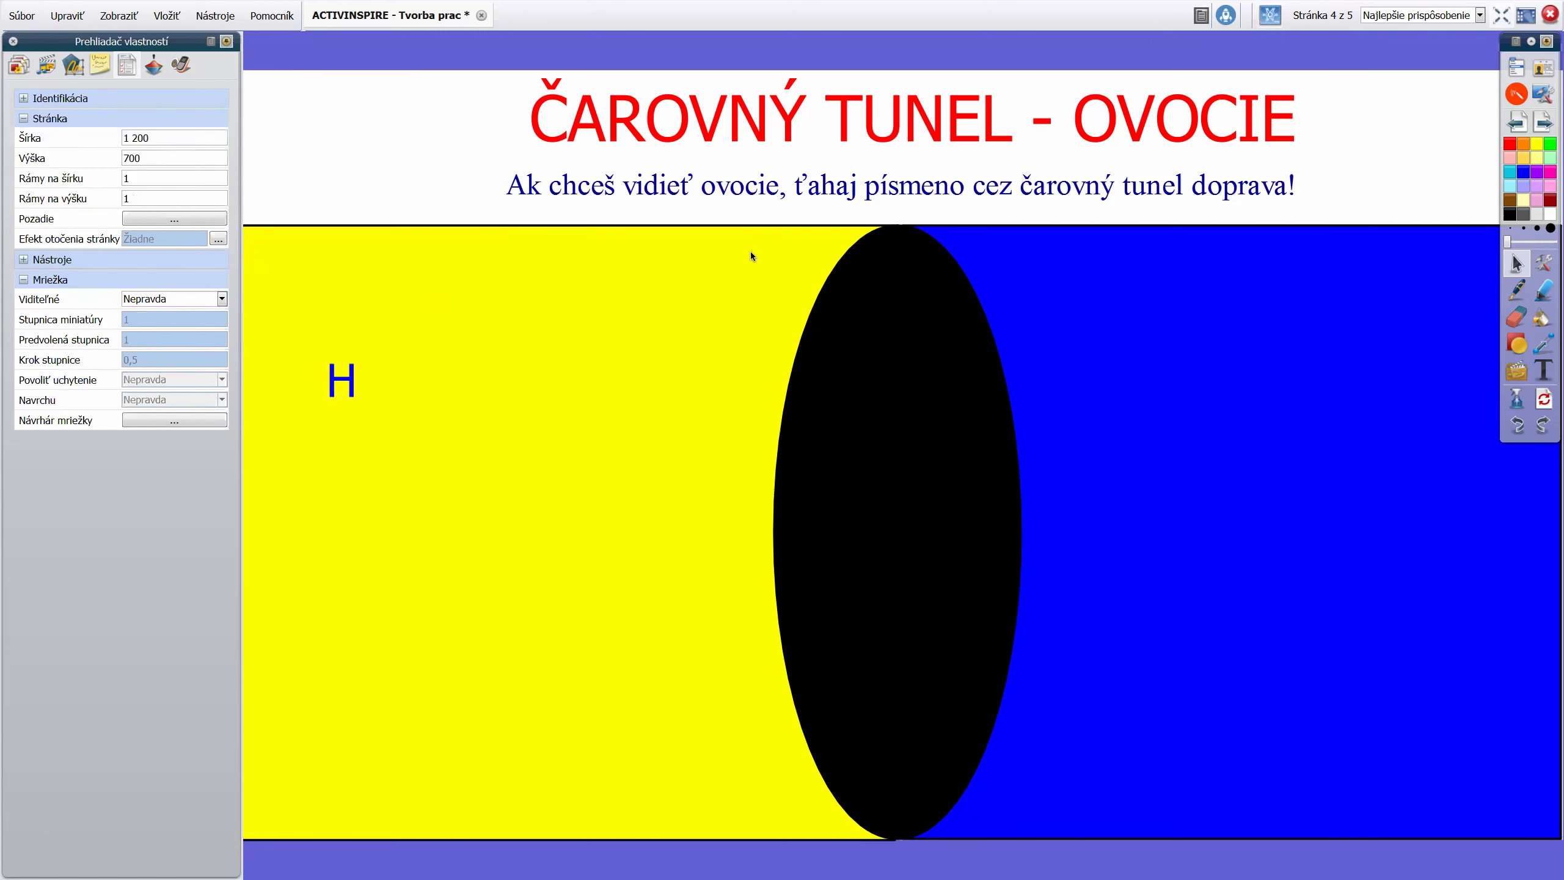
{"action": "mouse_move", "coordinate": [346, 385]}
{"action": "left_mouse_down"}
{"action": "mouse_move", "coordinate": [364, 400]}
{"action": "mouse_move", "coordinate": [337, 394]}
{"action": "left_mouse_up"}
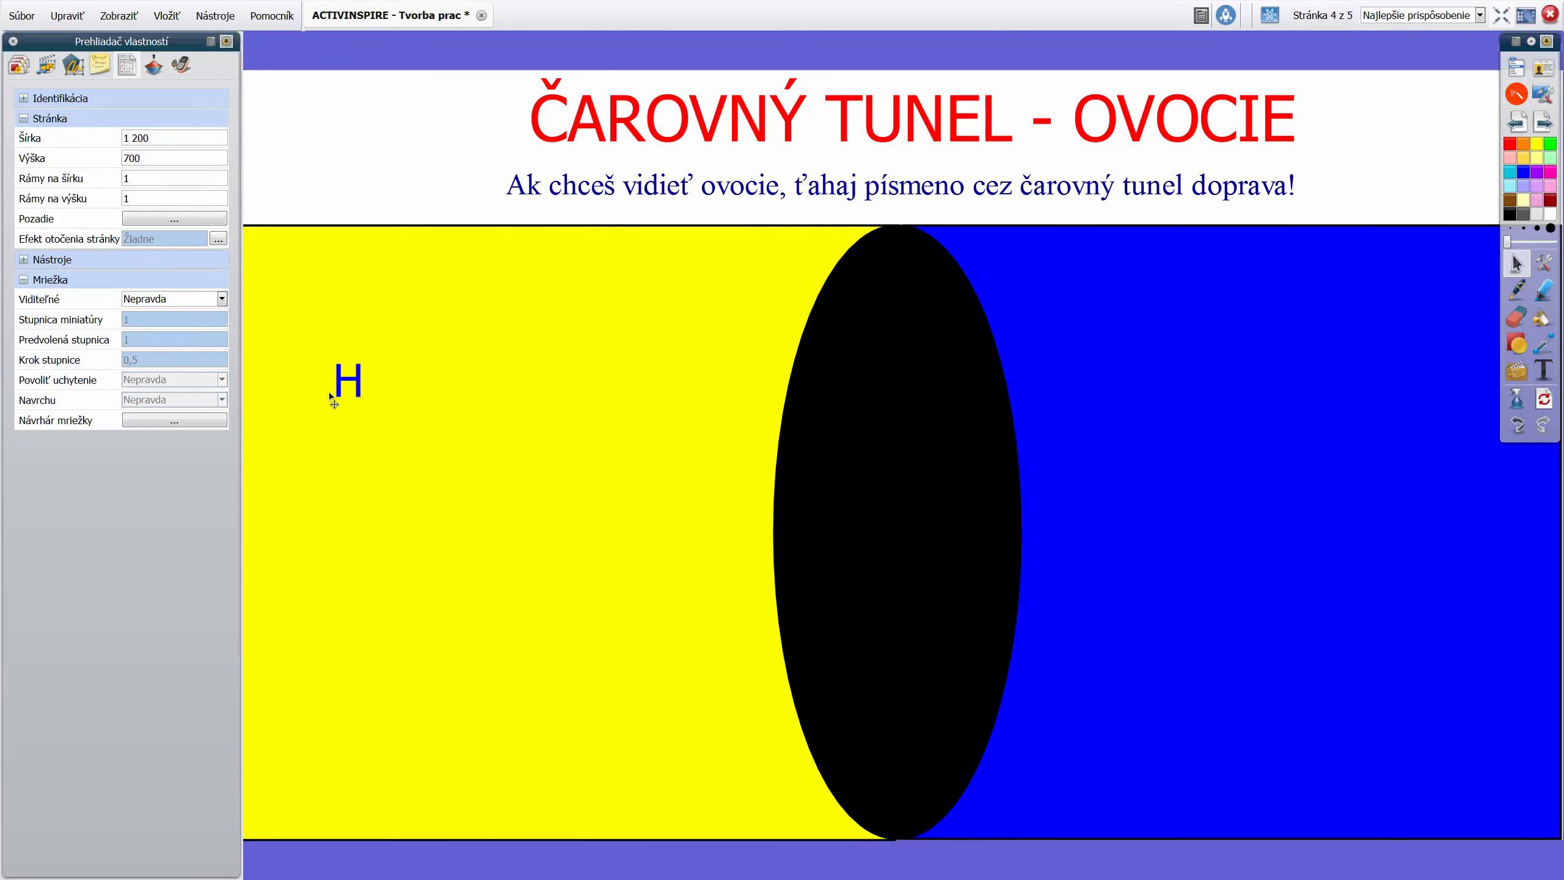
{"action": "left_click_drag", "start_coordinate": [1102, 386], "coordinate": [356, 388]}
{"action": "left_click", "coordinate": [1270, 14]}
{"action": "left_click_drag", "start_coordinate": [356, 393], "coordinate": [339, 160]}
{"action": "left_click_drag", "start_coordinate": [335, 226], "coordinate": [376, 383]}
Add a text object with the letter J in the white area beside the title
{"action": "left_click", "coordinate": [1544, 372]}
{"action": "left_click", "coordinate": [285, 129]}
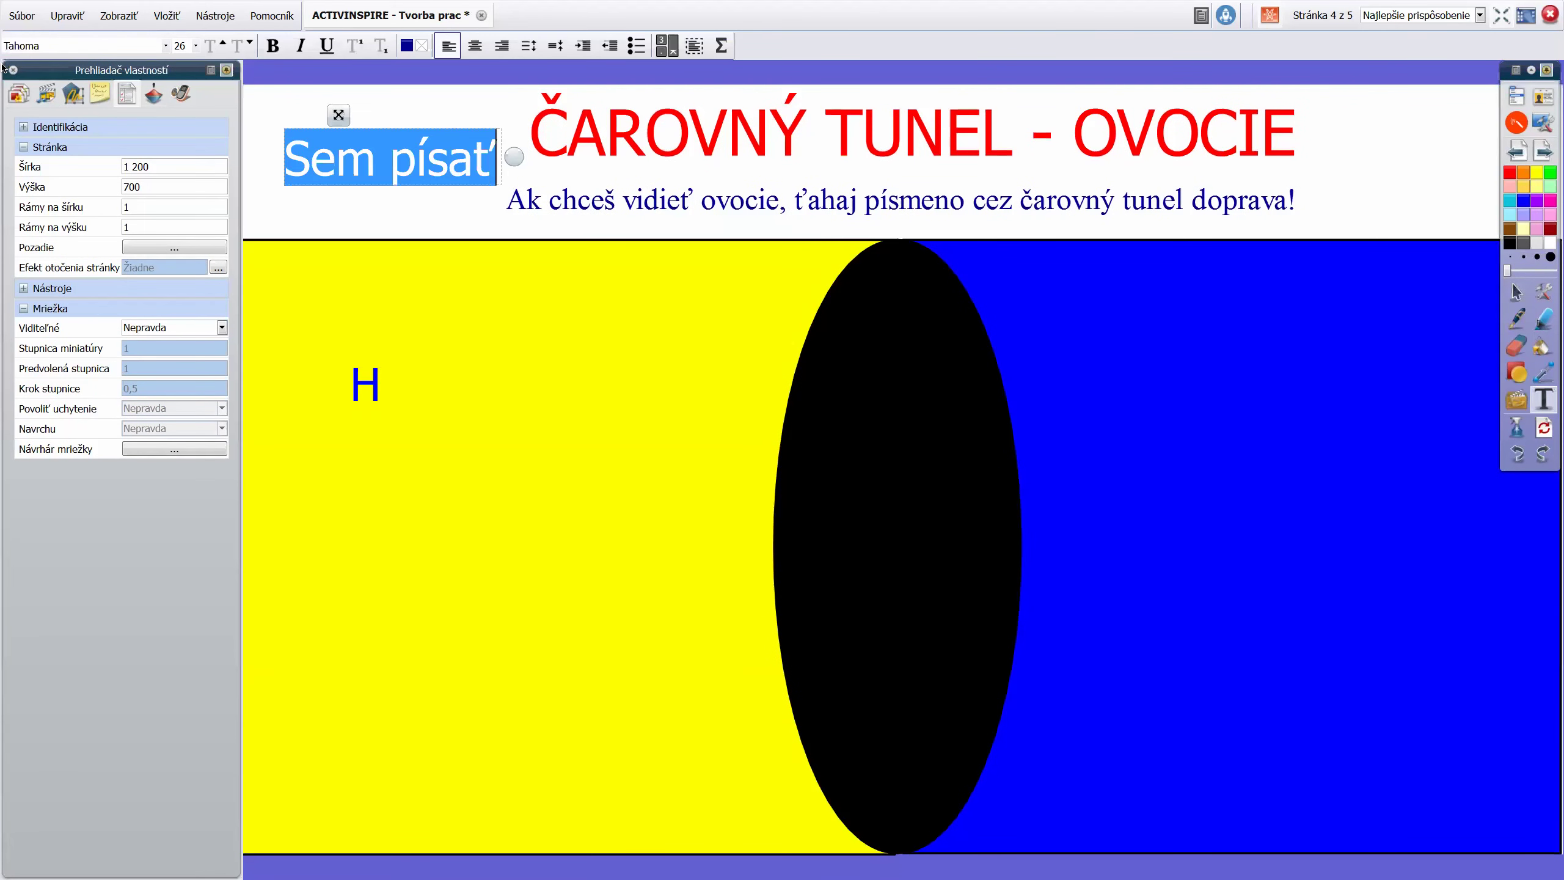
{"action": "type", "text": "J"}
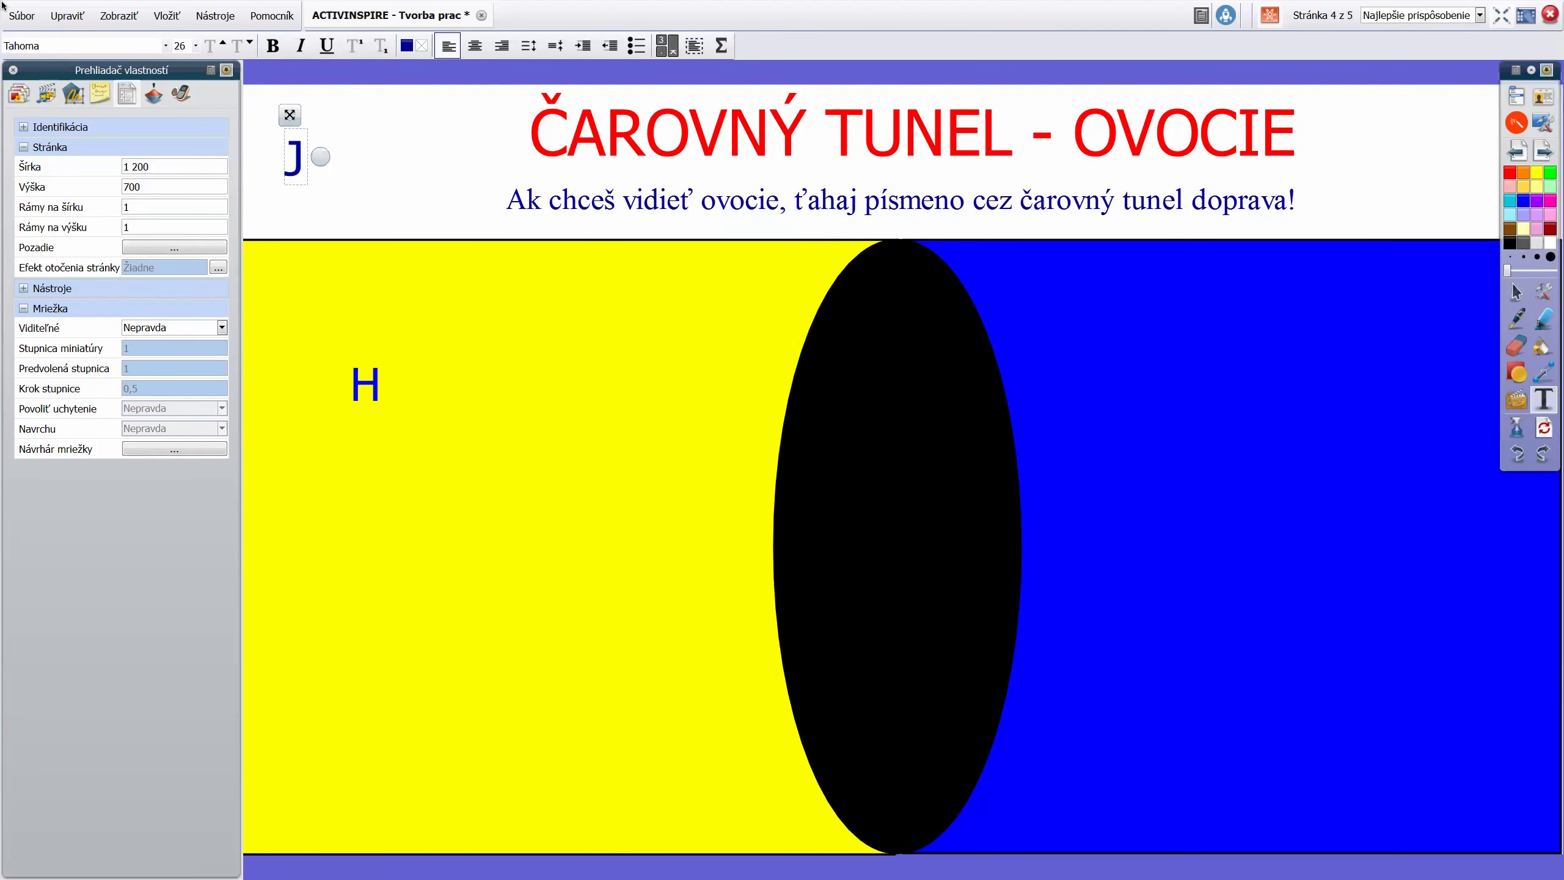
{"action": "left_click", "coordinate": [1517, 291]}
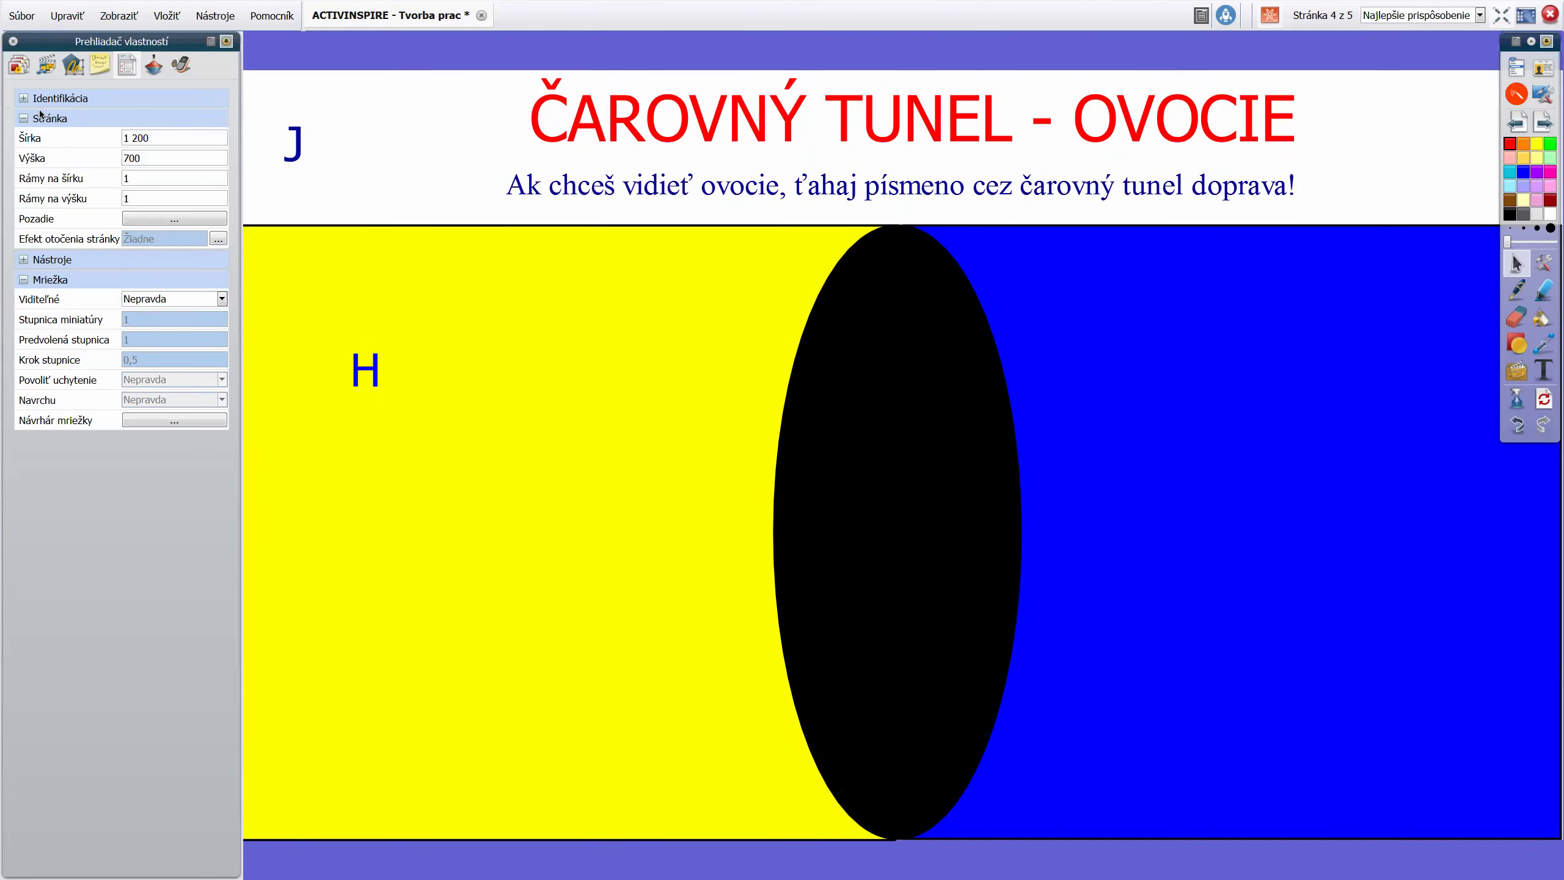
Search the resources for "jablko", insert the red apple Jablko 02 on the page and shrink it
{"action": "left_click", "coordinate": [46, 65]}
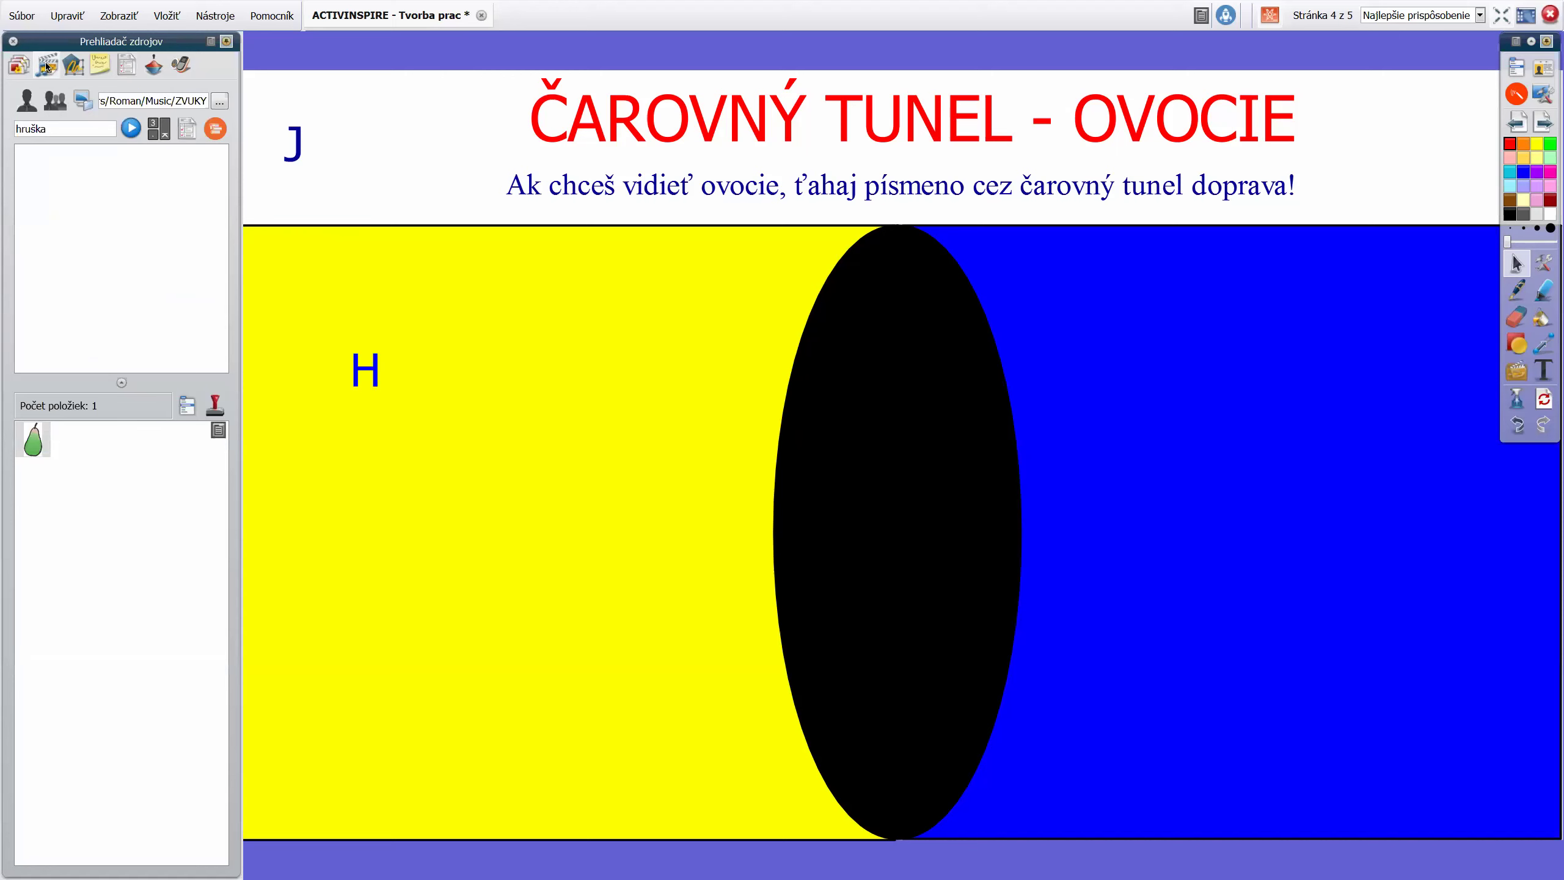
{"action": "double_click", "coordinate": [7, 129]}
{"action": "type", "text": "jablko"}
{"action": "key", "text": "Return"}
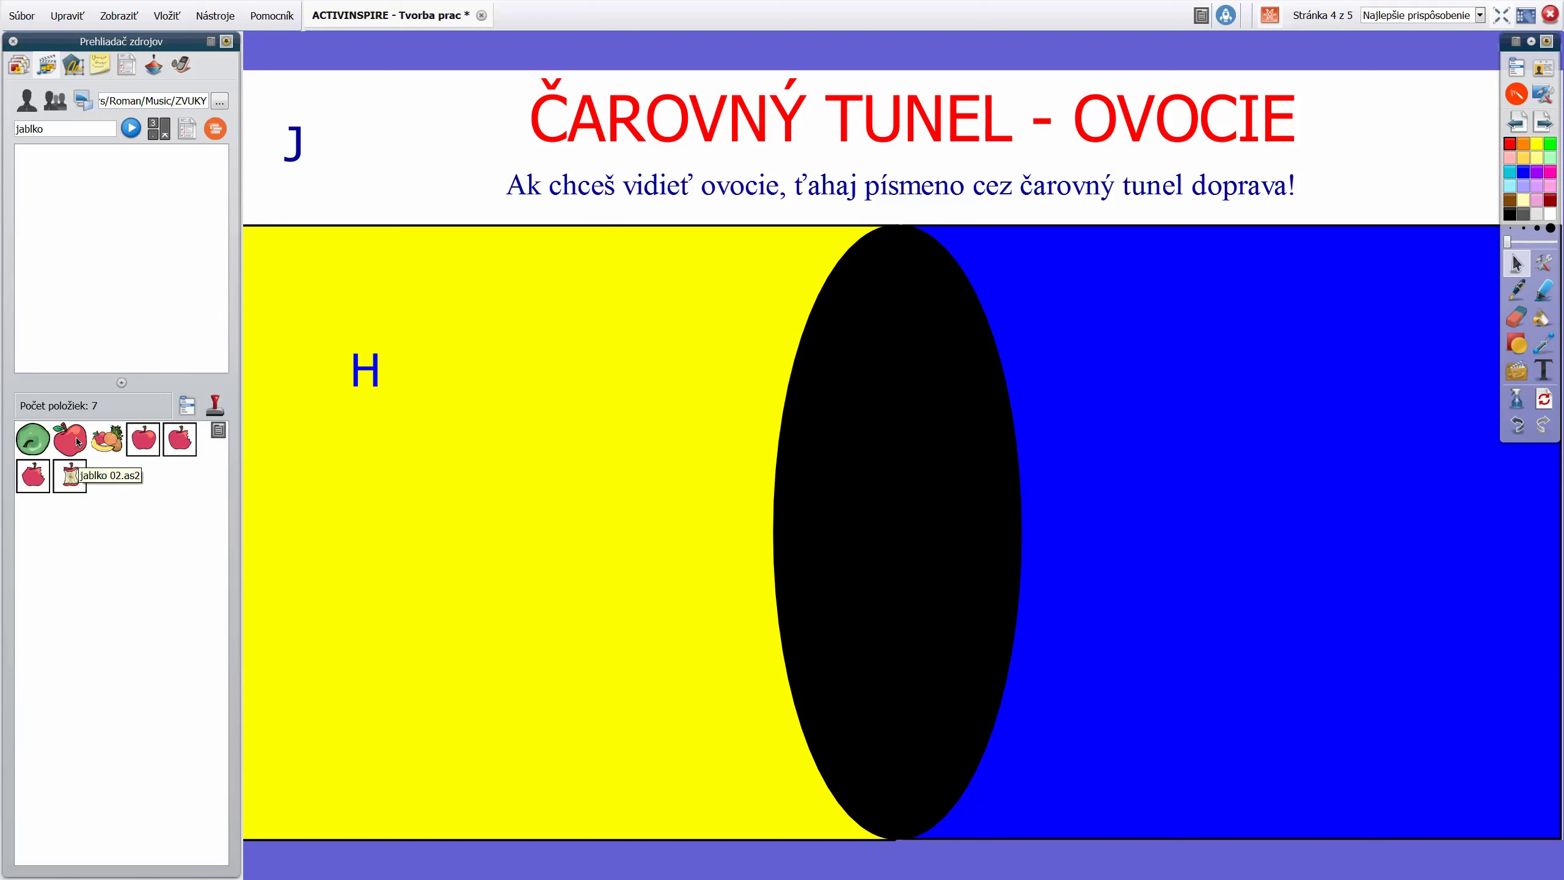
{"action": "left_click_drag", "start_coordinate": [78, 441], "coordinate": [445, 233]}
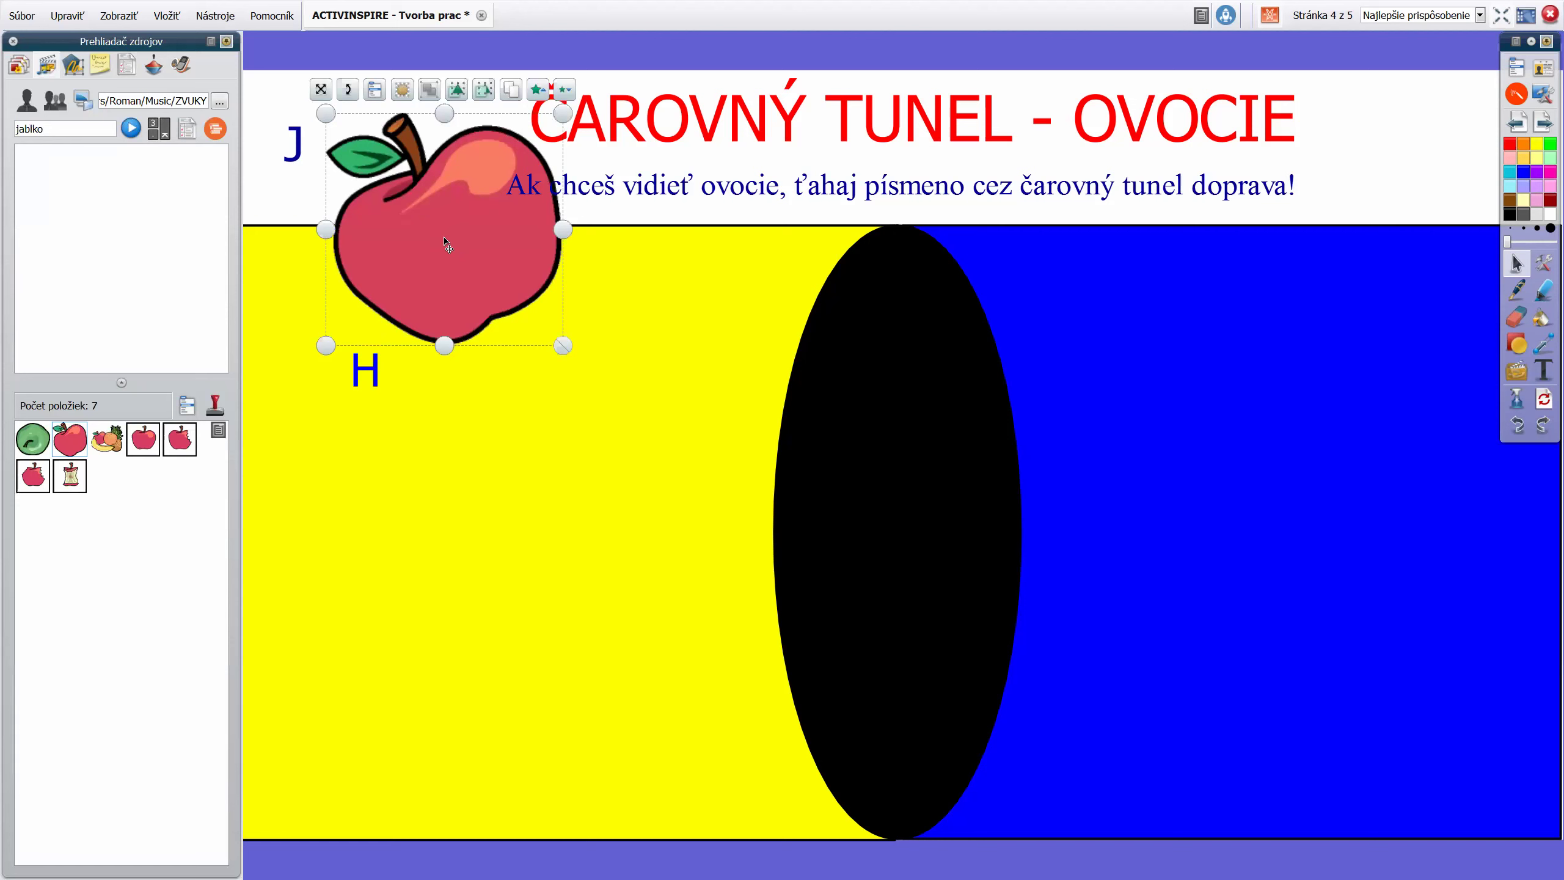
{"action": "left_click_drag", "start_coordinate": [562, 345], "coordinate": [592, 246]}
Lower the letter H and place the apple on the yellow area, directly below Žltý tvar in the object order
{"action": "left_click_drag", "start_coordinate": [368, 369], "coordinate": [366, 426]}
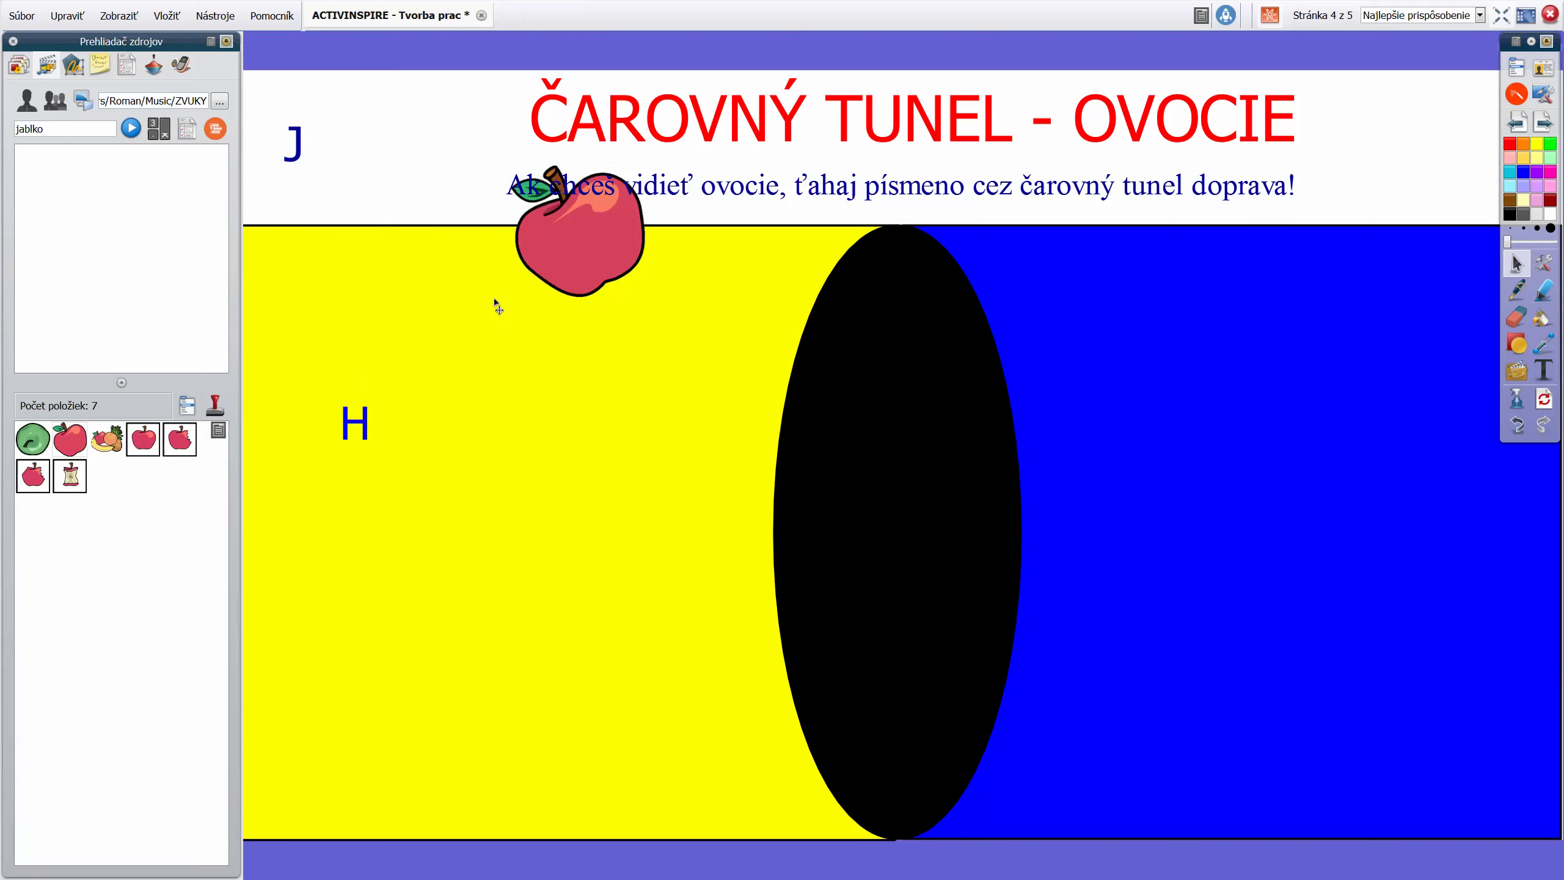
{"action": "left_click_drag", "start_coordinate": [513, 232], "coordinate": [511, 358]}
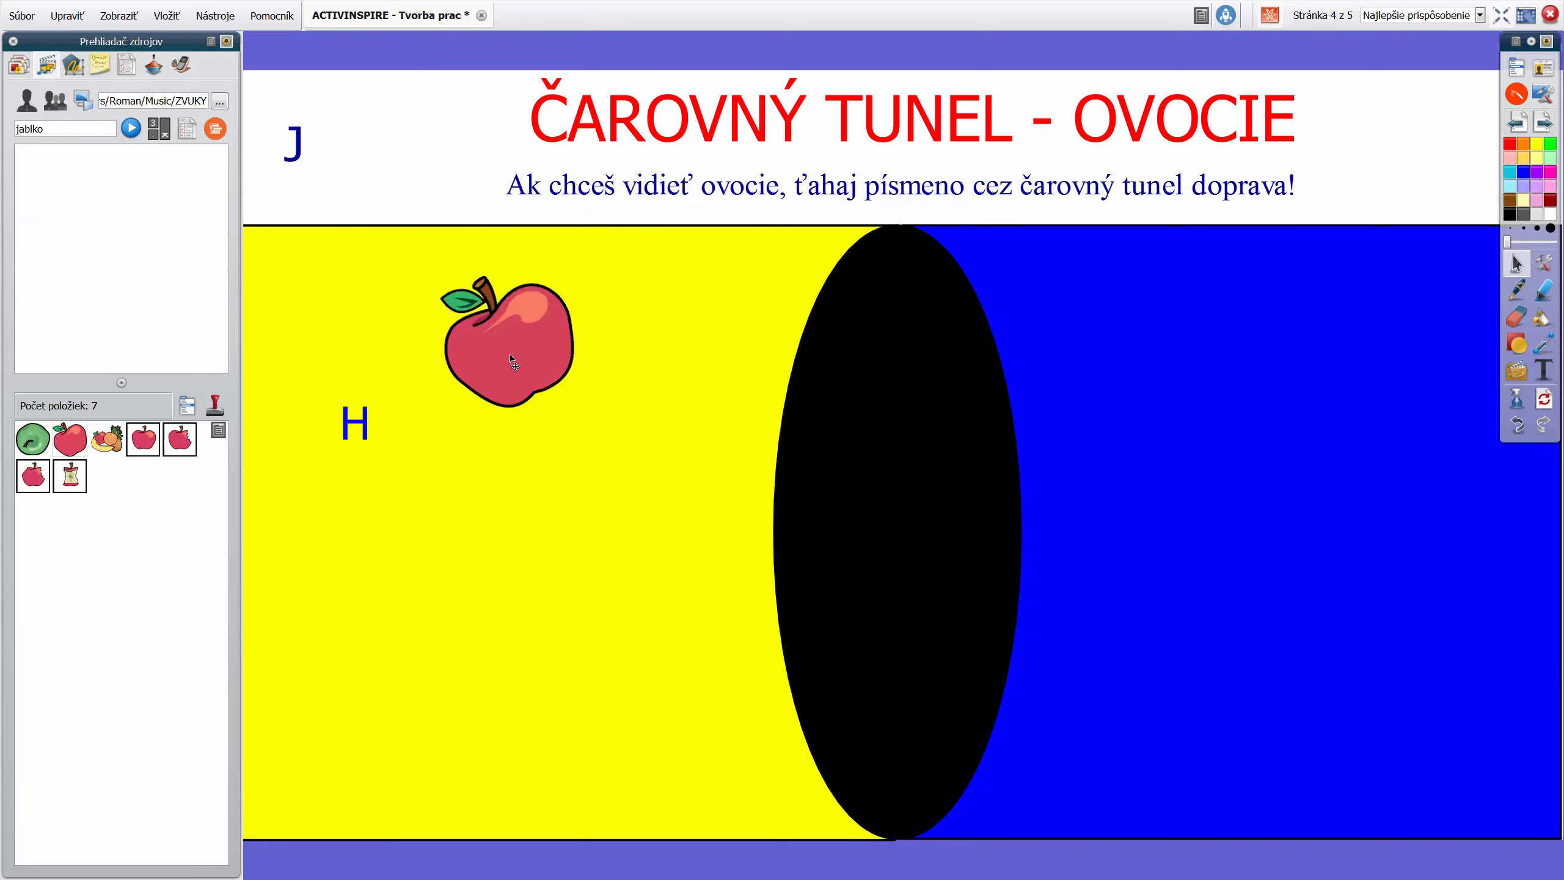
{"action": "left_click", "coordinate": [72, 67]}
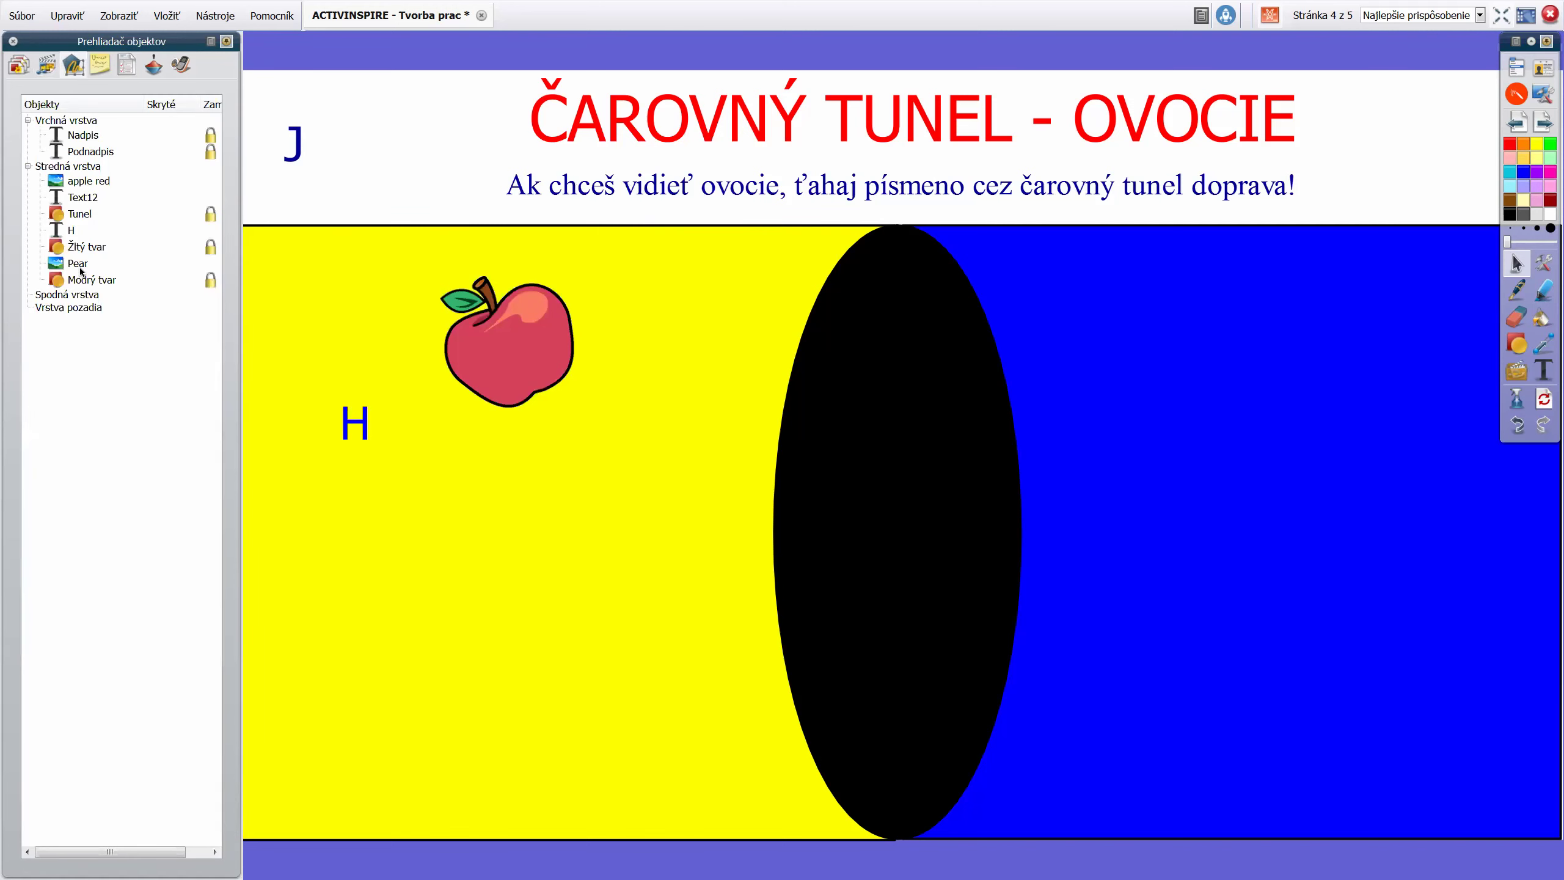
{"action": "left_click_drag", "start_coordinate": [86, 182], "coordinate": [93, 255]}
{"action": "left_click_drag", "start_coordinate": [524, 353], "coordinate": [468, 237]}
{"action": "key", "text": "ctrl+z"}
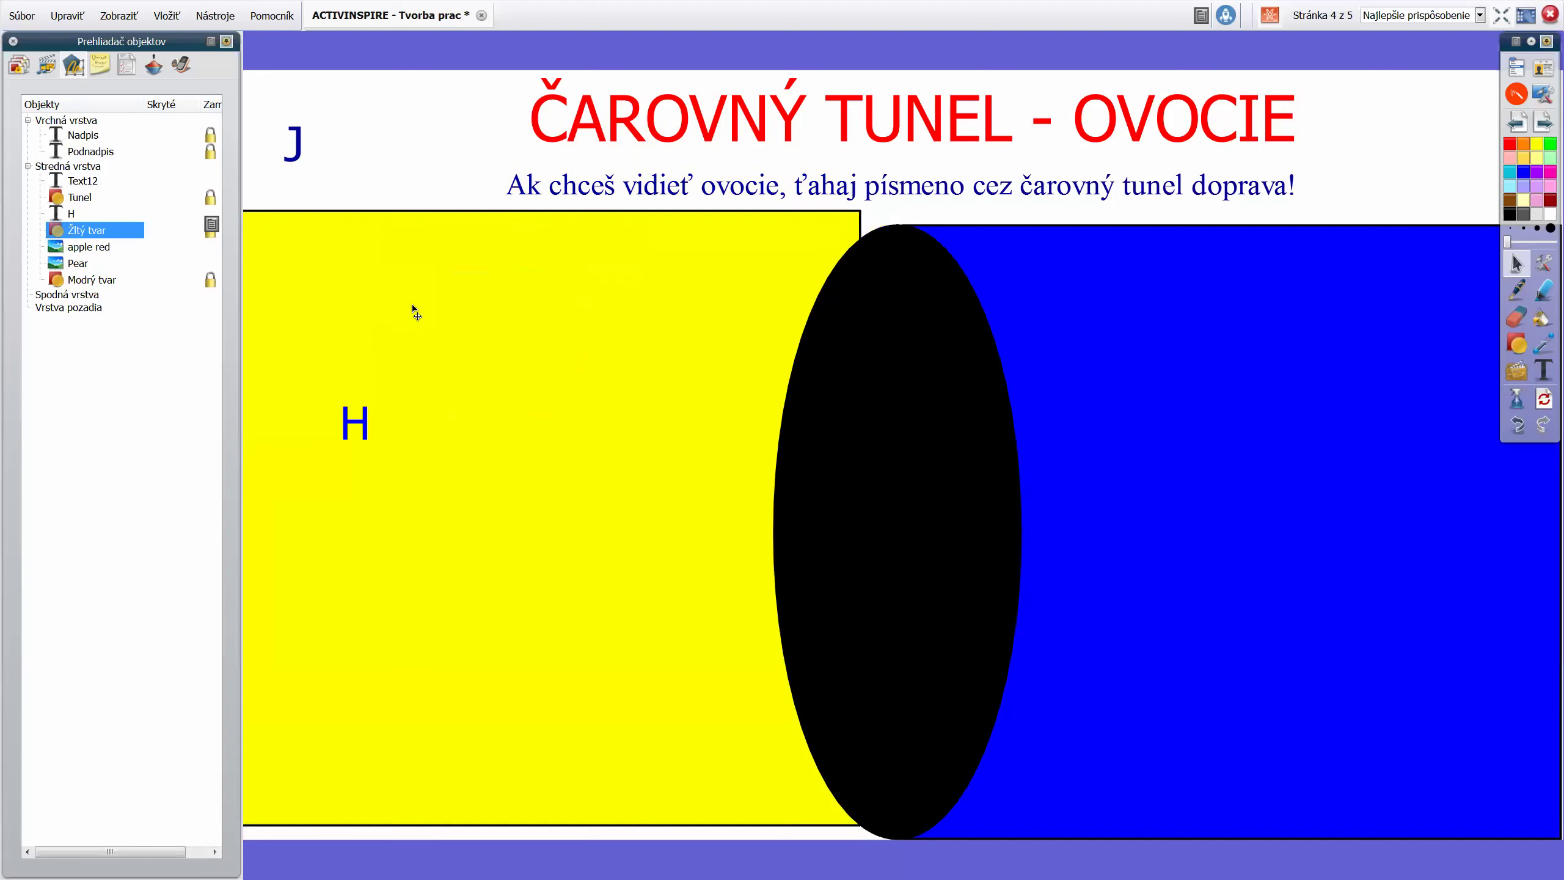
{"action": "key", "text": "ctrl+z"}
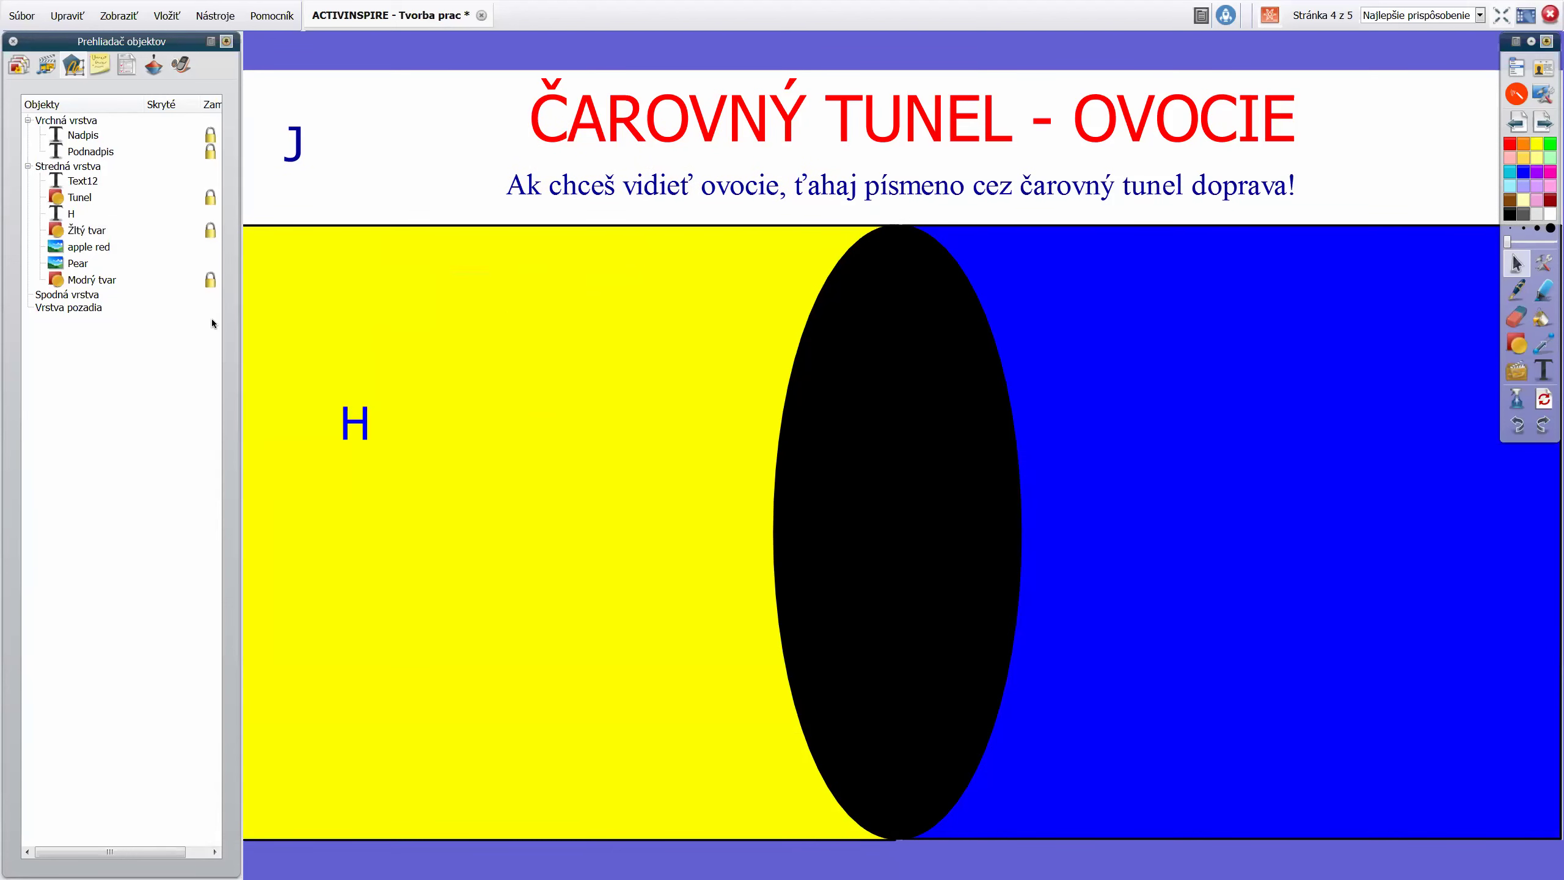
{"action": "left_click", "coordinate": [95, 249]}
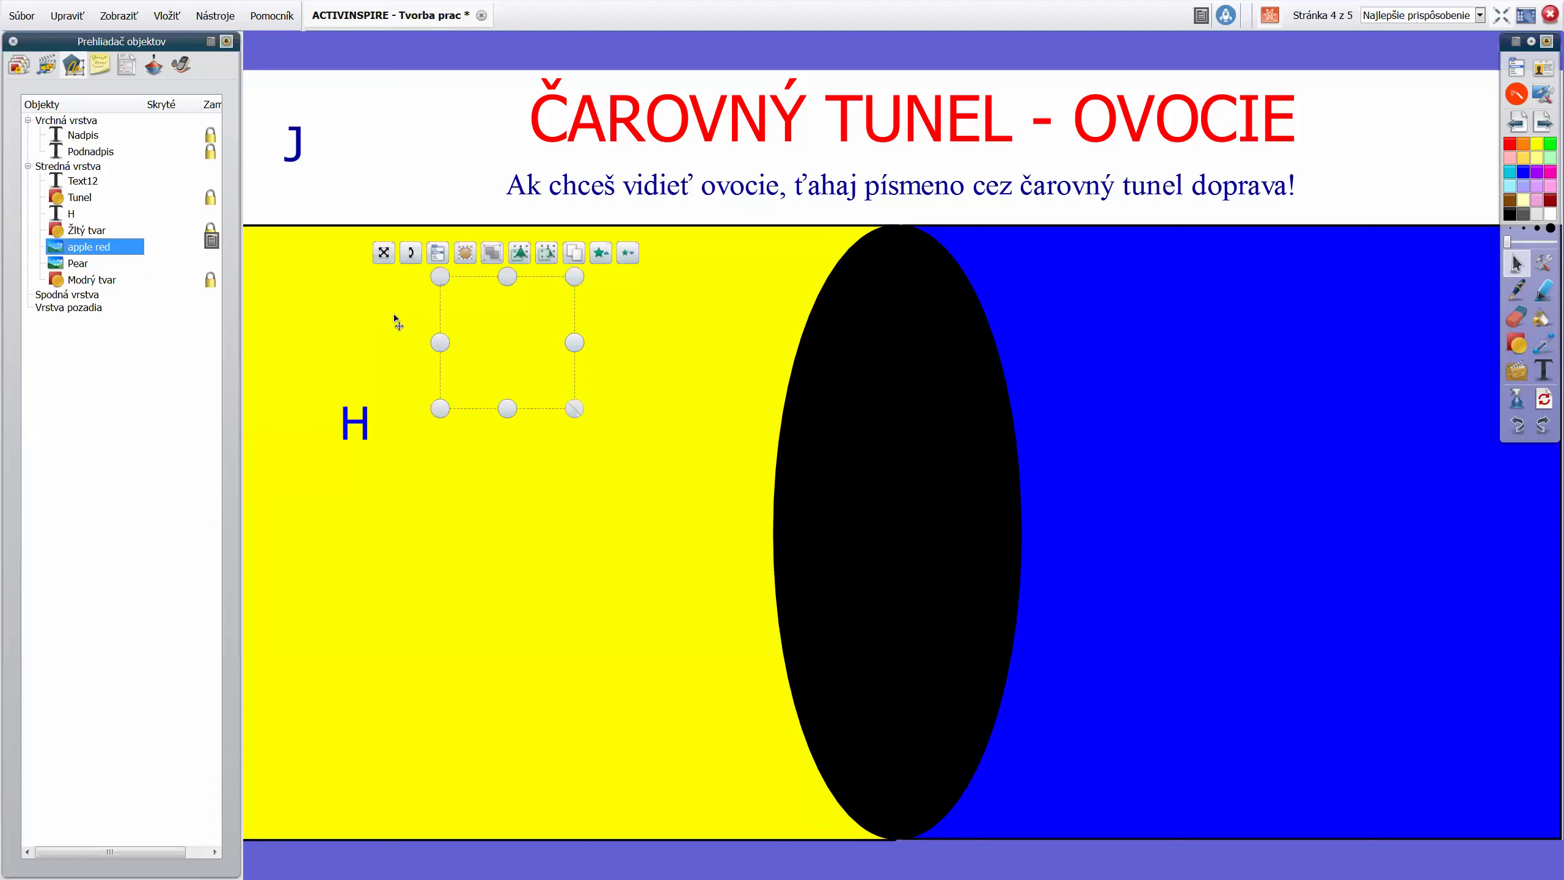
{"action": "key", "text": "ctrl+y"}
{"action": "key", "text": "ctrl+y"}
{"action": "key", "text": "ctrl+z"}
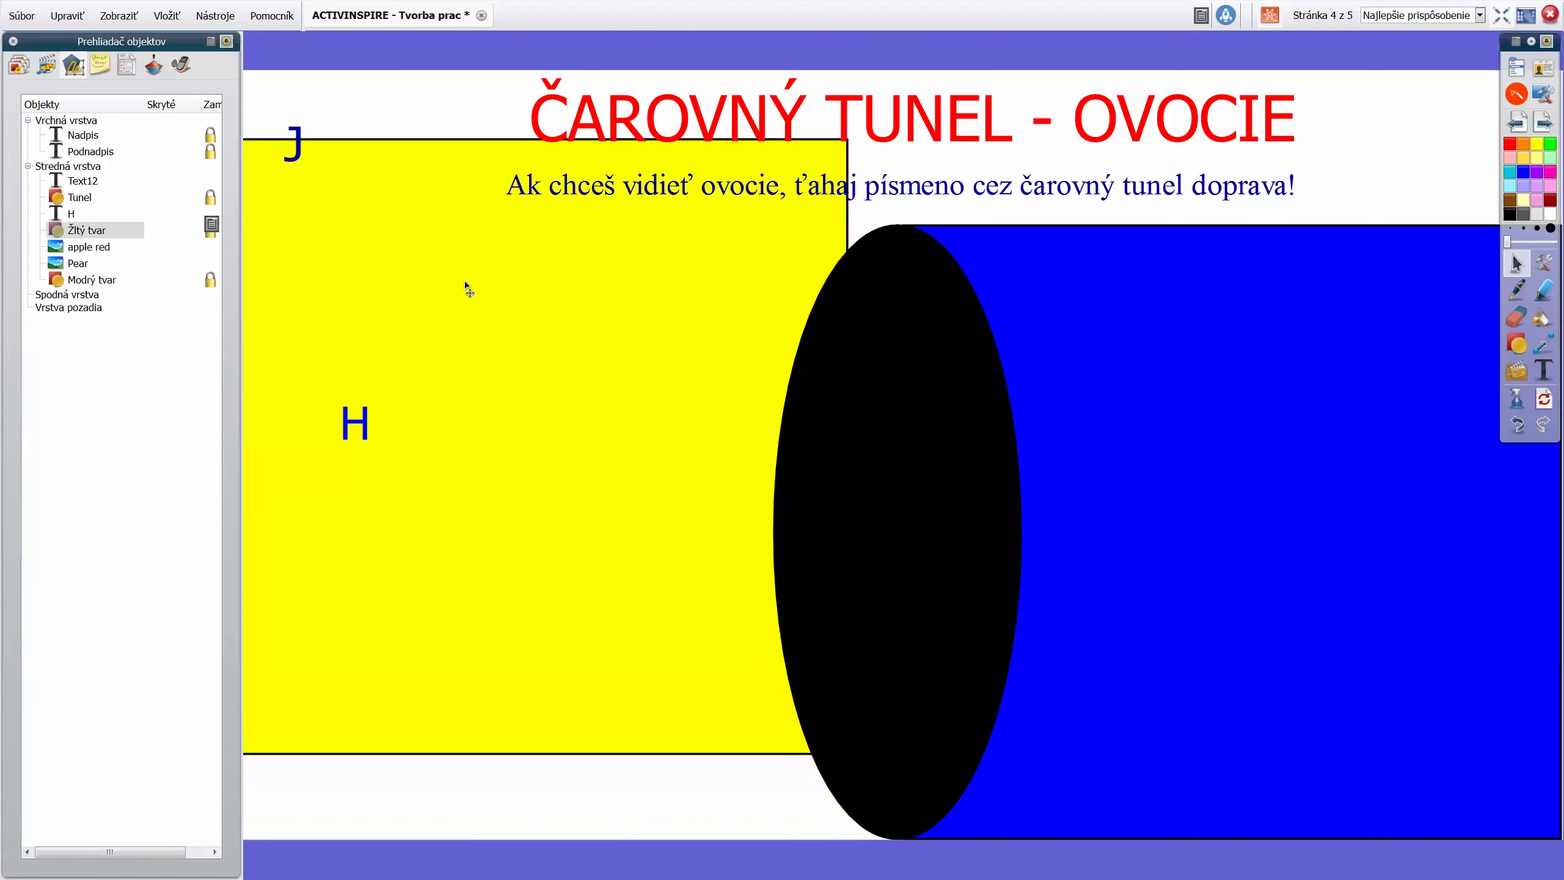
{"action": "key", "text": "ctrl+z"}
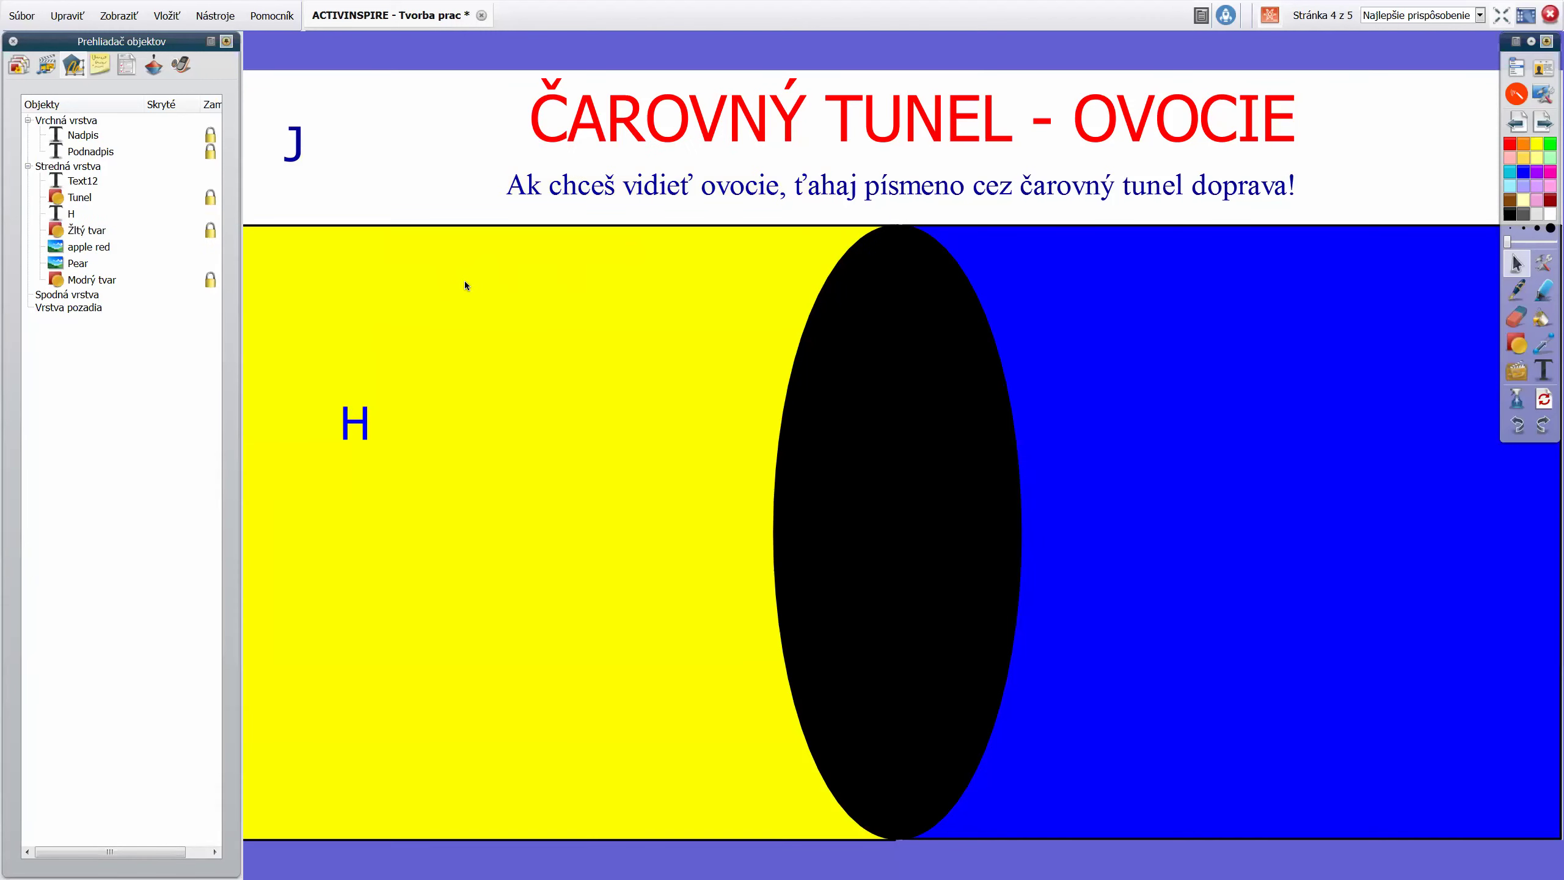
Move the hidden apple beside the letter J, group the two, and place the pair below H on the yellow area
{"action": "left_click", "coordinate": [80, 248]}
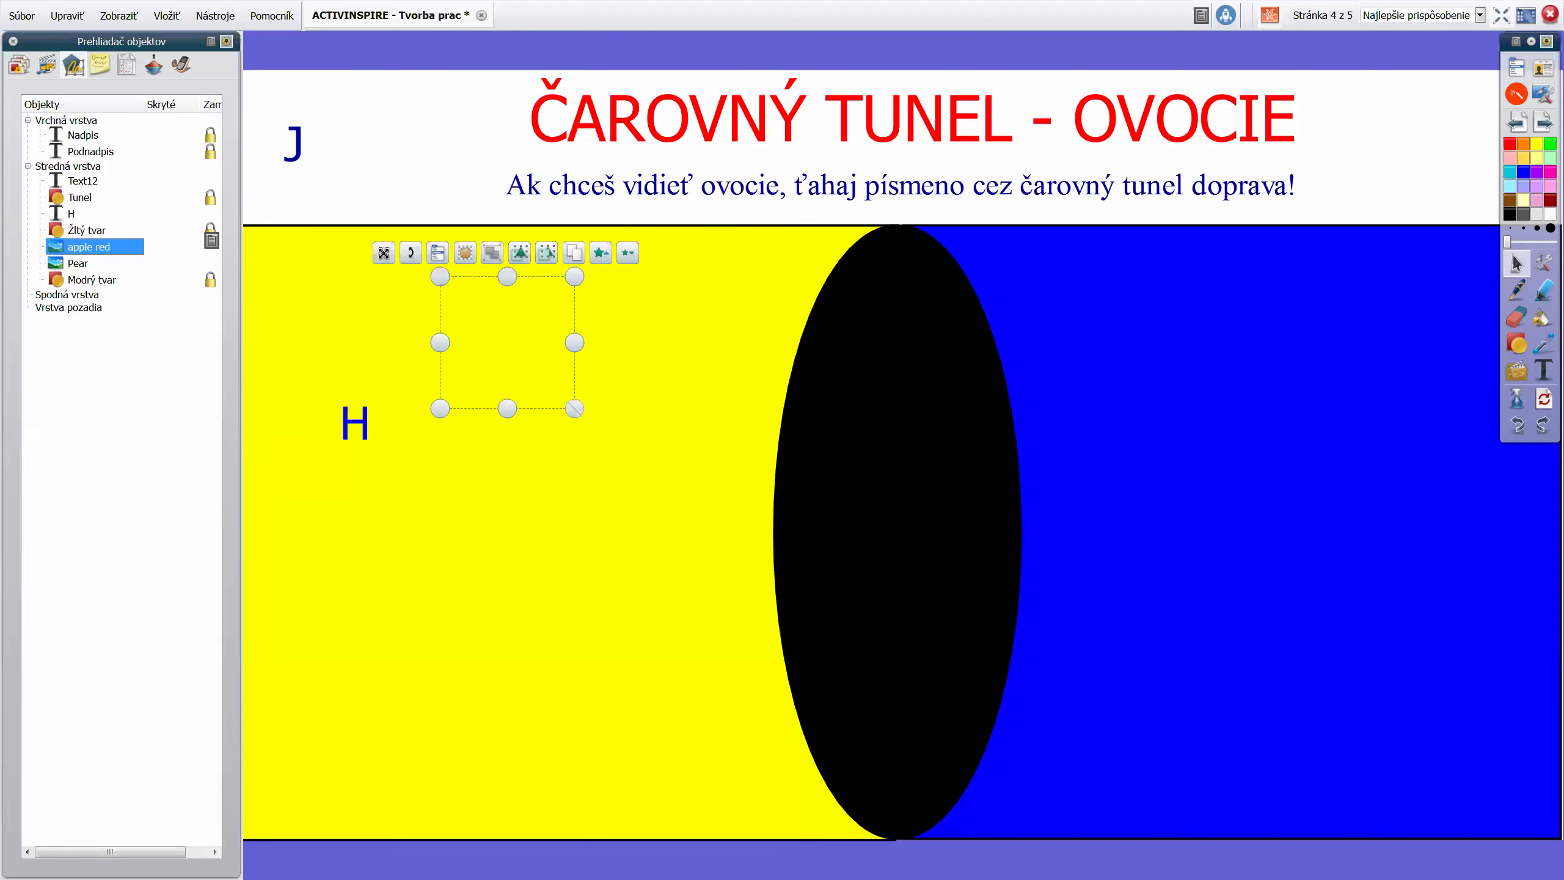
{"action": "left_click_drag", "start_coordinate": [384, 250], "coordinate": [430, 191]}
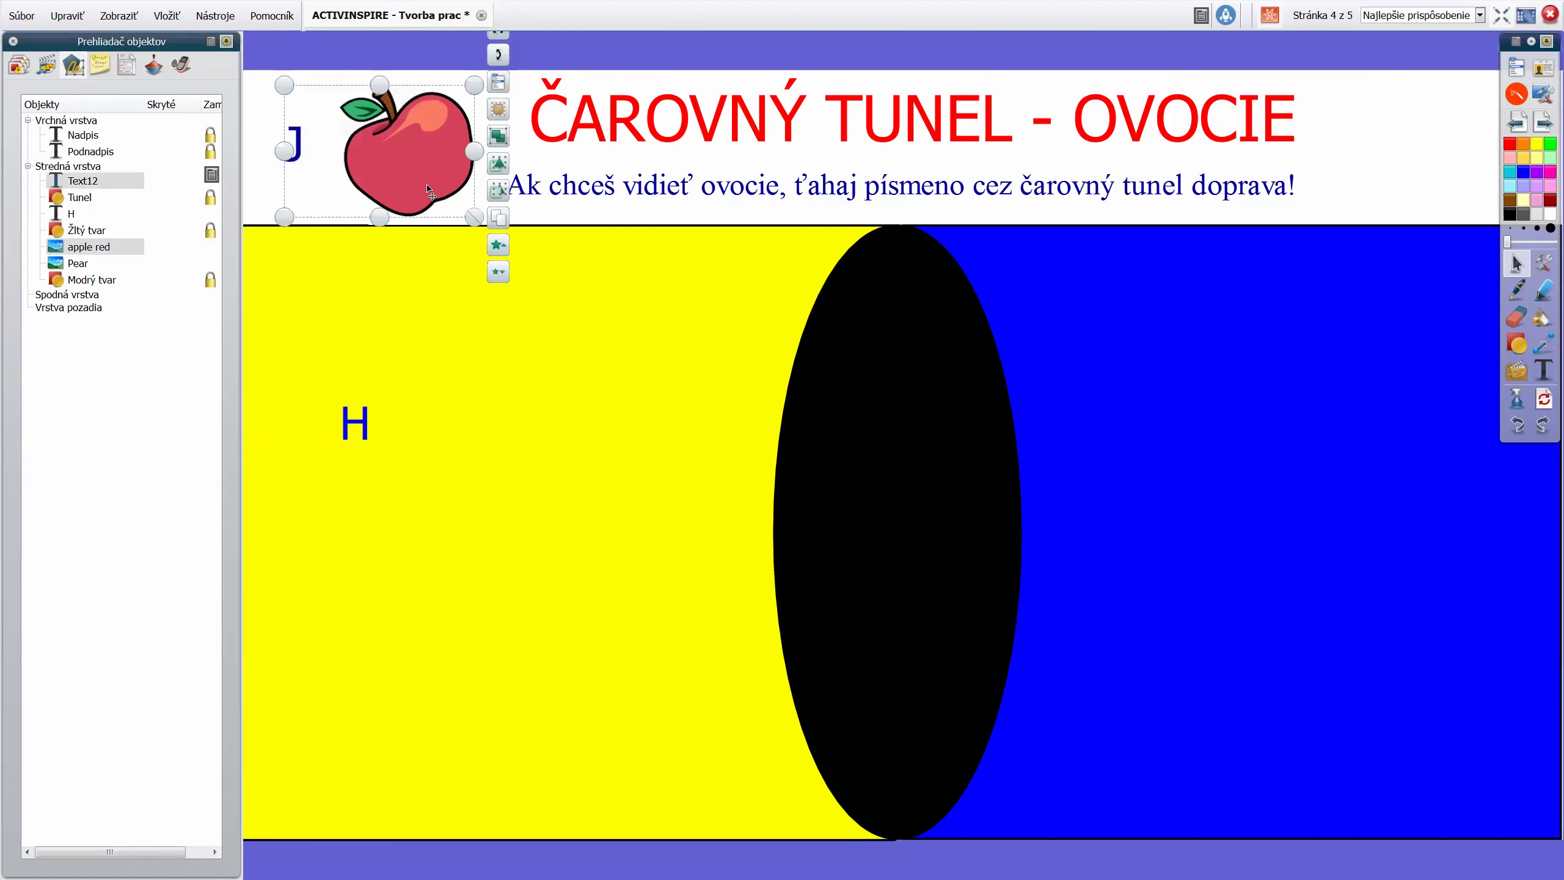
{"action": "left_click", "coordinate": [502, 142]}
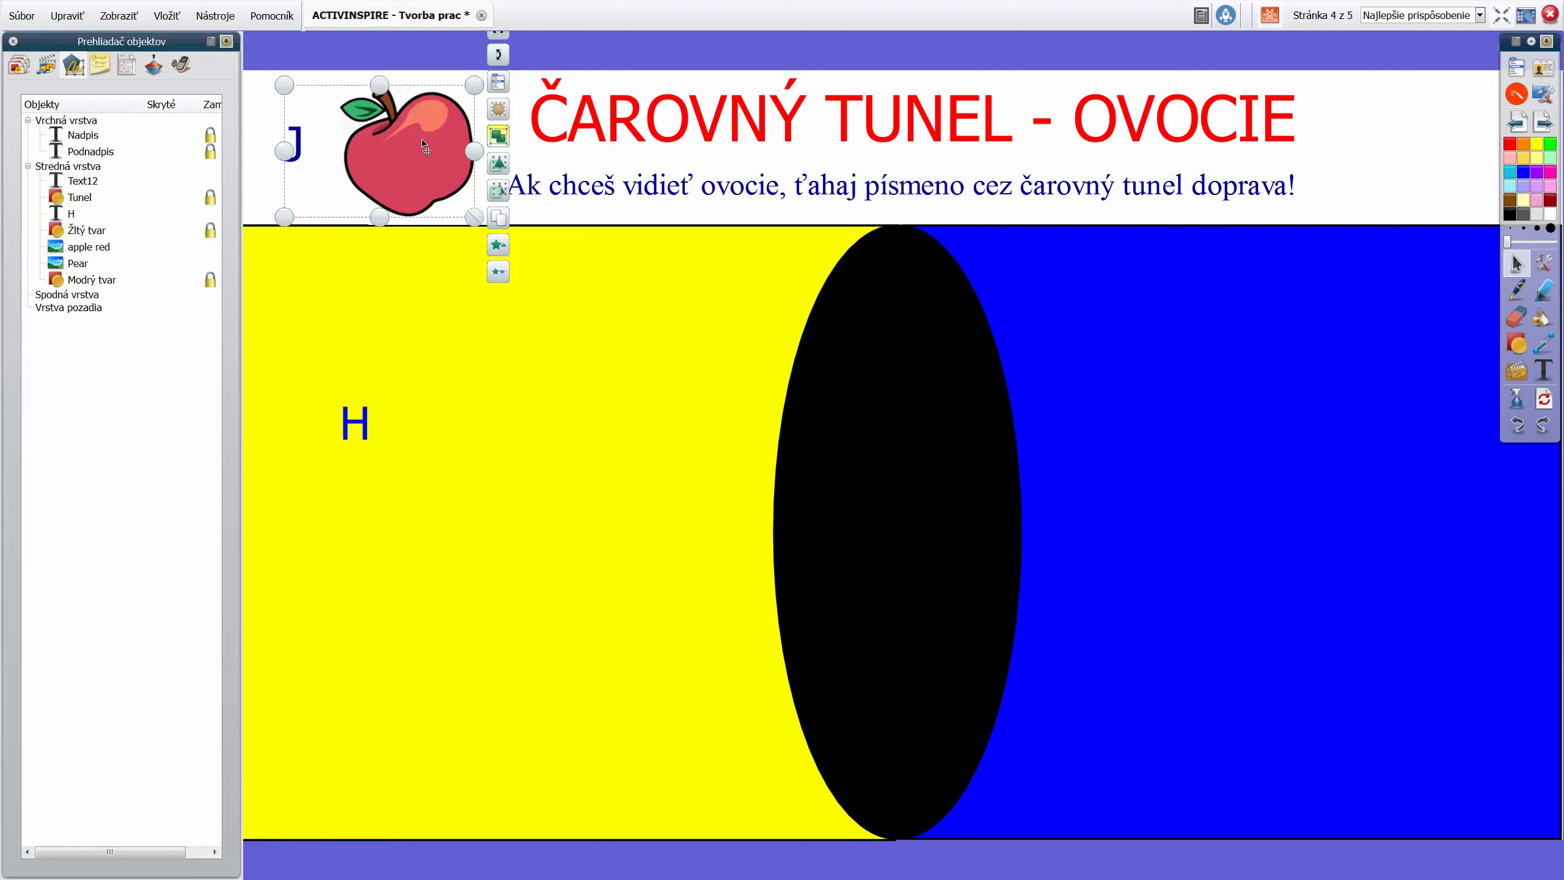
{"action": "left_click_drag", "start_coordinate": [425, 148], "coordinate": [481, 496]}
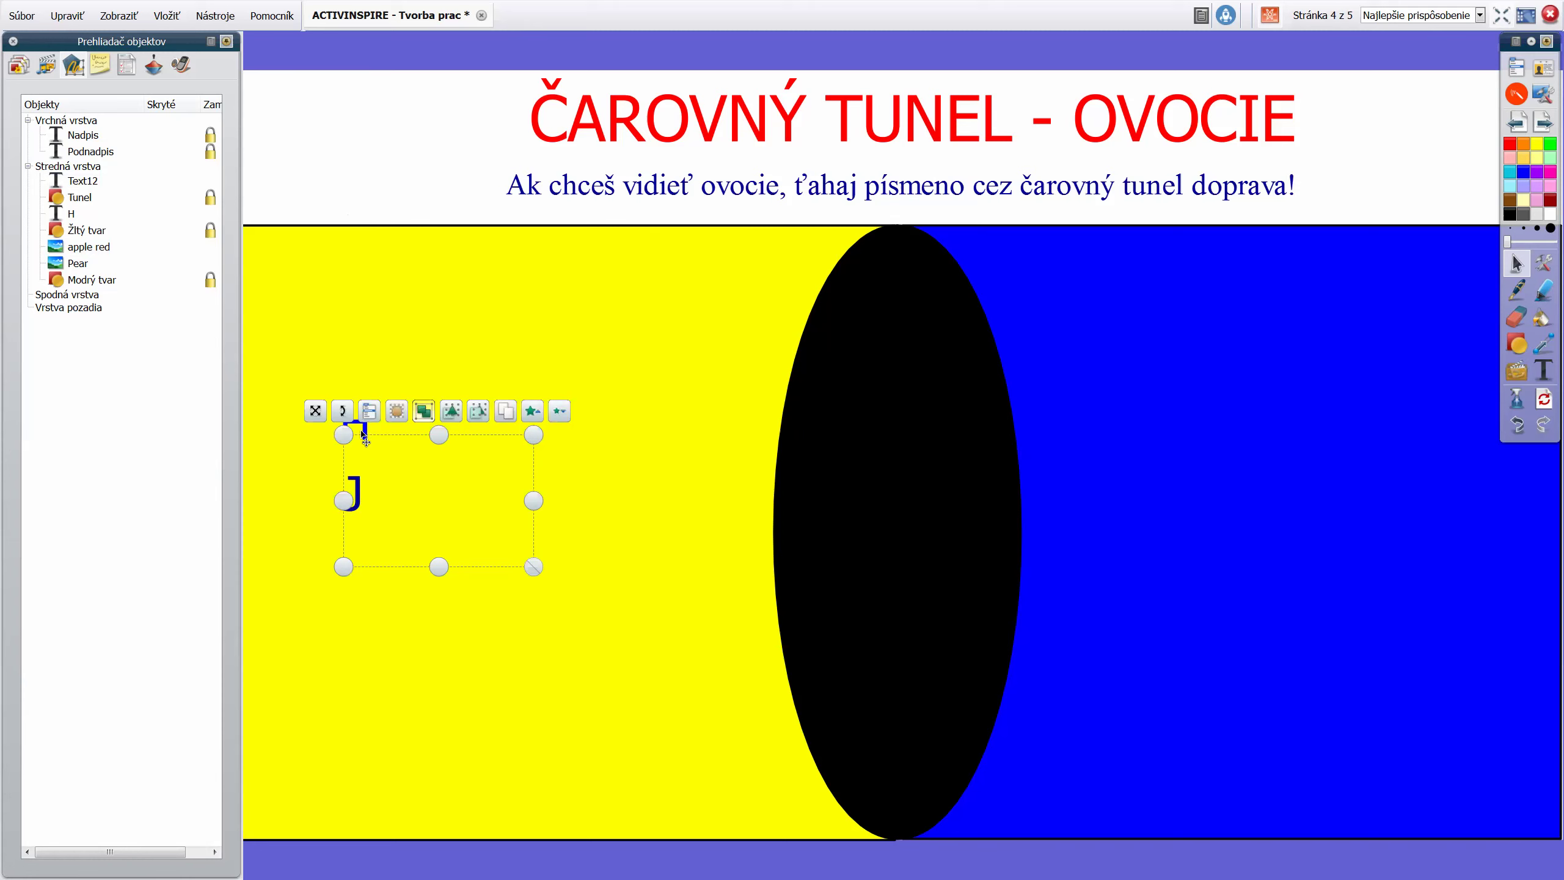
Move the yellow shape aside and raise the grouped letter J and apple above the pear
{"action": "left_click_drag", "start_coordinate": [445, 396], "coordinate": [664, 696]}
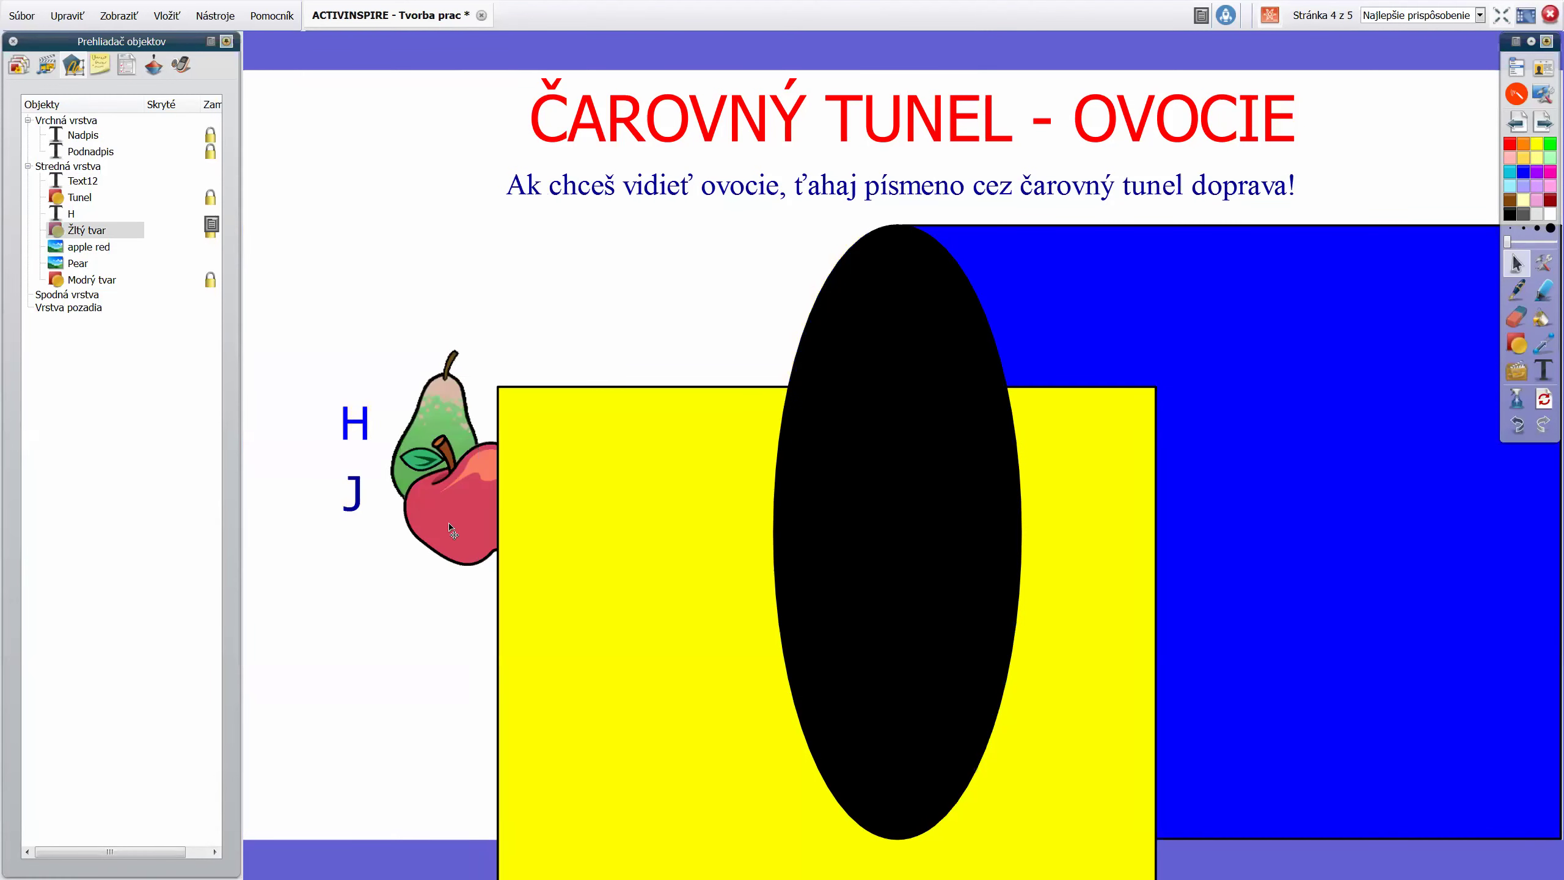
{"action": "key", "text": "ctrl+z"}
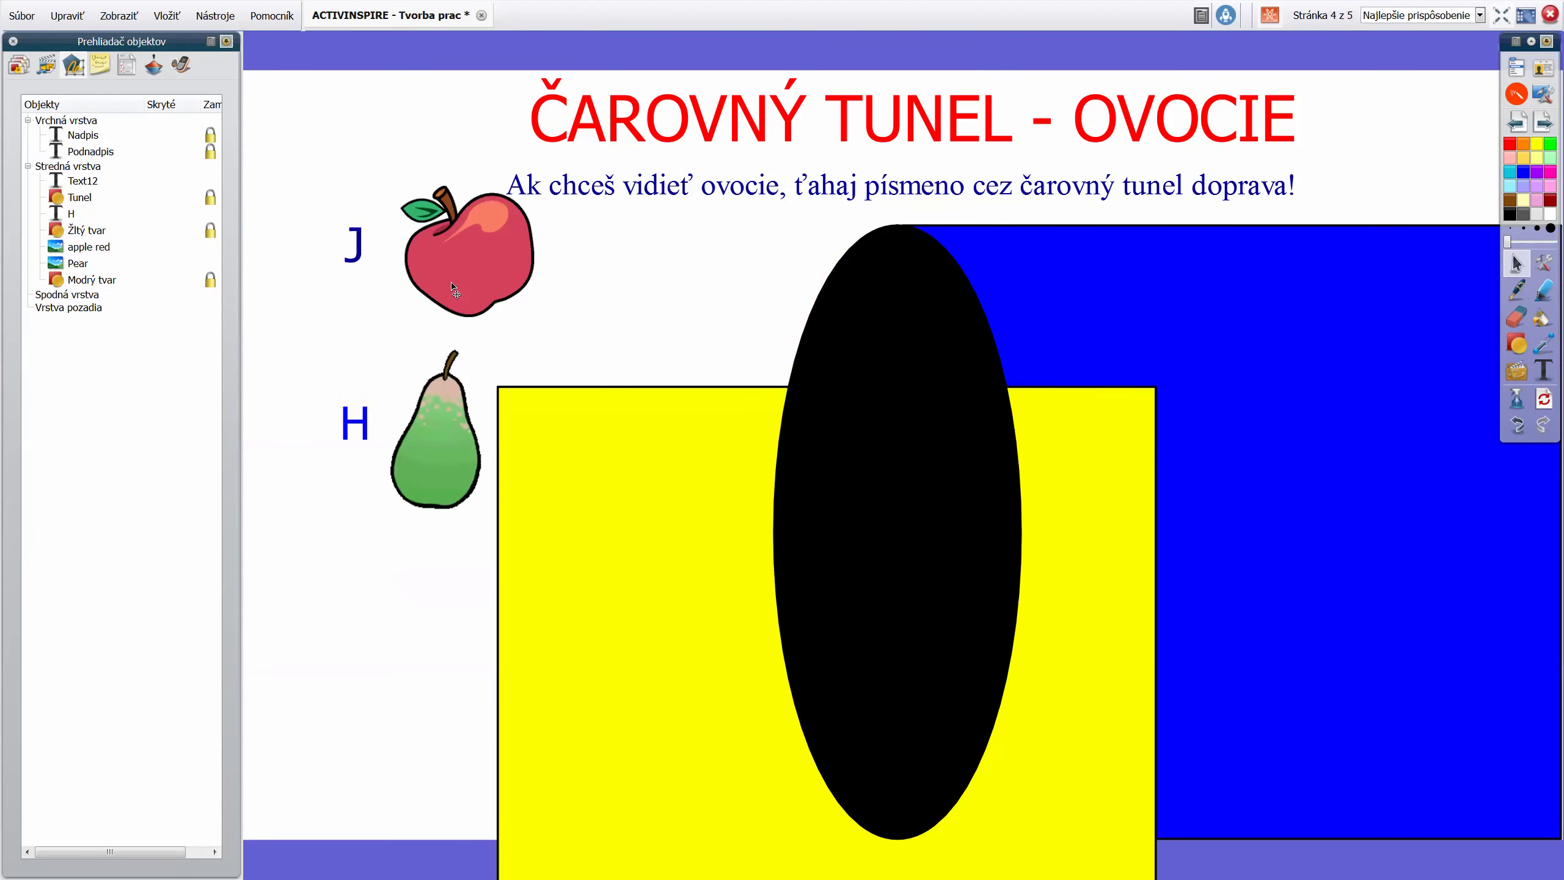
{"action": "left_click", "coordinate": [453, 287]}
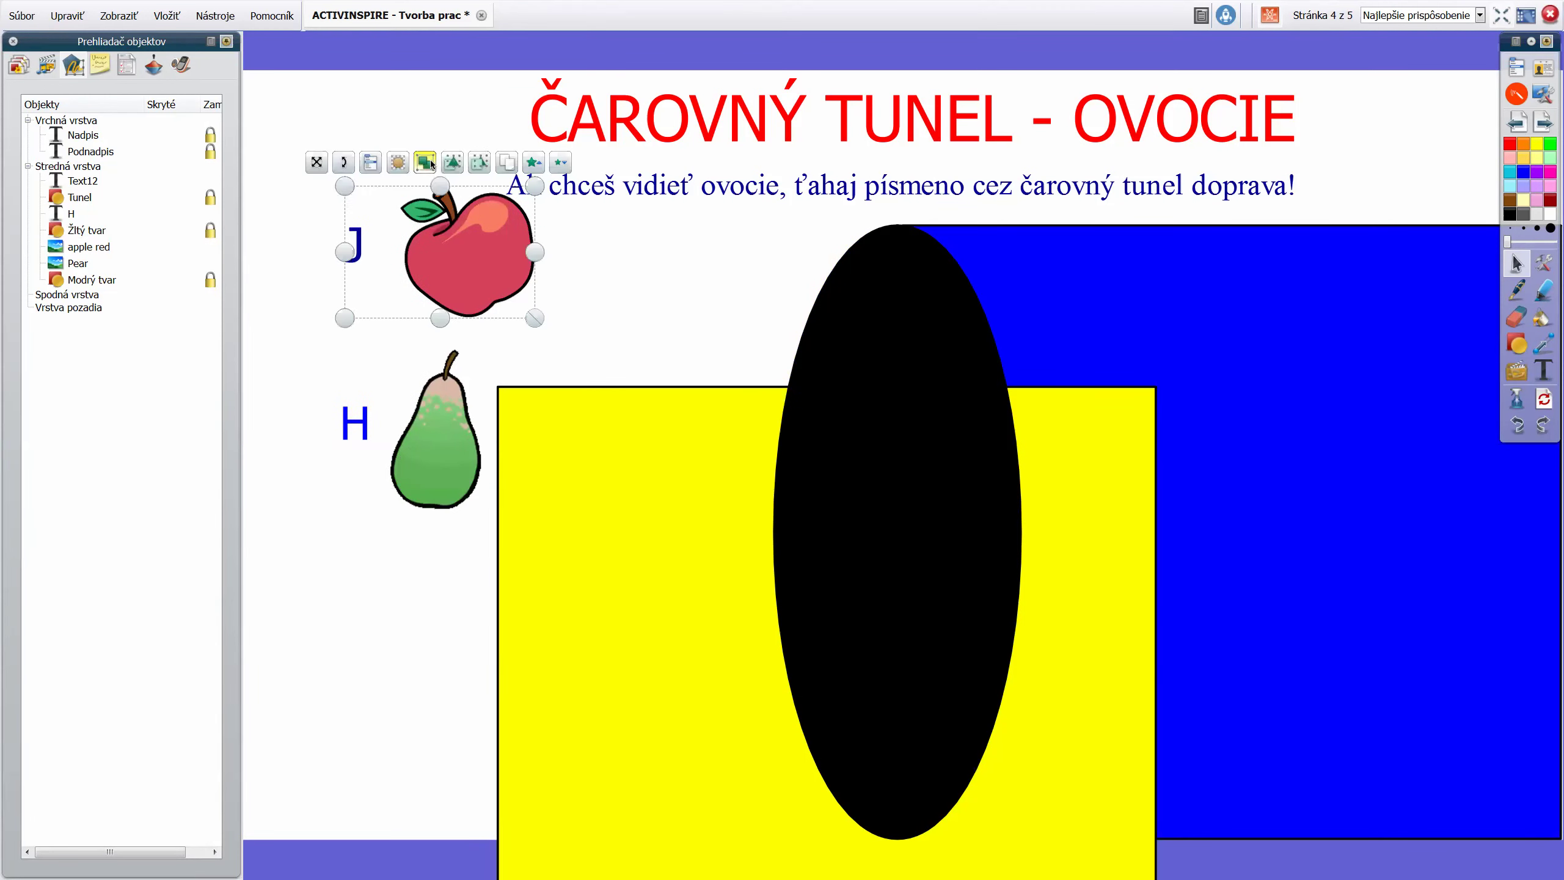
Ungroup the letter J from the apple and recolour J bright blue to match the letter H
{"action": "left_click", "coordinate": [432, 163]}
{"action": "double_click", "coordinate": [359, 253]}
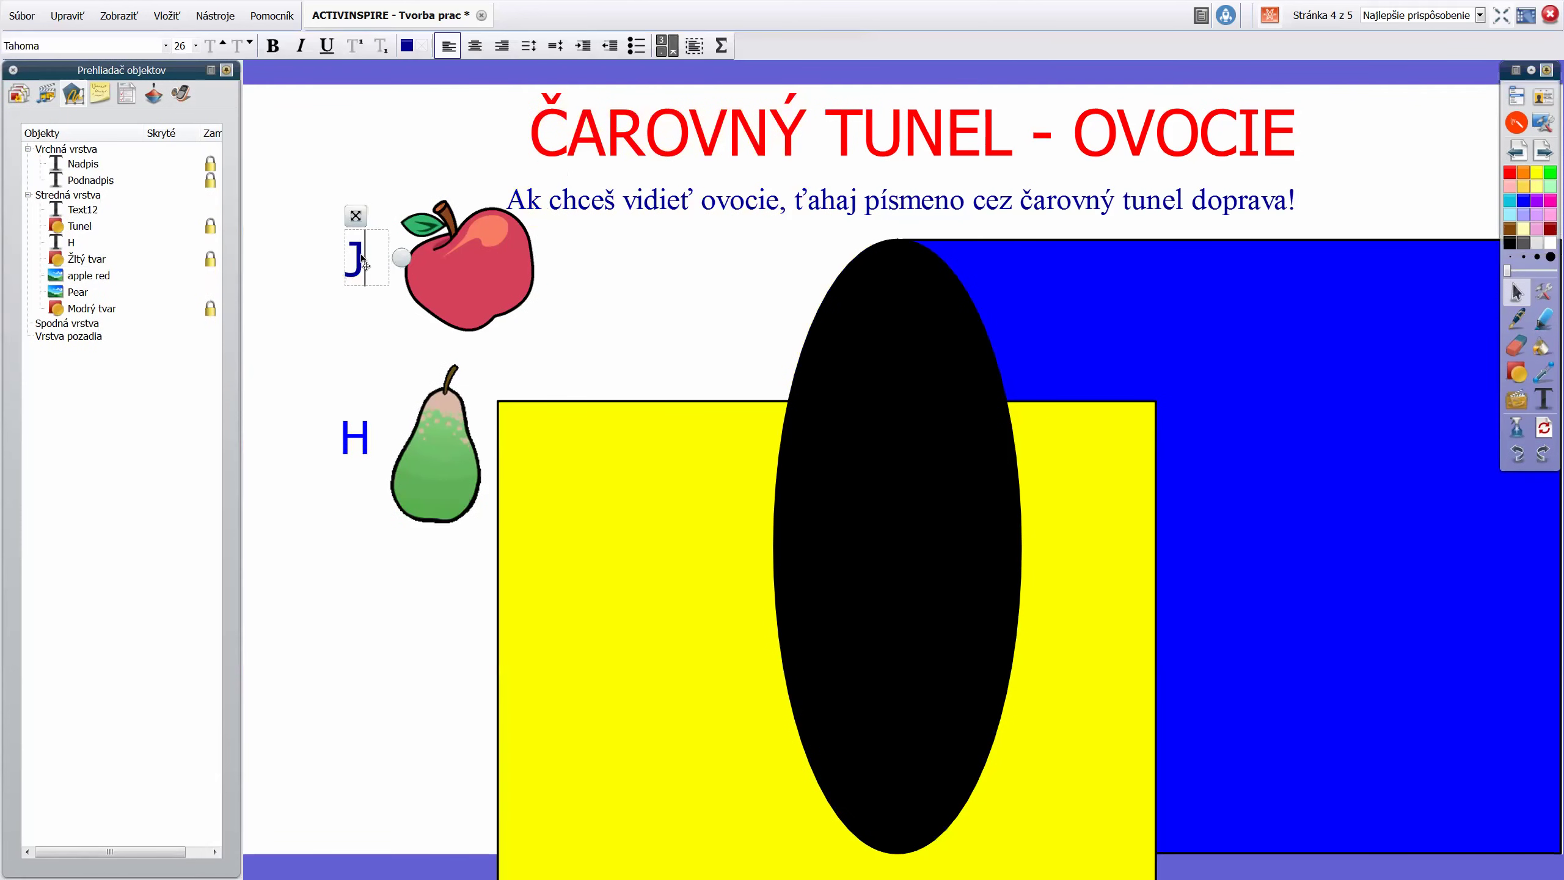
{"action": "key", "text": "ctrl+a"}
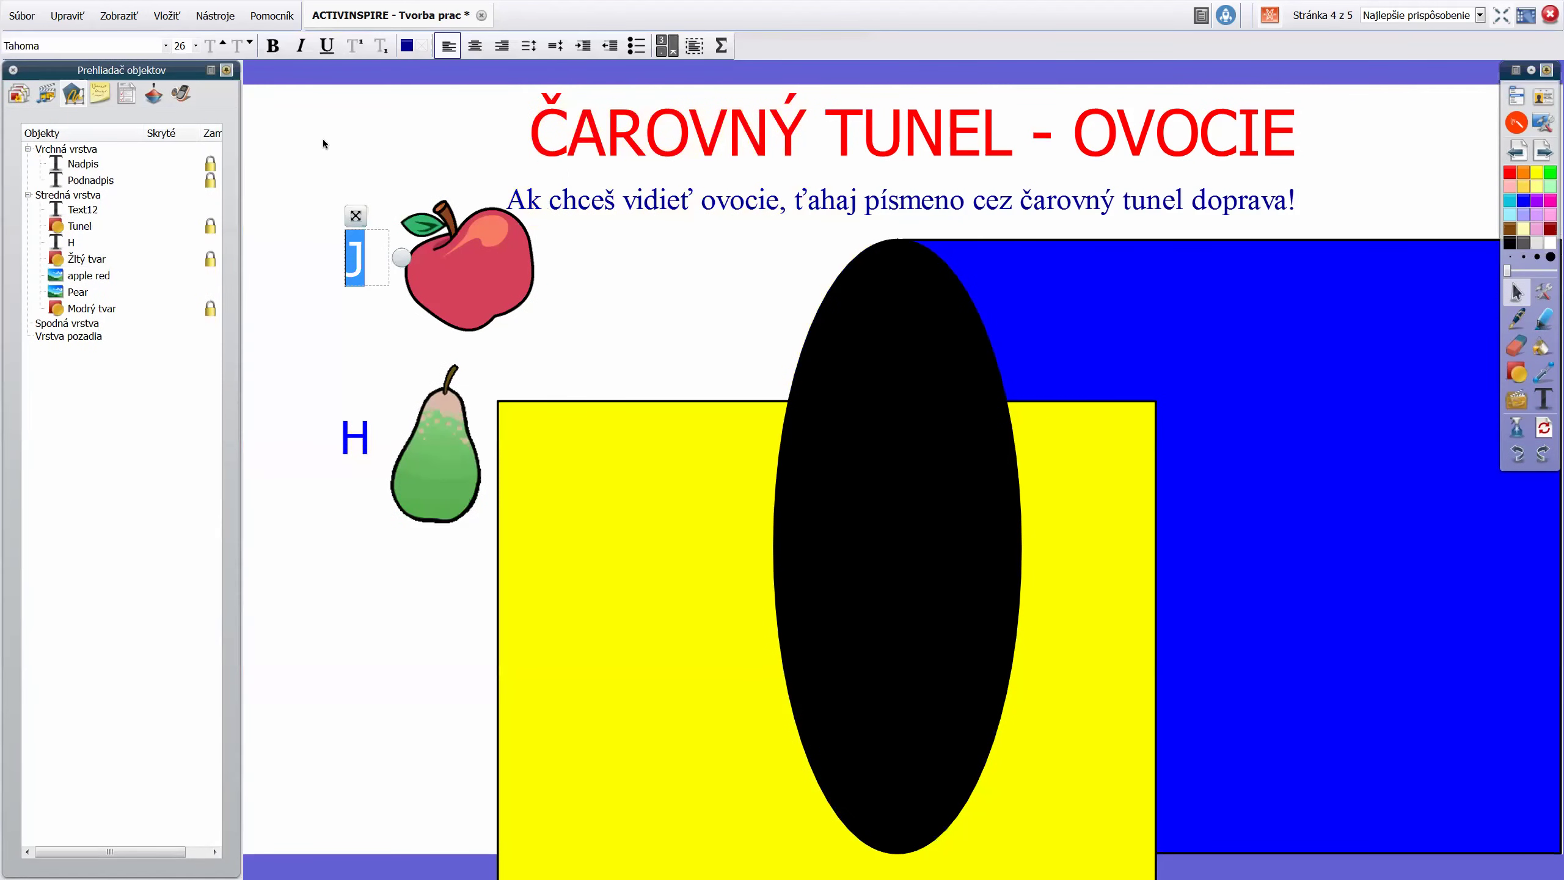
{"action": "left_click", "coordinate": [406, 50]}
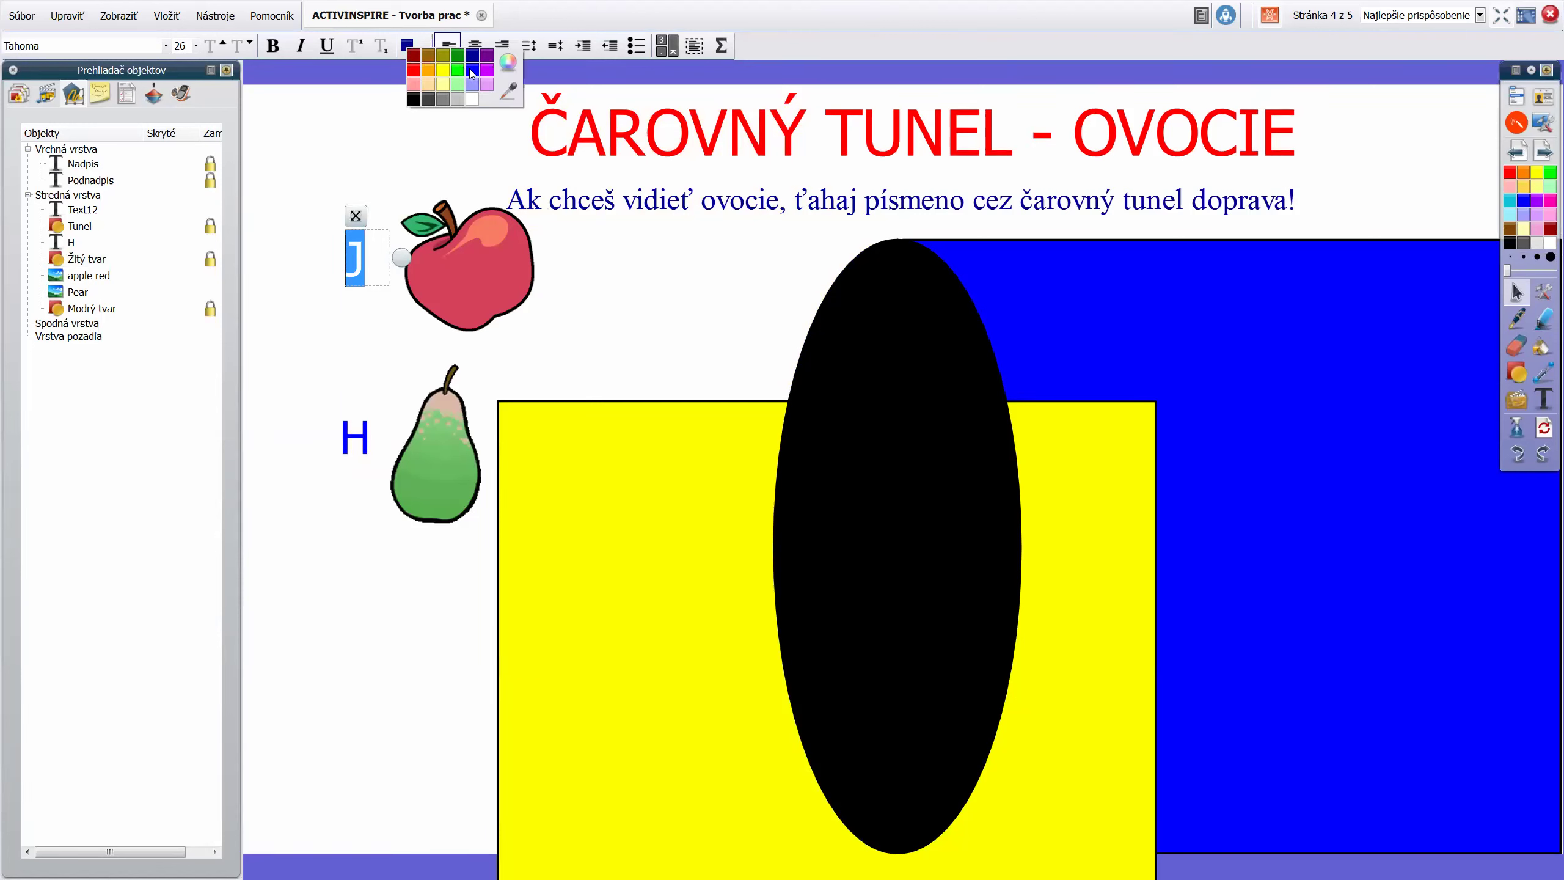
{"action": "left_click", "coordinate": [472, 72]}
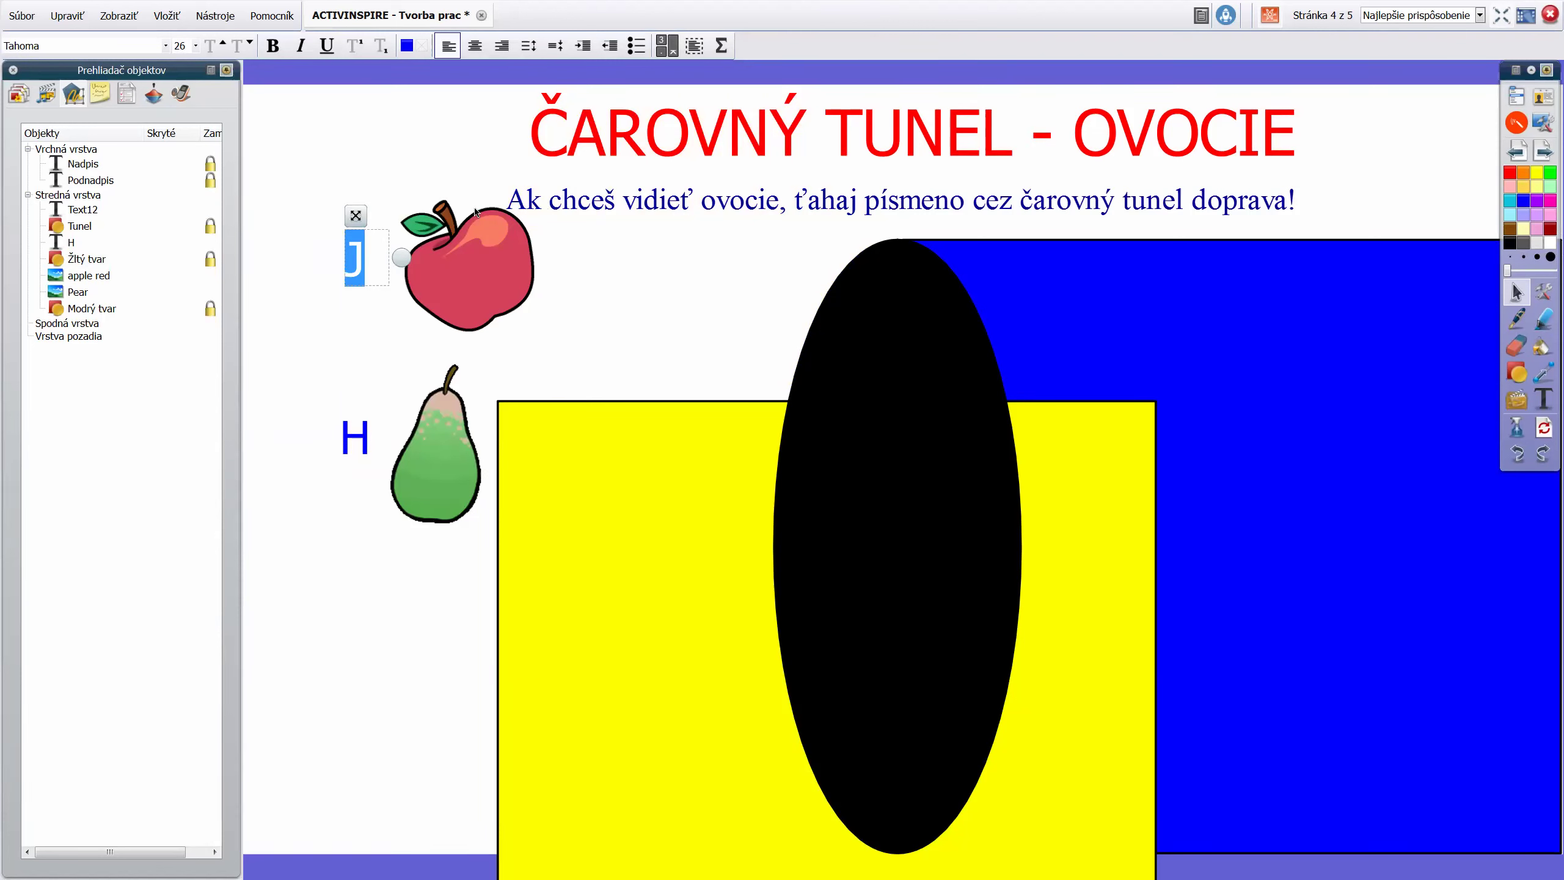
{"action": "left_click", "coordinate": [710, 279]}
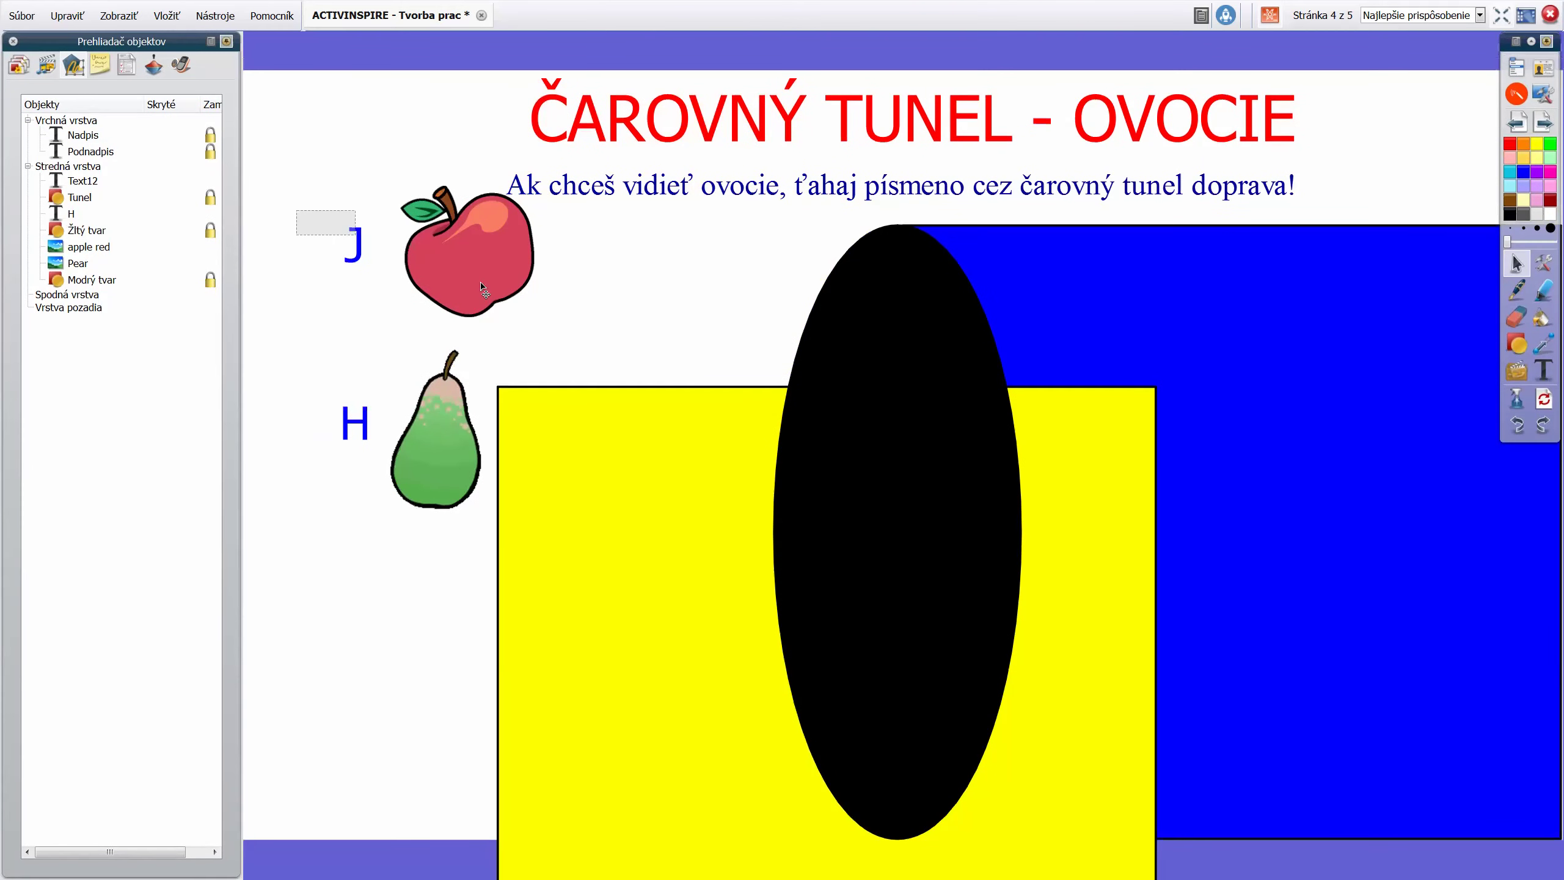
Regroup the letter J with the apple and move the yellow shape back to its place behind the tunnel
{"action": "left_click_drag", "start_coordinate": [483, 289], "coordinate": [484, 290]}
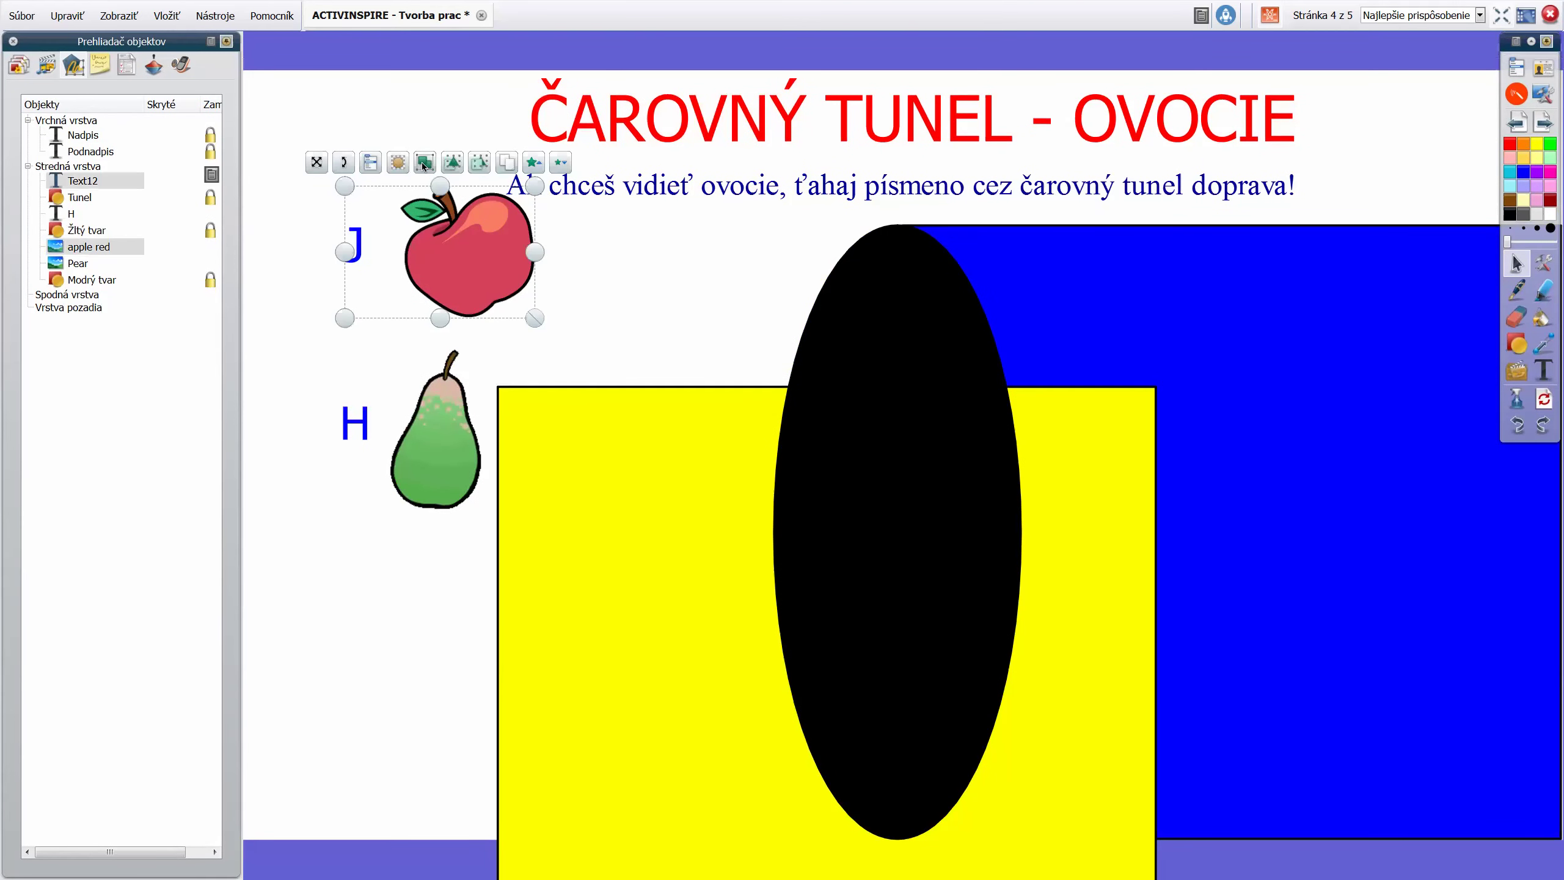
{"action": "left_click_drag", "start_coordinate": [767, 713], "coordinate": [512, 555]}
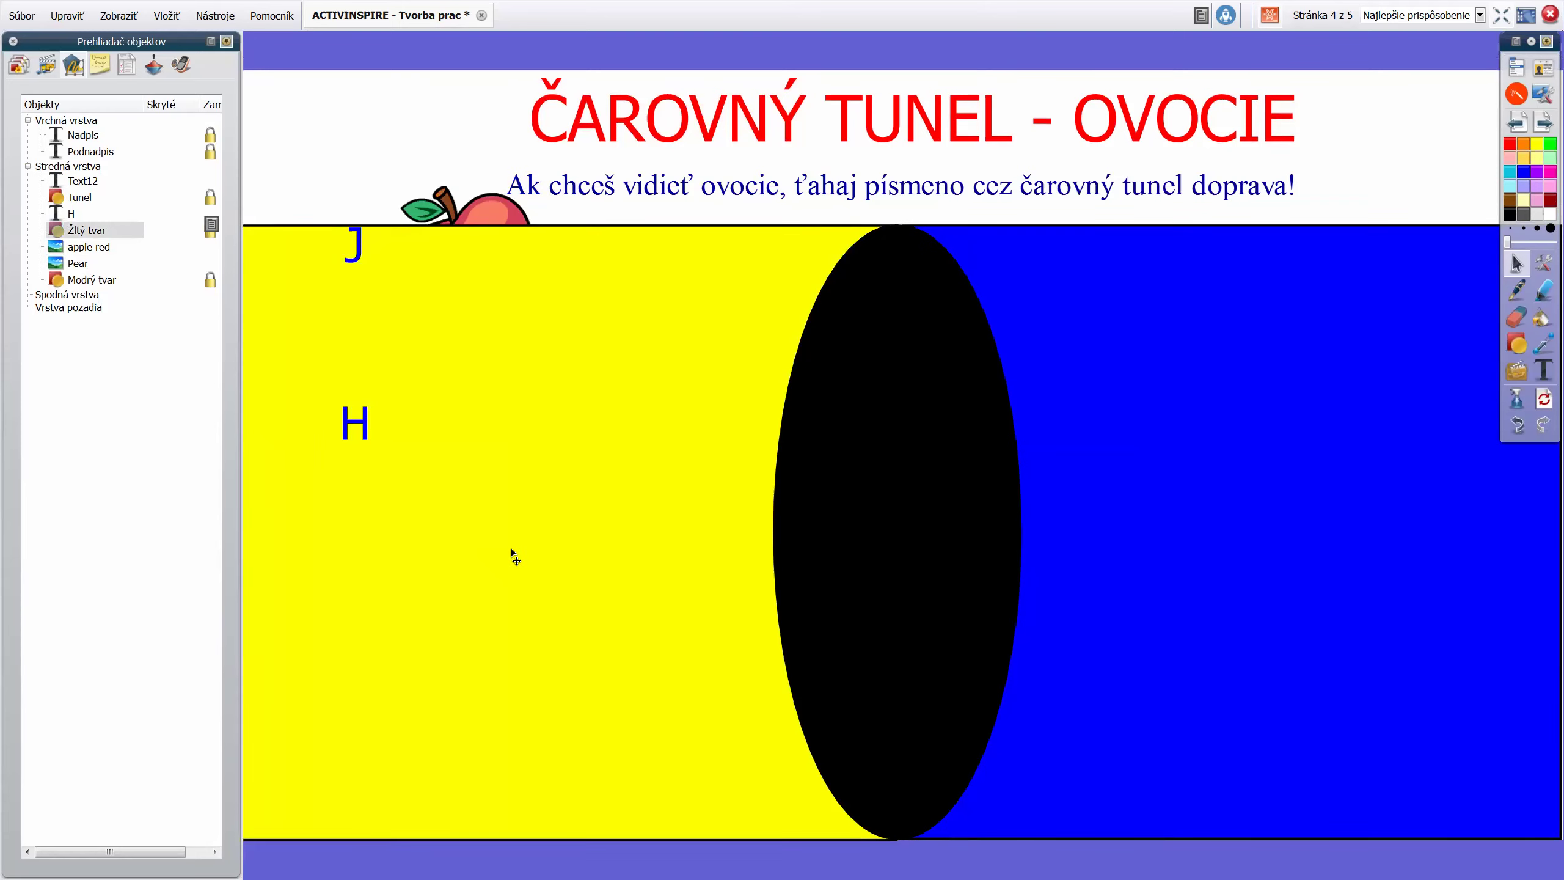
{"action": "left_click", "coordinate": [530, 641]}
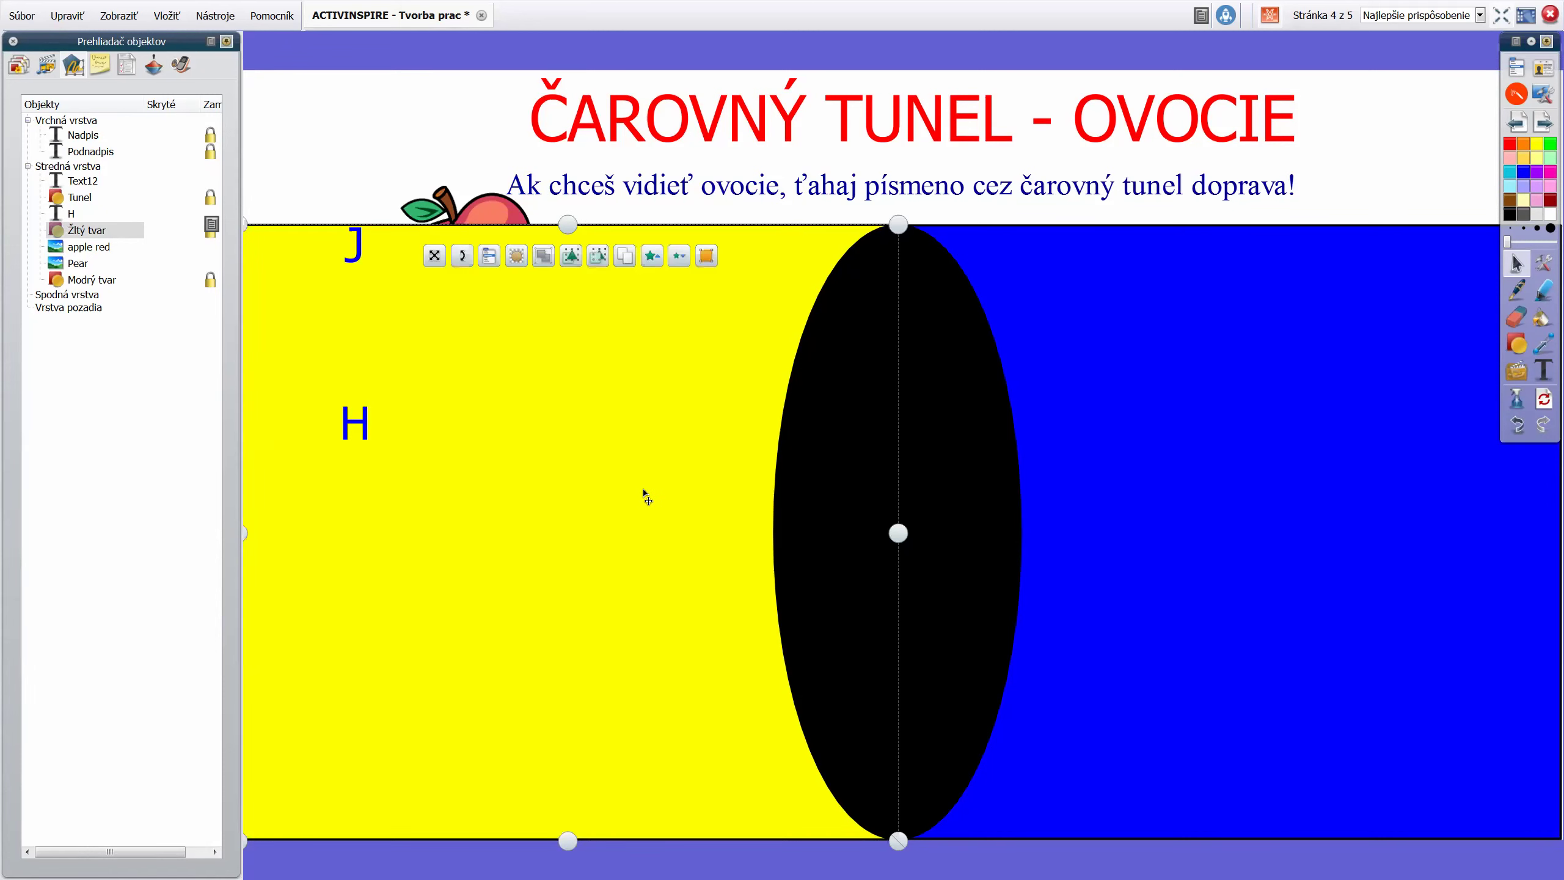
Bring the grouped letter J and apple onto the yellow area below H and raise the letter H above it
{"action": "left_click_drag", "start_coordinate": [480, 213], "coordinate": [490, 493]}
{"action": "left_click_drag", "start_coordinate": [368, 435], "coordinate": [358, 352]}
{"action": "left_click_drag", "start_coordinate": [365, 531], "coordinate": [349, 457]}
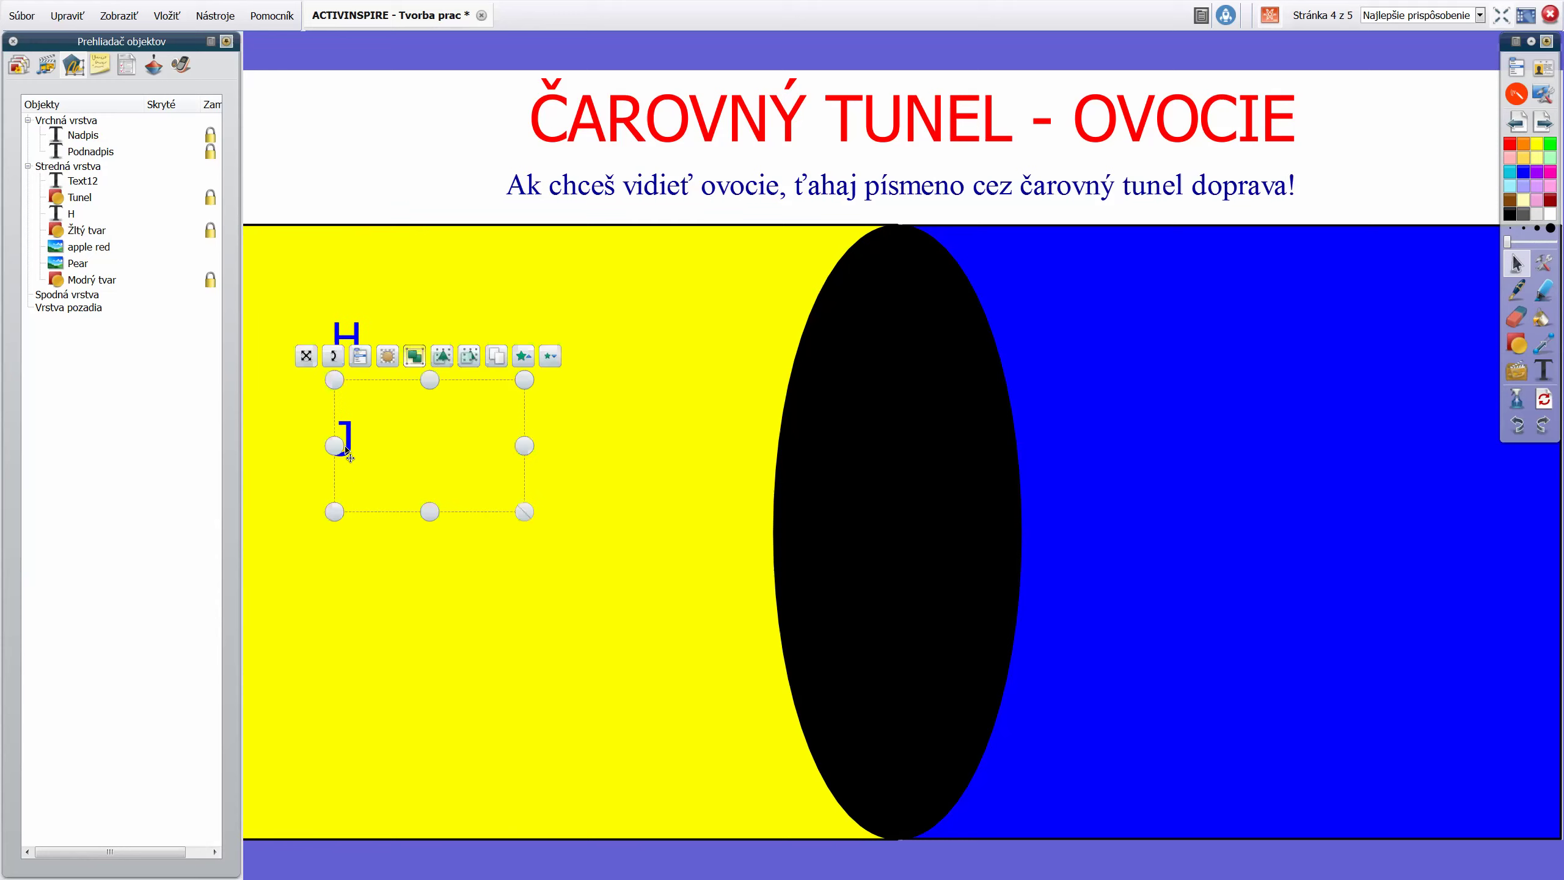
Limit the grouped letter J and apple to horizontal movement (Vodorovne), leave design mode, and save the worksheet
{"action": "left_click", "coordinate": [128, 69]}
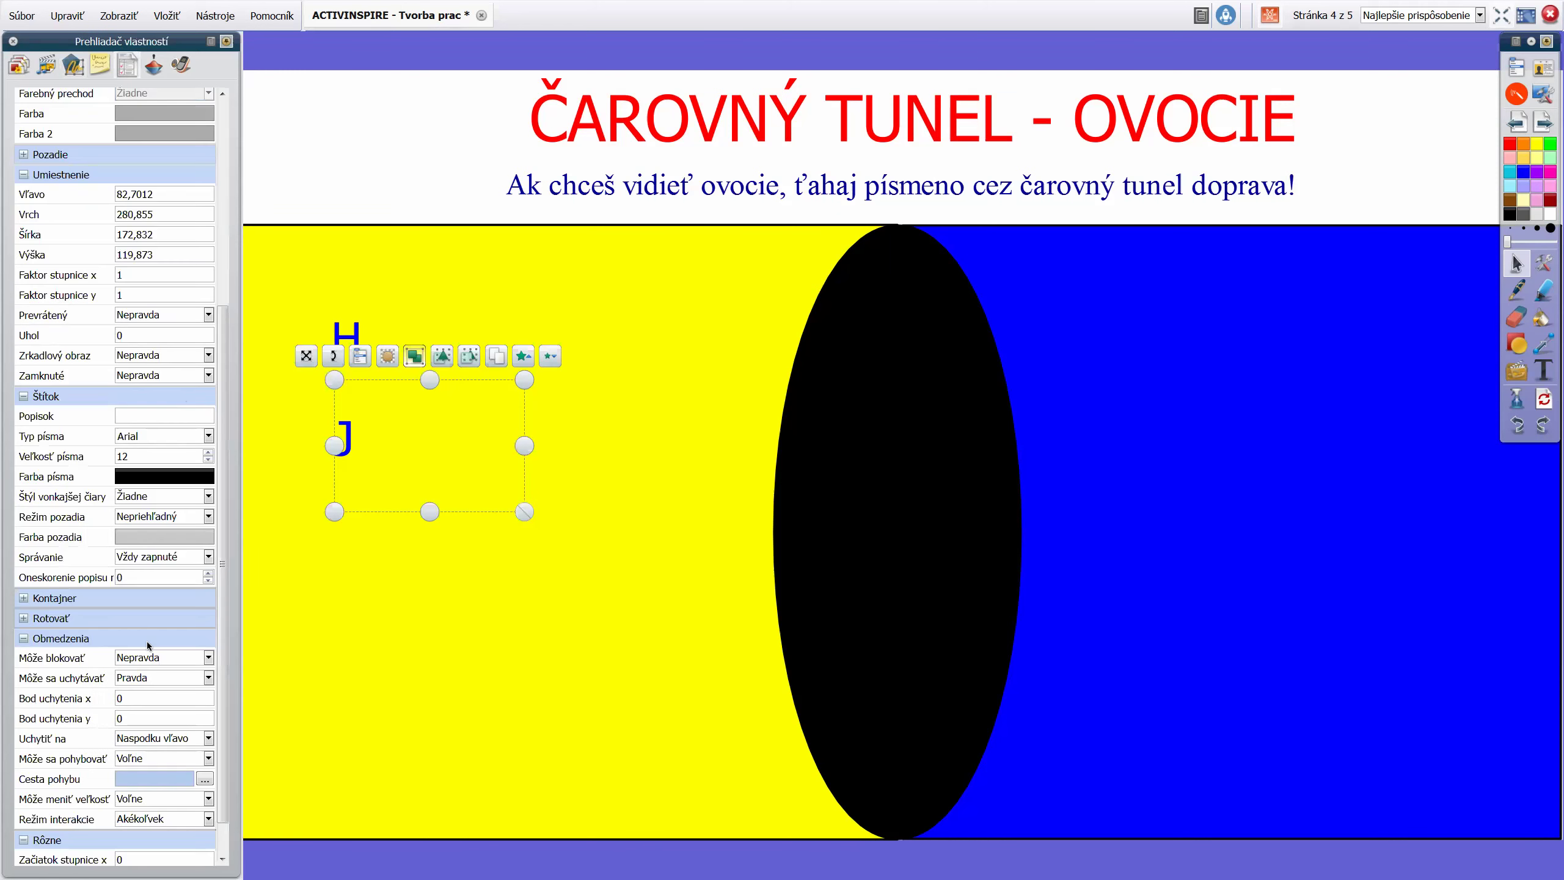
{"action": "left_click", "coordinate": [147, 759]}
{"action": "left_click", "coordinate": [155, 799]}
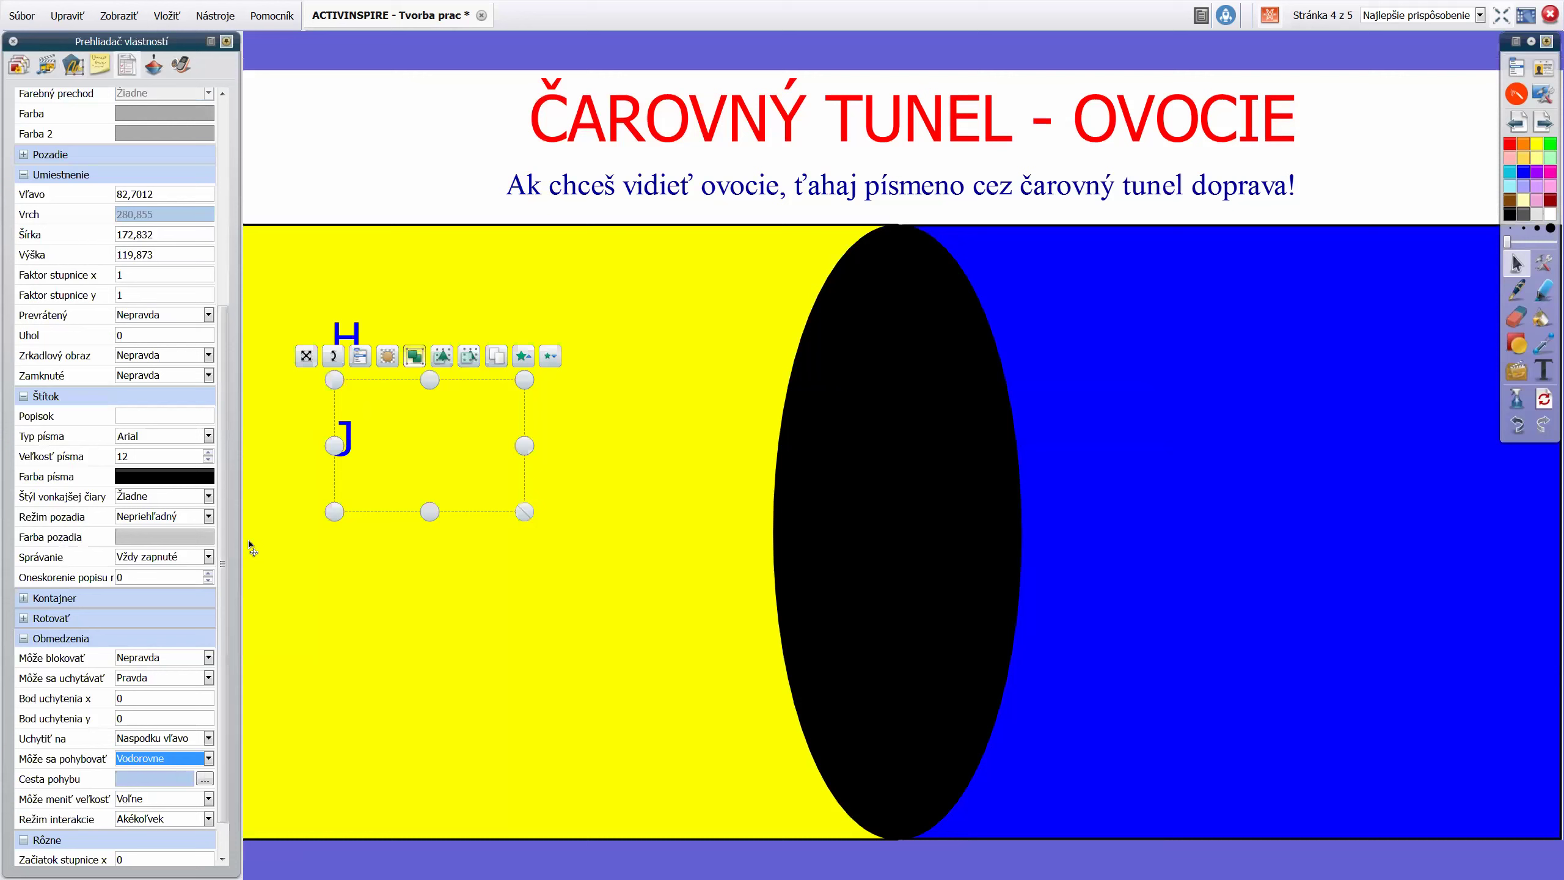
{"action": "left_click", "coordinate": [1192, 147]}
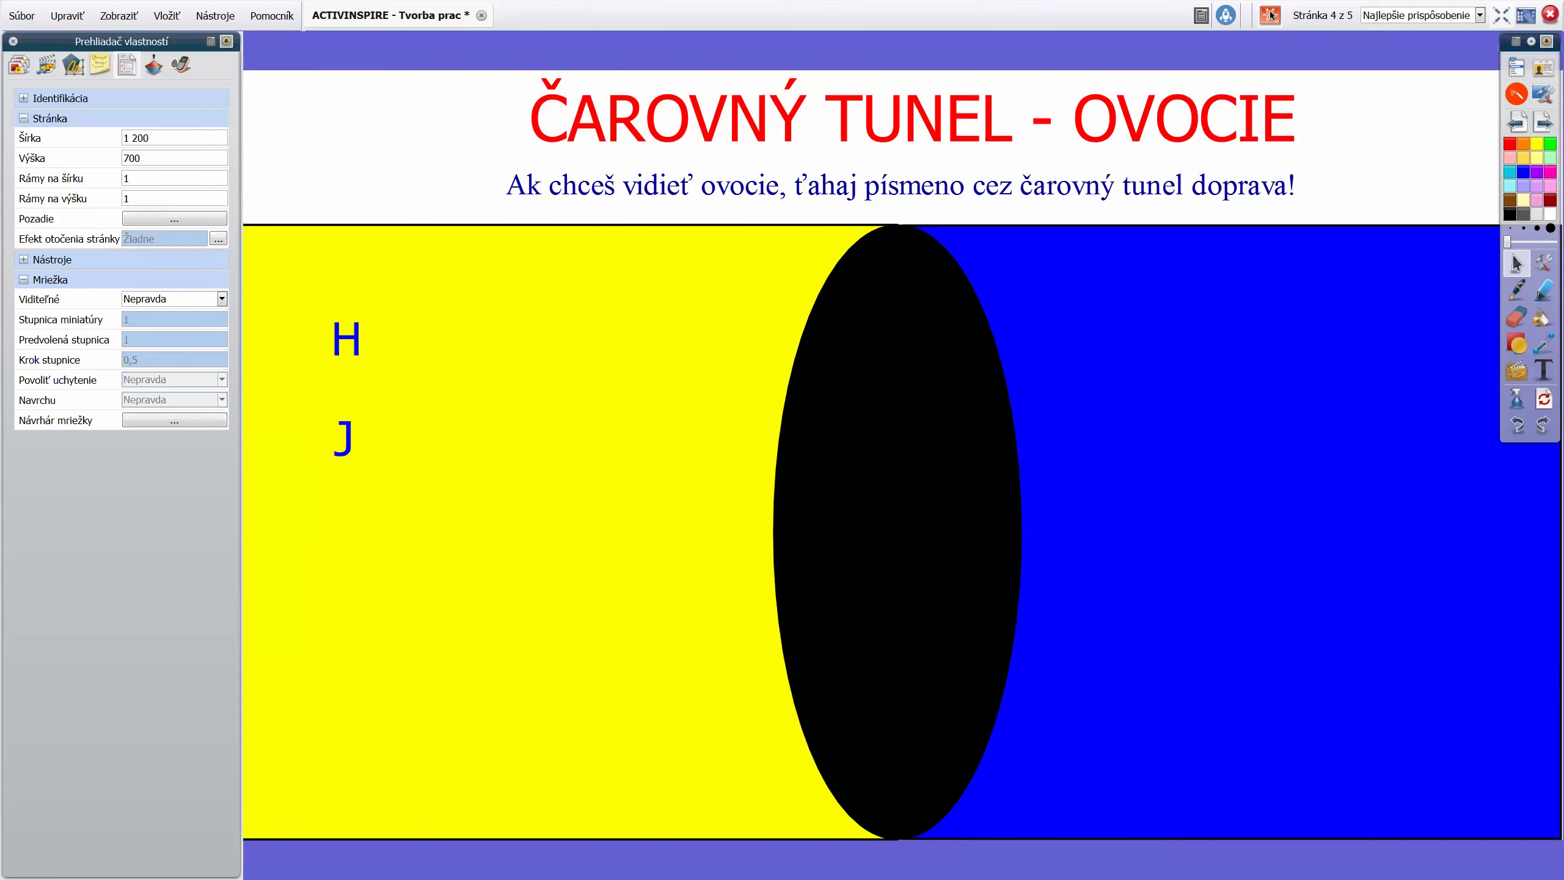
{"action": "key", "text": "ctrl+s"}
{"action": "left_click", "coordinate": [13, 42]}
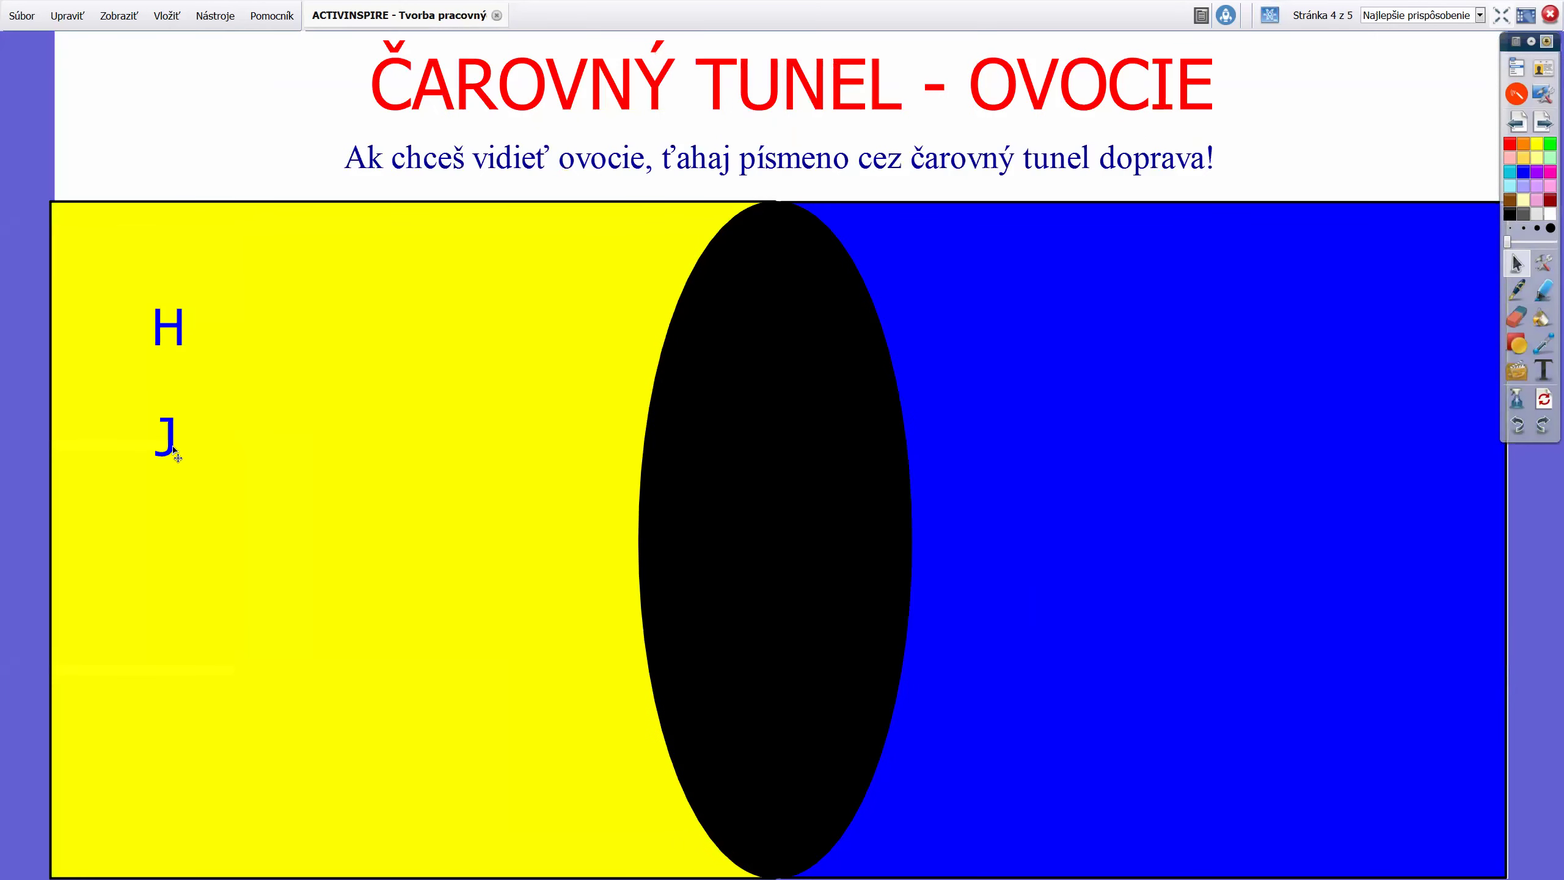
Test moving the letter J with its apple up beside the title and show the browser panel again
{"action": "left_click_drag", "start_coordinate": [174, 451], "coordinate": [140, 133]}
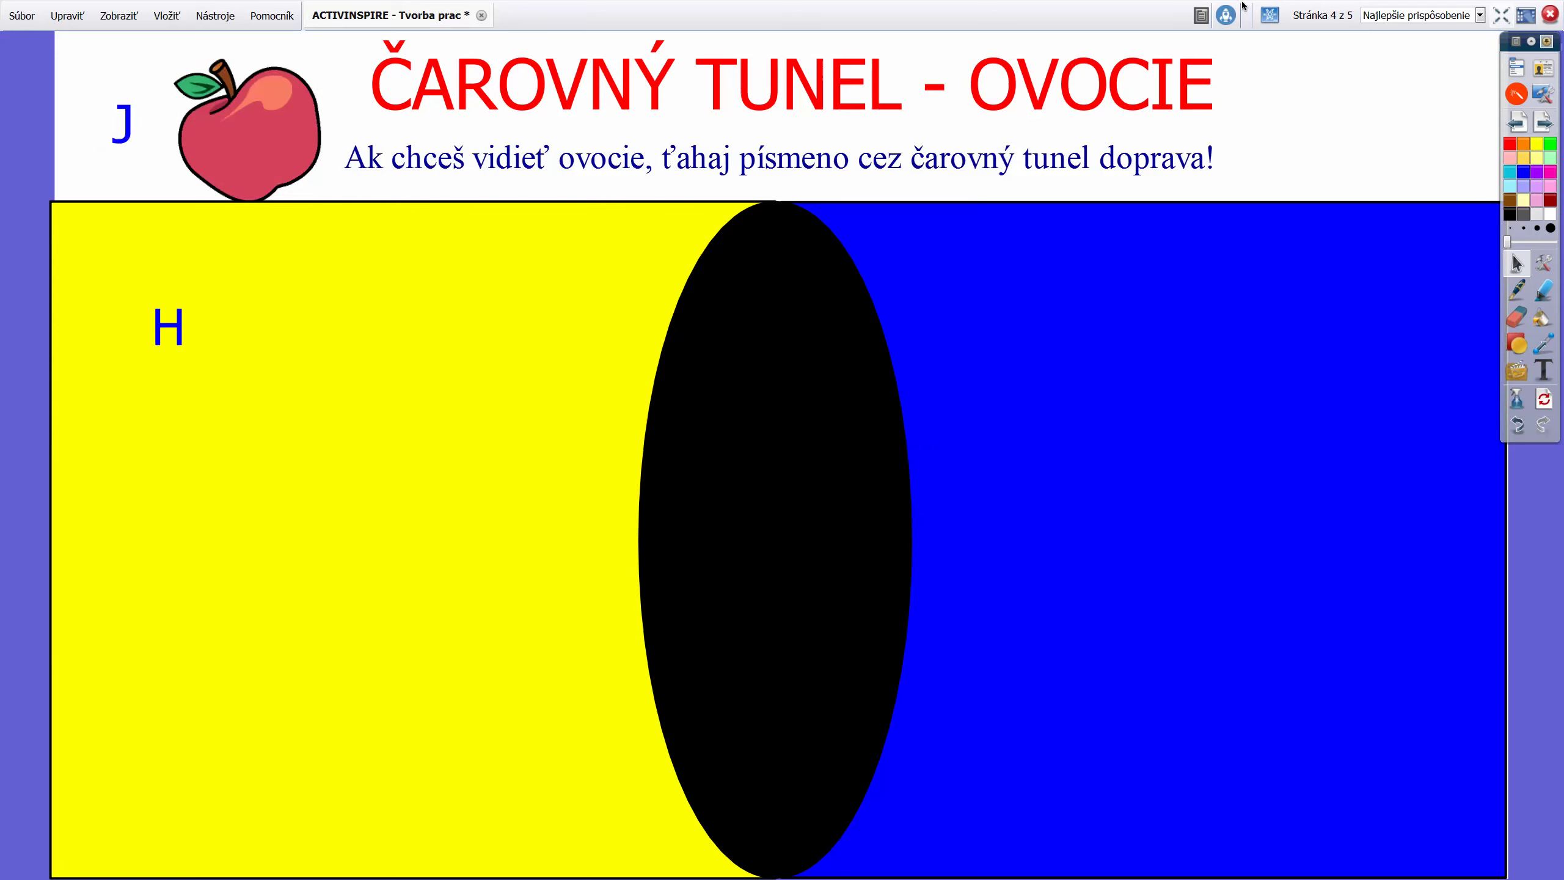
{"action": "left_click", "coordinate": [137, 22]}
{"action": "left_click", "coordinate": [136, 172]}
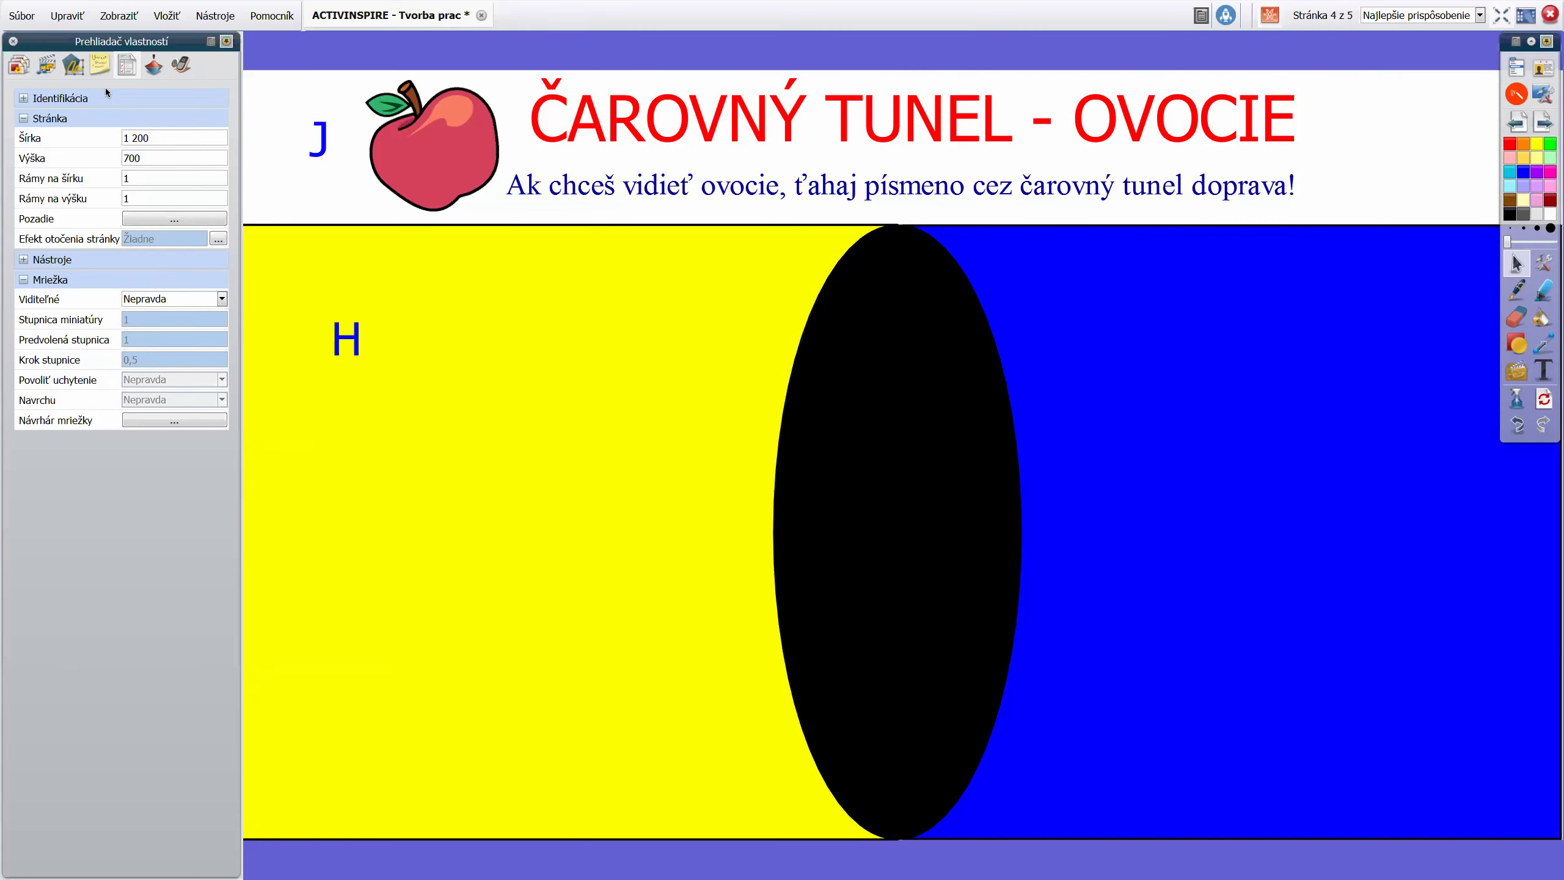
Rename the text object Text12 as J and move the object Tunel to the top layer (Vrchná vrstva)
{"action": "left_click", "coordinate": [74, 65]}
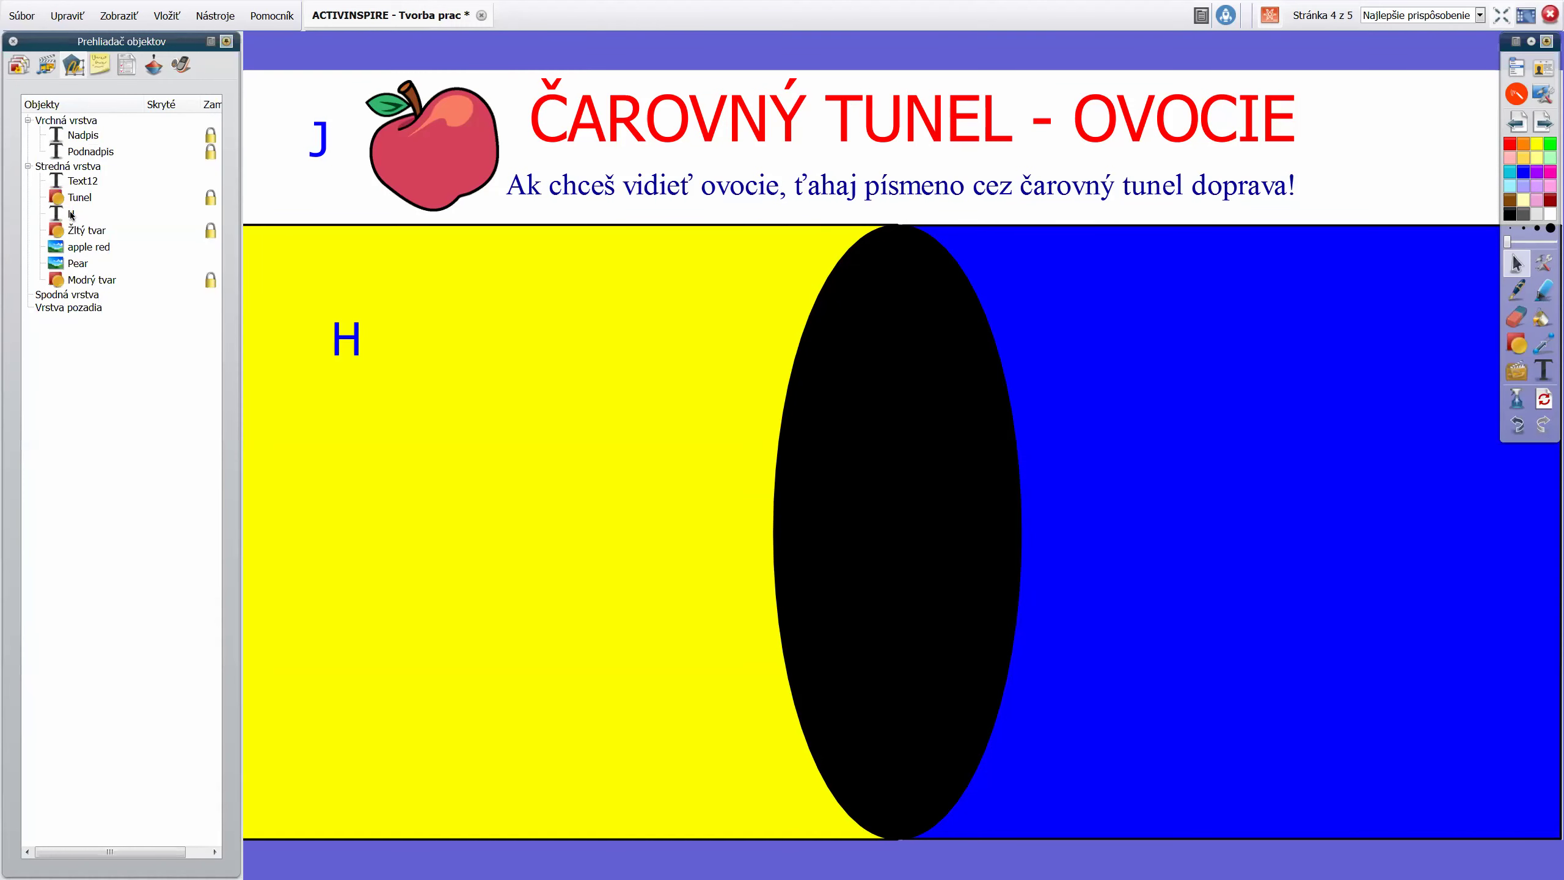
{"action": "left_click", "coordinate": [75, 181]}
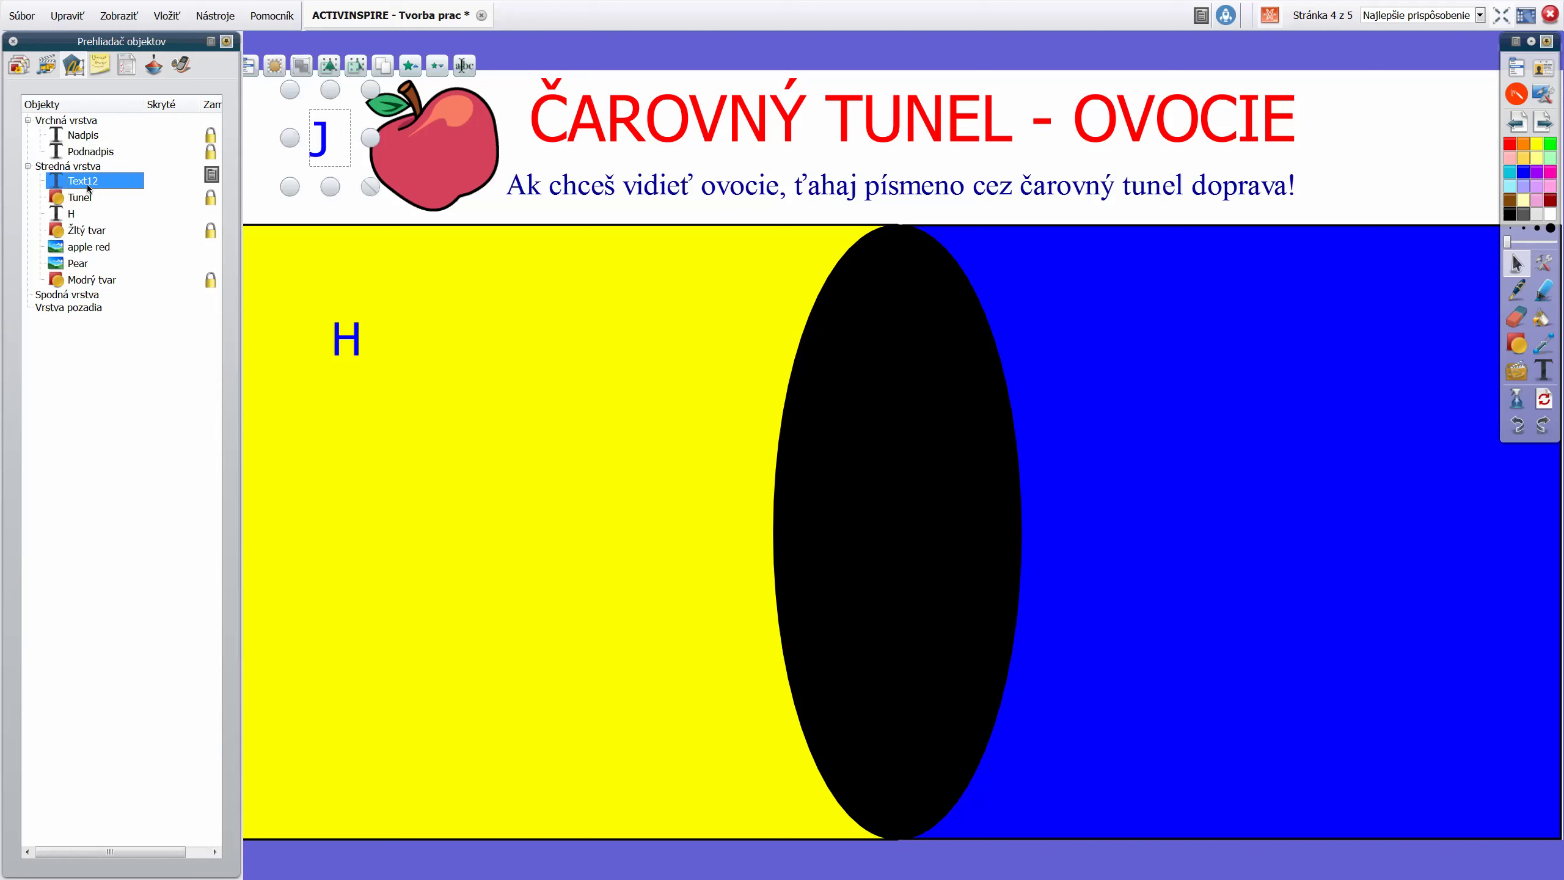
{"action": "left_click", "coordinate": [88, 181]}
{"action": "type", "text": "J"}
{"action": "key", "text": "Return"}
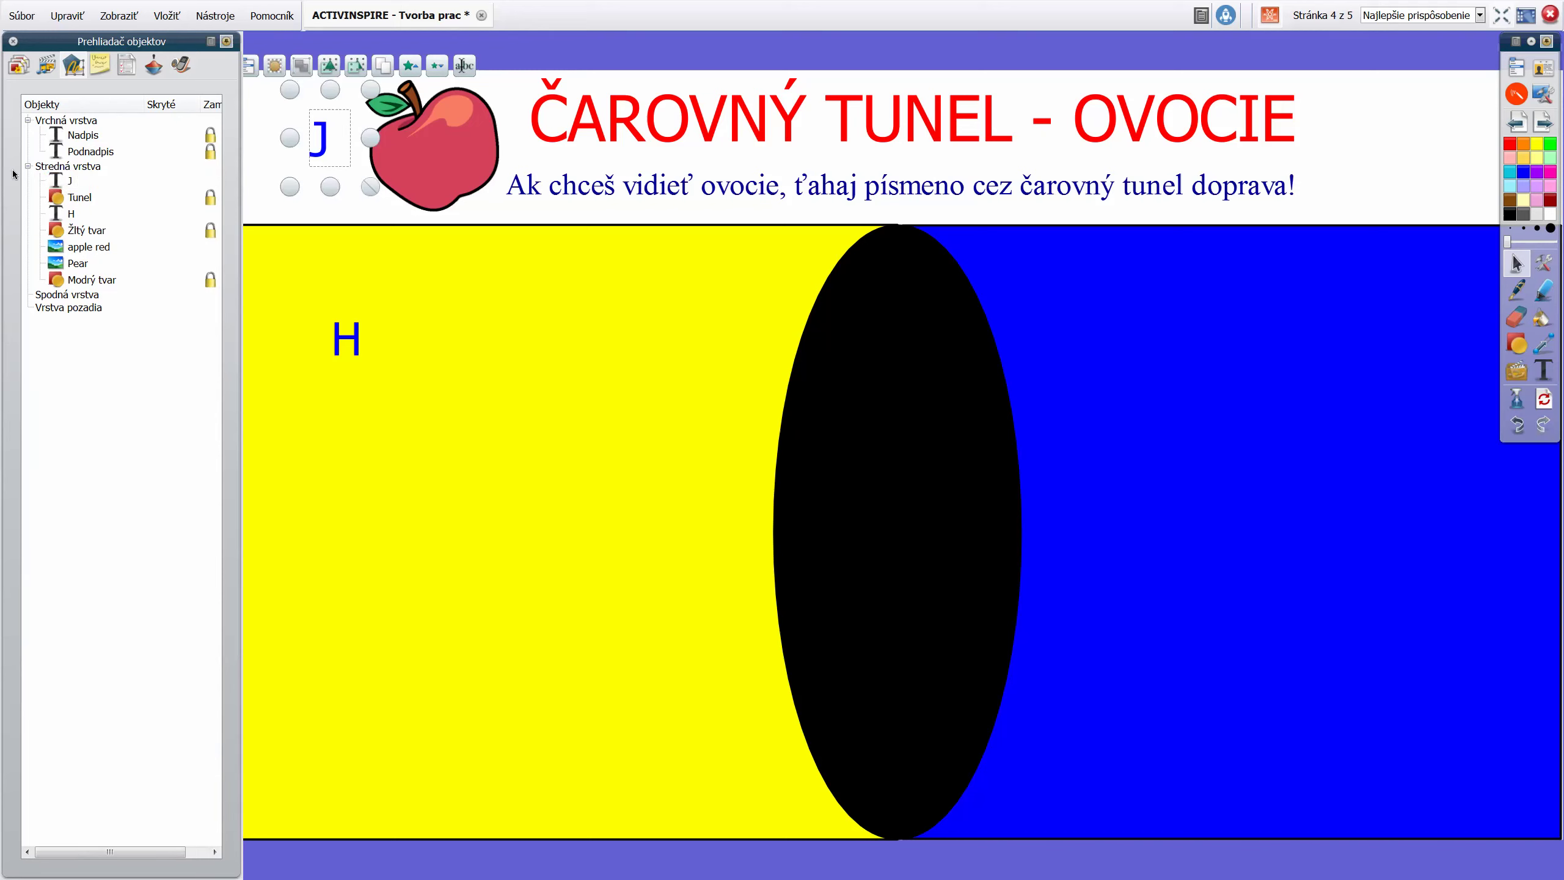
{"action": "left_click_drag", "start_coordinate": [62, 202], "coordinate": [80, 164]}
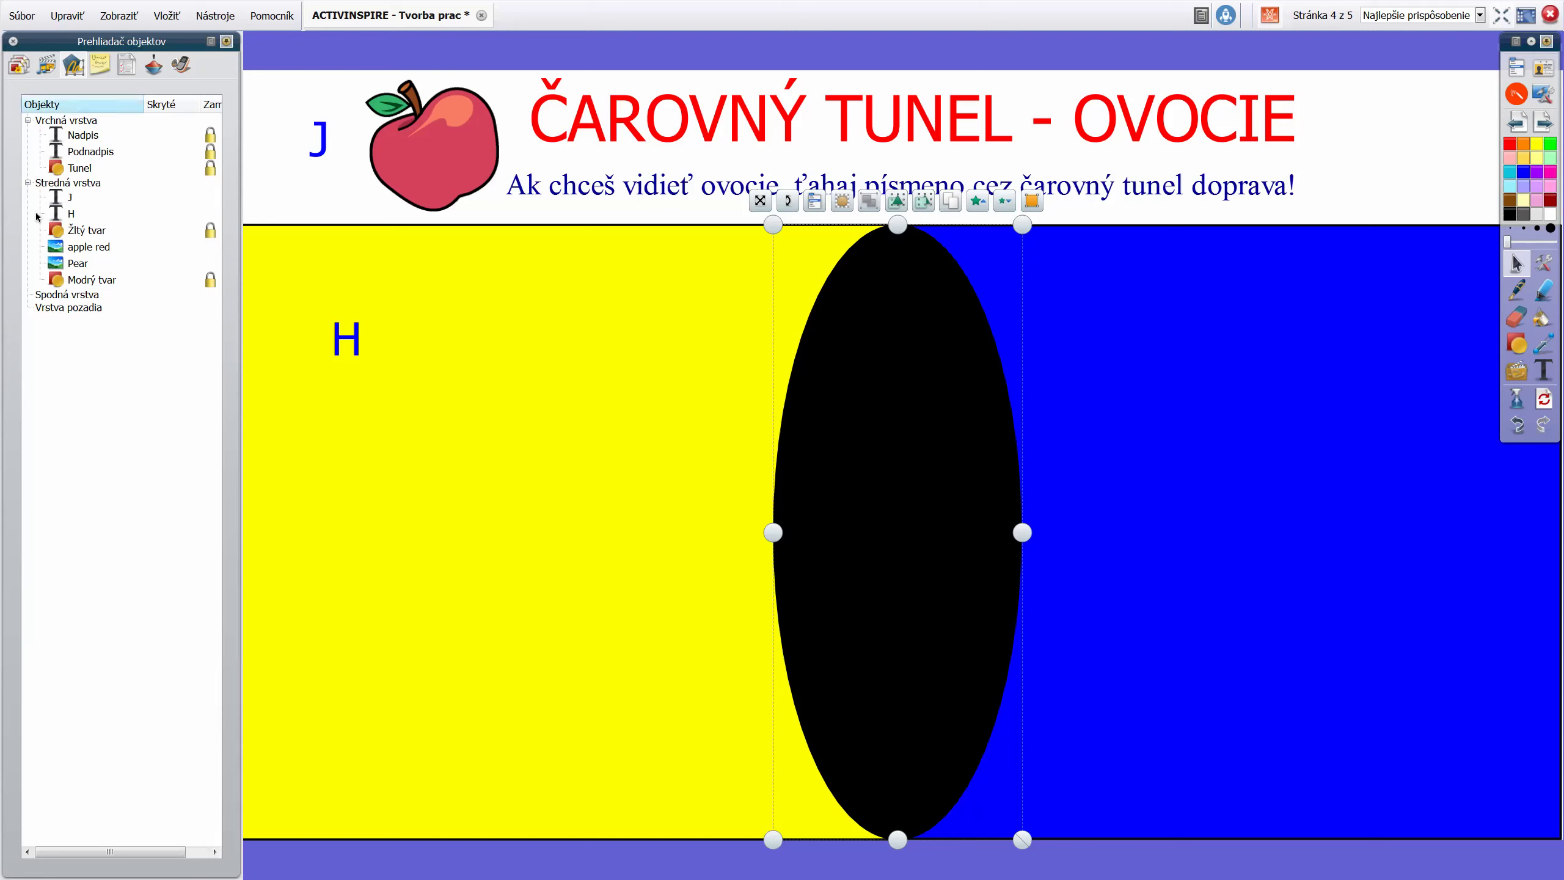
Limit the movement of the letter J alone to horizontal (Vodorovne)
{"action": "left_click", "coordinate": [71, 197]}
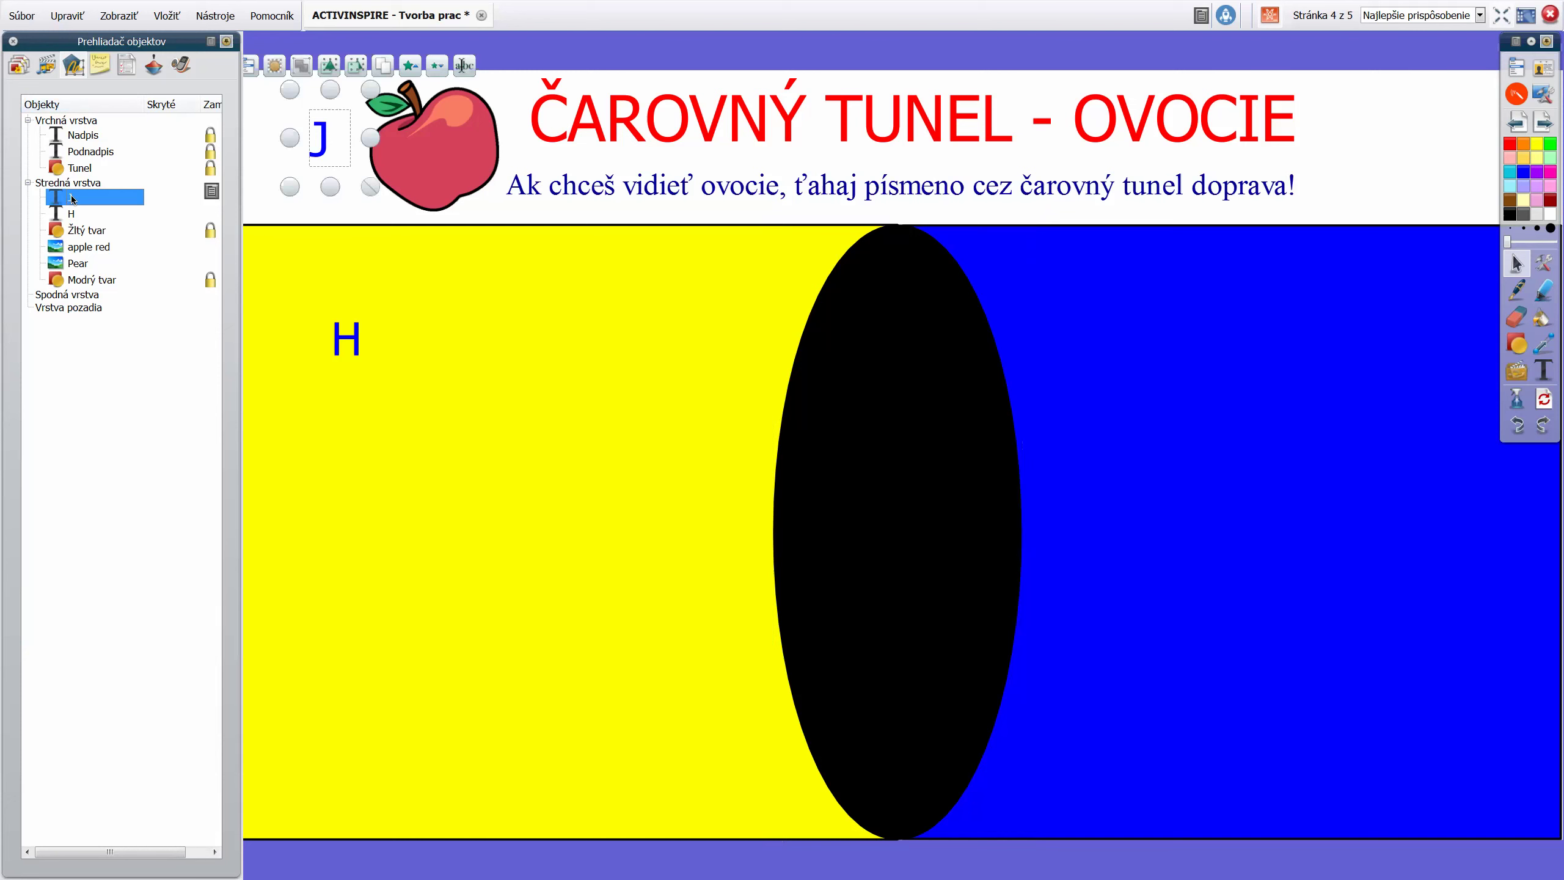
{"action": "left_click", "coordinate": [127, 64]}
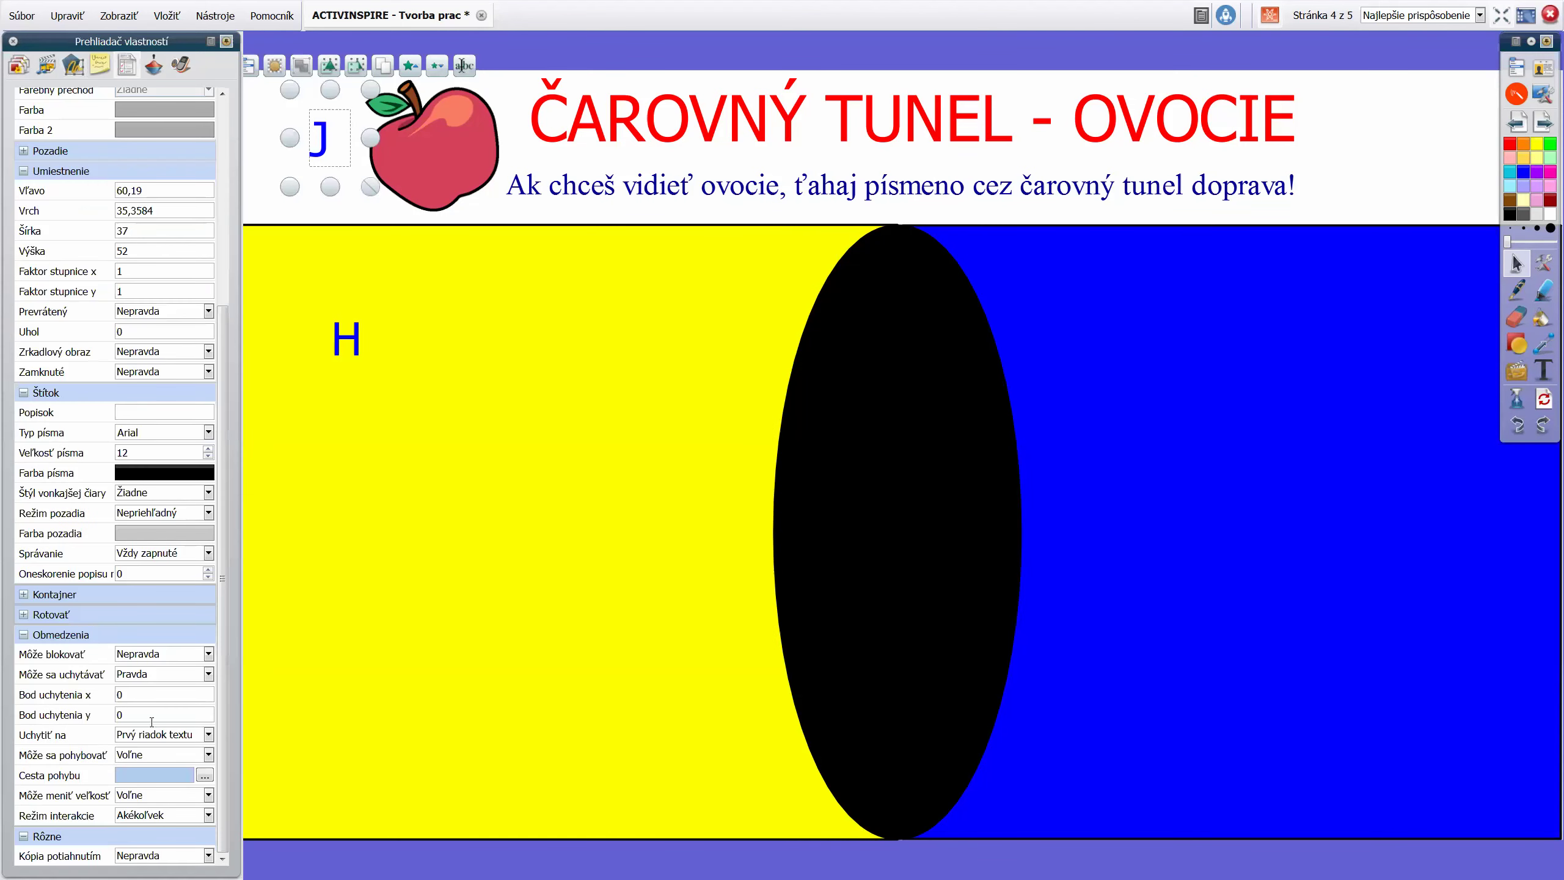
{"action": "left_click", "coordinate": [156, 755]}
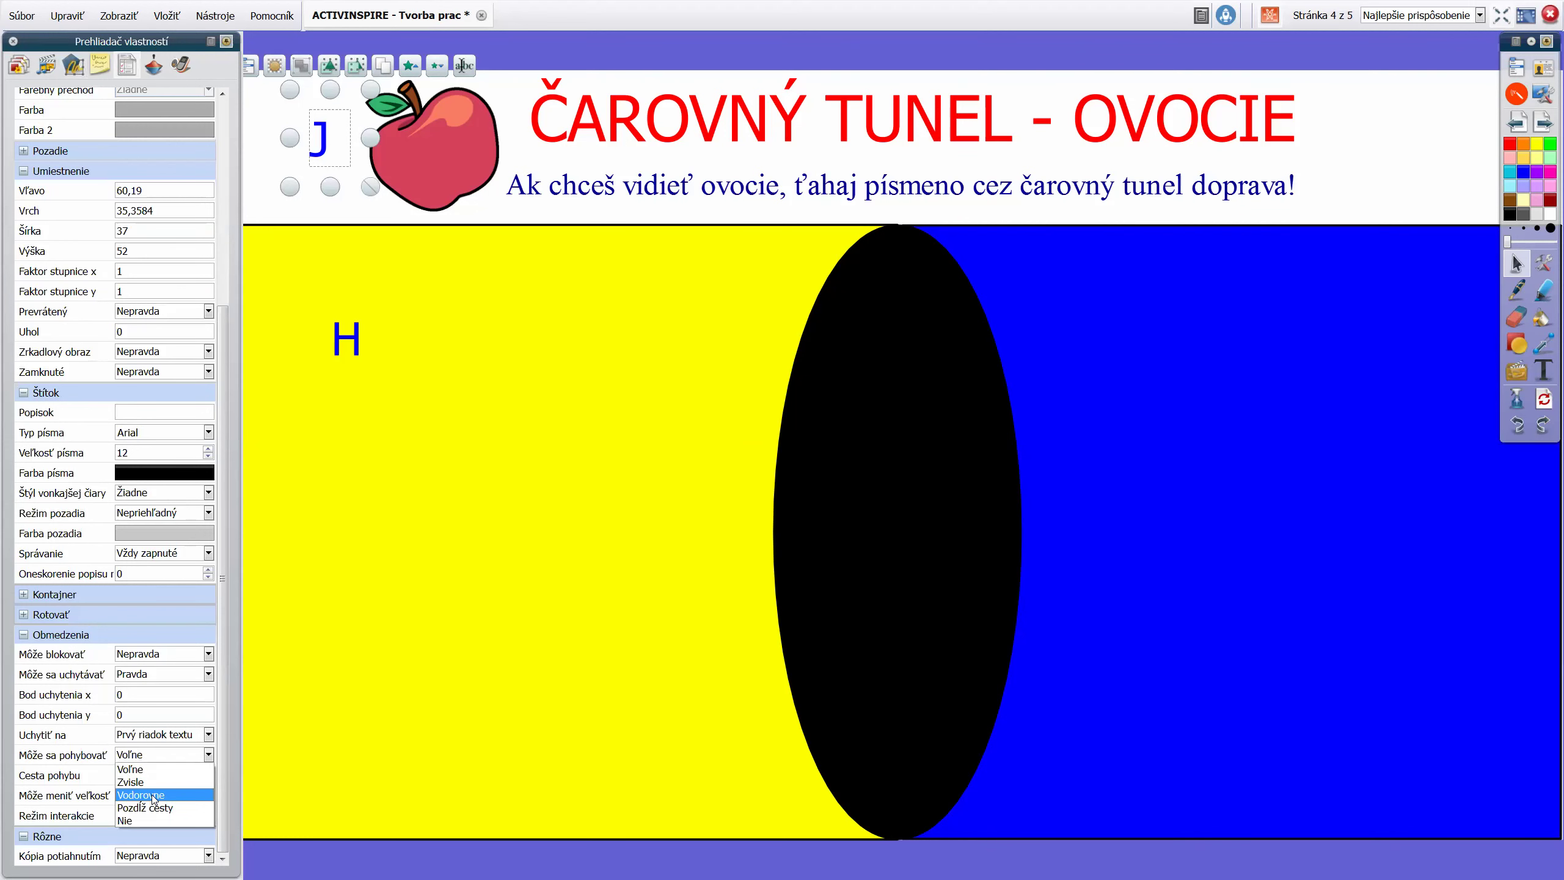
{"action": "left_click", "coordinate": [154, 796]}
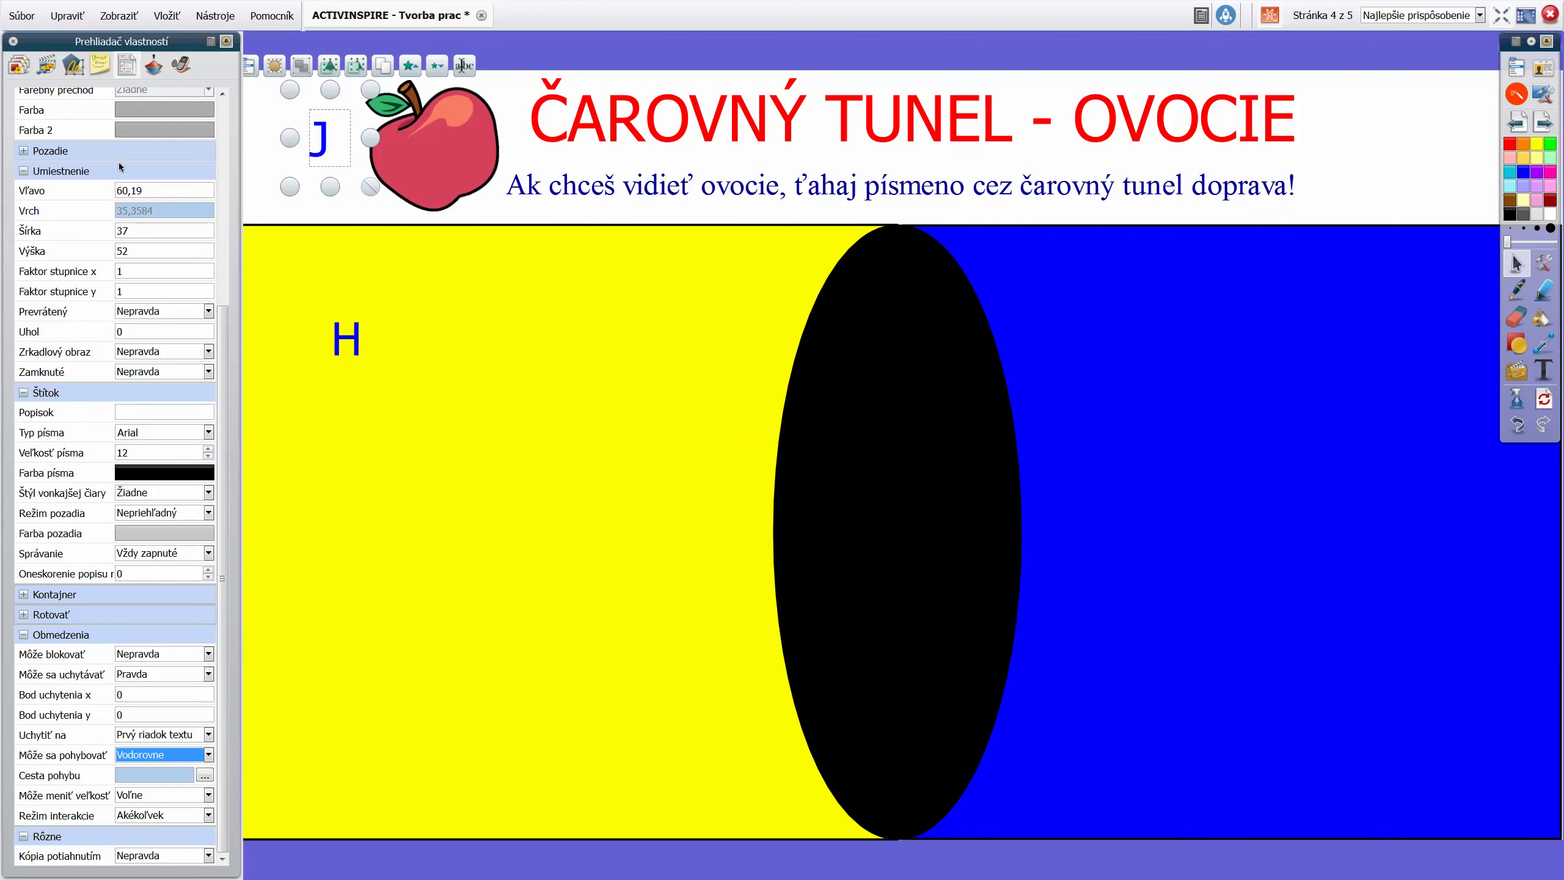
Limit the movement of the object apple red to horizontal (Vodorovne)
{"action": "left_click", "coordinate": [72, 69]}
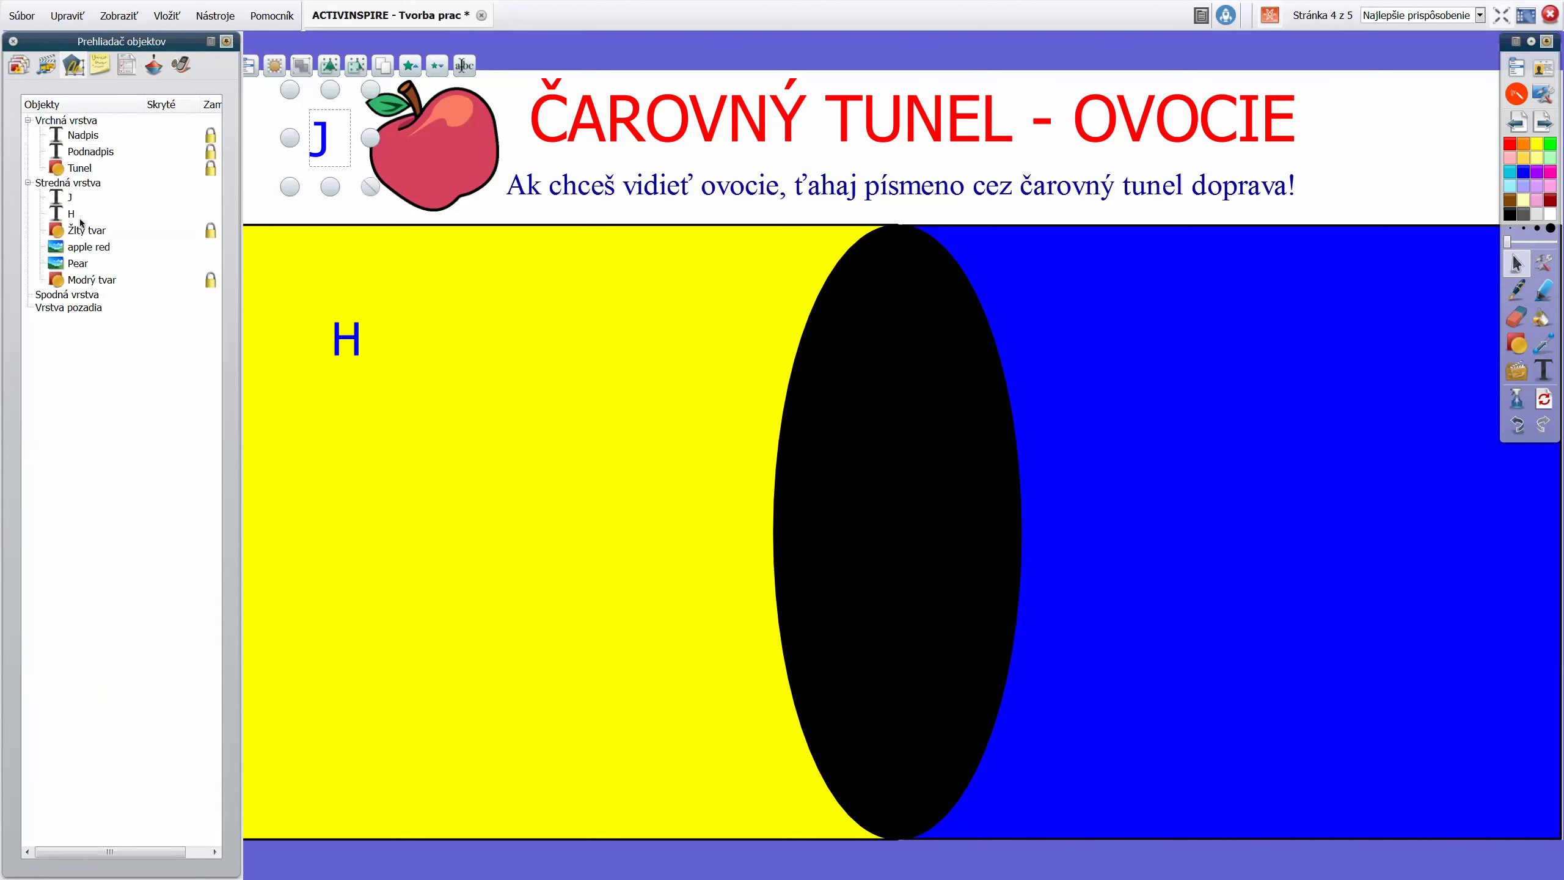
{"action": "left_click", "coordinate": [87, 246]}
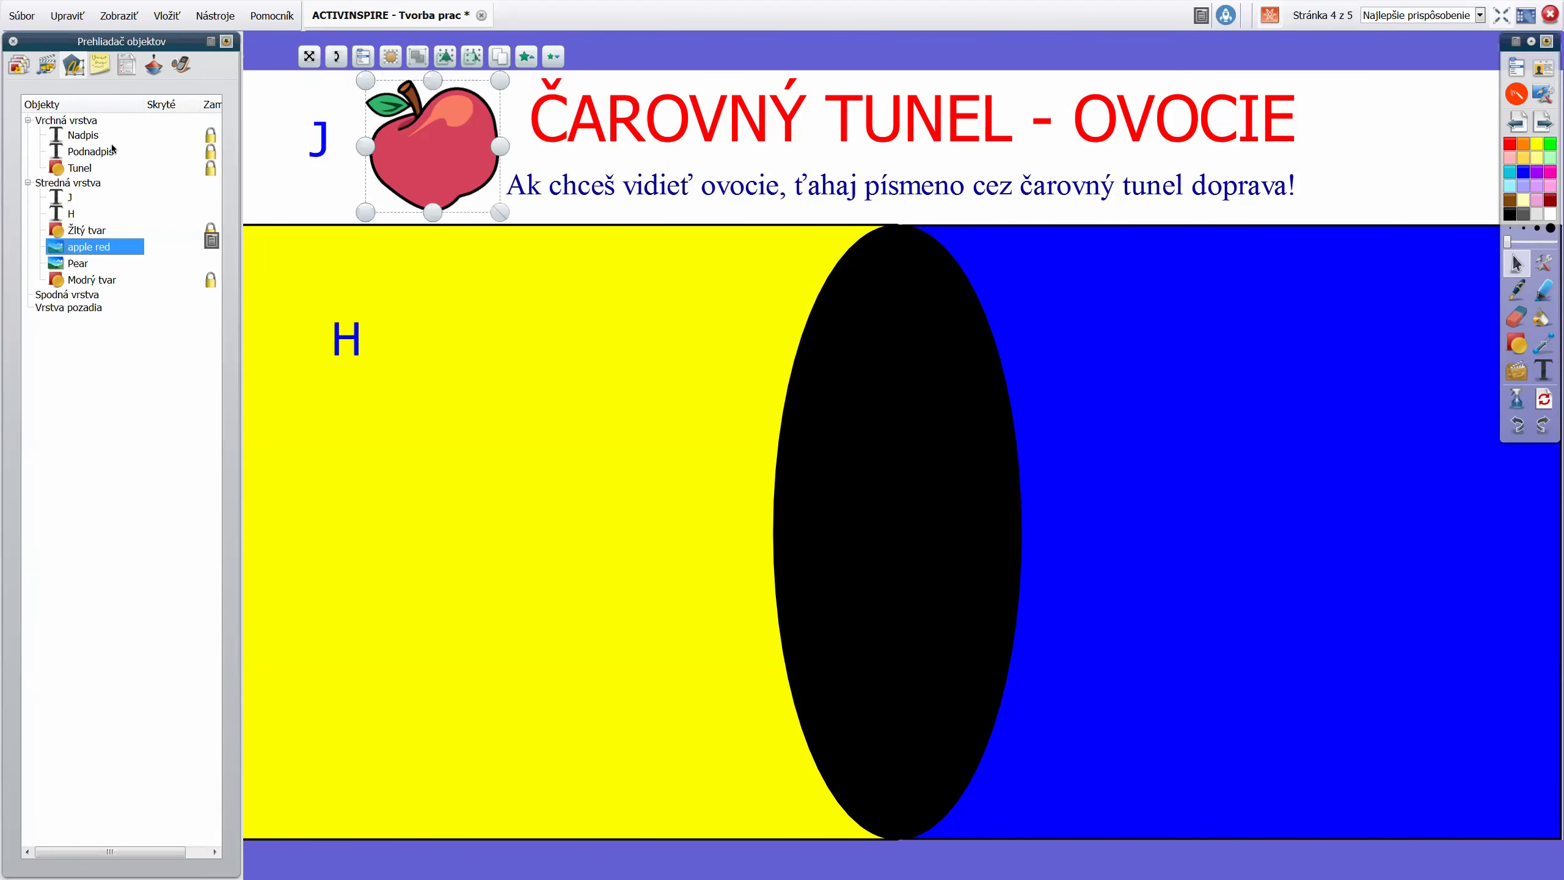
{"action": "left_click", "coordinate": [125, 66]}
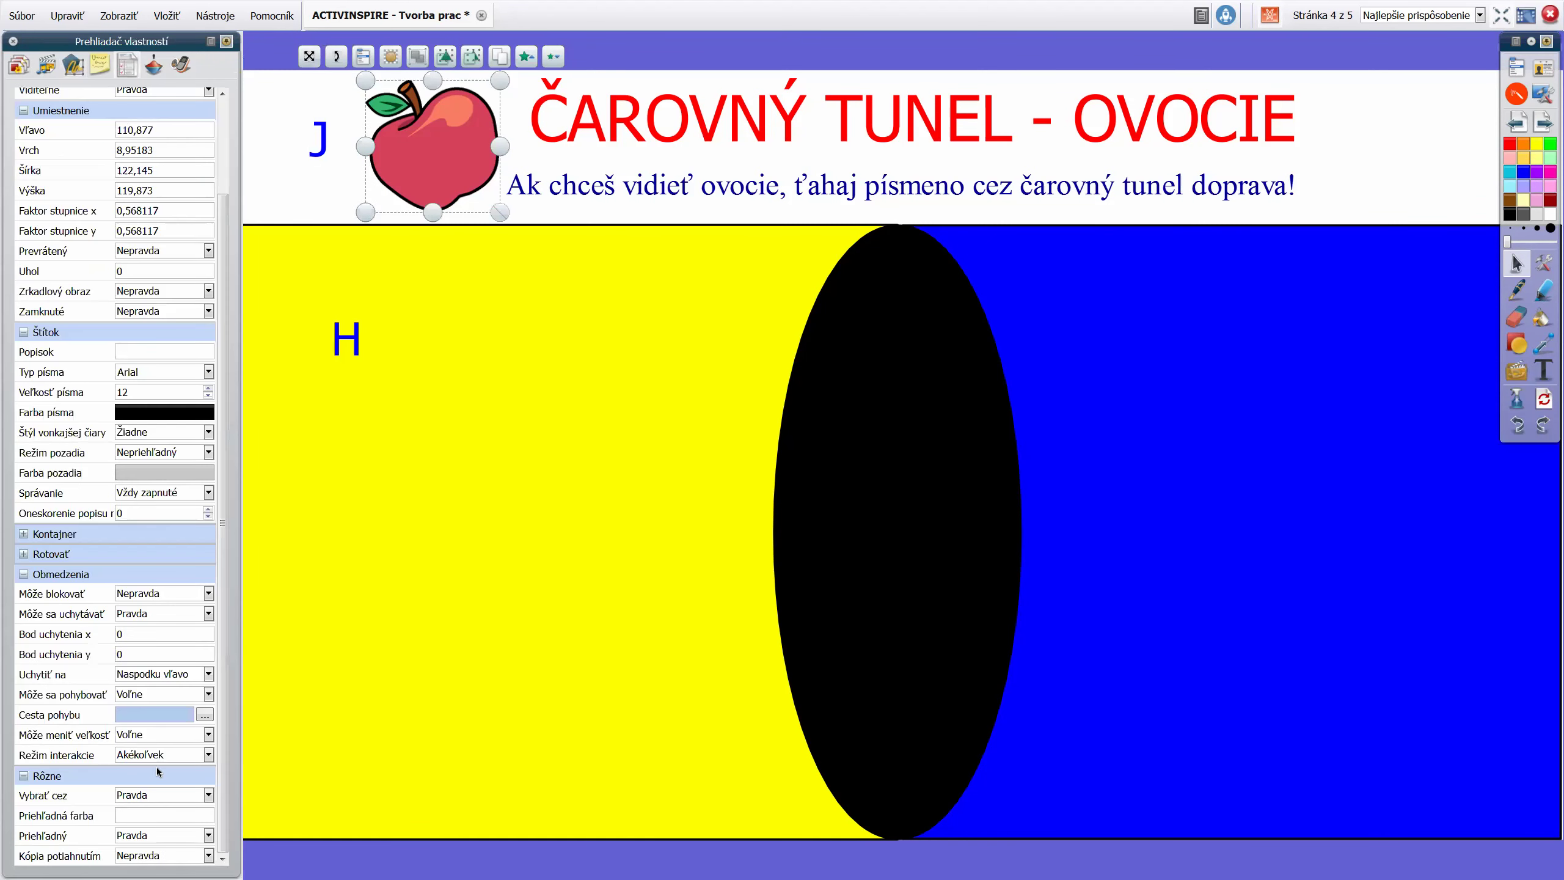
{"action": "left_click", "coordinate": [132, 695]}
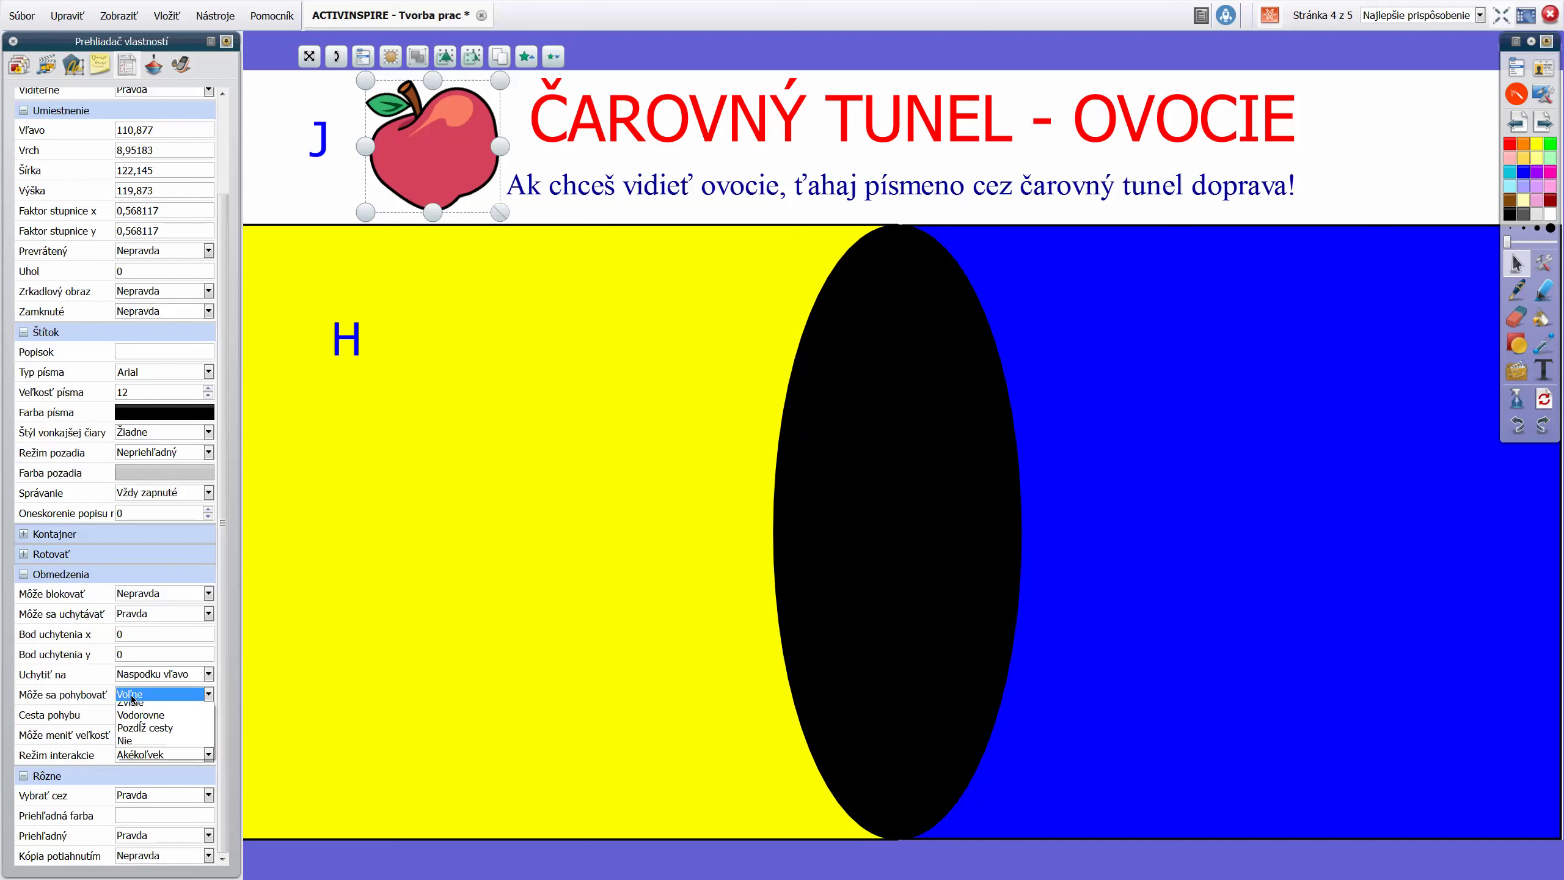
{"action": "left_click", "coordinate": [149, 740]}
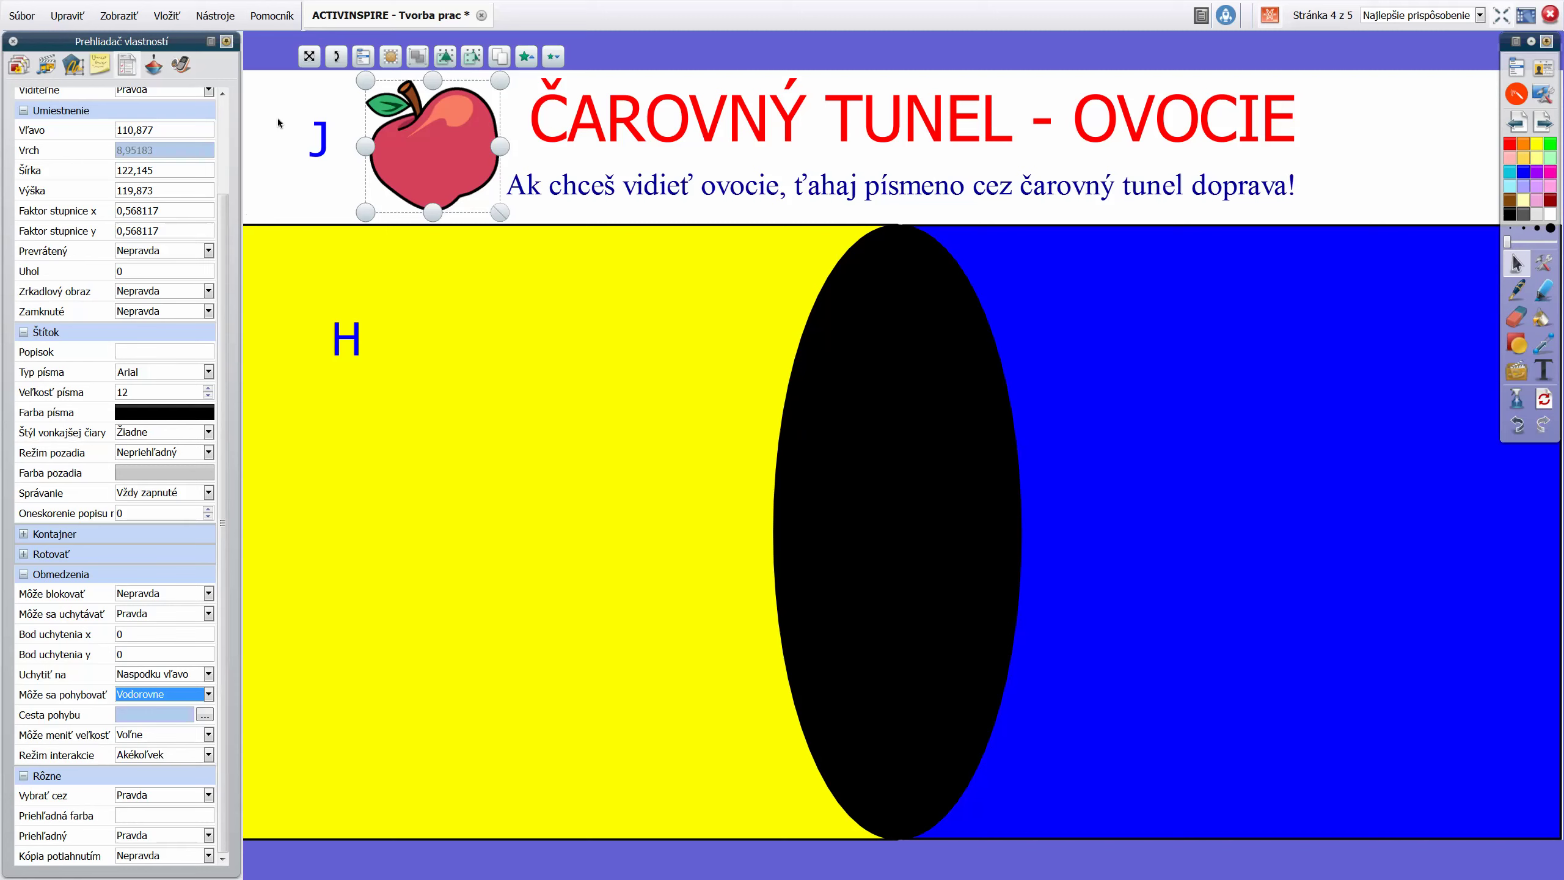
Group the letter J with the apple and place the pair on the yellow area below the letter H
{"action": "left_click", "coordinate": [319, 137], "text": "shift"}
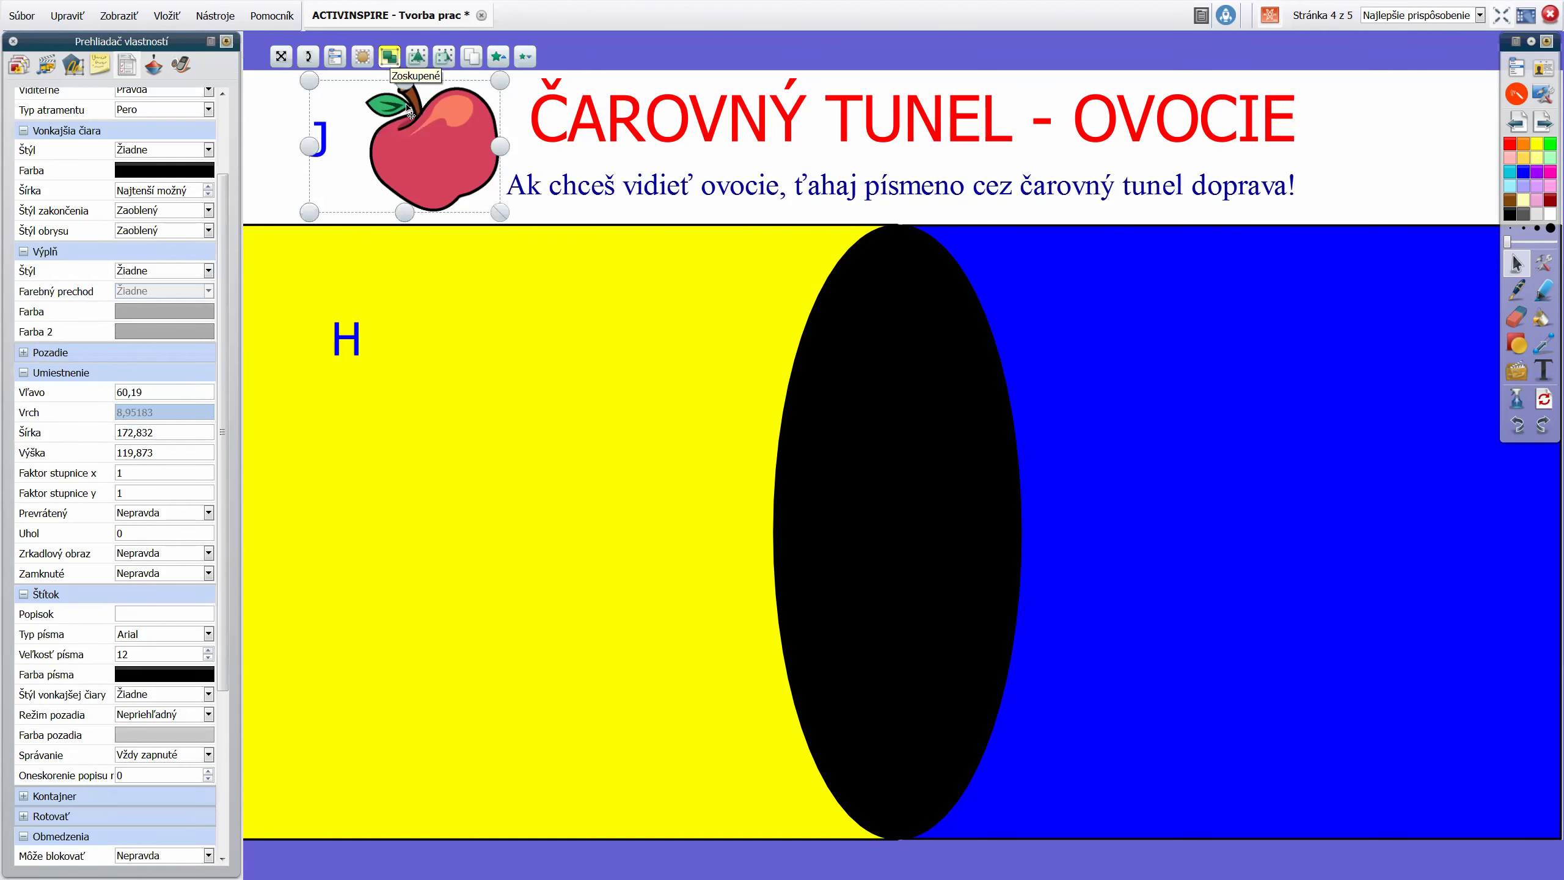
{"action": "key", "text": "ctrl+z"}
{"action": "key", "text": "ctrl+z"}
{"action": "left_click_drag", "start_coordinate": [454, 439], "coordinate": [452, 477]}
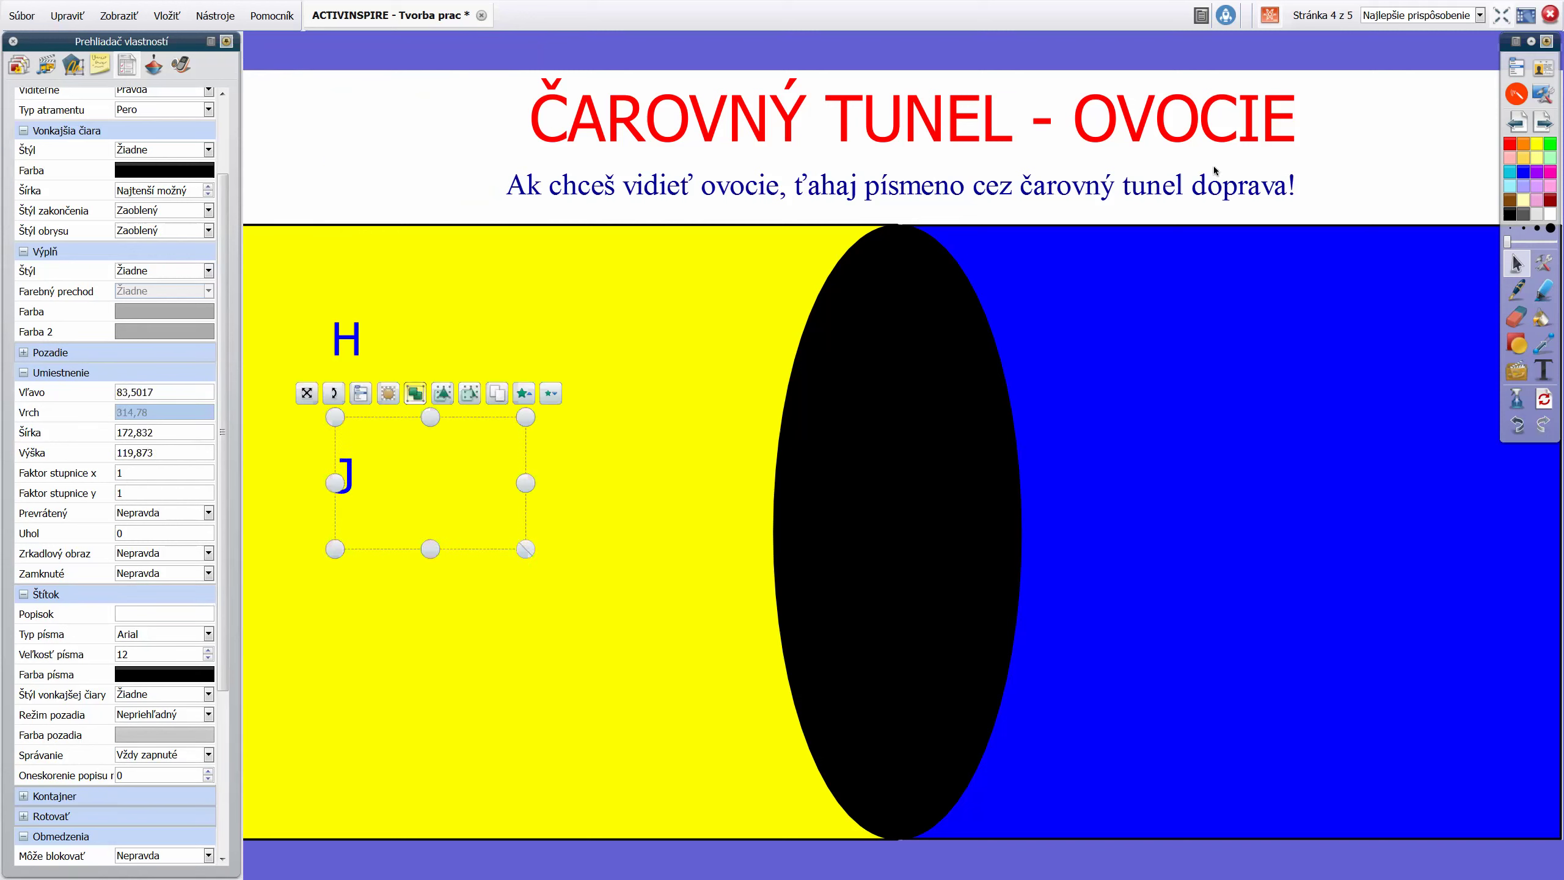
Leave design mode and test moving the letters J and H horizontally through the black tunnel
{"action": "left_click", "coordinate": [1229, 44]}
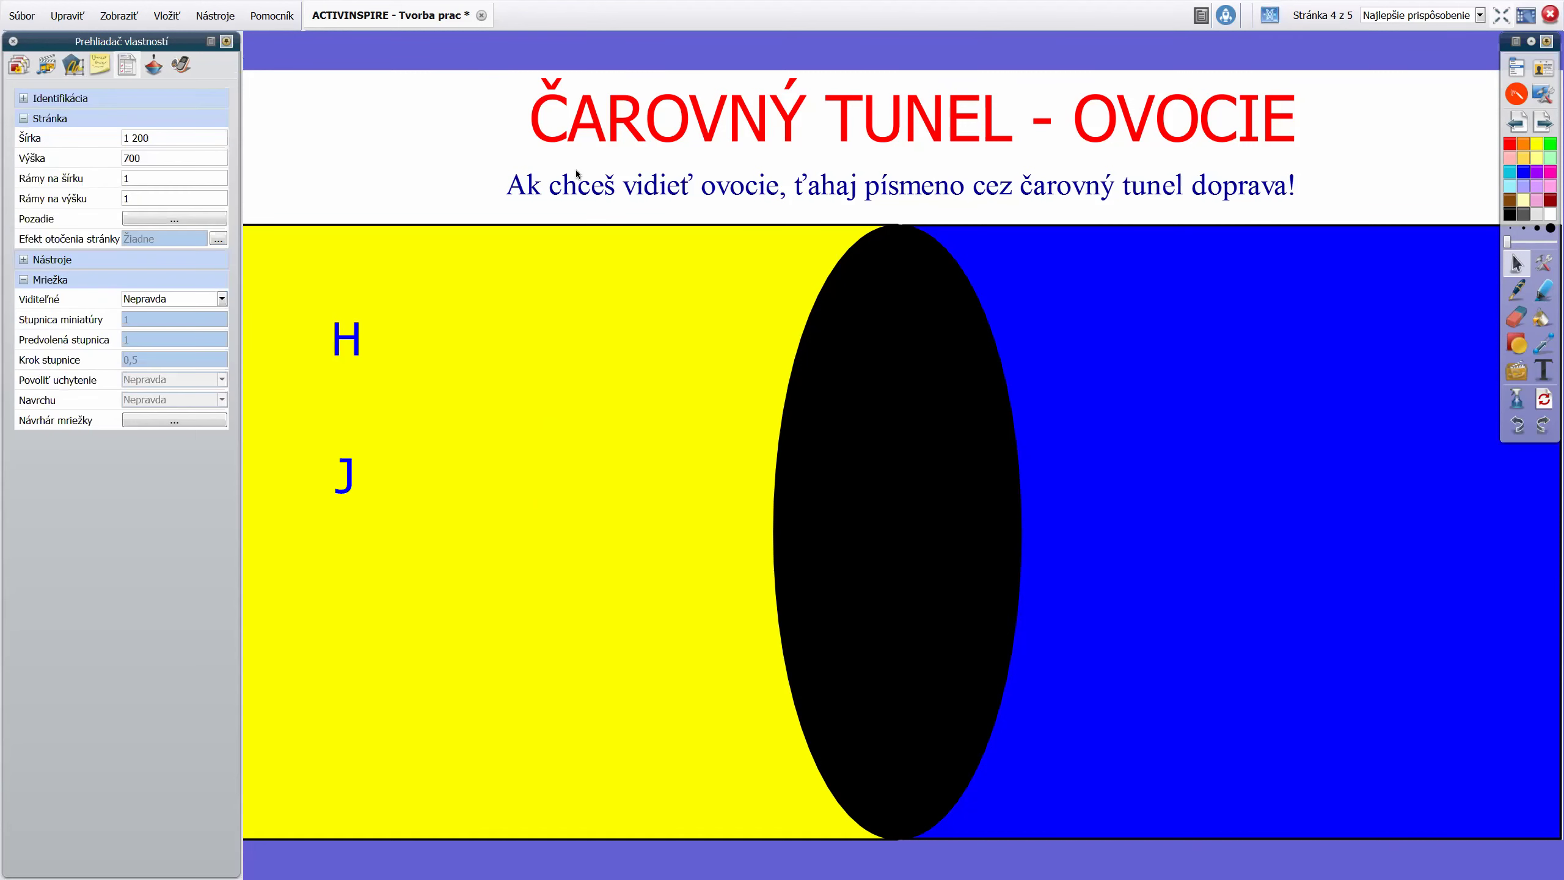
{"action": "left_click_drag", "start_coordinate": [349, 488], "coordinate": [1073, 496]}
{"action": "left_click_drag", "start_coordinate": [825, 502], "coordinate": [349, 482]}
{"action": "left_click_drag", "start_coordinate": [346, 363], "coordinate": [770, 385]}
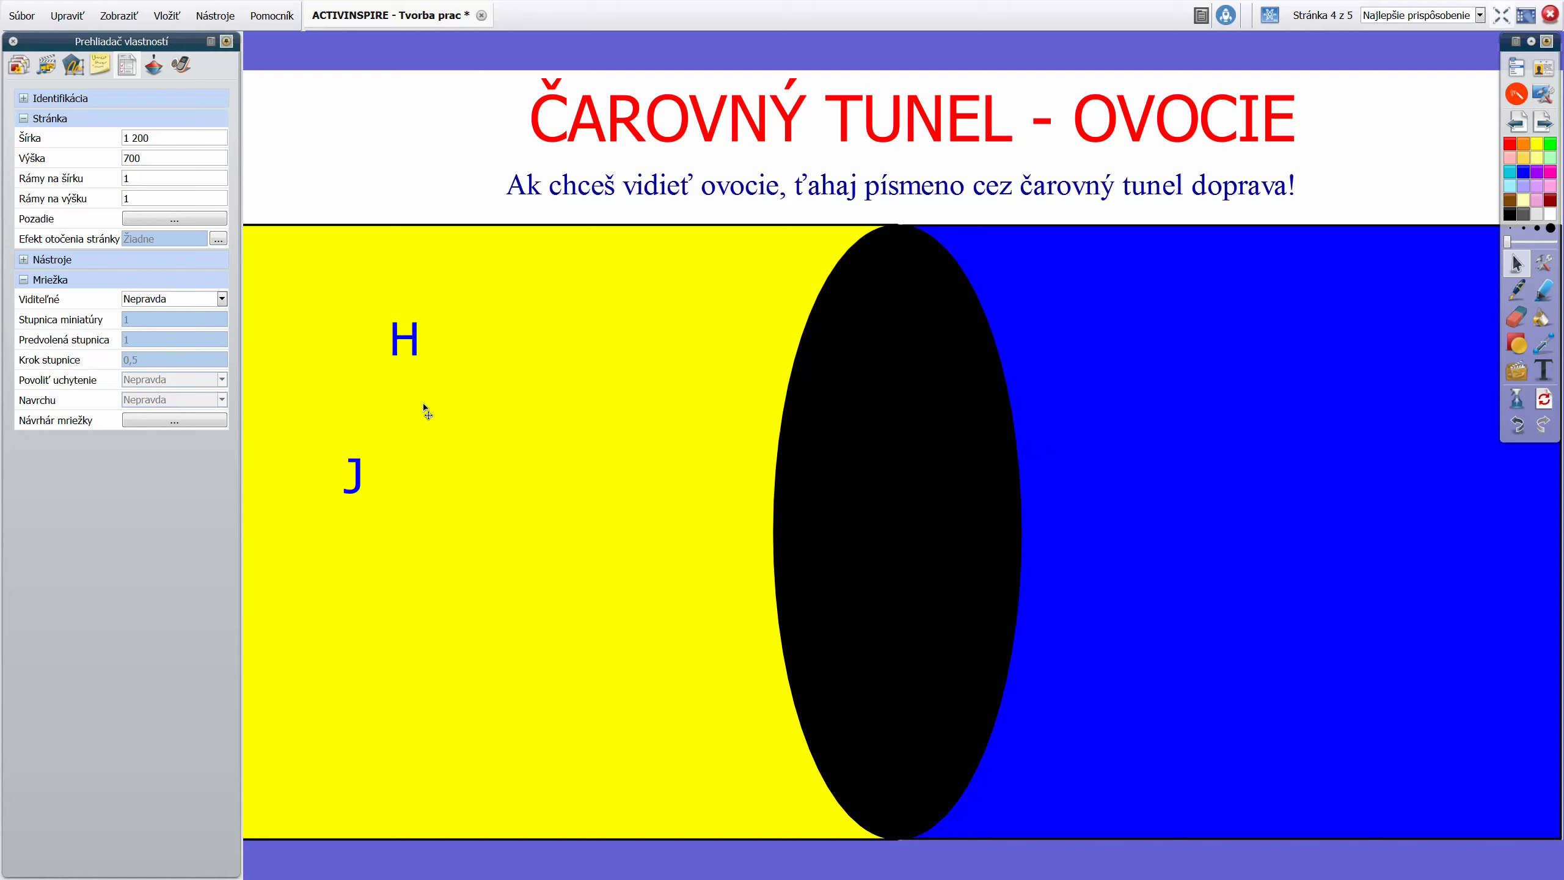
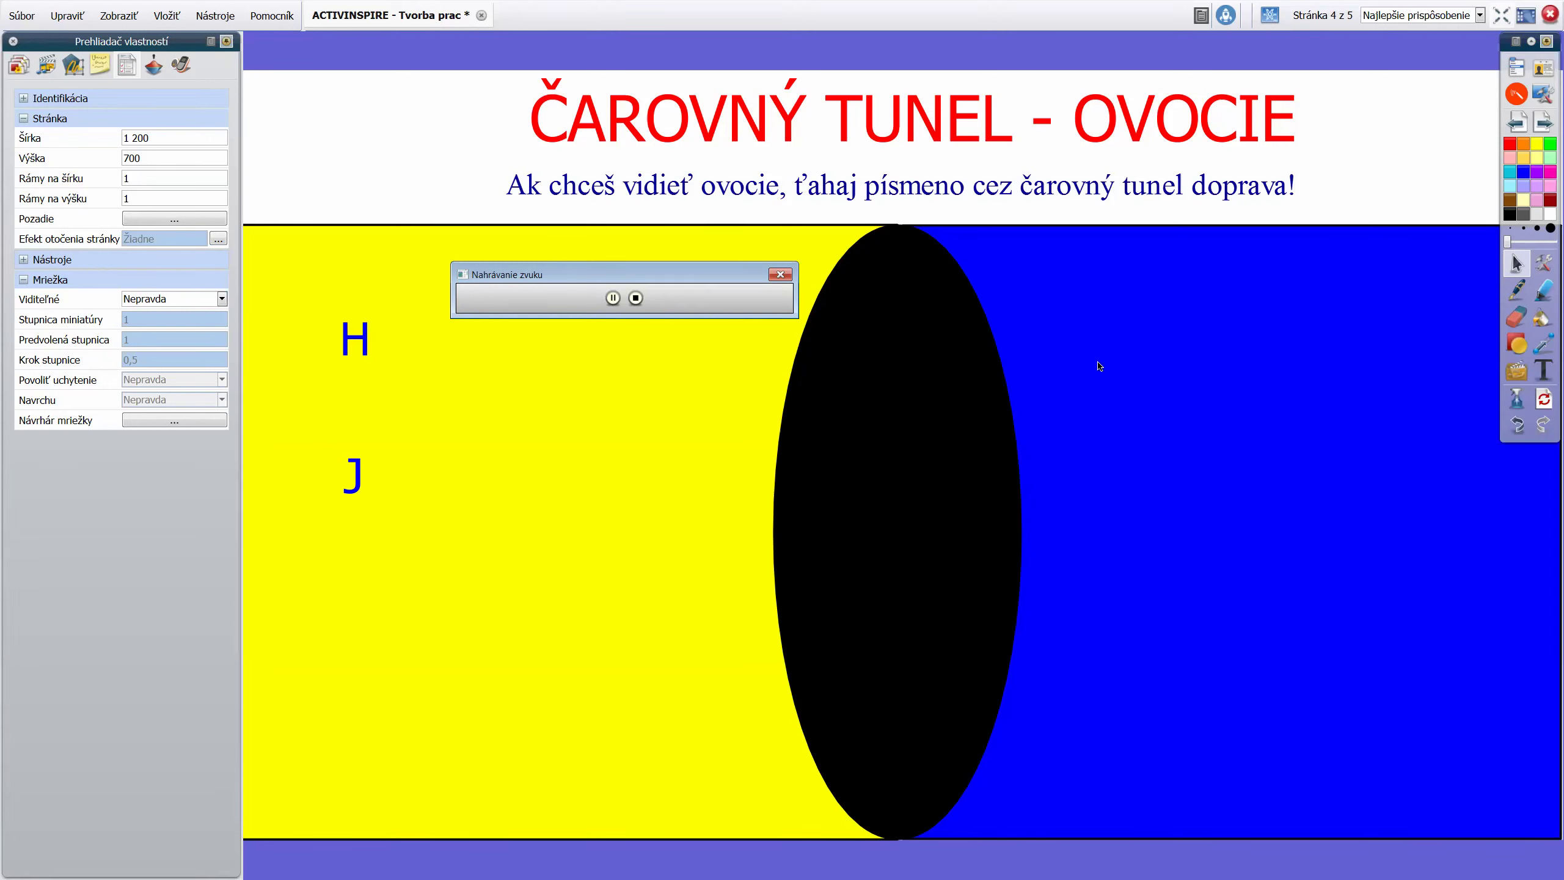
Finish the sound recording and place its speaker icon on the white area in front of the page title
{"action": "left_click", "coordinate": [636, 299]}
{"action": "mouse_move", "coordinate": [1234, 643]}
{"action": "left_click_drag", "start_coordinate": [1233, 643], "coordinate": [391, 146]}
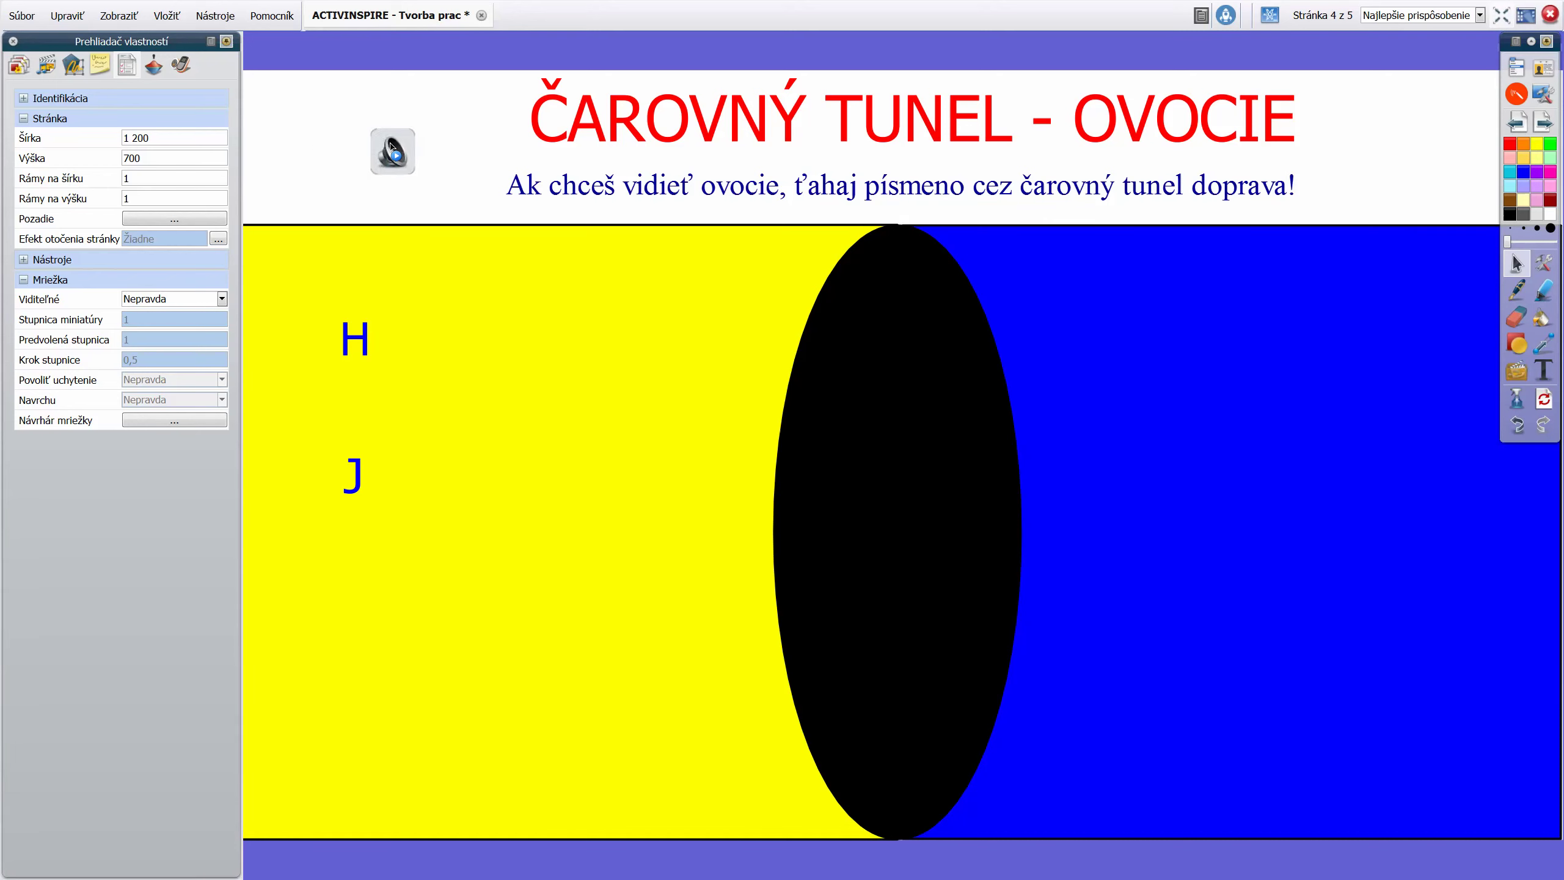
{"action": "mouse_move", "coordinate": [394, 149]}
{"action": "left_click", "coordinate": [398, 161]}
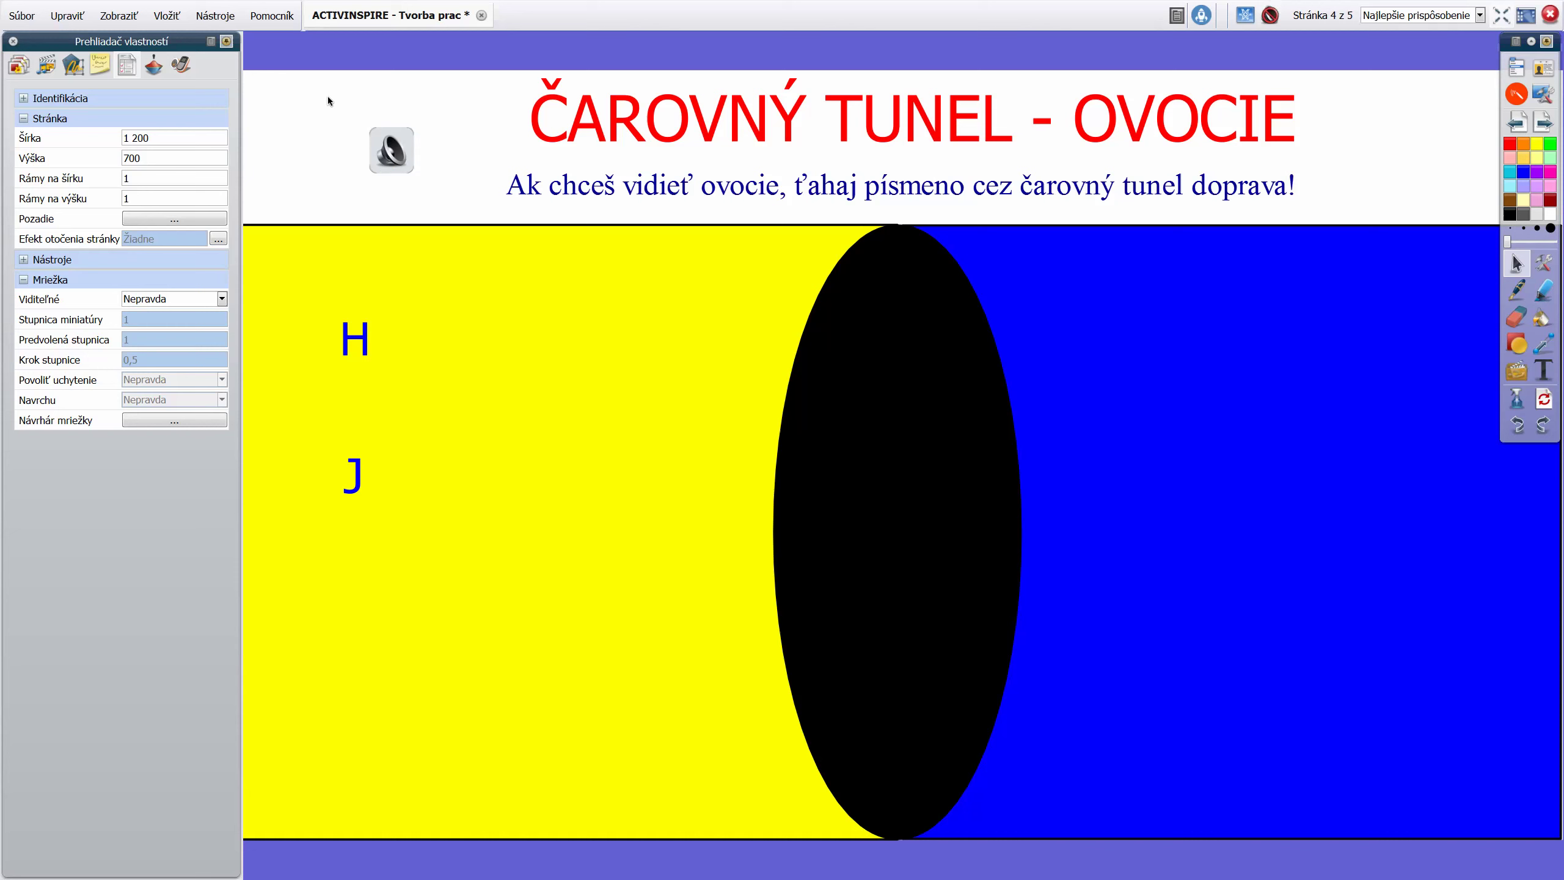
{"action": "left_click_drag", "start_coordinate": [332, 98], "coordinate": [448, 195]}
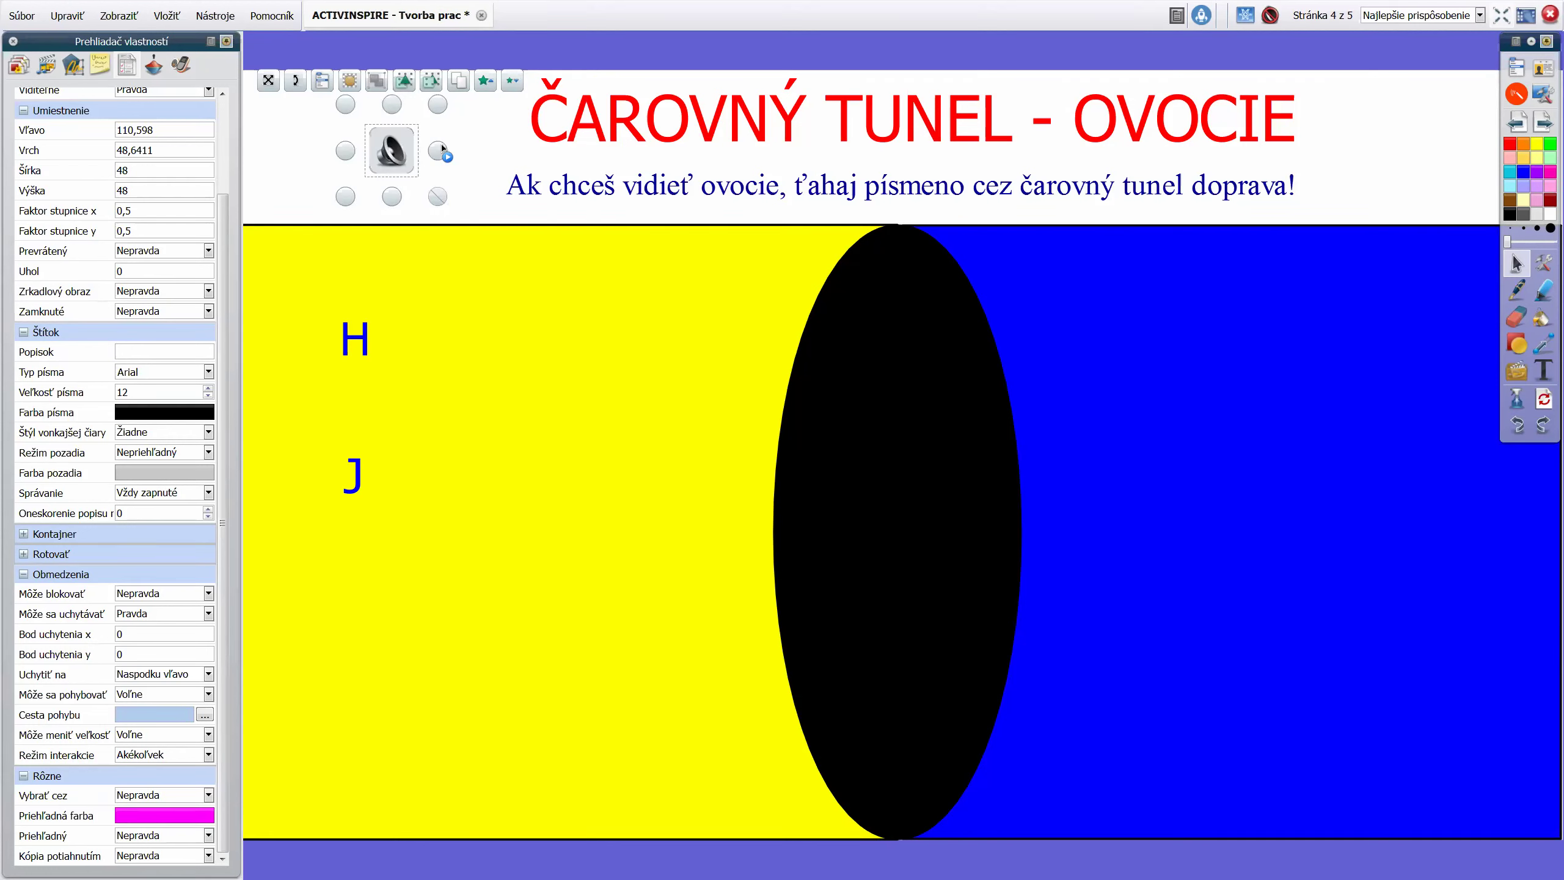
{"action": "left_click_drag", "start_coordinate": [443, 147], "coordinate": [446, 143]}
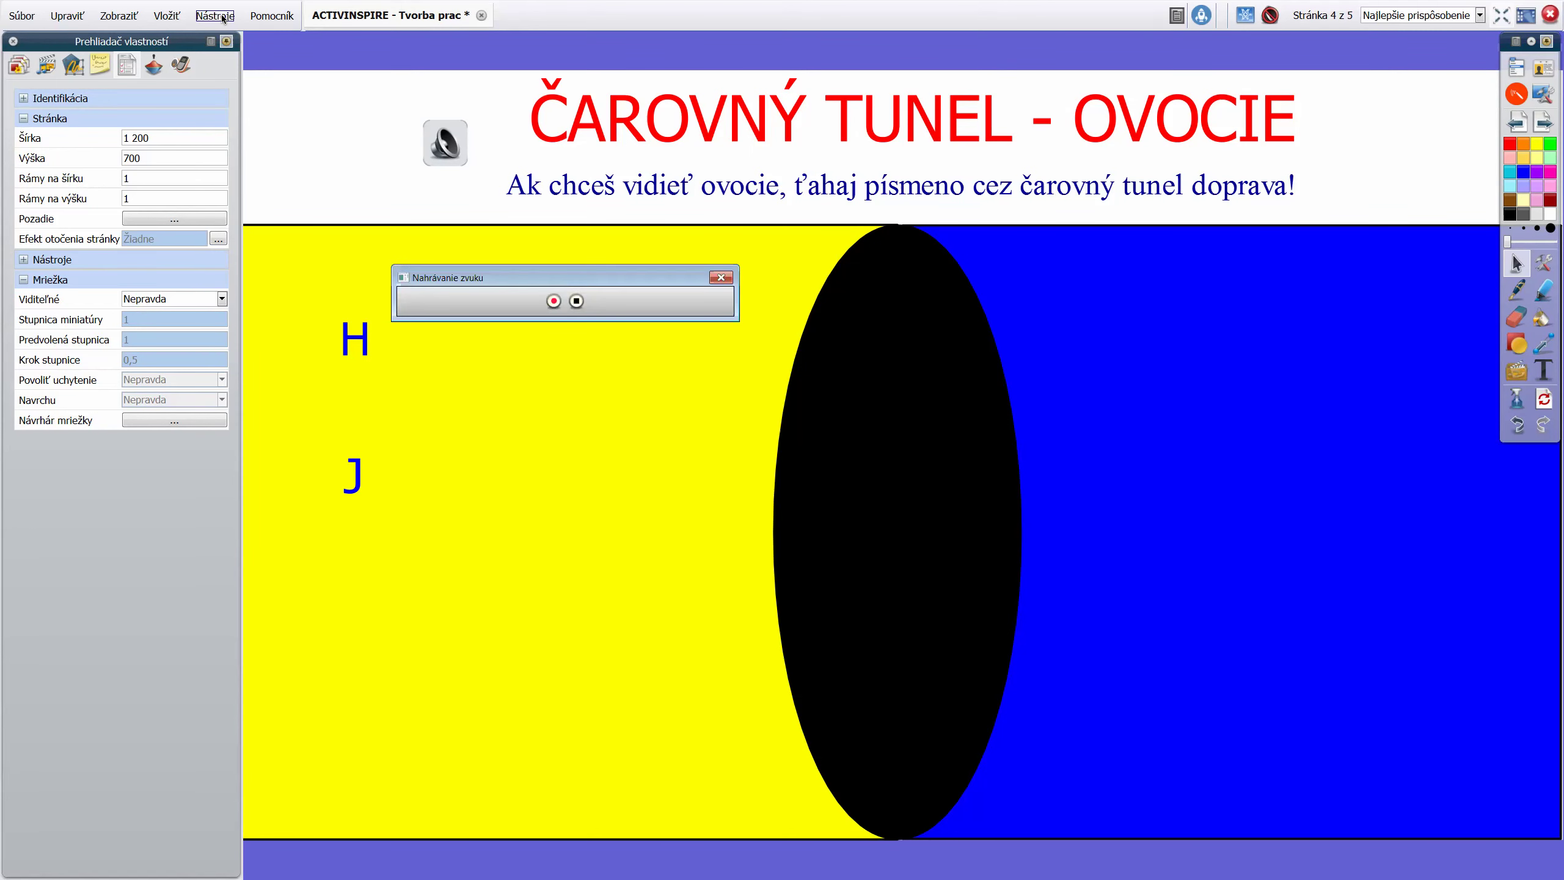
Record a second sound and place its speaker icon directly in front of the letter H
{"action": "left_click", "coordinate": [553, 301]}
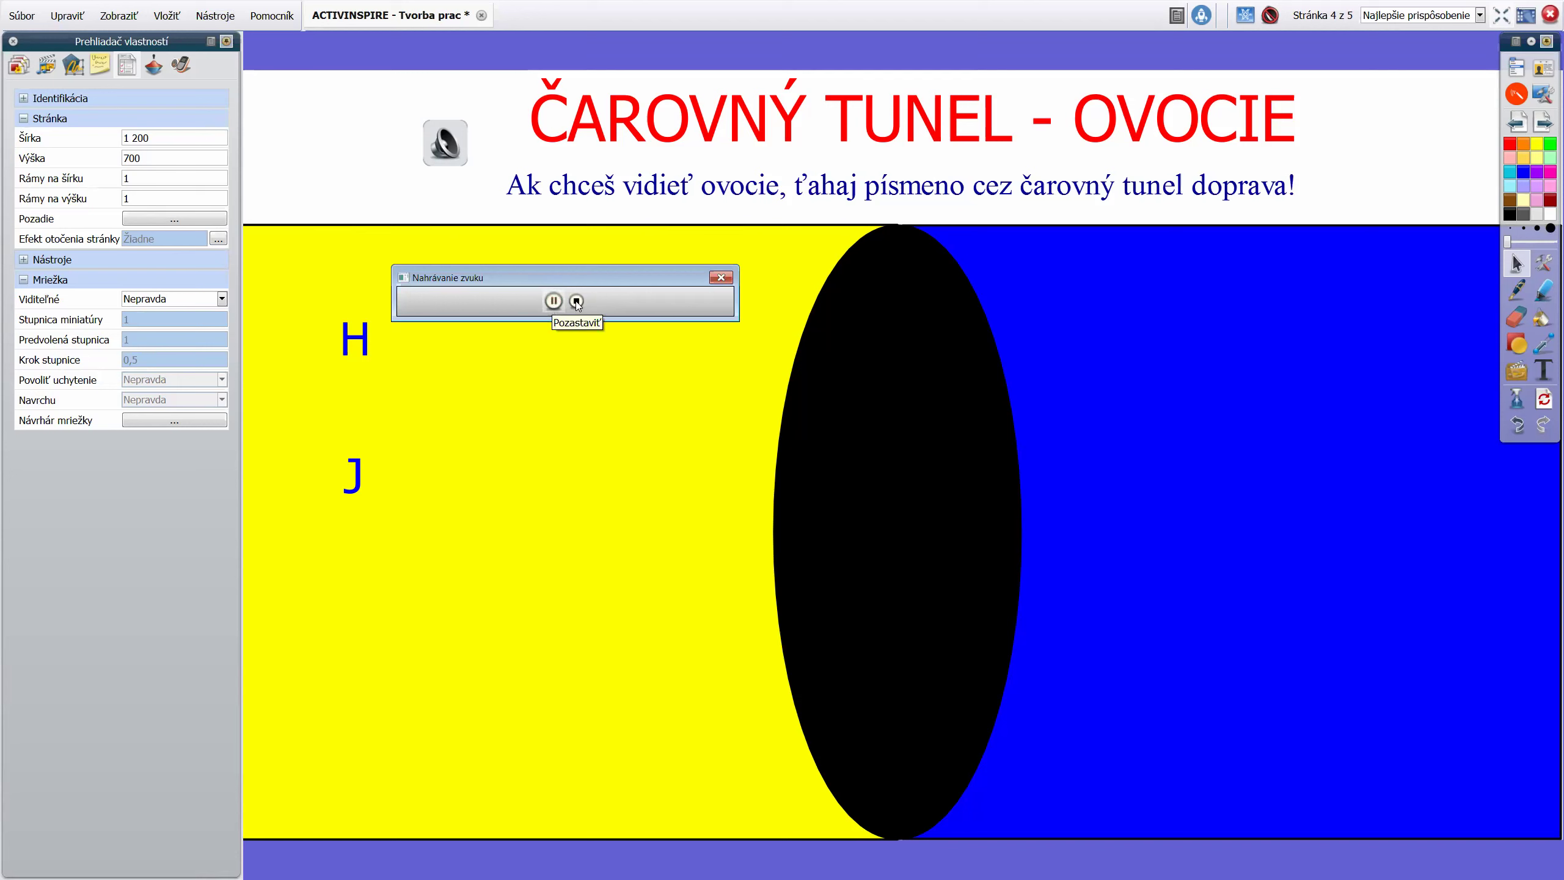
{"action": "left_click", "coordinate": [577, 302]}
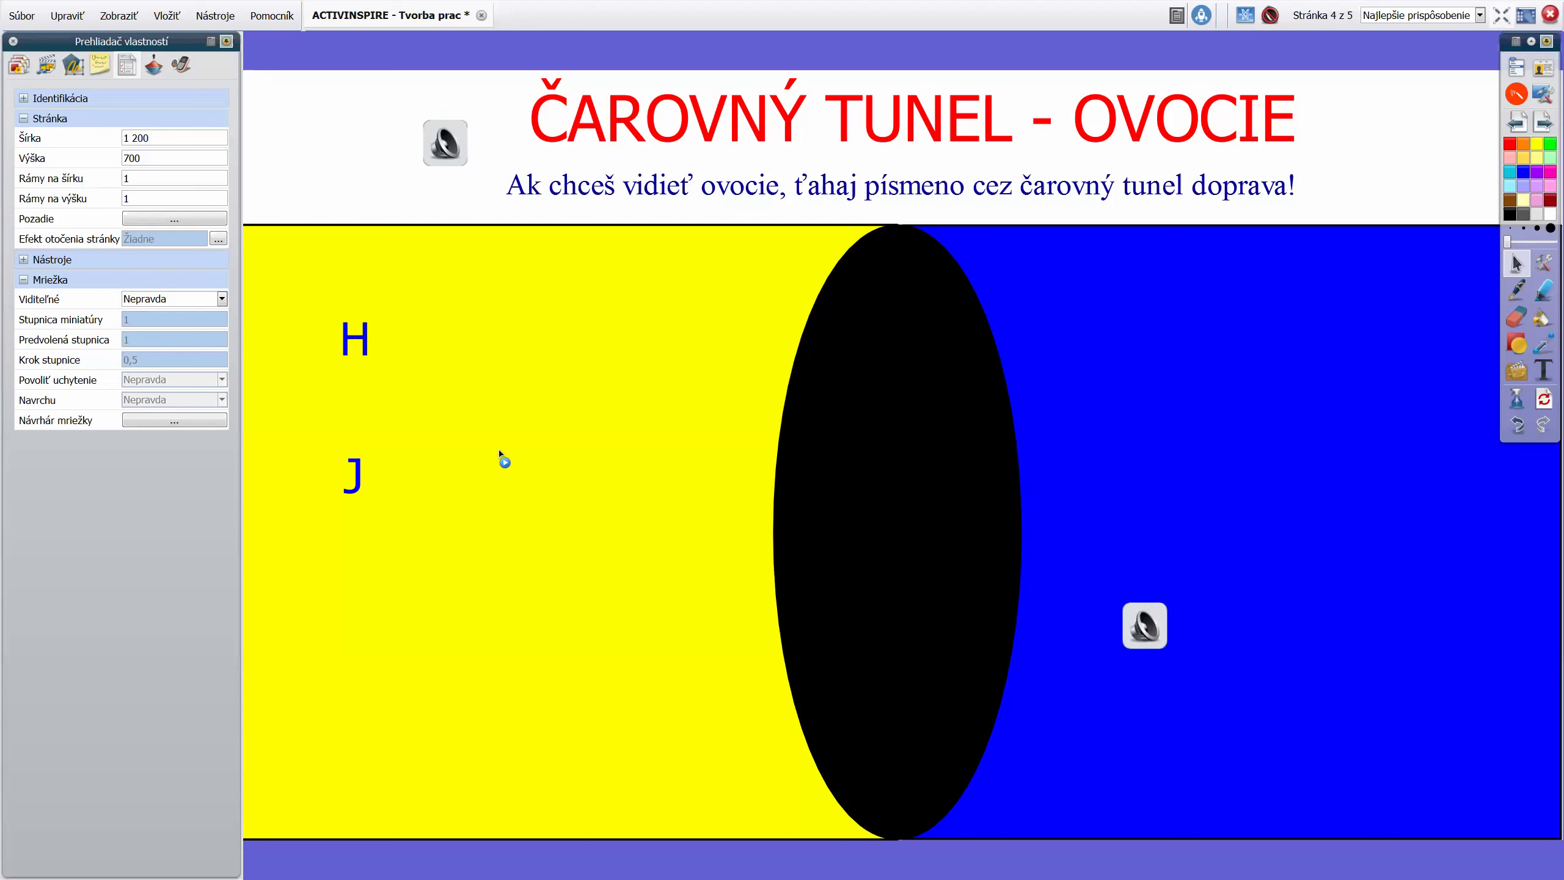
{"action": "left_click", "coordinate": [282, 334]}
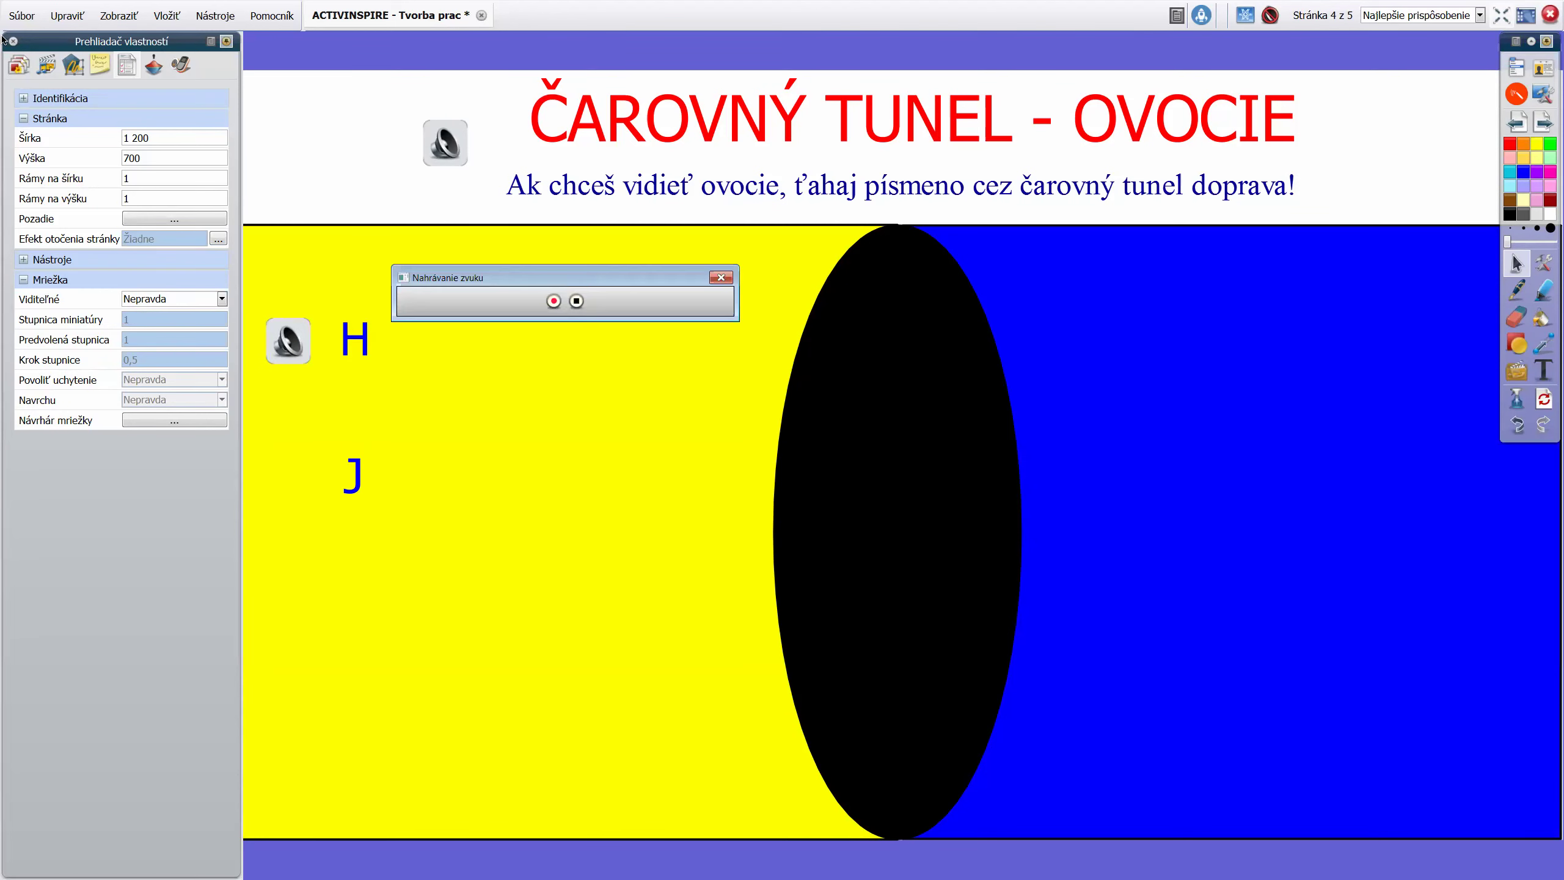
Record a third sound and place its speaker icon directly in front of the letter J
{"action": "left_click", "coordinate": [553, 301]}
{"action": "left_click", "coordinate": [577, 301]}
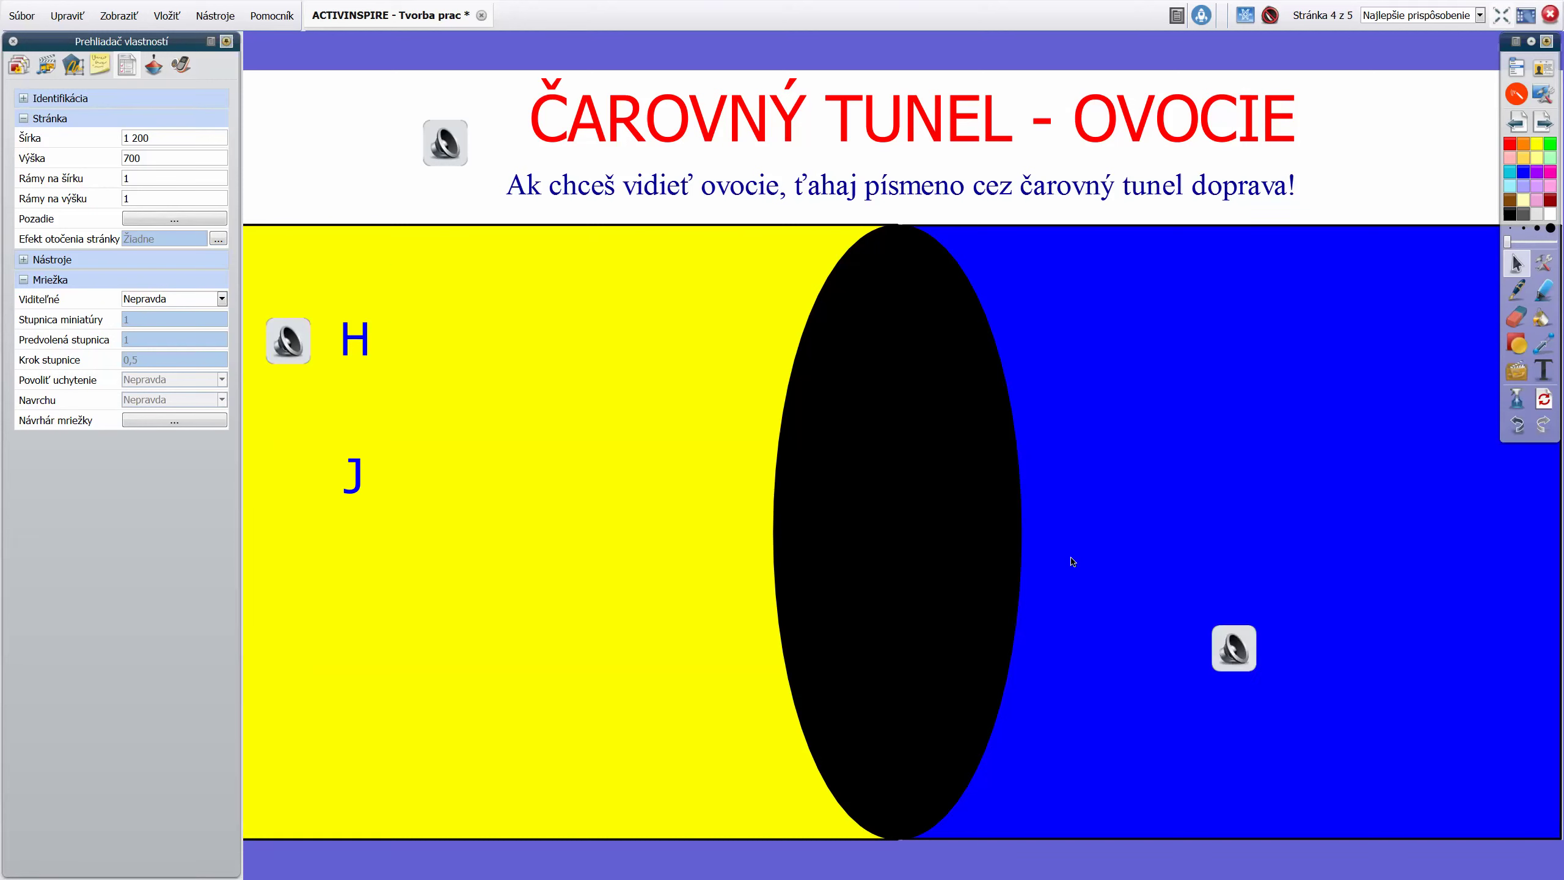
{"action": "left_click", "coordinate": [270, 458]}
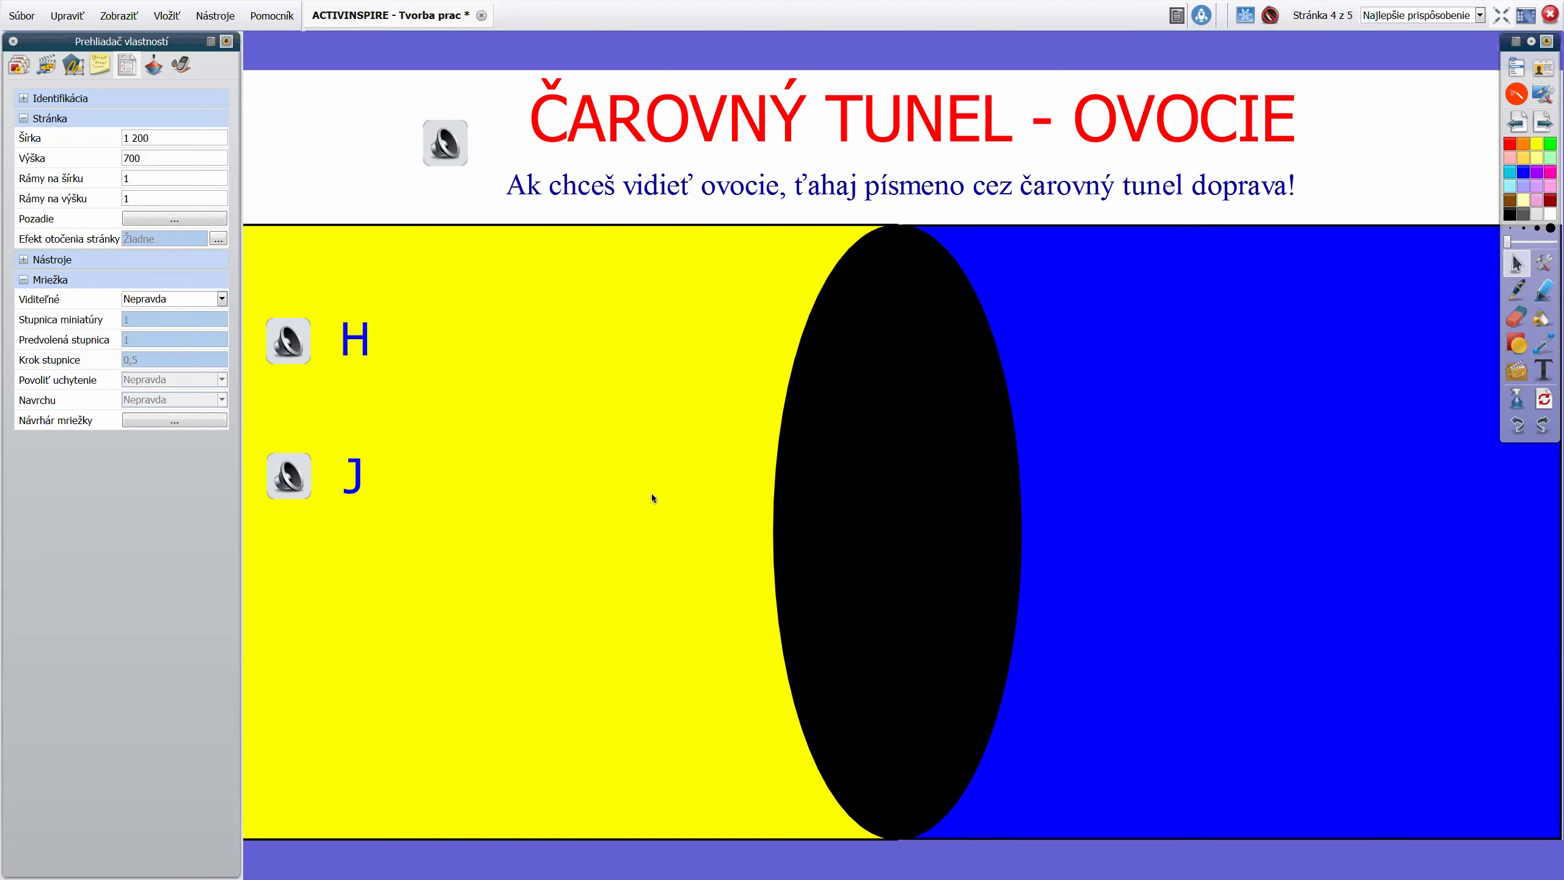
Start inserting a media file and open the Hudba library in the file selection dialog
{"action": "left_click", "coordinate": [167, 15]}
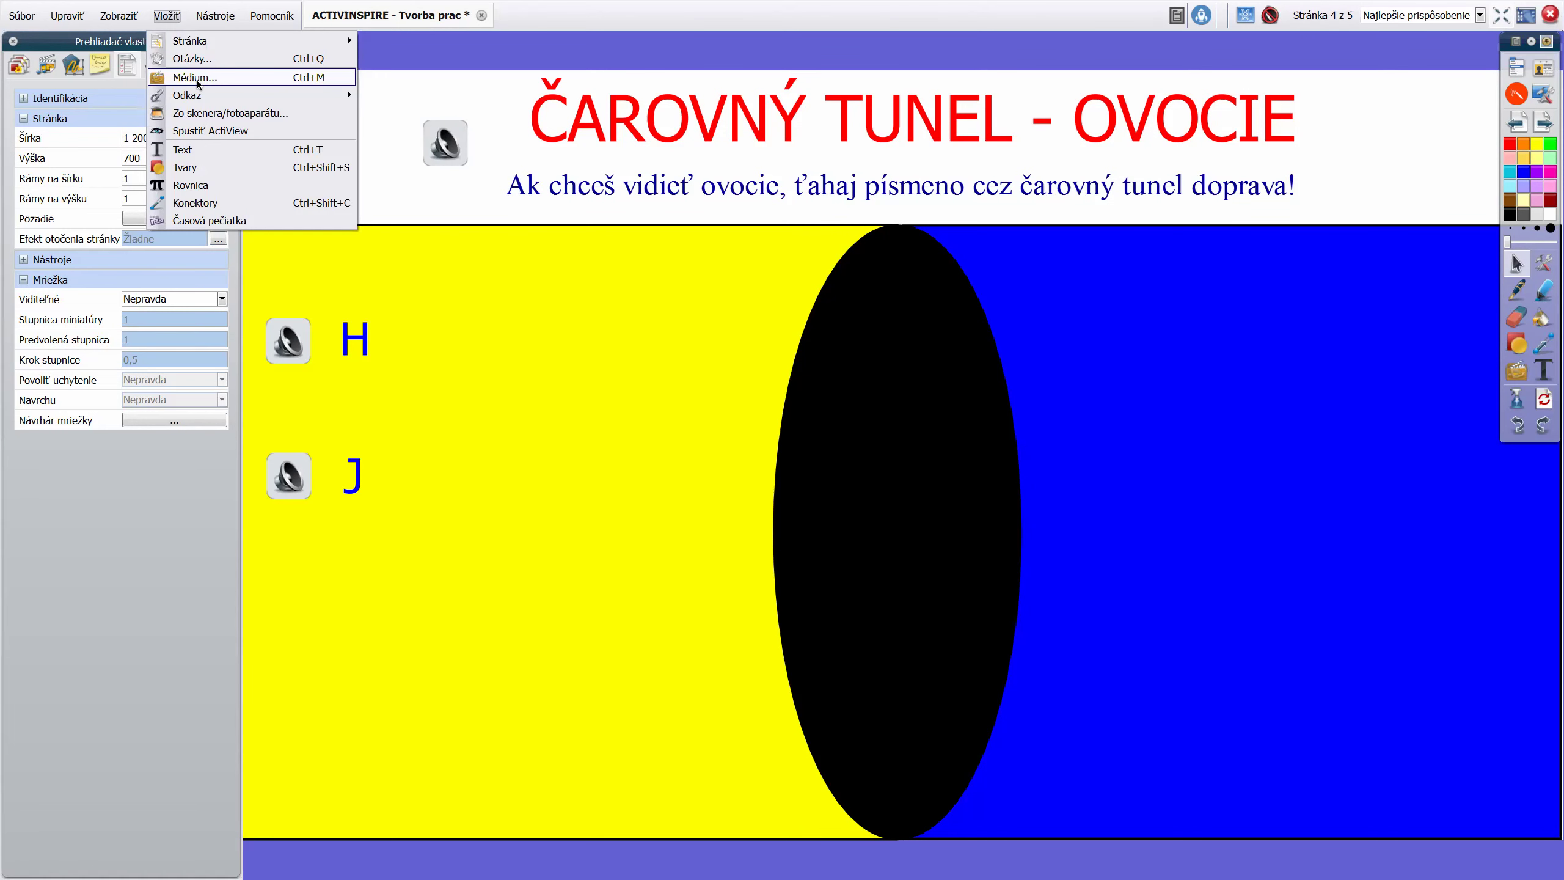
{"action": "left_click", "coordinate": [1525, 378]}
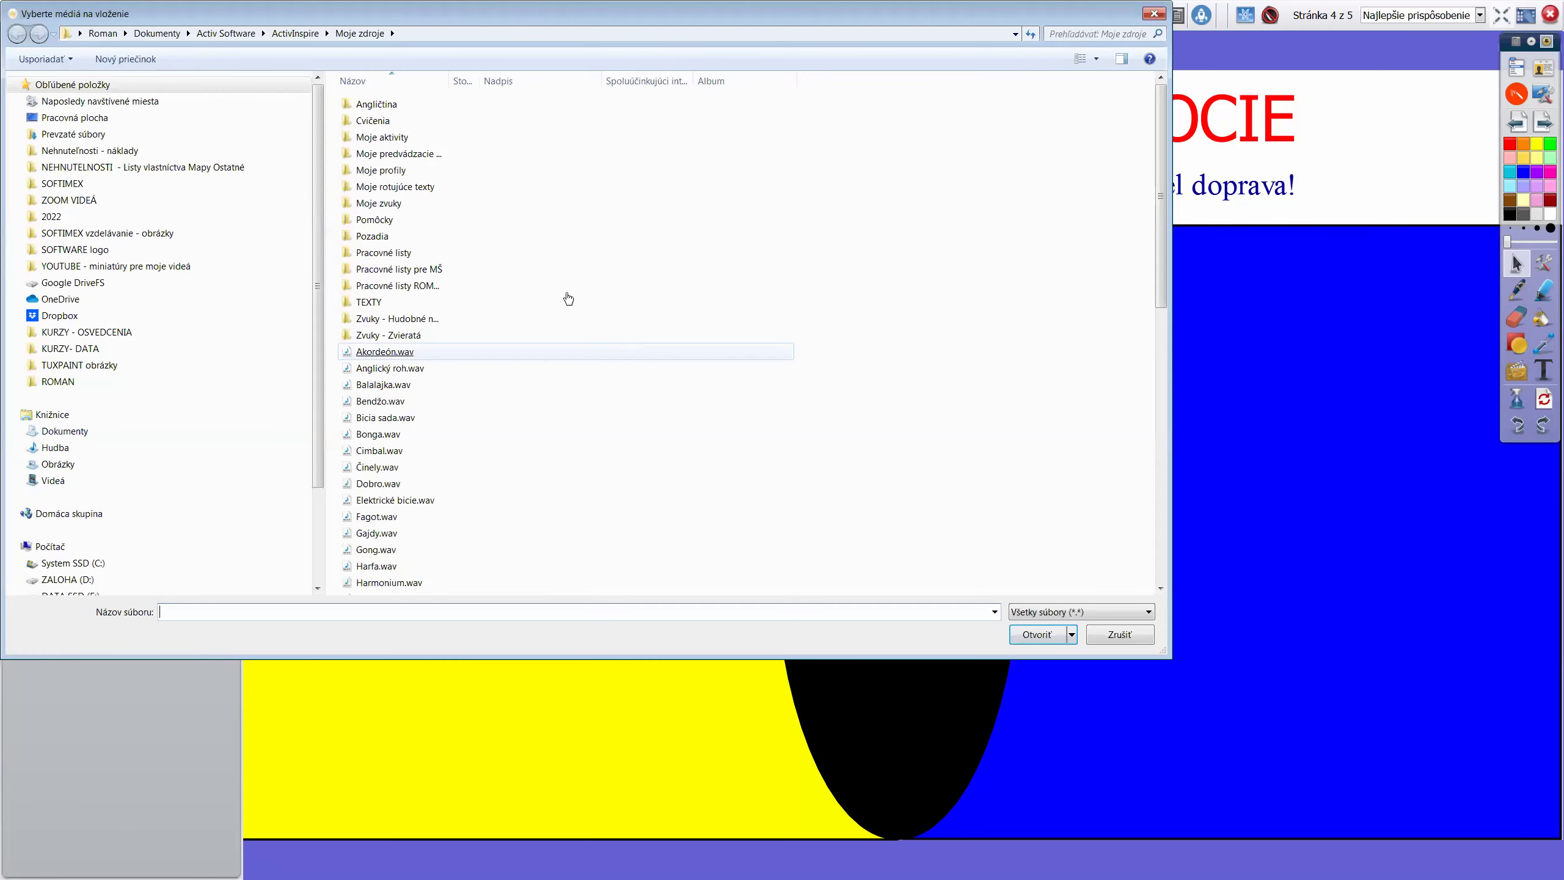
{"action": "left_click", "coordinate": [49, 449]}
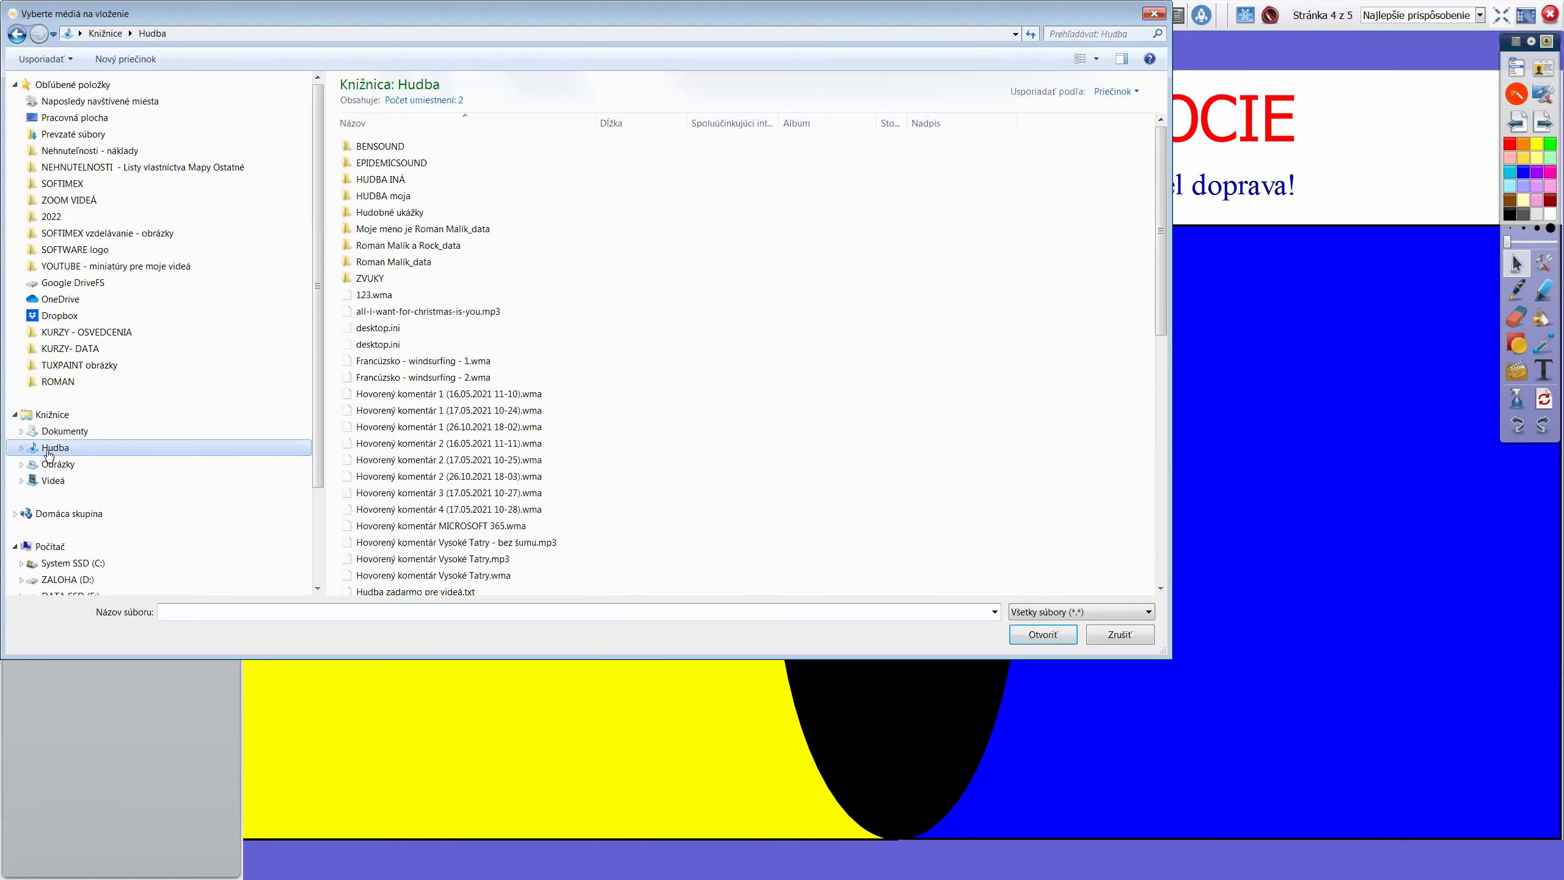
{"action": "left_click", "coordinate": [365, 165]}
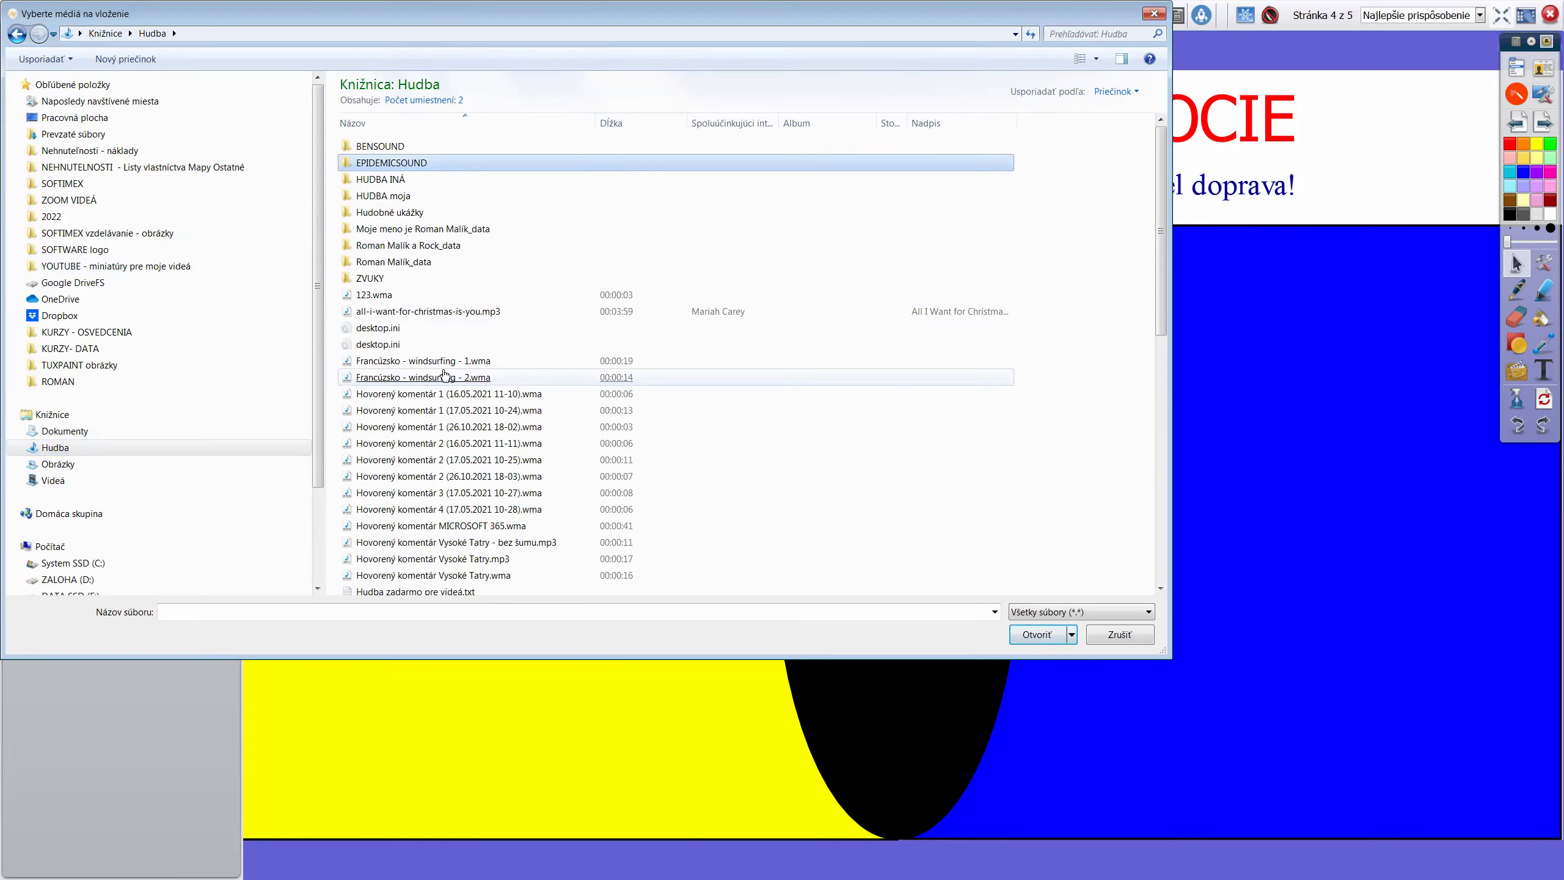
Look through the audio files and folders of the Hudba library for suitable background music
{"action": "left_click", "coordinate": [442, 380]}
{"action": "scroll", "coordinate": [444, 379], "scroll_direction": "down", "scroll_amount": 3}
{"action": "scroll", "coordinate": [445, 374], "scroll_direction": "down", "scroll_amount": 6}
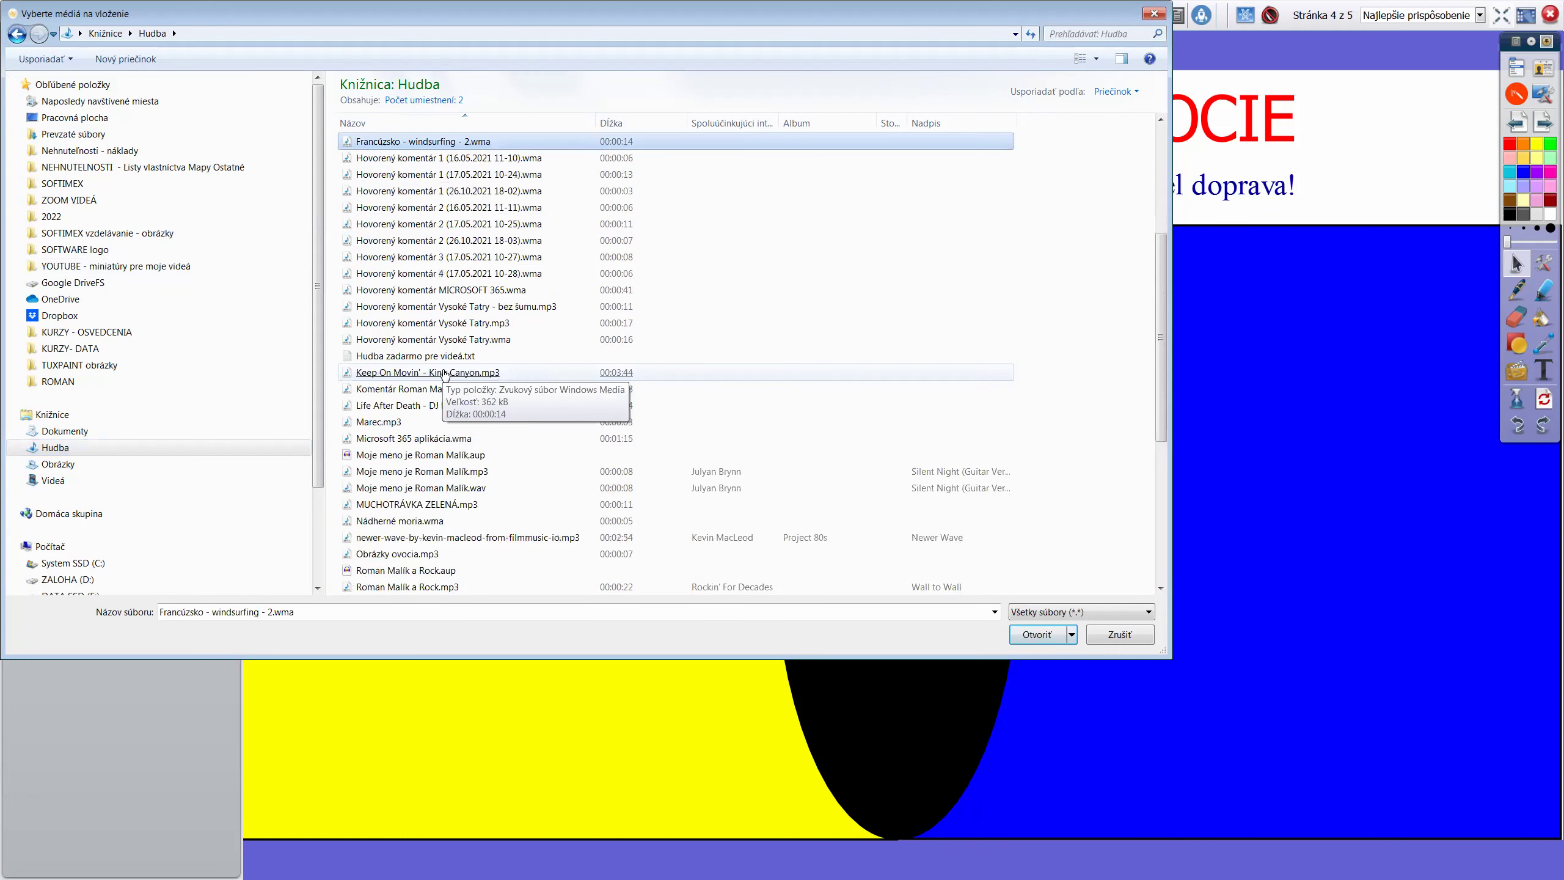
{"action": "scroll", "coordinate": [444, 374], "scroll_direction": "down", "scroll_amount": 2}
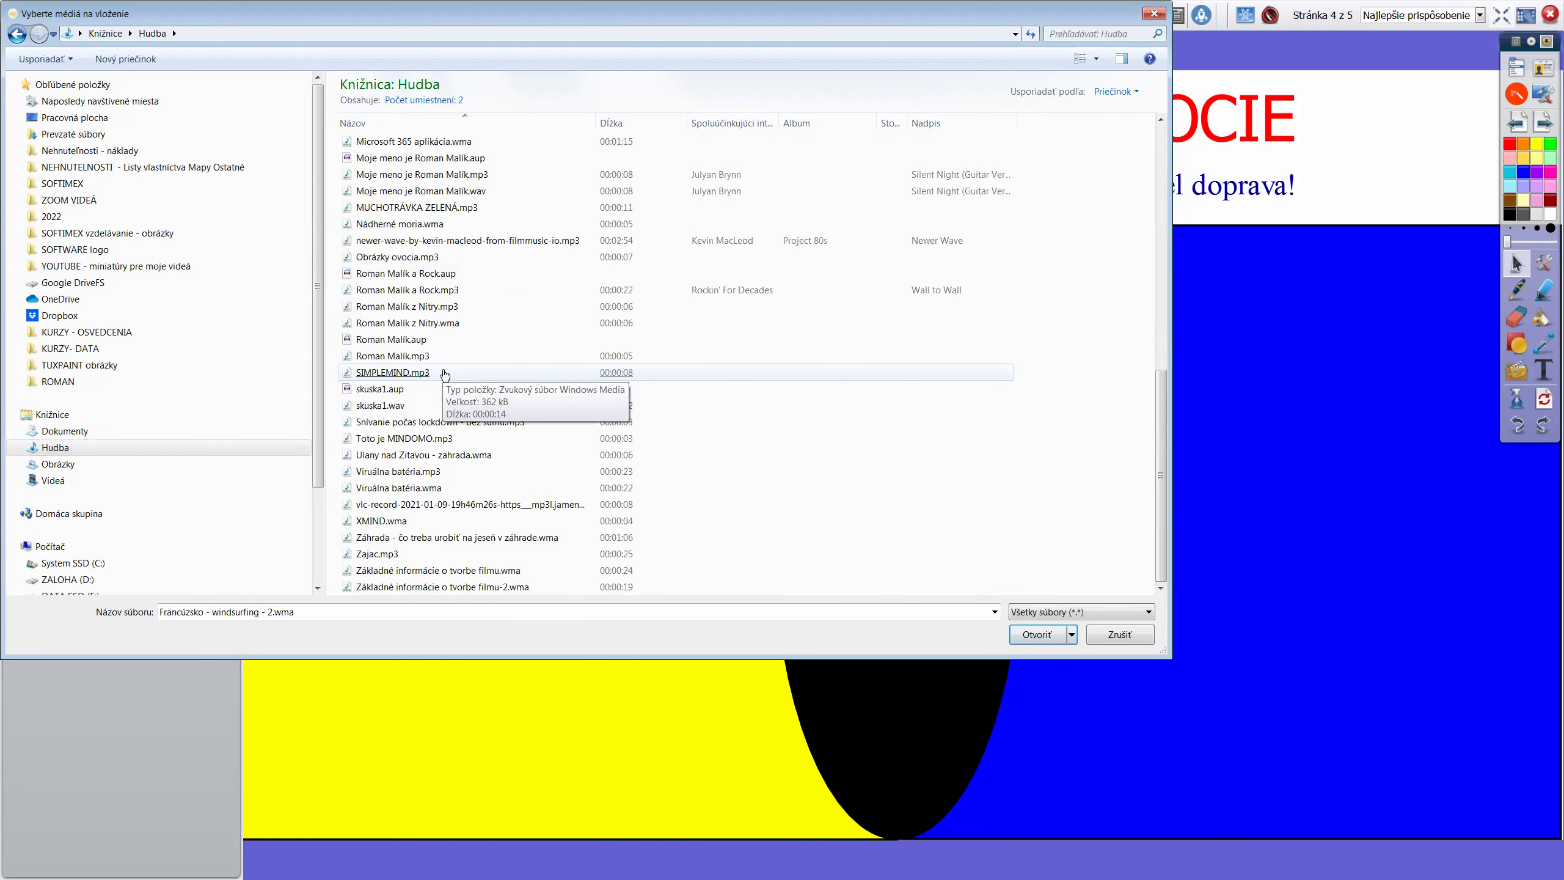
{"action": "left_click", "coordinate": [406, 372]}
{"action": "scroll", "coordinate": [445, 374], "scroll_direction": "up", "scroll_amount": 10}
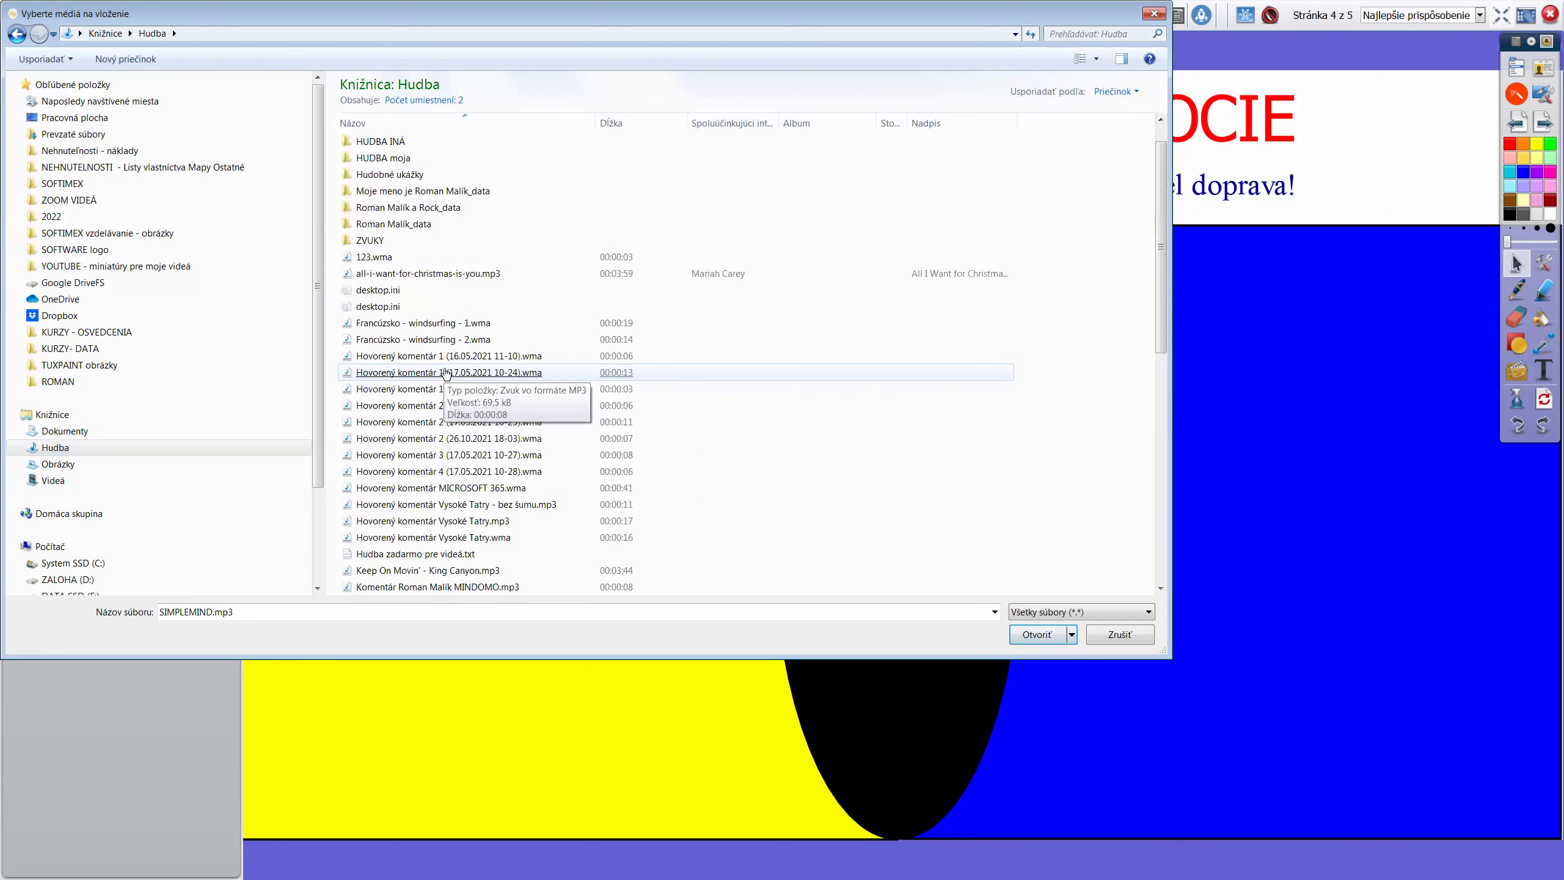
{"action": "scroll", "coordinate": [431, 346], "scroll_direction": "up", "scroll_amount": 1}
{"action": "left_click", "coordinate": [370, 294]}
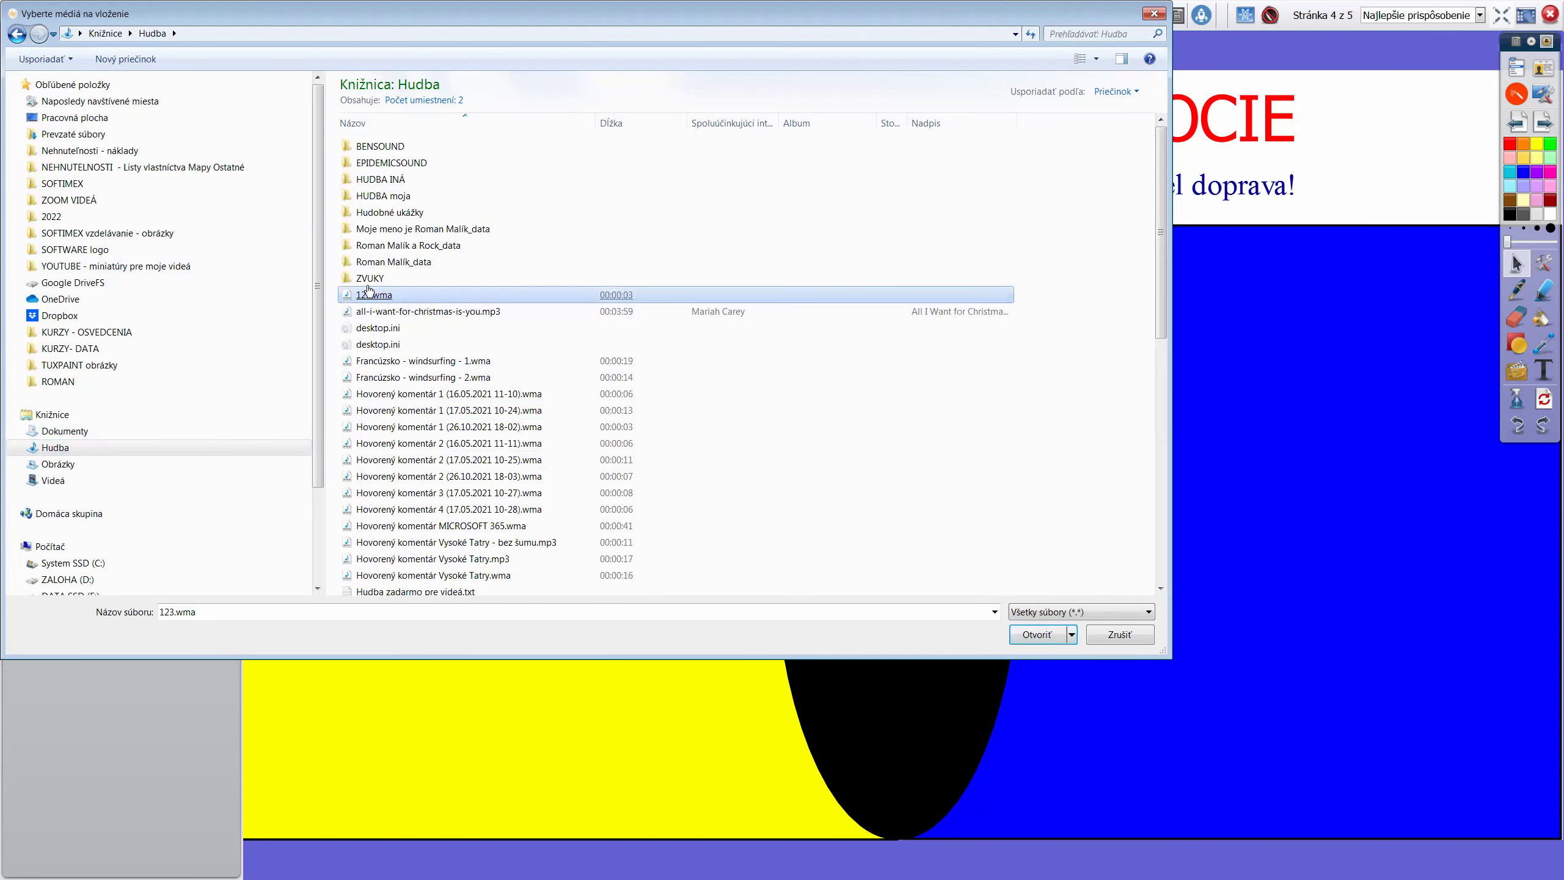
{"action": "left_click", "coordinate": [365, 278]}
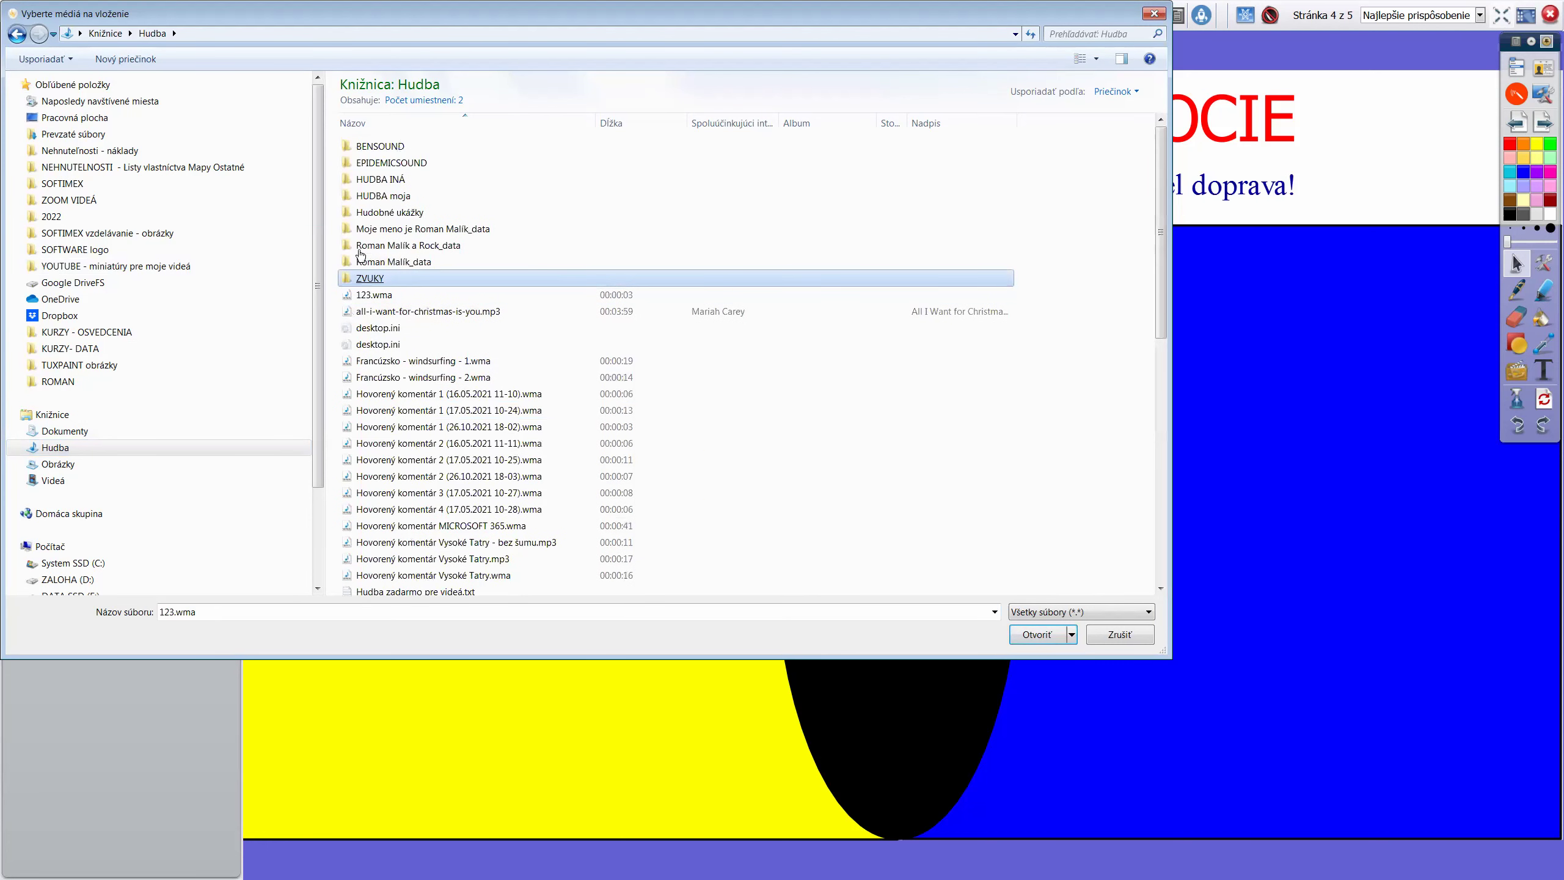
Look through the artist folders inside HUDBA moja, and return to the Hudba library
{"action": "double_click", "coordinate": [360, 196]}
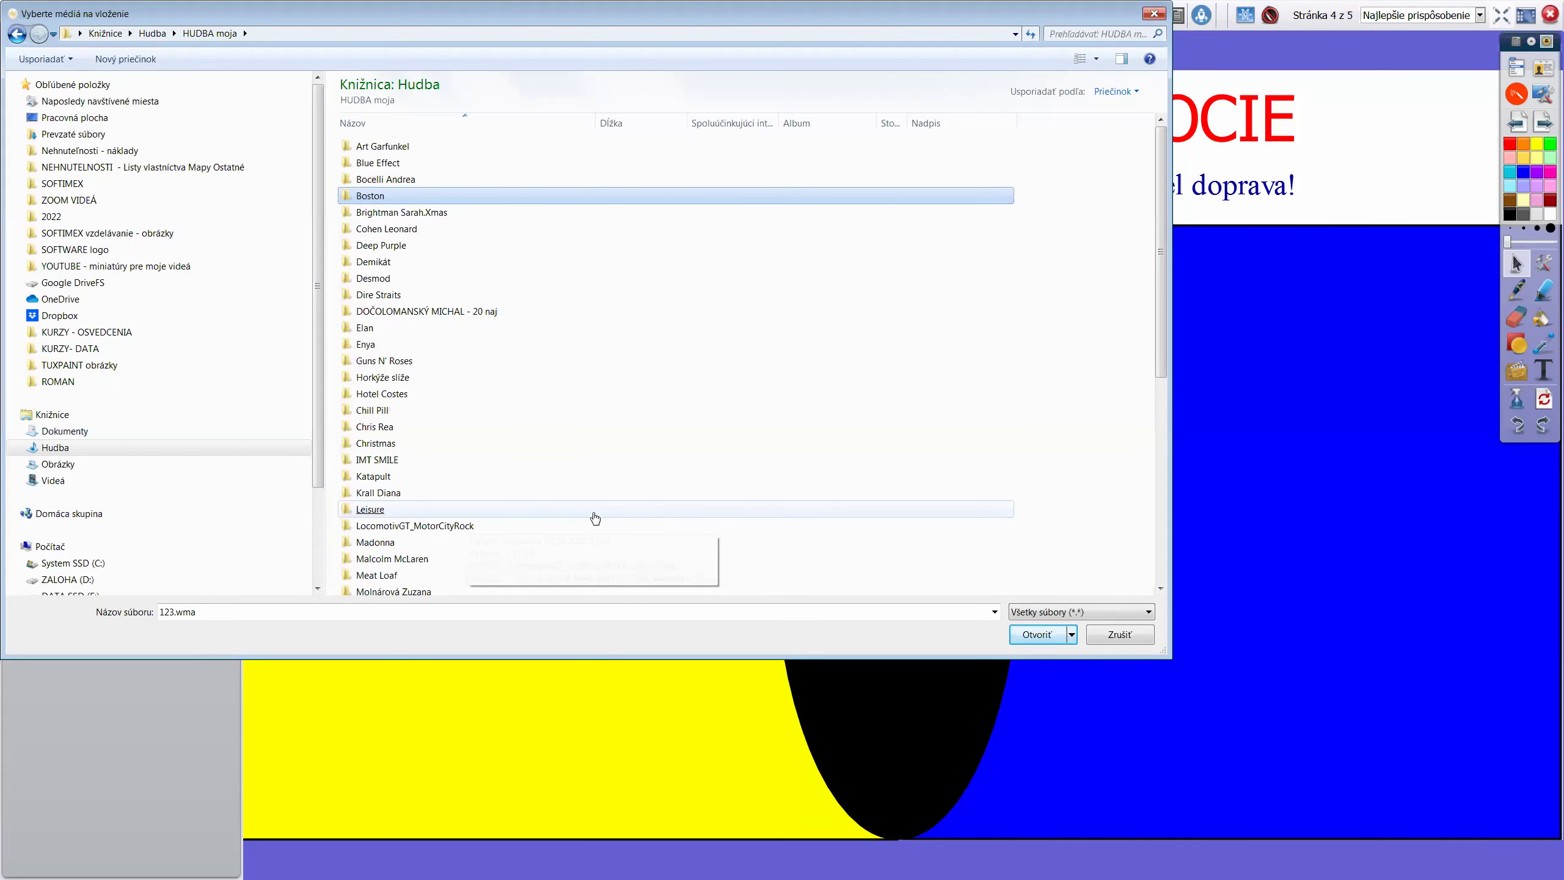
{"action": "left_click", "coordinate": [595, 558]}
{"action": "scroll", "coordinate": [595, 518], "scroll_direction": "down", "scroll_amount": 6}
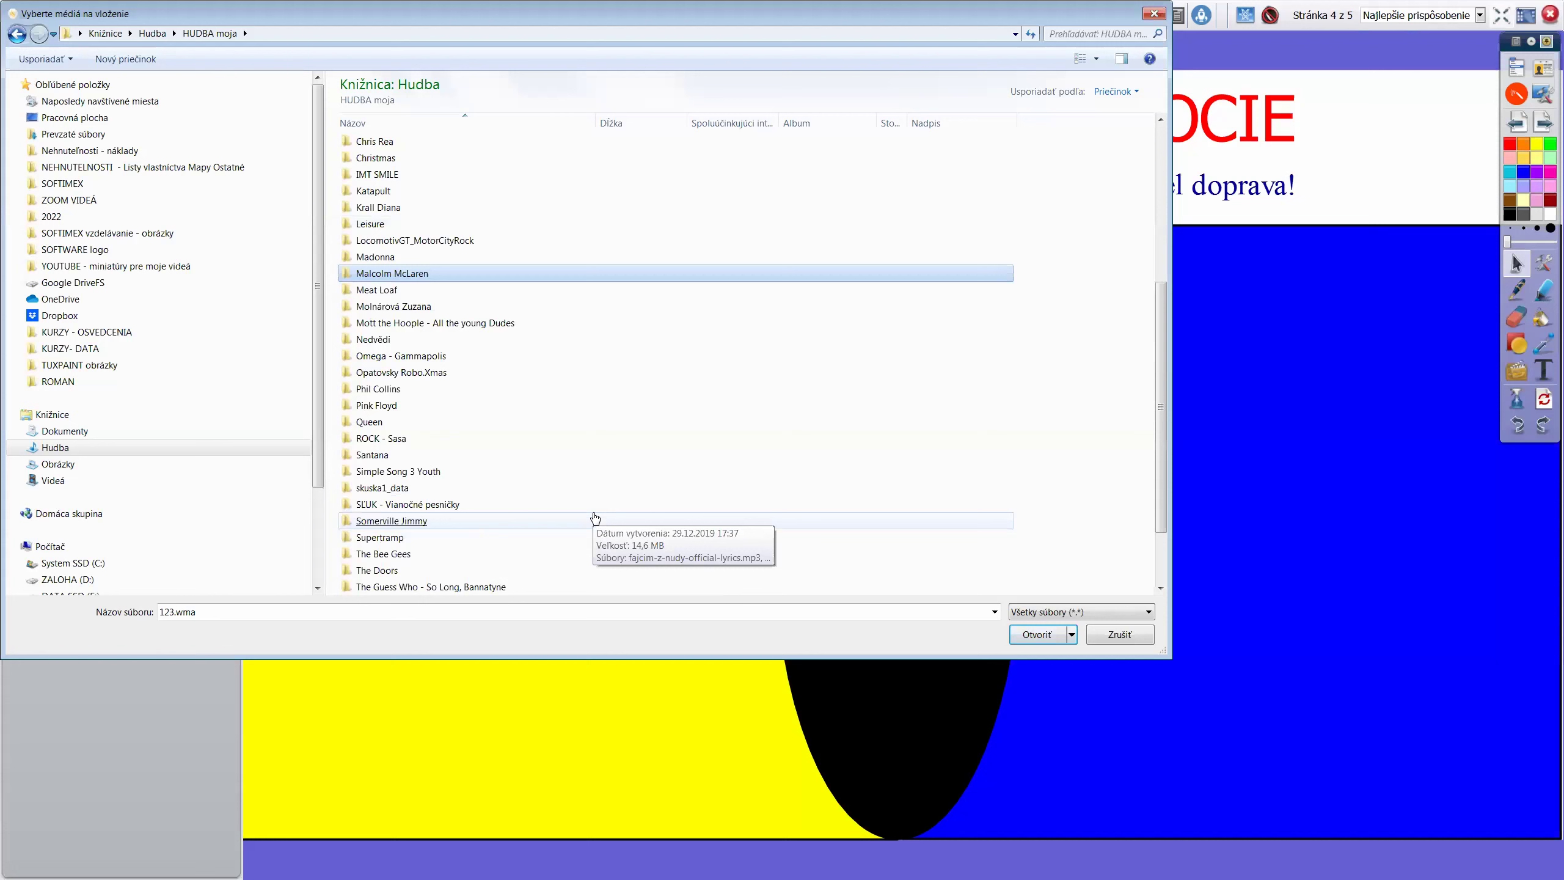
{"action": "scroll", "coordinate": [595, 518], "scroll_direction": "down", "scroll_amount": 2}
{"action": "left_click", "coordinate": [594, 513]}
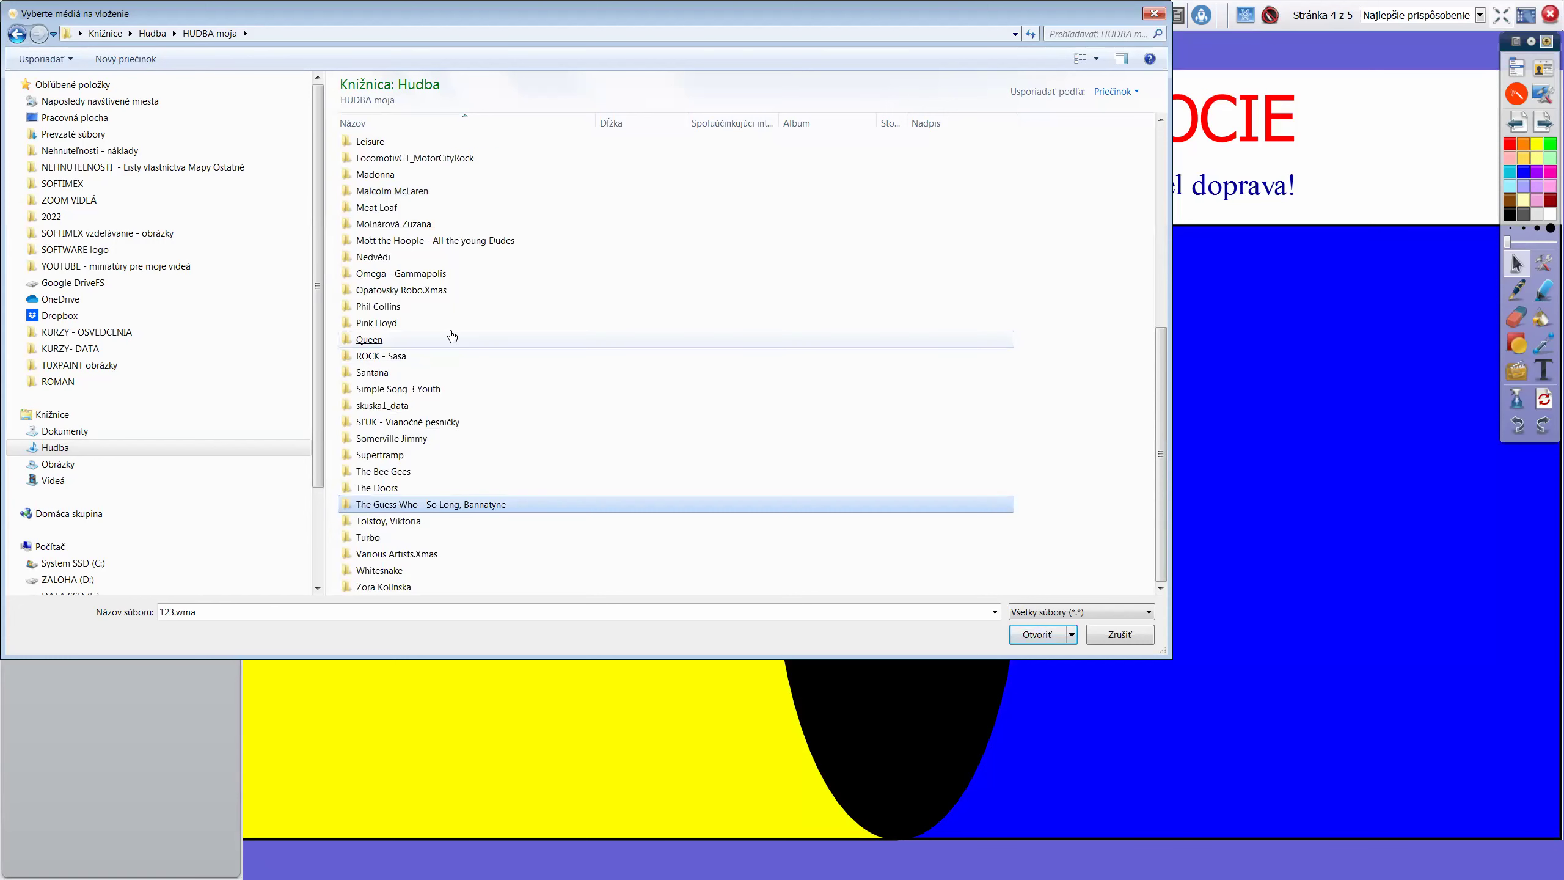
{"action": "scroll", "coordinate": [453, 336], "scroll_direction": "up", "scroll_amount": 7}
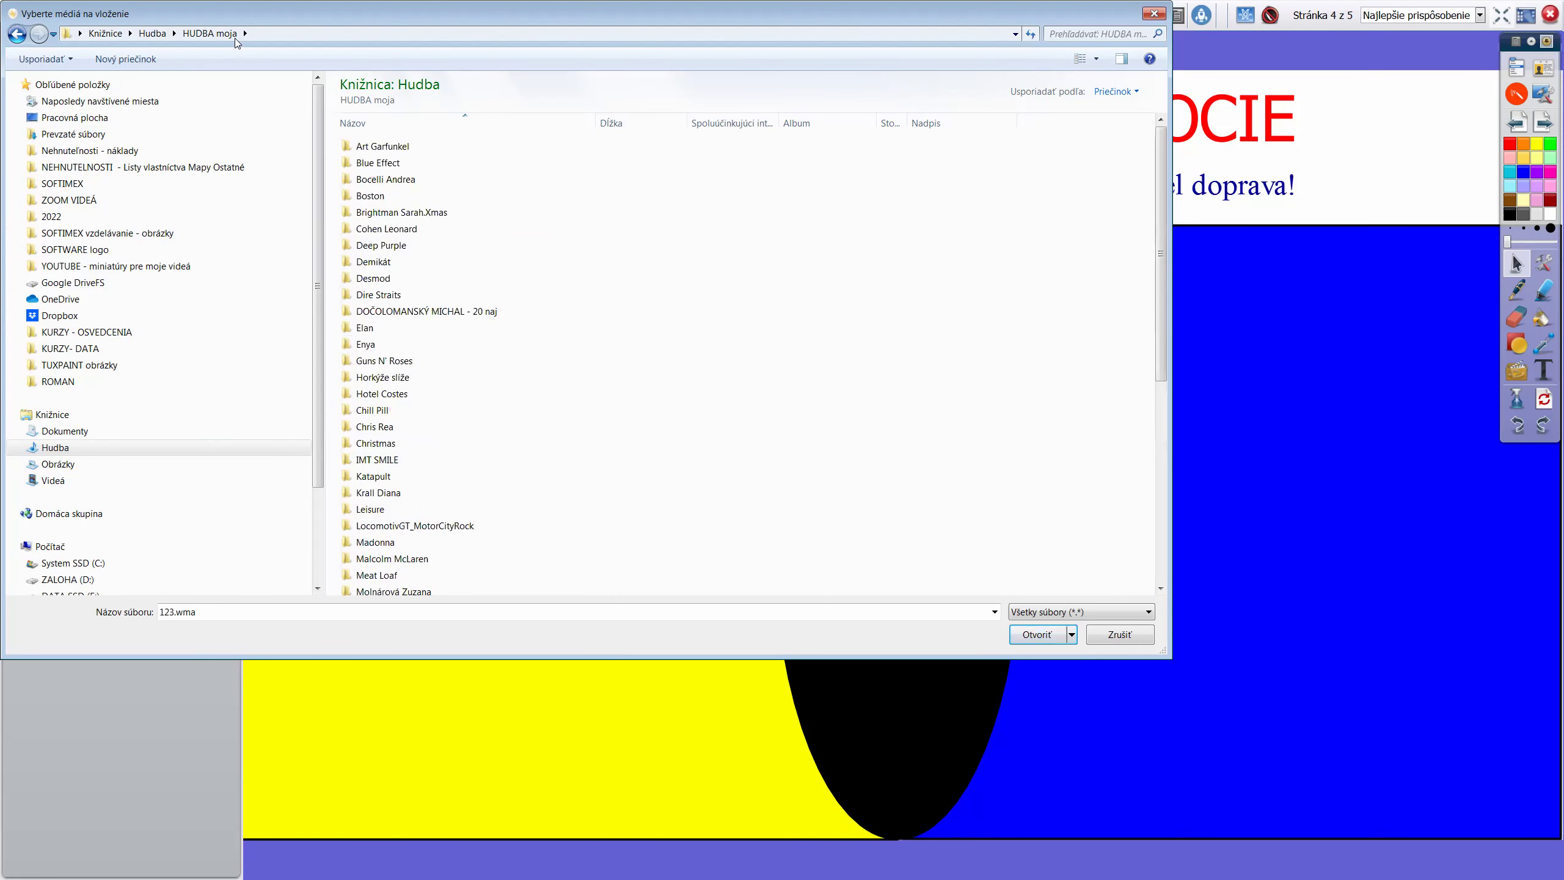
{"action": "left_click", "coordinate": [159, 34]}
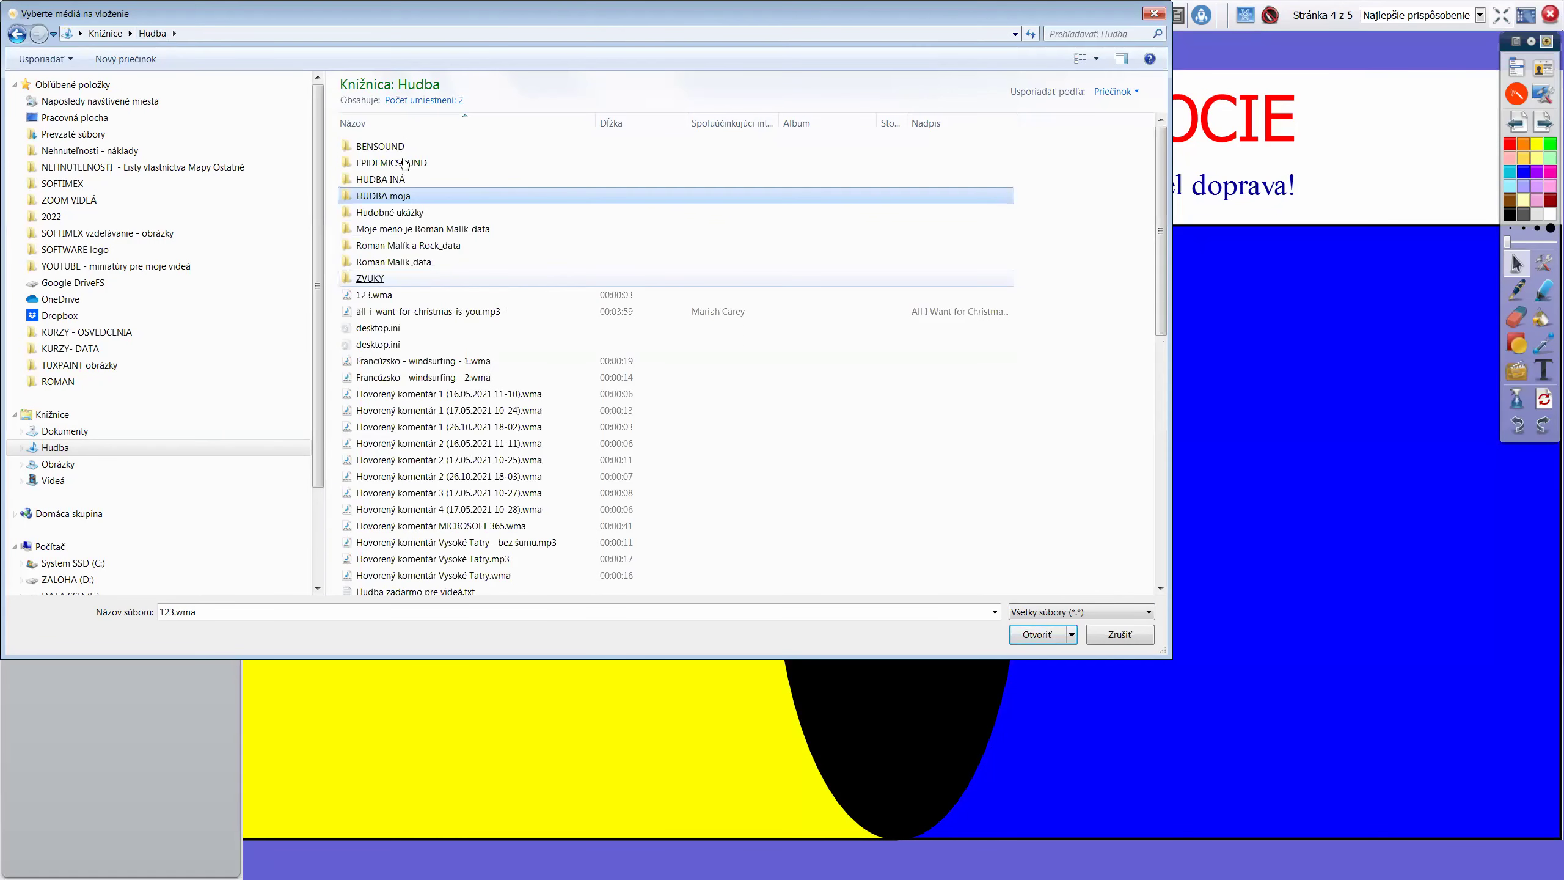
Open the FUNNY HAPPY folder inside EPIDEMICSOUND in the media selection dialog
{"action": "double_click", "coordinate": [395, 162]}
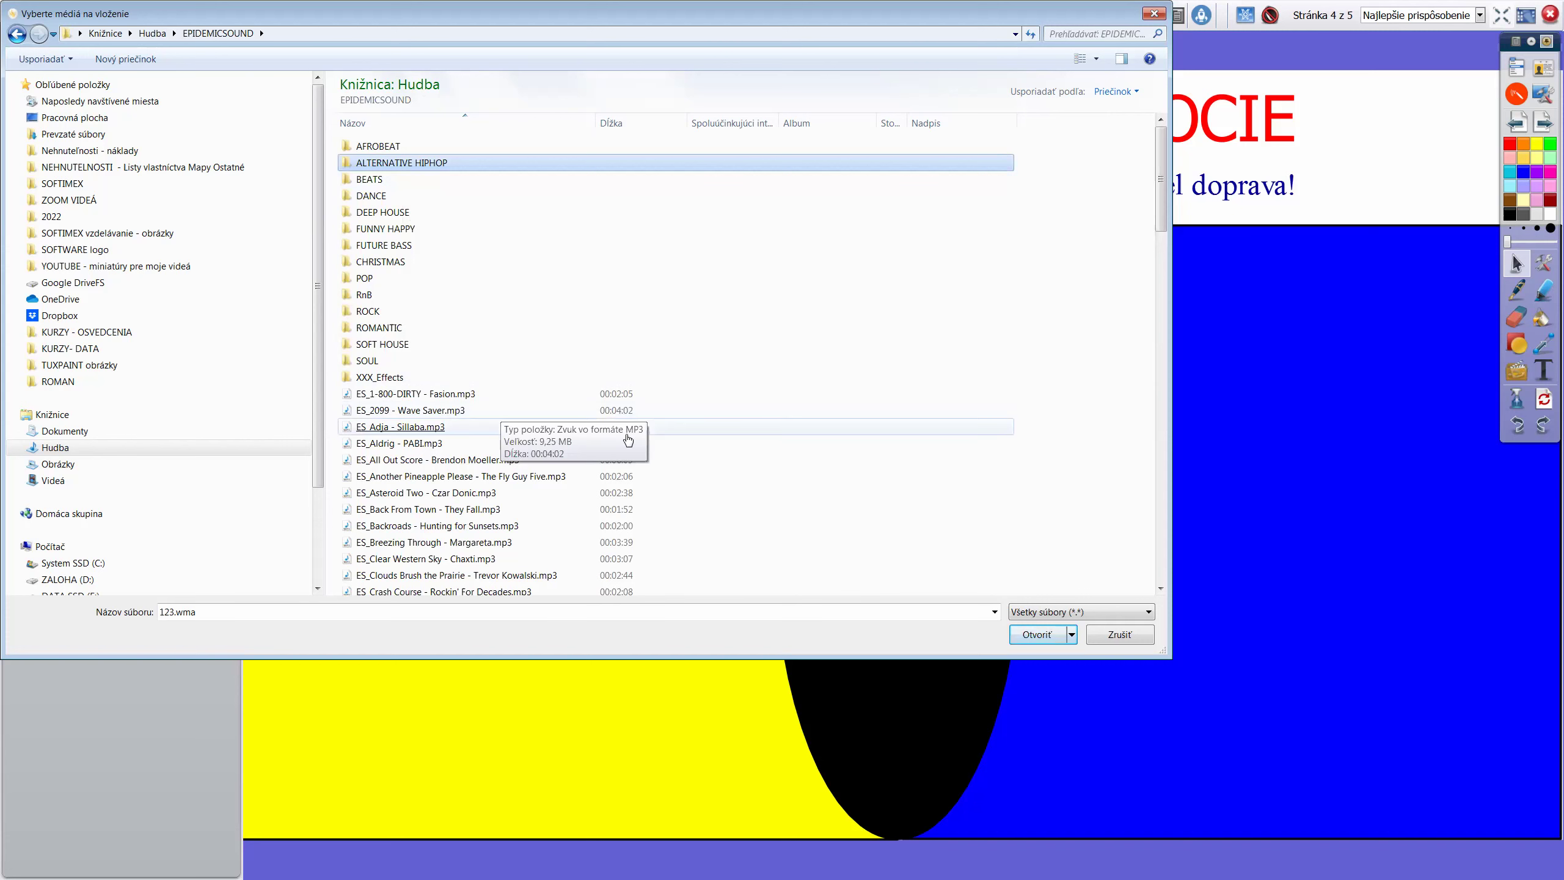
{"action": "left_click", "coordinate": [381, 328]}
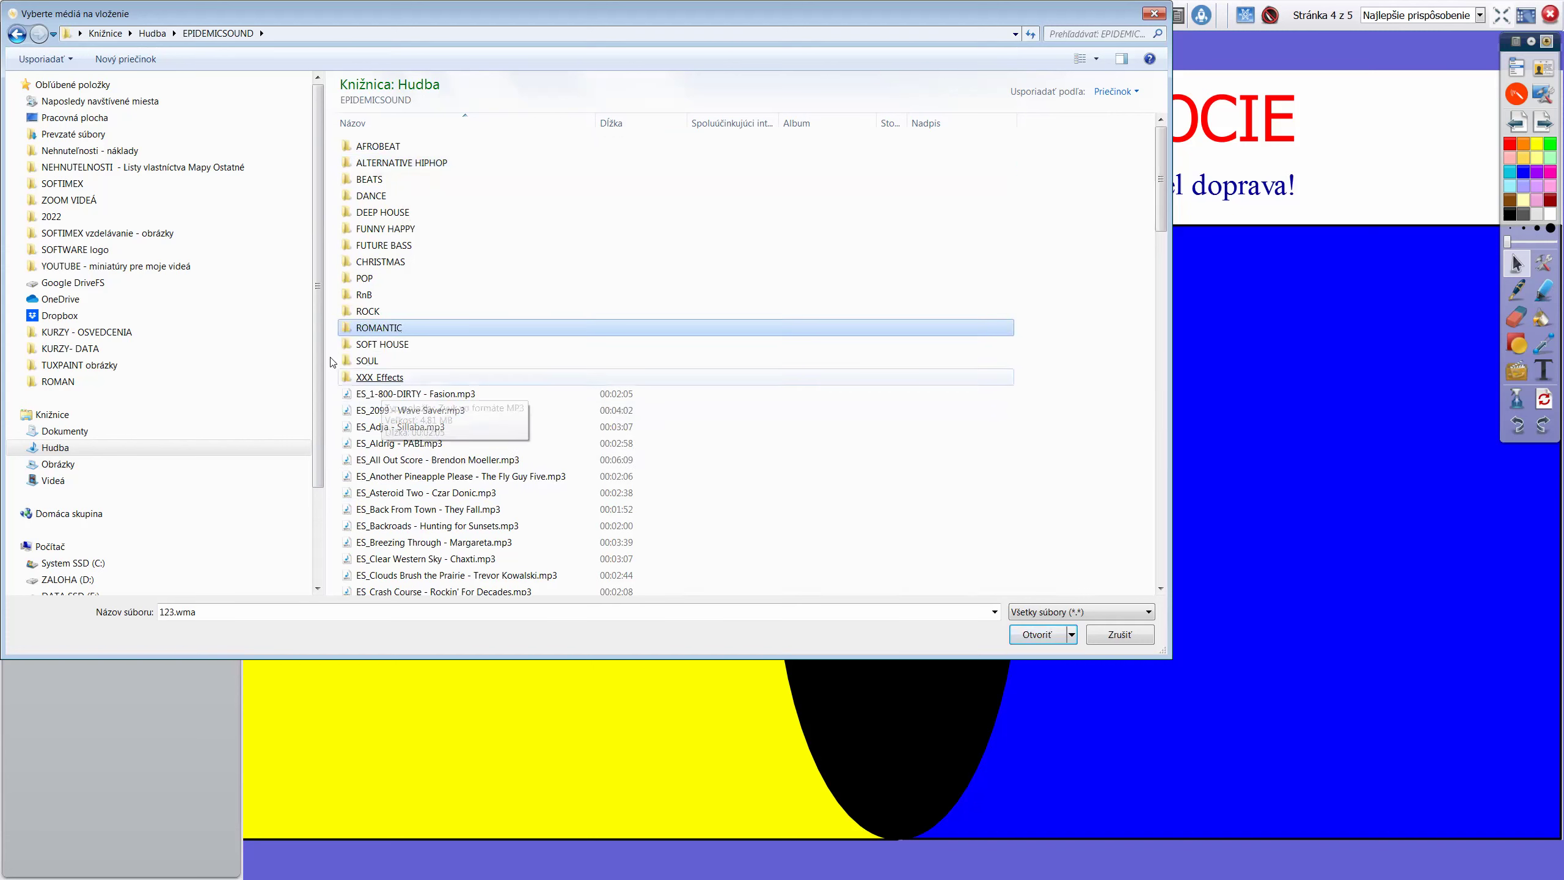
{"action": "double_click", "coordinate": [377, 229]}
{"action": "left_click", "coordinate": [376, 228]}
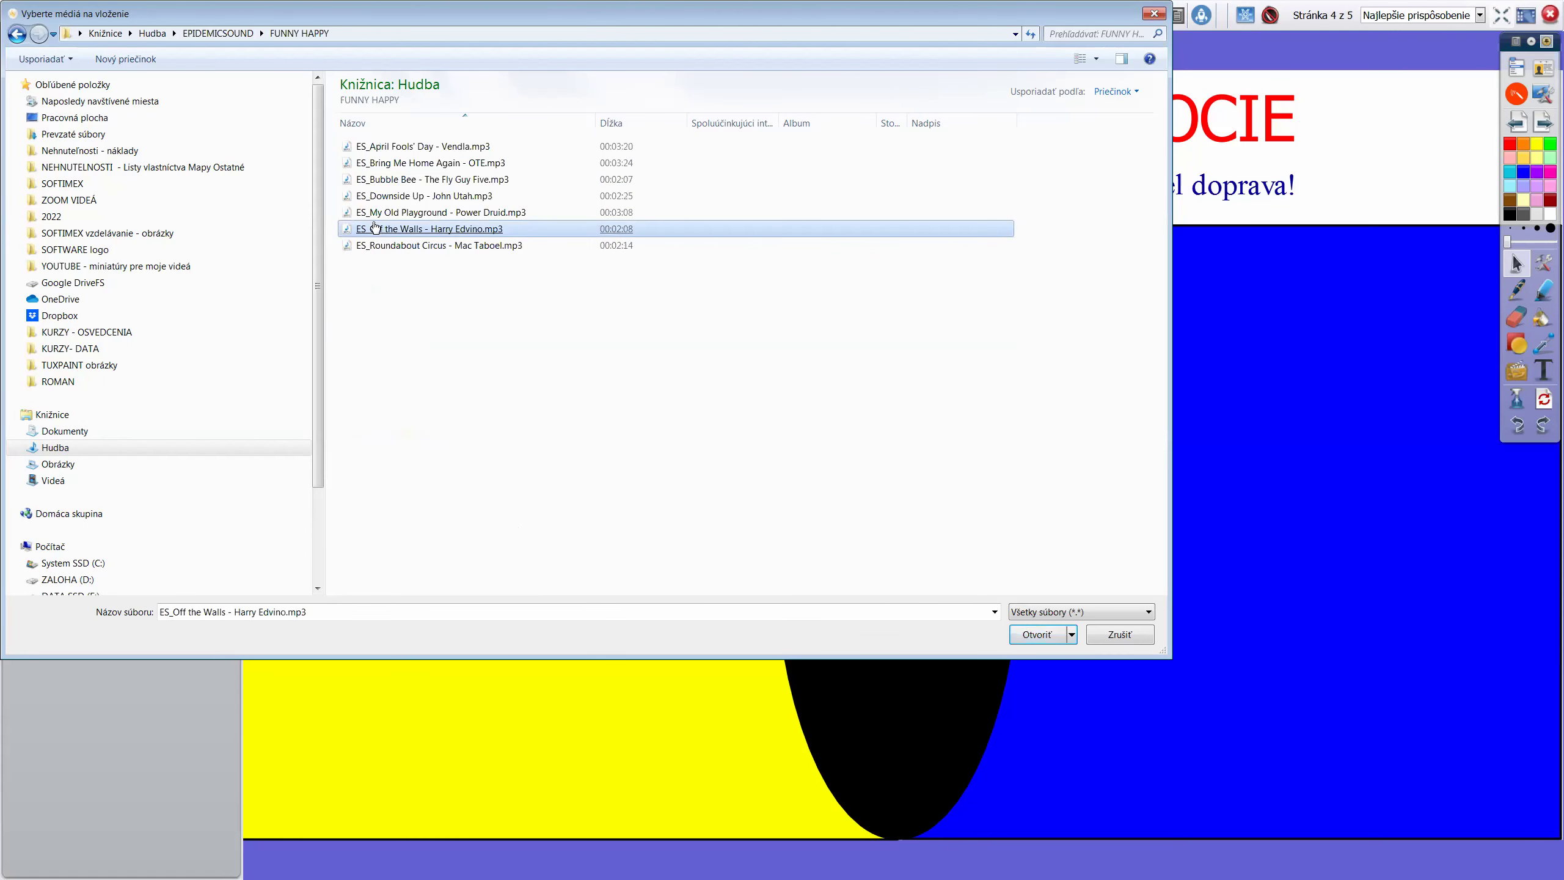
Preview the tracks ES_April Fools' Day, ES_Bring Me Home Again and ES_Bubble Bee one after another, closing the player each time
{"action": "left_click", "coordinate": [395, 148]}
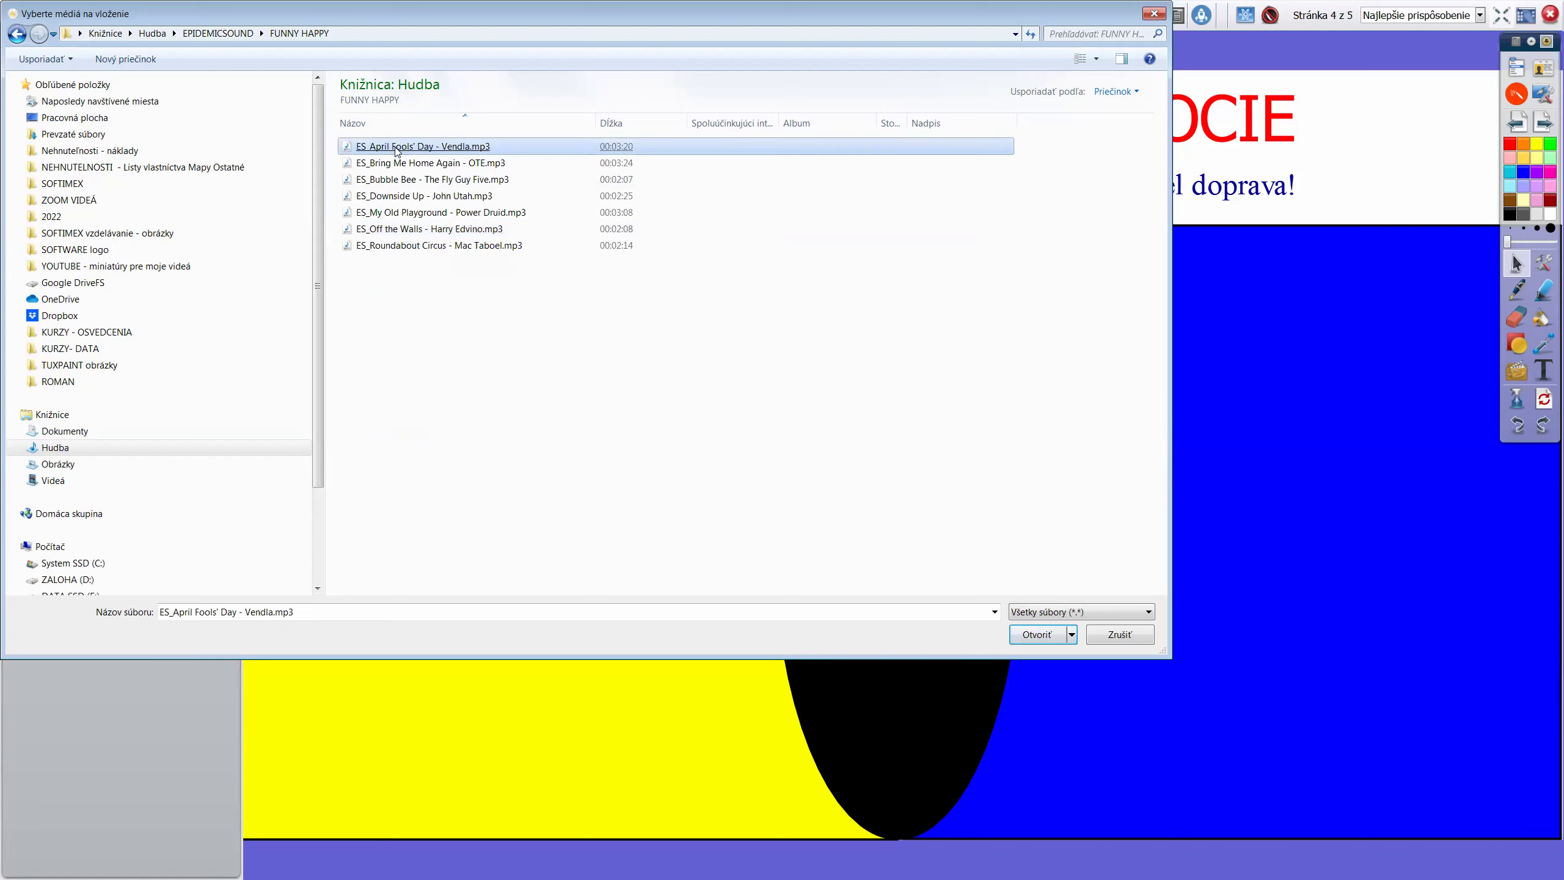
{"action": "right_click", "coordinate": [395, 149]}
{"action": "left_click", "coordinate": [434, 177]}
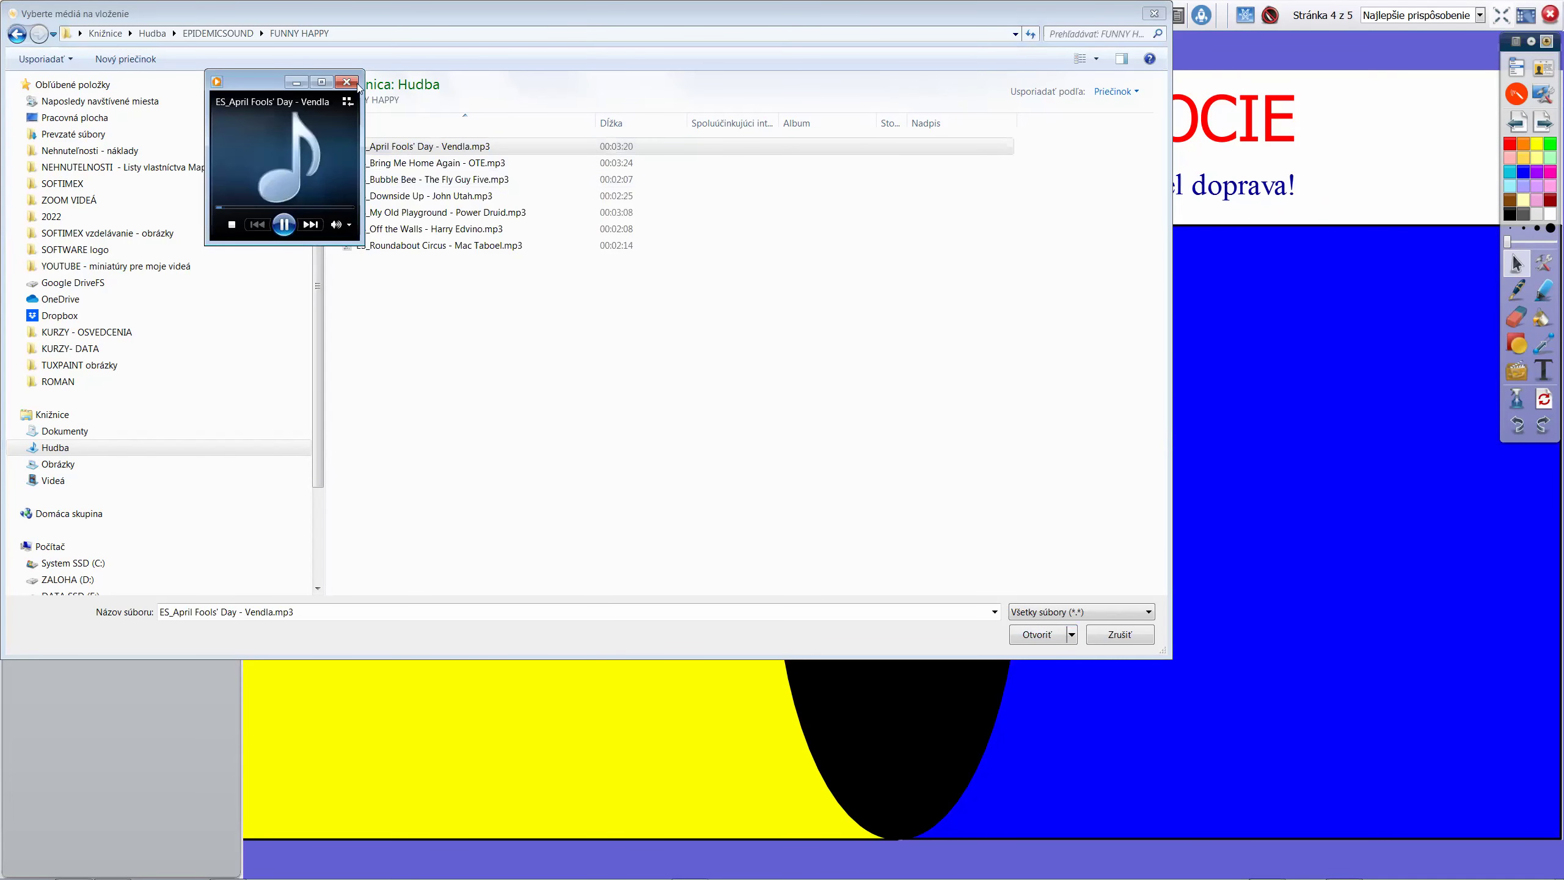
{"action": "left_click", "coordinate": [347, 82]}
{"action": "left_click", "coordinate": [402, 164]}
{"action": "right_click", "coordinate": [402, 163]}
{"action": "left_click", "coordinate": [441, 195]}
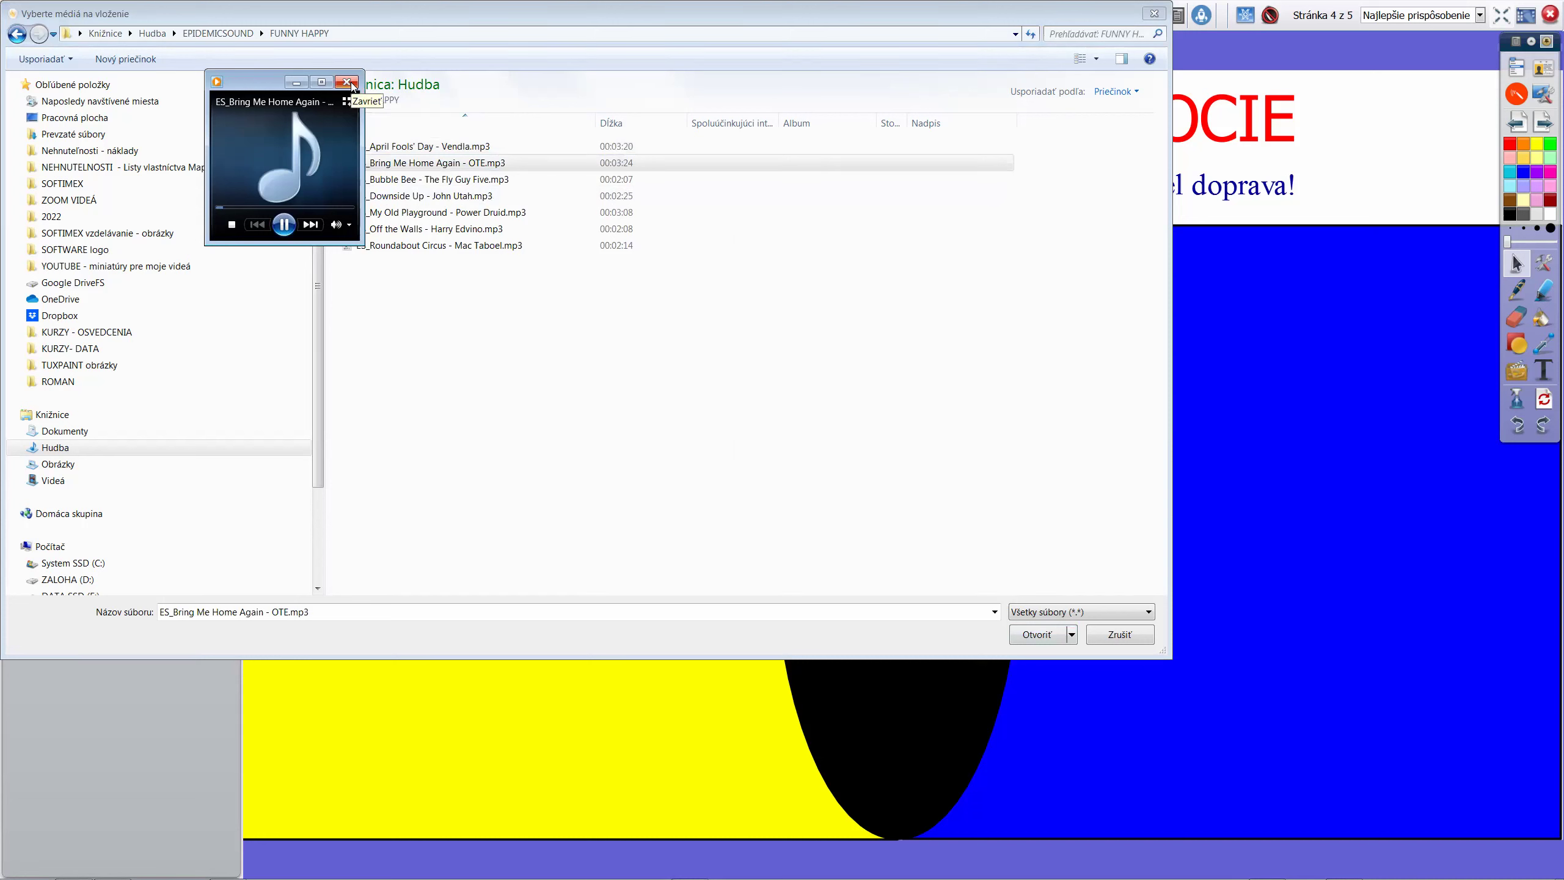
{"action": "left_click", "coordinate": [351, 84]}
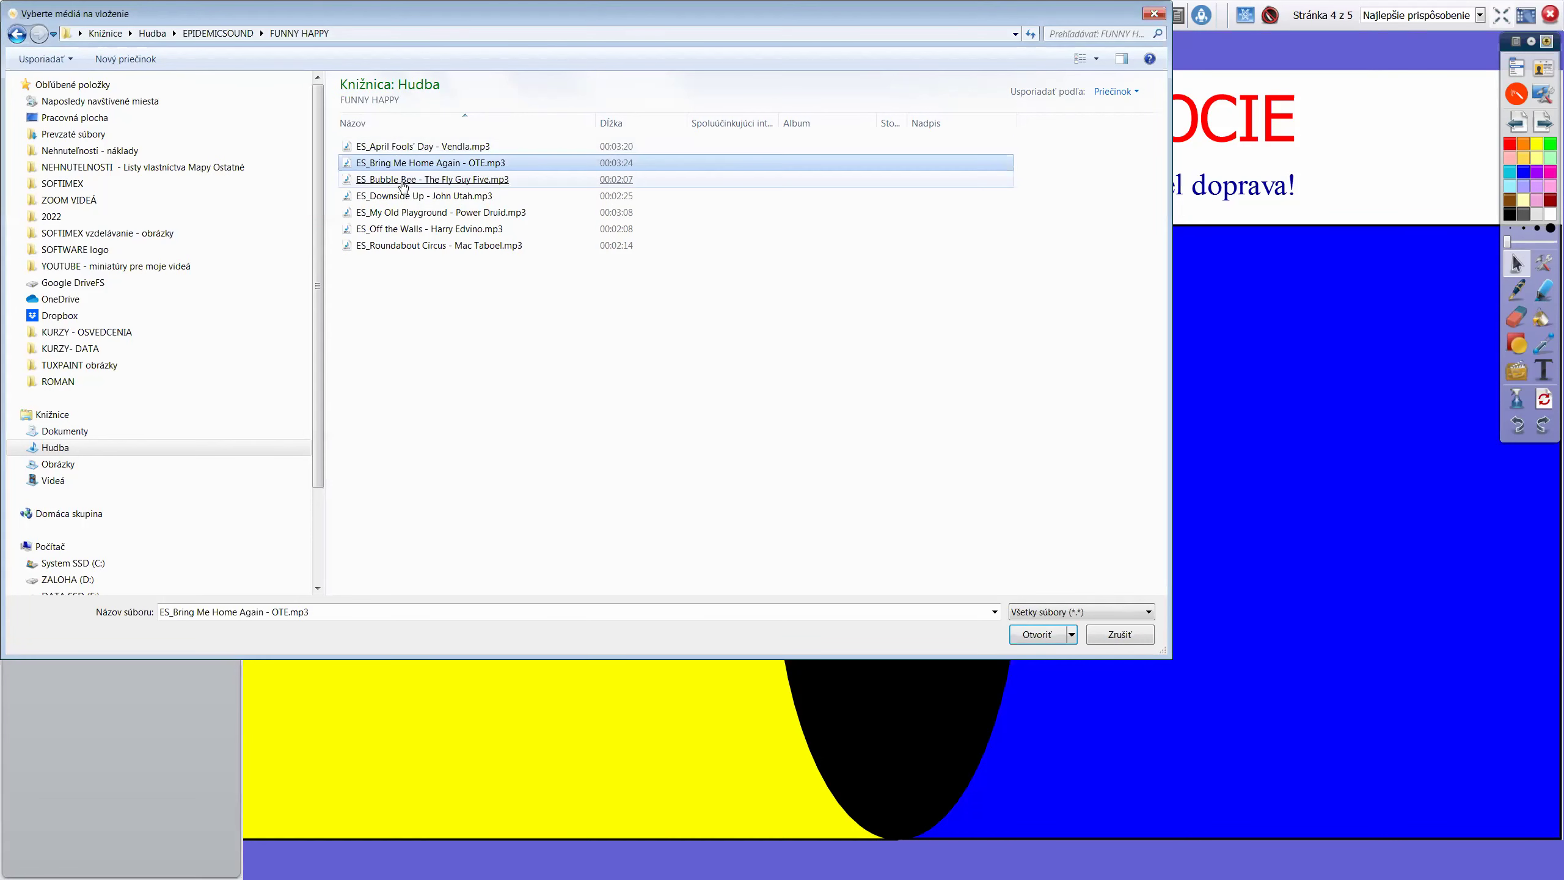
{"action": "double_click", "coordinate": [431, 179]}
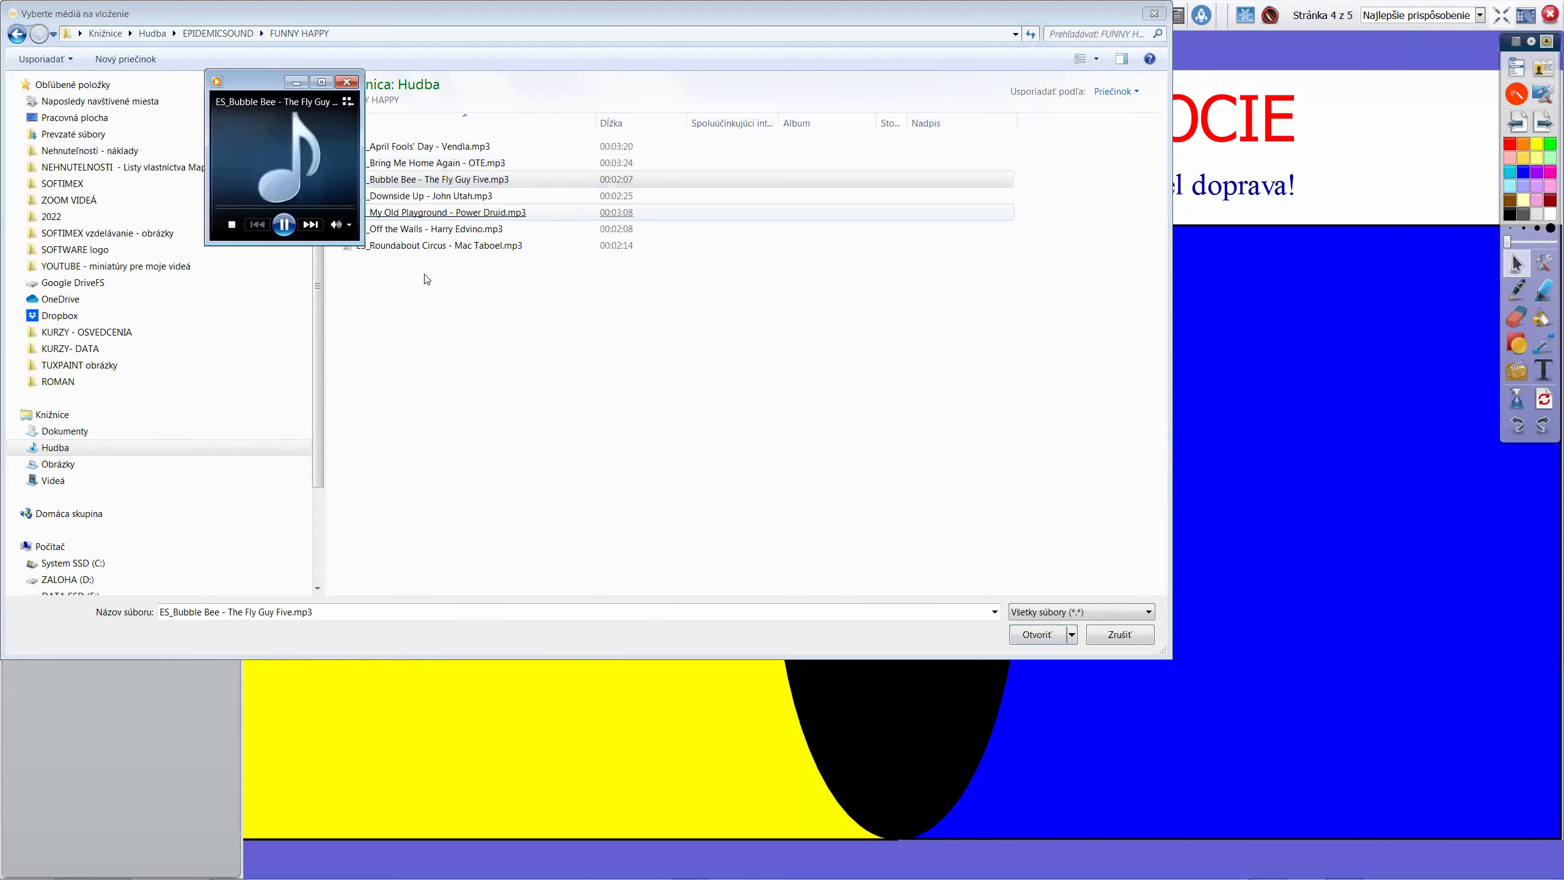
{"action": "left_click", "coordinate": [346, 82]}
Insert the ES_Bubble Bee track, place its icon on the white area above H, and move the title's sound icon directly beside the title
{"action": "double_click", "coordinate": [378, 180]}
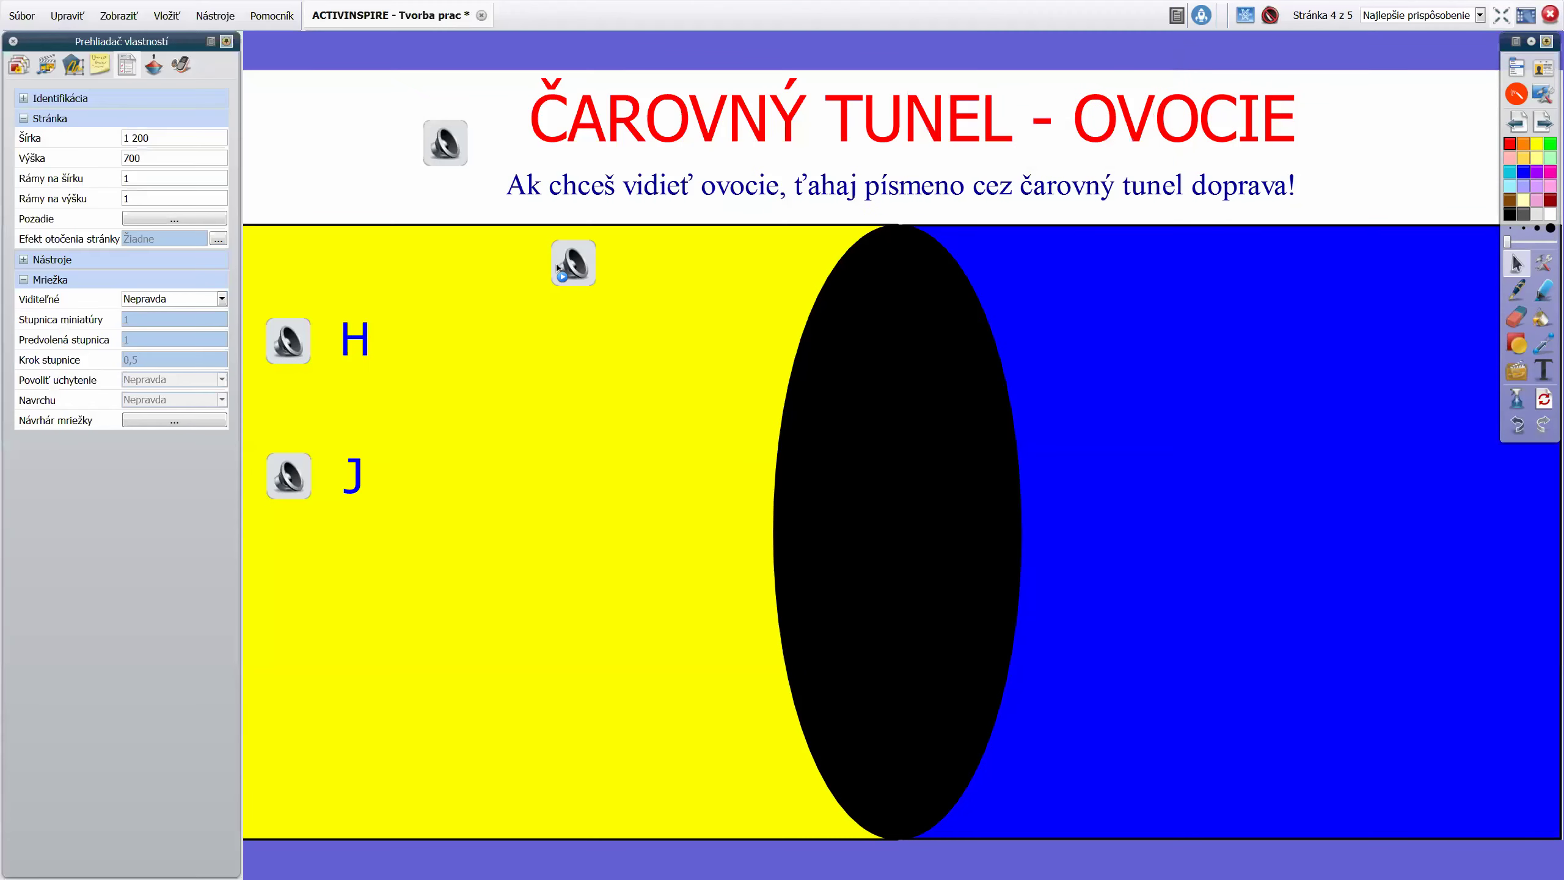
{"action": "left_click_drag", "start_coordinate": [579, 270], "coordinate": [301, 152]}
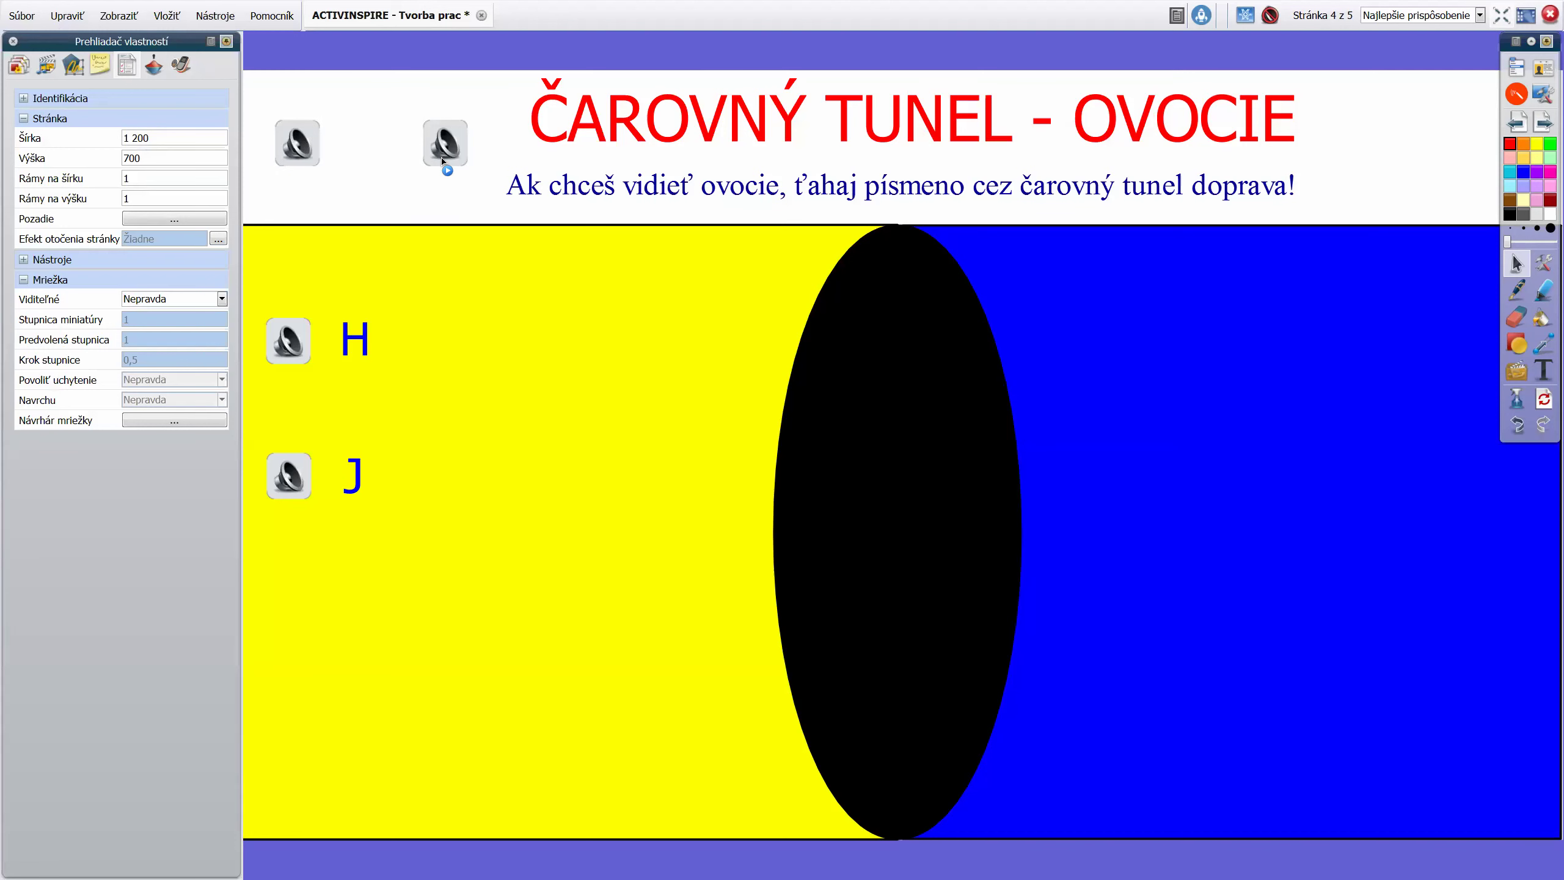
{"action": "left_click_drag", "start_coordinate": [453, 155], "coordinate": [507, 138]}
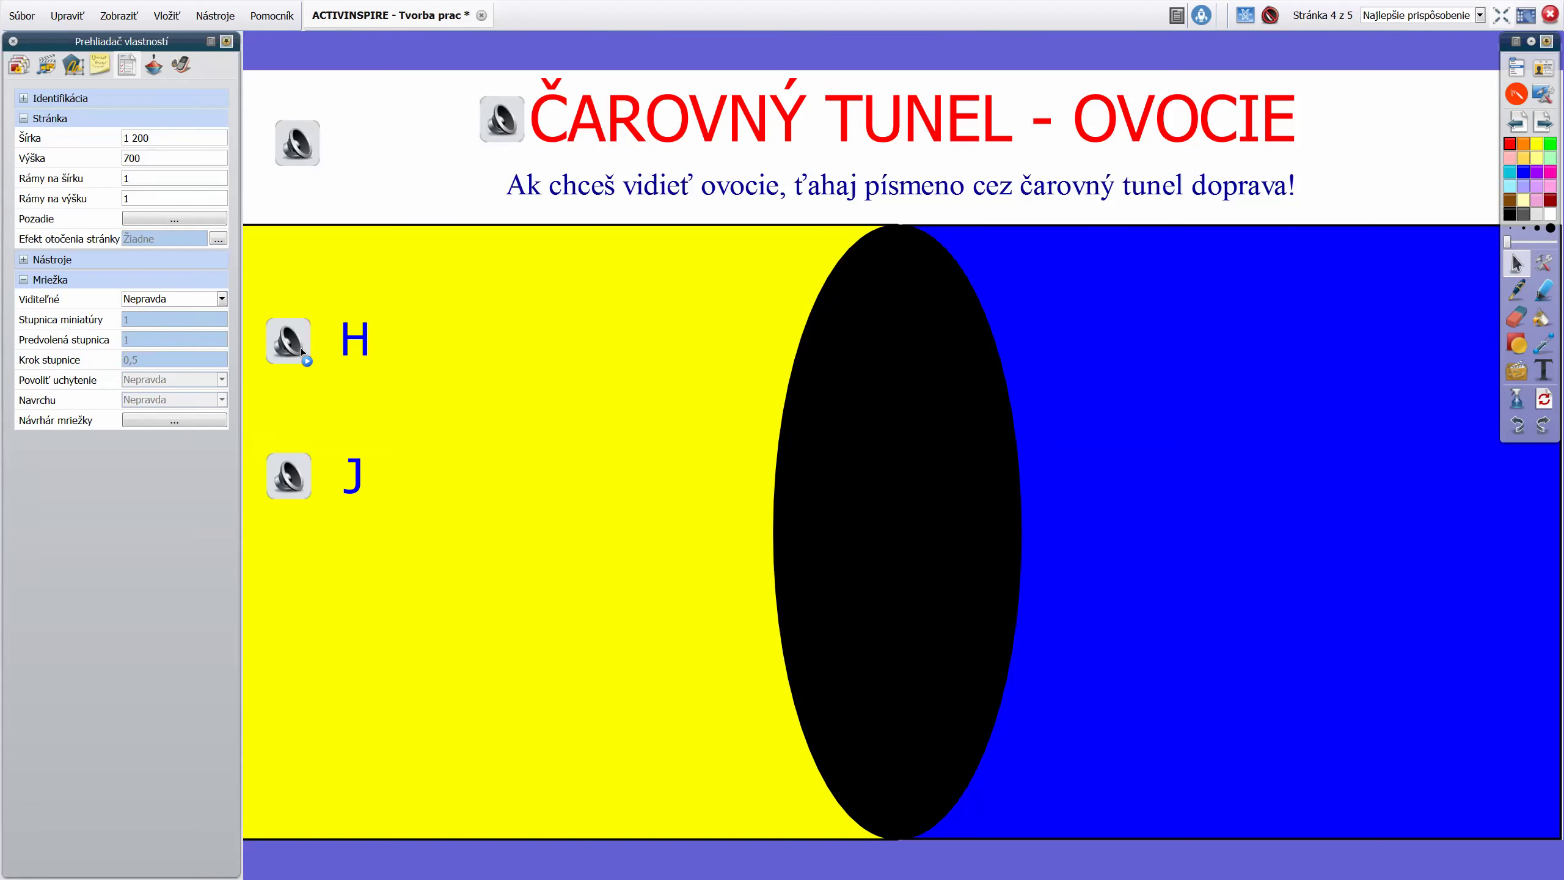
{"action": "mouse_move", "coordinate": [301, 482]}
{"action": "mouse_move", "coordinate": [297, 345]}
{"action": "mouse_move", "coordinate": [307, 142]}
{"action": "left_click_drag", "start_coordinate": [274, 95], "coordinate": [327, 195]}
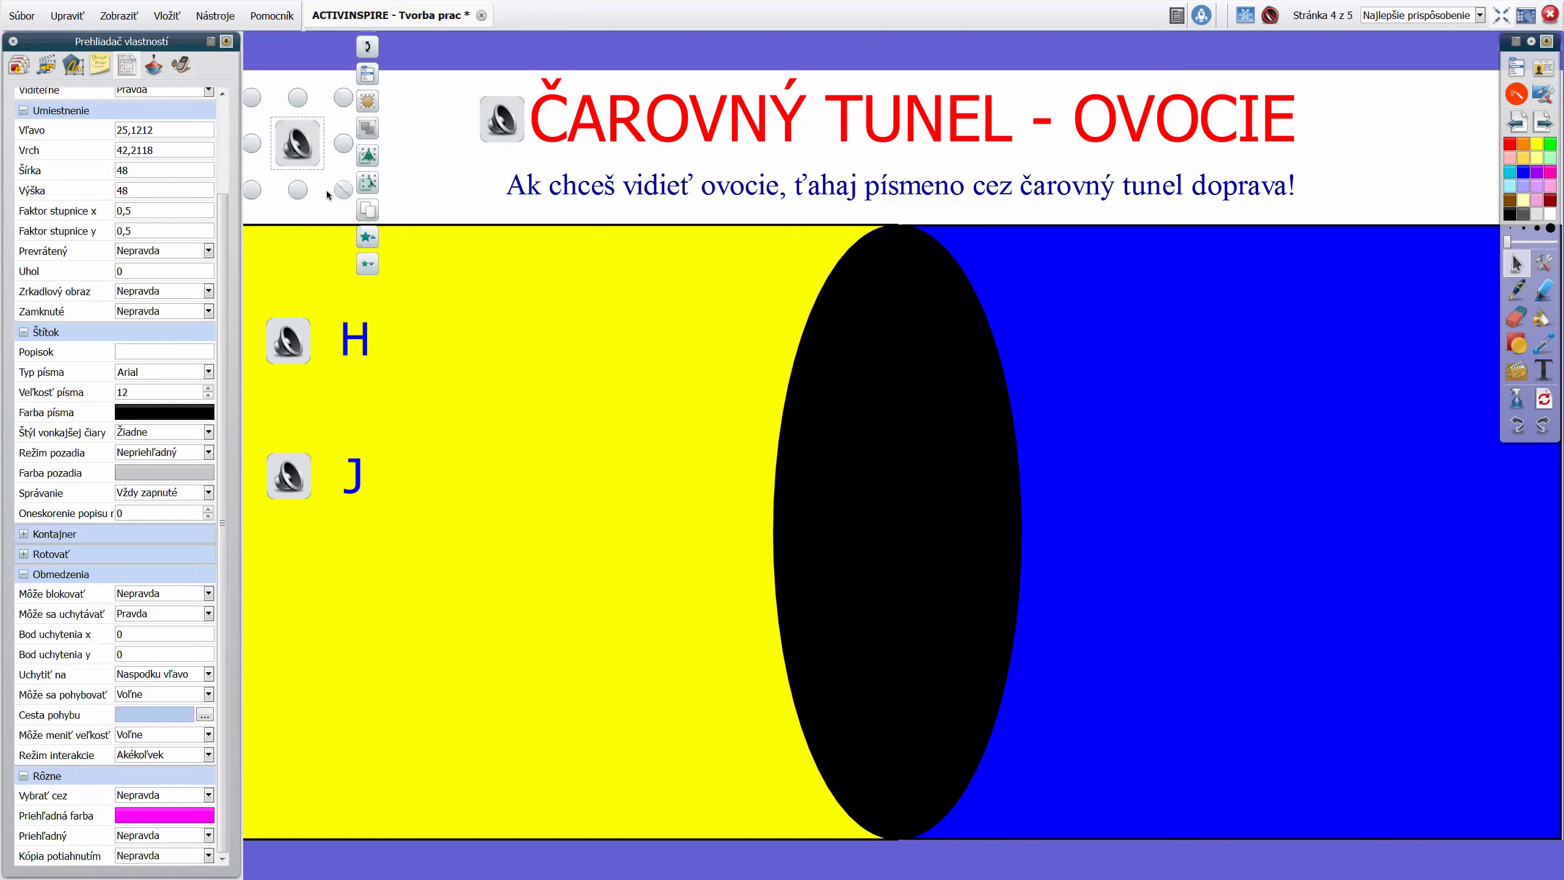
{"action": "right_click", "coordinate": [285, 145]}
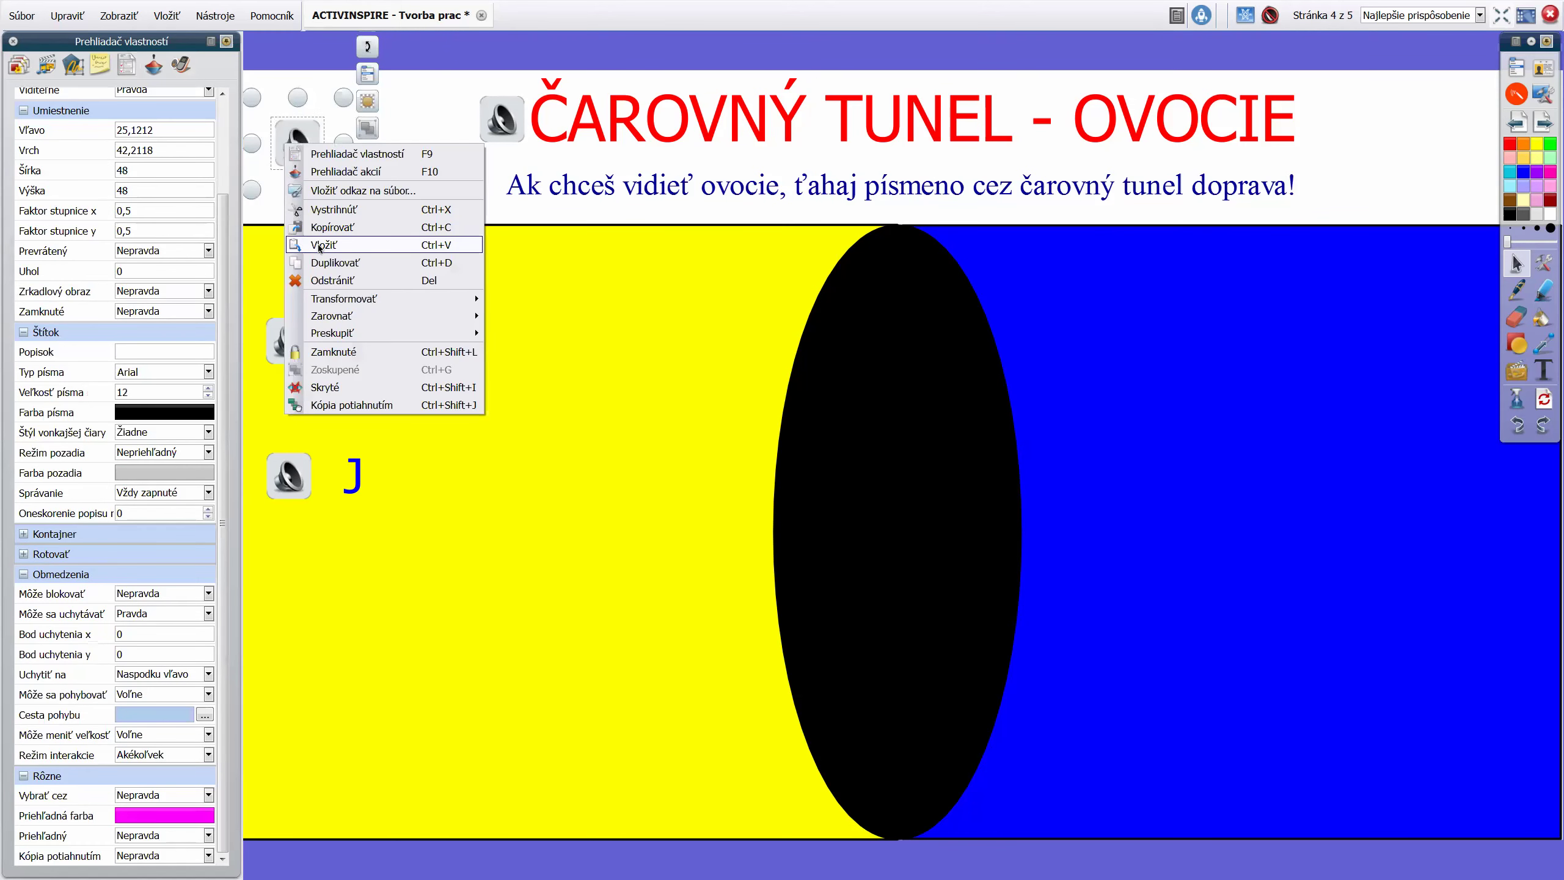
{"action": "left_click", "coordinate": [433, 75]}
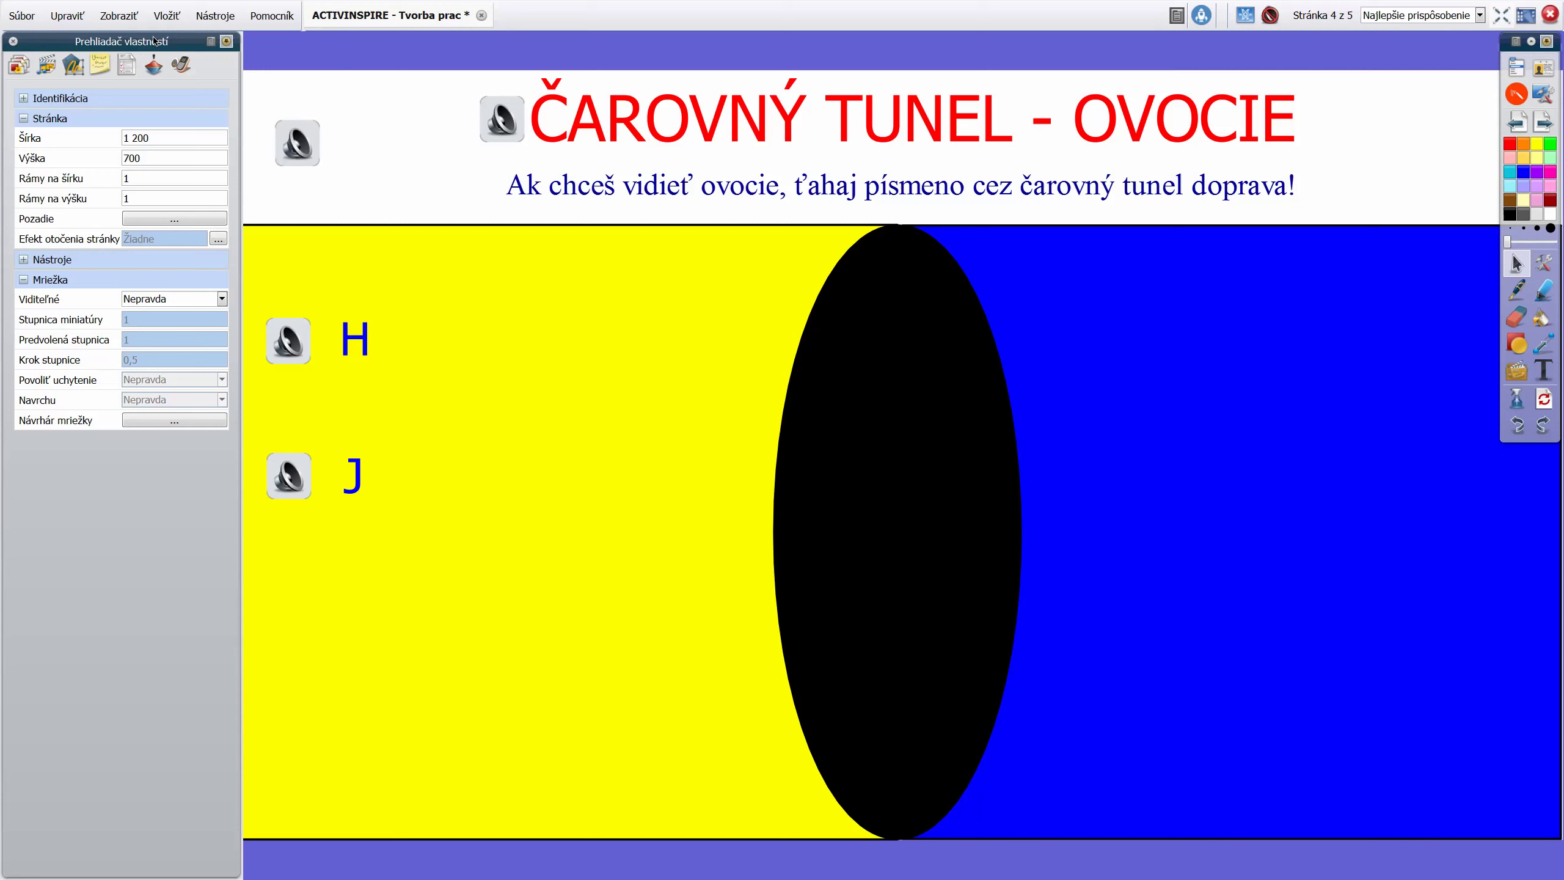
Enable the Zobraziť ovládač zvuku option in the Multimédiá settings of the Autorstvo profile
{"action": "left_click", "coordinate": [22, 15]}
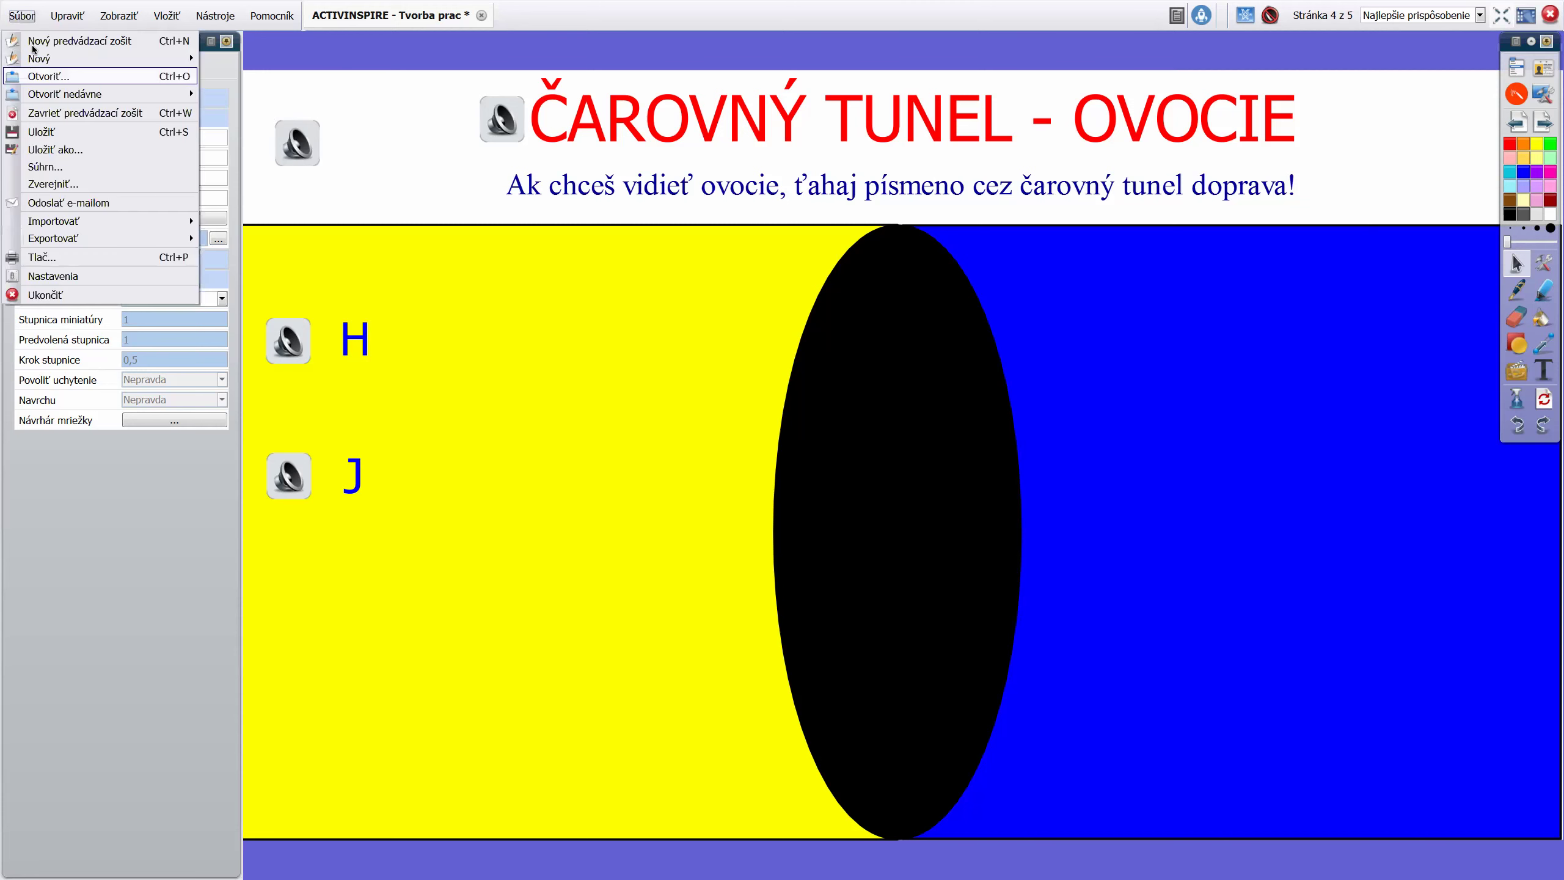
{"action": "left_click", "coordinate": [33, 276]}
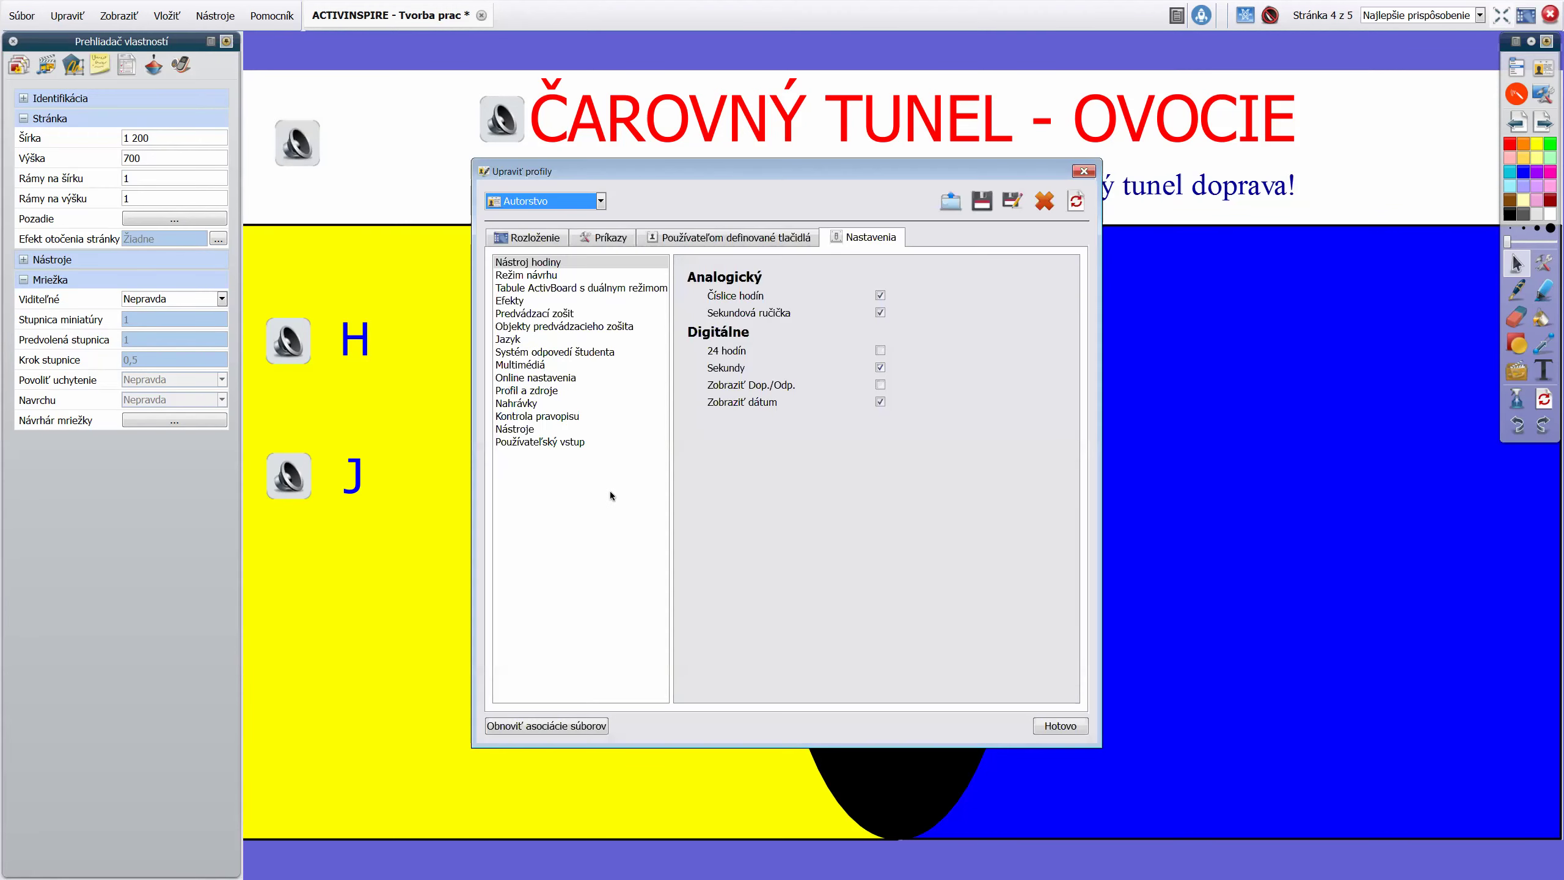
{"action": "left_click", "coordinate": [533, 366]}
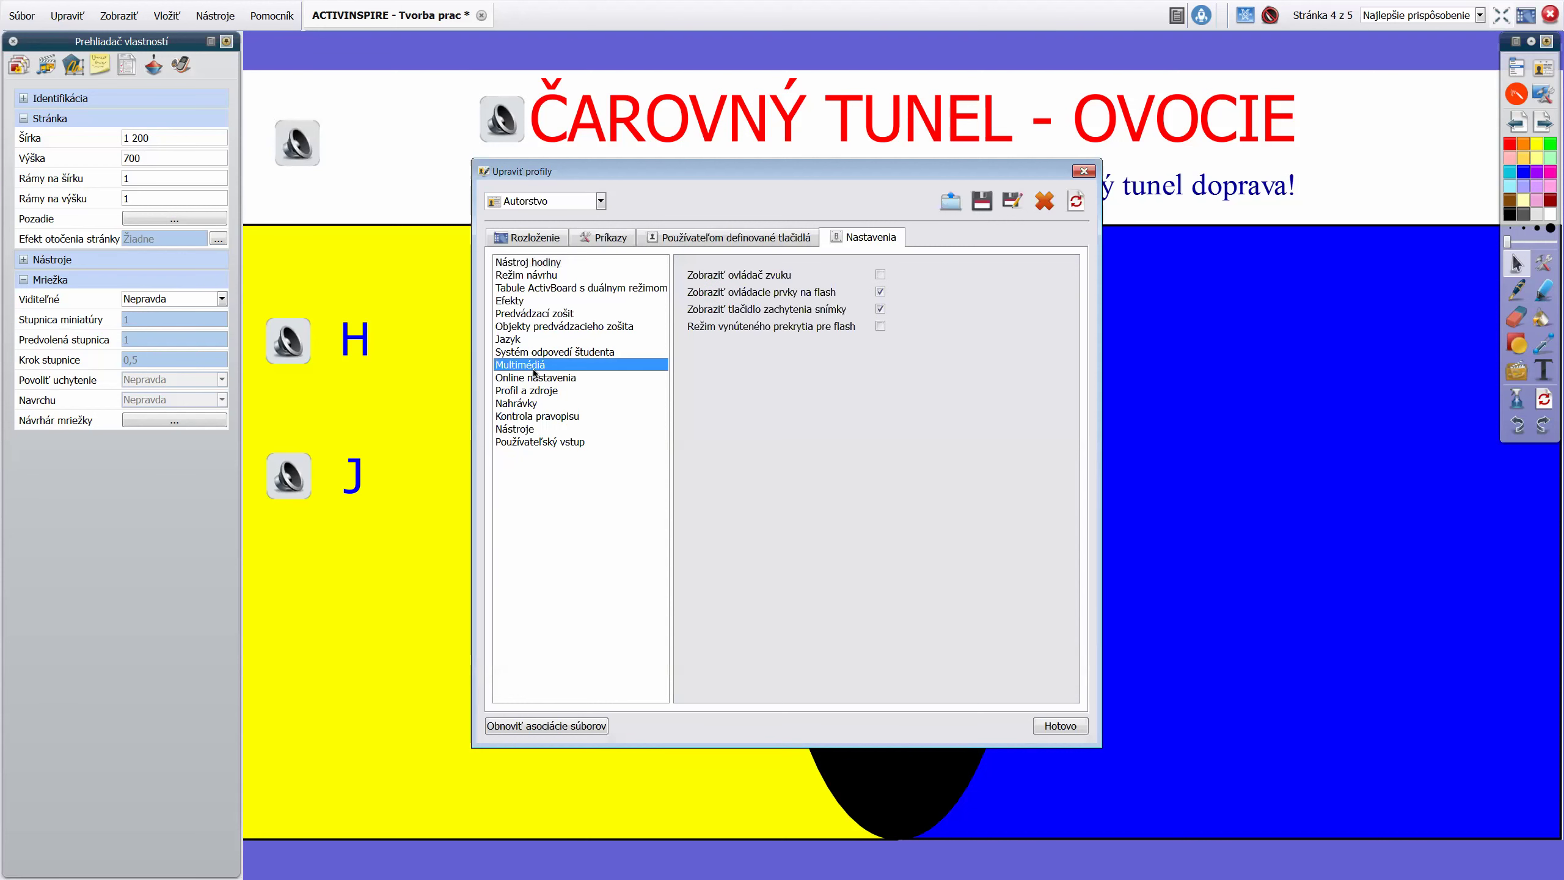
{"action": "left_click", "coordinate": [881, 274]}
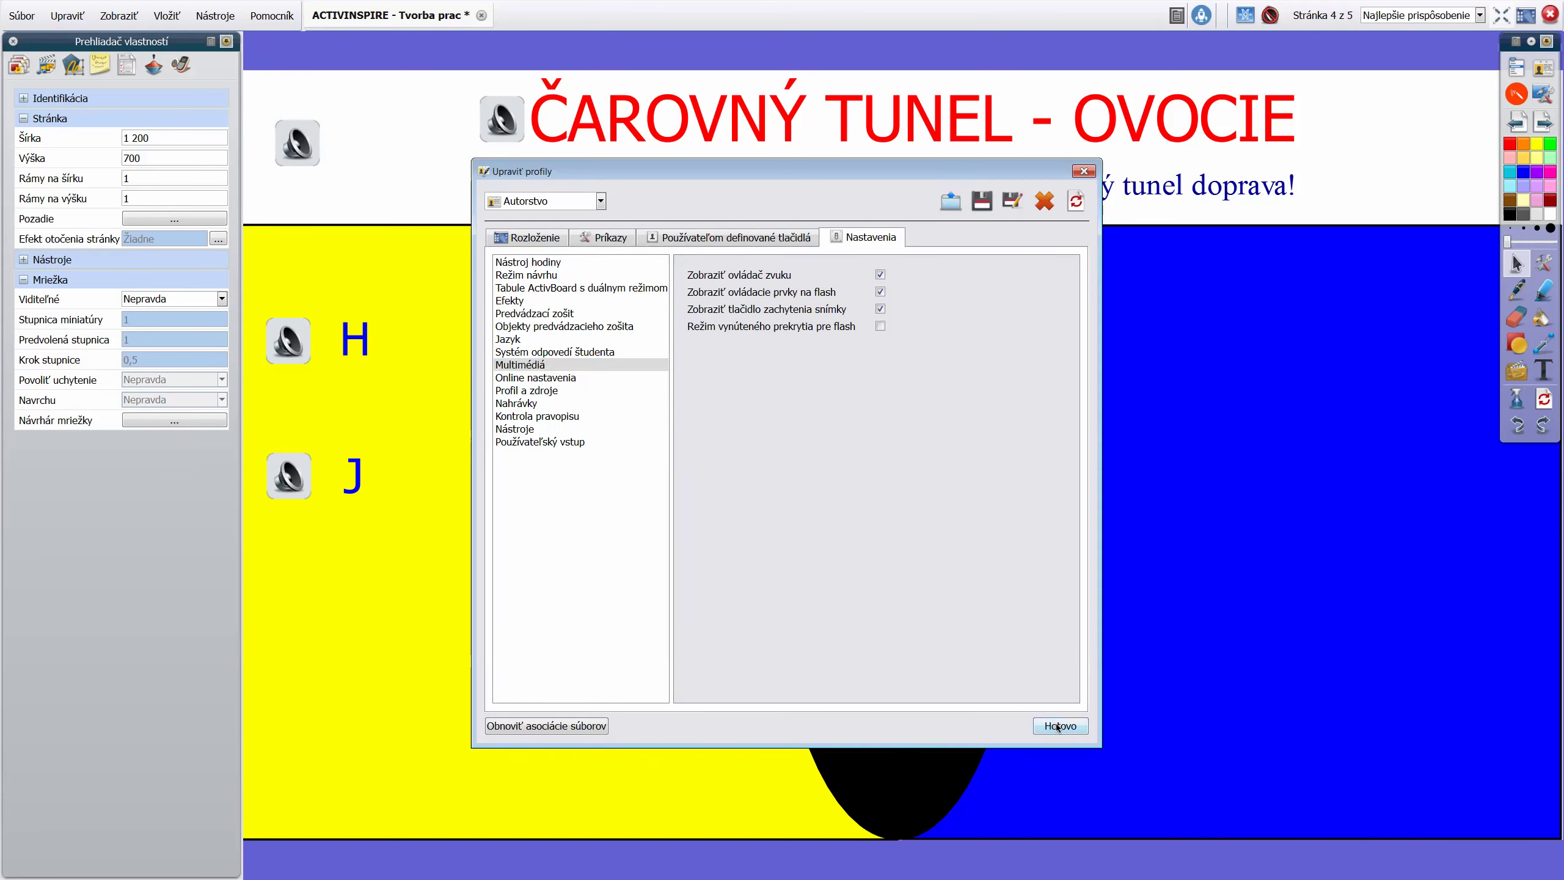
{"action": "key", "text": "Return"}
Test the sound controller by playing the music track and the recording in front of the letter H, and close the controller
{"action": "left_click", "coordinate": [308, 145]}
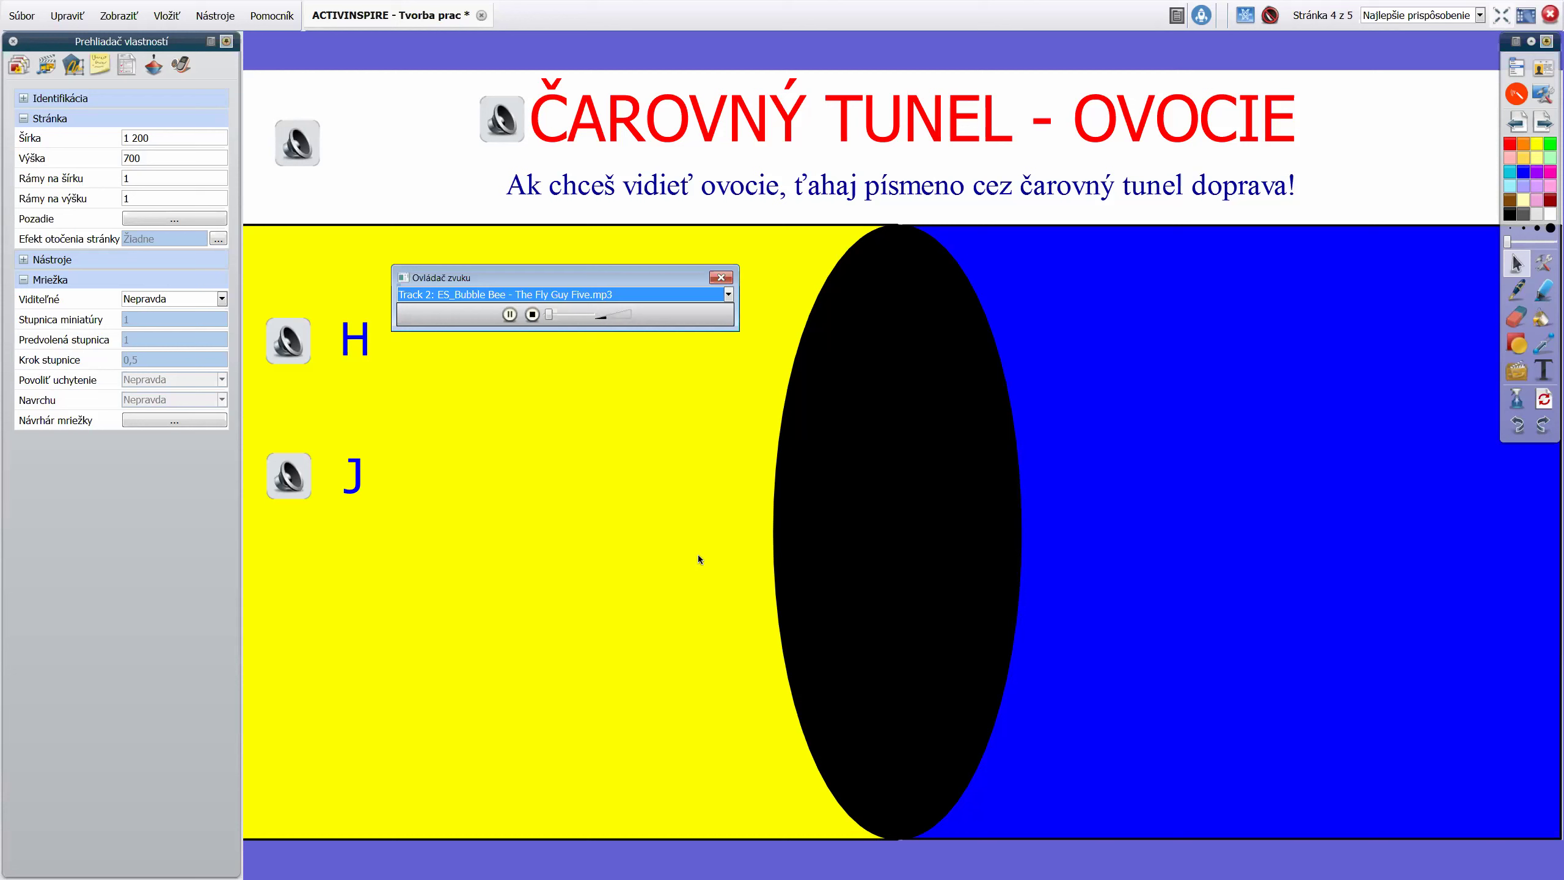
{"action": "left_click_drag", "start_coordinate": [569, 273], "coordinate": [525, 217]}
{"action": "left_click", "coordinate": [302, 348]}
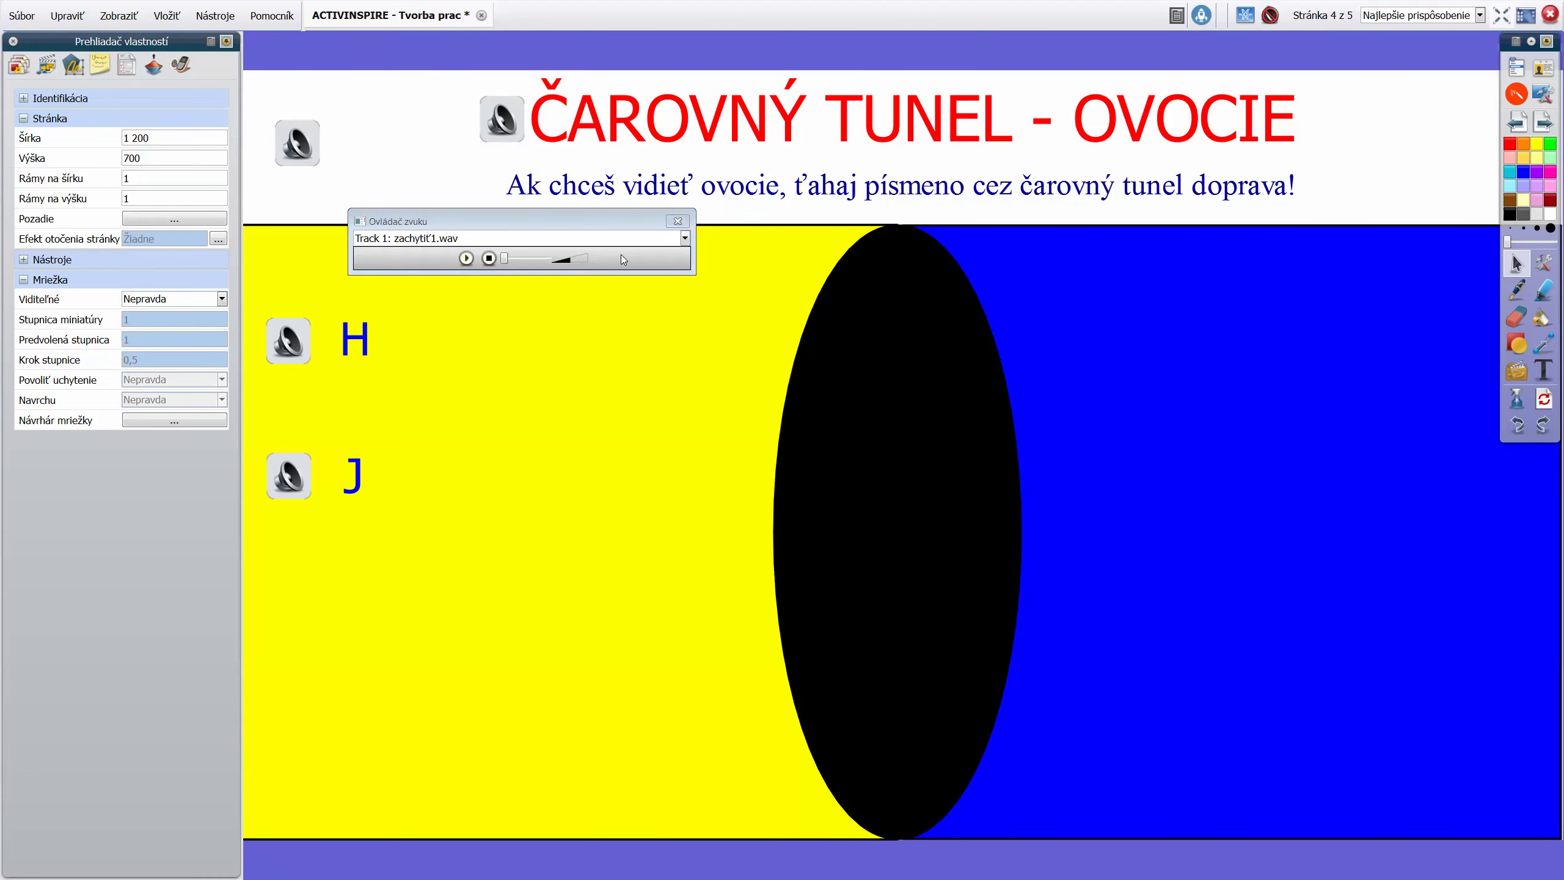
{"action": "left_click", "coordinate": [678, 222]}
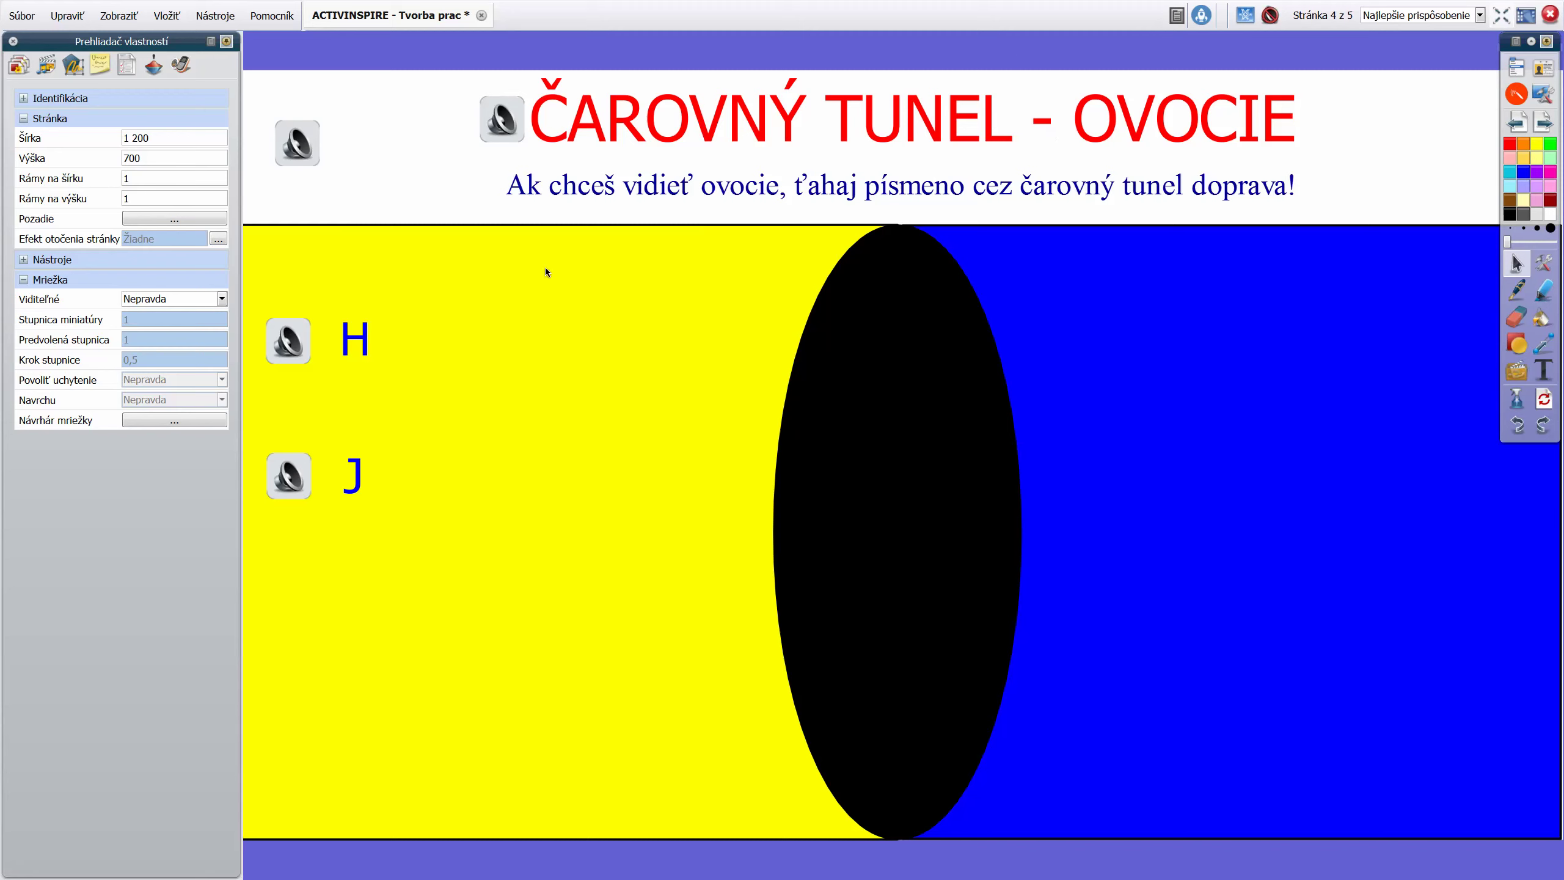
Disable the Zobraziť ovládač zvuku option in the Multimédiá settings of the Autorstvo profile, and reload the fruit page via page 3
{"action": "left_click", "coordinate": [18, 15]}
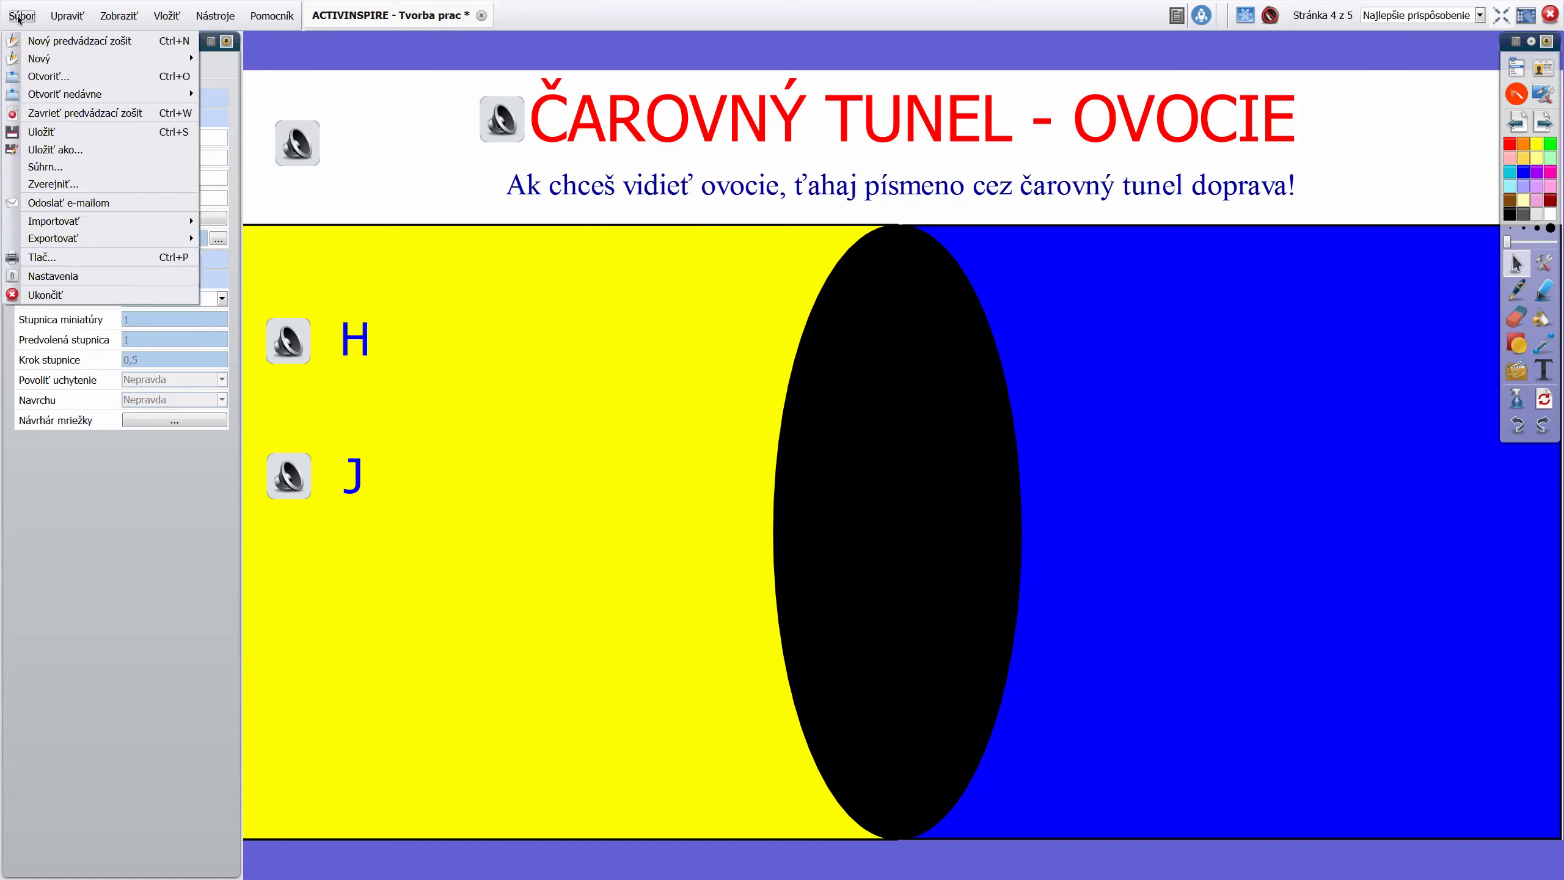
{"action": "left_click", "coordinate": [69, 278]}
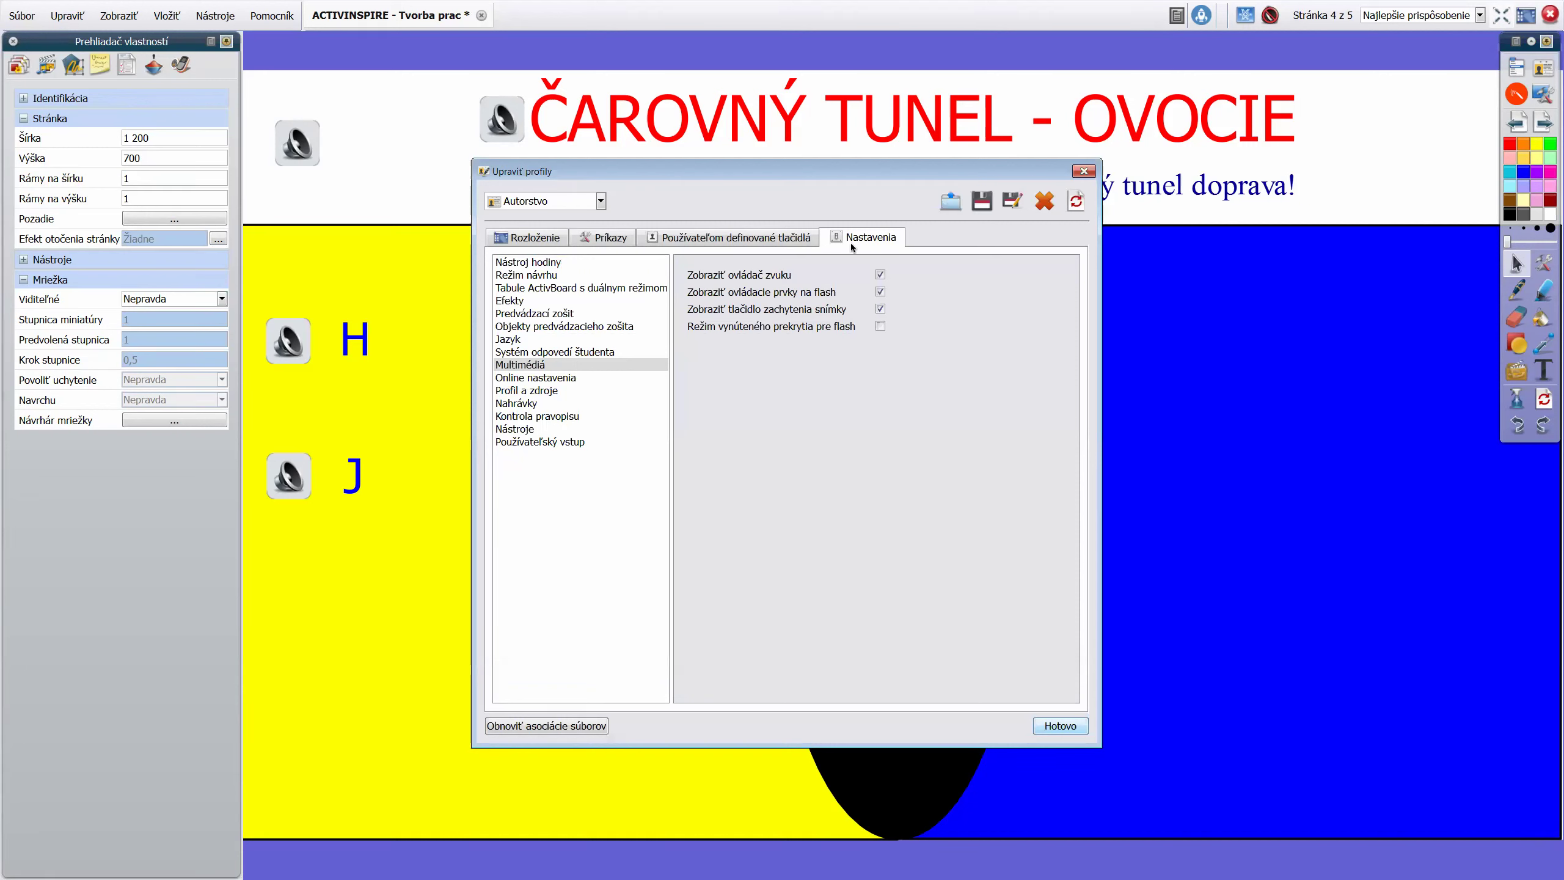
{"action": "left_click", "coordinate": [531, 363]}
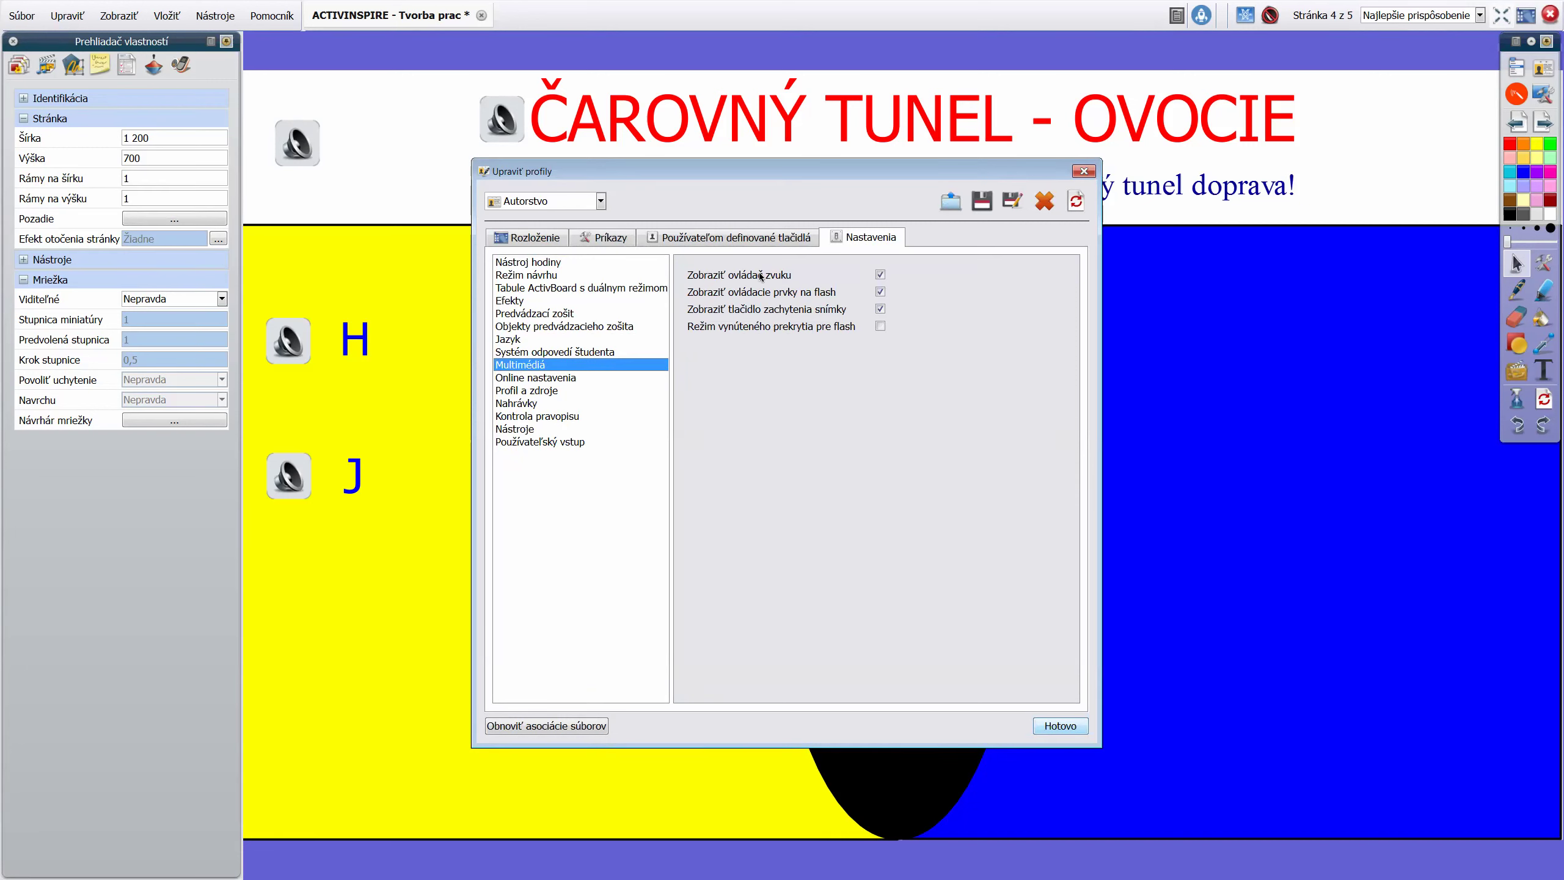
{"action": "left_click", "coordinate": [881, 275]}
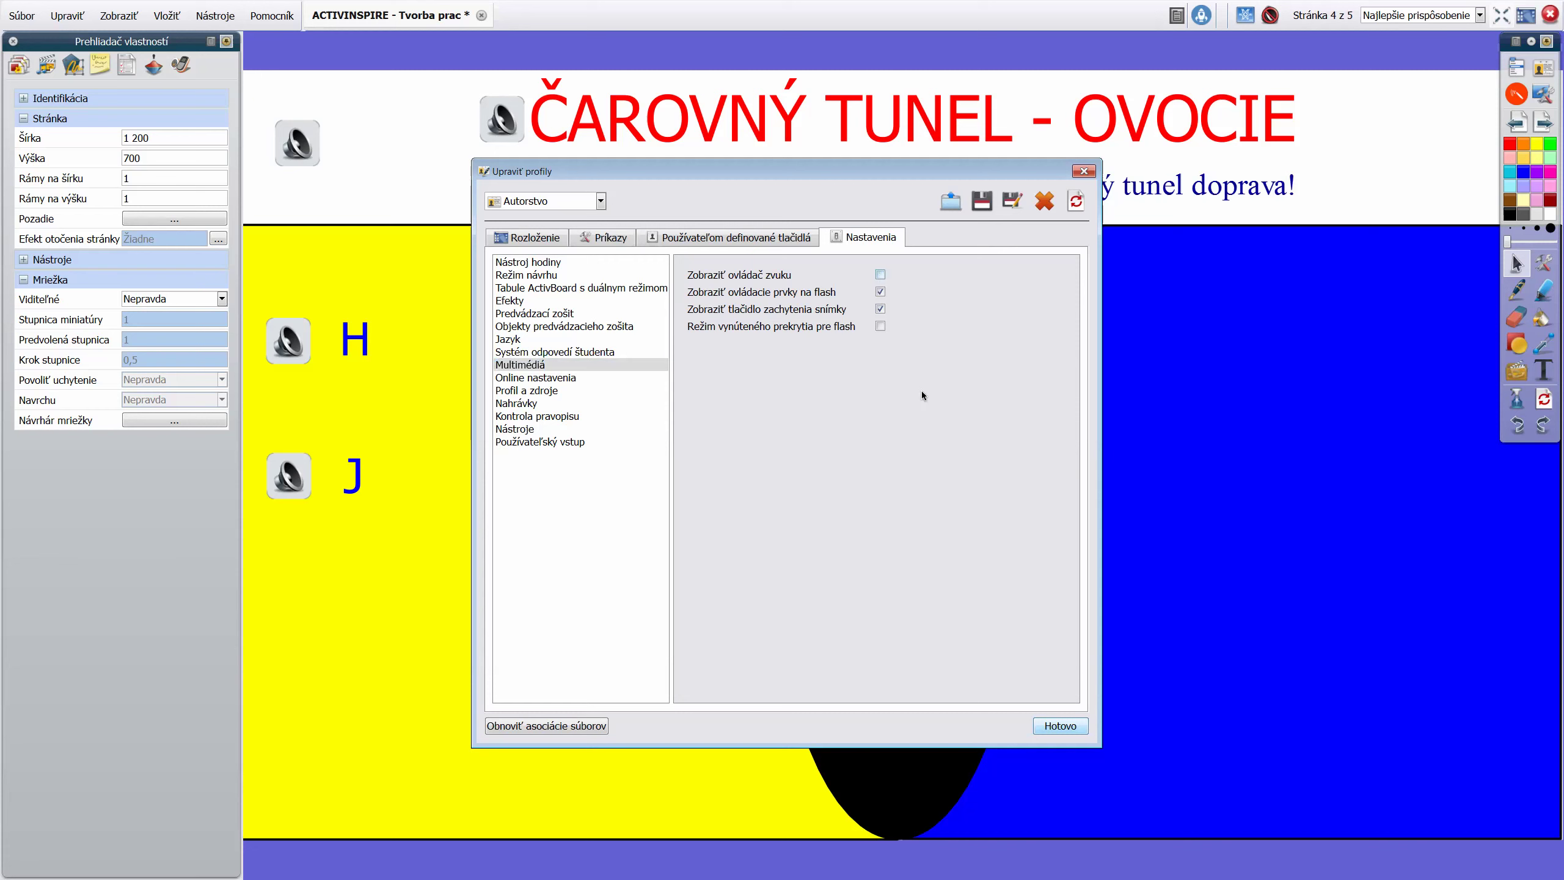
{"action": "left_click", "coordinate": [1056, 726]}
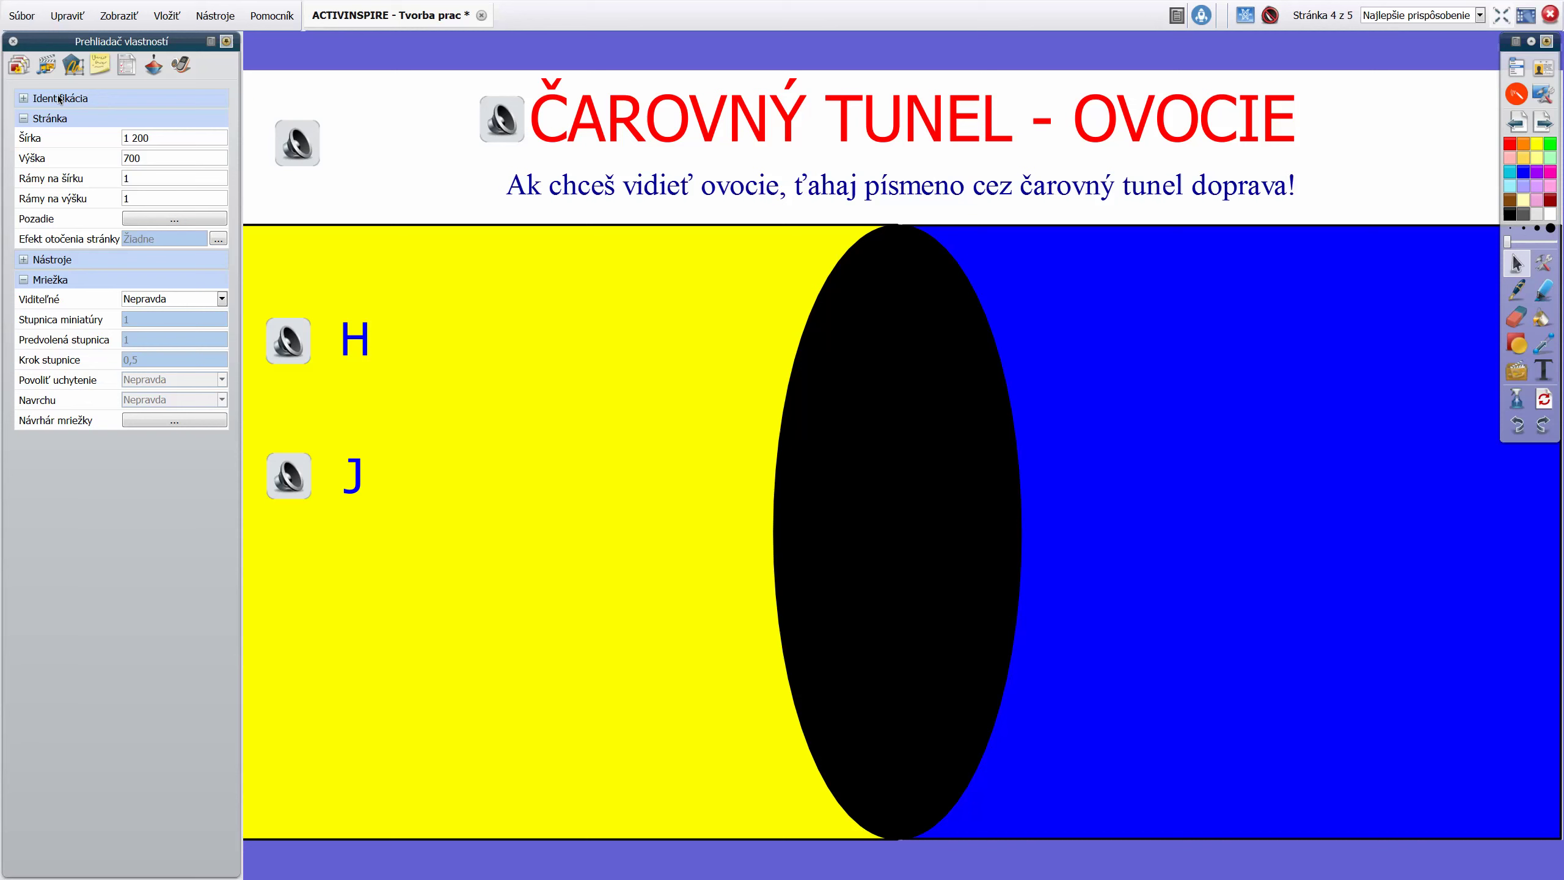
{"action": "left_click", "coordinate": [1528, 130]}
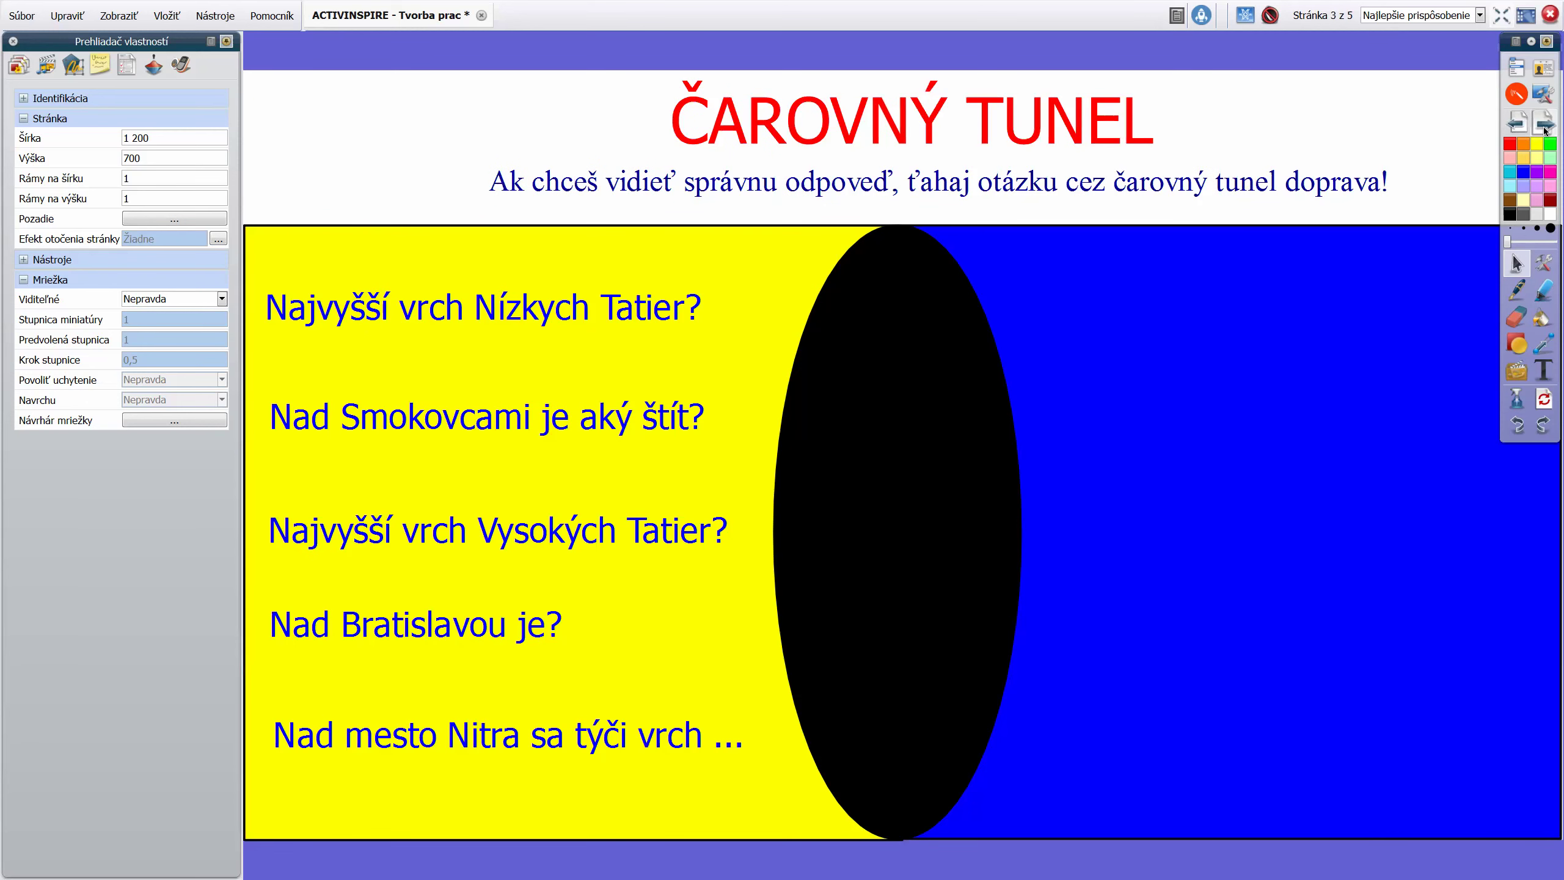
{"action": "left_click", "coordinate": [1544, 130]}
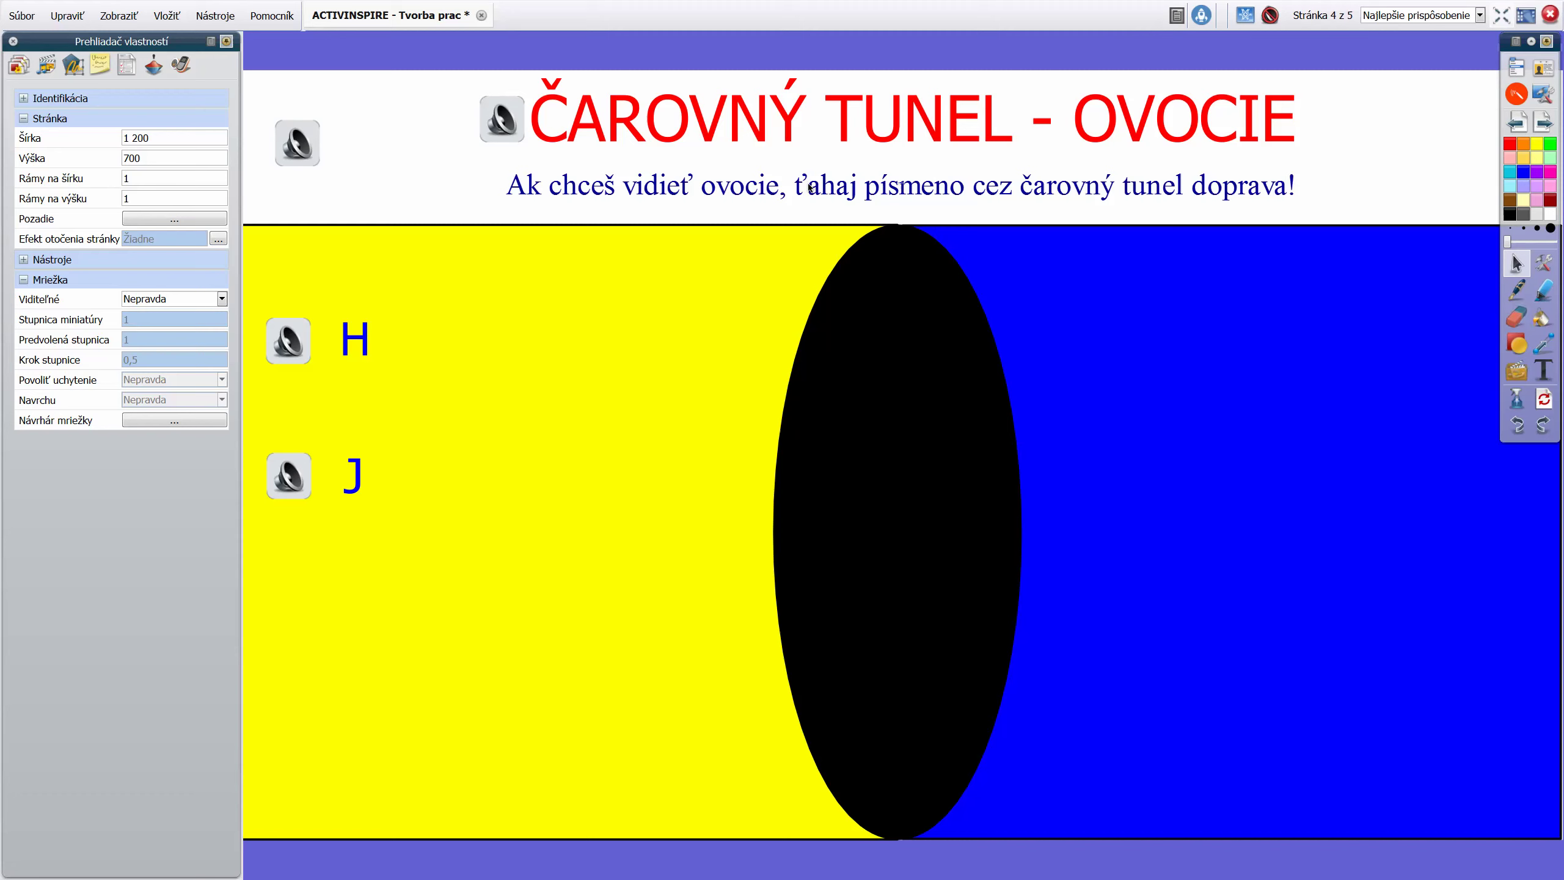
In design mode, link the ES_Off the Walls track from FUNNY HAPPY to the instruction text, stored in the flipchart with Prehrať automaticky enabled
{"action": "left_click", "coordinate": [1247, 14]}
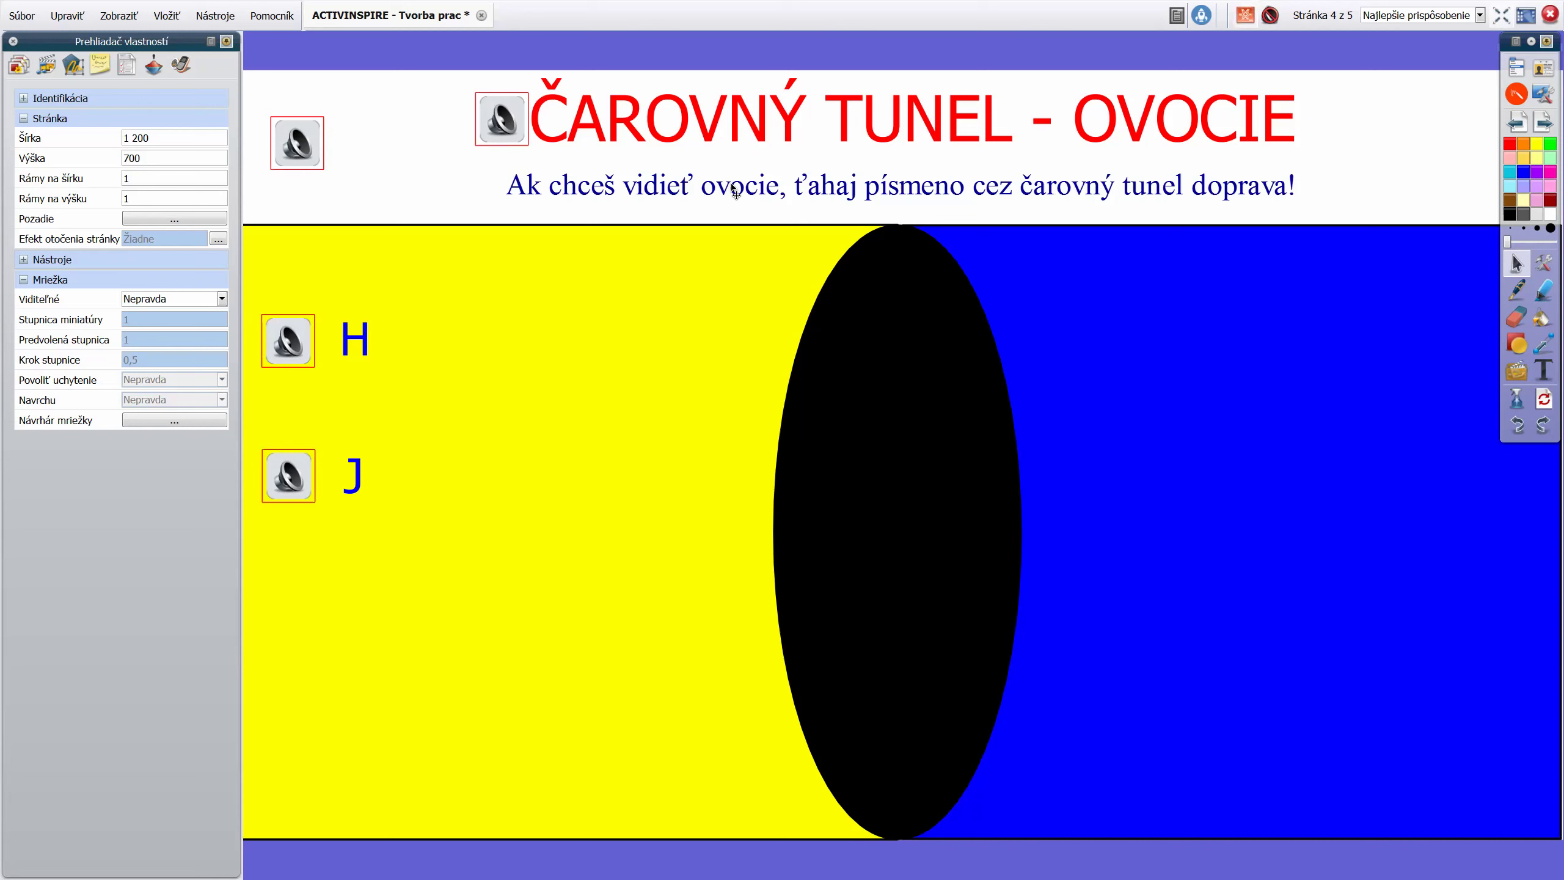
{"action": "right_click", "coordinate": [736, 193]}
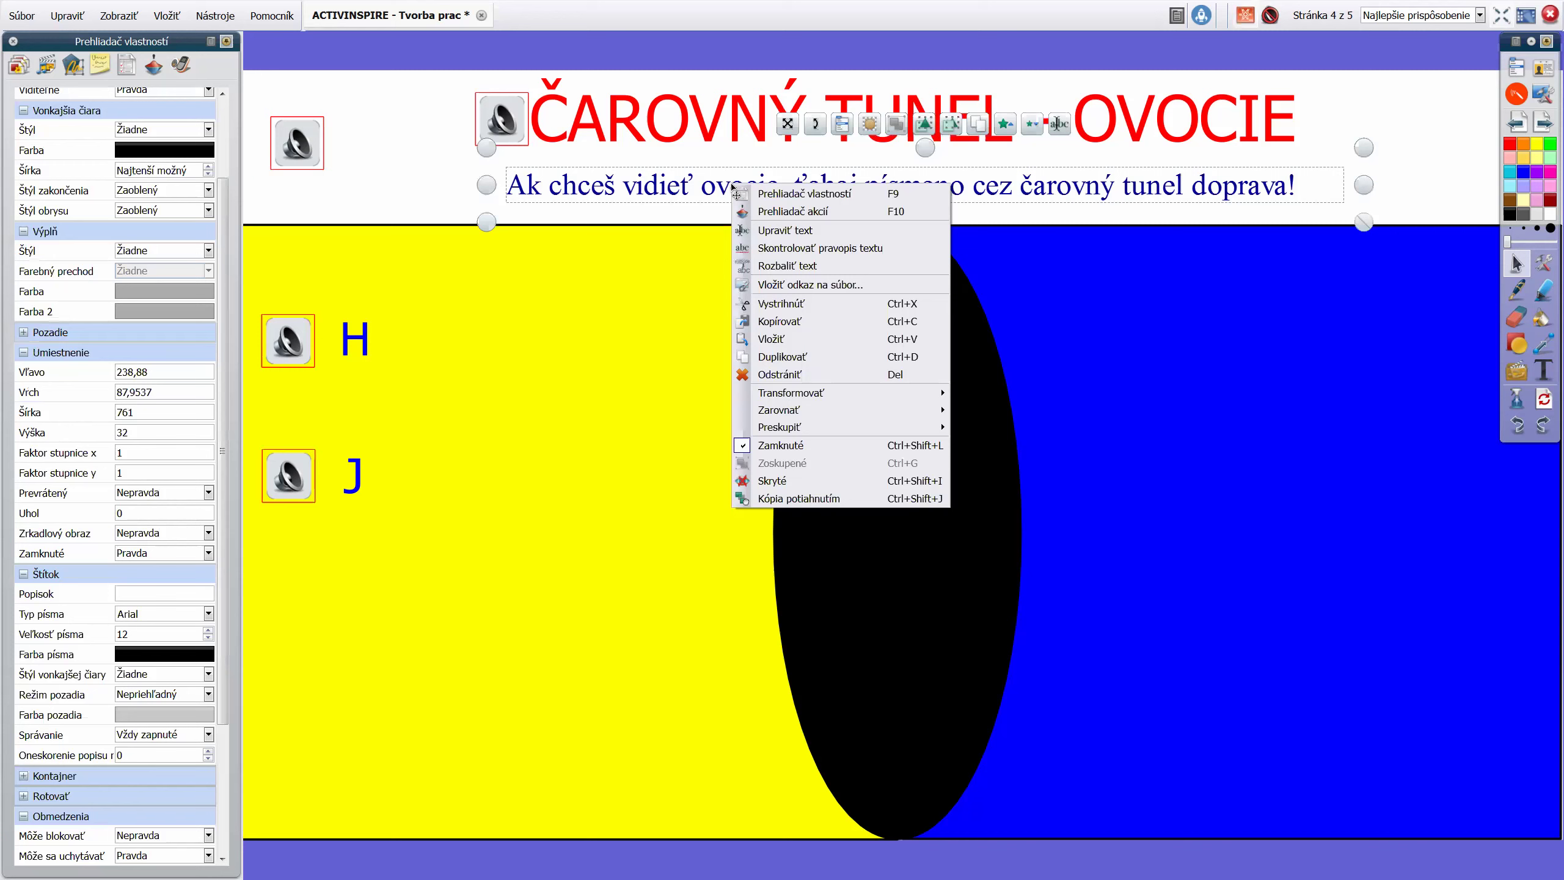
{"action": "left_click", "coordinate": [797, 289]}
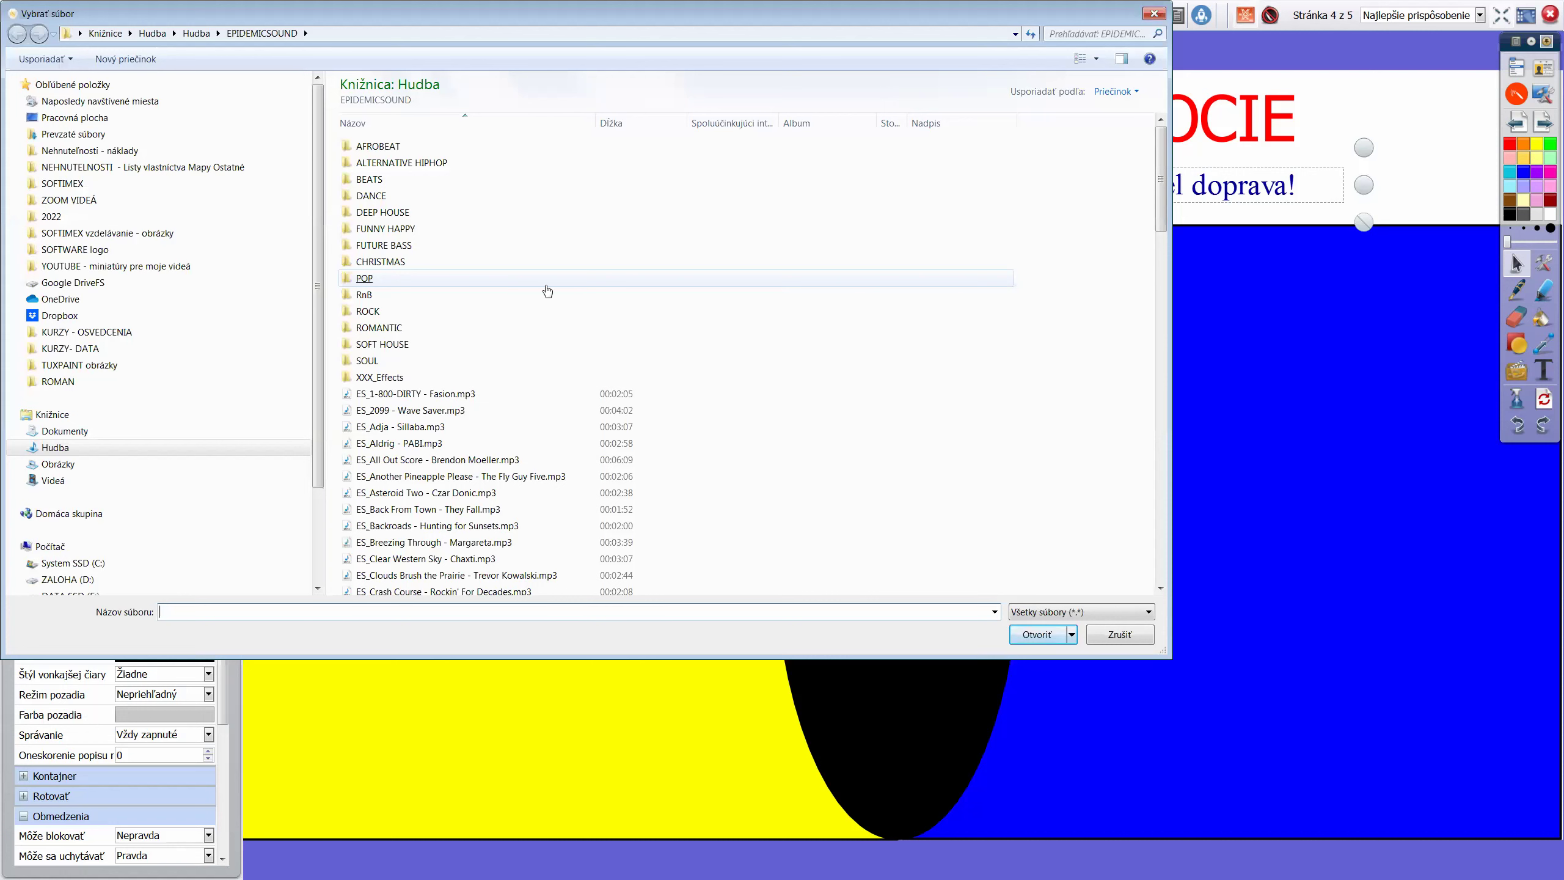
{"action": "double_click", "coordinate": [393, 234]}
{"action": "left_click", "coordinate": [392, 234]}
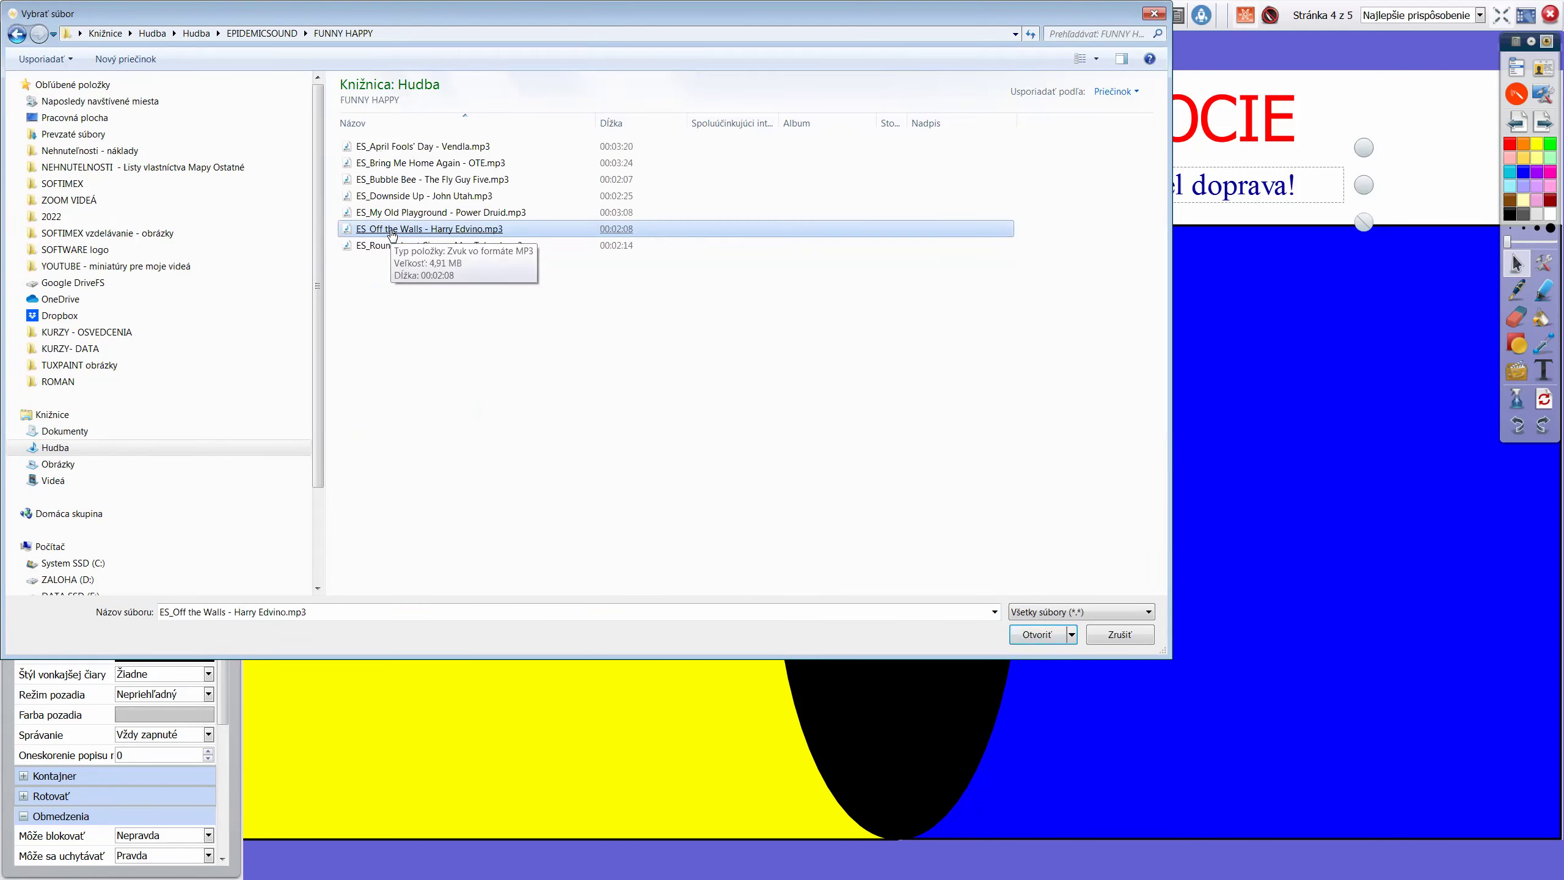
{"action": "double_click", "coordinate": [392, 231]}
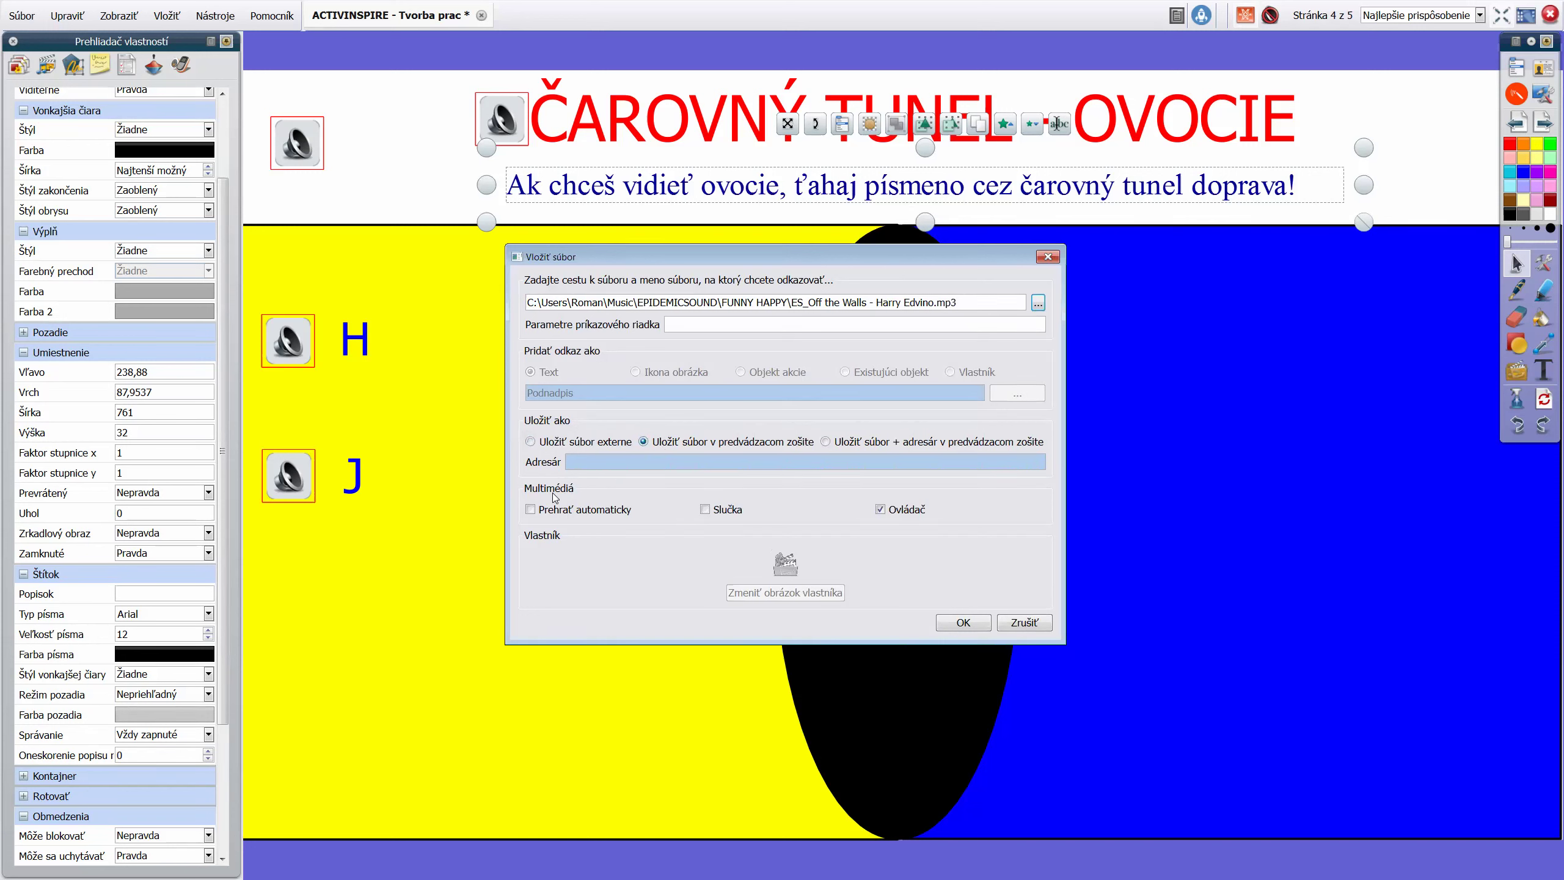
{"action": "left_click", "coordinate": [536, 510]}
{"action": "left_click", "coordinate": [963, 622]}
Delete the separate music icon on the white area above H and leave design mode
{"action": "right_click", "coordinate": [685, 197]}
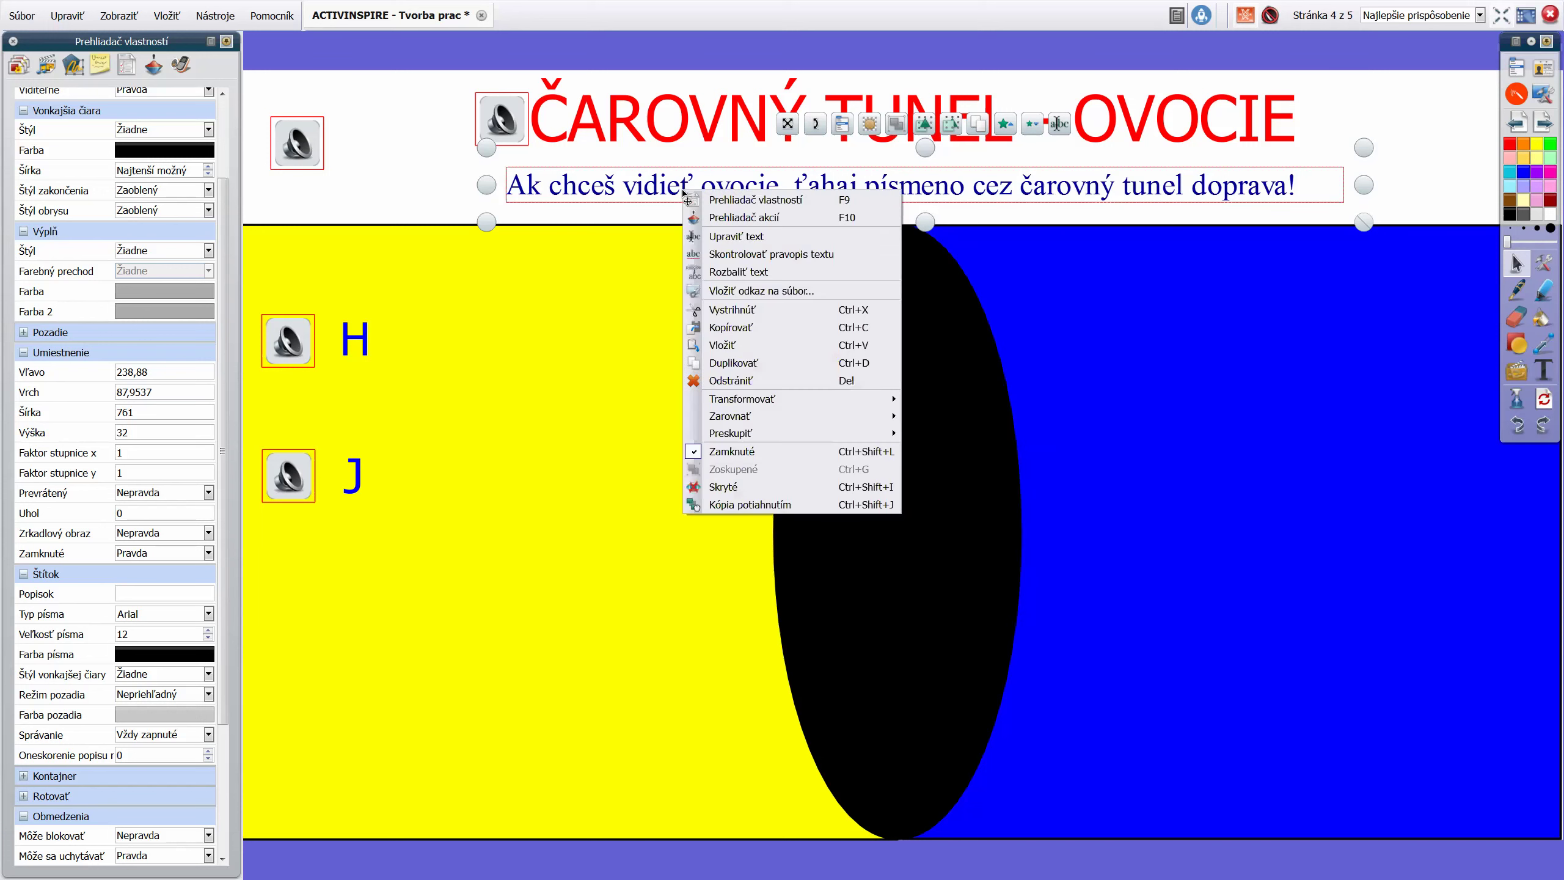
{"action": "left_click", "coordinate": [428, 154]}
{"action": "left_click_drag", "start_coordinate": [285, 107], "coordinate": [330, 203]}
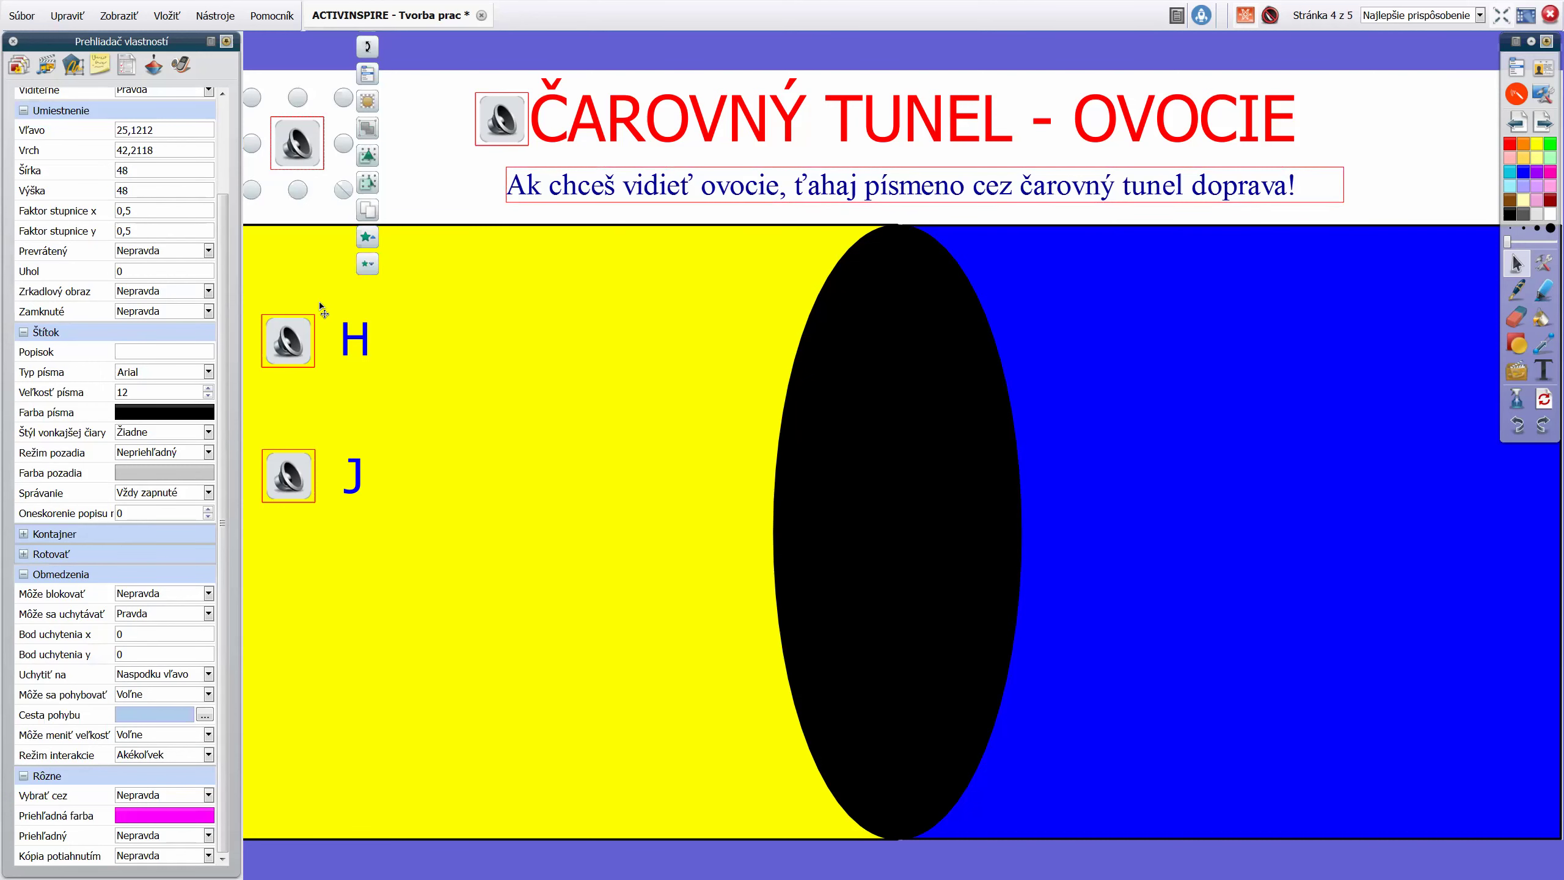
{"action": "left_click", "coordinate": [321, 308]}
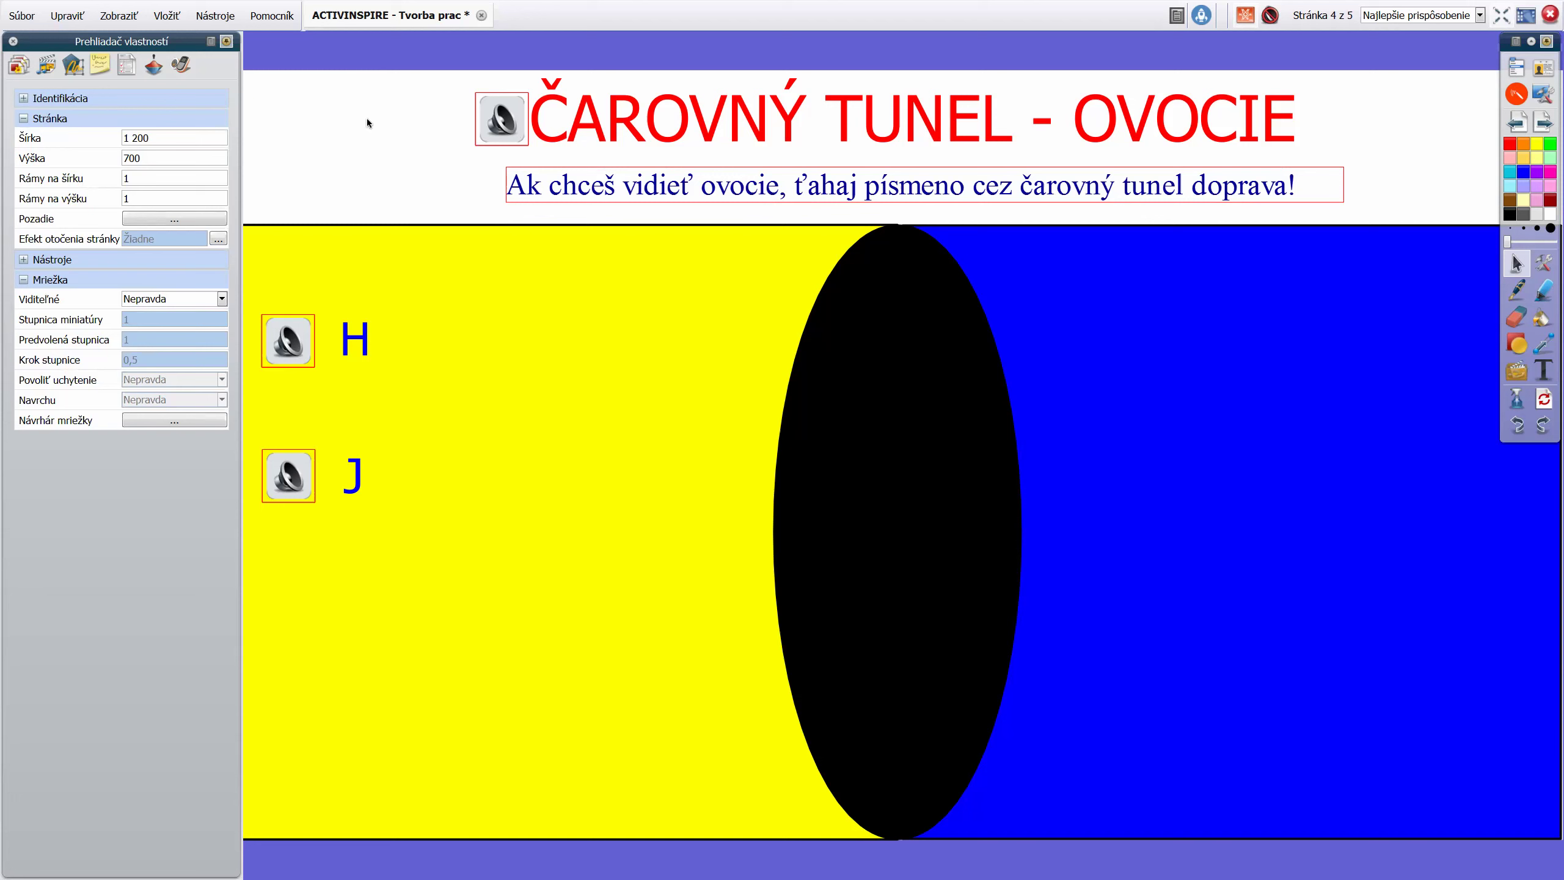
{"action": "left_click", "coordinate": [1245, 18]}
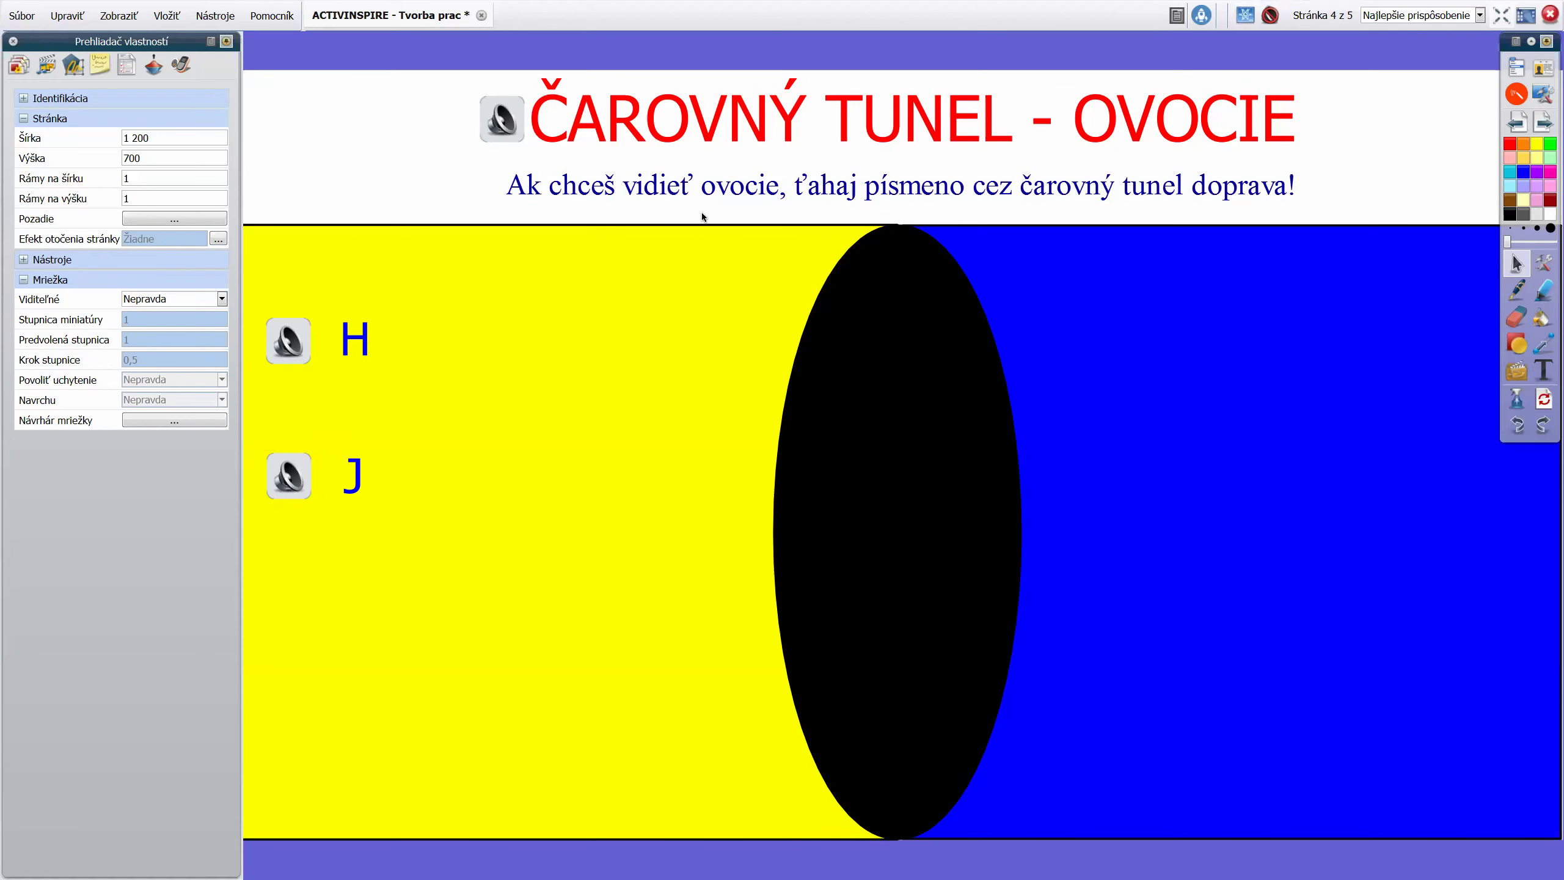
Test the reopened fruit page by moving the letters H and J through the tunnel and back, and save the flipchart
{"action": "left_click", "coordinate": [1521, 123]}
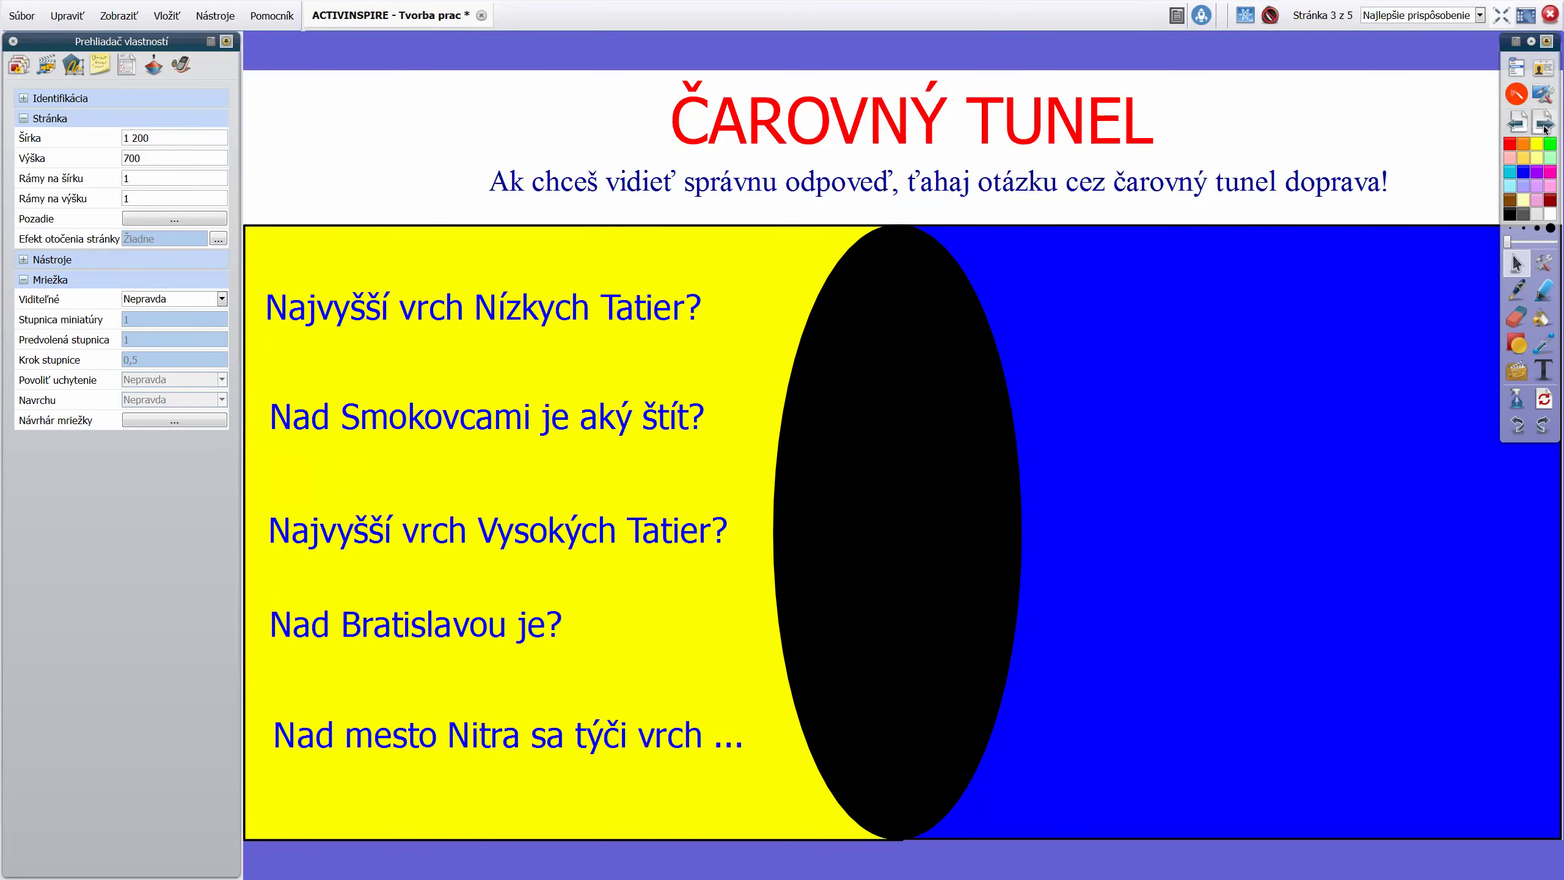
{"action": "left_click", "coordinate": [1544, 126]}
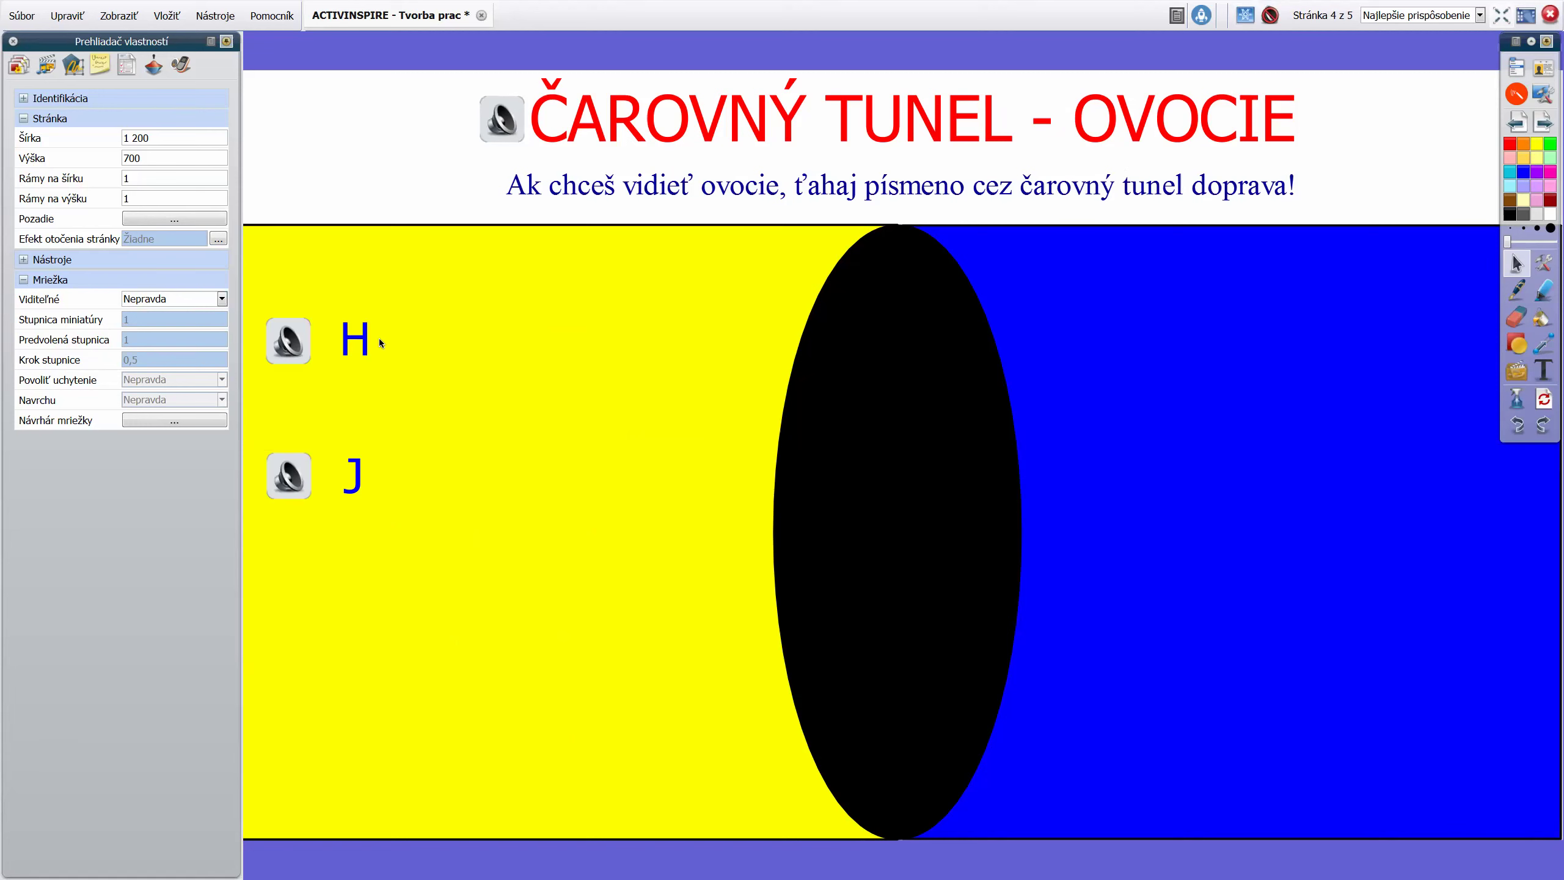
{"action": "left_click_drag", "start_coordinate": [364, 342], "coordinate": [1083, 350]}
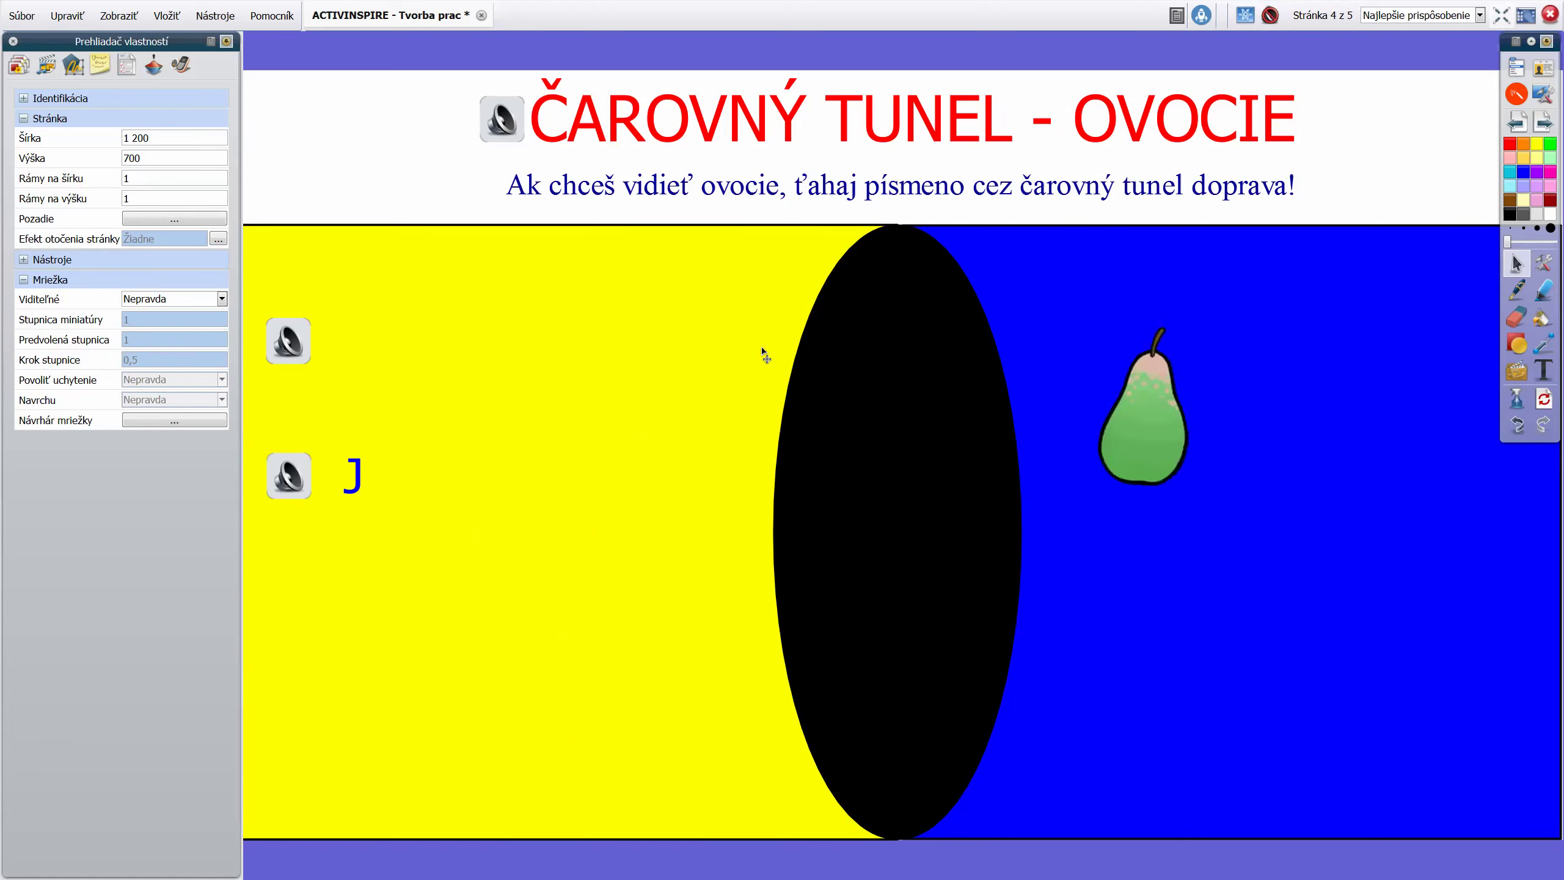
{"action": "left_click_drag", "start_coordinate": [764, 355], "coordinate": [364, 345]}
{"action": "left_click_drag", "start_coordinate": [400, 462], "coordinate": [375, 441]}
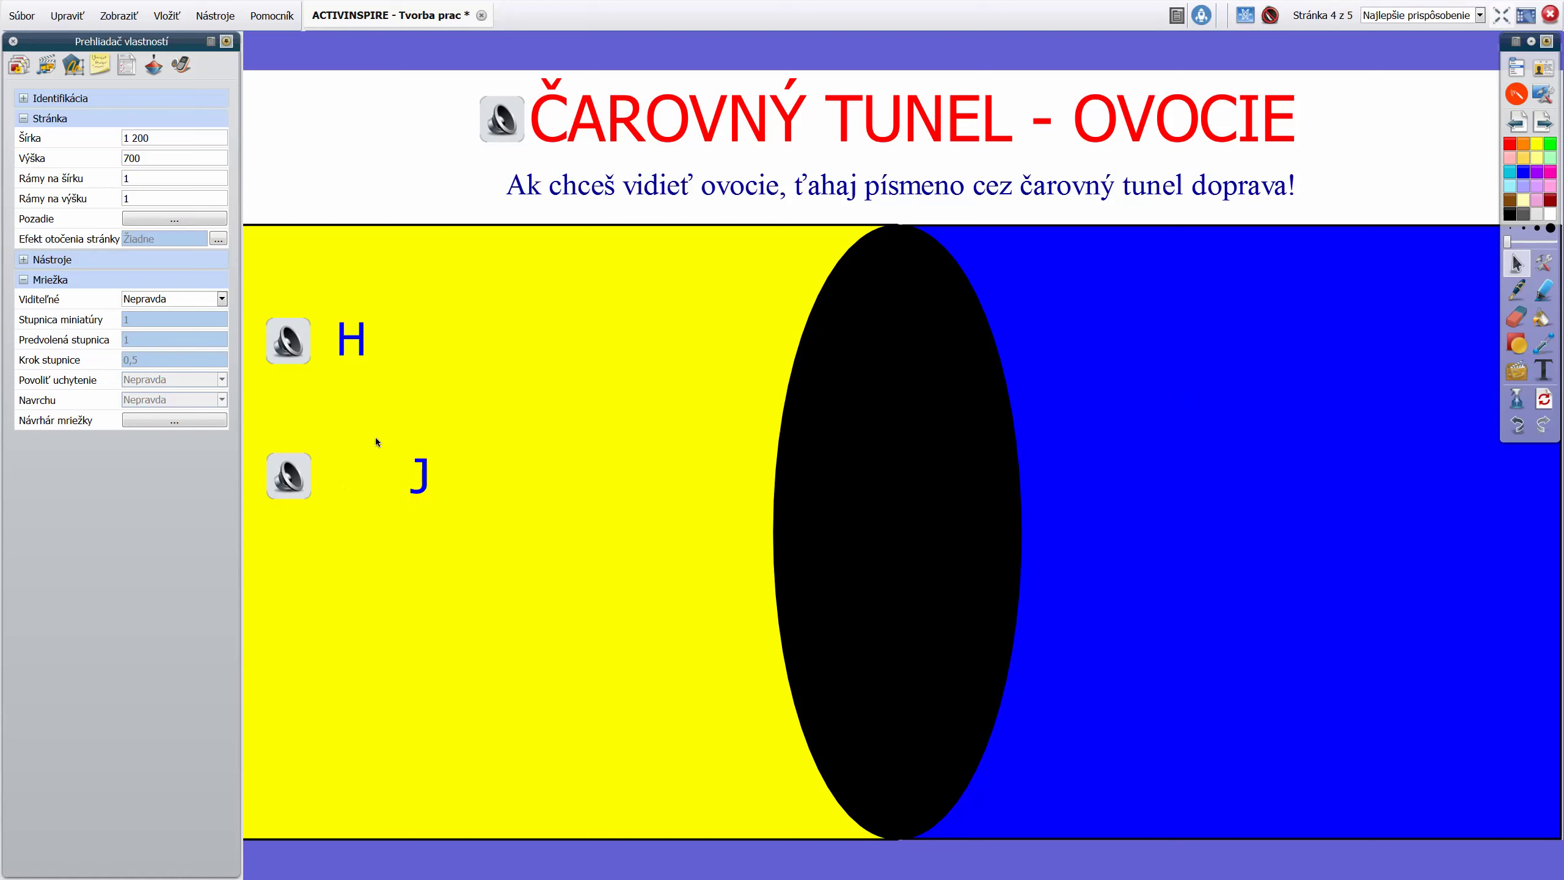
{"action": "left_click", "coordinate": [399, 468]}
{"action": "key", "text": "ctrl+s"}
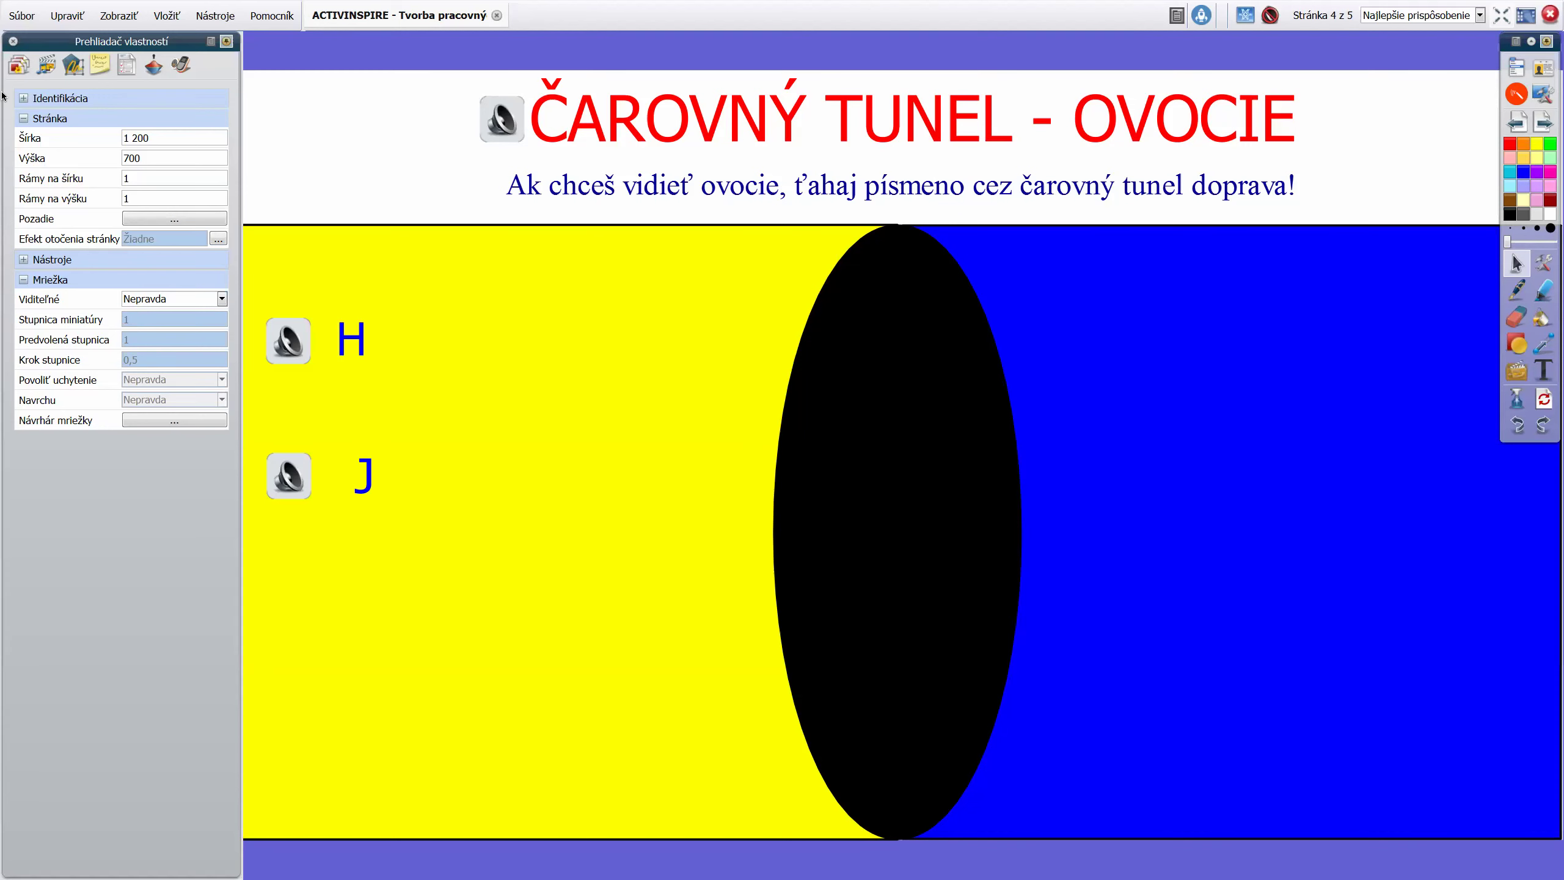
Show the page overview, open page 3 with the mountain questions, and return to the fruit page
{"action": "left_click", "coordinate": [19, 66]}
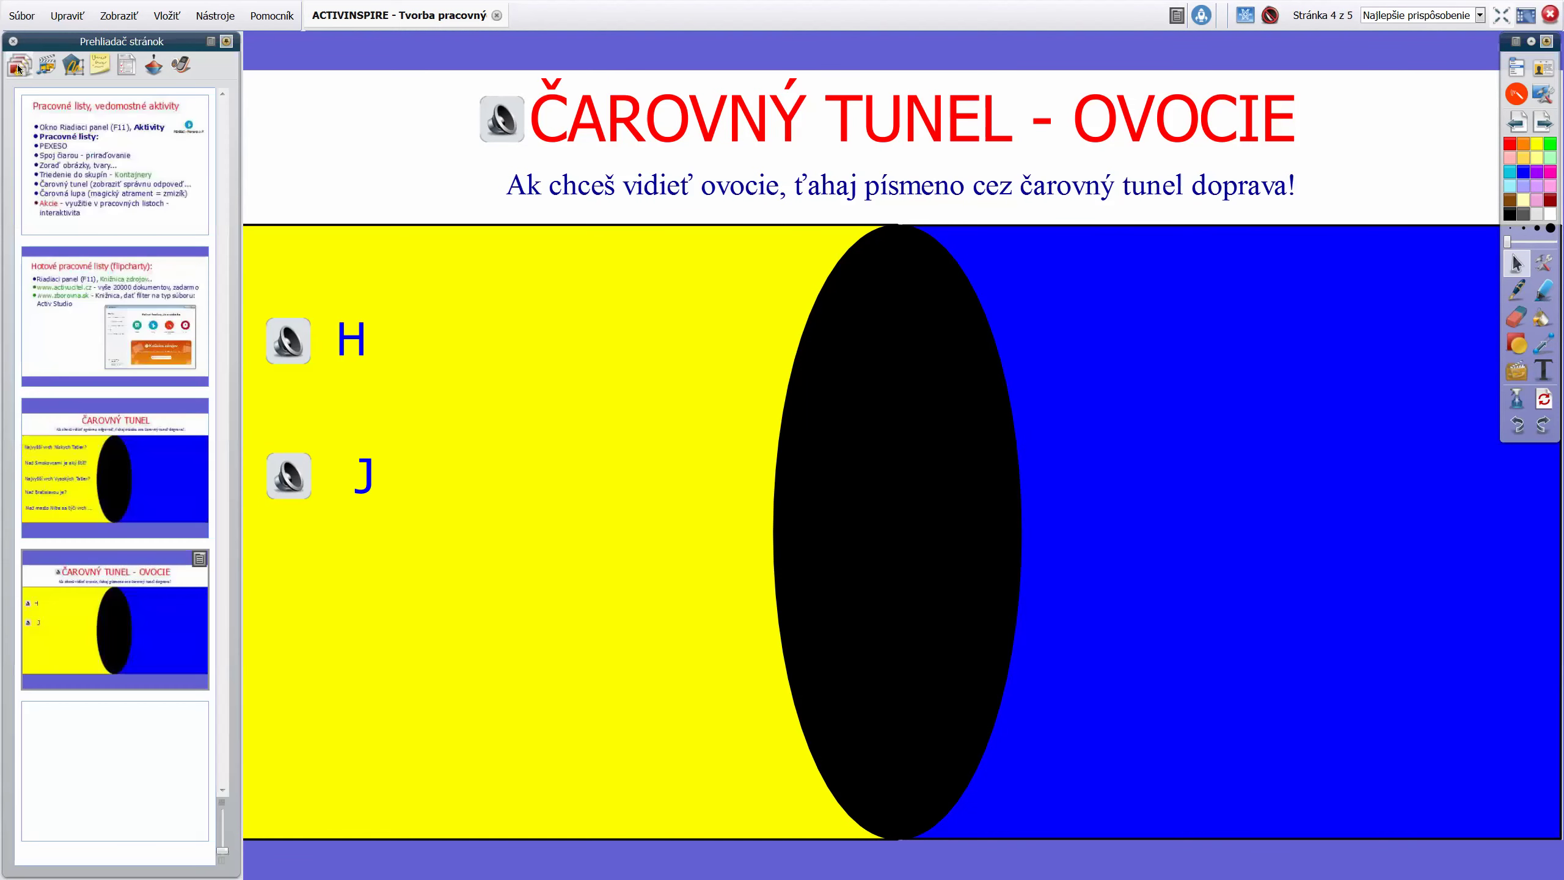
{"action": "left_click", "coordinate": [84, 475]}
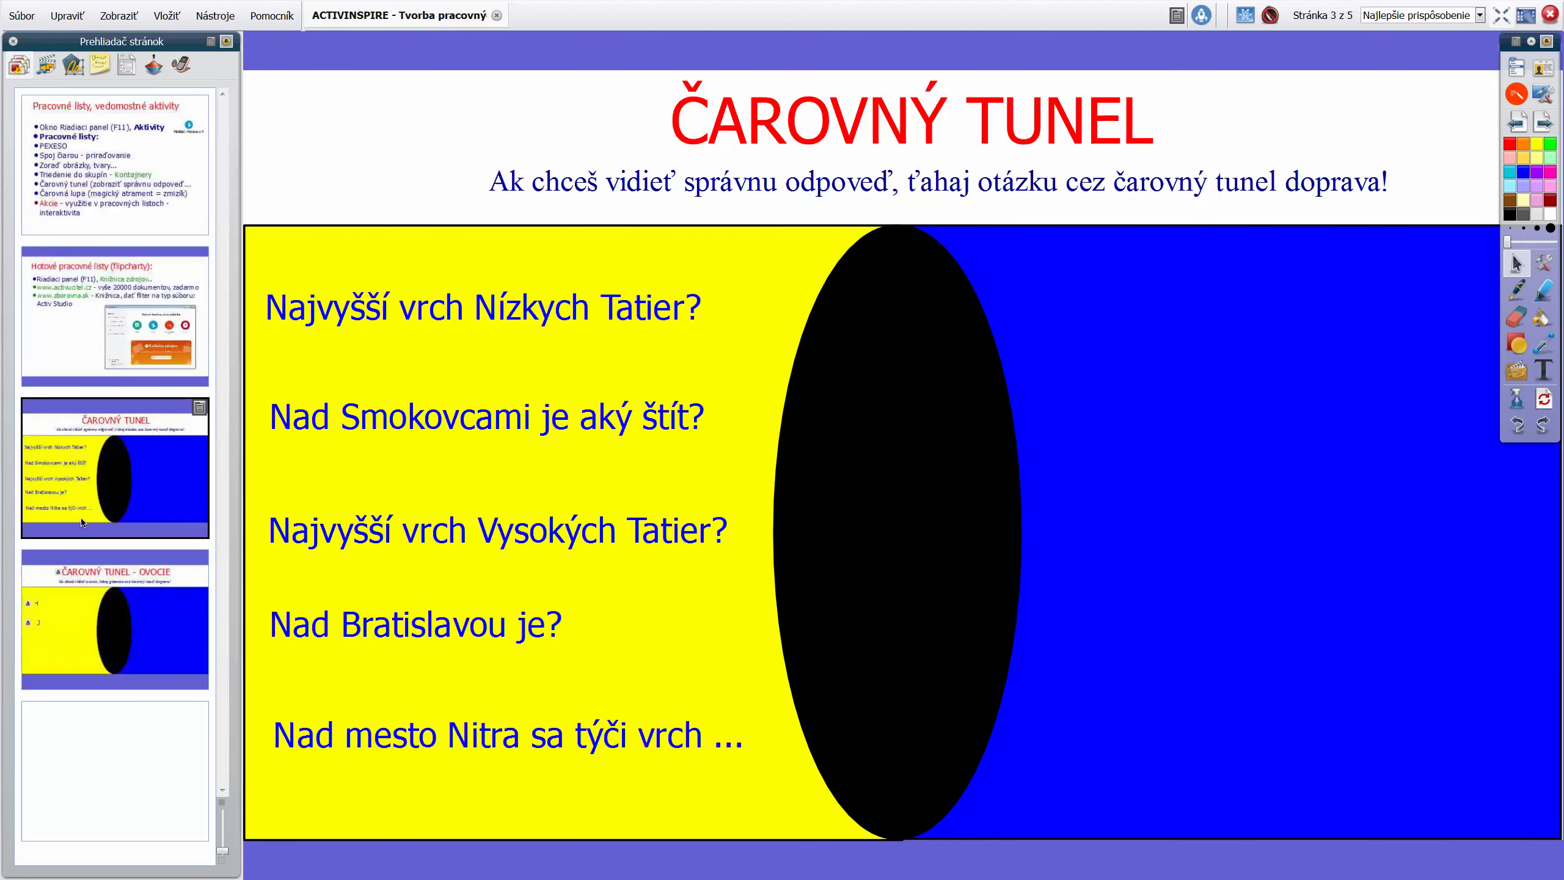
{"action": "left_click", "coordinate": [121, 639]}
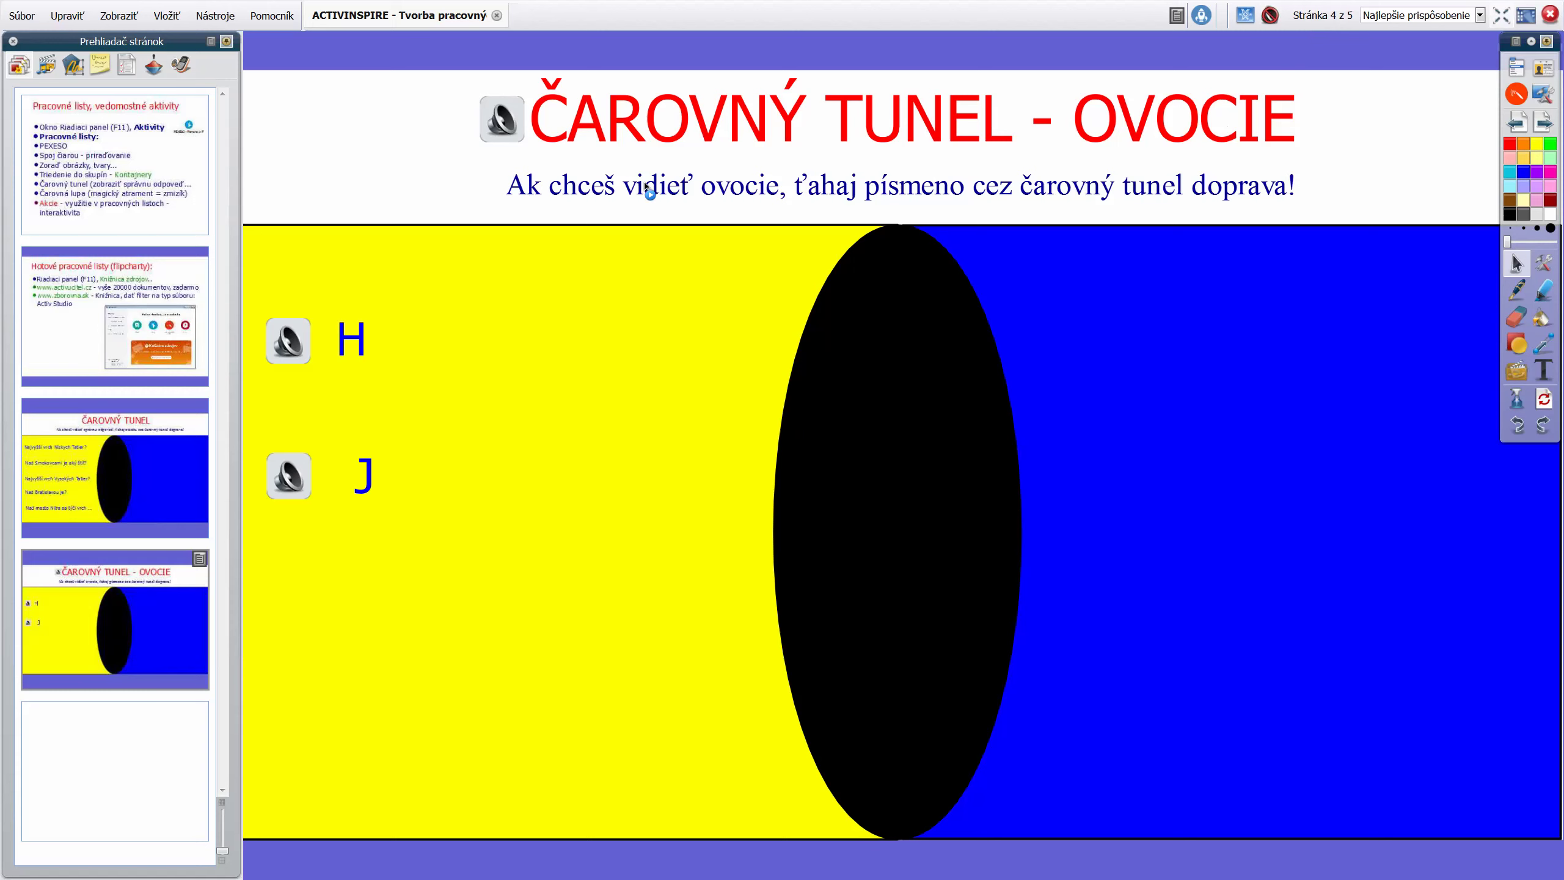
In design mode, examine which action and linked file are assigned to the fruit page's instruction text
{"action": "right_click", "coordinate": [647, 187]}
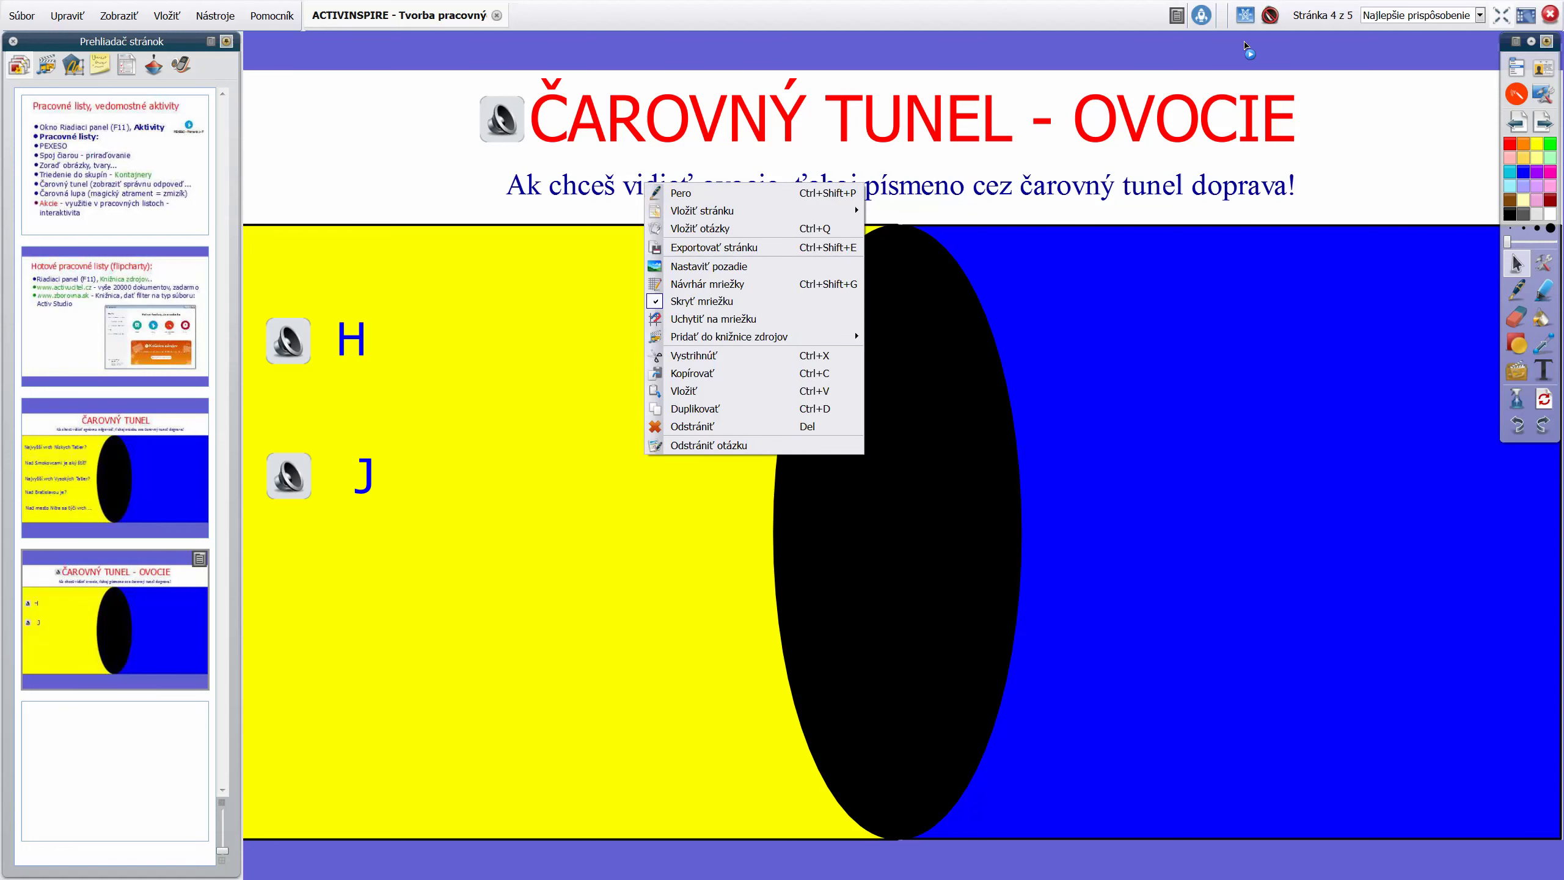
{"action": "left_click", "coordinate": [1247, 22]}
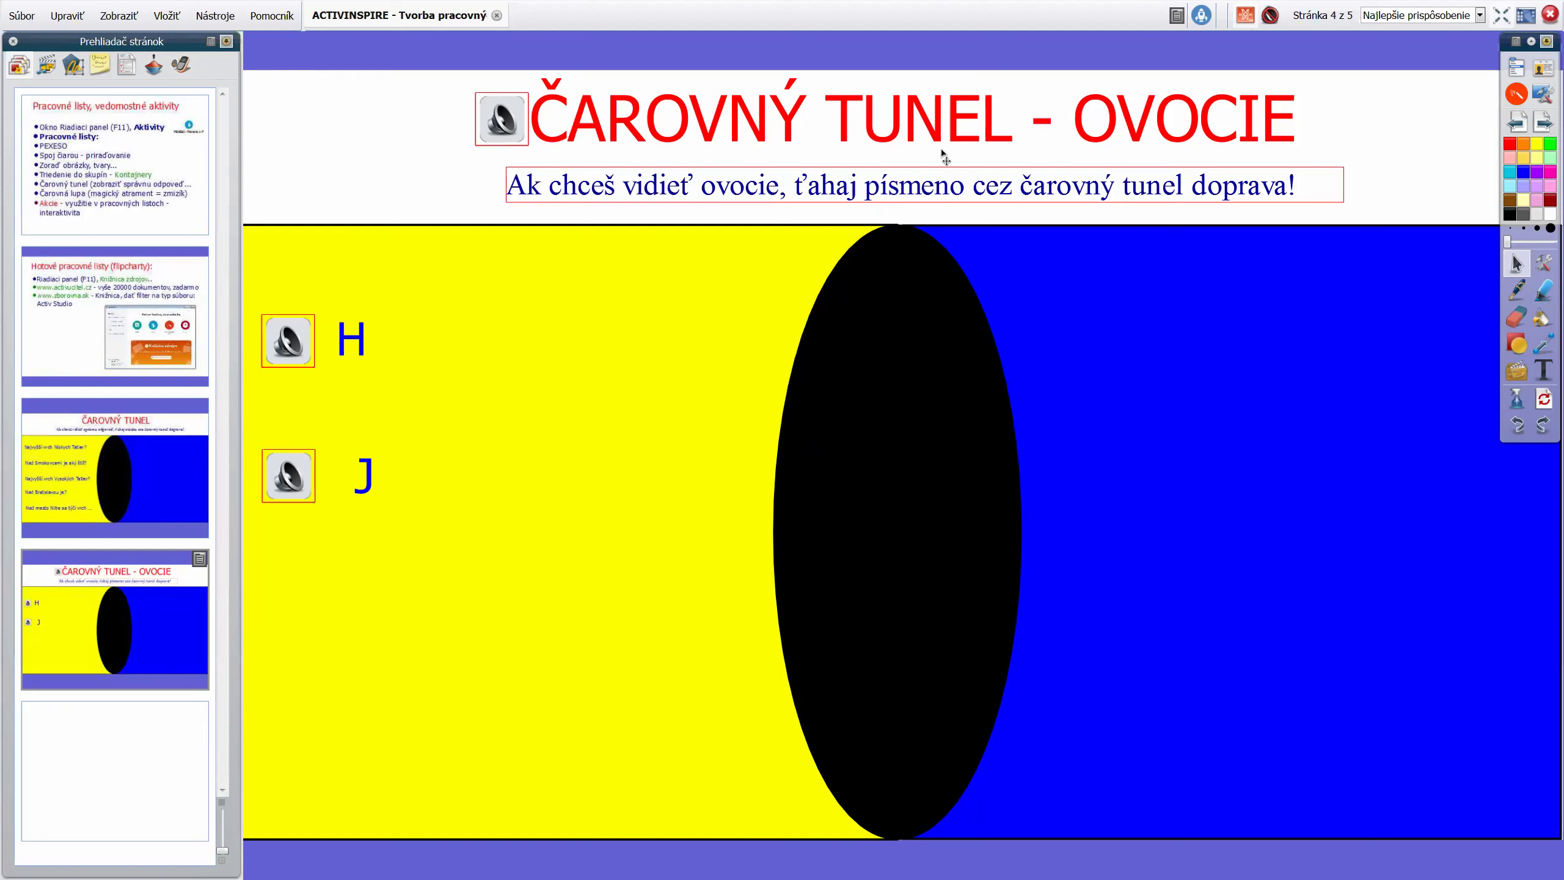
{"action": "left_click", "coordinate": [866, 193]}
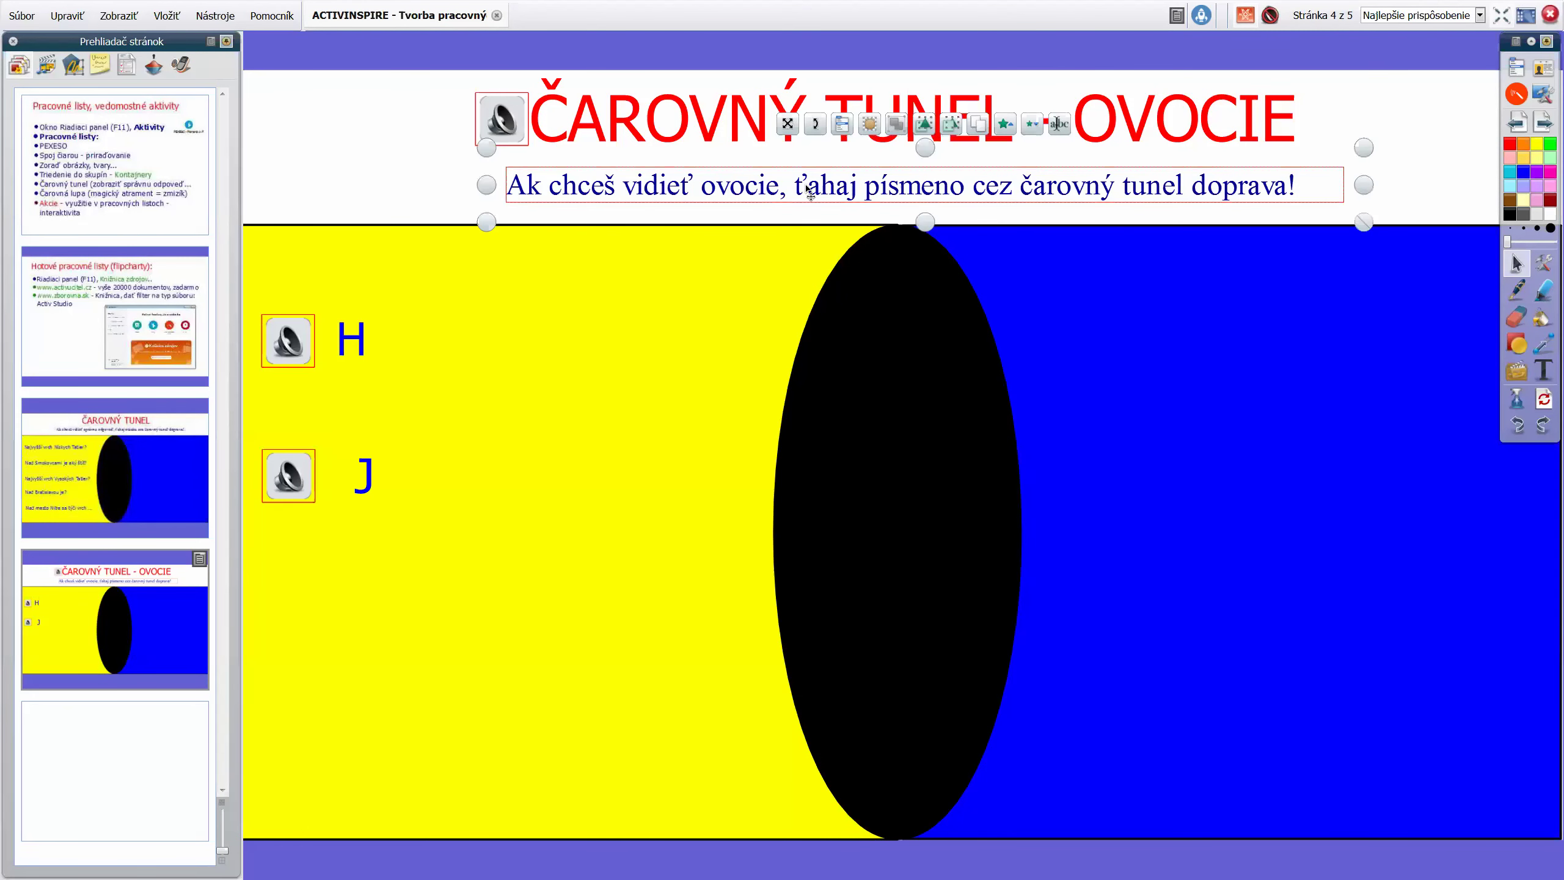
{"action": "right_click", "coordinate": [802, 195]}
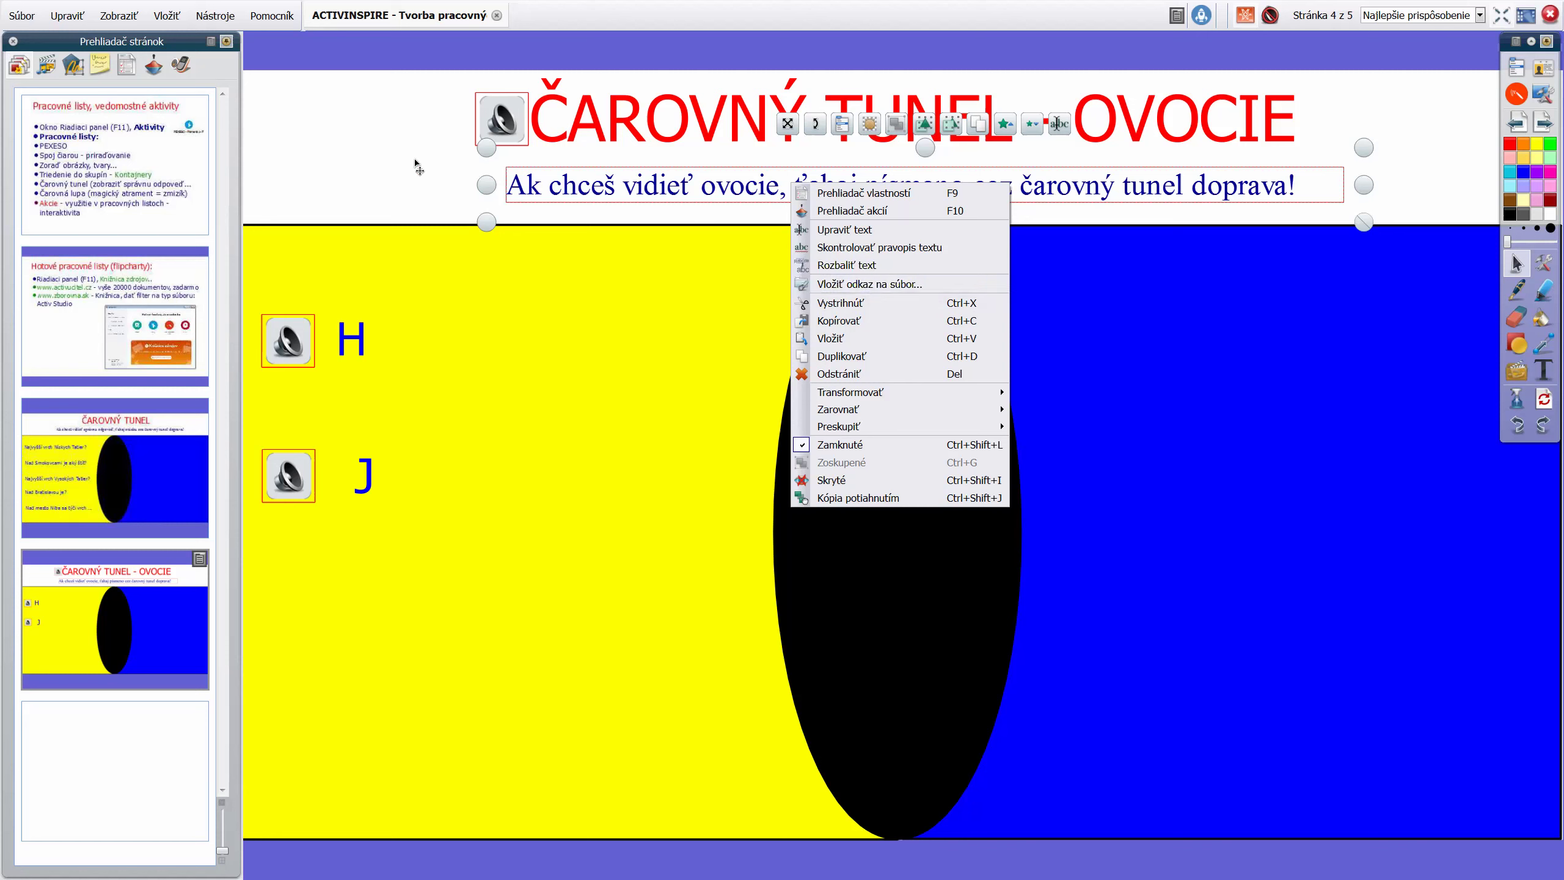
{"action": "left_click", "coordinate": [433, 179]}
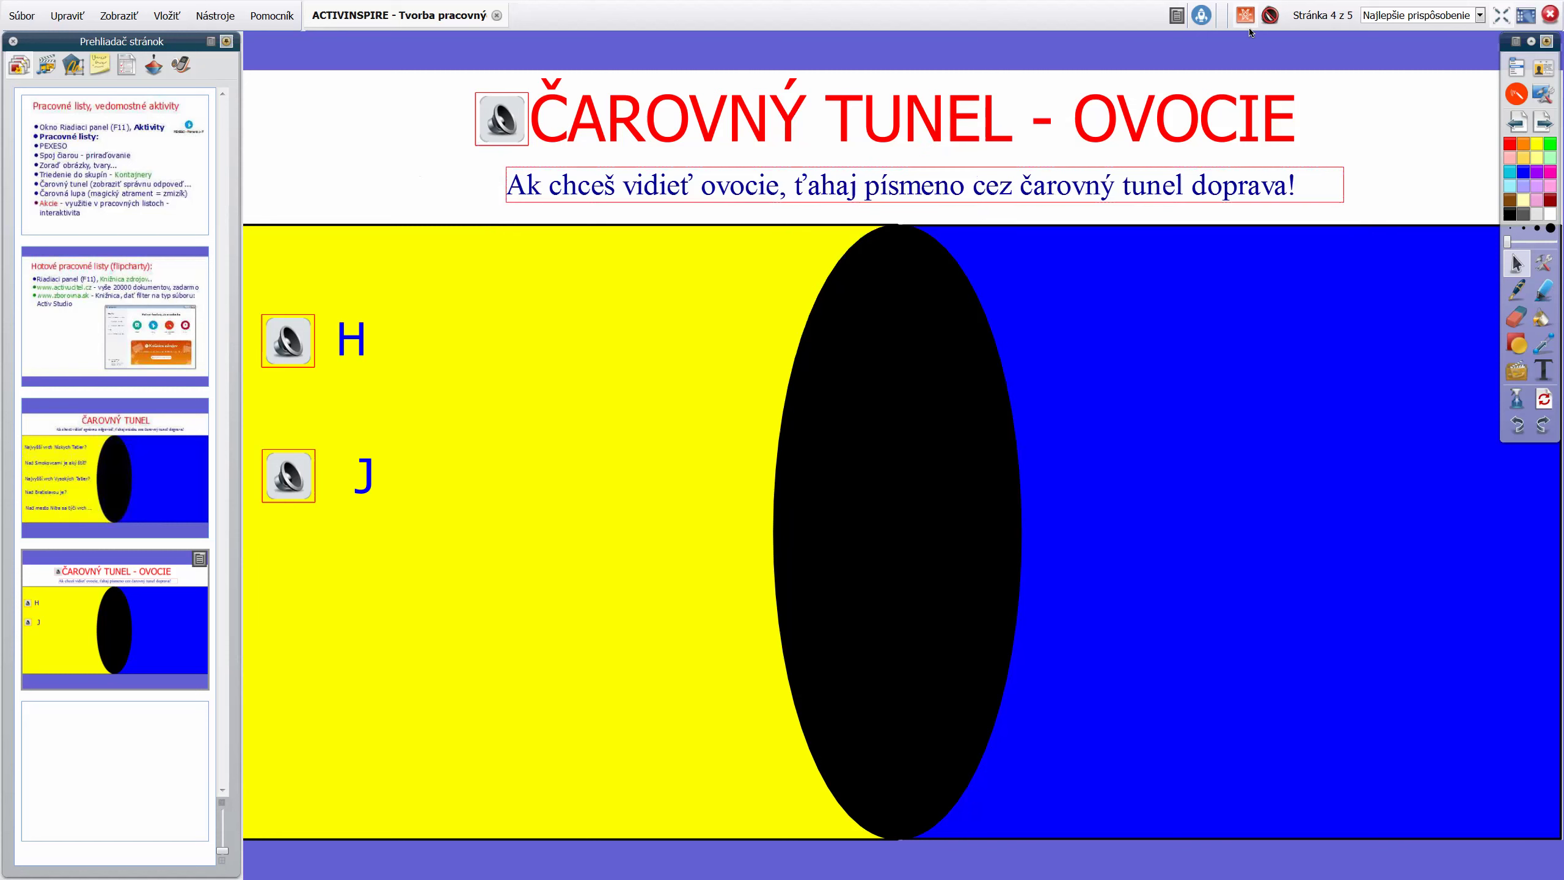
{"action": "left_click", "coordinate": [743, 196]}
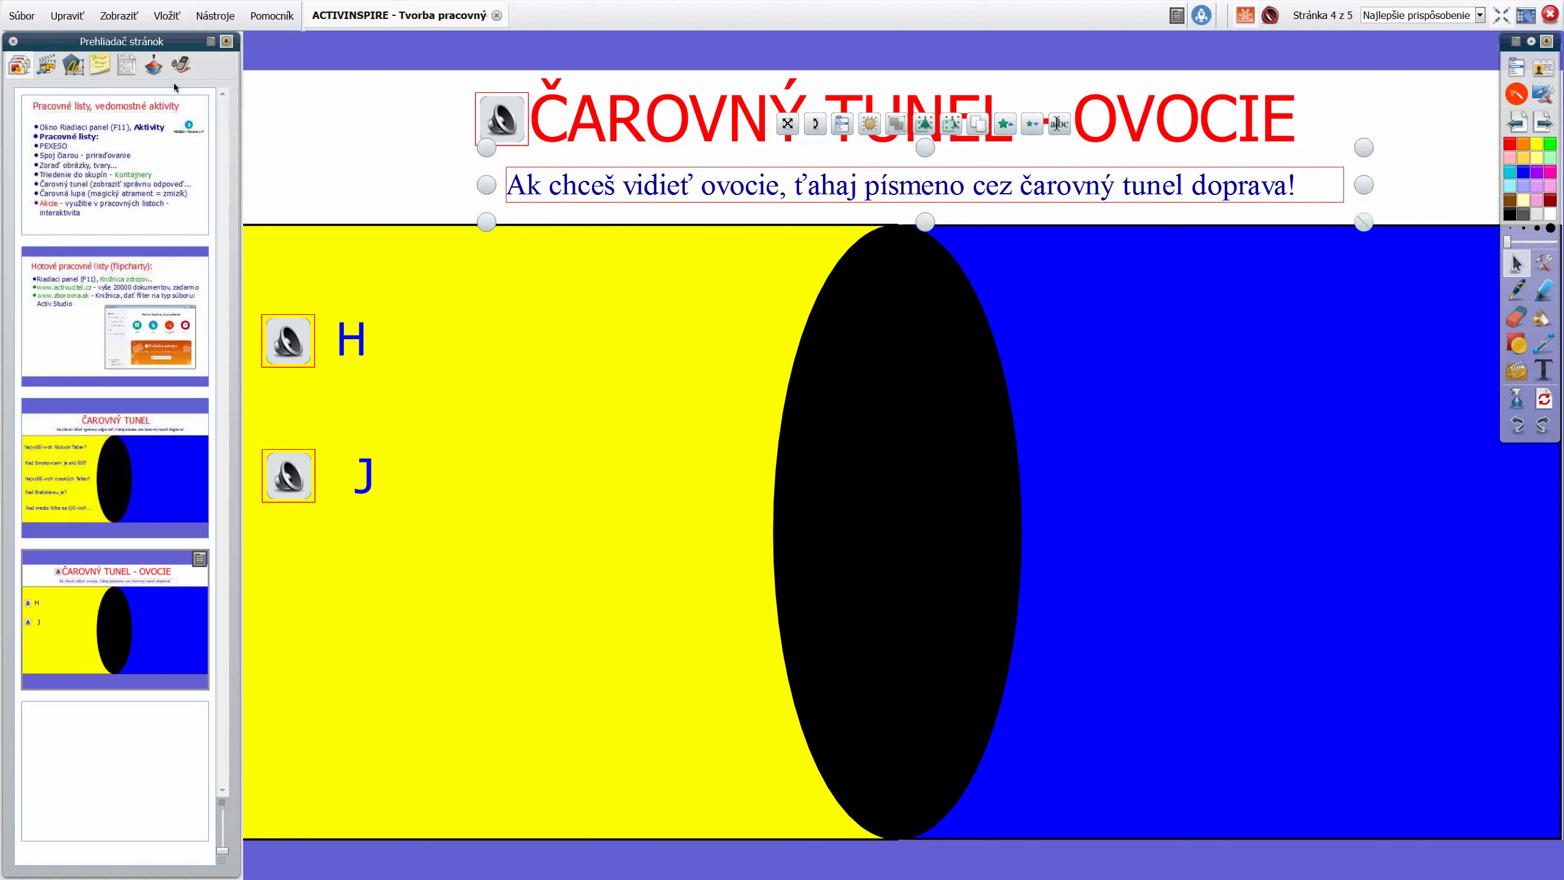
{"action": "left_click", "coordinate": [154, 67]}
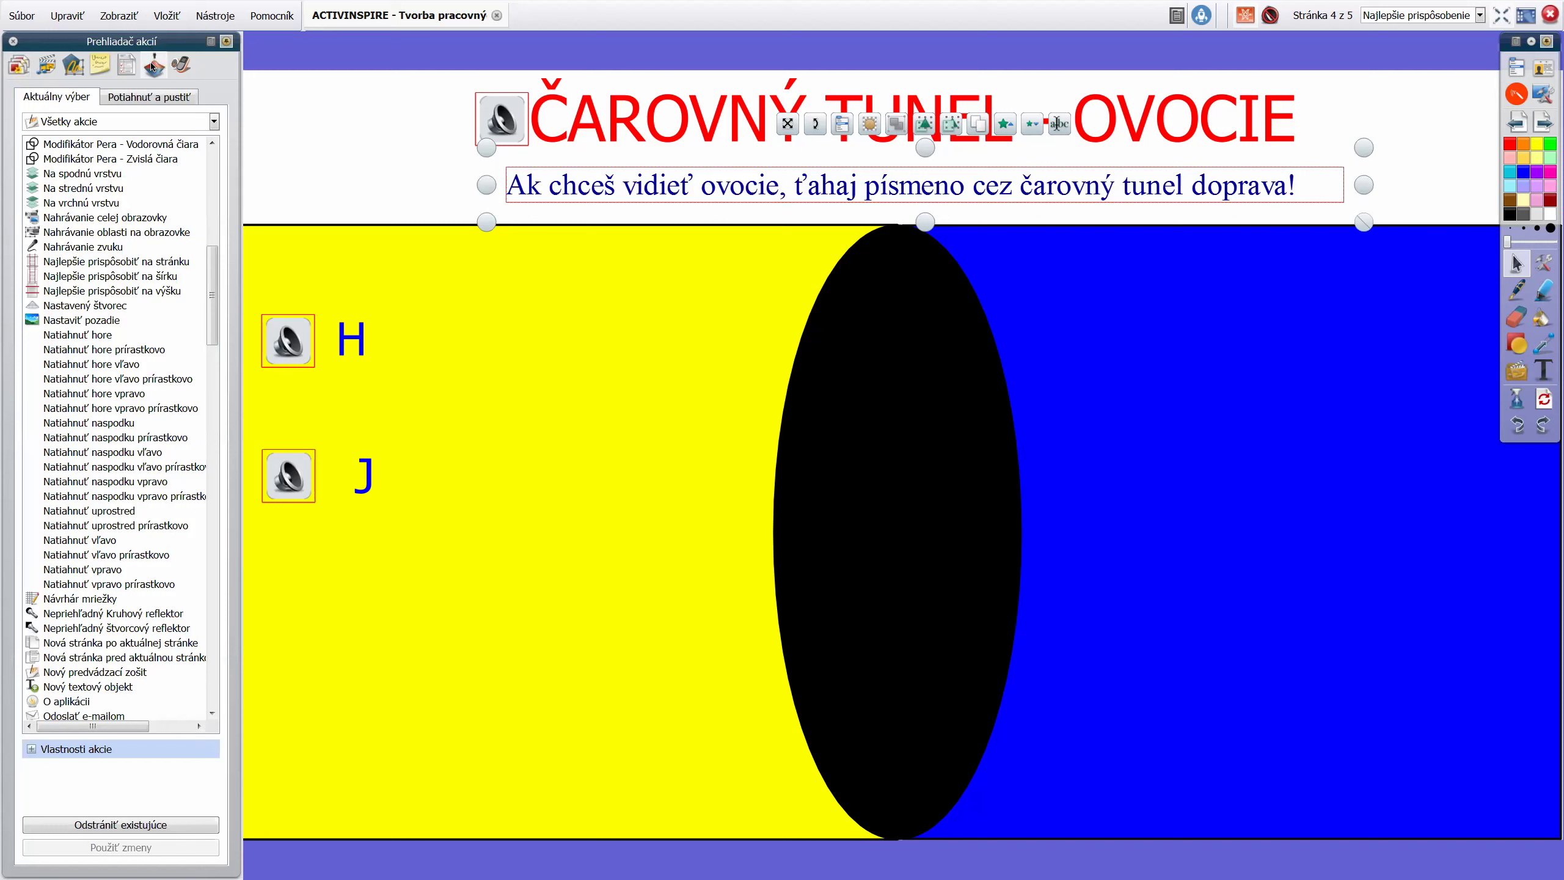
{"action": "left_click_drag", "start_coordinate": [210, 290], "coordinate": [216, 393]}
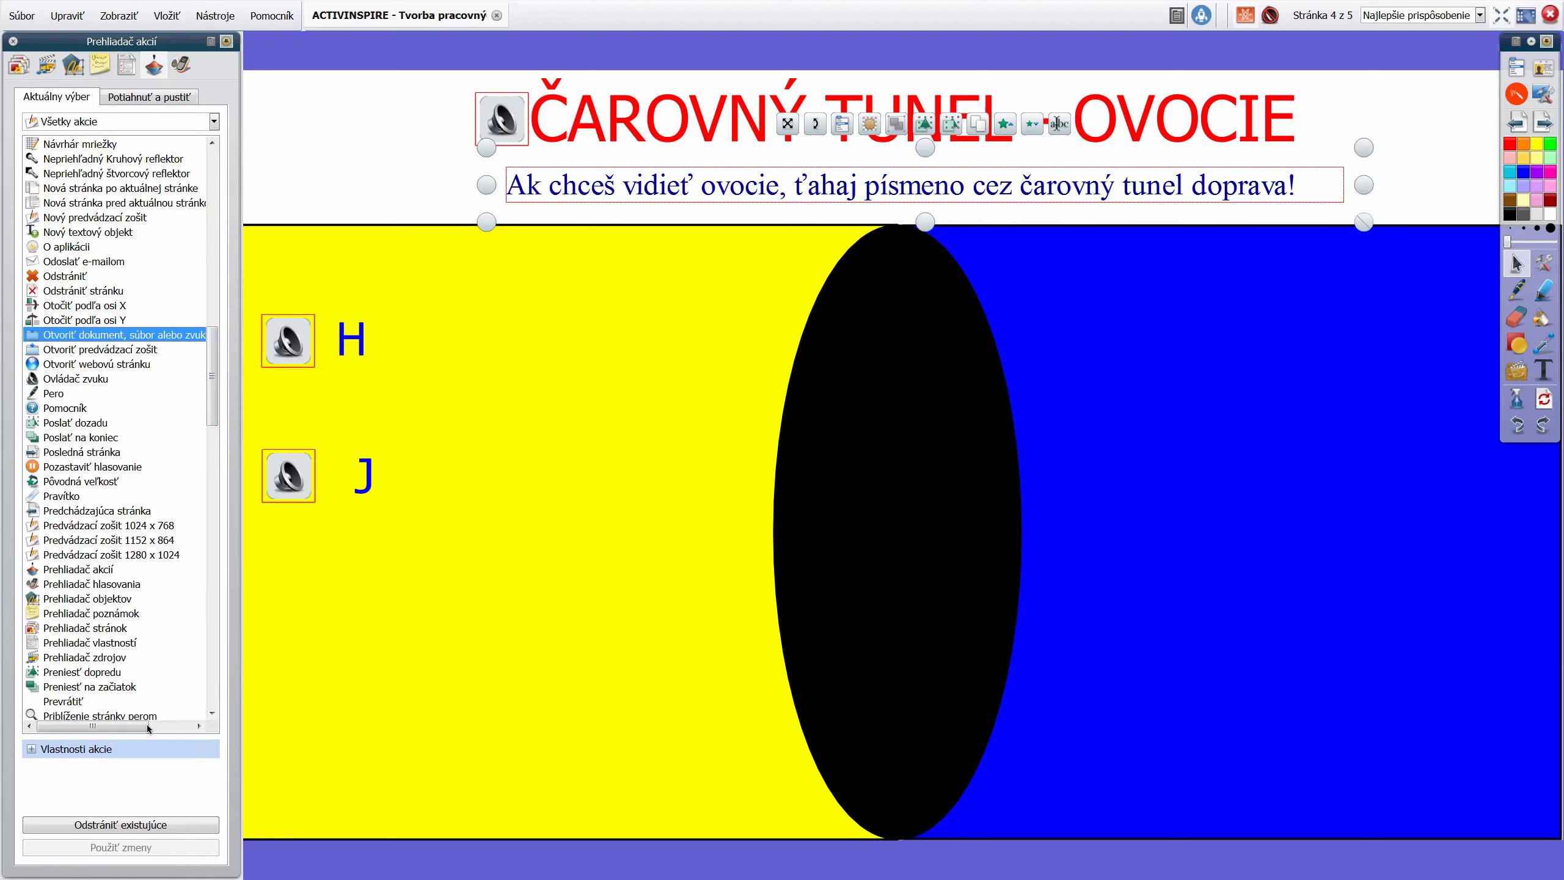
{"action": "left_click", "coordinate": [31, 749]}
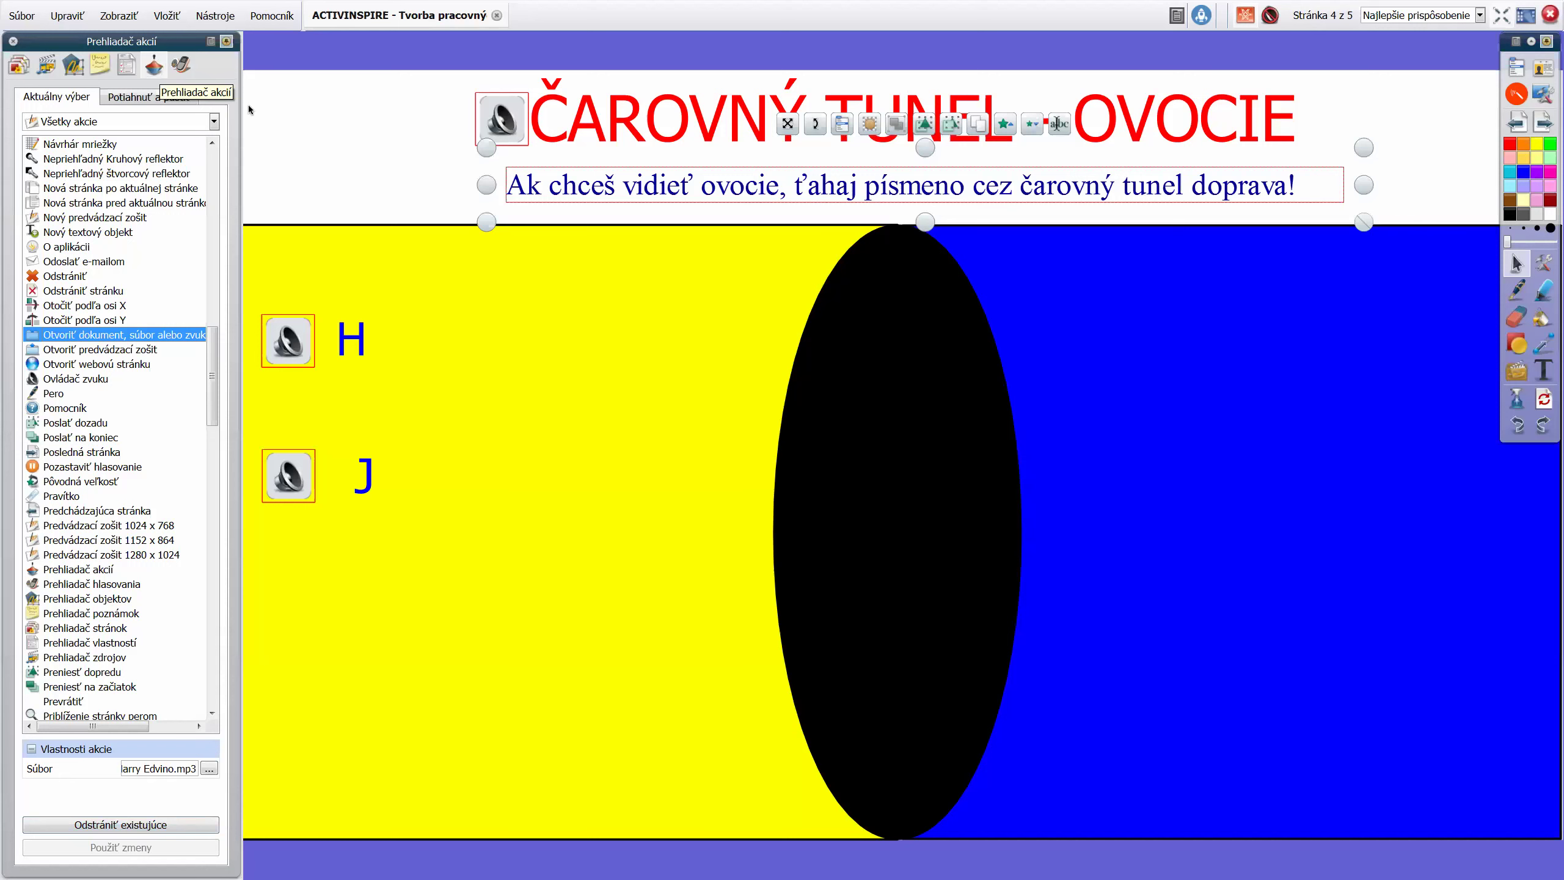
Leave design mode and open page 3, the ČAROVNÝ TUNEL question page, from the page overview
{"action": "left_click", "coordinate": [1241, 19]}
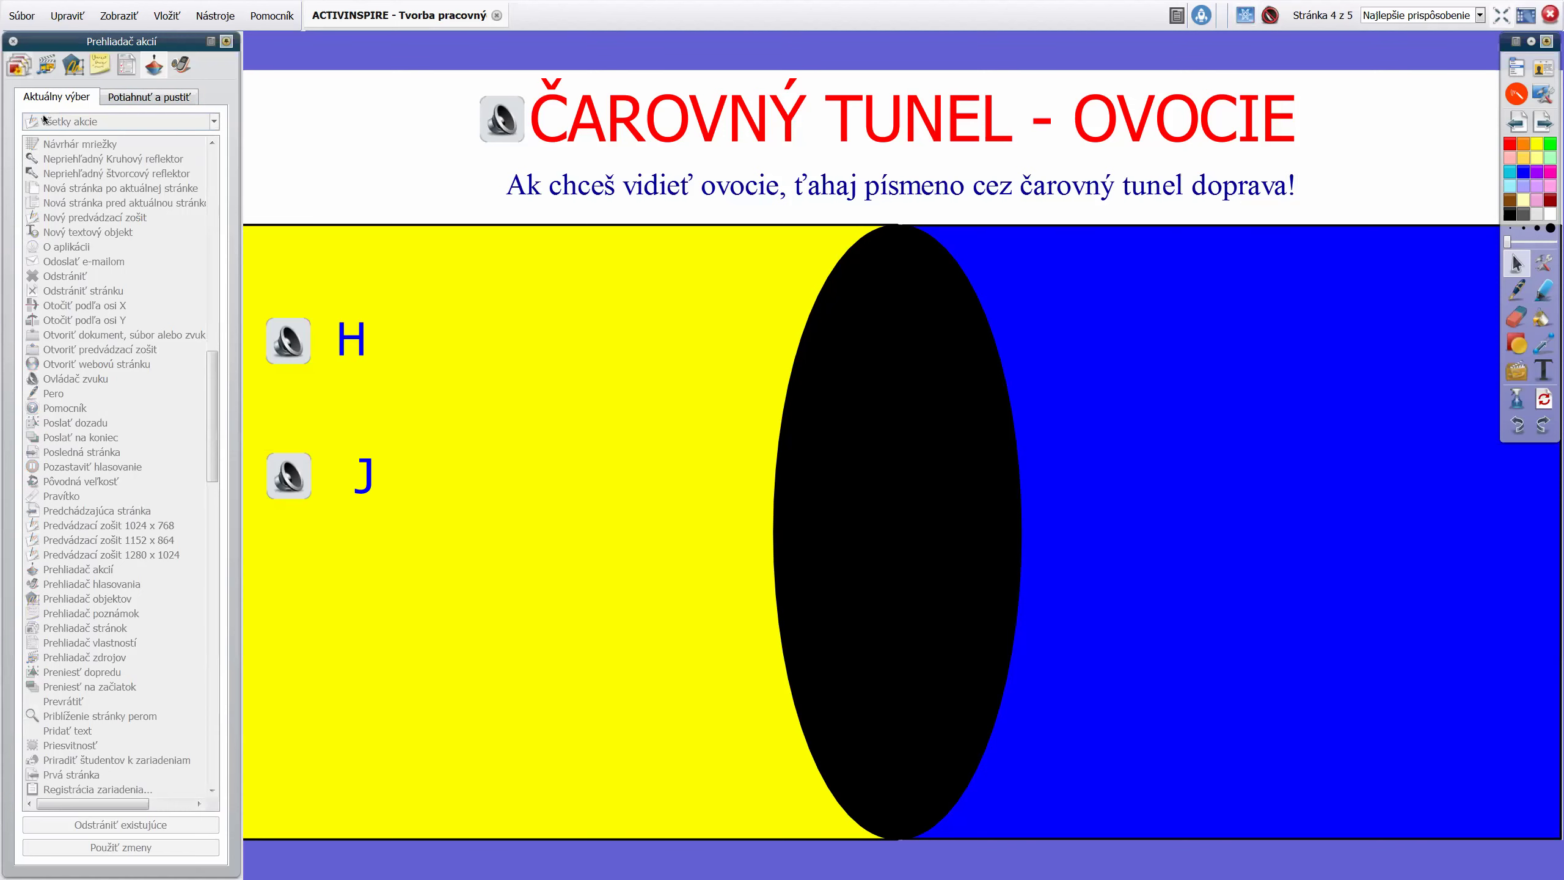
{"action": "left_click", "coordinate": [19, 64]}
{"action": "left_click", "coordinate": [52, 478]}
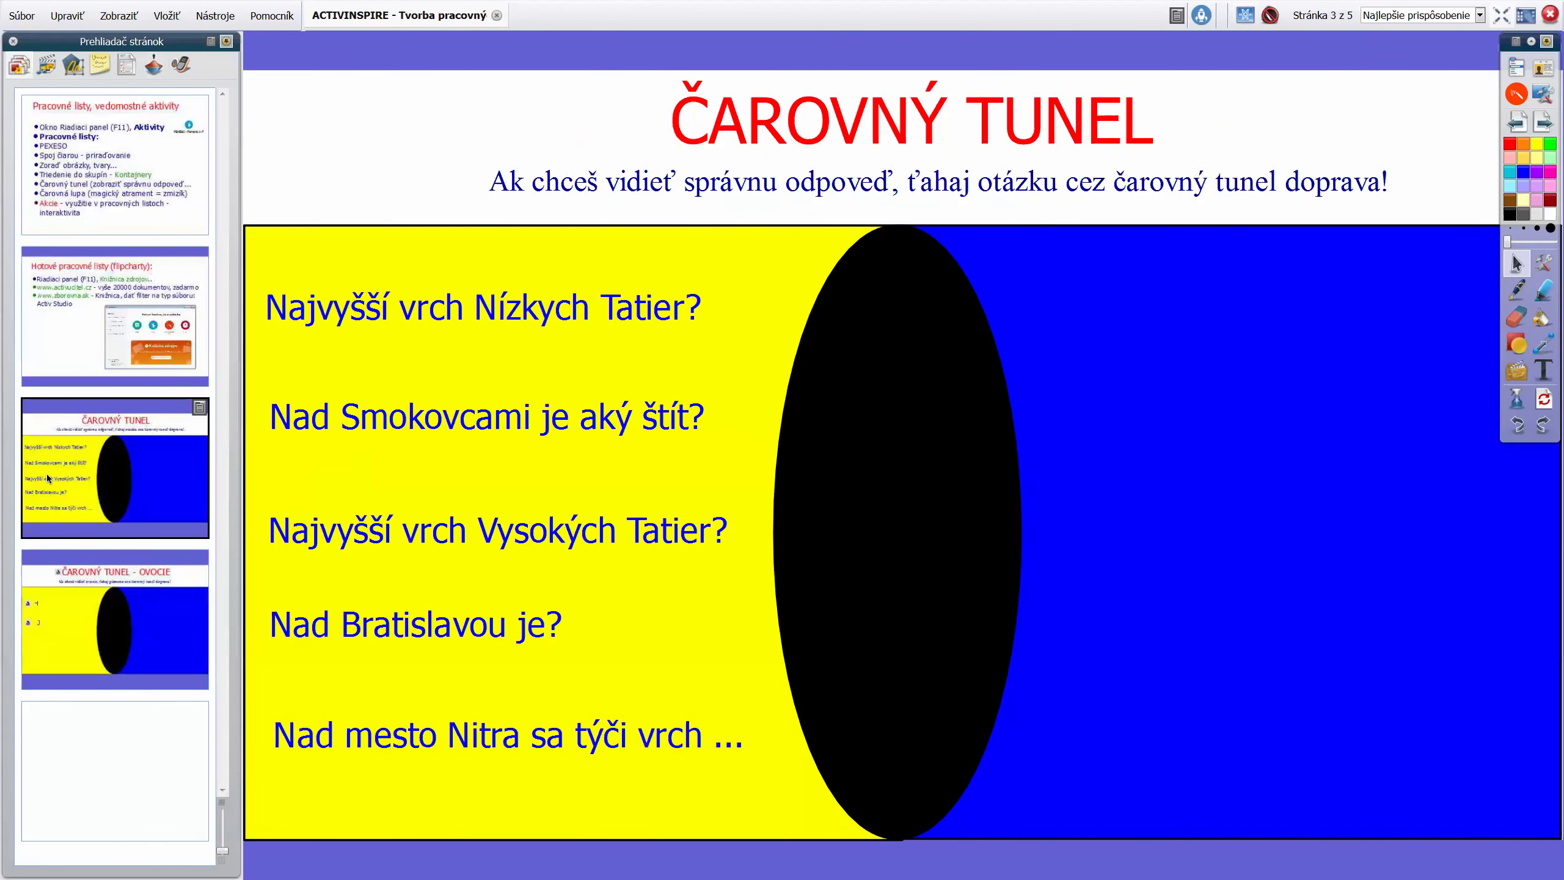
On the fruit page, move the letter J slightly closer to its speaker icon, and save and close the flipchart
{"action": "left_click", "coordinate": [66, 633]}
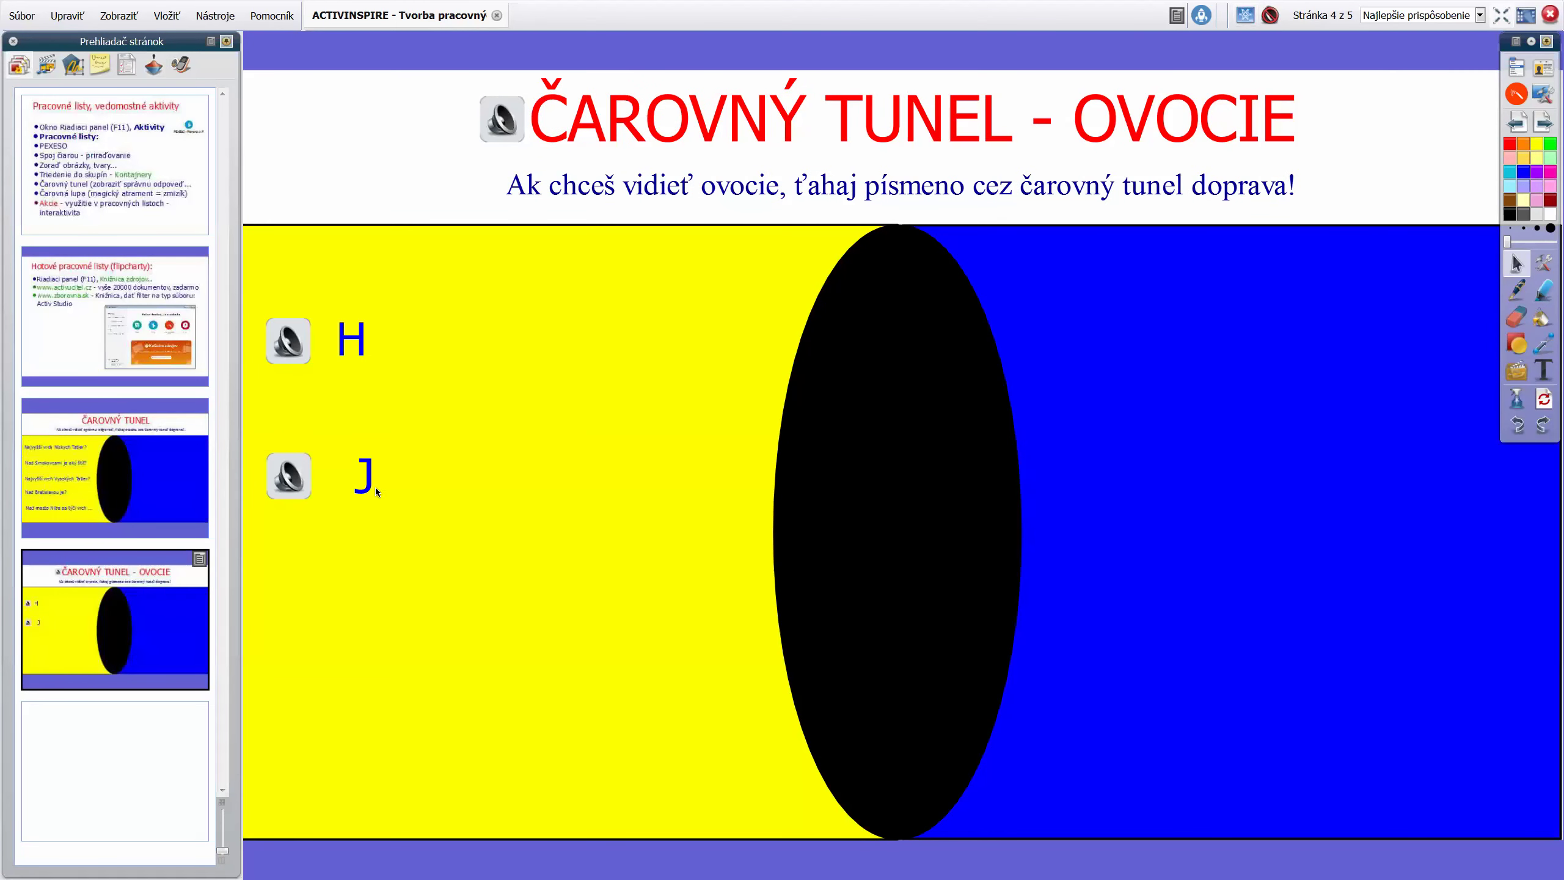
{"action": "left_click_drag", "start_coordinate": [373, 490], "coordinate": [365, 490]}
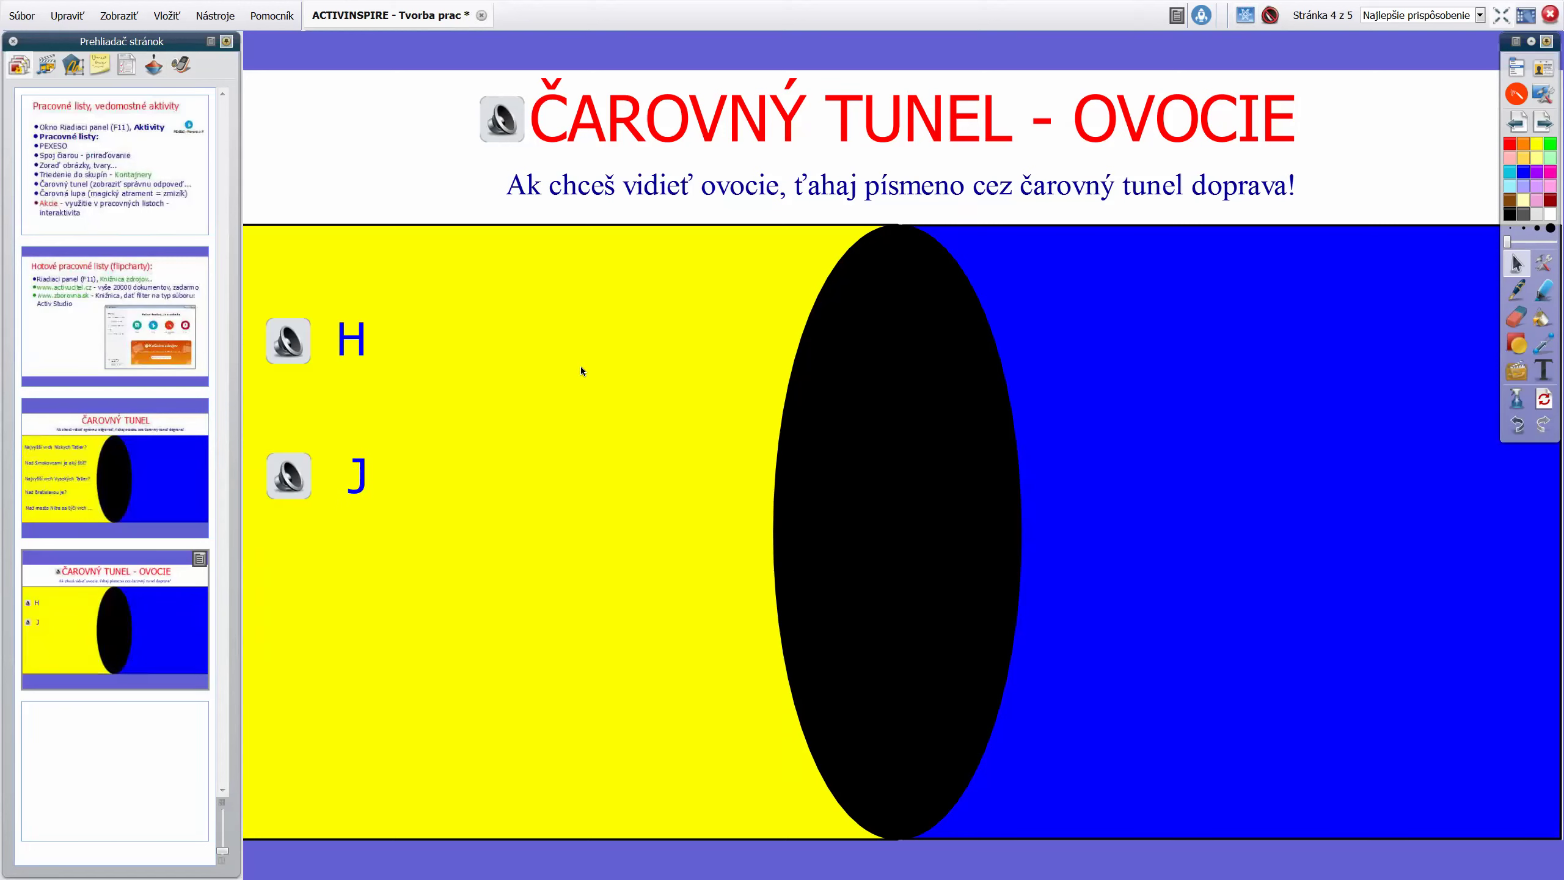
{"action": "key", "text": "ctrl+s"}
{"action": "left_click", "coordinate": [1545, 22]}
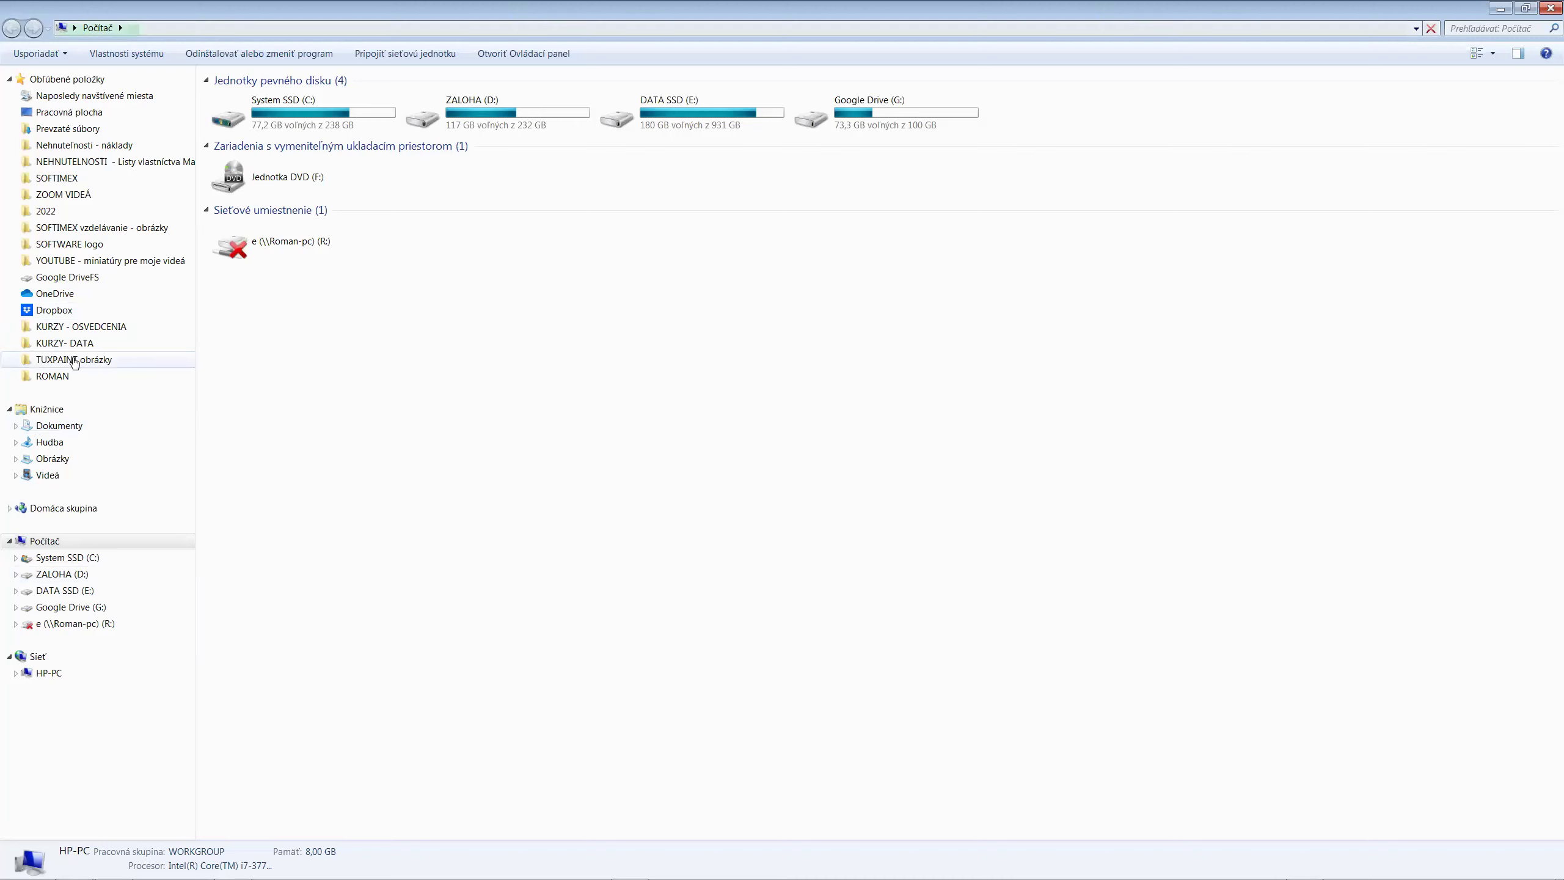
In the file manager, show the Dokumenty library as a detailed list sorted by modification date, newest first
{"action": "left_click", "coordinate": [64, 427]}
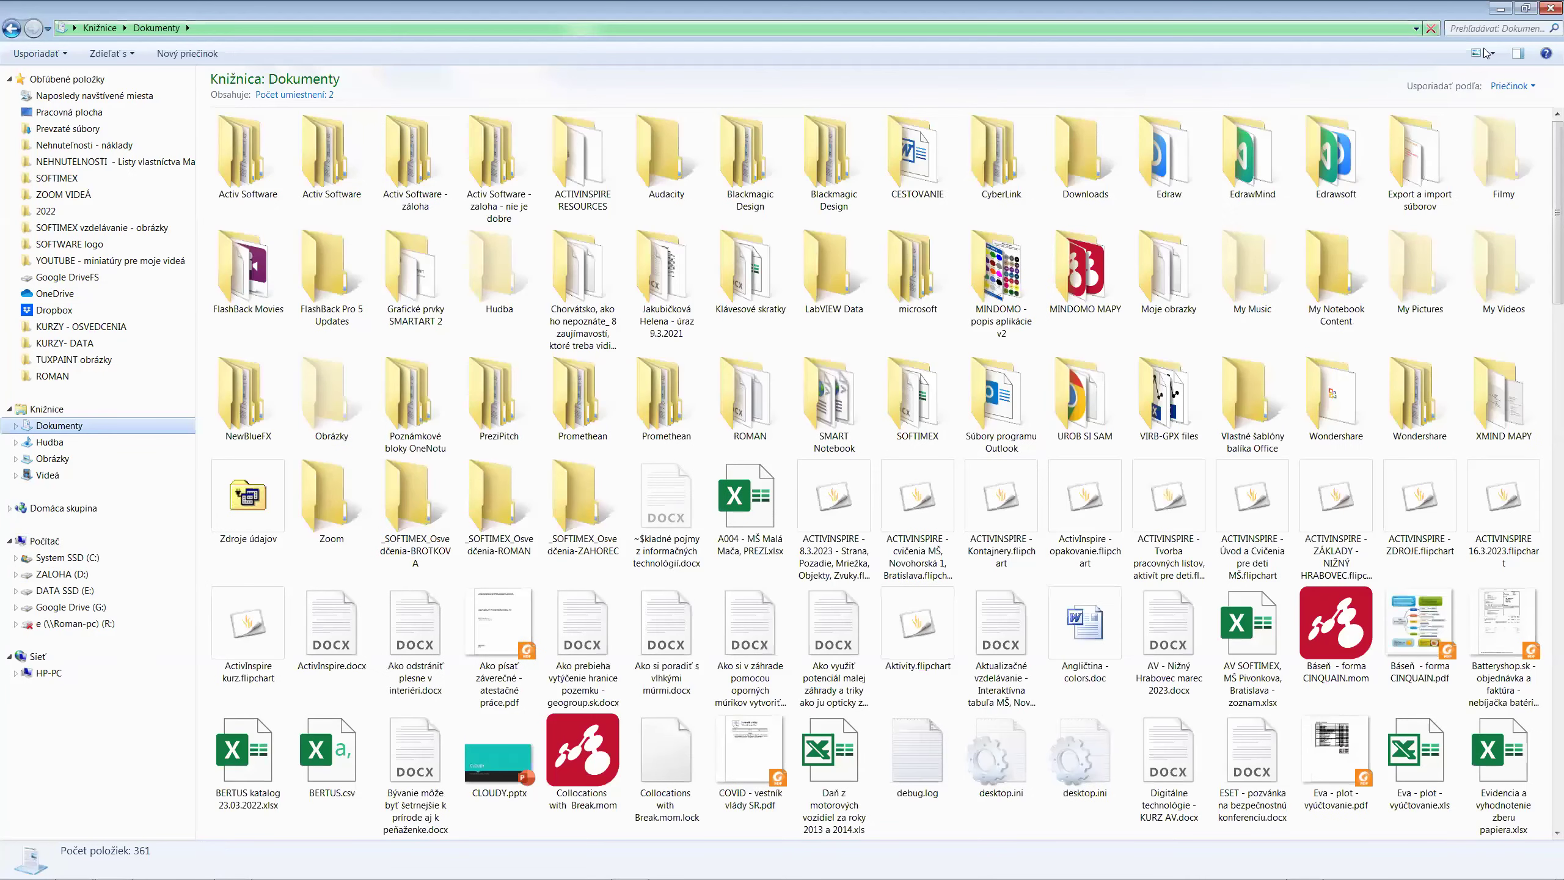
{"action": "left_click", "coordinate": [1498, 154]}
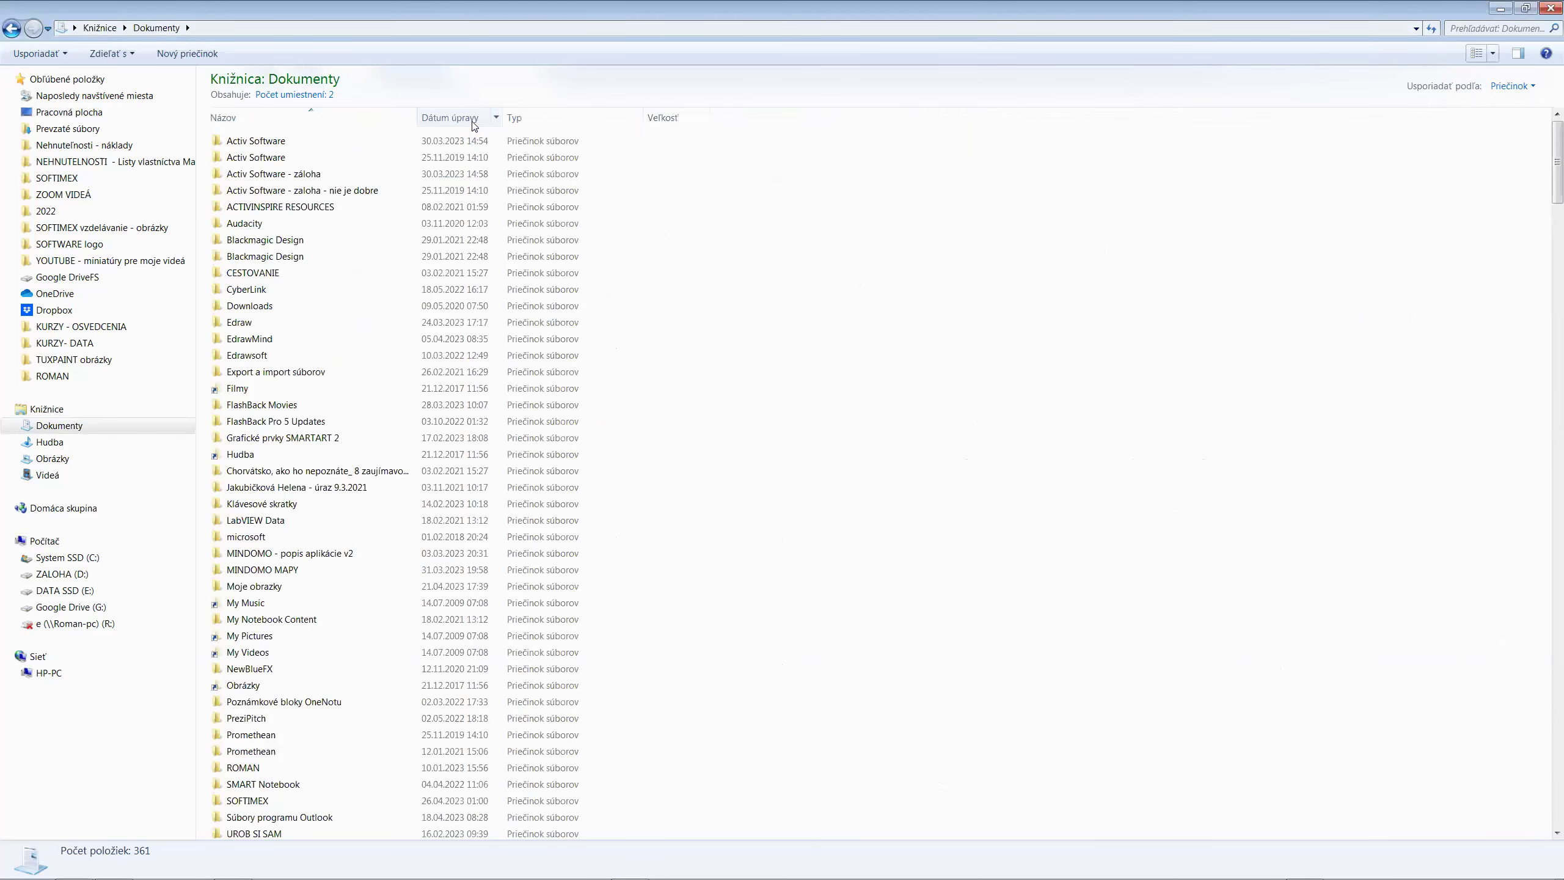
{"action": "left_click", "coordinate": [474, 120]}
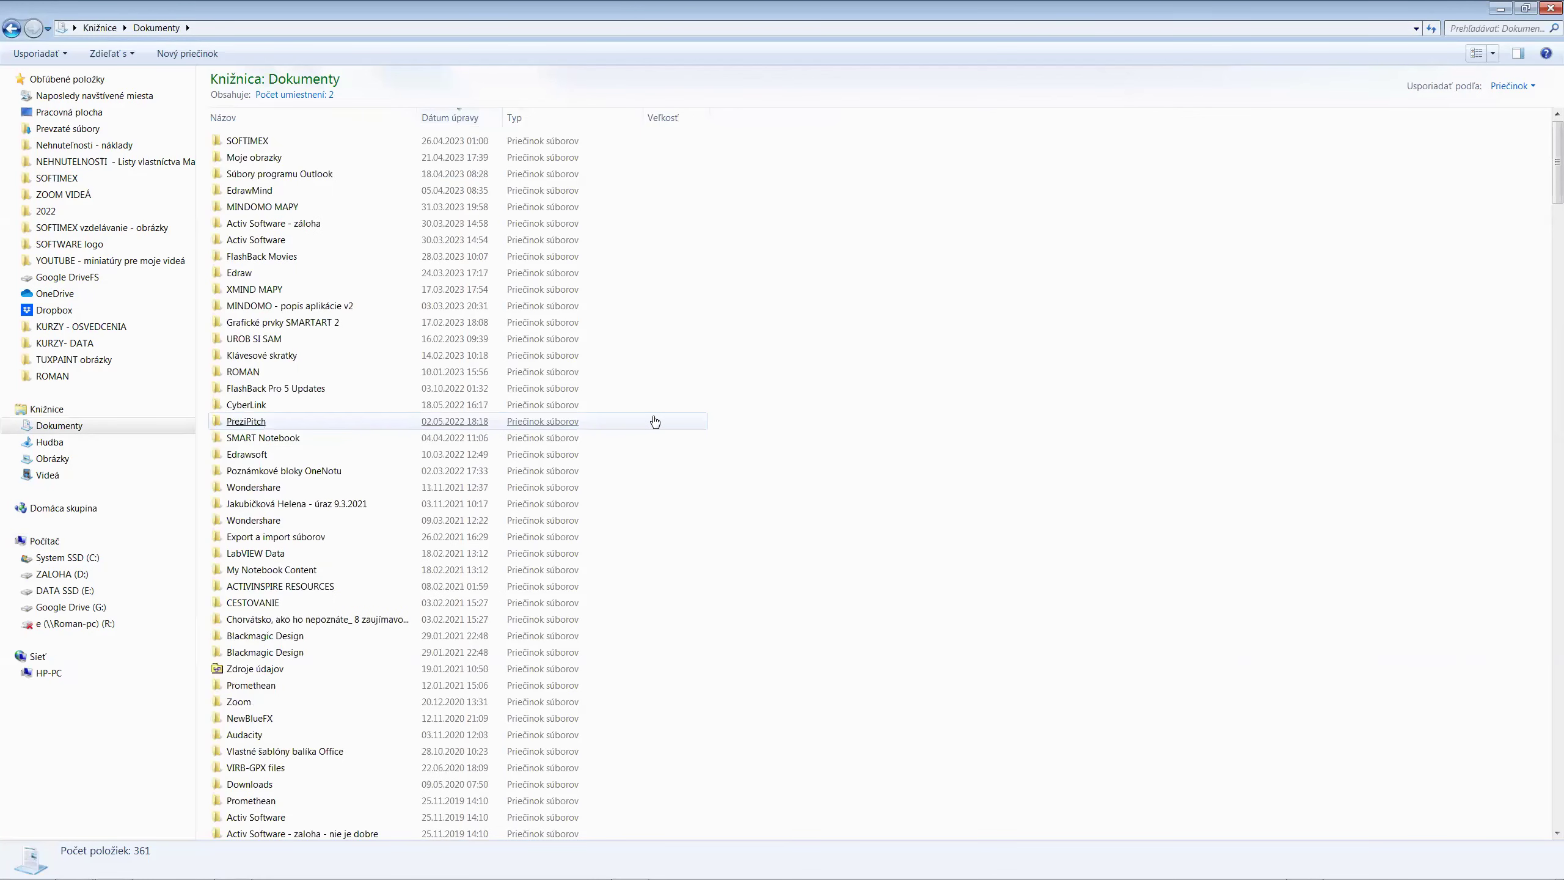
Check the file size of the "ACTIVINSPIRE - Tvorba pracovných listov" flipchart and reopen it in ActivInspire with the Select tool active
{"action": "left_click", "coordinate": [1412, 424]}
{"action": "left_click", "coordinate": [1395, 444]}
{"action": "scroll", "coordinate": [1396, 444], "scroll_direction": "down", "scroll_amount": 5}
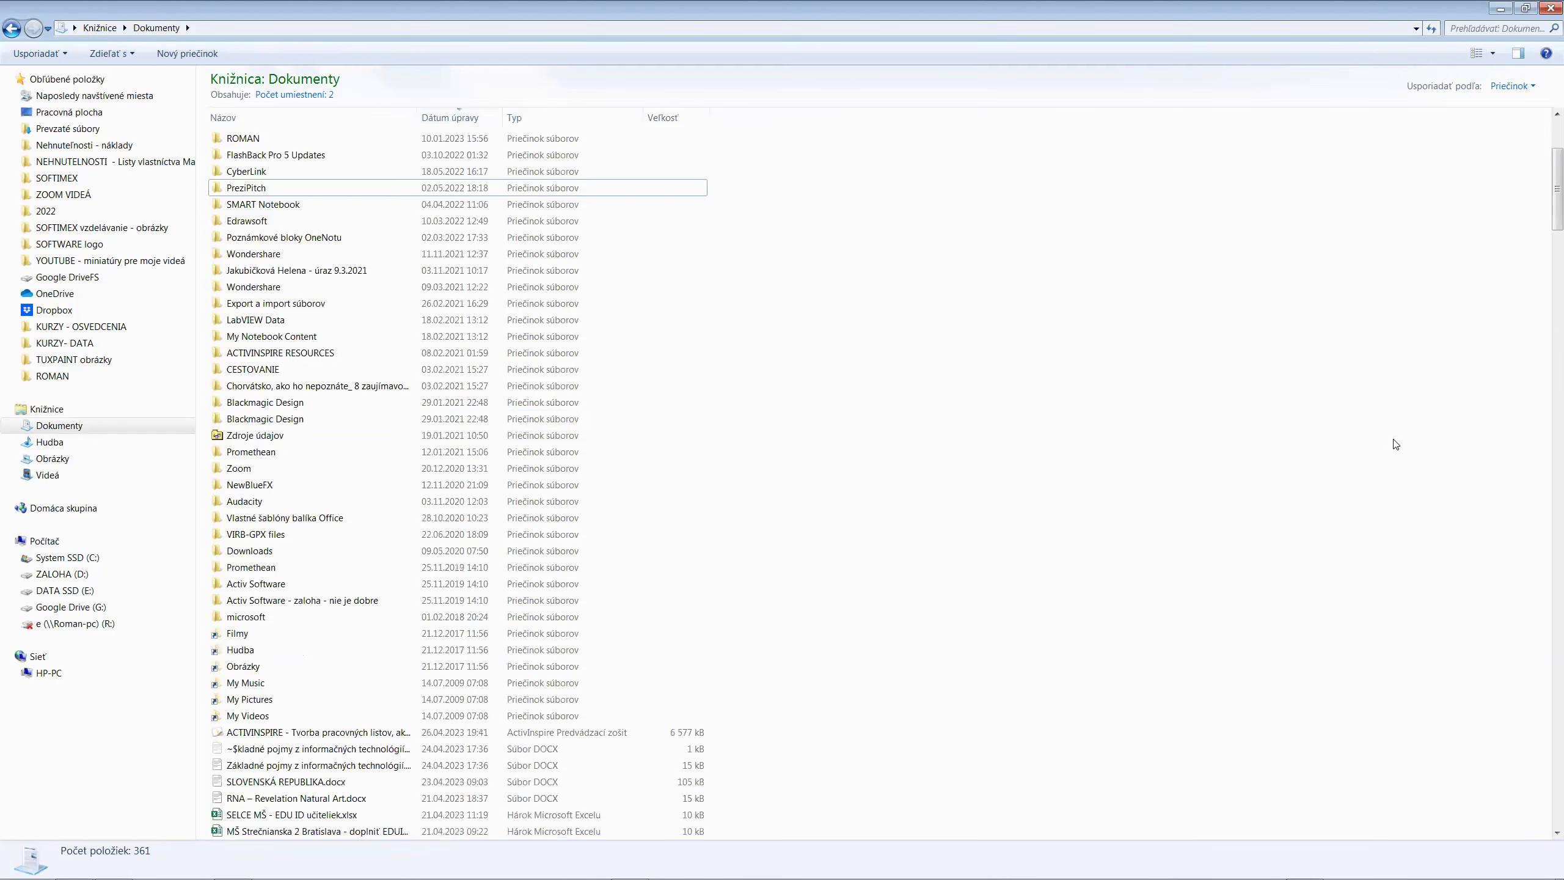
{"action": "scroll", "coordinate": [1293, 444], "scroll_direction": "down", "scroll_amount": 4}
{"action": "scroll", "coordinate": [412, 457], "scroll_direction": "down", "scroll_amount": 2}
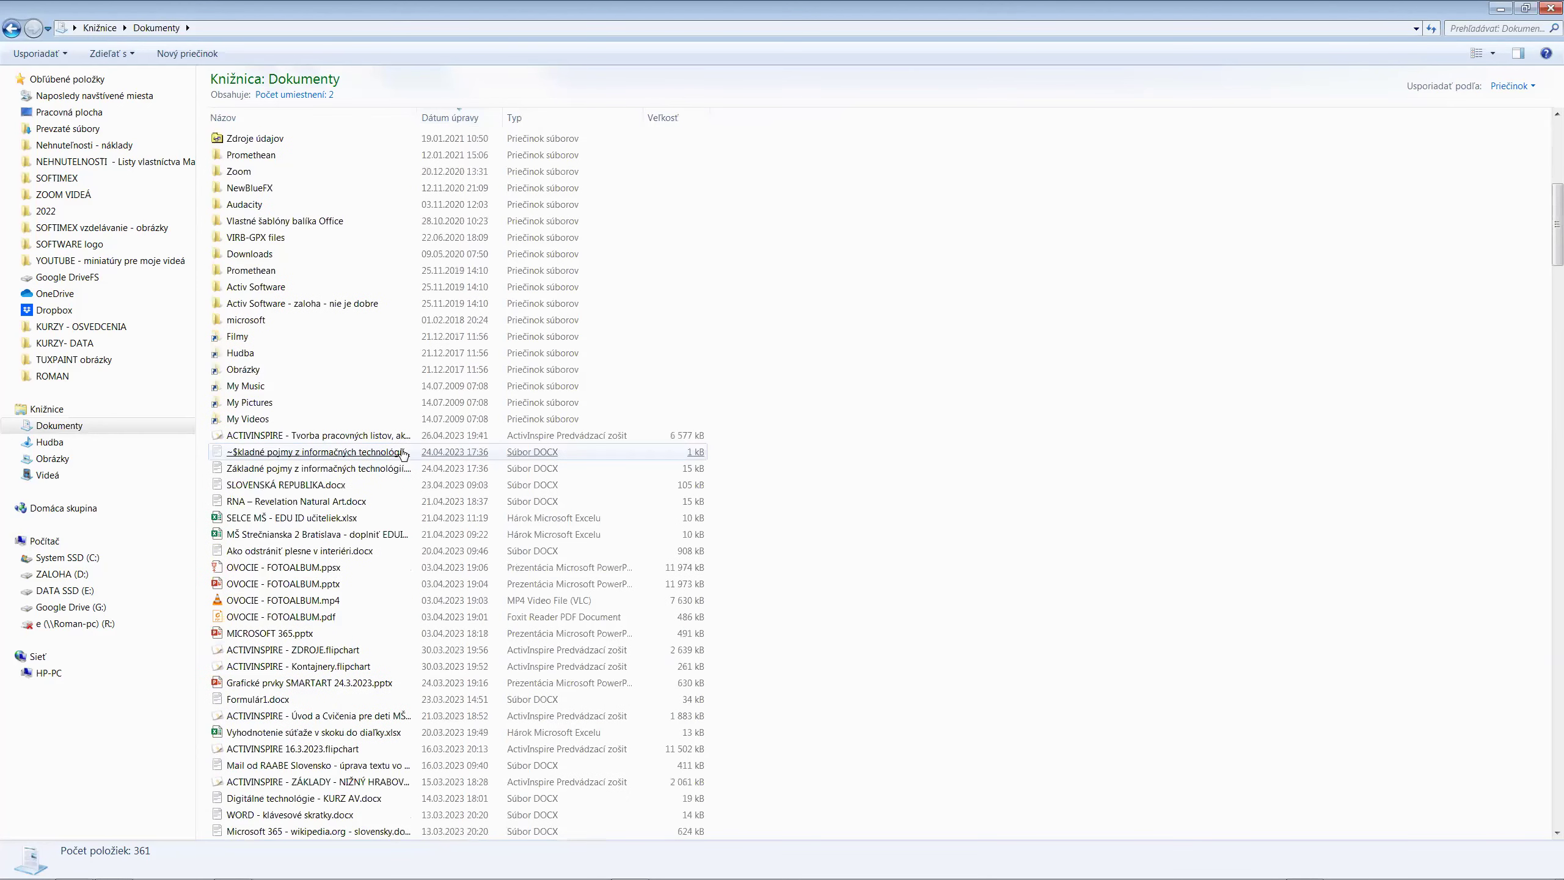
{"action": "left_click", "coordinate": [396, 438]}
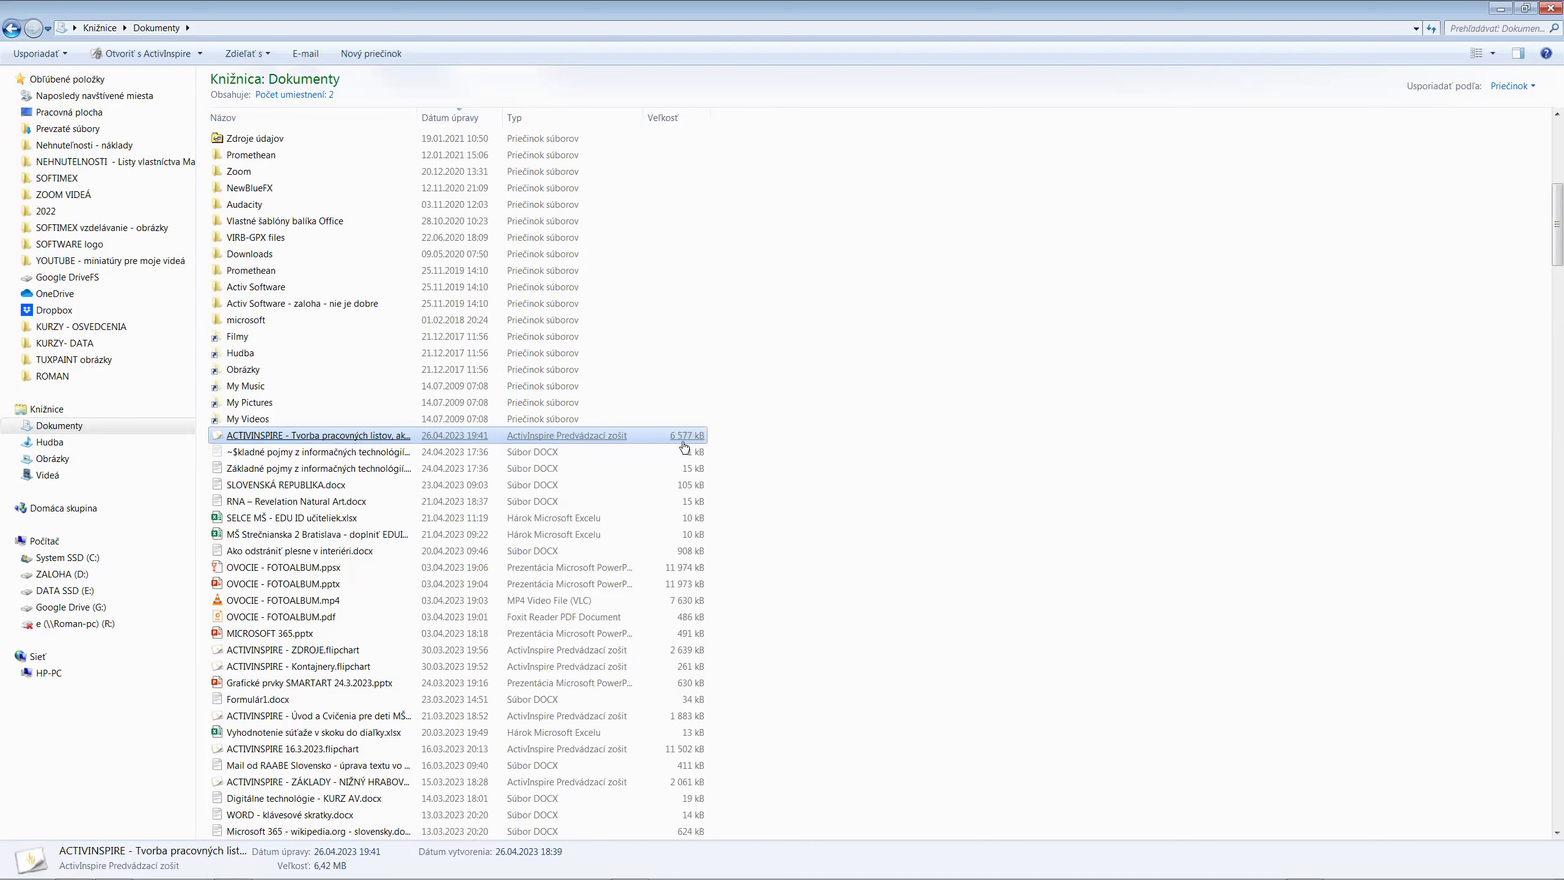
{"action": "double_click", "coordinate": [231, 440]}
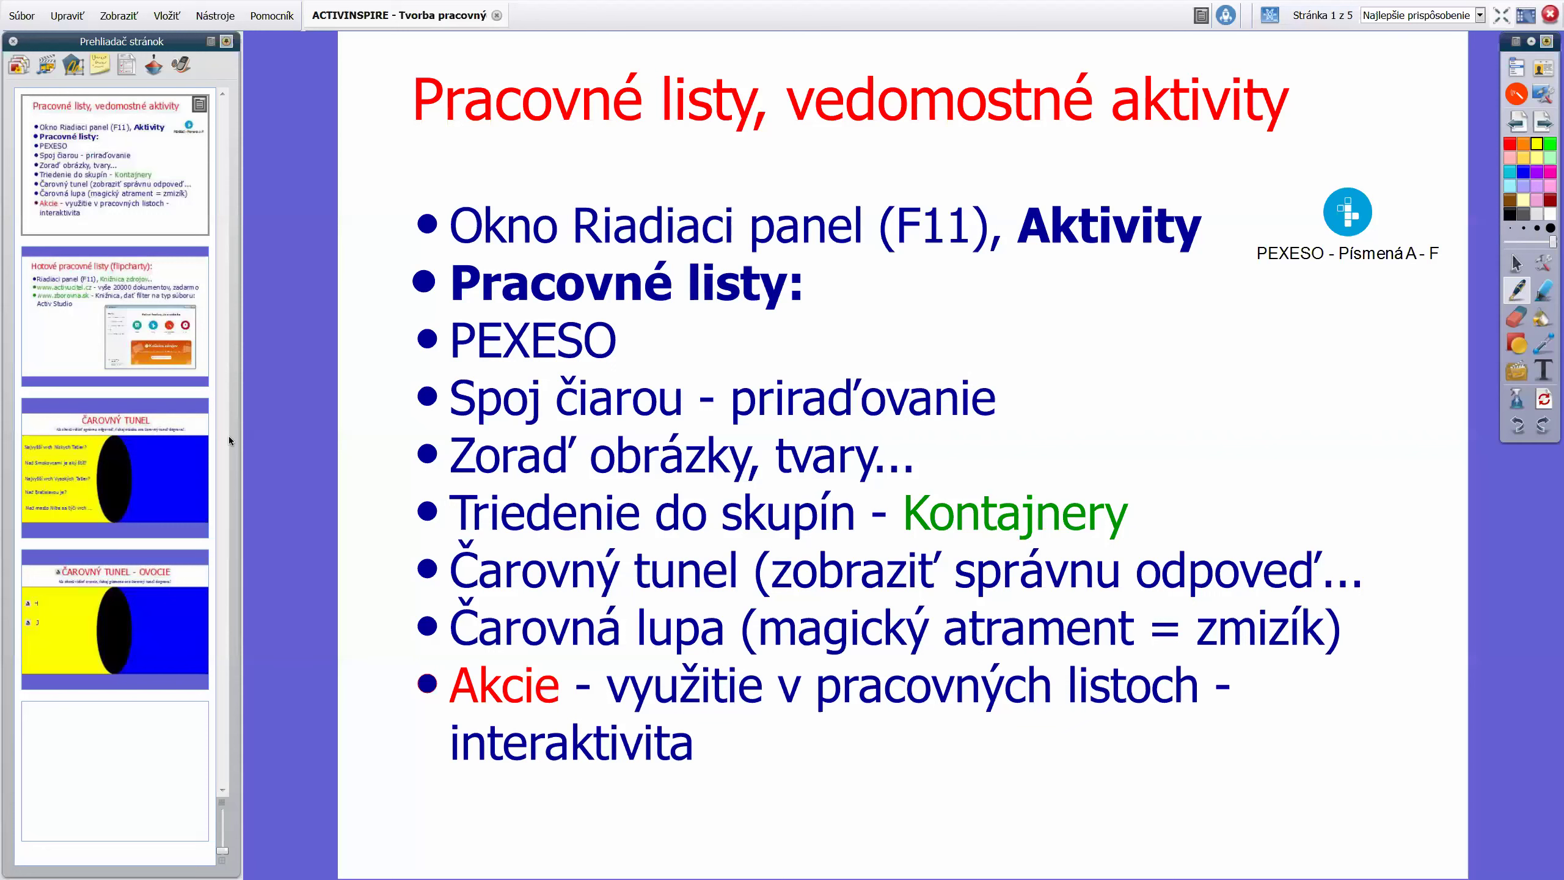
{"action": "left_click", "coordinate": [1519, 266]}
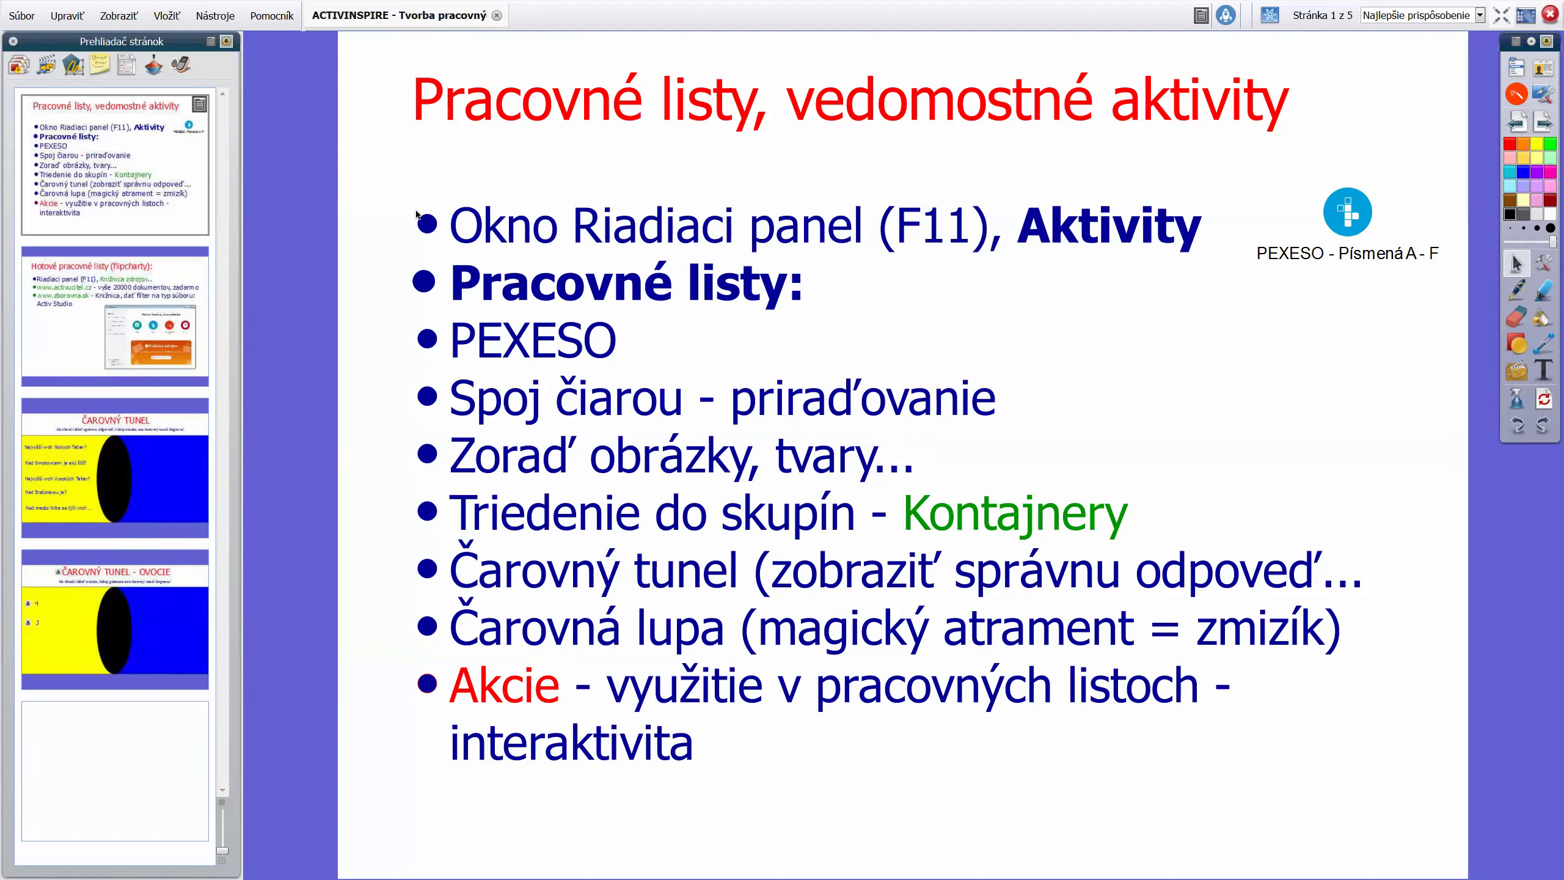